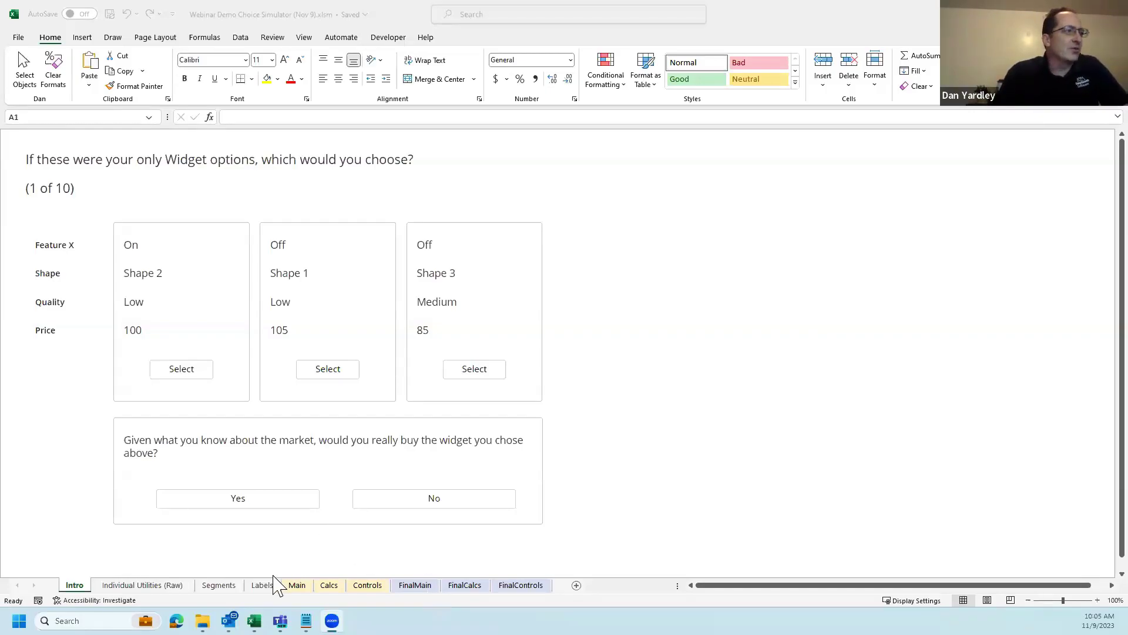
- Open the Labels sheet and review the attribute names and their levels
{"action": "left_click", "coordinate": [264, 589]}
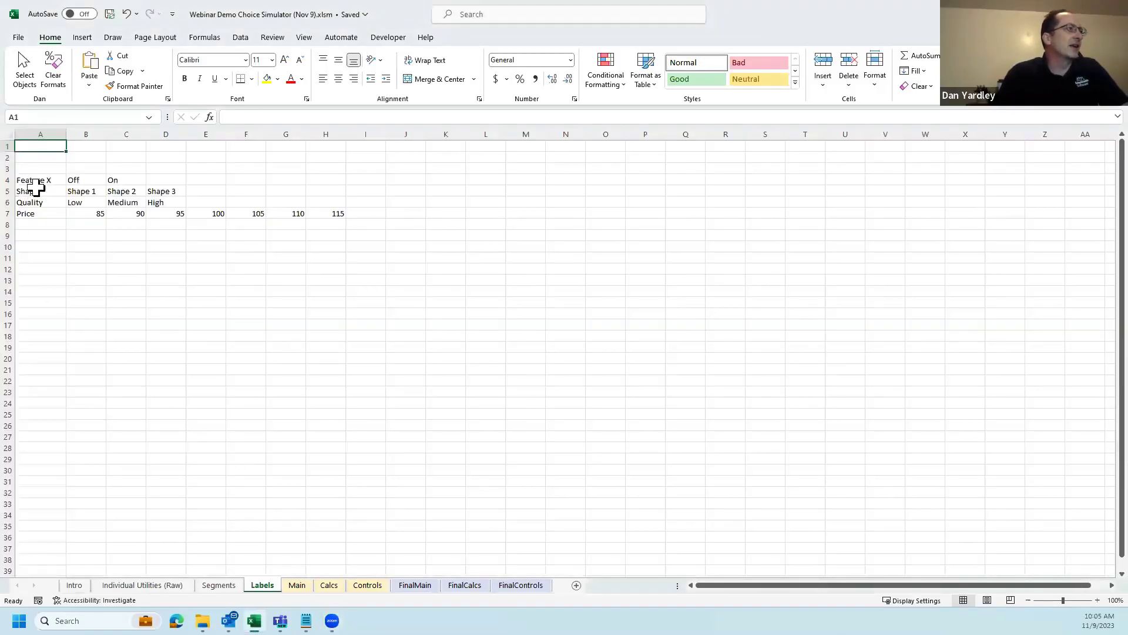
{"action": "left_click_drag", "start_coordinate": [37, 180], "coordinate": [34, 215]}
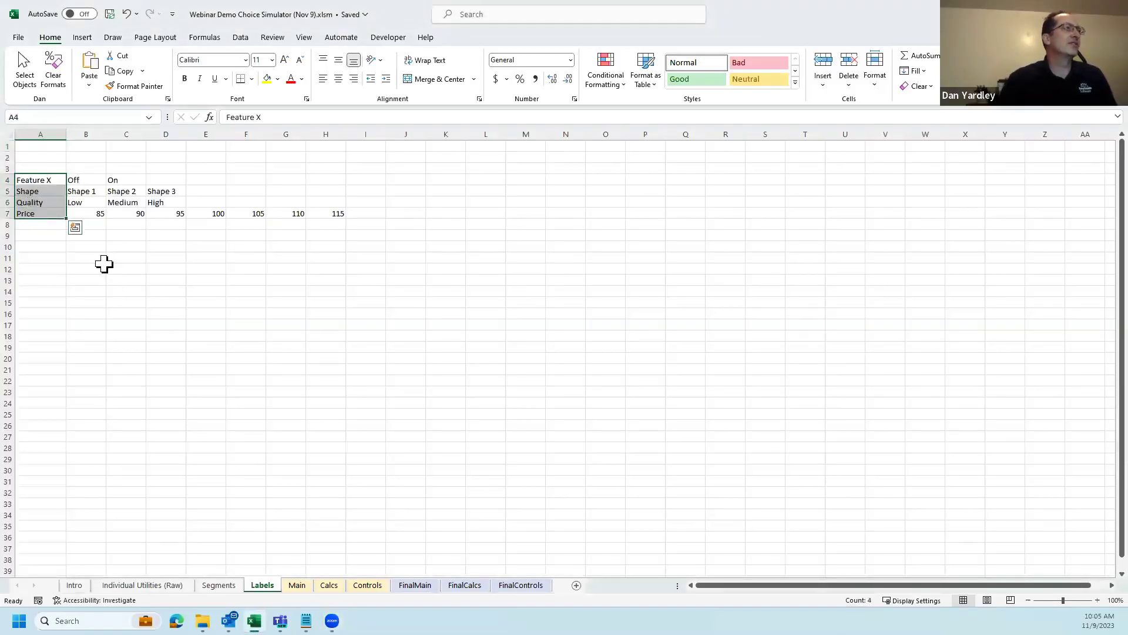
{"action": "key", "text": "Right"}
{"action": "key", "text": "Down"}
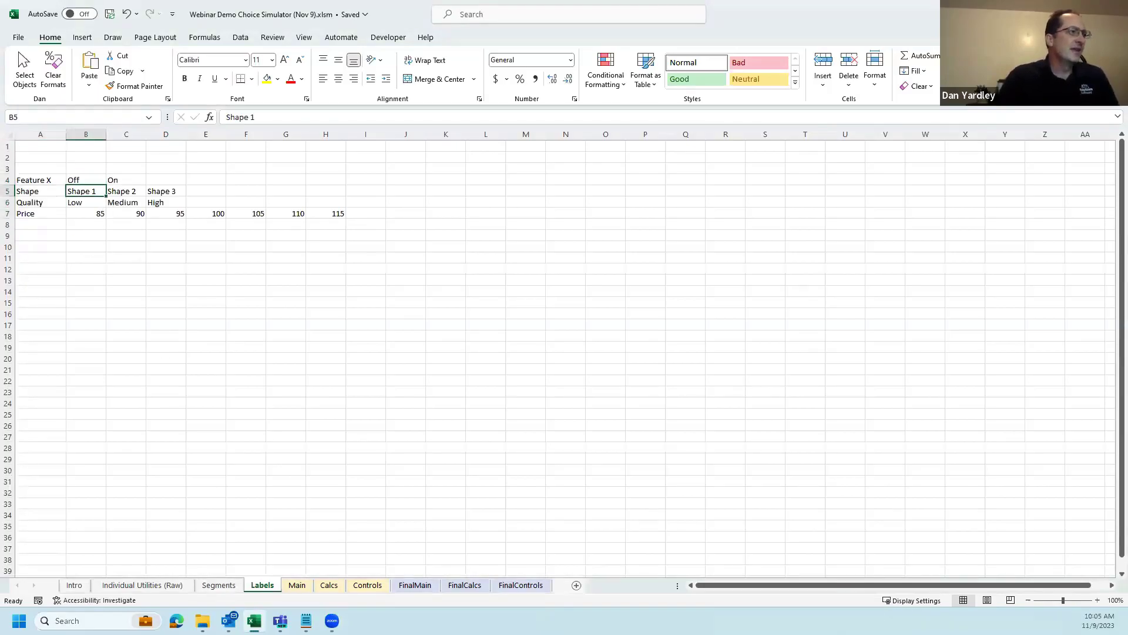
- Compare the extent of the respondent number columns on the Individual Utilities (Raw) and Segments sheets
{"action": "left_click", "coordinate": [163, 587]}
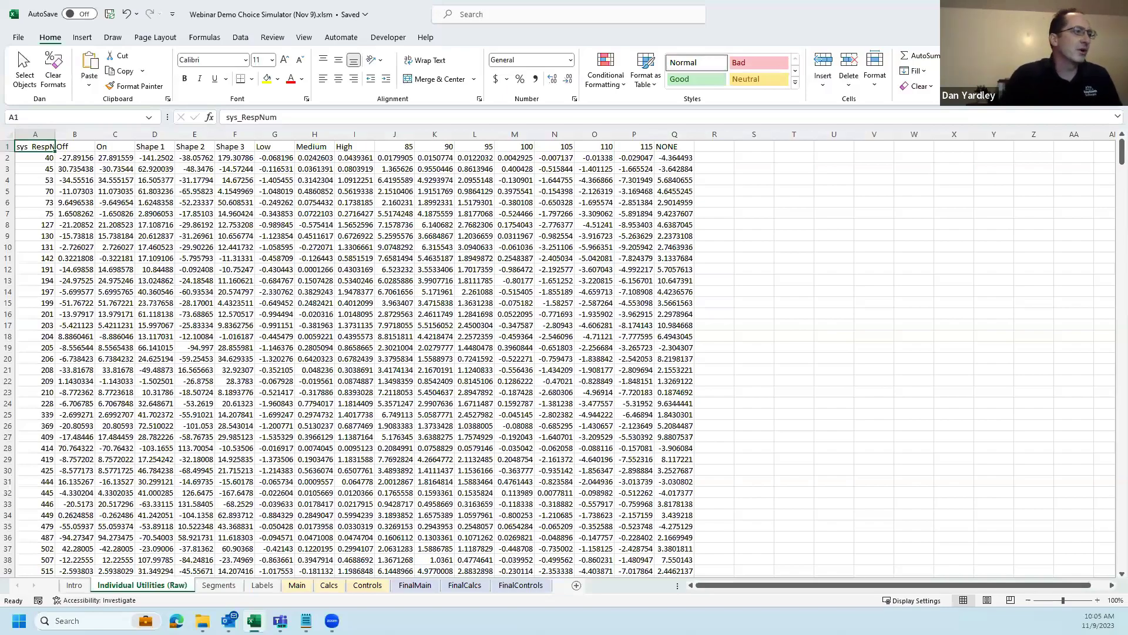
{"action": "left_click", "coordinate": [227, 586]}
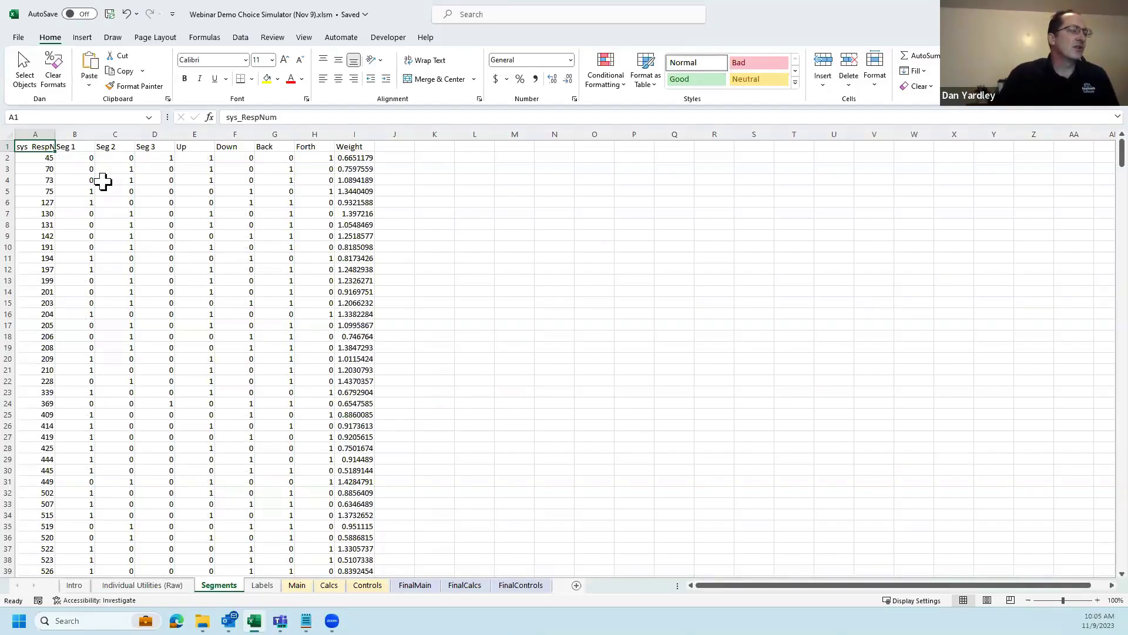
{"action": "key", "text": "ctrl+Down"}
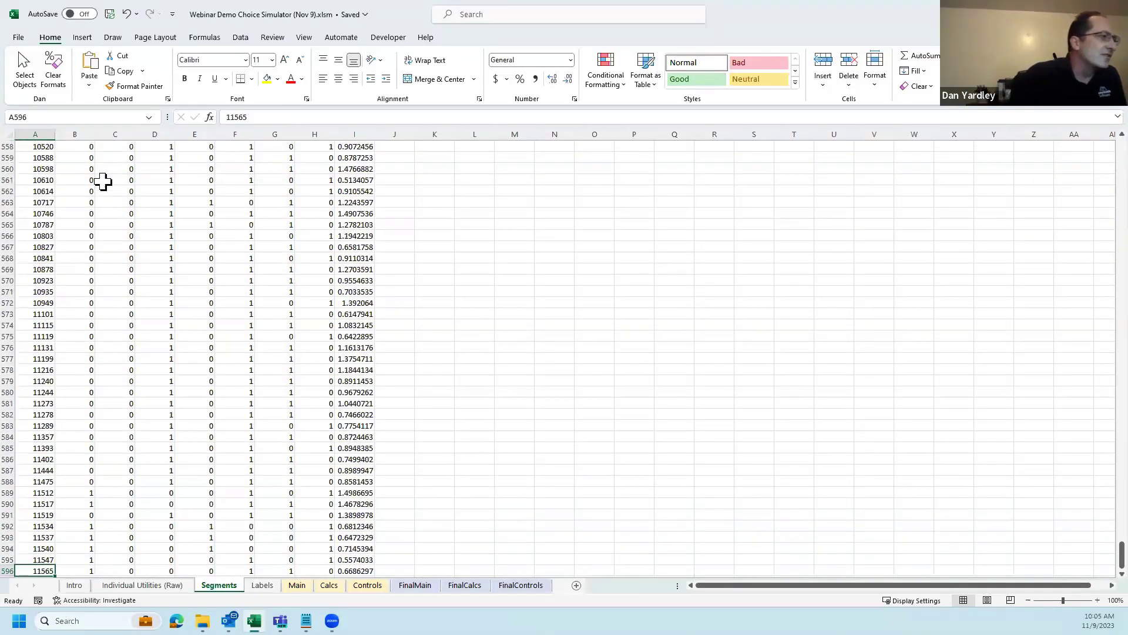
{"action": "key", "text": "ctrl+shift+Up"}
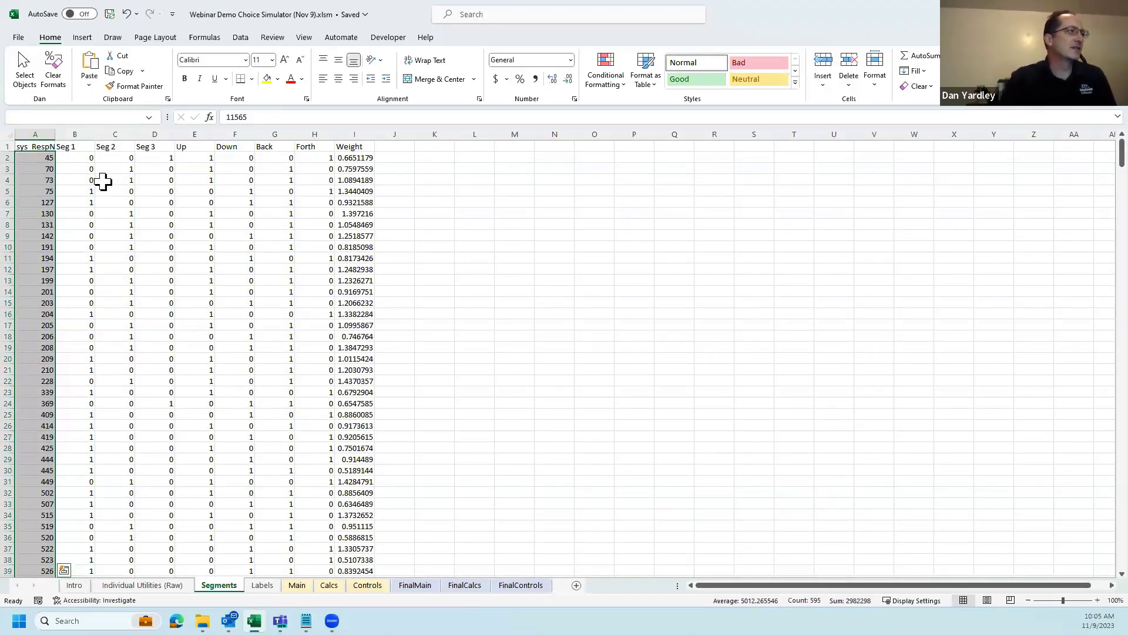
{"action": "key", "text": "ctrl+Page_Up"}
{"action": "key", "text": "ctrl+shift+Down"}
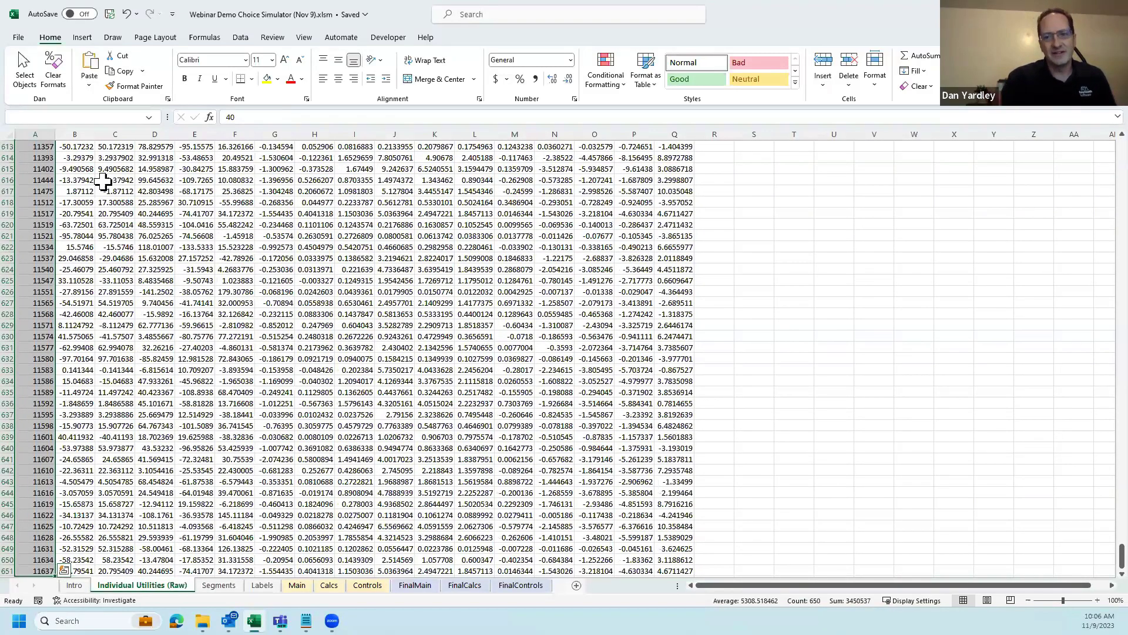
{"action": "key", "text": "ctrl+Home"}
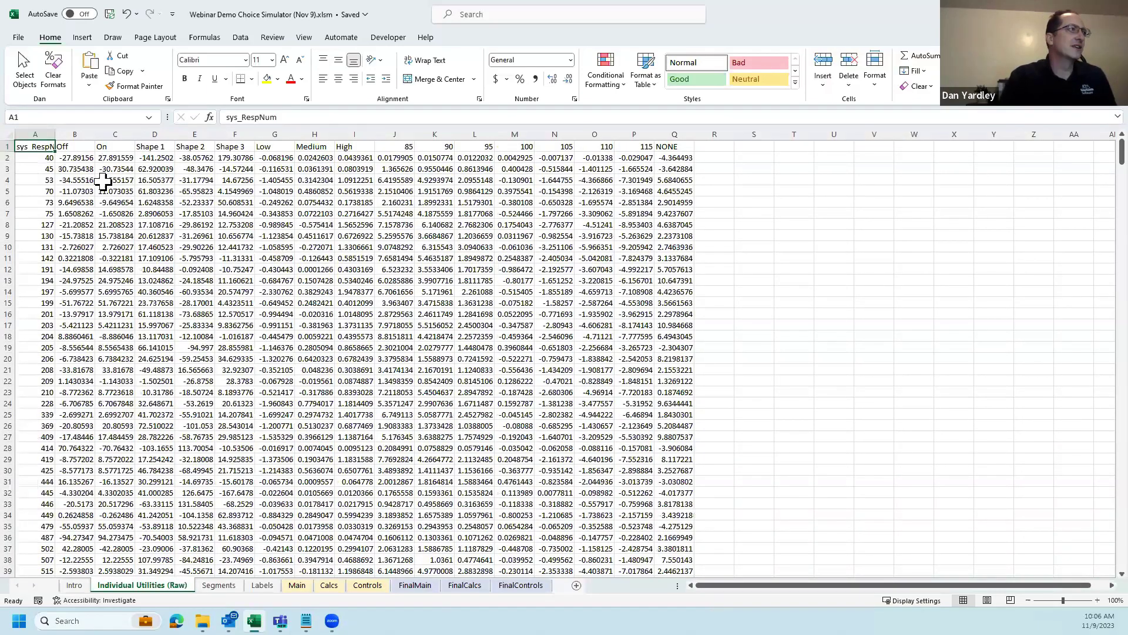
- On the Individual Utilities (Raw) sheet, select cell R2, beside the NONE column in the first respondent's row
{"action": "key", "text": "Down"}
{"action": "key", "text": "ctrl+Right"}
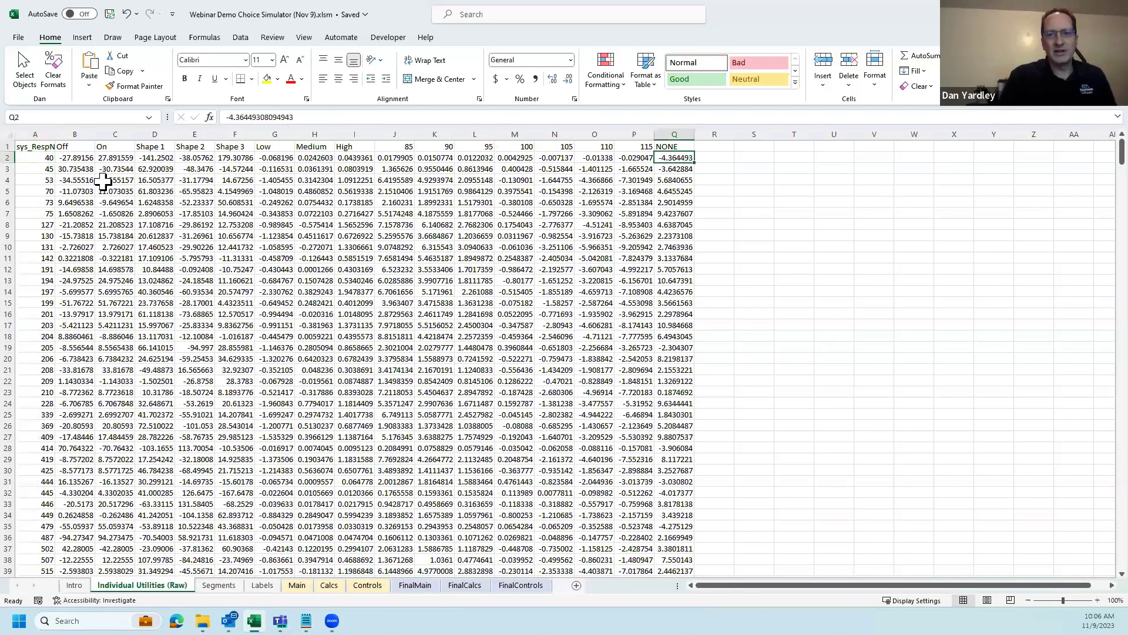
{"action": "key", "text": "Right"}
{"action": "type", "text": "=vl"}
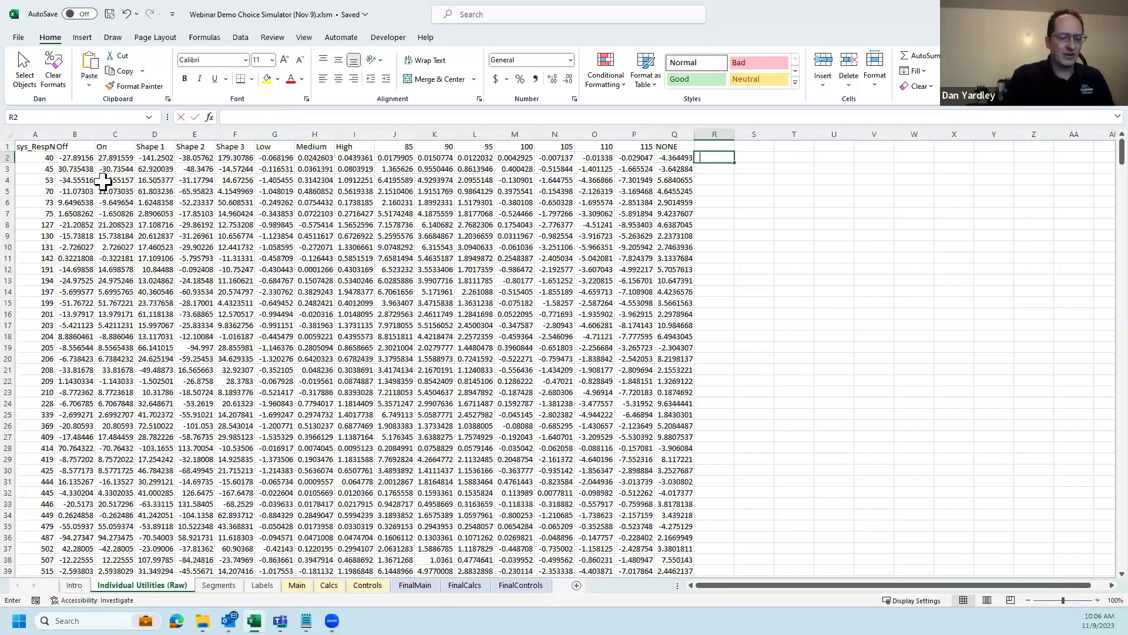
{"action": "type", "text": "ok"}
{"action": "key", "text": "Return"}
{"action": "key", "text": "Up"}
- Begin a VLOOKUP formula in R2 with the respondent number in A2 as the lookup value
{"action": "type", "text": "=vl"}
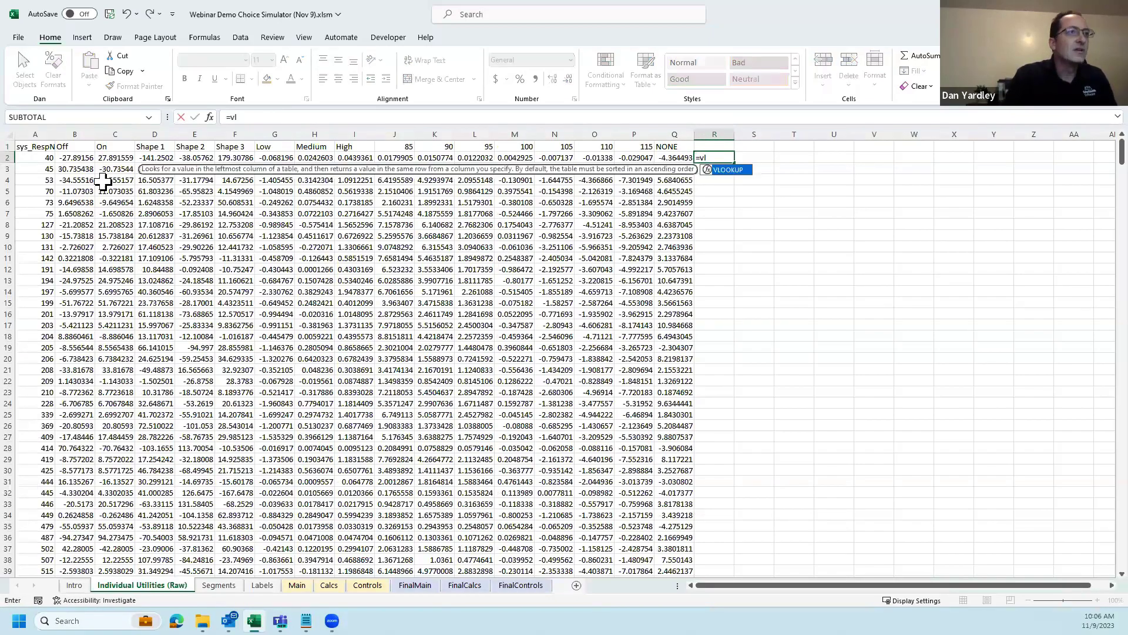
{"action": "key", "text": "Tab"}
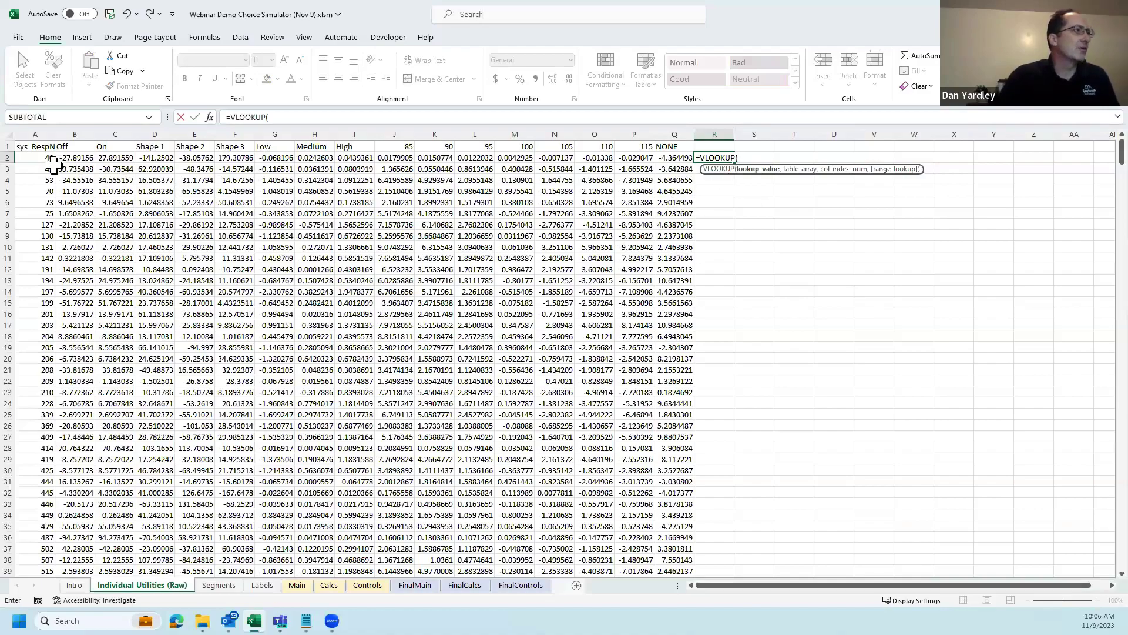
{"action": "left_click", "coordinate": [34, 157]}
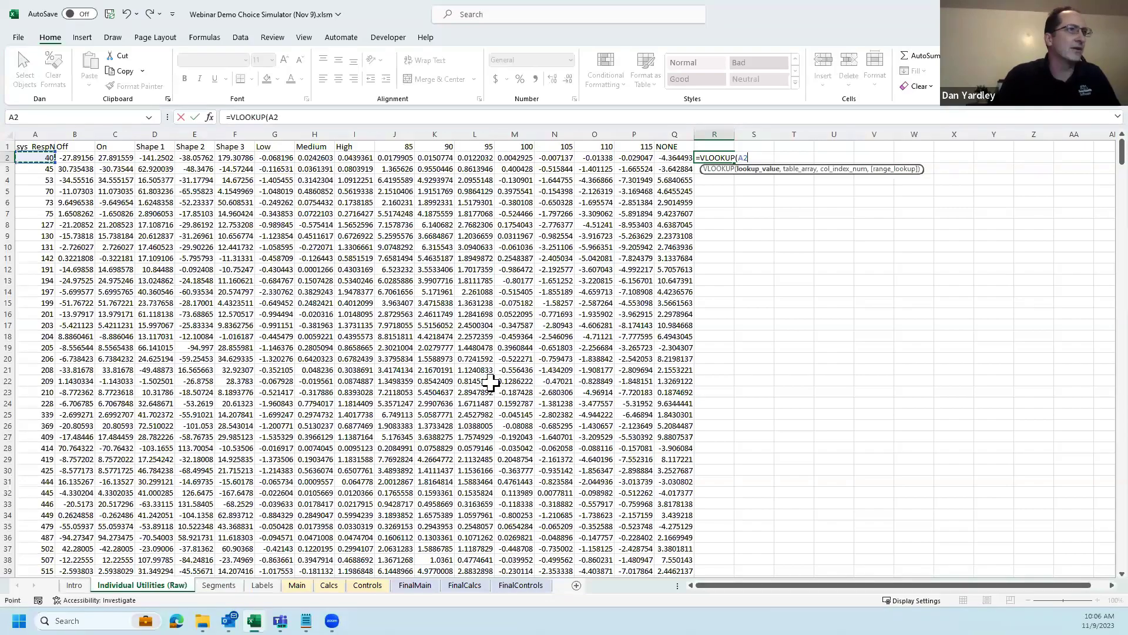
{"action": "type", "text": ","}
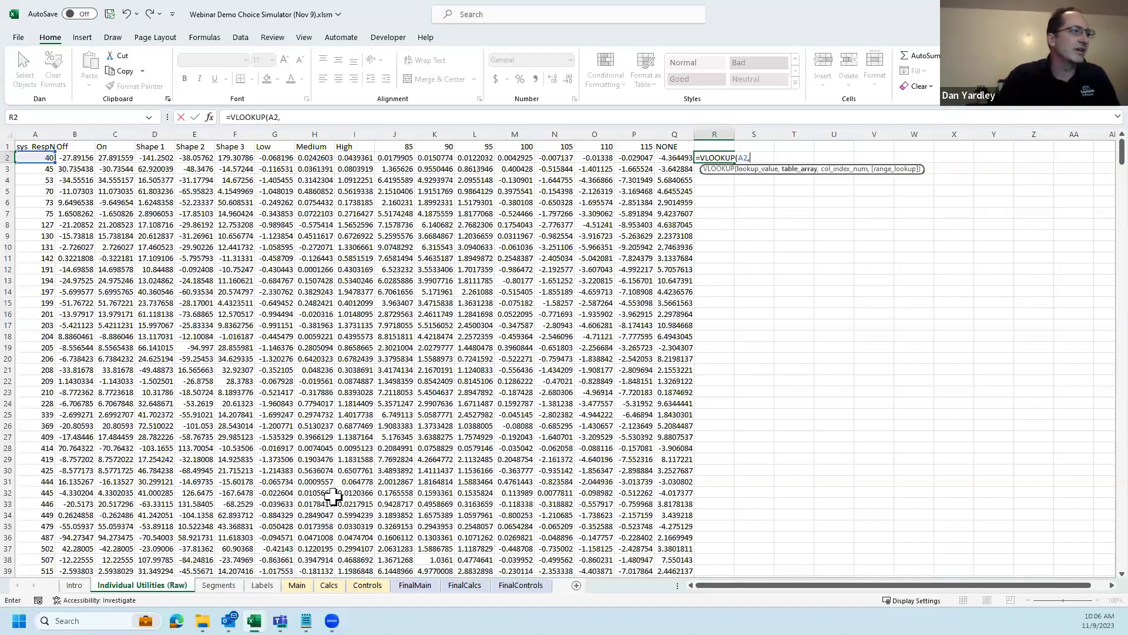
- Set the VLOOKUP's table array to the Segments sheet's data range with absolute references, Segments!$A$2:$I$596
{"action": "left_click", "coordinate": [222, 586]}
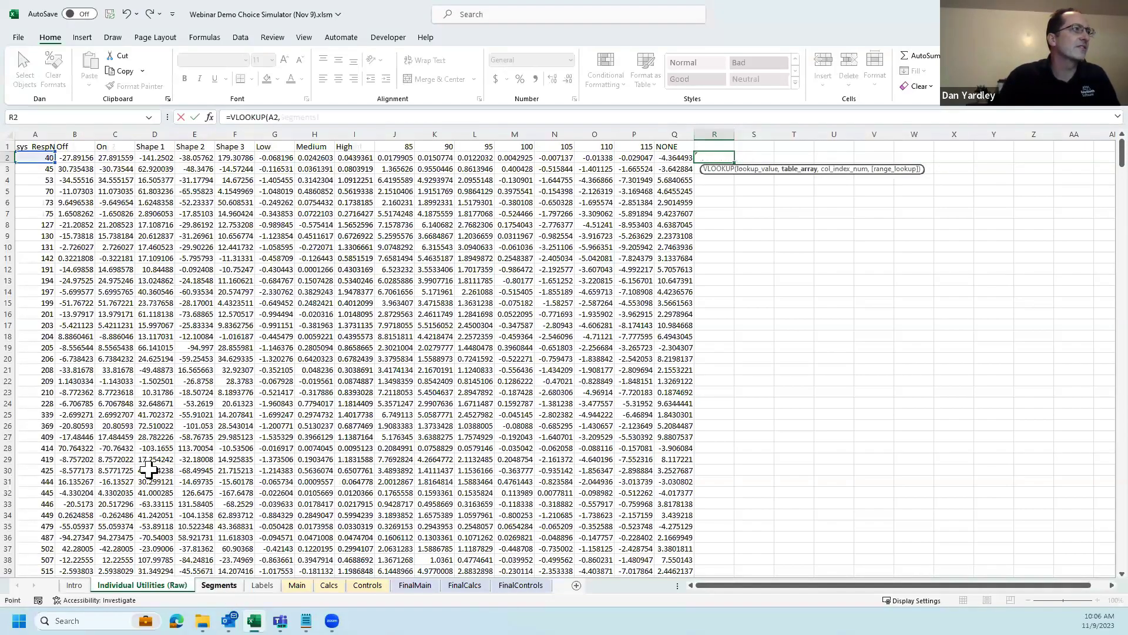
{"action": "left_click", "coordinate": [38, 156]}
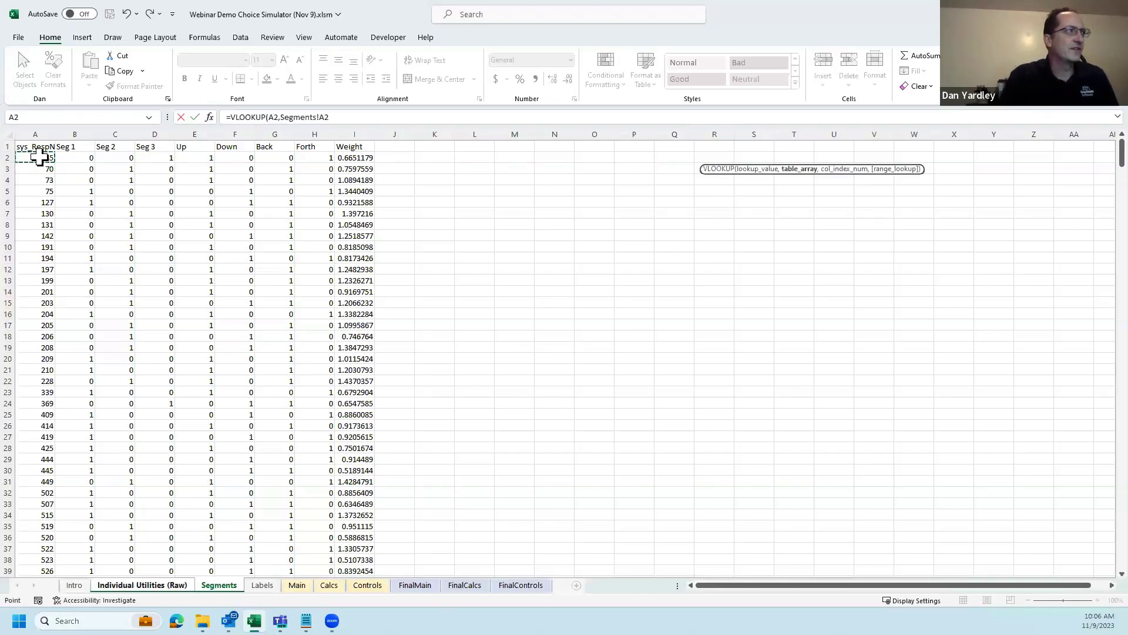
{"action": "key", "text": "ctrl+shift+Down"}
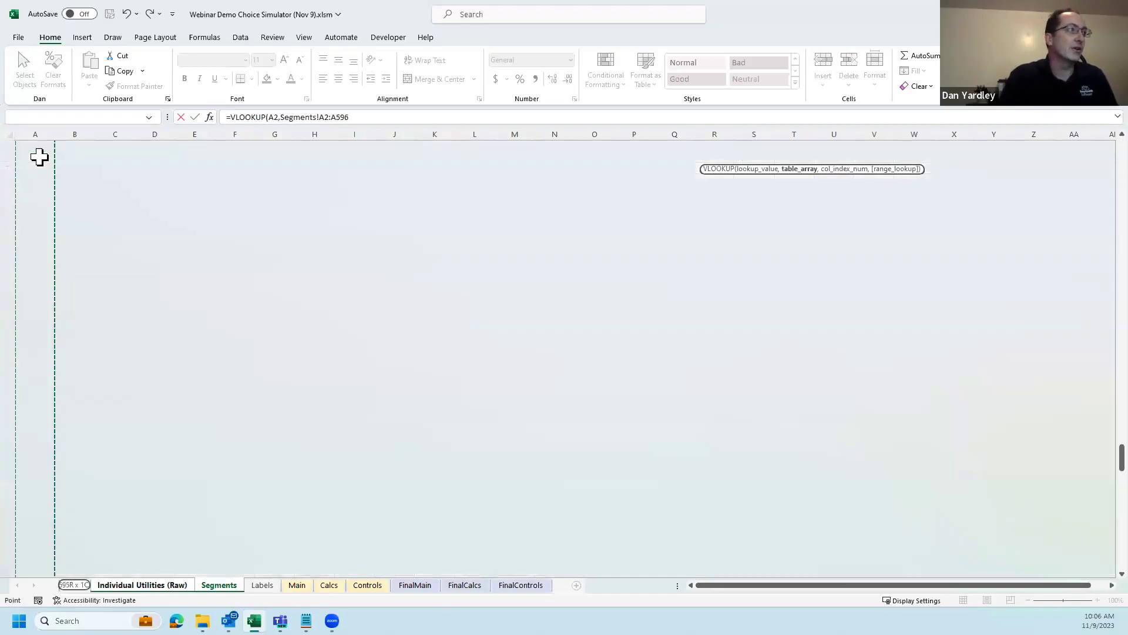
{"action": "key", "text": "ctrl+shift+Right"}
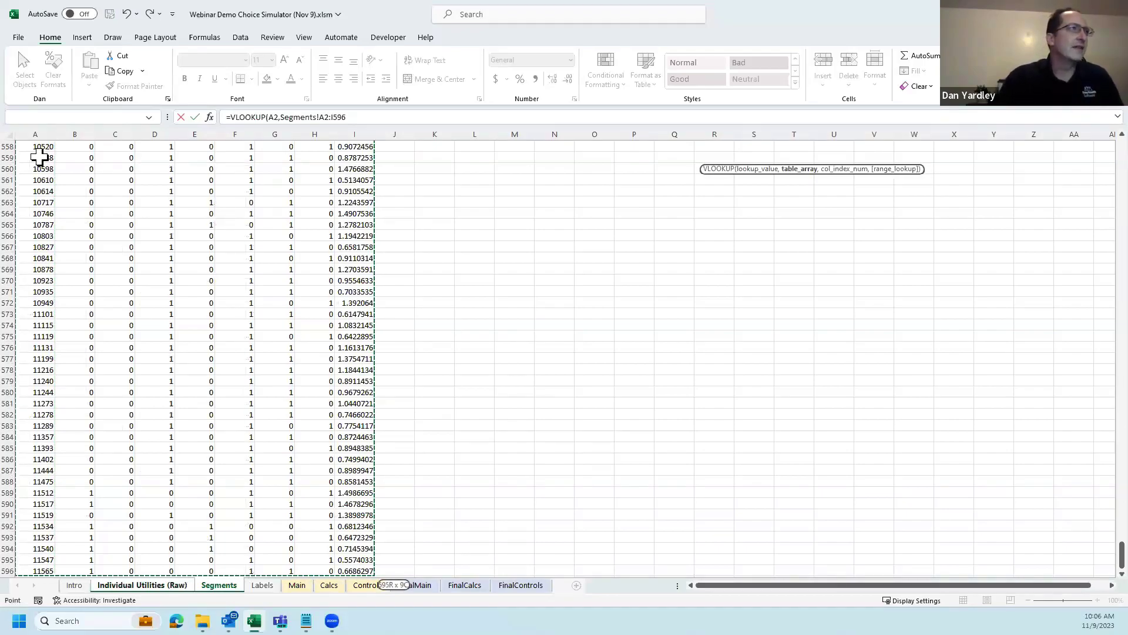
{"action": "left_click", "coordinate": [335, 116]}
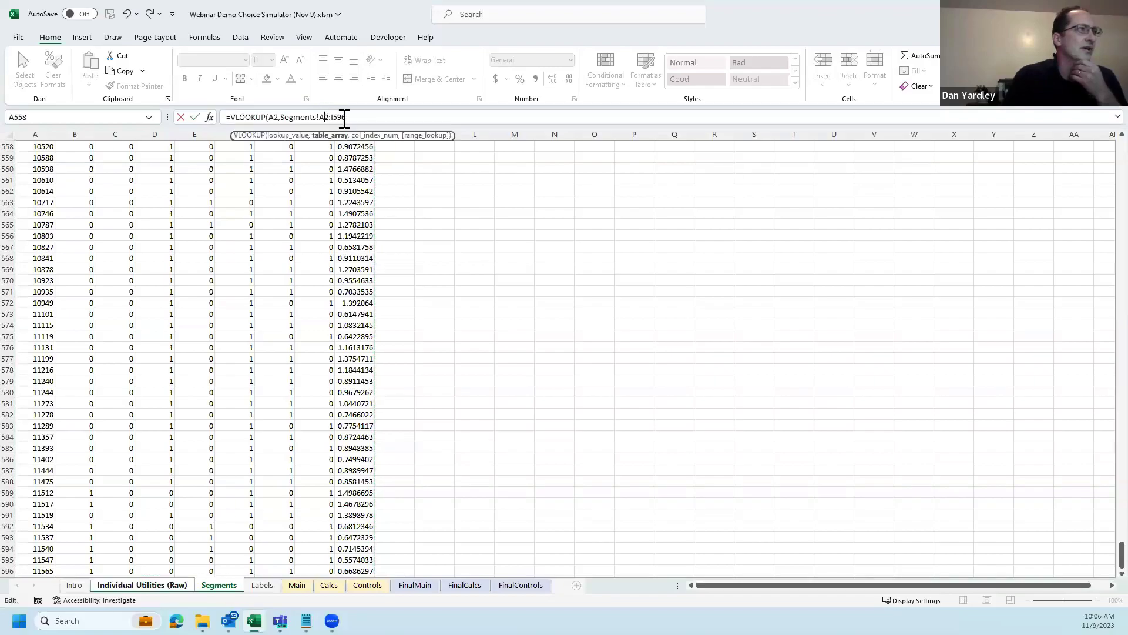
{"action": "left_click", "coordinate": [381, 117]}
{"action": "key", "text": "F4"}
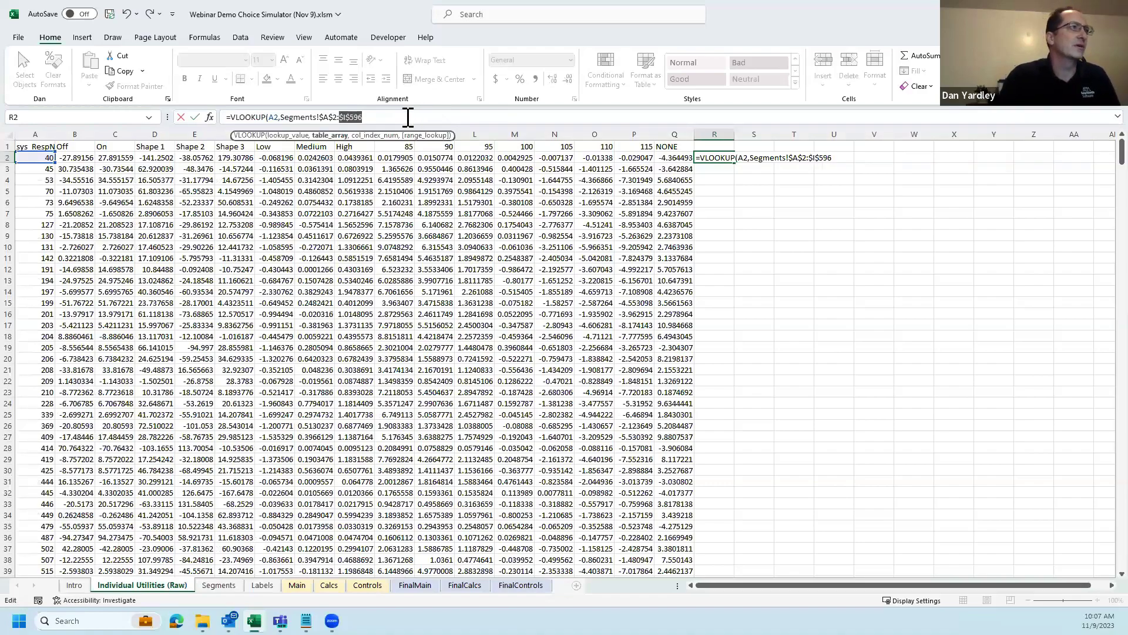
{"action": "left_click", "coordinate": [408, 117]}
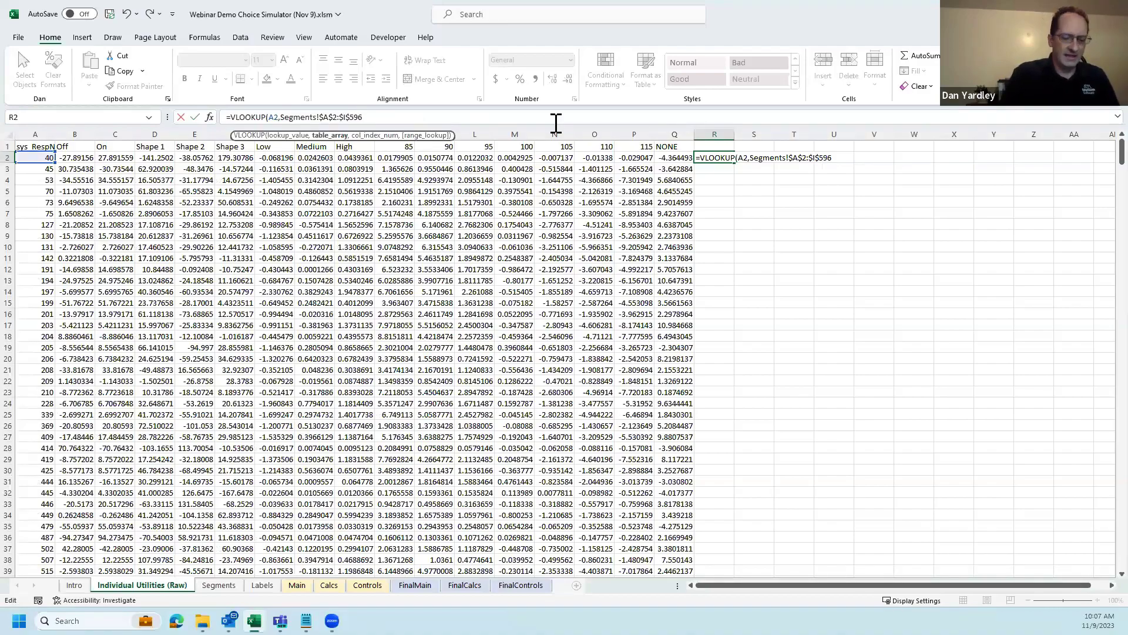
- Finish the VLOOKUP in R2 with column index 1 and FALSE for an exact match
{"action": "type", "text": ",1"}
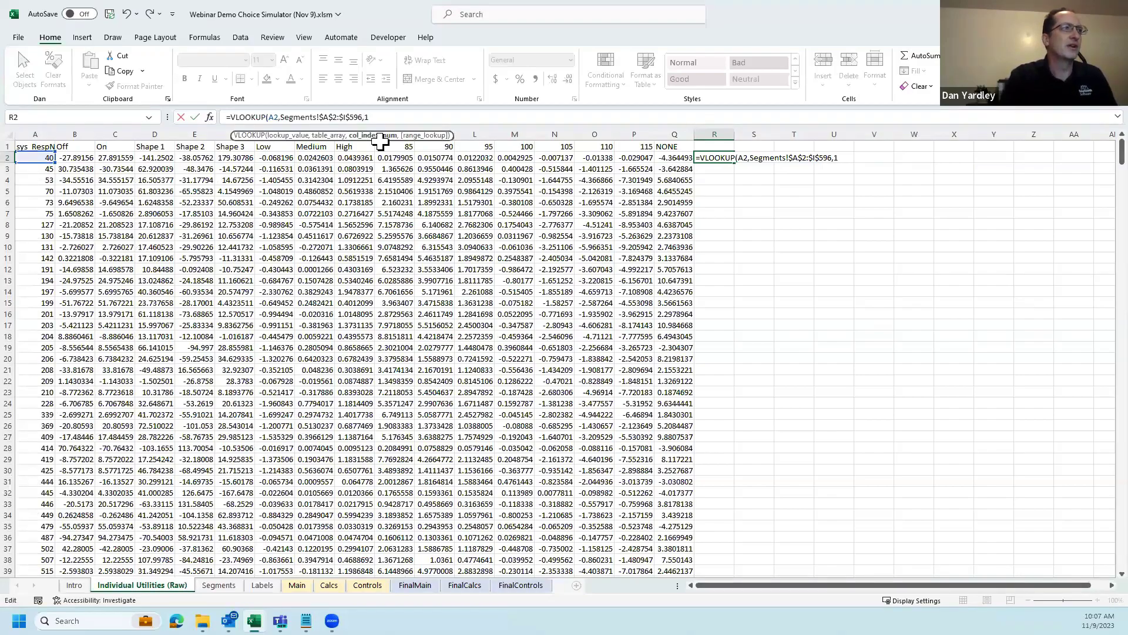
{"action": "type", "text": ","}
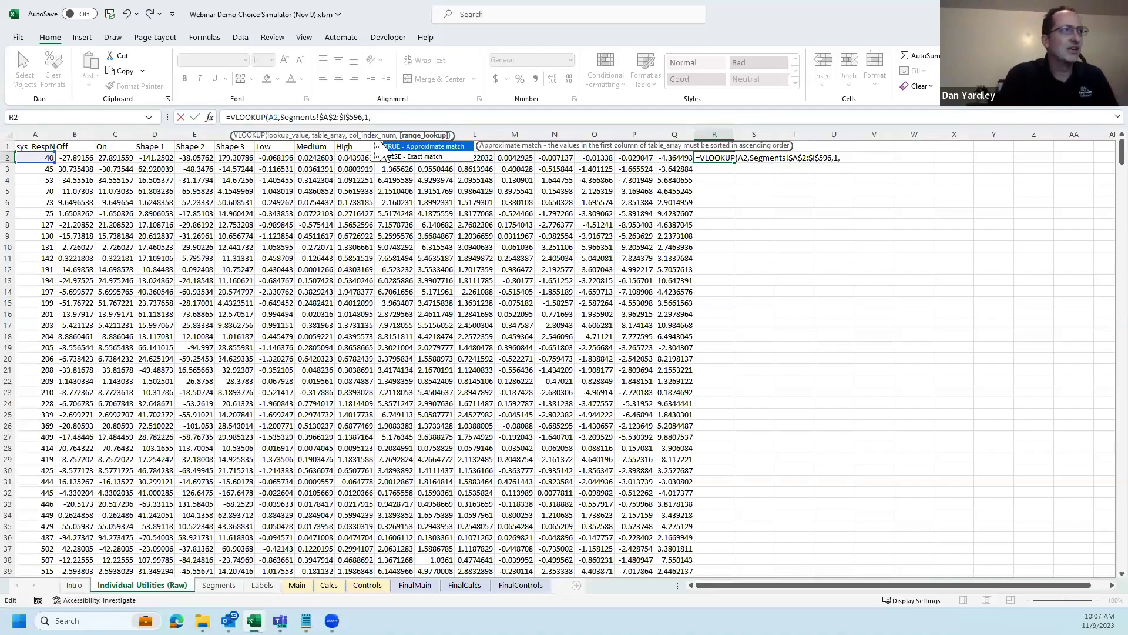
{"action": "key", "text": "Down"}
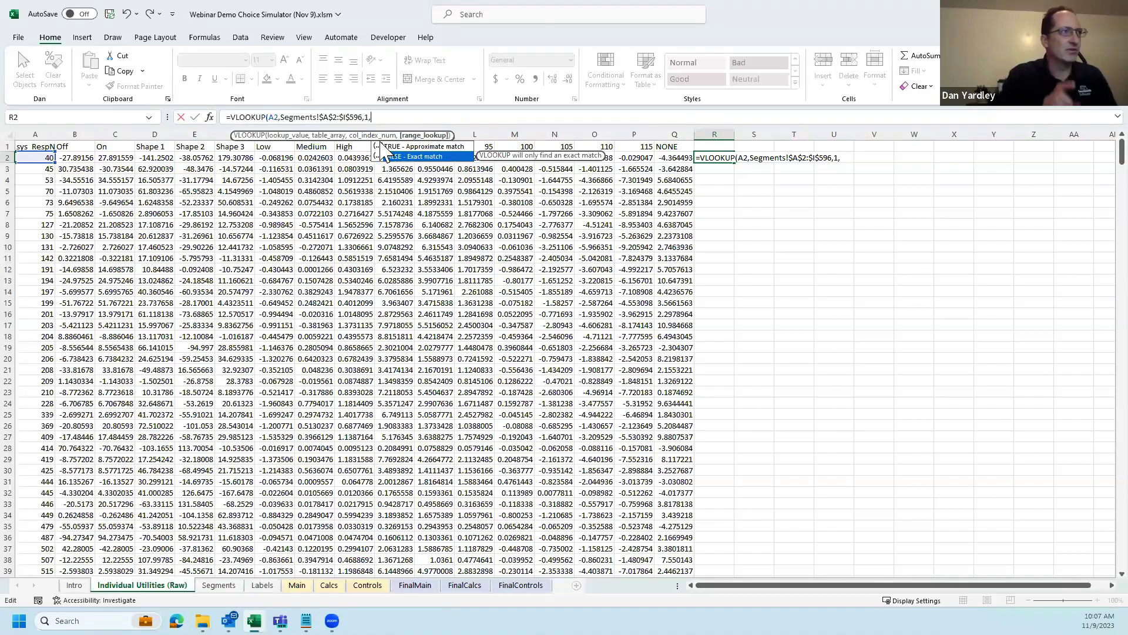
{"action": "type", "text": ")"}
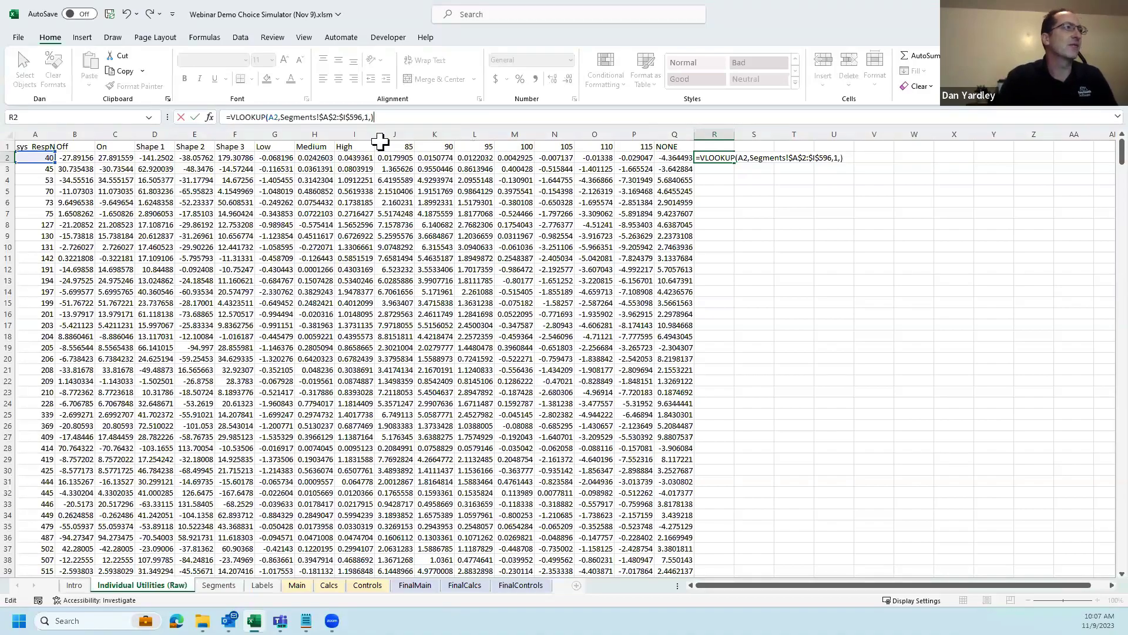
{"action": "key", "text": "BackSpace"}
{"action": "key", "text": "Down"}
{"action": "key", "text": "Tab"}
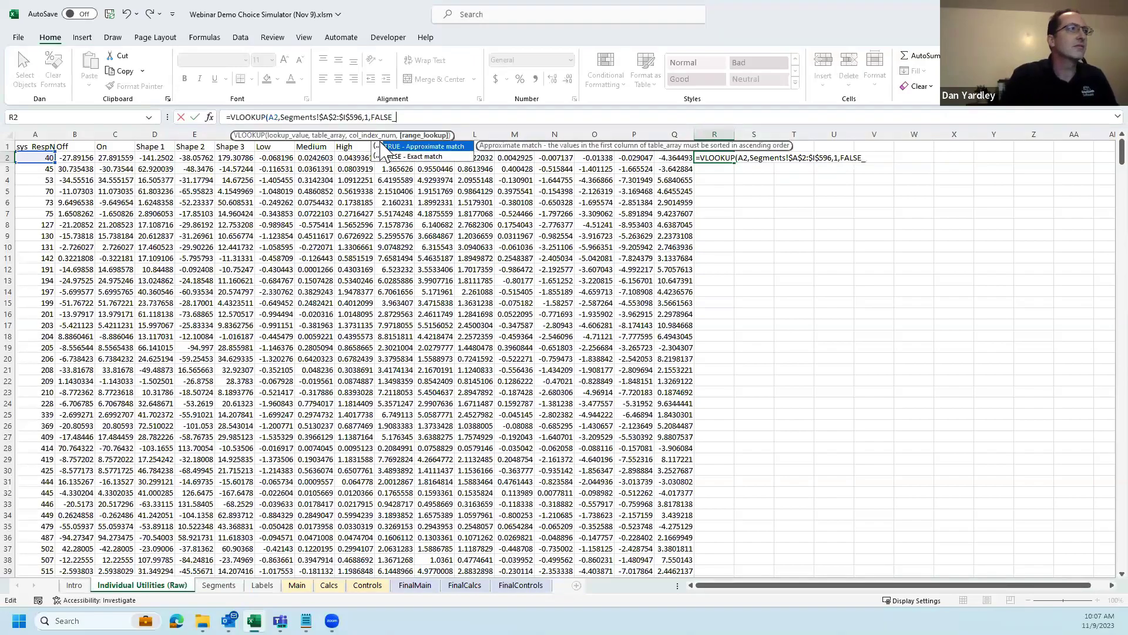
{"action": "key", "text": "Return"}
{"action": "key", "text": "Up"}
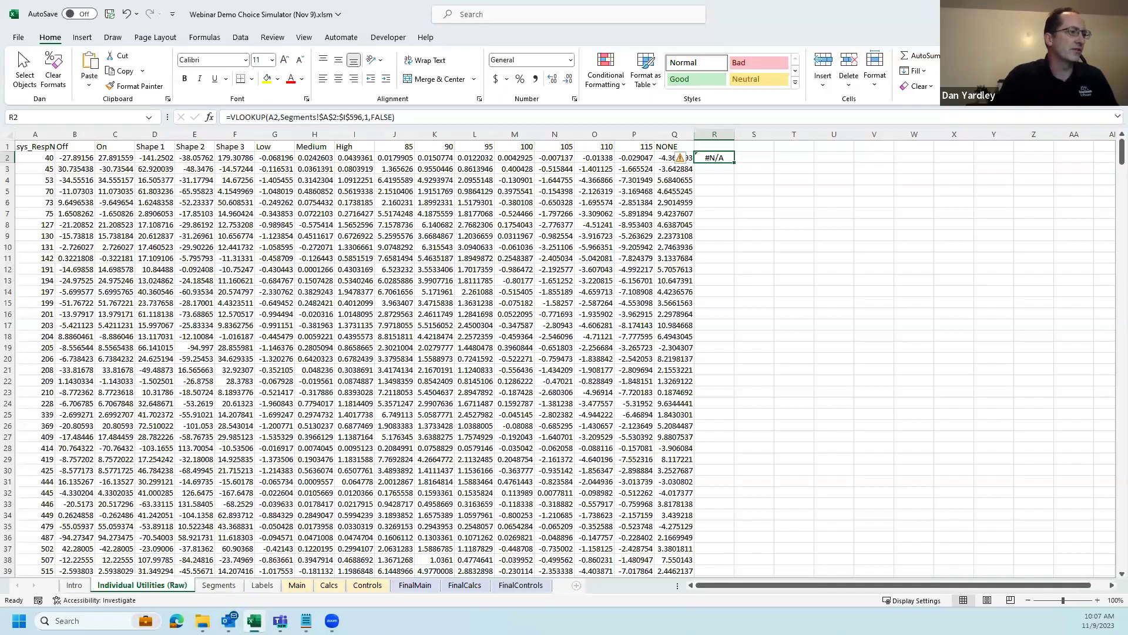
- Check the Segments sheet for the first respondent's number, and return to the Individual Utilities (Raw) sheet
{"action": "left_click", "coordinate": [218, 585]}
{"action": "key", "text": "ctrl+Home"}
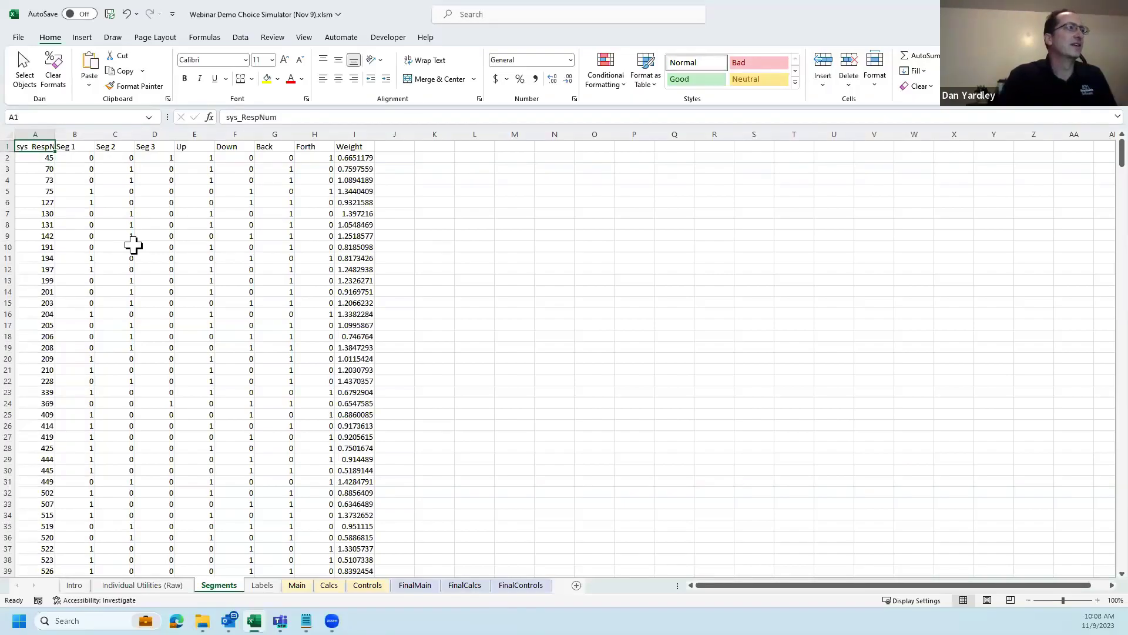
{"action": "key", "text": "ctrl+Page_Up"}
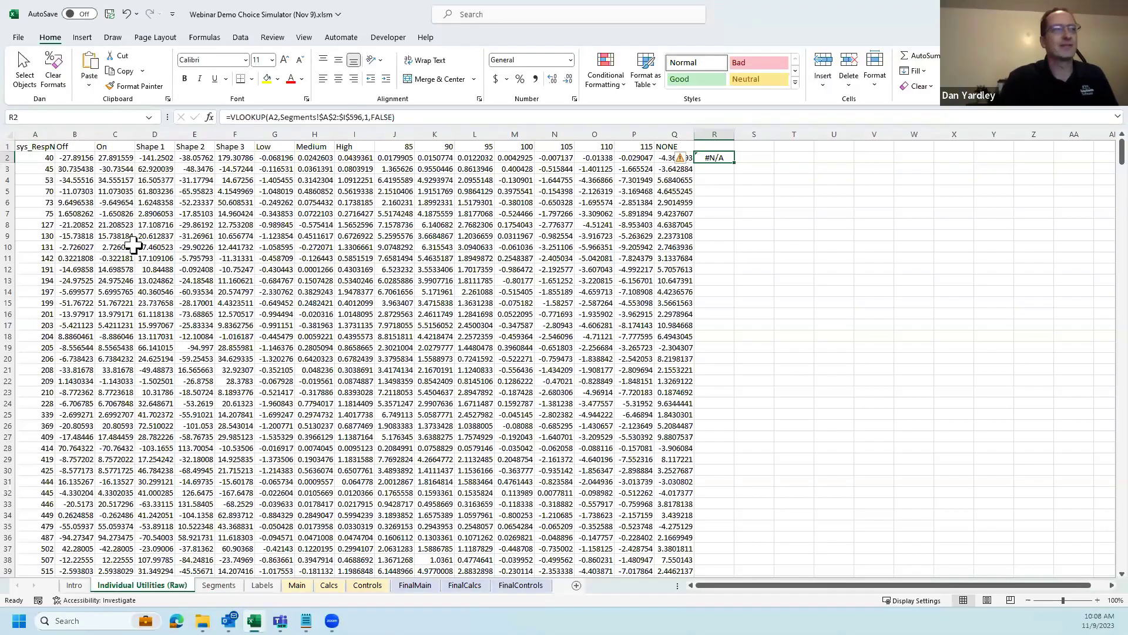
- Copy the VLOOKUP formula from R2 down column R to the last respondent row, 651
{"action": "key", "text": "ctrl+c"}
{"action": "key", "text": "Left"}
{"action": "key", "text": "ctrl+Down"}
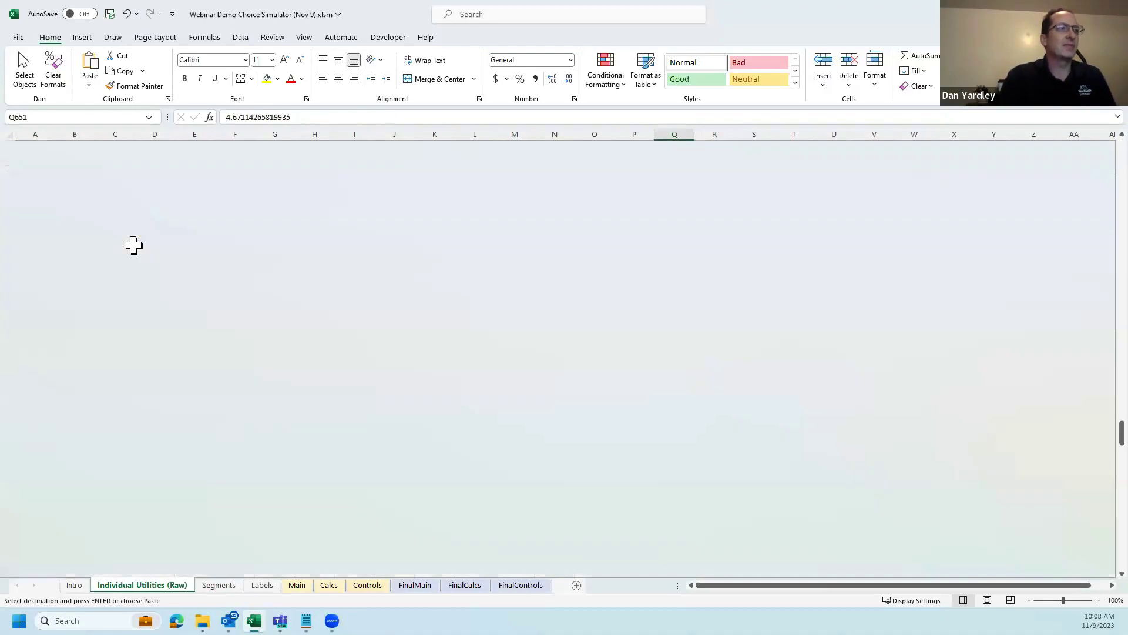
{"action": "key", "text": "Right"}
{"action": "key", "text": "ctrl+shift+Up"}
{"action": "key", "text": "Return"}
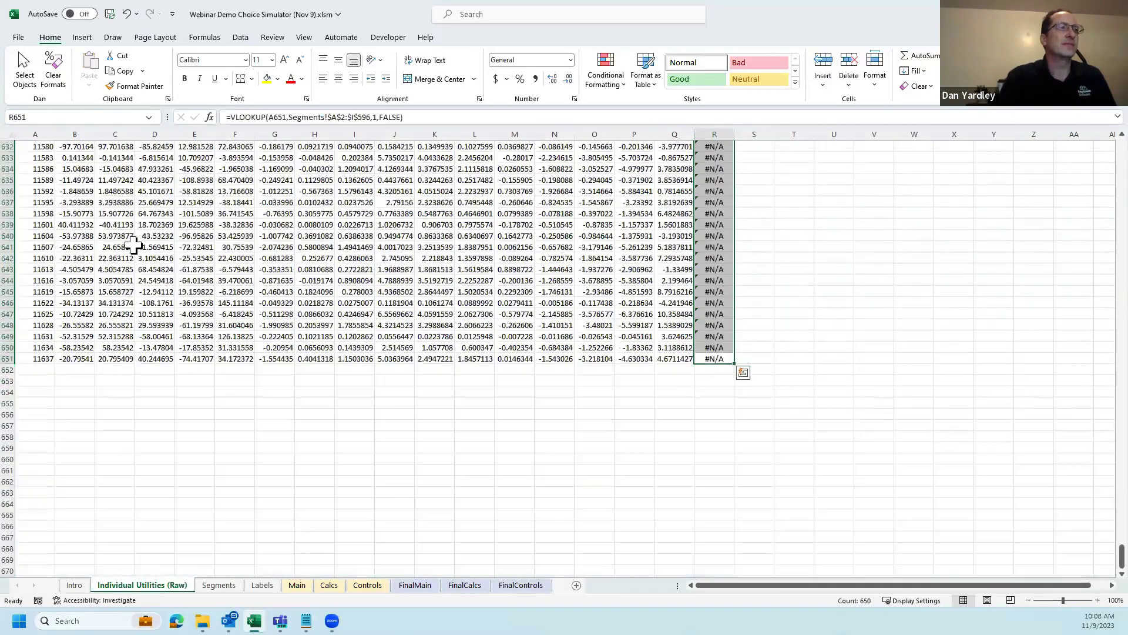
- Look over the copied lookup results and enter the header "Filter" in R1
{"action": "key", "text": "Page_Up"}
{"action": "key", "text": "Page_Up"}
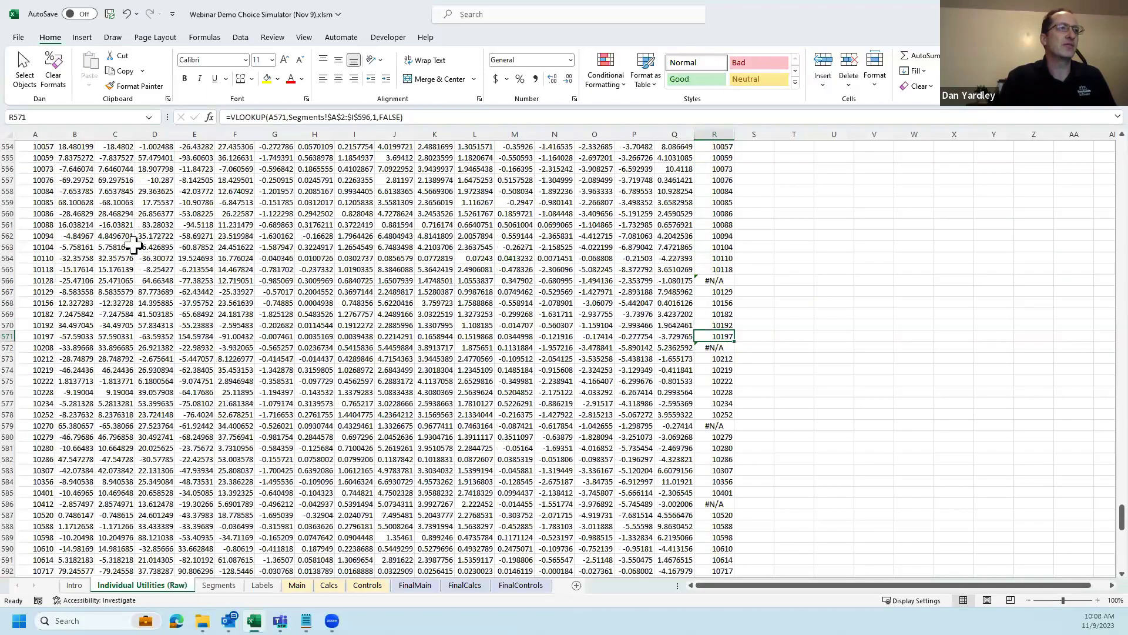
{"action": "key", "text": "ctrl+Up"}
{"action": "key", "text": "ctrl+Up"}
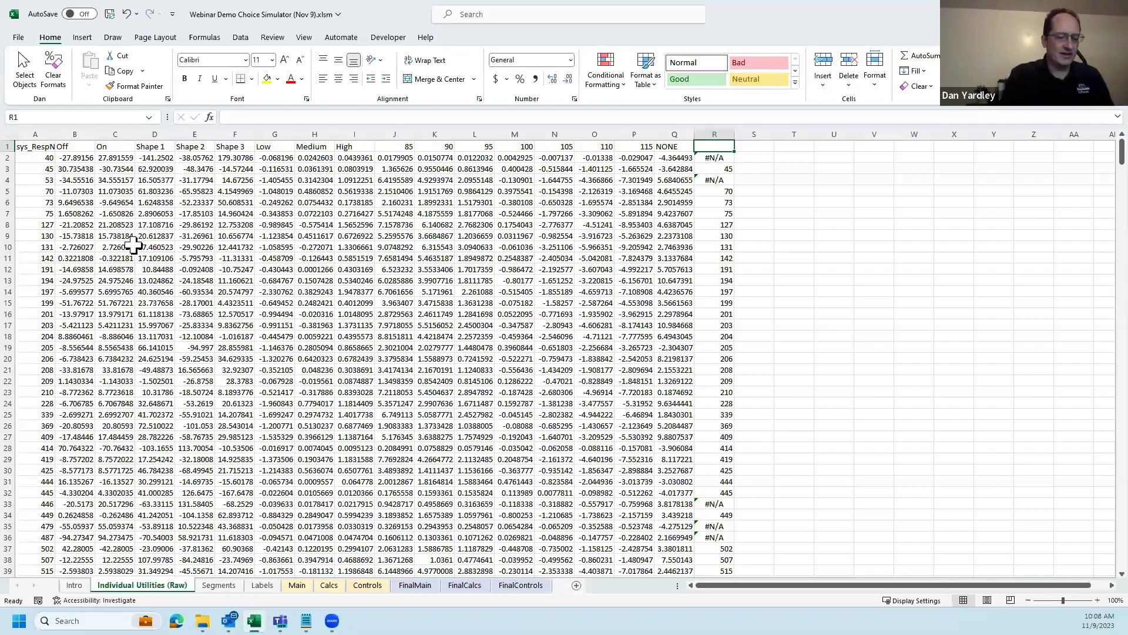
{"action": "type", "text": "Filter"}
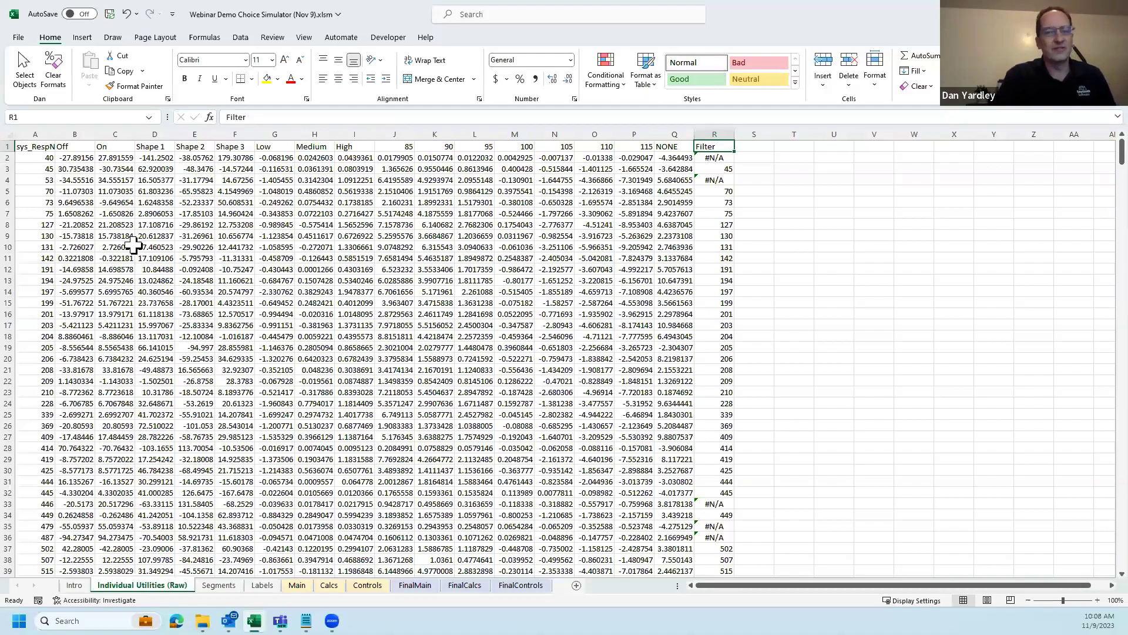
- Turn on filtering for the whole raw utilities table, A1 through R651, and return to the top of the sheet
{"action": "key", "text": "ctrl+Left"}
{"action": "key", "text": "ctrl+shift+Right"}
{"action": "key", "text": "ctrl+shift+Down"}
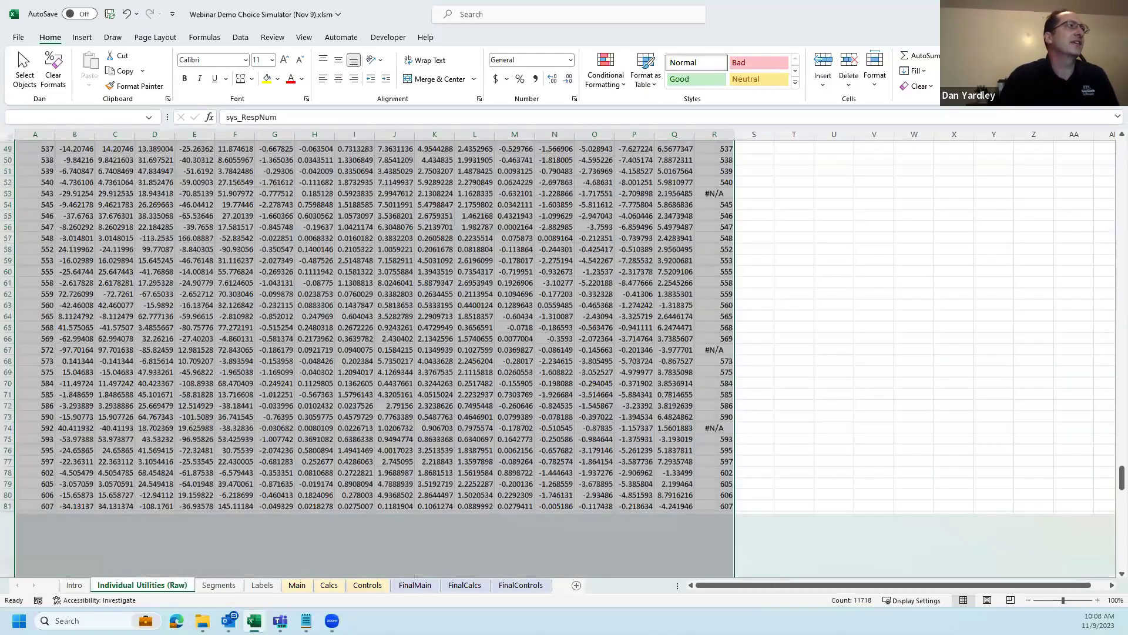
{"action": "left_click", "coordinate": [241, 37]}
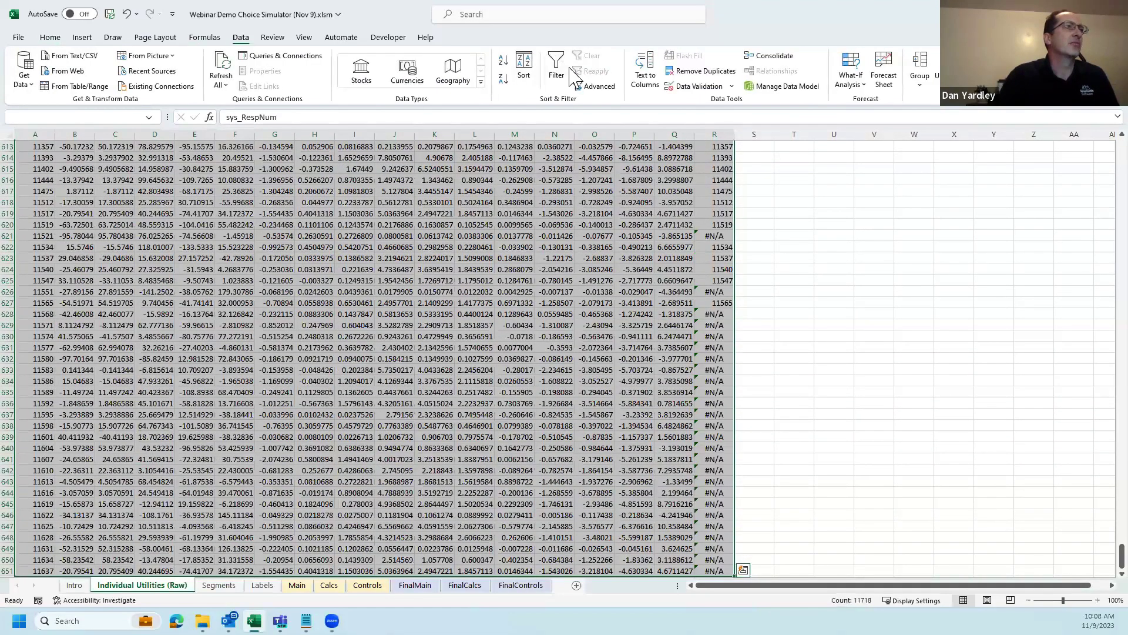
{"action": "left_click", "coordinate": [555, 73]}
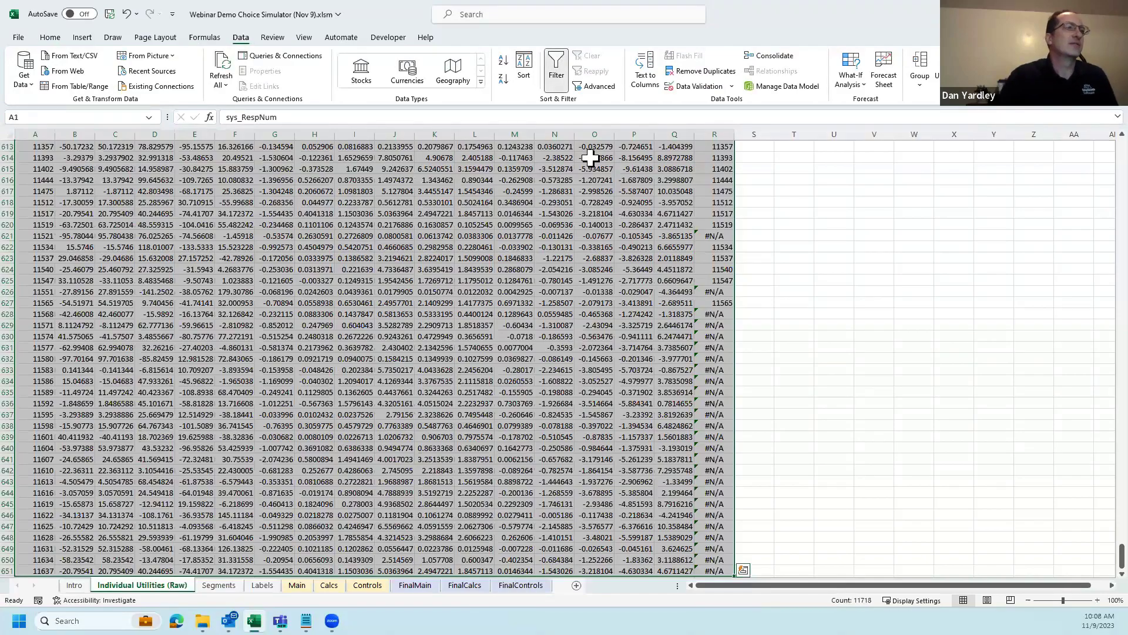
{"action": "left_click", "coordinate": [628, 355]}
{"action": "key", "text": "ctrl+Home"}
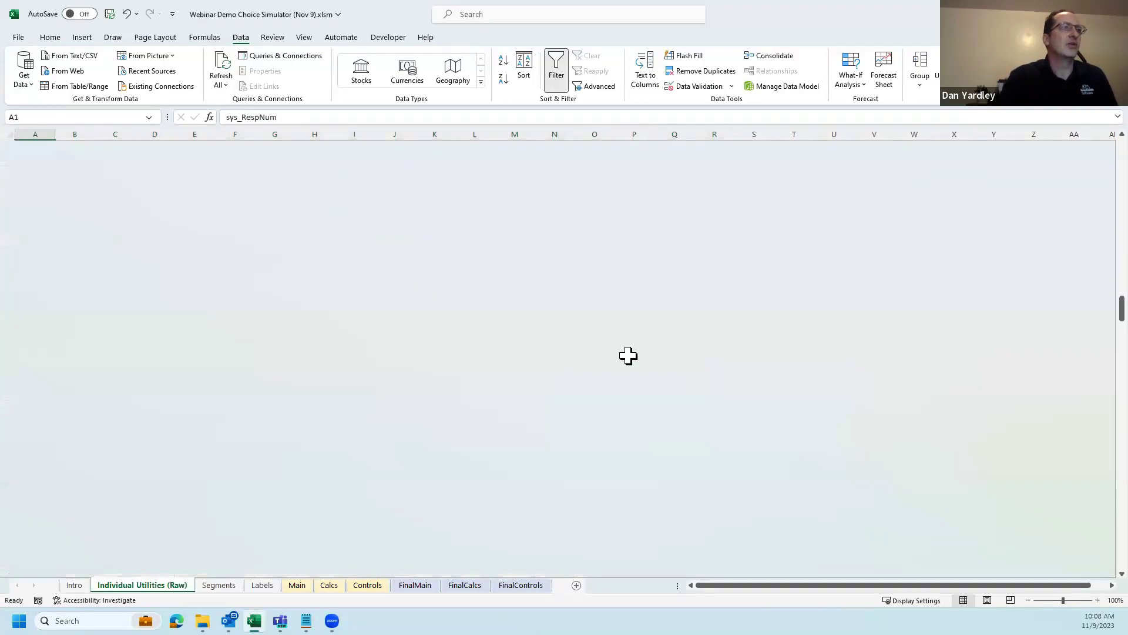
{"action": "key", "text": "Right"}
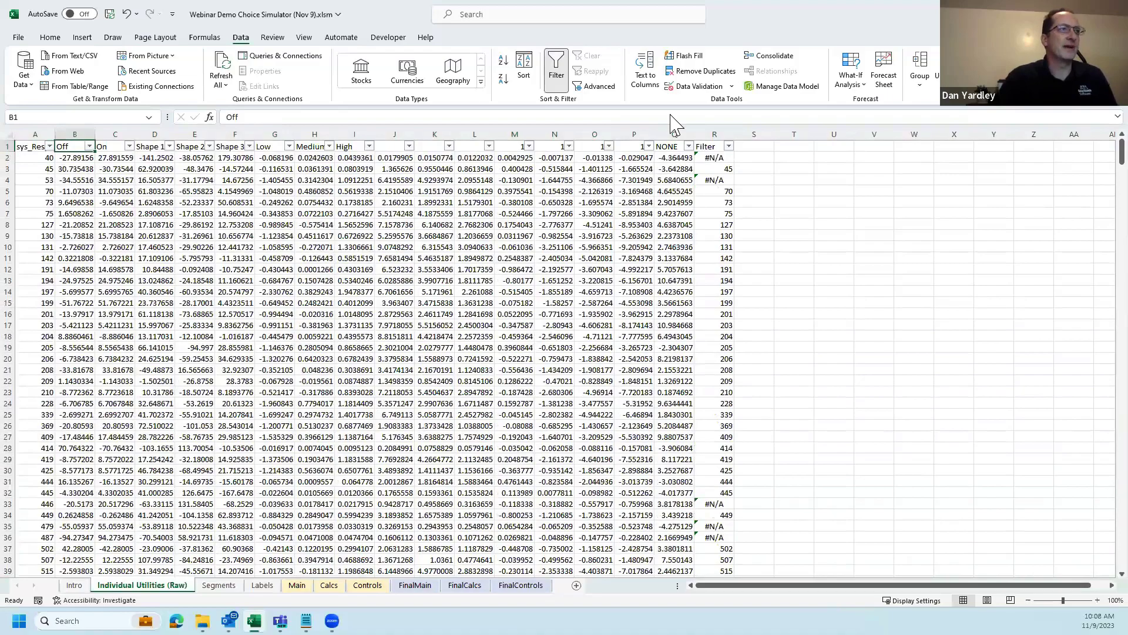
- Exclude the #N/A rows using the Filter column's filter
{"action": "left_click", "coordinate": [729, 146]}
{"action": "left_click_drag", "start_coordinate": [723, 302], "coordinate": [724, 400]}
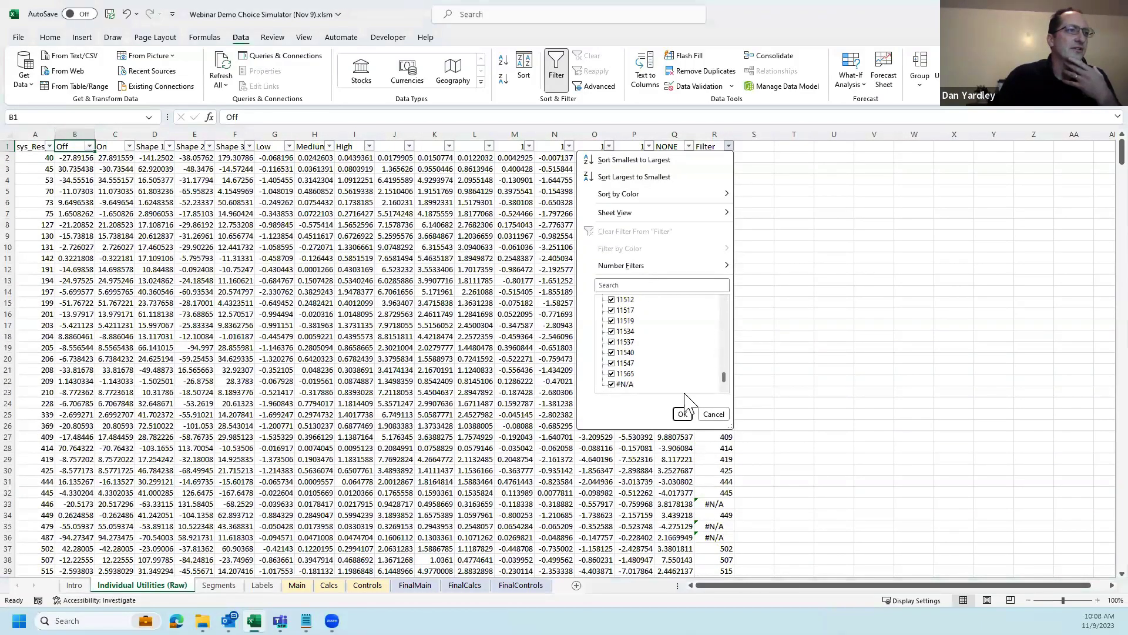
{"action": "left_click", "coordinate": [622, 384]}
{"action": "left_click", "coordinate": [682, 414]}
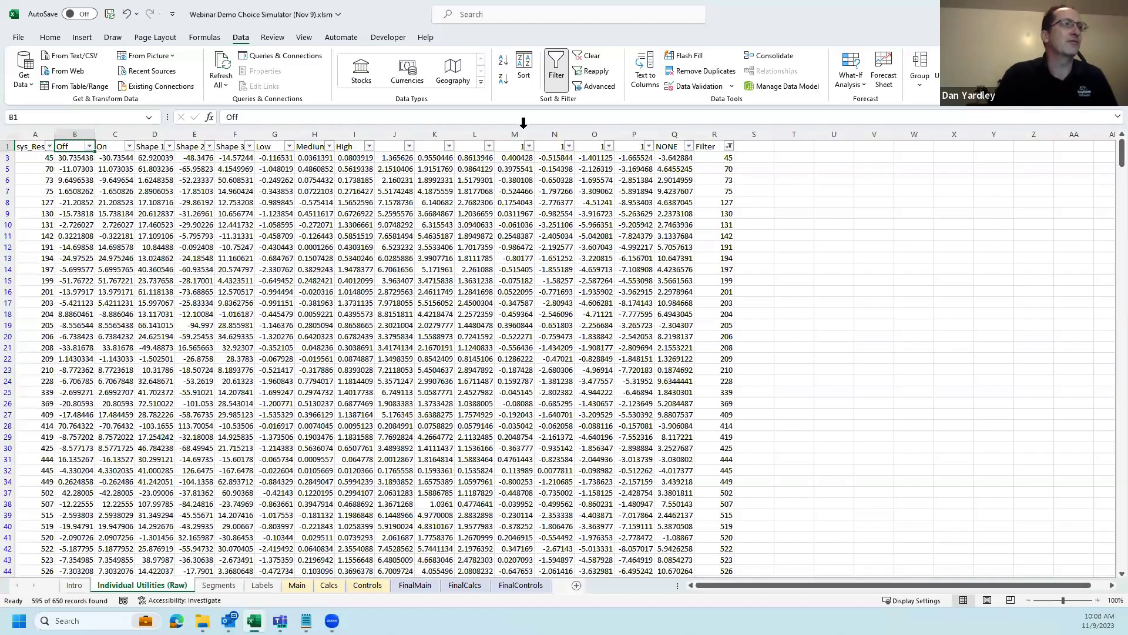
- Turn off filtering on the table and clear the contents of the Filter column R
{"action": "left_click", "coordinate": [557, 73]}
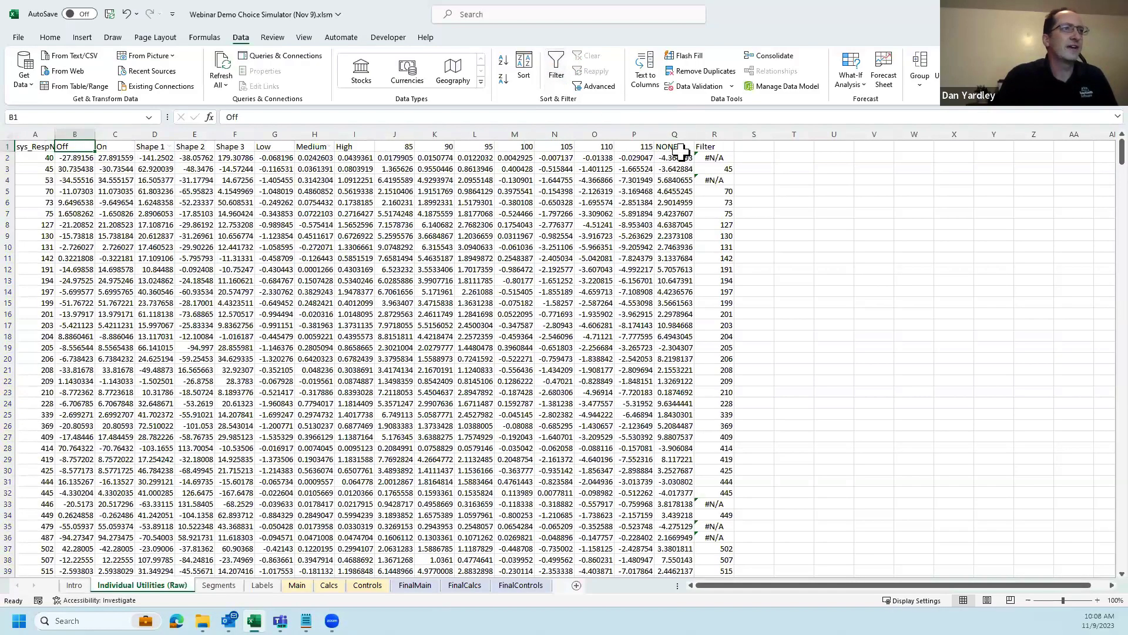
{"action": "left_click", "coordinate": [721, 133]}
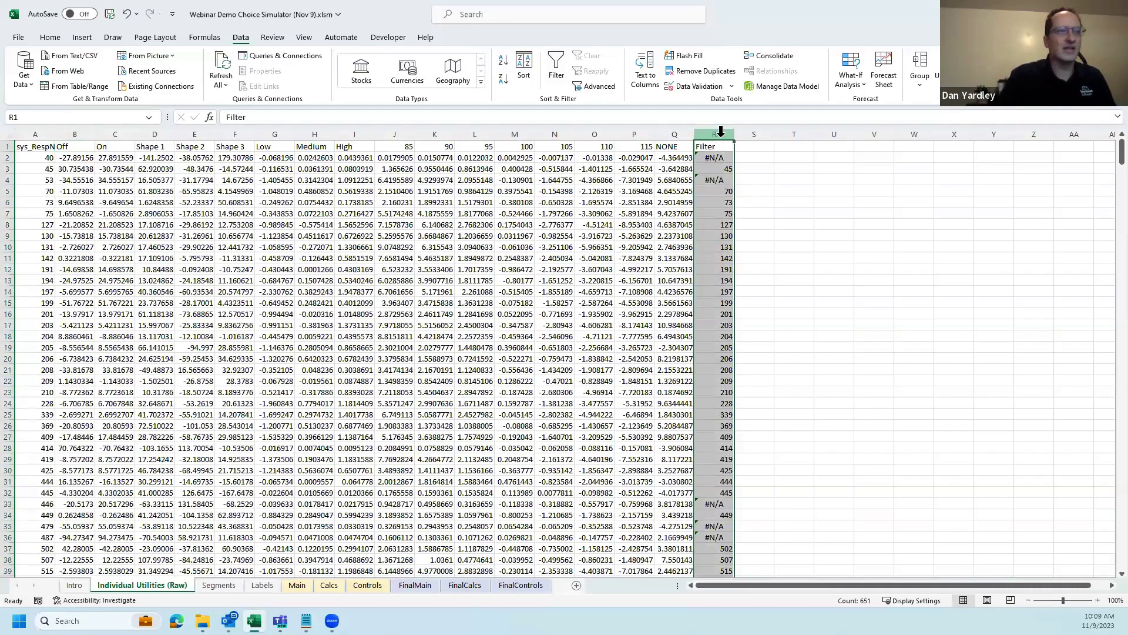
{"action": "key", "text": "Delete"}
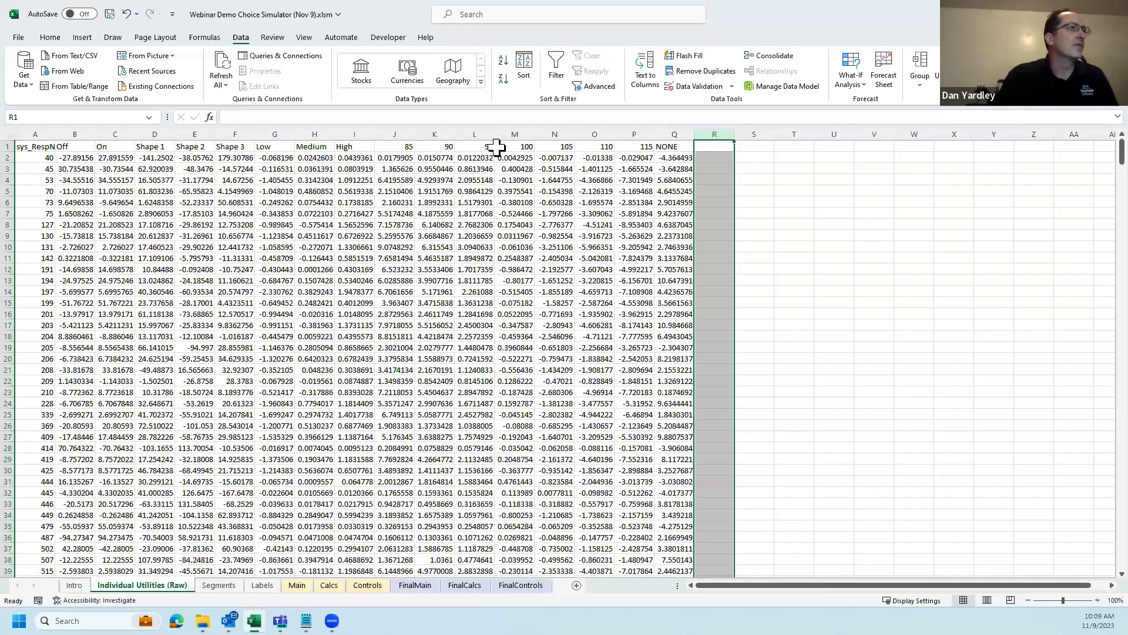
- Apply an in-place Advanced Filter to $A$1:$Q$651 with the Segments sheet's respondent numbers, $A$1:$A$596, as the criteria range
{"action": "left_click", "coordinate": [555, 146]}
{"action": "left_click", "coordinate": [593, 88]}
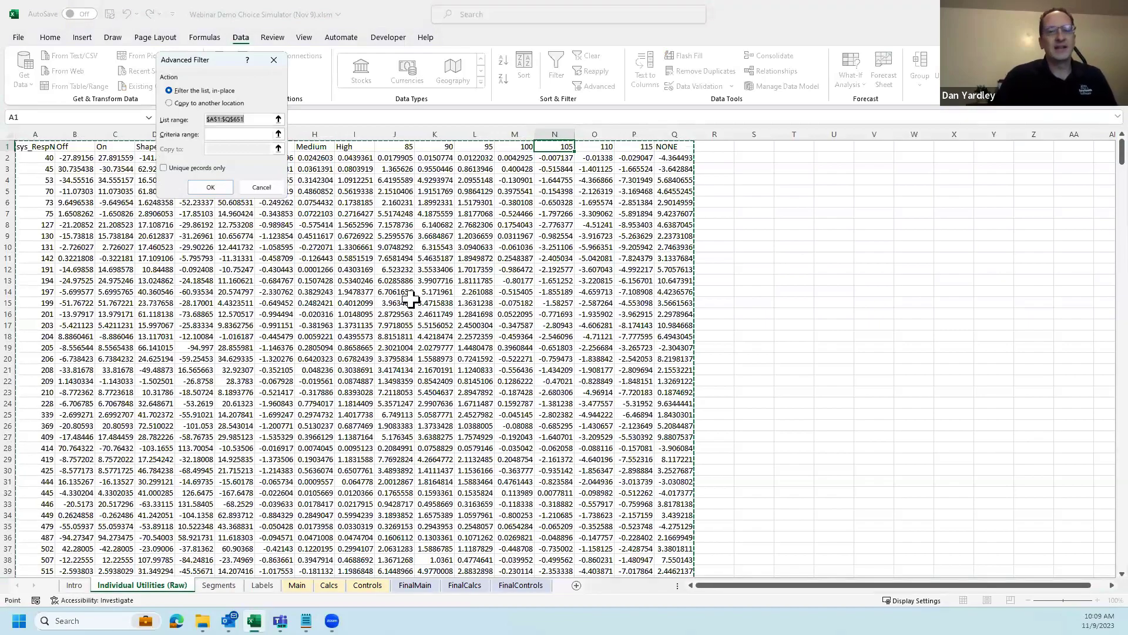
{"action": "left_click", "coordinate": [221, 134]}
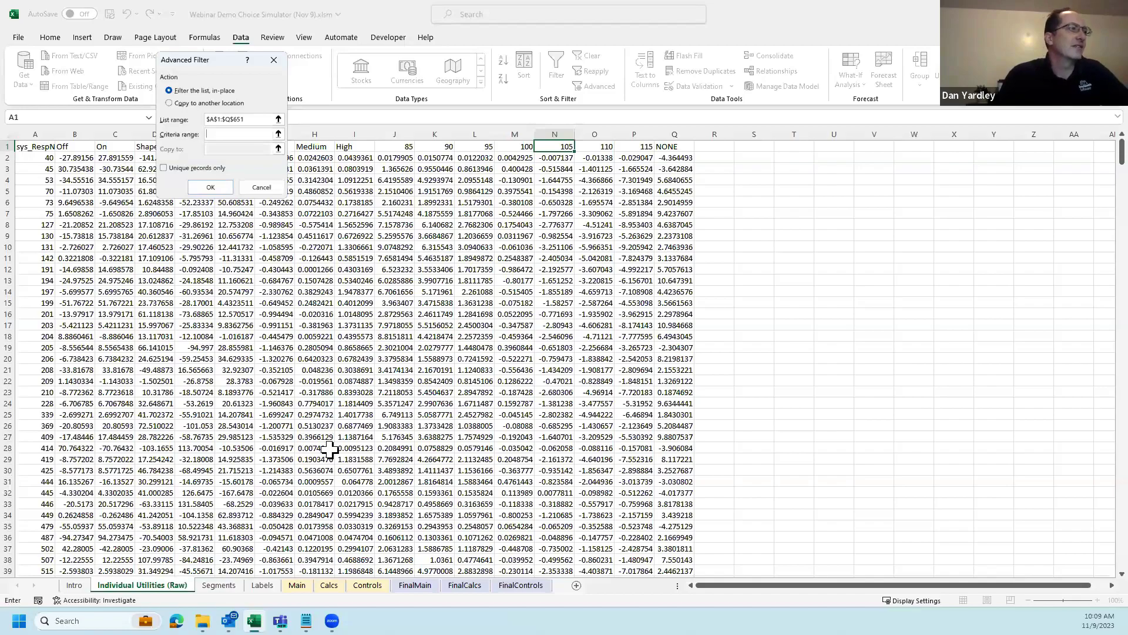
{"action": "left_click", "coordinate": [218, 585]}
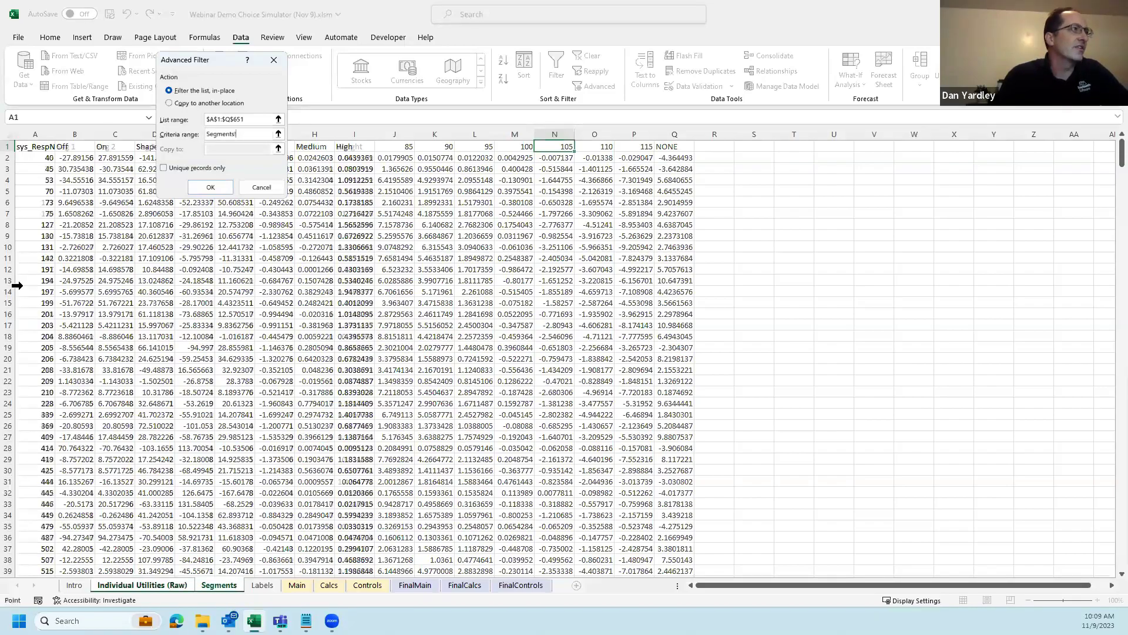
{"action": "left_click", "coordinate": [40, 147]}
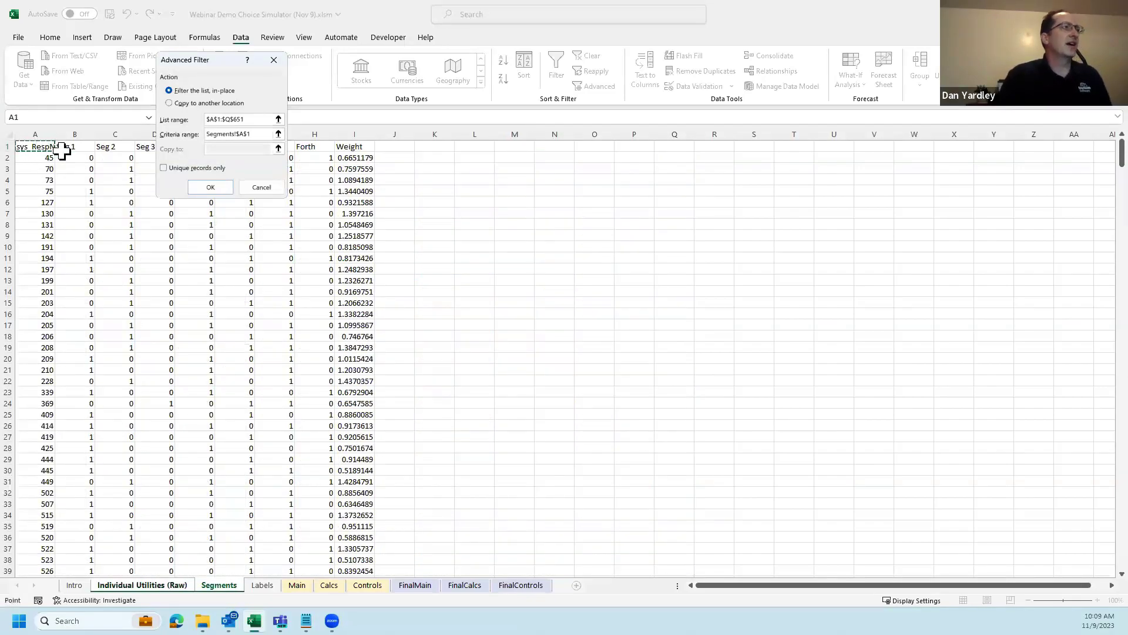
{"action": "key", "text": "ctrl+shift+Down"}
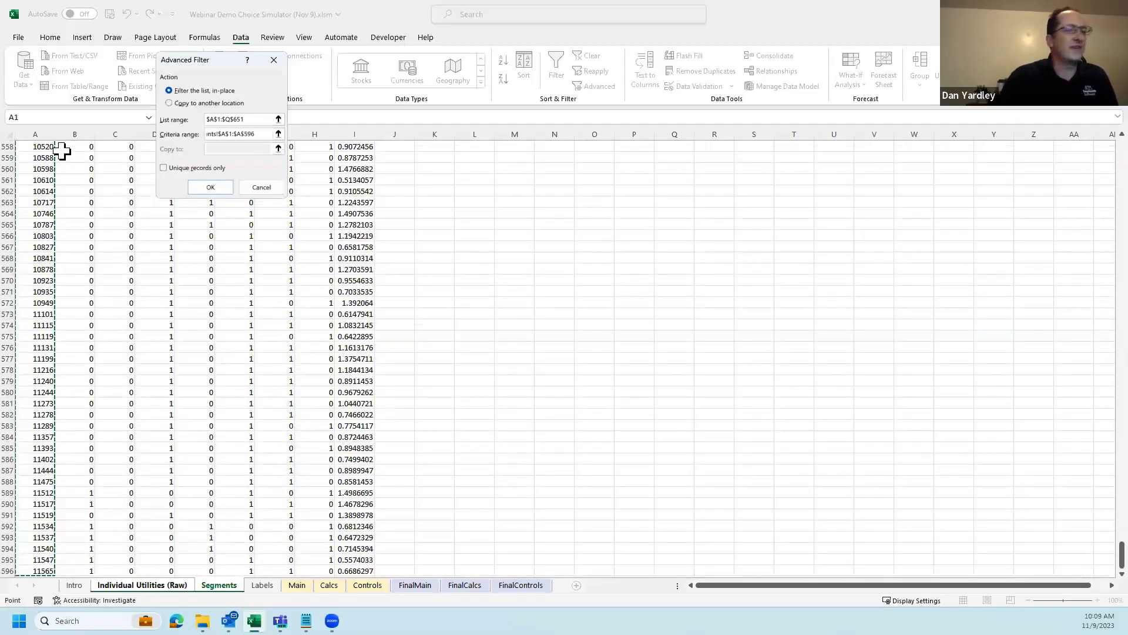
{"action": "left_click", "coordinate": [210, 188]}
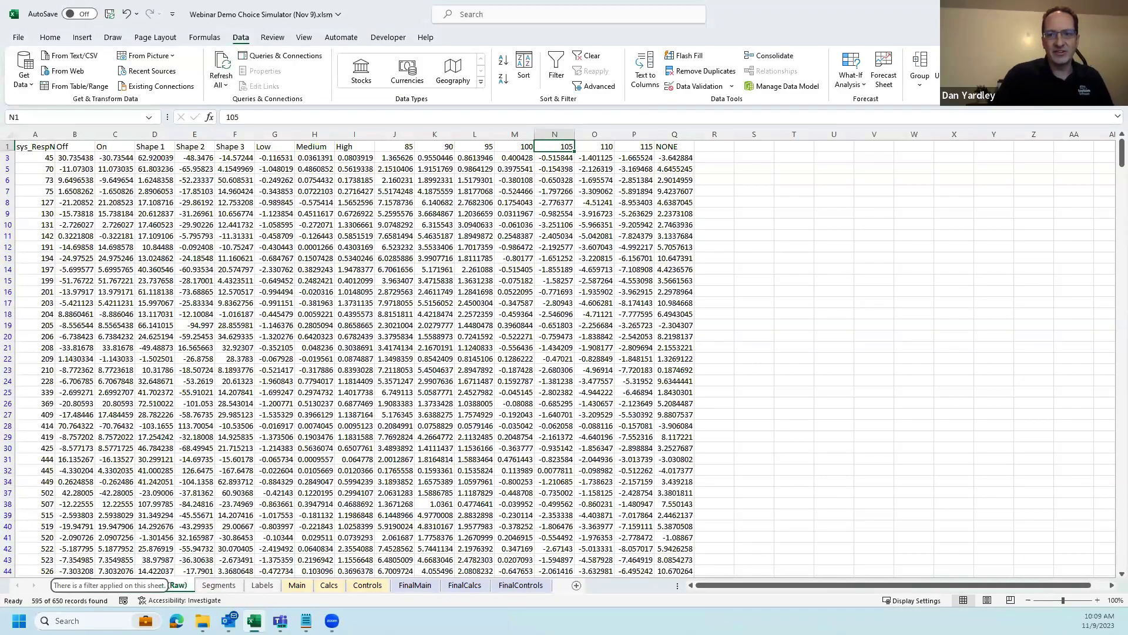
- Copy the filtered utilities table with its headers and paste it into the Calcs sheet starting at A8
{"action": "left_click", "coordinate": [419, 340]}
{"action": "key", "text": "ctrl+Home"}
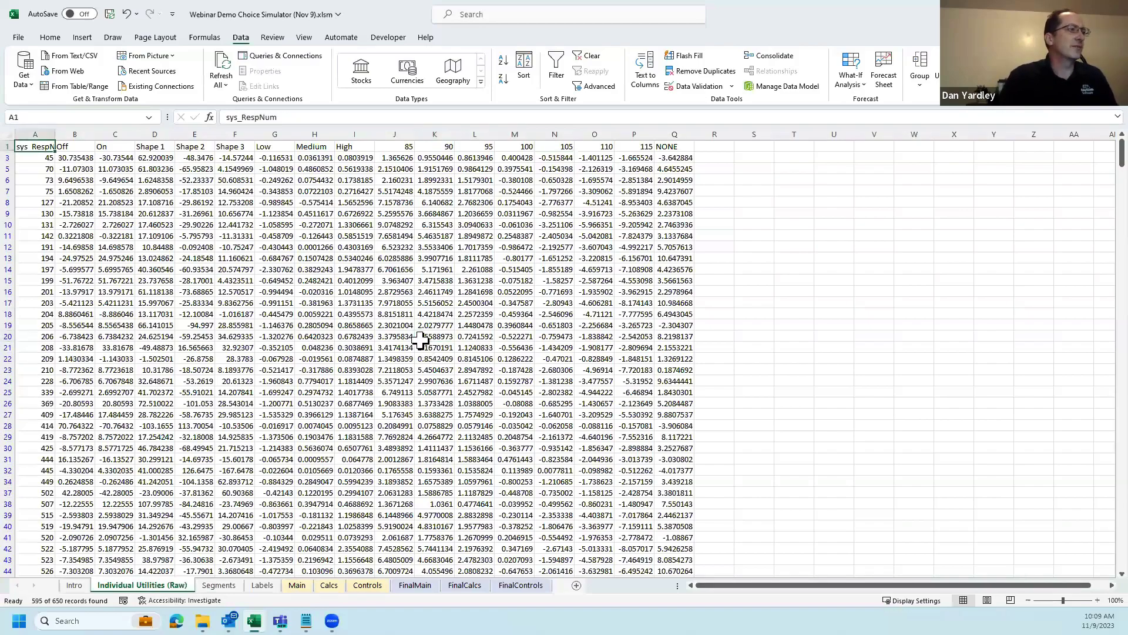
{"action": "key", "text": "ctrl+shift+End"}
{"action": "key", "text": "ctrl+c"}
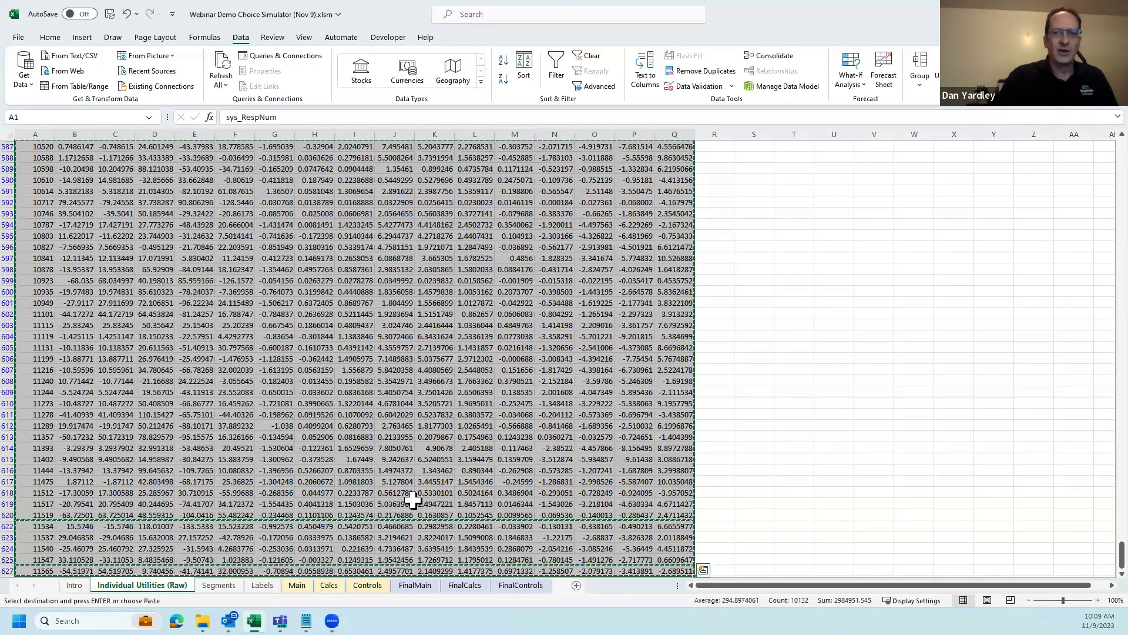
{"action": "left_click", "coordinate": [329, 586]}
{"action": "left_click", "coordinate": [35, 226]}
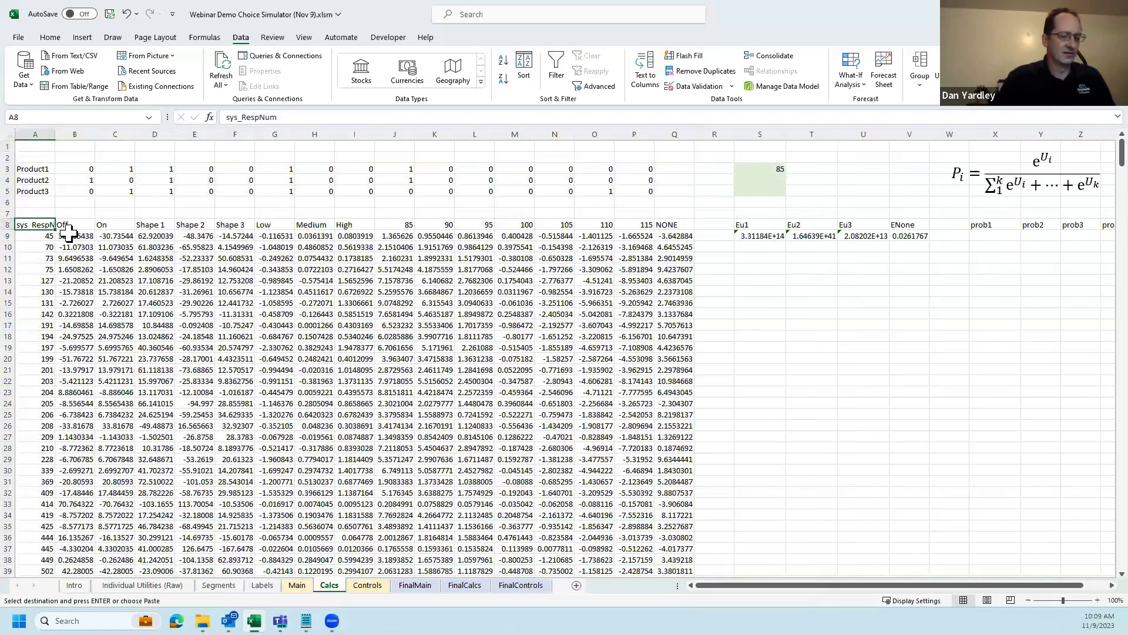
{"action": "key", "text": "ctrl+alt+v"}
{"action": "key", "text": "Return"}
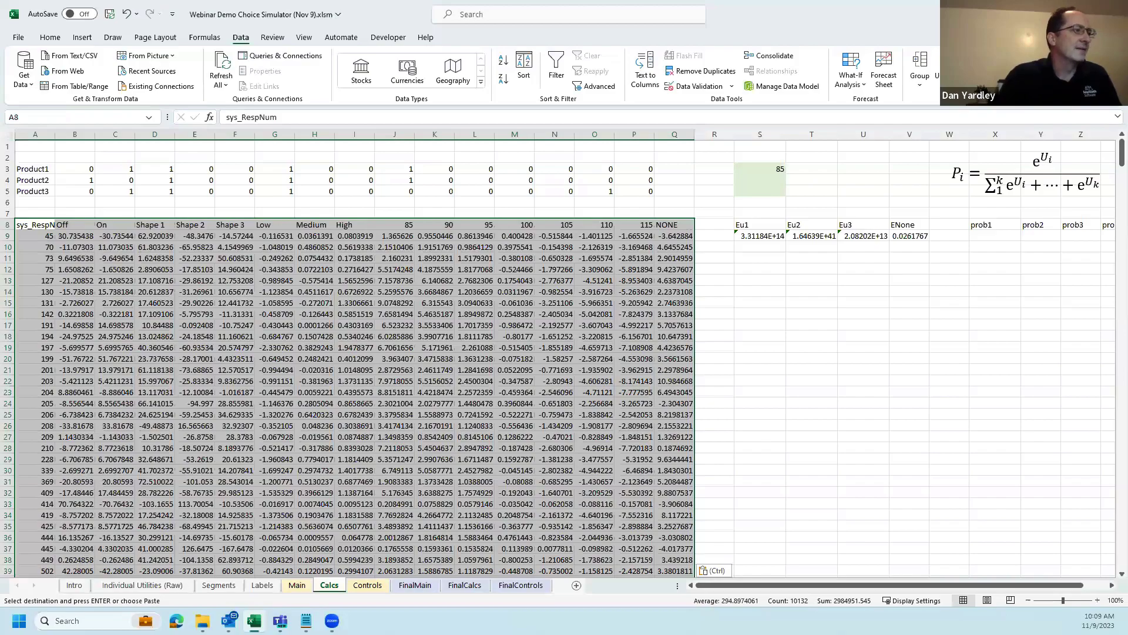
- Return to the Individual Utilities (Raw) sheet and check where the filtered table's columns and rows begin and end
{"action": "left_click", "coordinate": [177, 586]}
{"action": "key", "text": "Escape"}
{"action": "scroll", "coordinate": [238, 456], "scroll_direction": "up", "scroll_amount": 20}
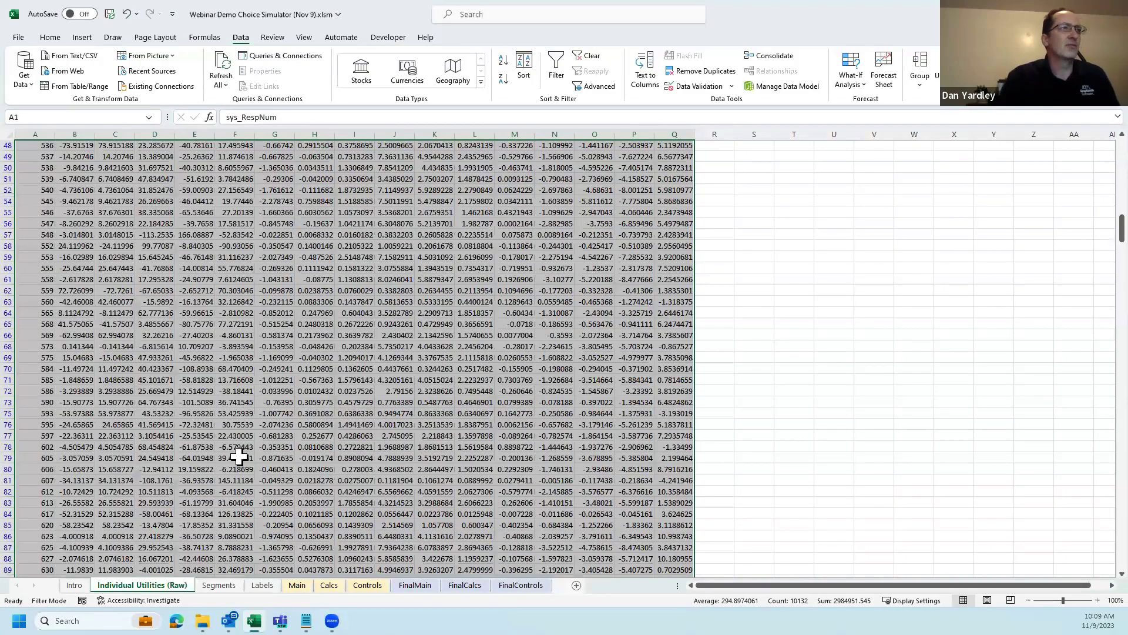
{"action": "key", "text": "ctrl+Home"}
{"action": "key", "text": "ctrl+Right"}
{"action": "key", "text": "ctrl+Left"}
{"action": "key", "text": "ctrl+Right"}
{"action": "key", "text": "ctrl+Left"}
{"action": "key", "text": "ctrl+Down"}
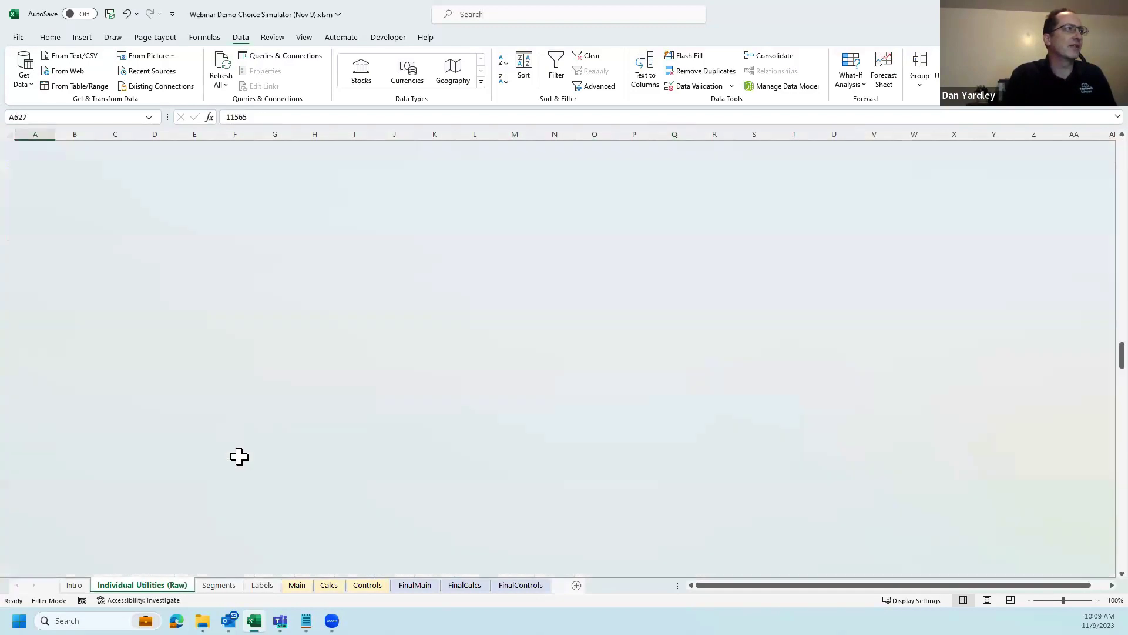
{"action": "key", "text": "ctrl+Up"}
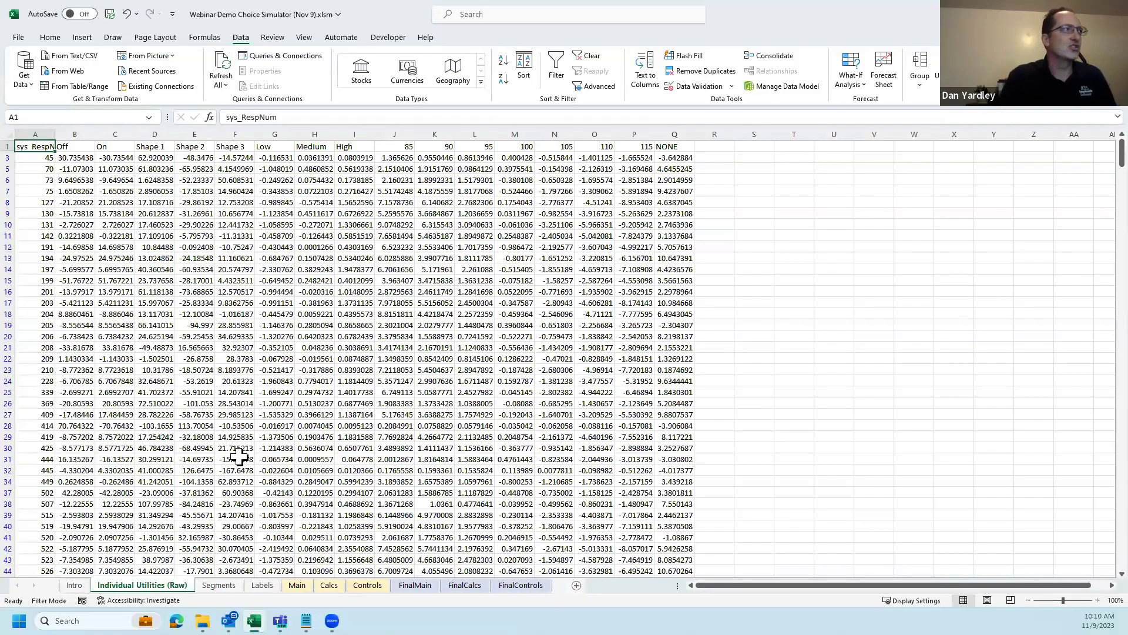
- Extend the selection across the header row and down to the last respondent, and shrink it back to the top
{"action": "key", "text": "ctrl+shift+Right"}
{"action": "key", "text": "shift+Left"}
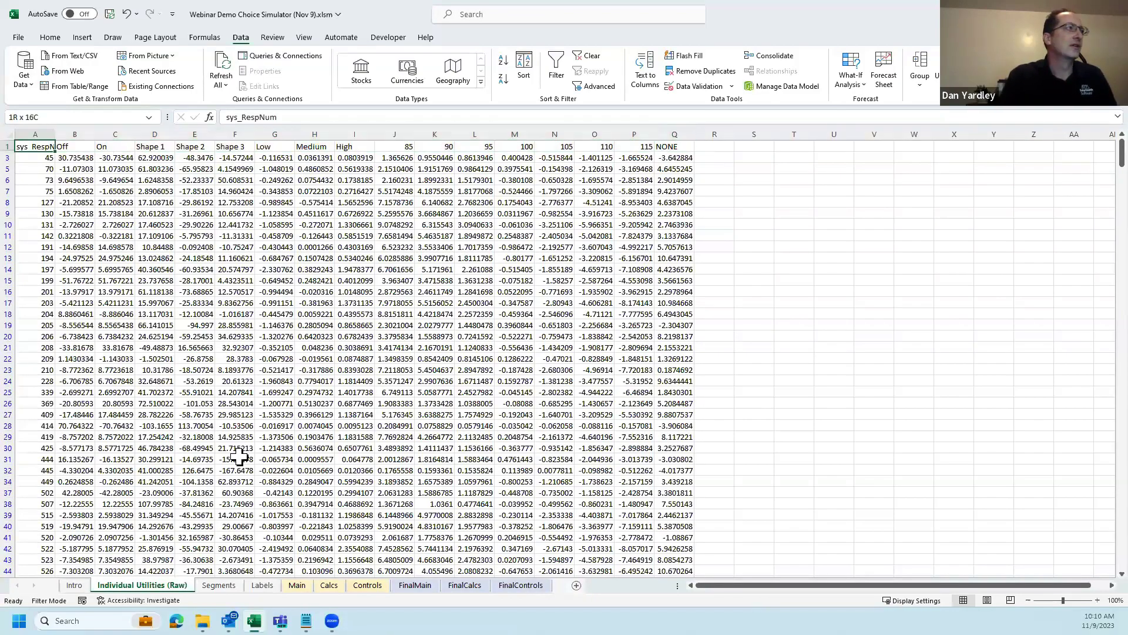
{"action": "key", "text": "ctrl+shift+Down"}
{"action": "key", "text": "ctrl+shift+Up"}
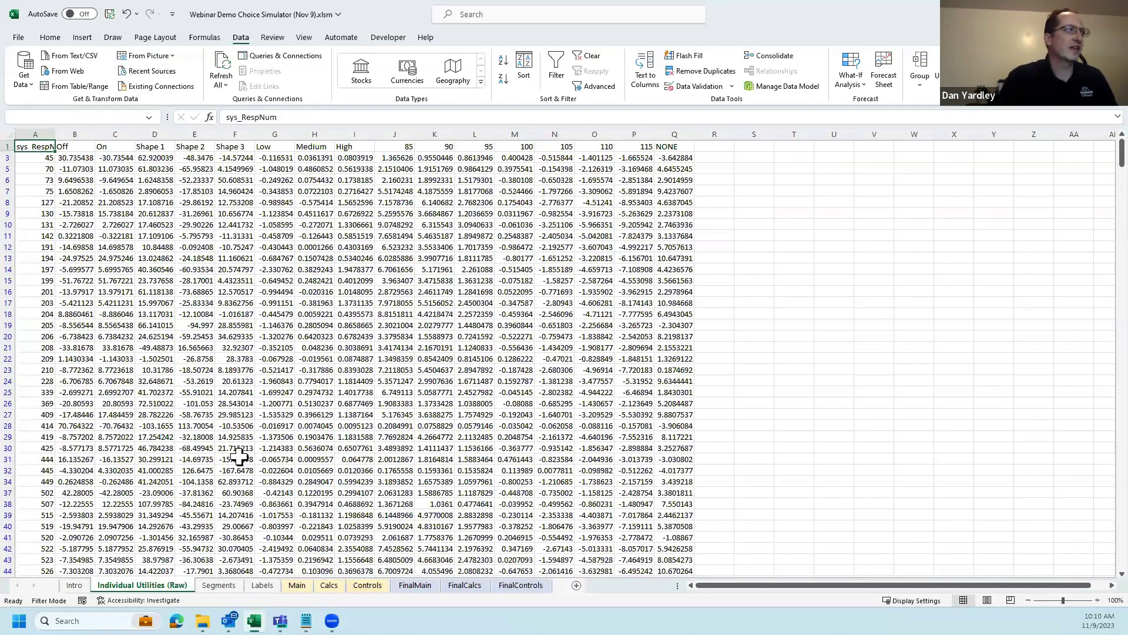
- Insert three blank rows above the header row of the raw utilities, and delete them again
{"action": "key", "text": "shift+space"}
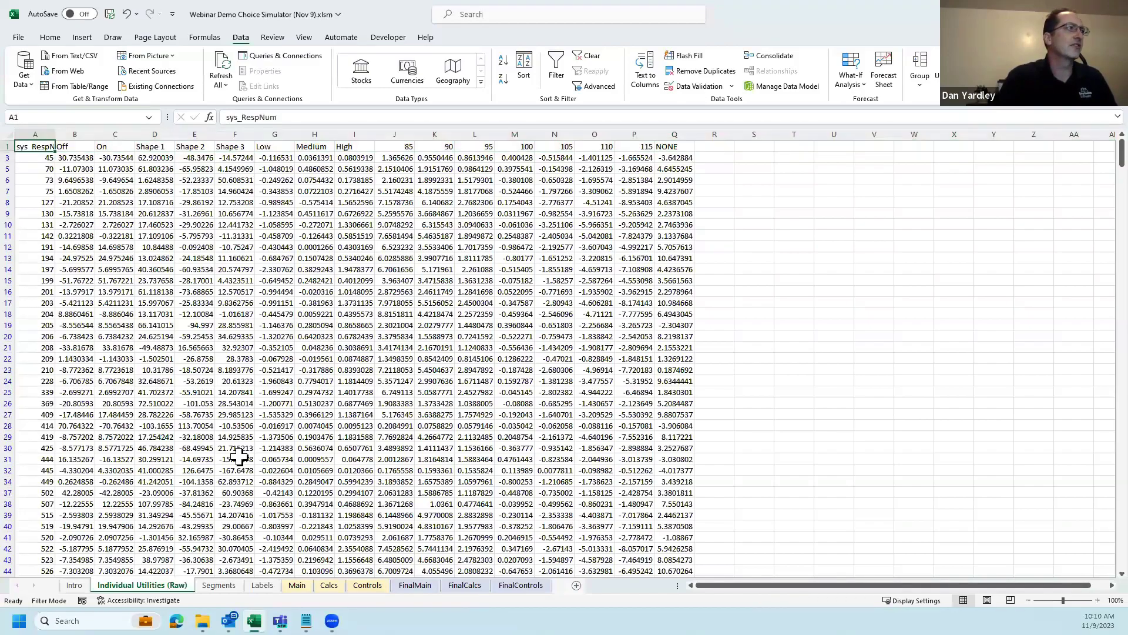
{"action": "key", "text": "ctrl+shift+plus"}
{"action": "key", "text": "ctrl+shift+plus"}
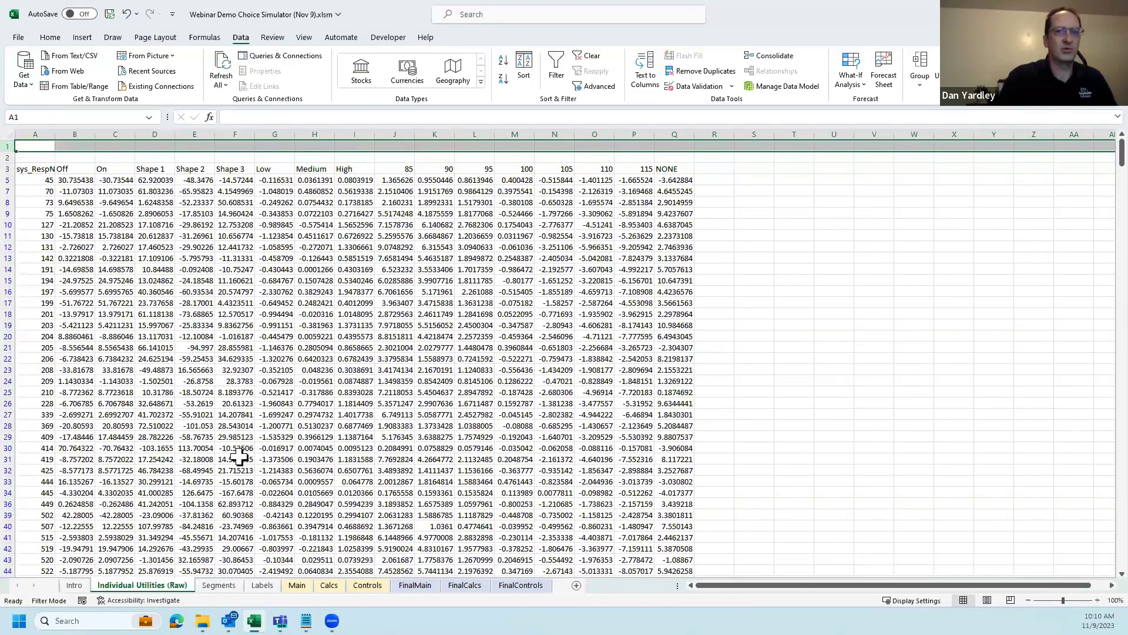
{"action": "key", "text": "ctrl+shift+plus"}
{"action": "key", "text": "ctrl+minus"}
{"action": "key", "text": "ctrl+minus"}
{"action": "key", "text": "ctrl+minus"}
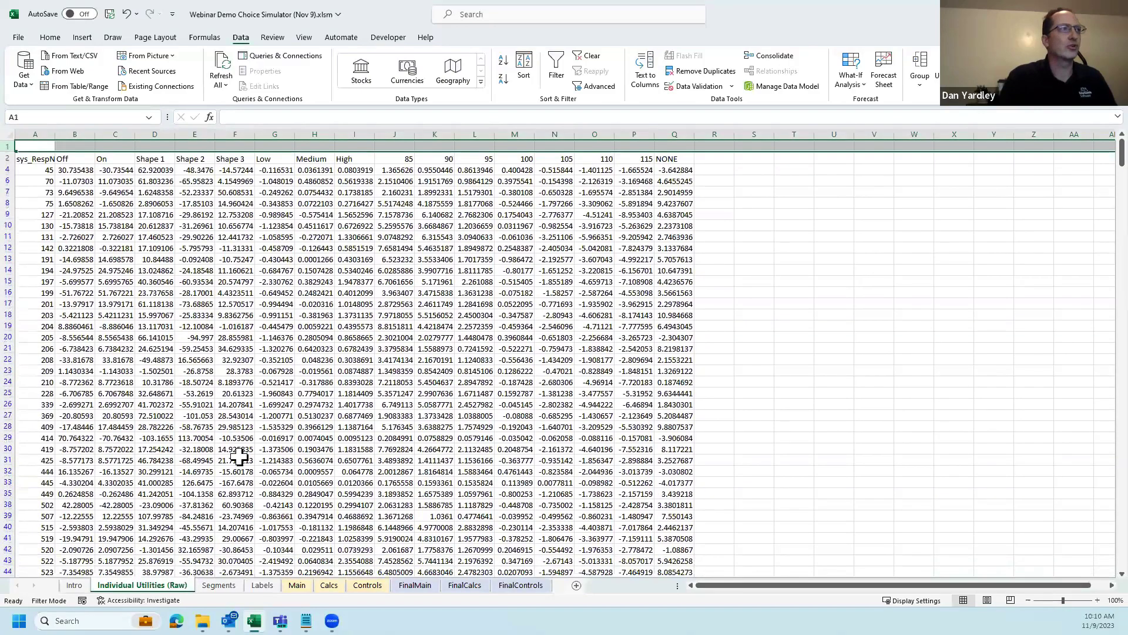
- Select the Off column from B1 down to the last respondent, and go back to A1
{"action": "key", "text": "Right"}
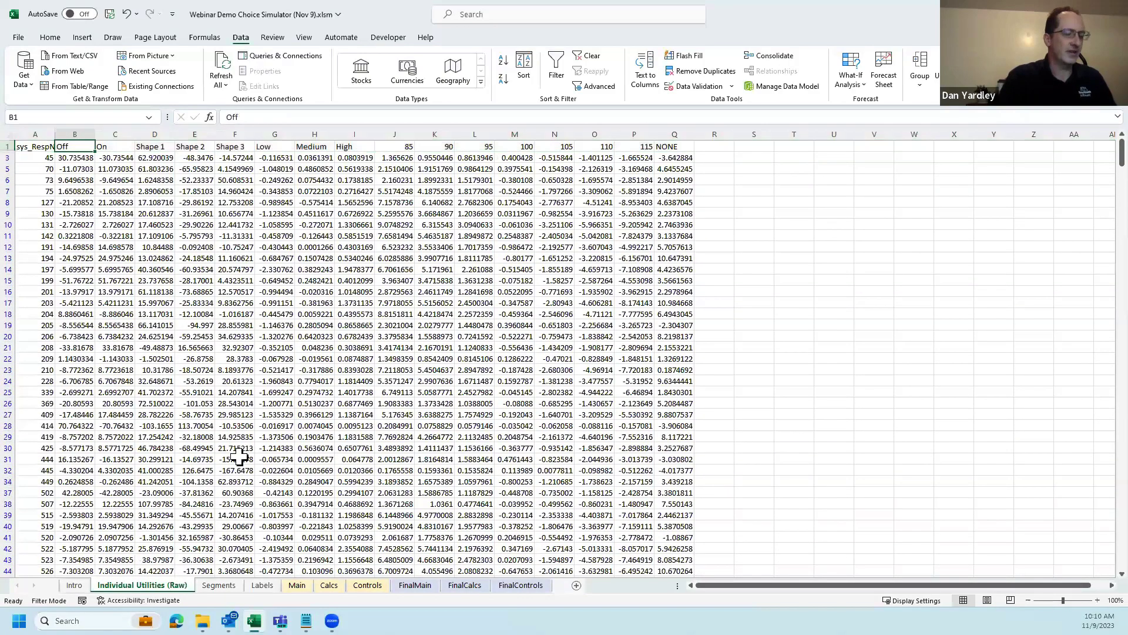
{"action": "key", "text": "ctrl+shift+Down"}
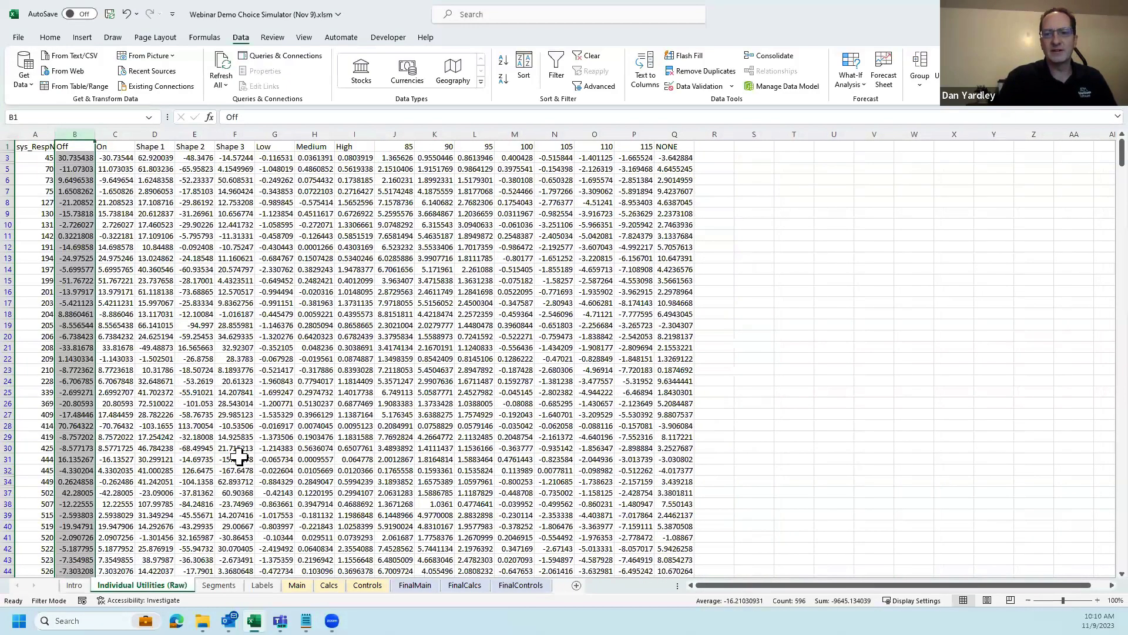
{"action": "key", "text": "ctrl+Home"}
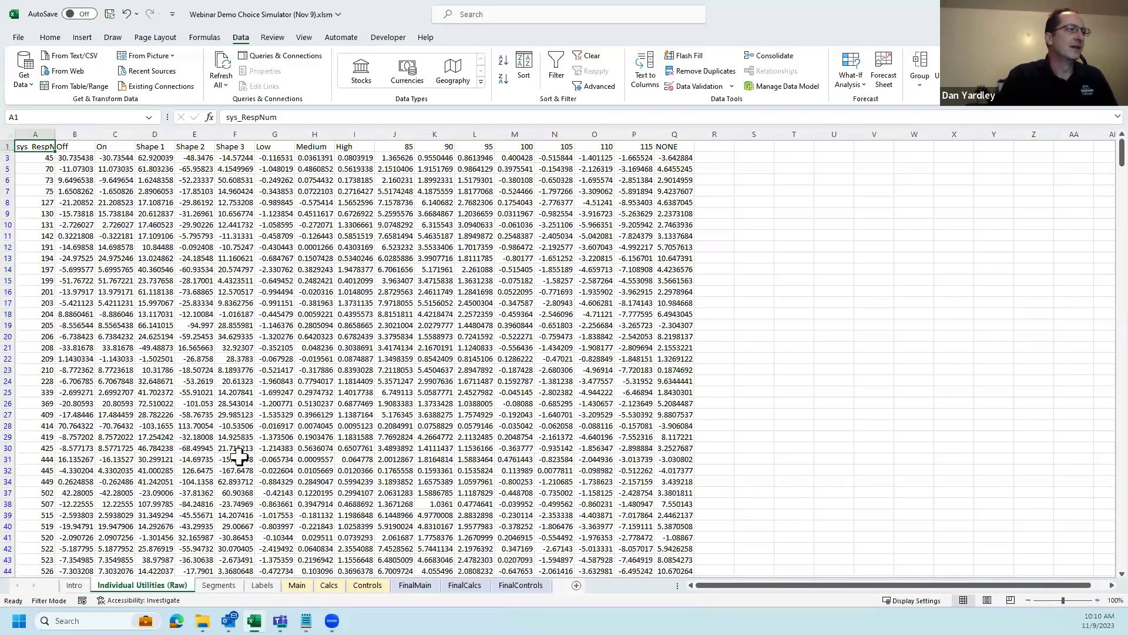
- Switch to the Calcs sheet and open the Eu1 formula in S9 to examine the ranges its SUMPRODUCT uses
{"action": "key", "text": "ctrl+Page_Down"}
{"action": "key", "text": "ctrl+Page_Down"}
{"action": "key", "text": "ctrl+Page_Down"}
{"action": "key", "text": "ctrl+Page_Down"}
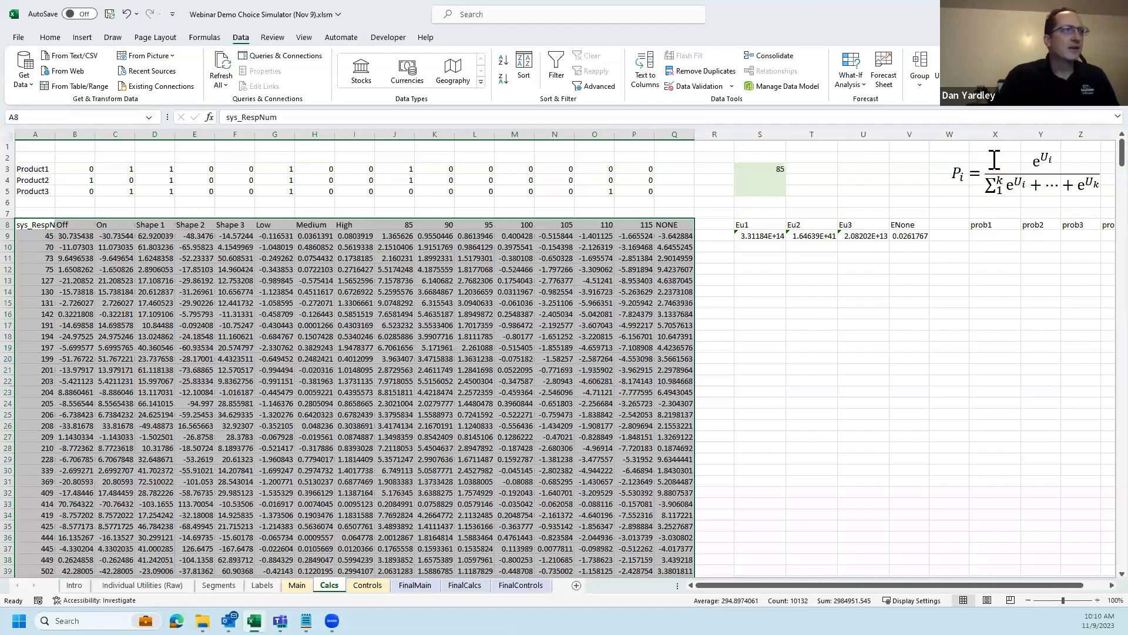
{"action": "left_click", "coordinate": [738, 246]}
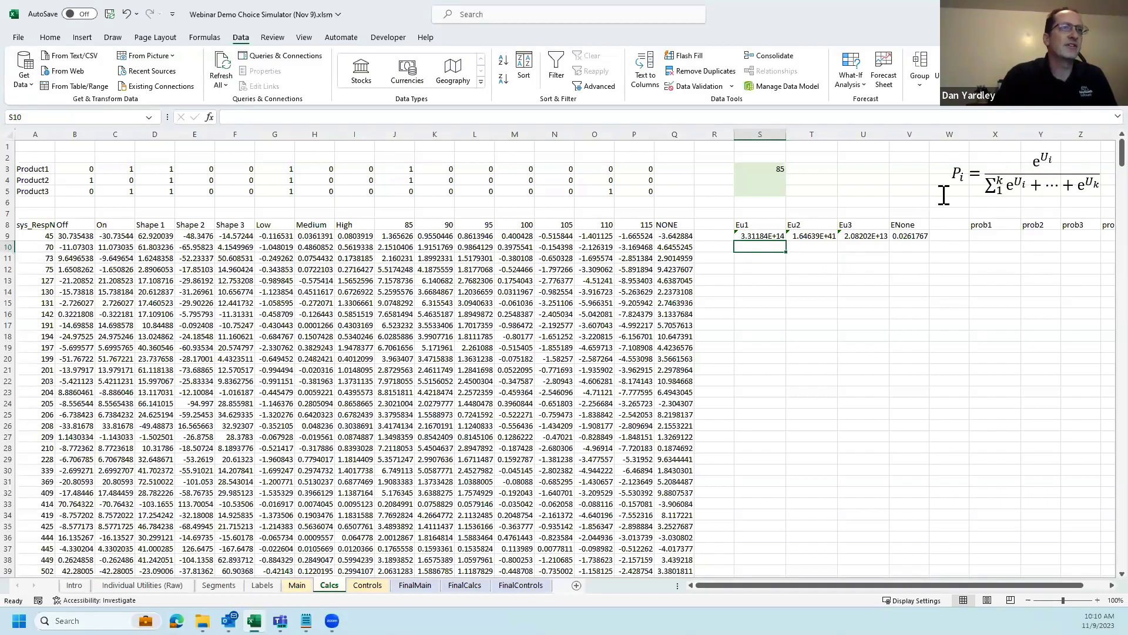
{"action": "left_click", "coordinate": [764, 236]}
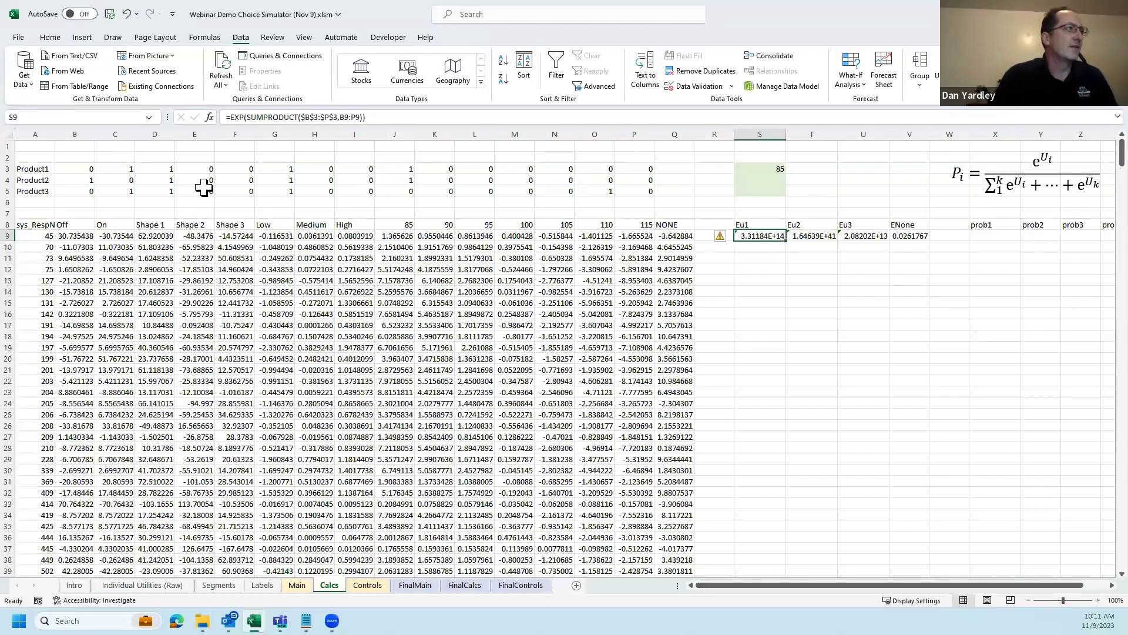
{"action": "key", "text": "F2"}
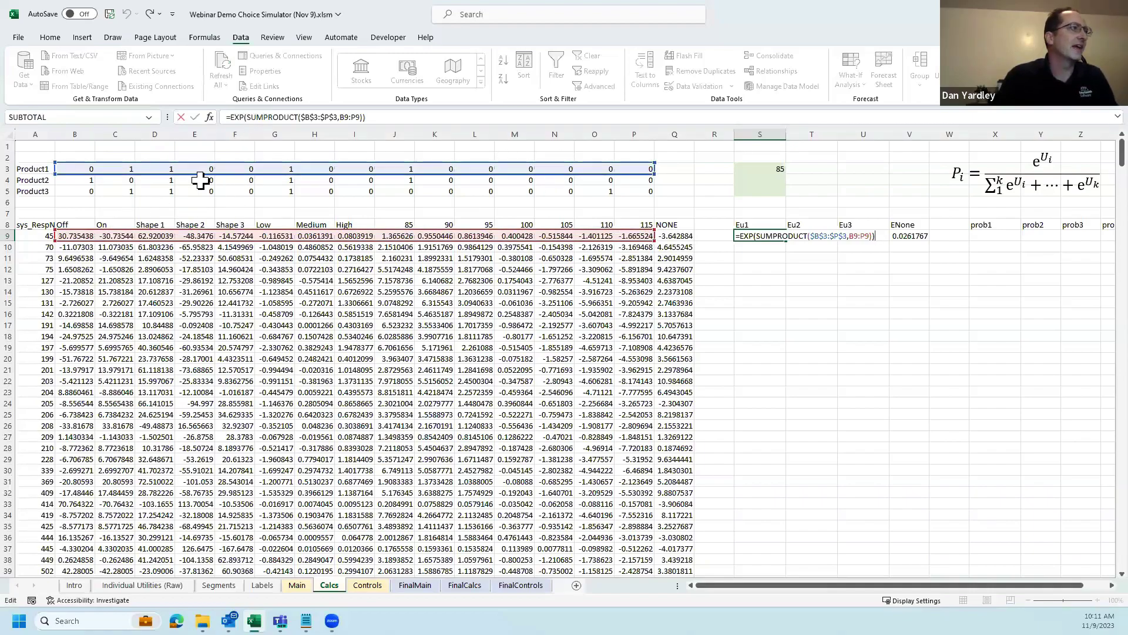
- Switch Product2's quality level to Medium by entering 0 under Low in G4 and 1 under Medium in H4
{"action": "key", "text": "ctrl+Return"}
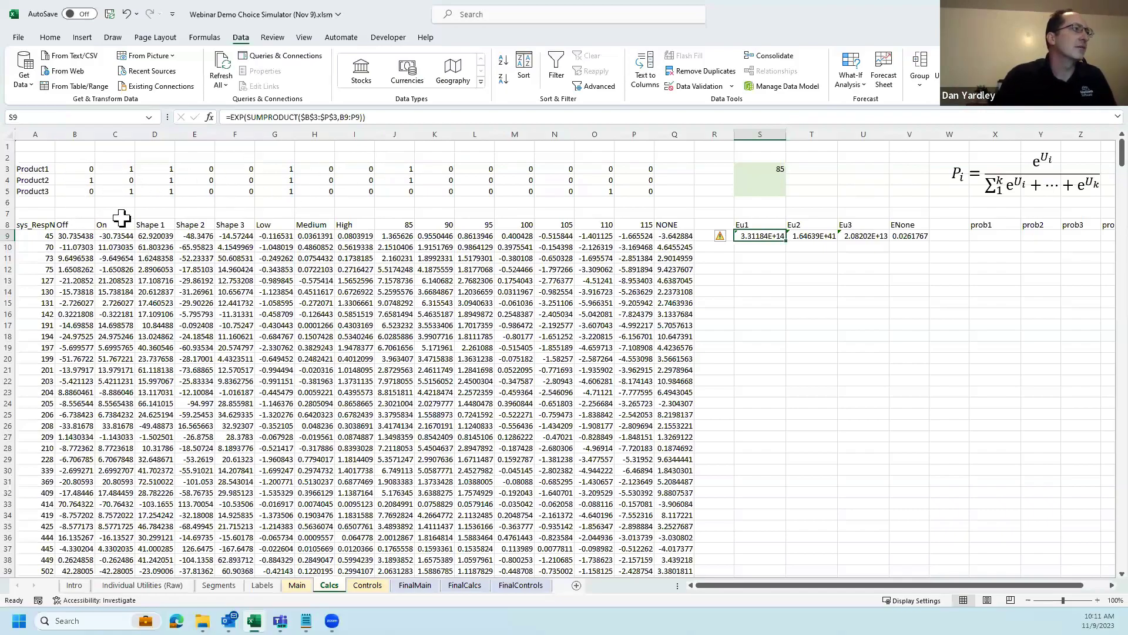
{"action": "left_click", "coordinate": [169, 170]}
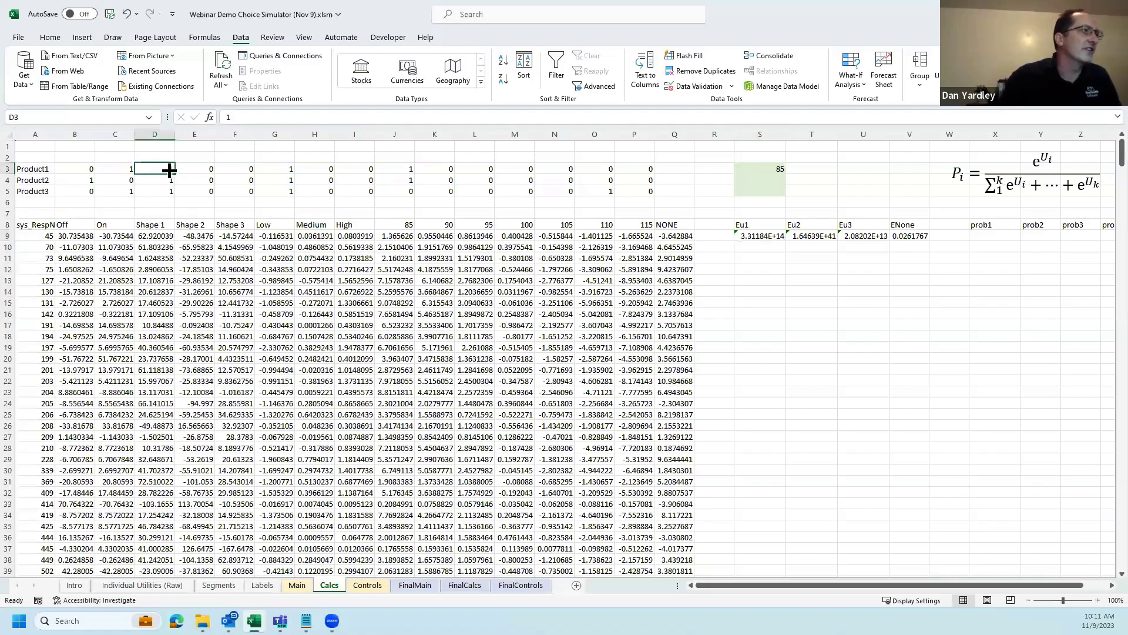
{"action": "key", "text": "Down"}
{"action": "key", "text": "Down"}
{"action": "key", "text": "Right"}
{"action": "key", "text": "Right"}
{"action": "key", "text": "Right"}
{"action": "key", "text": "Up"}
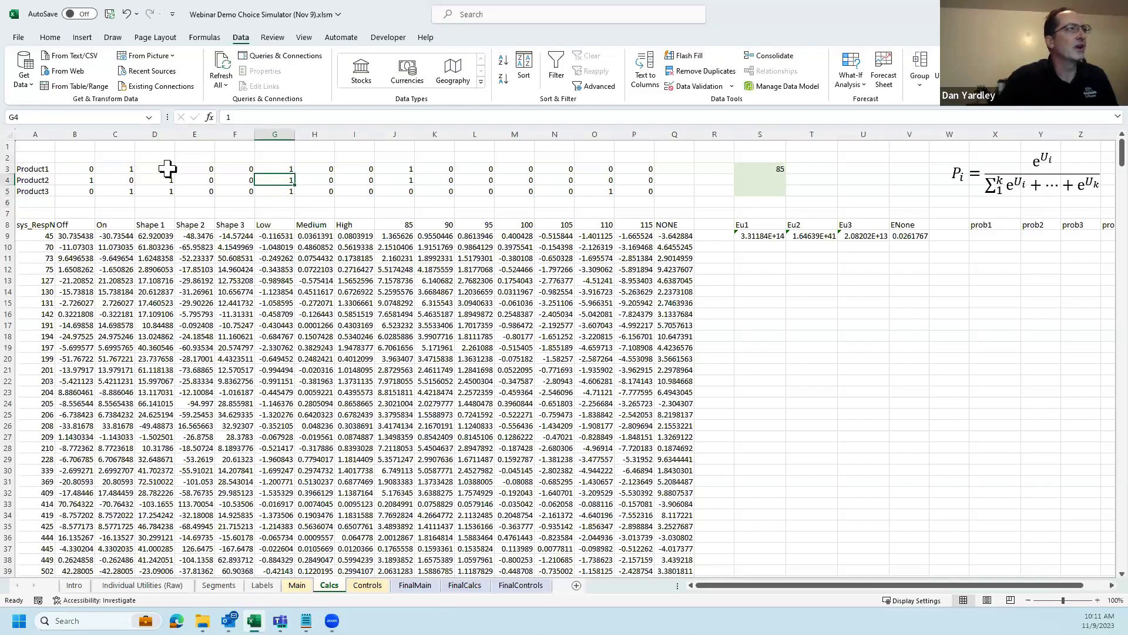
{"action": "type", "text": "0"}
{"action": "key", "text": "Right"}
{"action": "type", "text": "1"}
{"action": "key", "text": "Down"}
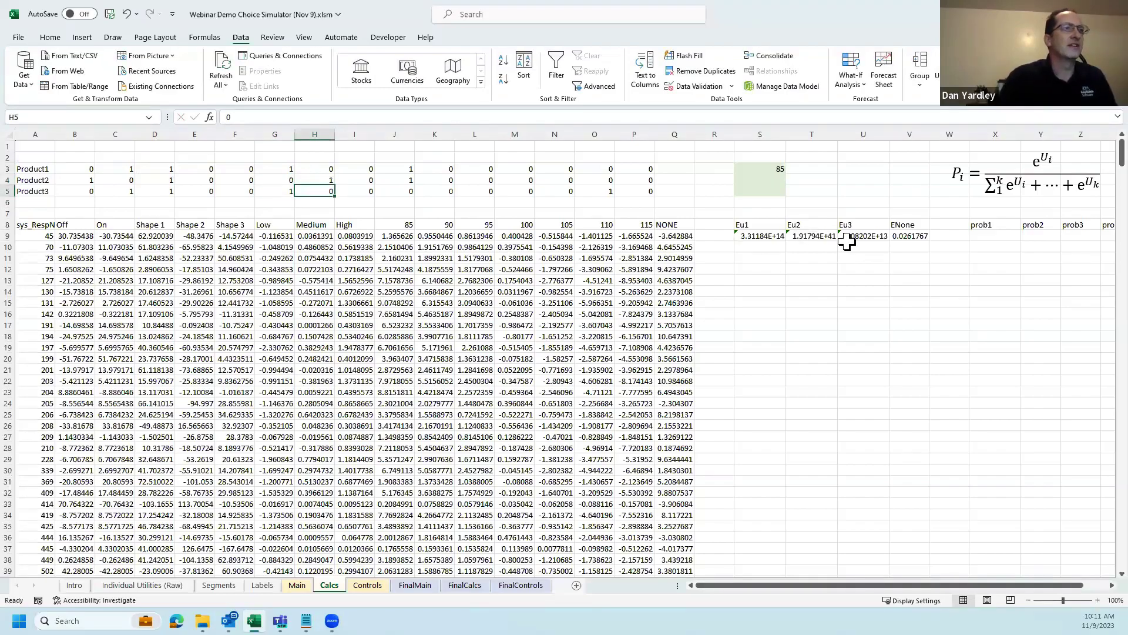
- Examine the ranges in the Eu1 and Eu2 formulas in S9 and T9, and check the example choice task on the Intro sheet
{"action": "left_click", "coordinate": [754, 237]}
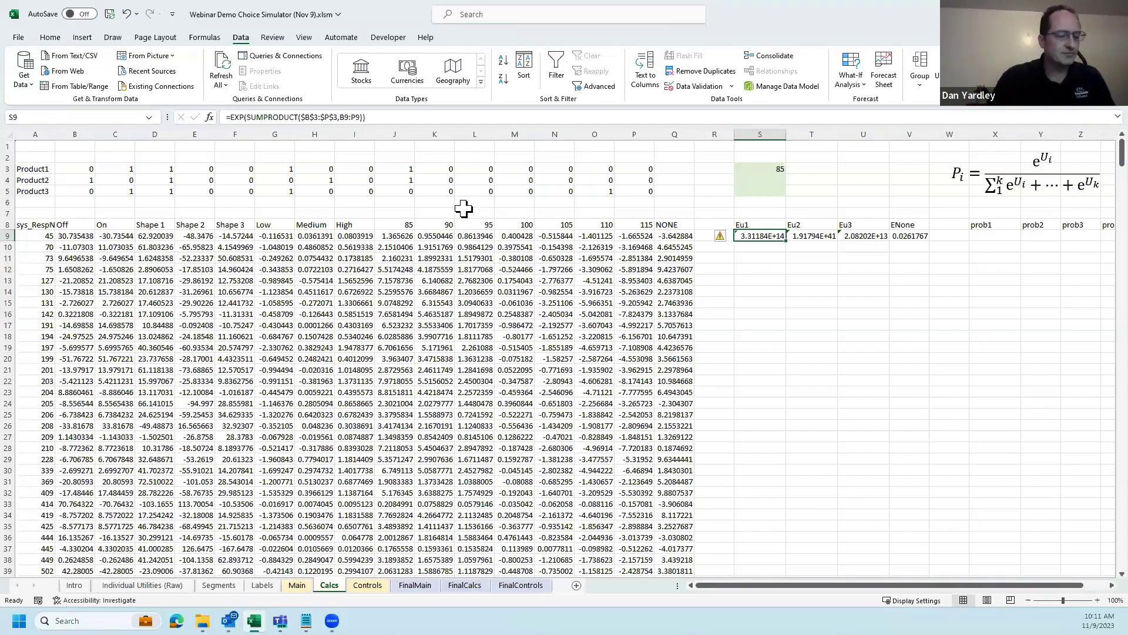
{"action": "key", "text": "F2"}
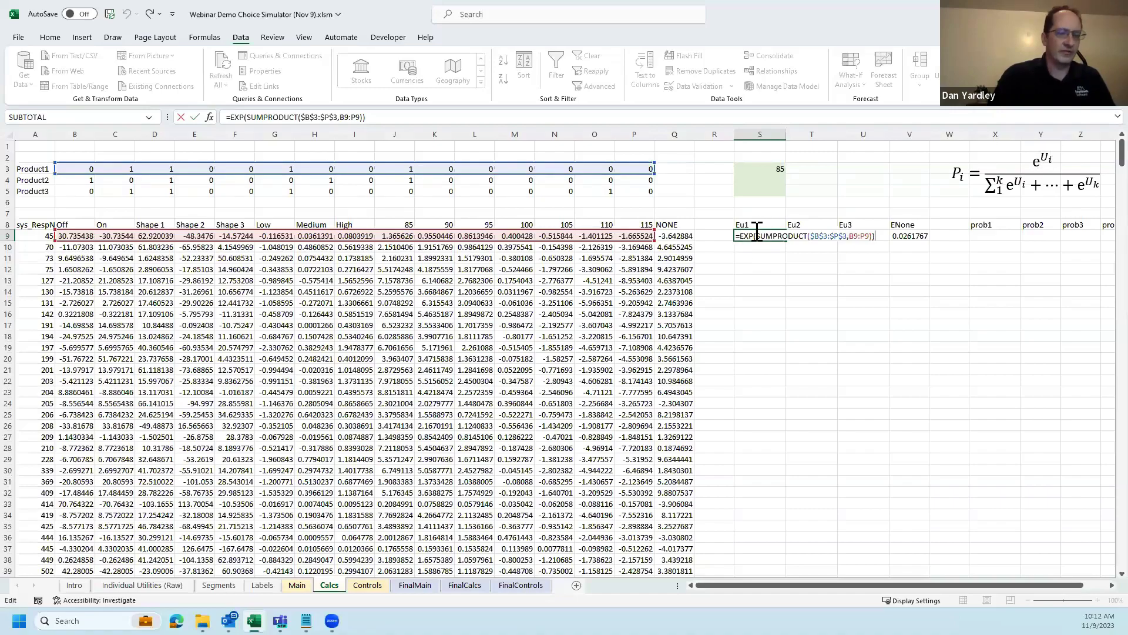
{"action": "key", "text": "Tab"}
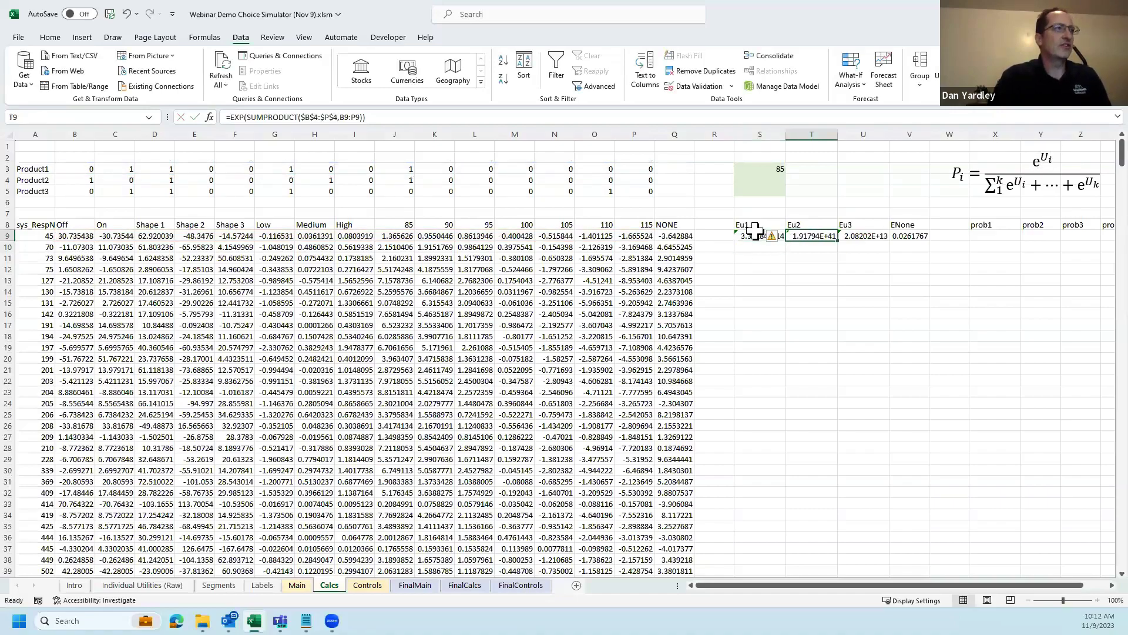
{"action": "key", "text": "F2"}
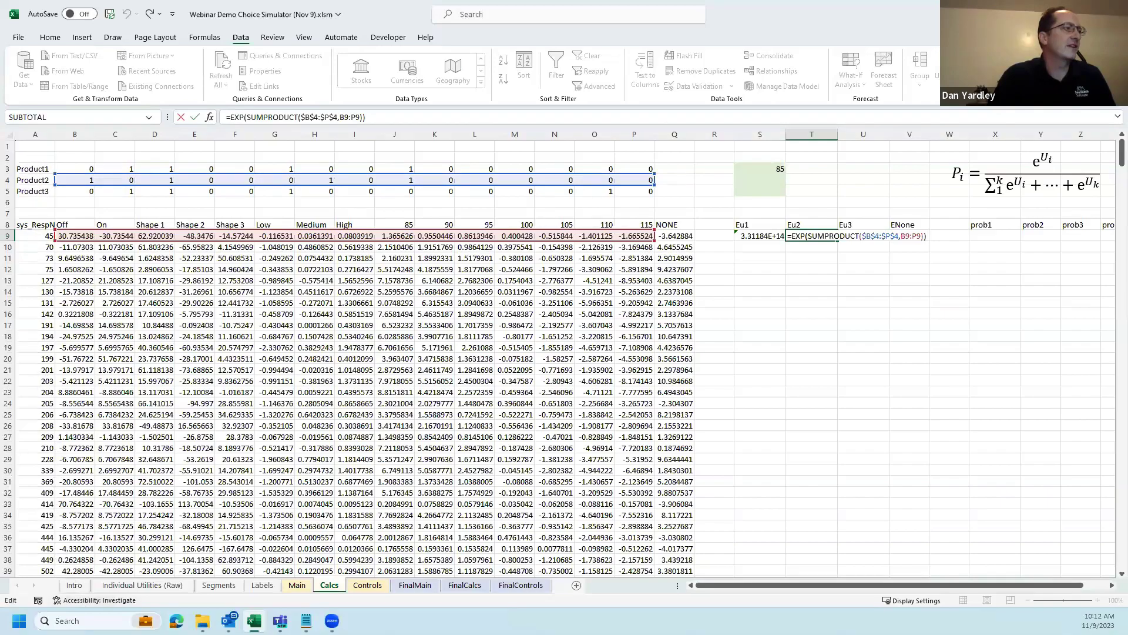
{"action": "left_click", "coordinate": [71, 586]}
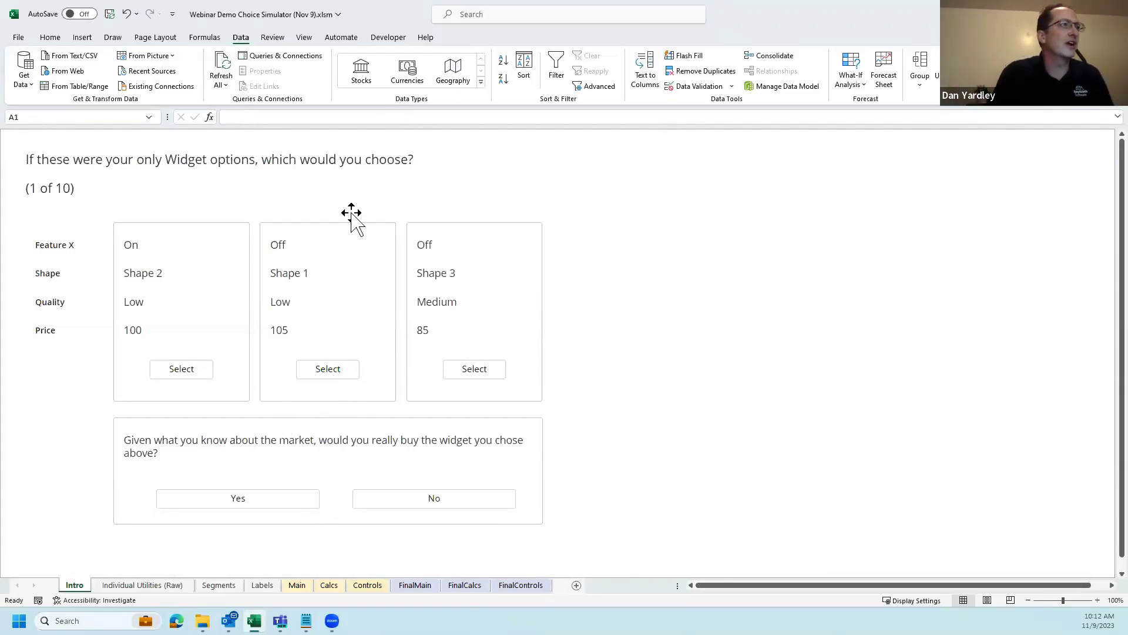
{"action": "left_click", "coordinate": [329, 585]}
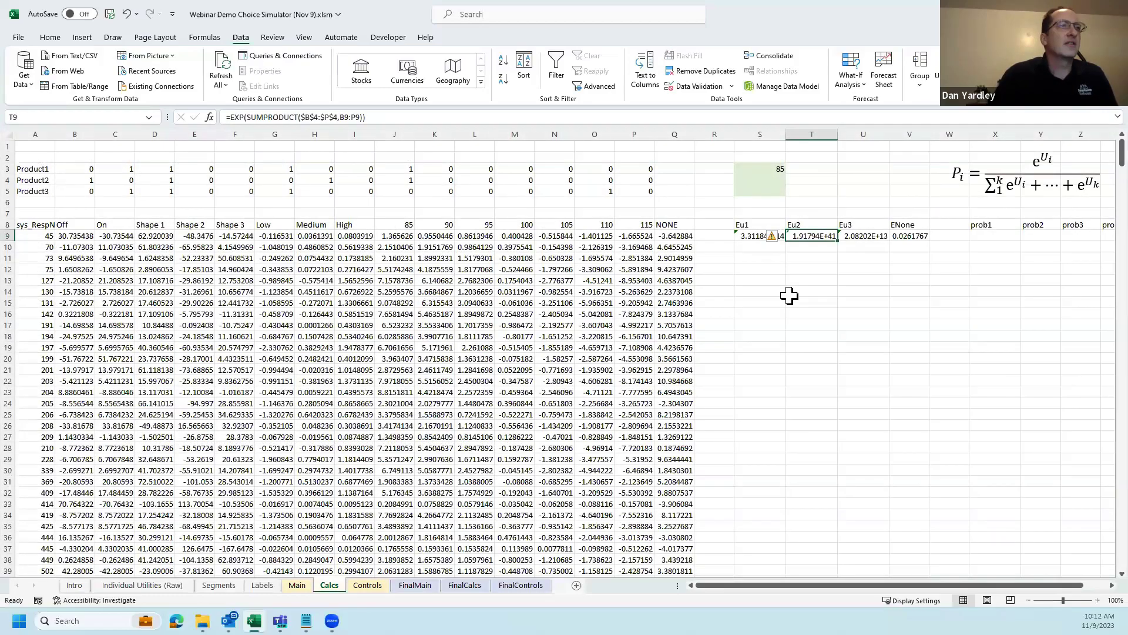
- Examine the cells referenced by the Eu3 formula in U9 and the ENone formula in V9, leaving both unedited
{"action": "key", "text": "Right"}
{"action": "key", "text": "F2"}
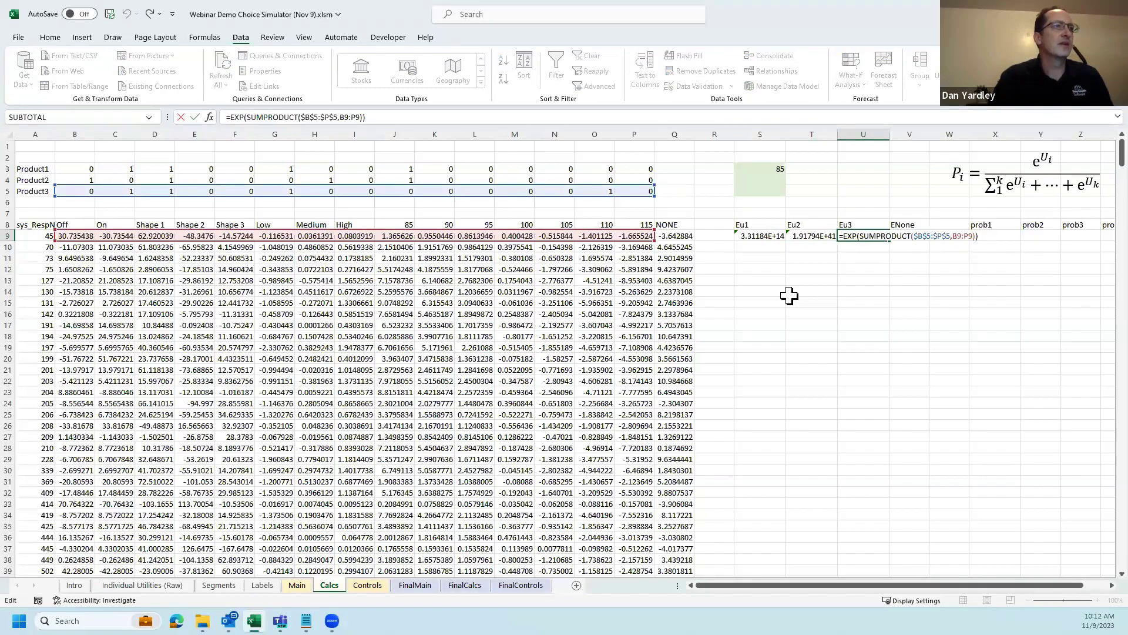
{"action": "key", "text": "Escape"}
{"action": "key", "text": "Right"}
{"action": "key", "text": "F2"}
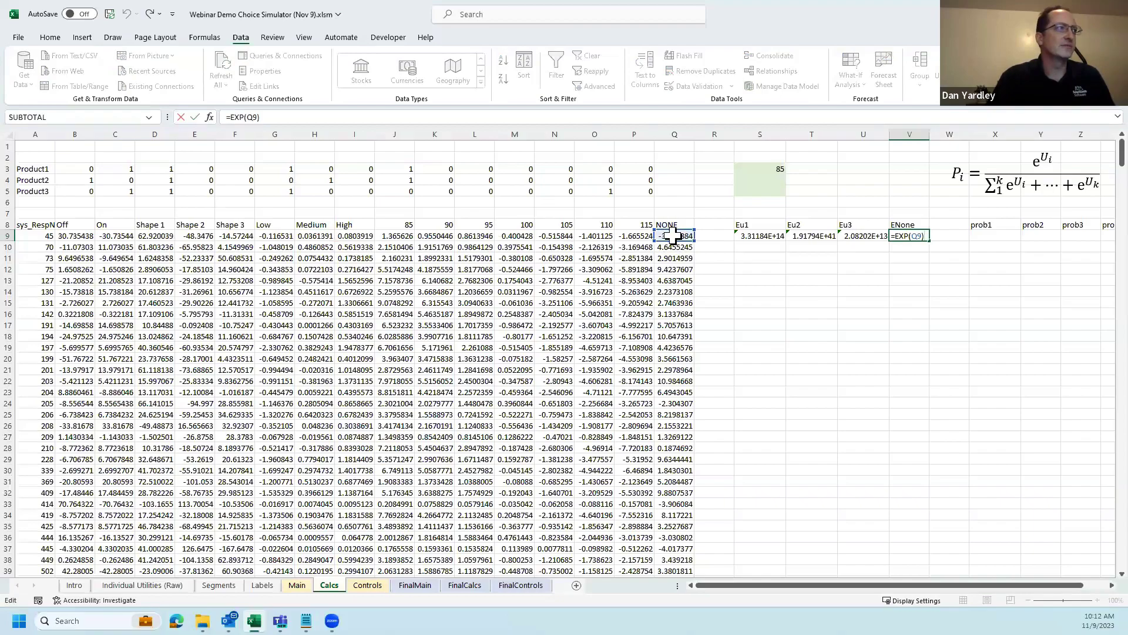
{"action": "key", "text": "Escape"}
- Copy the Eu1 to ENone formulas in S9:V9 down to the last respondent row, and return to S9
{"action": "key", "text": "Left"}
{"action": "key", "text": "Left"}
{"action": "key", "text": "Left"}
{"action": "key", "text": "shift+Right"}
{"action": "key", "text": "shift+Right"}
{"action": "key", "text": "shift+Right"}
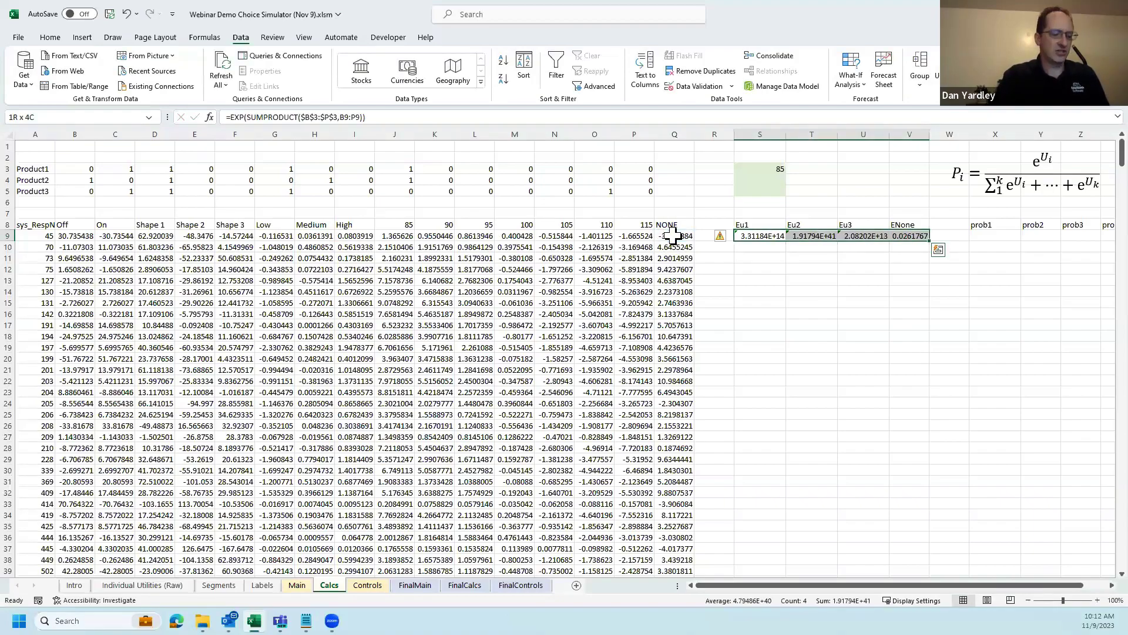
{"action": "key", "text": "ctrl+c"}
{"action": "key", "text": "Left"}
{"action": "key", "text": "Left"}
{"action": "key", "text": "ctrl+Down"}
{"action": "key", "text": "Right"}
{"action": "key", "text": "Right"}
{"action": "key", "text": "ctrl+shift+Up"}
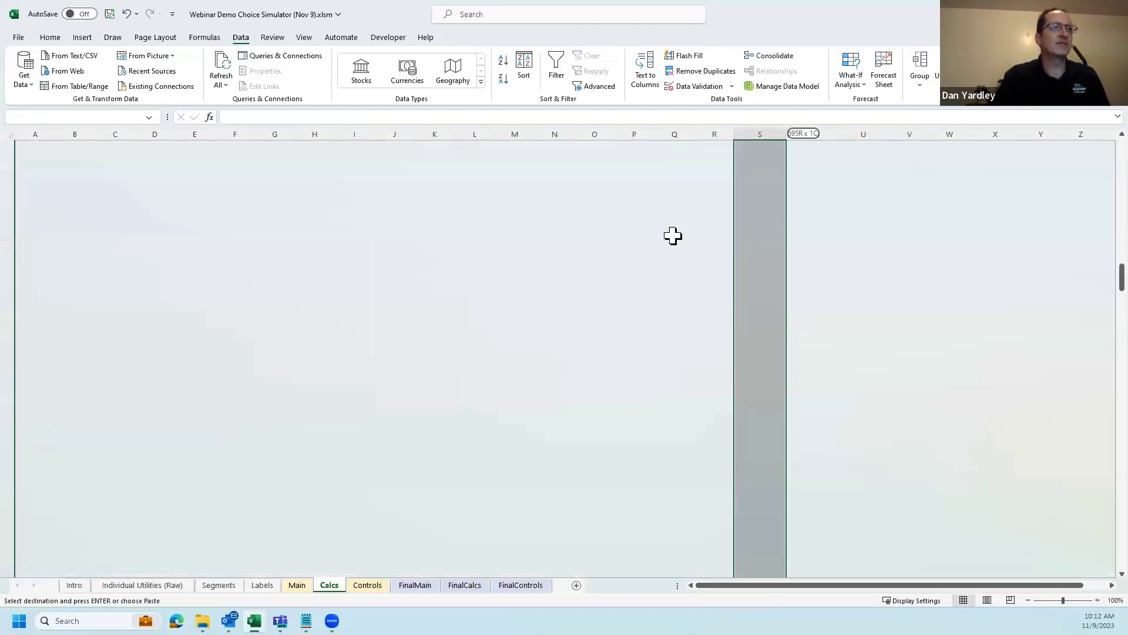
{"action": "key", "text": "Return"}
{"action": "key", "text": "ctrl+Up"}
{"action": "key", "text": "ctrl+Up"}
{"action": "key", "text": "ctrl+Up"}
{"action": "key", "text": "ctrl+Down"}
{"action": "key", "text": "ctrl+Down"}
{"action": "key", "text": "Down"}
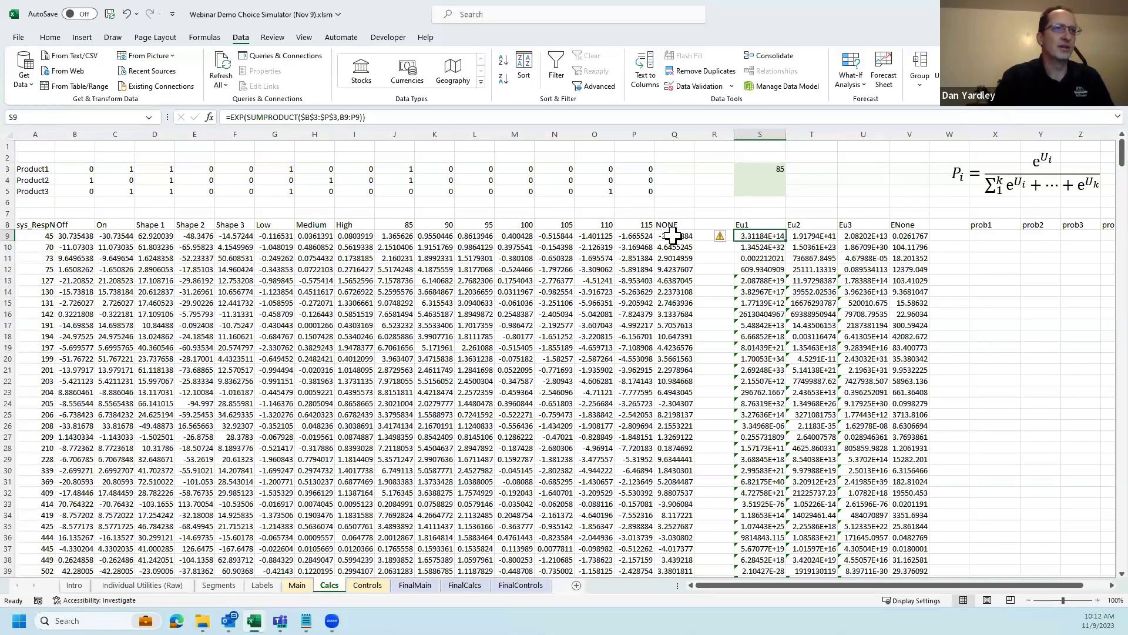
- Start the prob1 formula in X9, dividing S9 by the SUM of S9:V9
{"action": "key", "text": "ctrl+Right"}
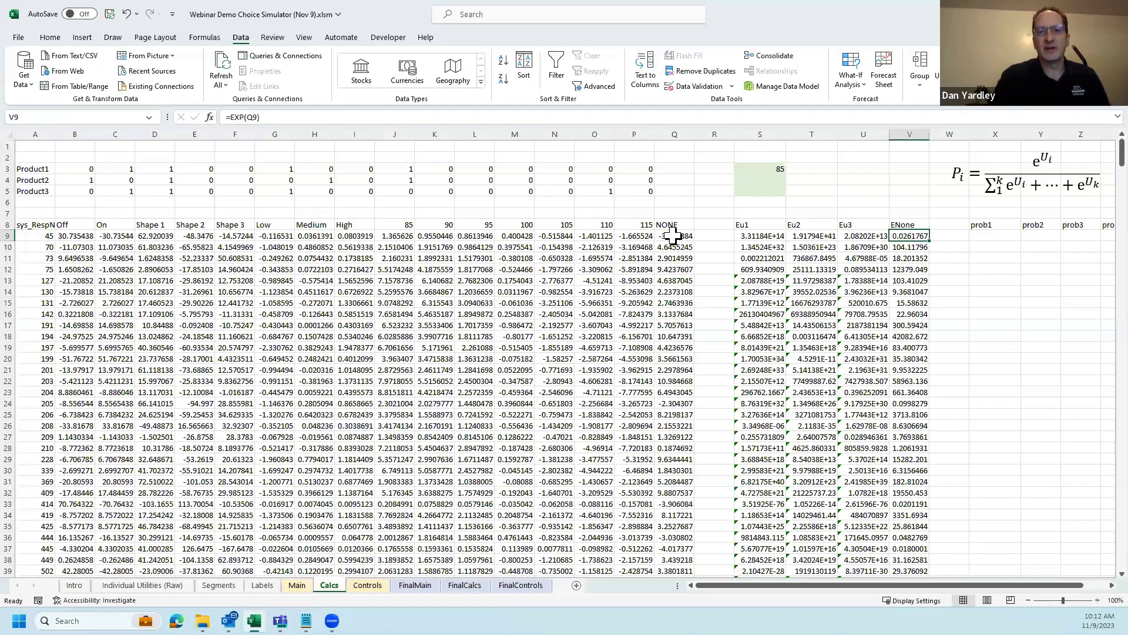
{"action": "key", "text": "Right"}
{"action": "key", "text": "Right"}
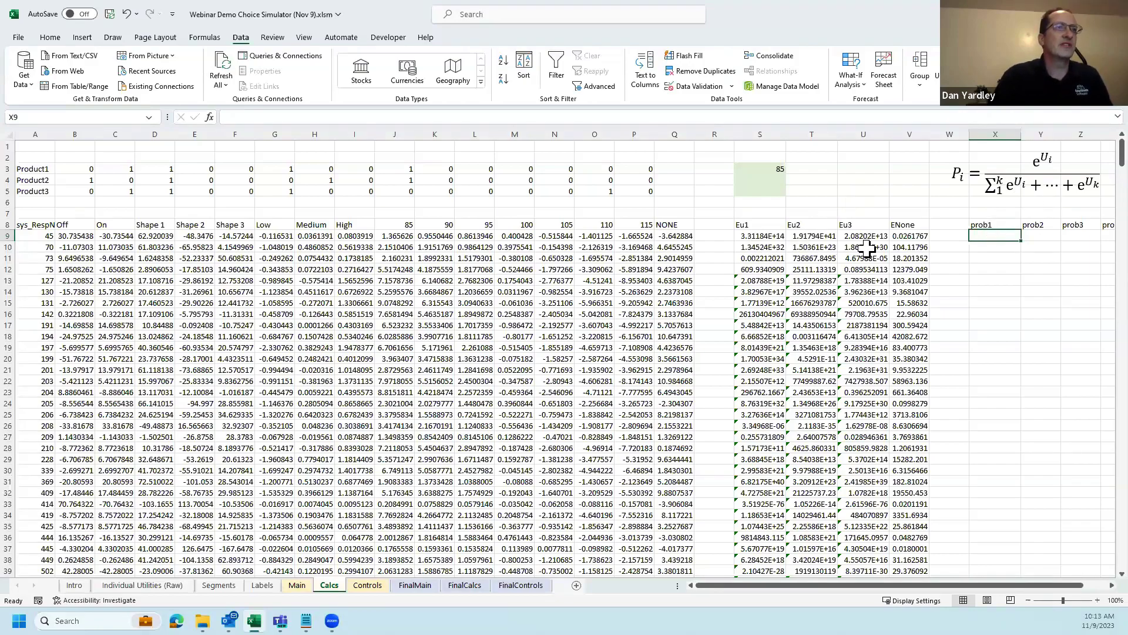
{"action": "type", "text": "="}
{"action": "key", "text": "Left"}
{"action": "key", "text": "Left"}
{"action": "key", "text": "Left"}
{"action": "key", "text": "Left"}
{"action": "key", "text": "Left"}
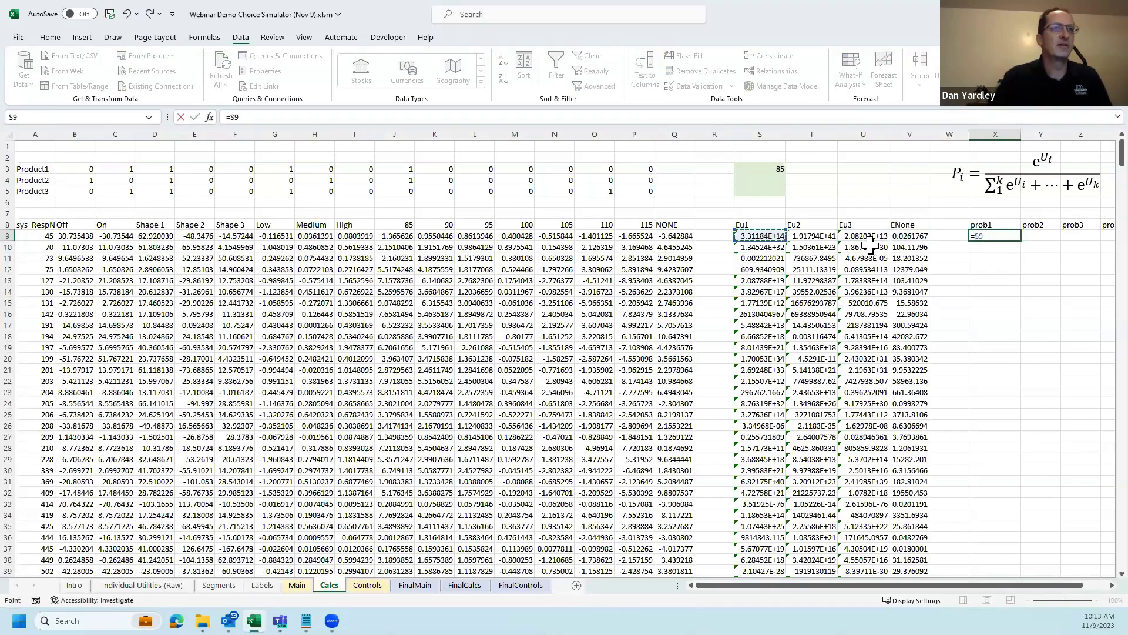
{"action": "type", "text": "/SUM("}
{"action": "key", "text": "Left"}
{"action": "key", "text": "Left"}
{"action": "key", "text": "shift+Left"}
{"action": "key", "text": "shift+Left"}
{"action": "key", "text": "shift+Left"}
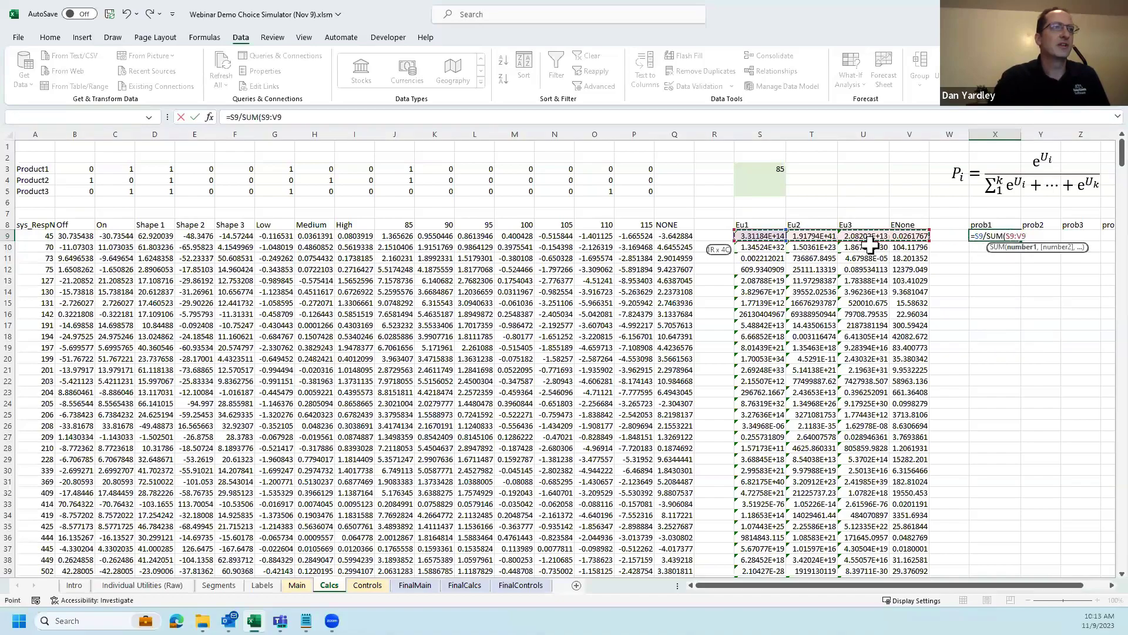
- Lock only the columns of the sum range as $S9:$V9 and commit the formula in X9
{"action": "key", "text": "F4"}
{"action": "key", "text": "F4"}
{"action": "key", "text": "F4"}
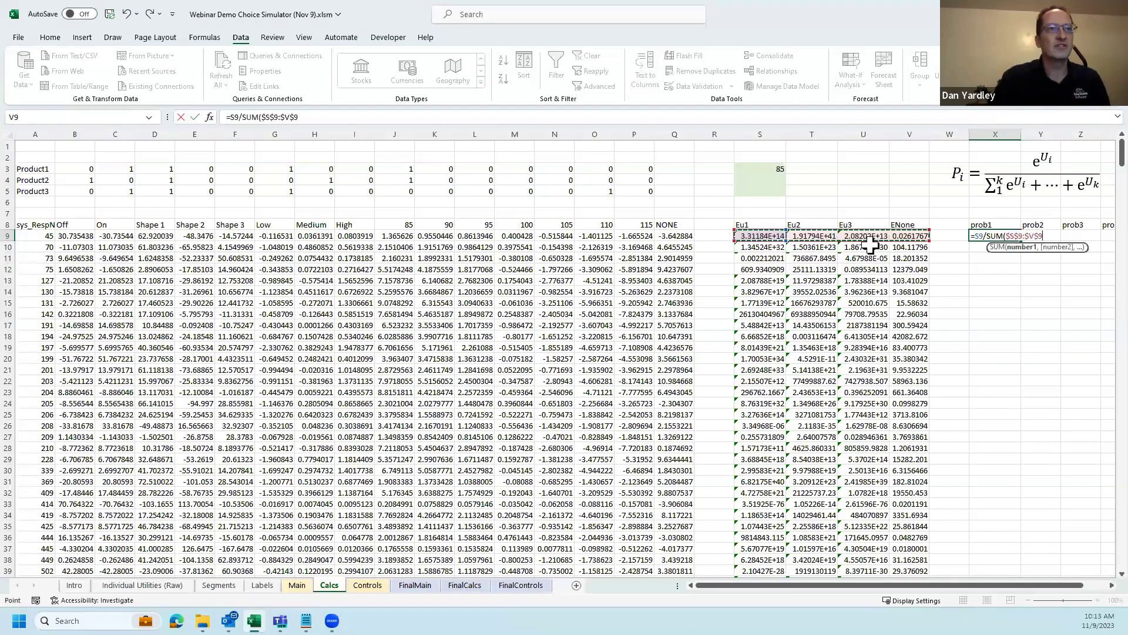
{"action": "key", "text": "F4"}
{"action": "key", "text": "F4"}
{"action": "key", "text": "F4"}
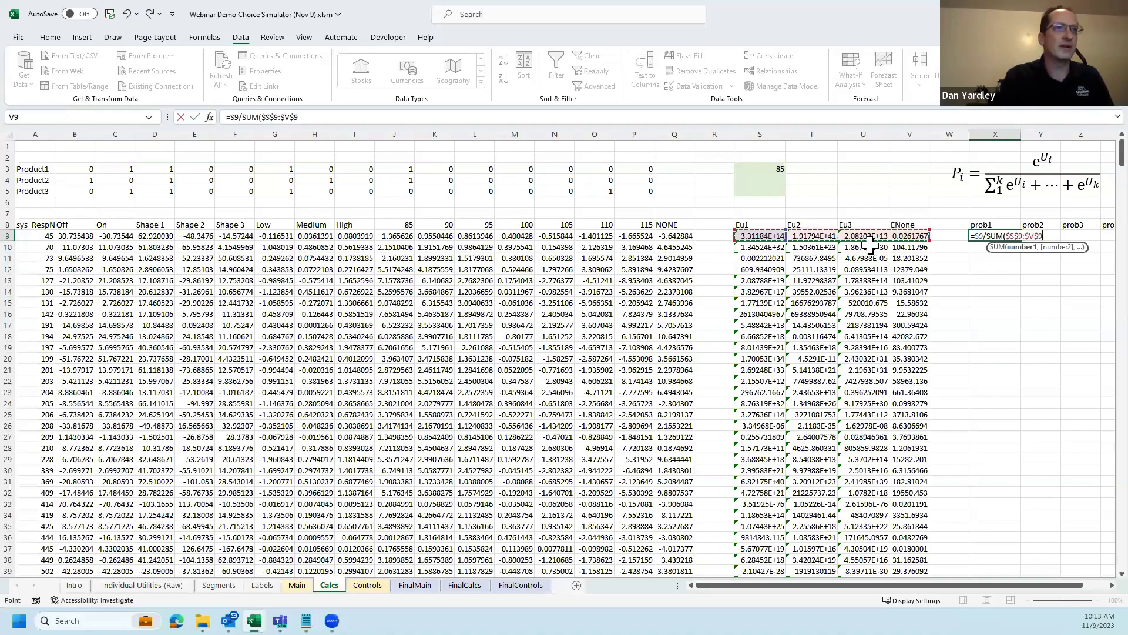
{"action": "key", "text": "F4"}
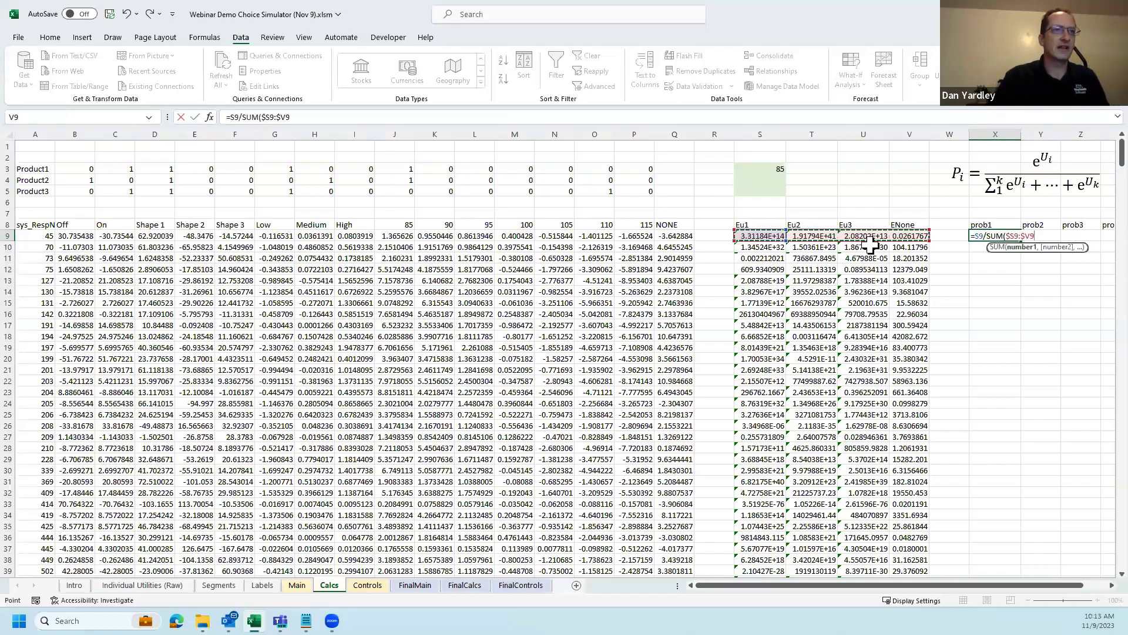
{"action": "key", "text": "ctrl+Return"}
- Copy the prob1 formula from X9 across to prob4 in AA9
{"action": "key", "text": "ctrl+c"}
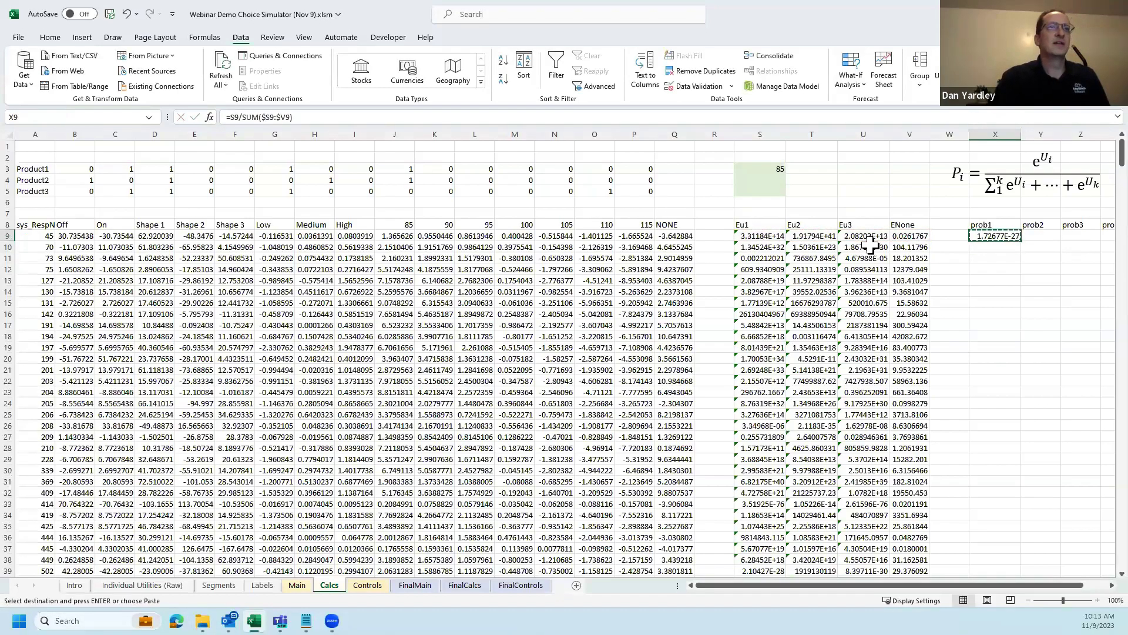
{"action": "key", "text": "shift+Right"}
{"action": "key", "text": "shift+Right"}
{"action": "key", "text": "shift+Right"}
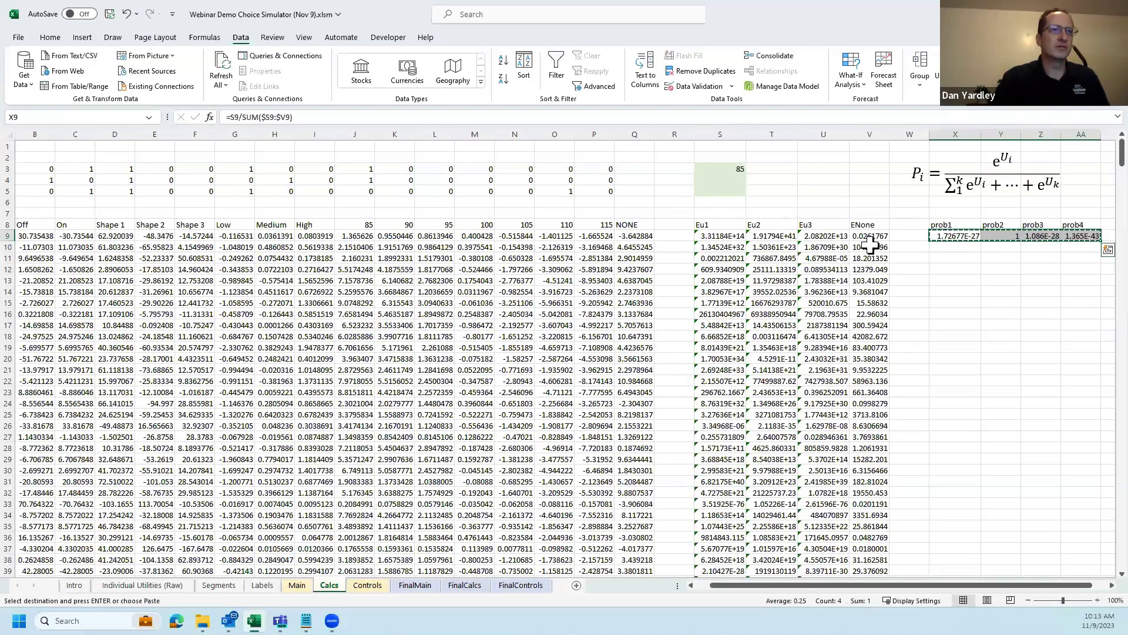
- Copy the probability formulas in X9:AA9 down to the last respondent row, and return to X9
{"action": "key", "text": "Left"}
{"action": "key", "text": "Left"}
{"action": "key", "text": "ctrl+Down"}
{"action": "key", "text": "Right"}
{"action": "key", "text": "Right"}
{"action": "key", "text": "ctrl+shift+Up"}
{"action": "key", "text": "Return"}
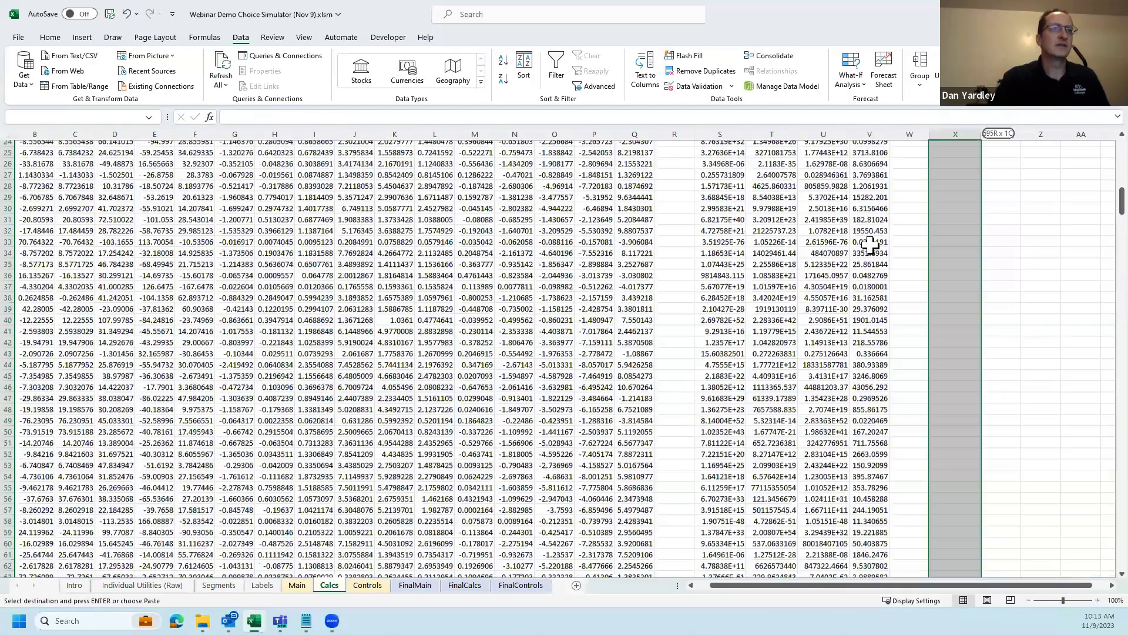
{"action": "key", "text": "ctrl+Up"}
{"action": "key", "text": "ctrl+Up"}
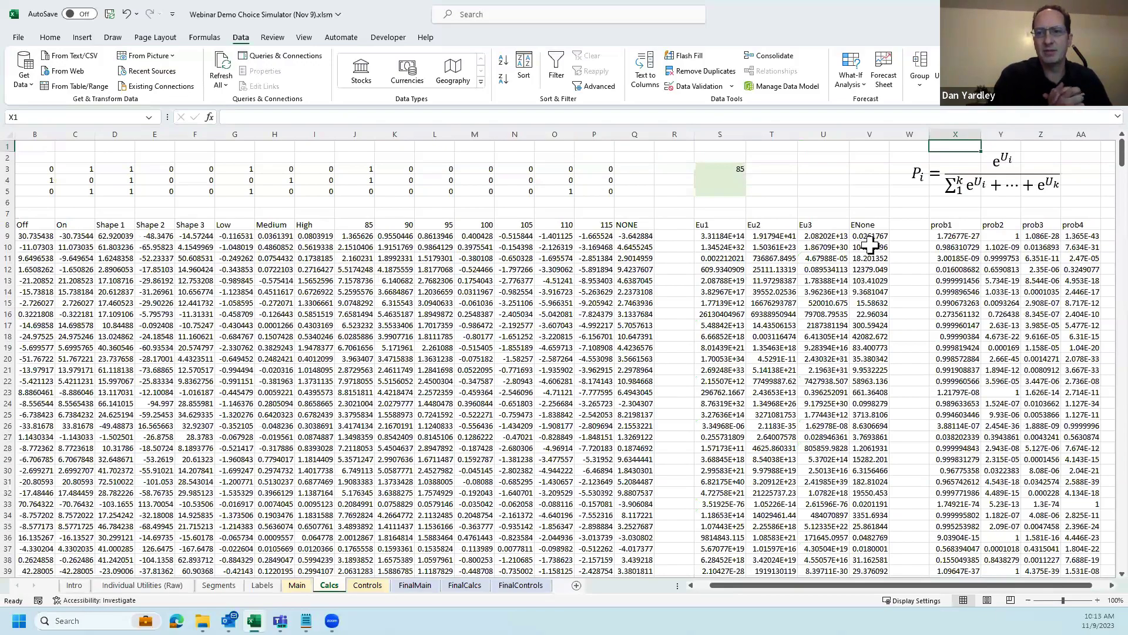
{"action": "key", "text": "Down"}
{"action": "key", "text": "Down"}
{"action": "key", "text": "Down"}
{"action": "key", "text": "Down"}
{"action": "key", "text": "Down"}
{"action": "key", "text": "Down"}
{"action": "key", "text": "Down"}
{"action": "key", "text": "Down"}
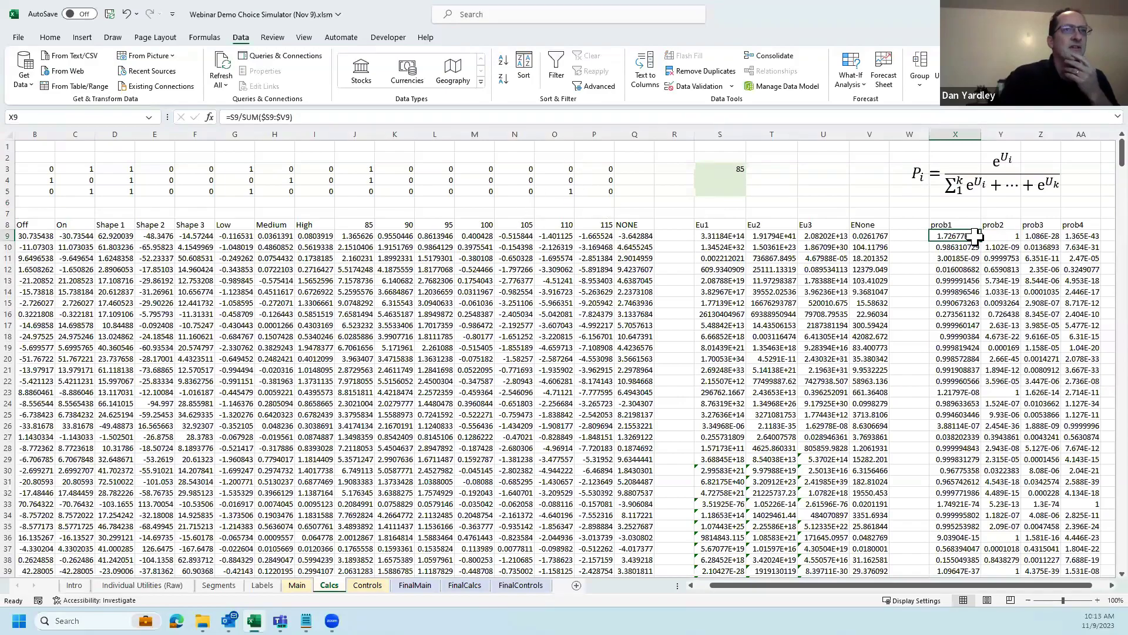
- Average the prob1 column above its header in X7 with =AVERAGE(X9:X603)
{"action": "left_click", "coordinate": [961, 214]}
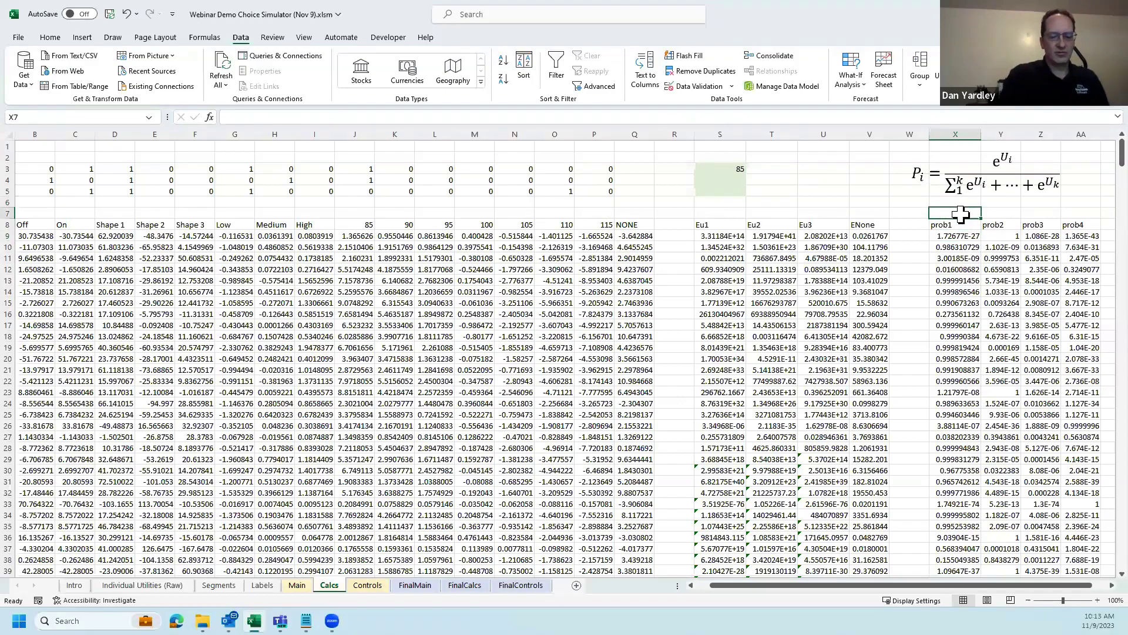
{"action": "type", "text": "=averf"}
{"action": "key", "text": "ctrl+Return"}
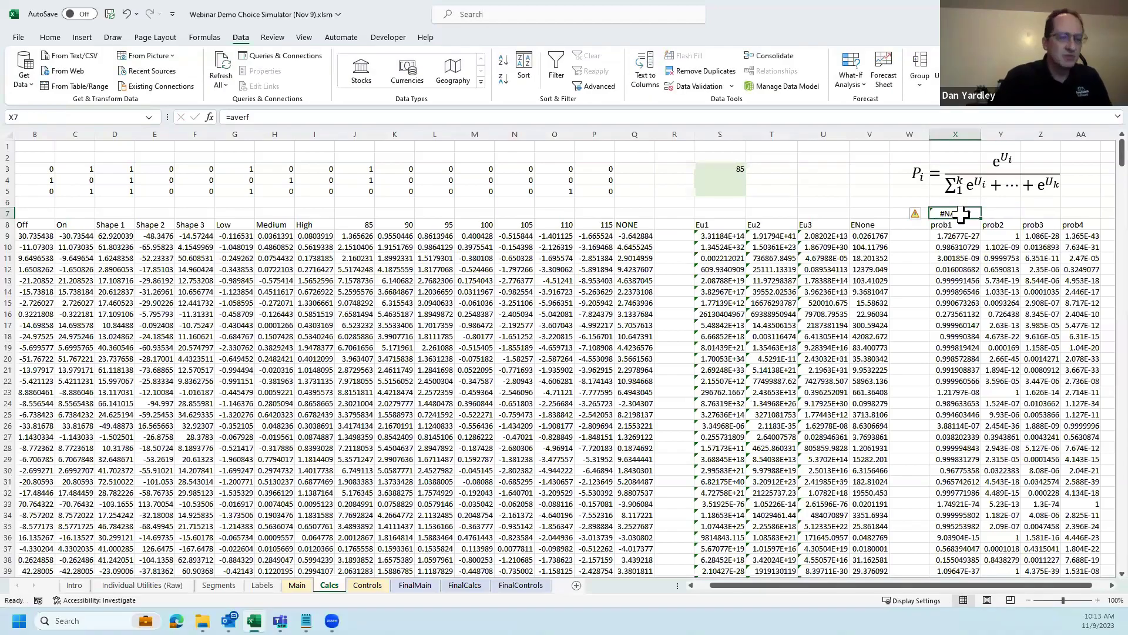
{"action": "double_click", "coordinate": [961, 214]}
{"action": "key", "text": "BackSpace"}
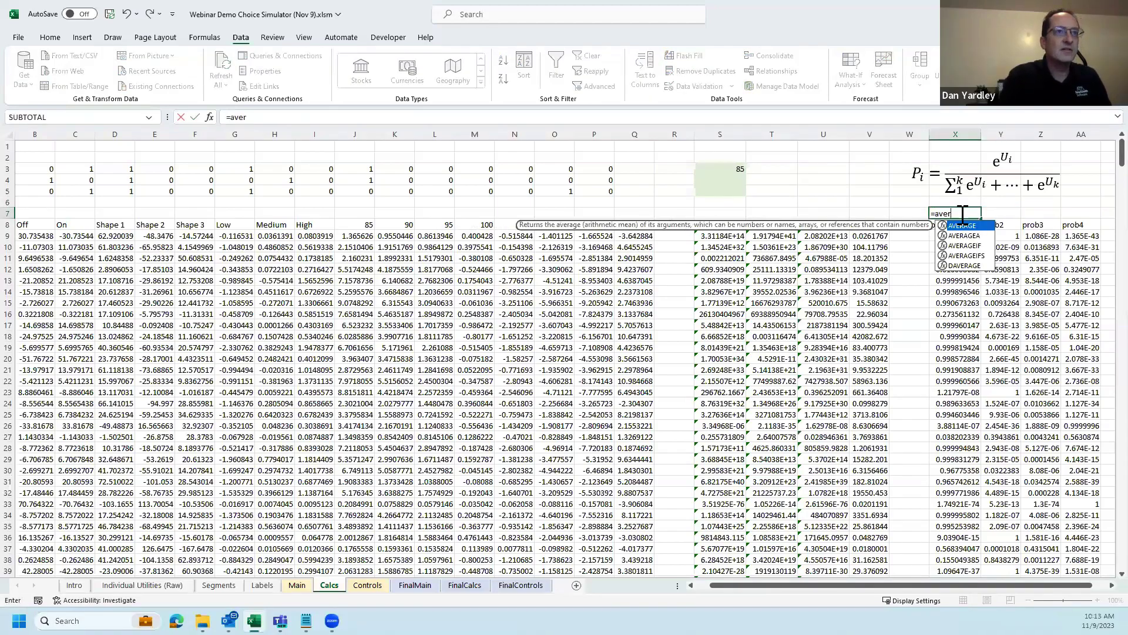
{"action": "key", "text": "Tab"}
{"action": "key", "text": "Down"}
{"action": "key", "text": "Down"}
{"action": "key", "text": "ctrl+shift+Down"}
{"action": "scroll", "coordinate": [961, 216], "scroll_direction": "down", "scroll_amount": 2}
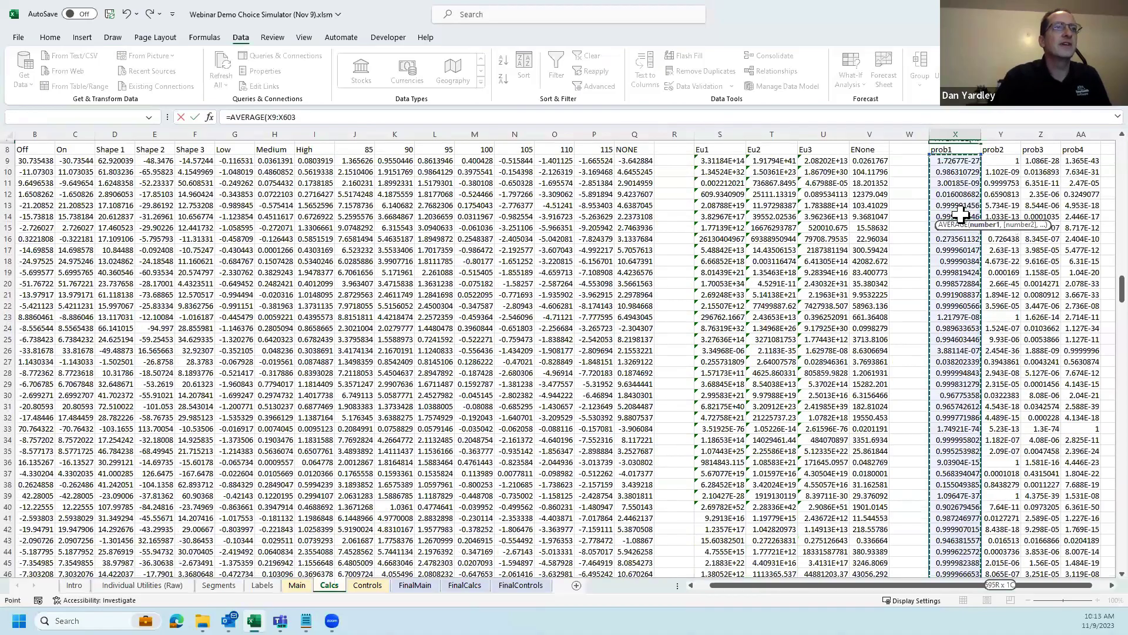
{"action": "key", "text": "ctrl+Return"}
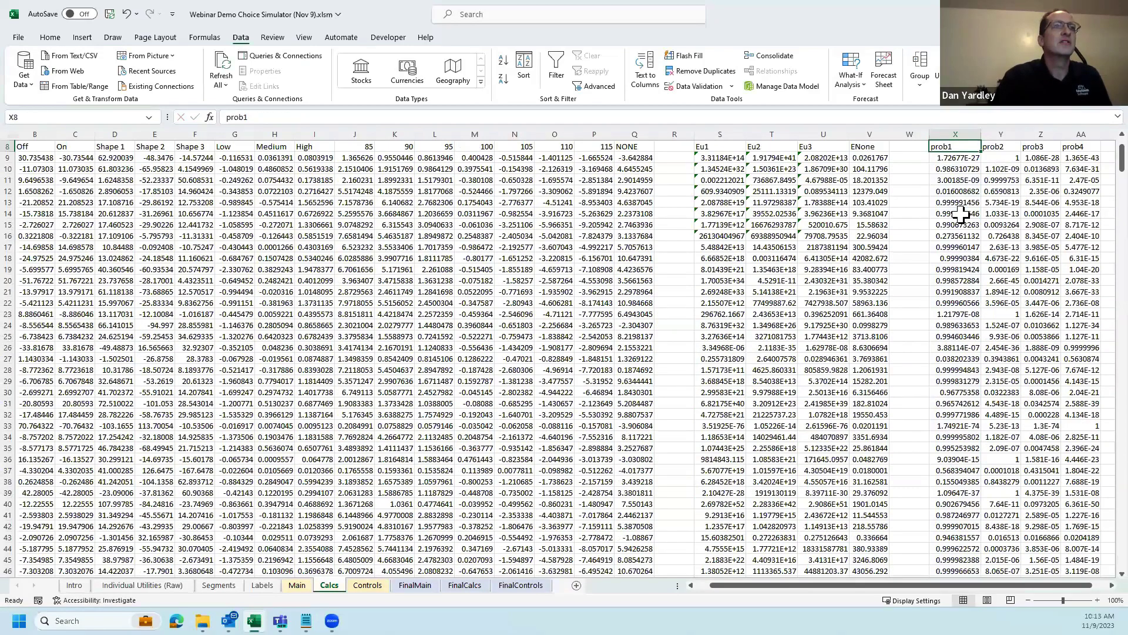
- Copy the average formula from X7 across to AA7, and select X7 again
{"action": "scroll", "coordinate": [961, 216], "scroll_direction": "up", "scroll_amount": 1}
{"action": "key", "text": "shift+Right"}
{"action": "key", "text": "shift+Right"}
{"action": "key", "text": "shift+Right"}
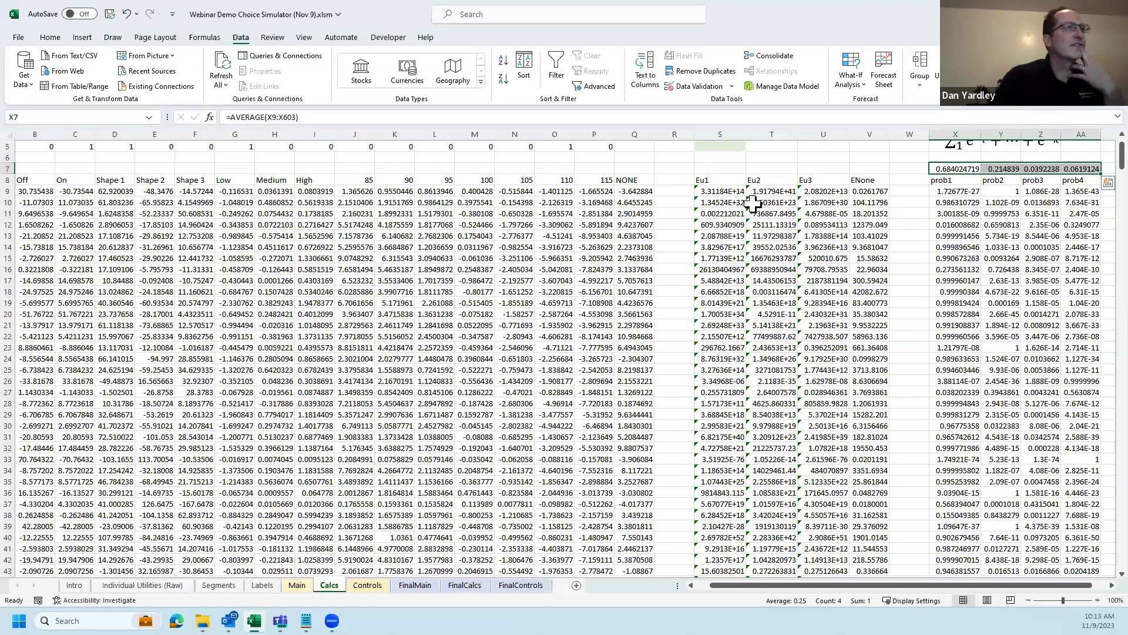
{"action": "left_click", "coordinate": [956, 166]}
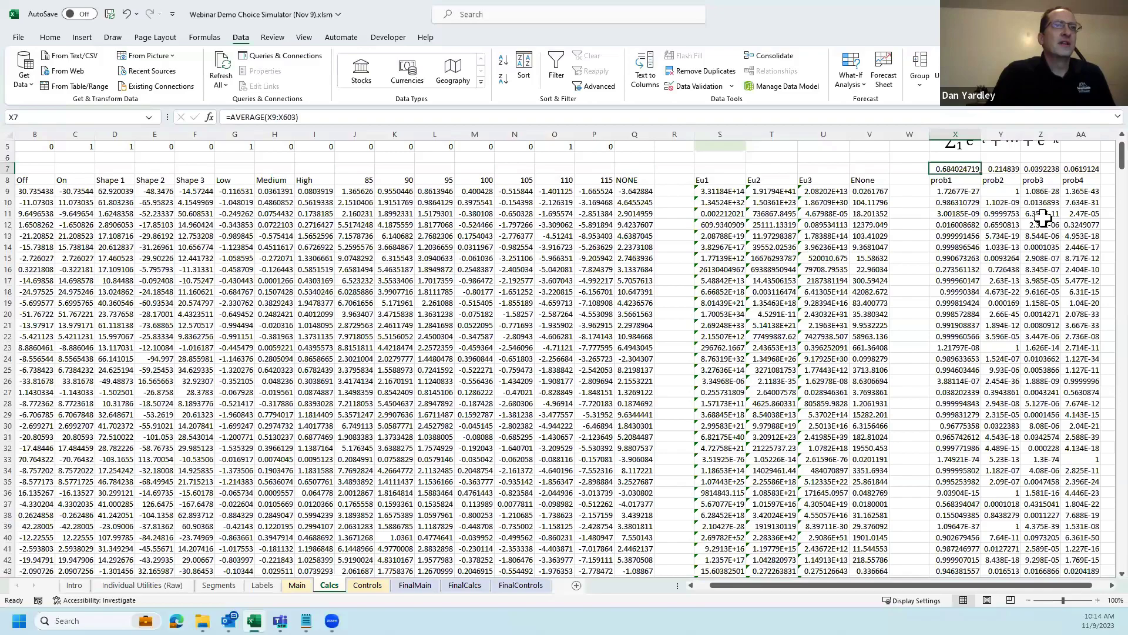
- Rename the prob4 header in AA8 to None
{"action": "left_click", "coordinate": [1078, 180]}
{"action": "type", "text": "None"}
{"action": "key", "text": "Return"}
{"action": "key", "text": "Up"}
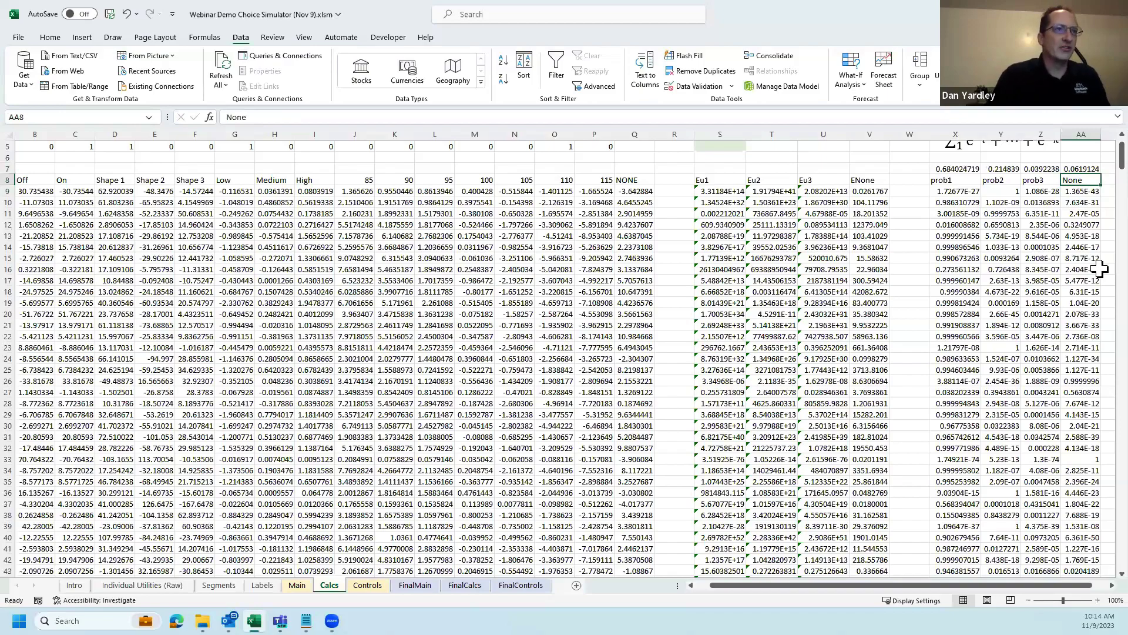
- Switch the third product's price to 105 in Calcs by setting N5 to 1 and O5 to 0
{"action": "scroll", "coordinate": [698, 387], "scroll_direction": "up", "scroll_amount": 2}
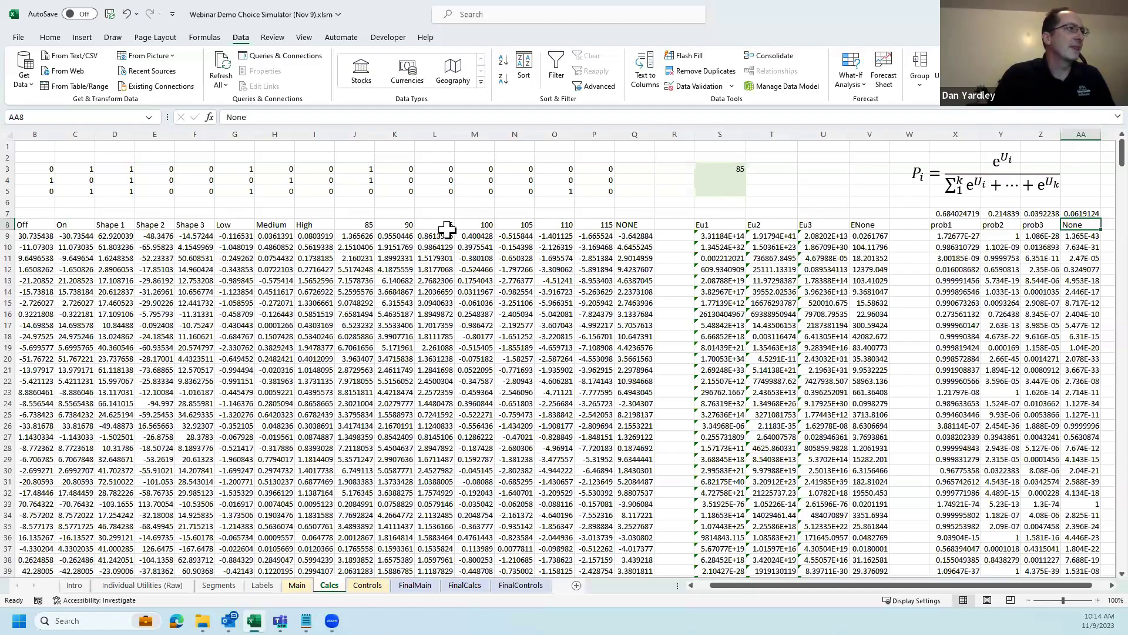
{"action": "left_click", "coordinate": [531, 192]}
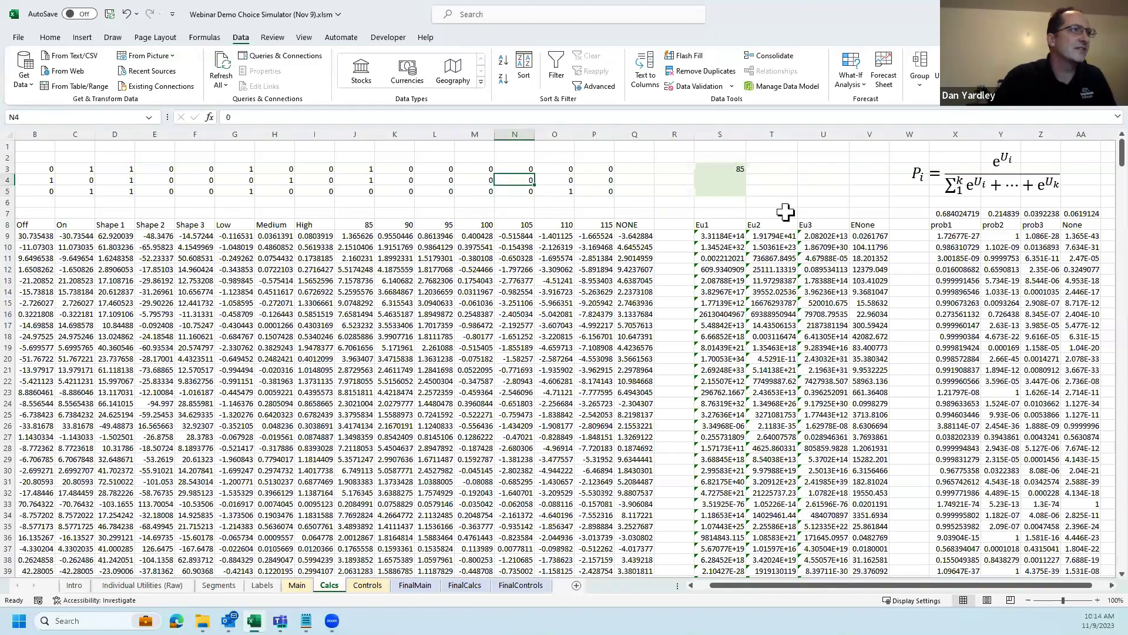
{"action": "type", "text": "1"}
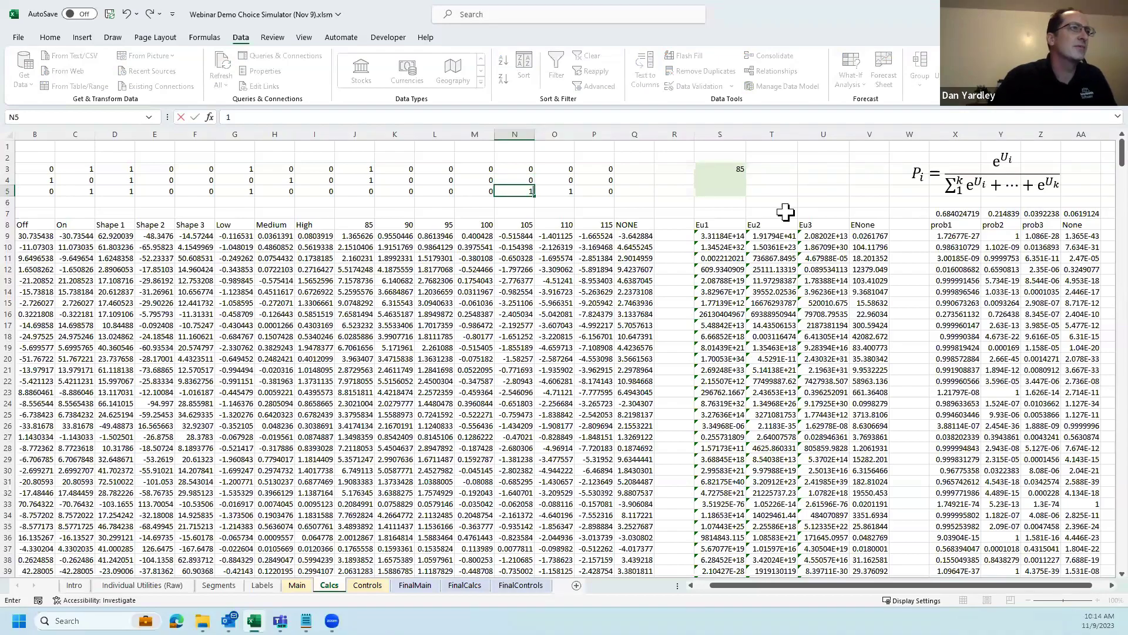
{"action": "key", "text": "Tab"}
{"action": "type", "text": "0"}
{"action": "key", "text": "Return"}
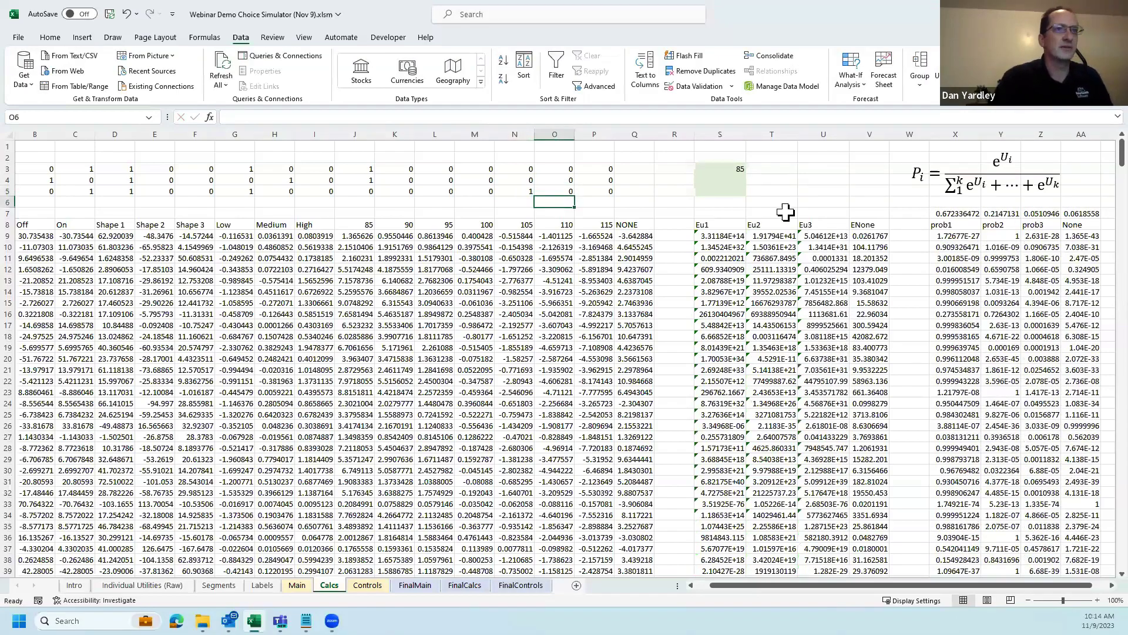
- Switch the second product's price to 90 by setting K4 to 1 and J4 to 0
{"action": "key", "text": "Left"}
{"action": "key", "text": "Left"}
{"action": "key", "text": "Left"}
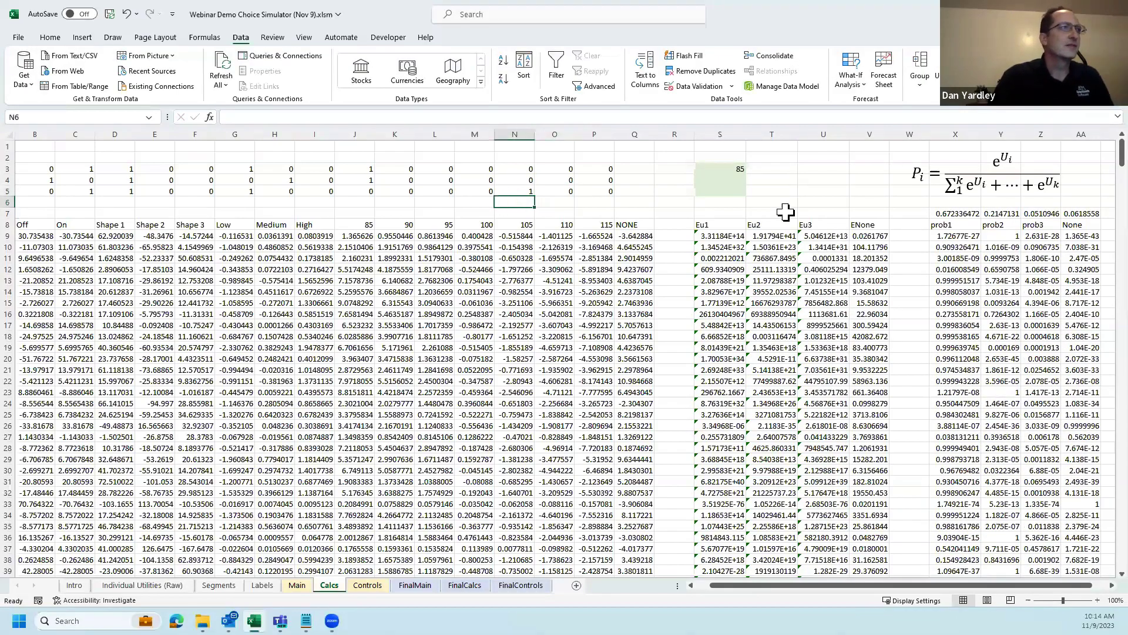
{"action": "key", "text": "Up"}
{"action": "key", "text": "Left"}
{"action": "key", "text": "Up"}
{"action": "type", "text": "1"}
{"action": "key", "text": "Left"}
{"action": "type", "text": "0"}
{"action": "key", "text": "Return"}
{"action": "key", "text": "Up"}
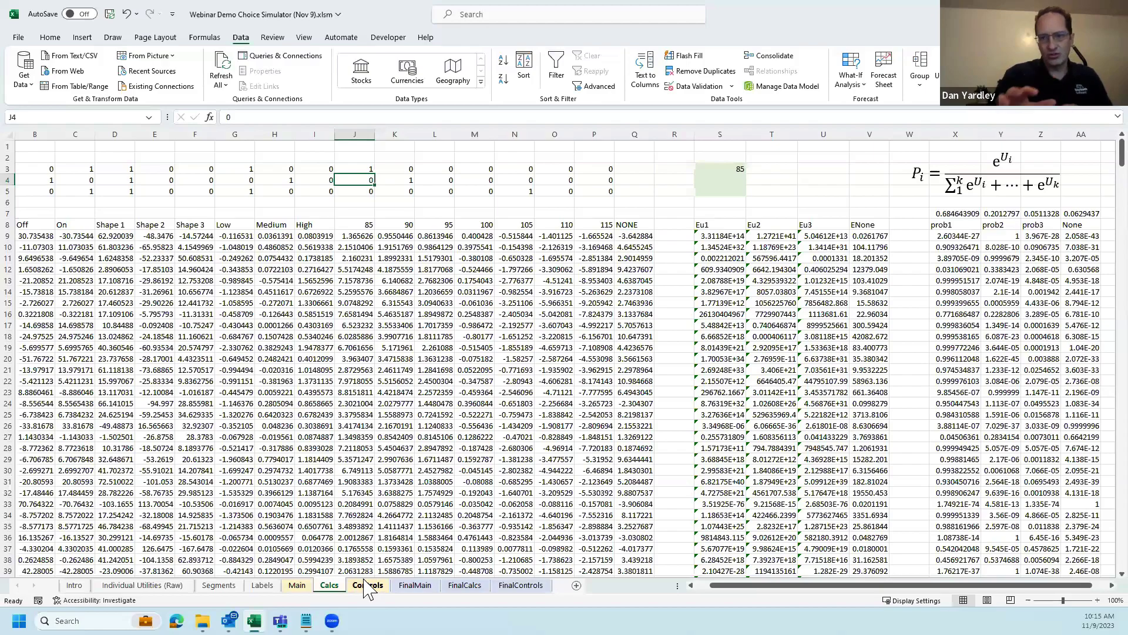
- Copy the attribute names from A4:A7 of the Labels sheet into the Main sheet starting at B4
{"action": "left_click", "coordinate": [302, 586]}
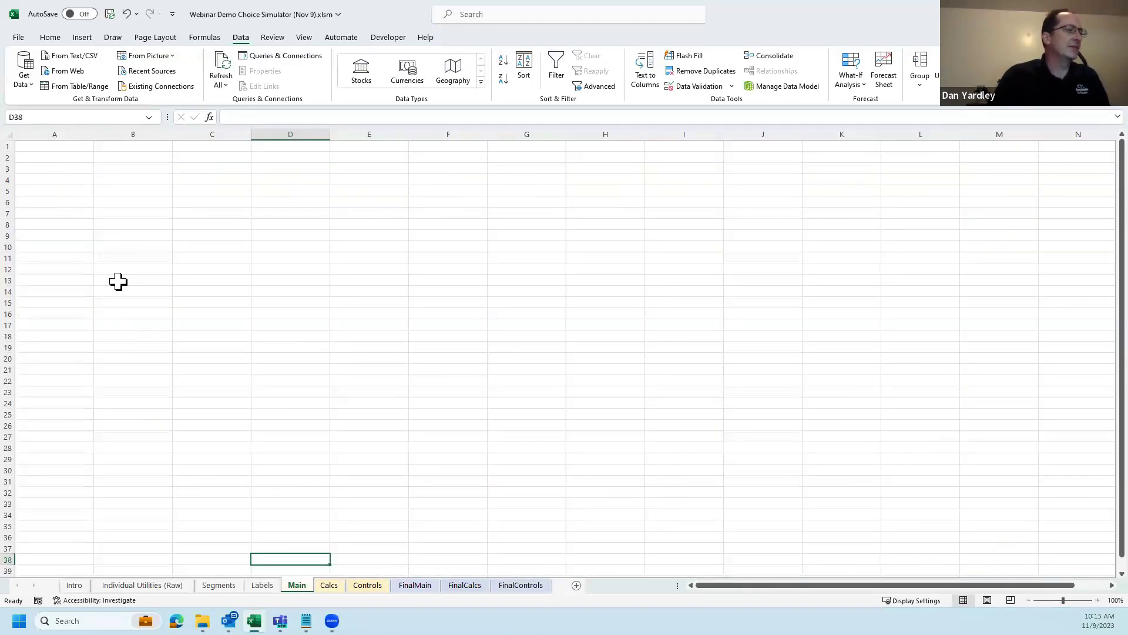
{"action": "left_click", "coordinate": [262, 586]}
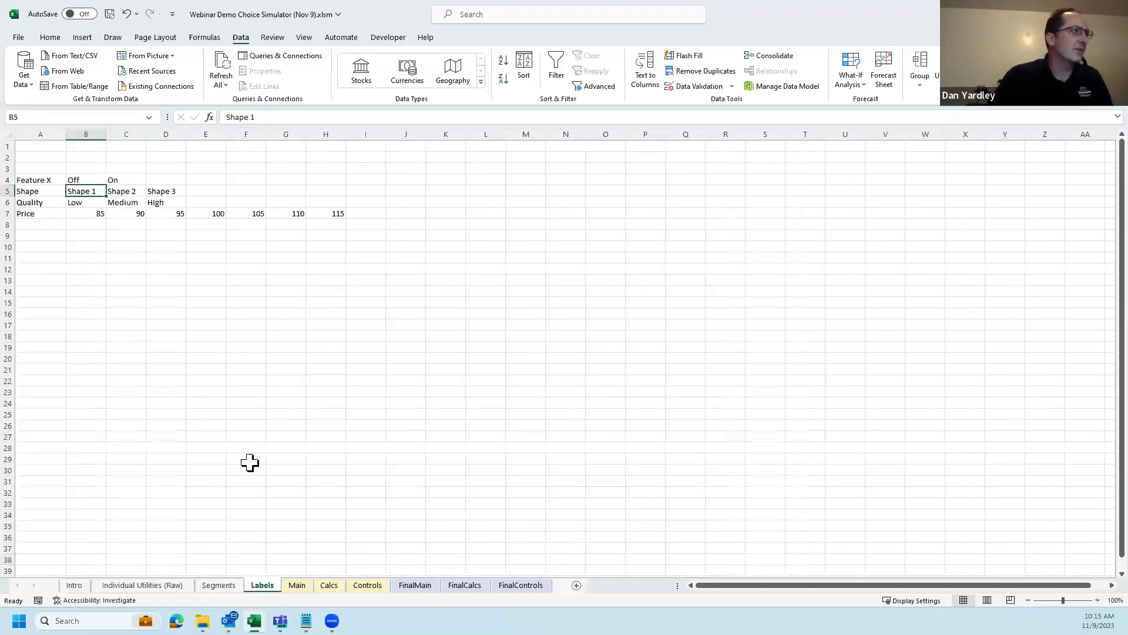
{"action": "key", "text": "Left"}
{"action": "key", "text": "Up"}
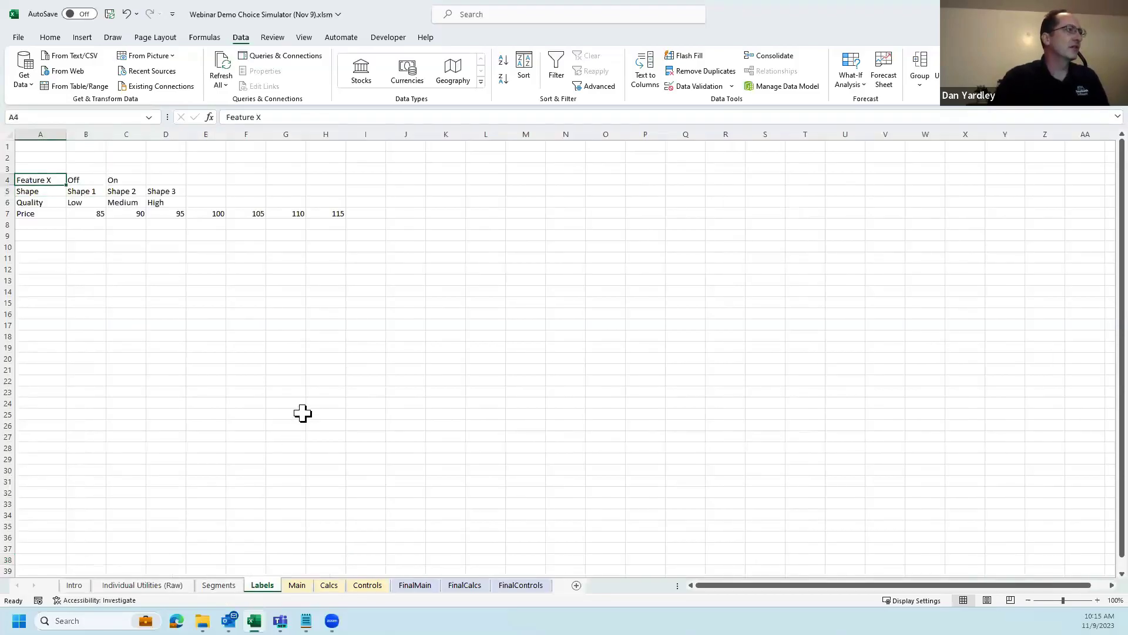
{"action": "key", "text": "ctrl+shift+Down"}
{"action": "key", "text": "ctrl+c"}
{"action": "key", "text": "ctrl+Page_Down"}
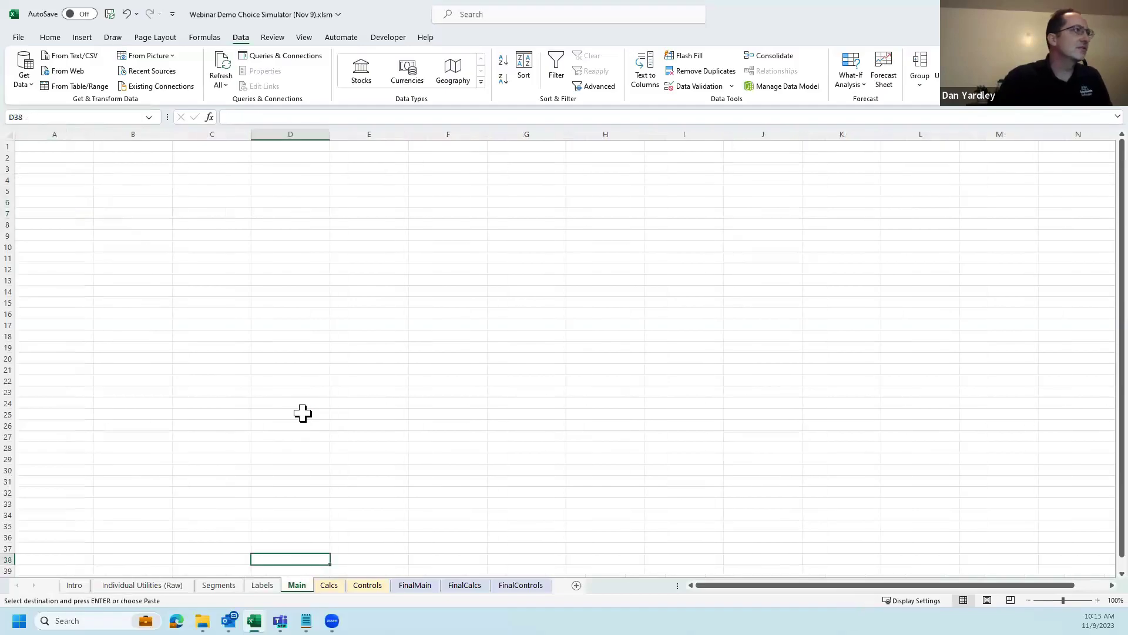
{"action": "key", "text": "ctrl+Home"}
{"action": "key", "text": "Down"}
{"action": "key", "text": "Down"}
{"action": "key", "text": "Down"}
{"action": "key", "text": "Right"}
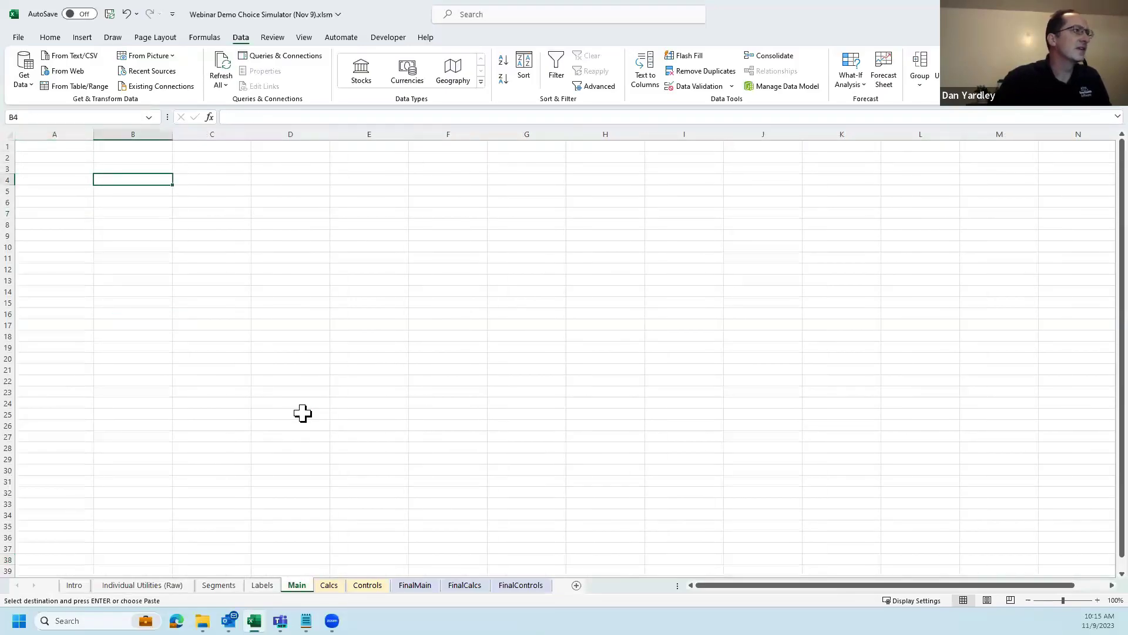
{"action": "key", "text": "ctrl+v"}
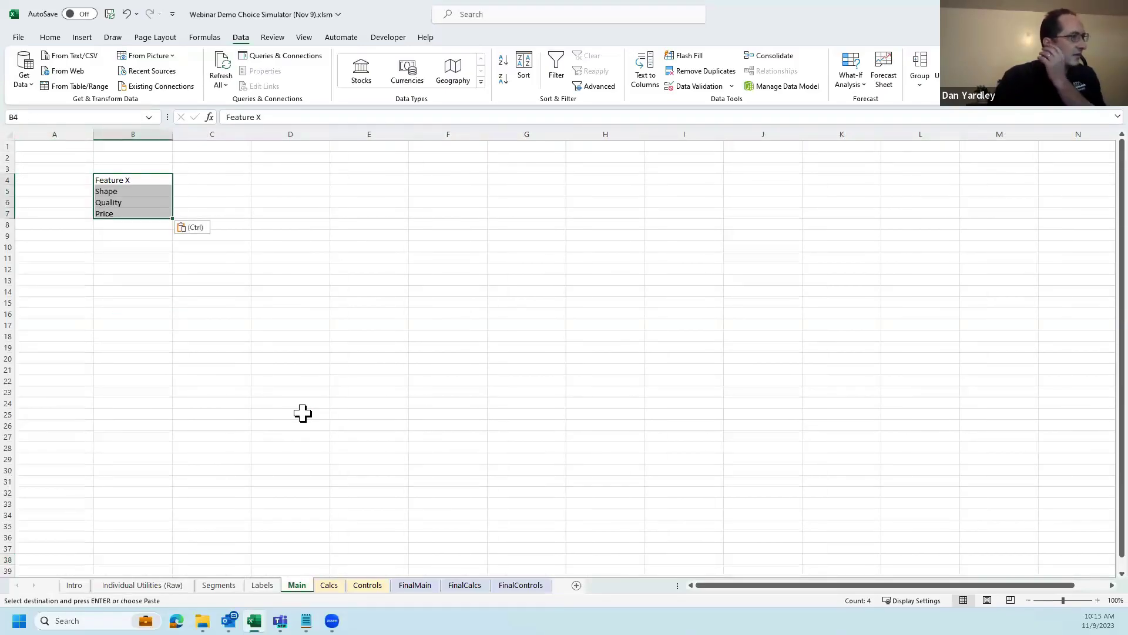
- Add the row label Preference in B8, below Price
{"action": "key", "text": "Down"}
{"action": "key", "text": "Down"}
{"action": "key", "text": "Right"}
{"action": "key", "text": "Down"}
{"action": "key", "text": "Down"}
{"action": "key", "text": "Left"}
{"action": "type", "text": "Preference"}
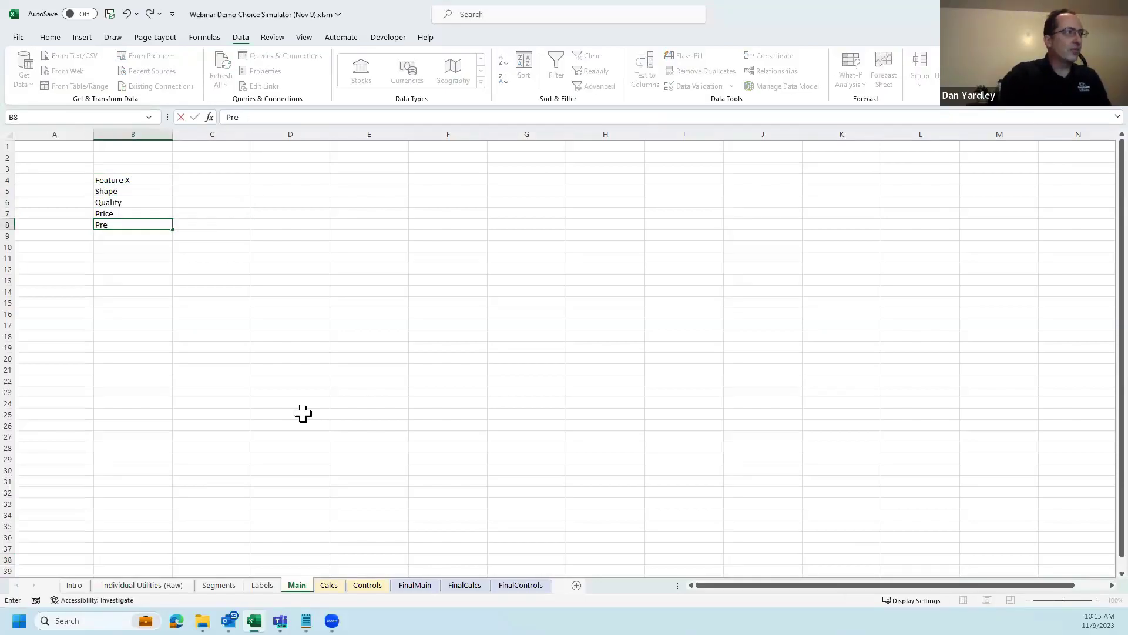
{"action": "key", "text": "Return"}
- Enter the header Alt1 in C3 and fill the series across to E3
{"action": "key", "text": "Up"}
{"action": "key", "text": "Up"}
{"action": "key", "text": "Right"}
{"action": "key", "text": "Up"}
{"action": "key", "text": "Up"}
{"action": "key", "text": "Up"}
{"action": "key", "text": "Up"}
{"action": "type", "text": "Al,t"}
{"action": "type", "text": "t1"}
{"action": "key", "text": "Return"}
{"action": "key", "text": "Up"}
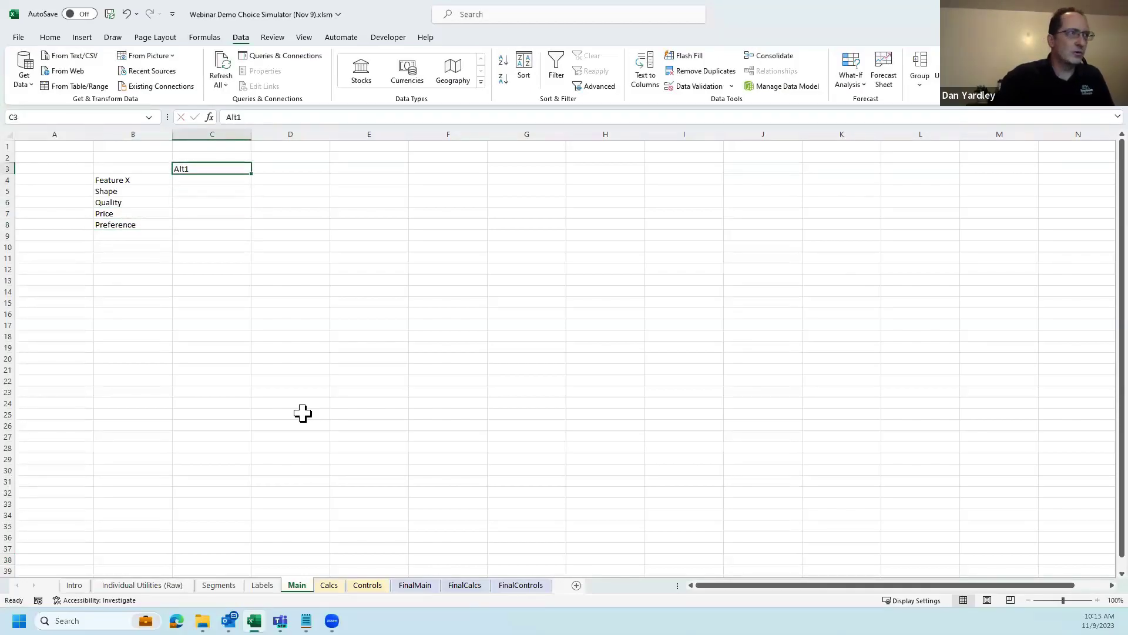
{"action": "left_click_drag", "start_coordinate": [252, 174], "coordinate": [394, 183]}
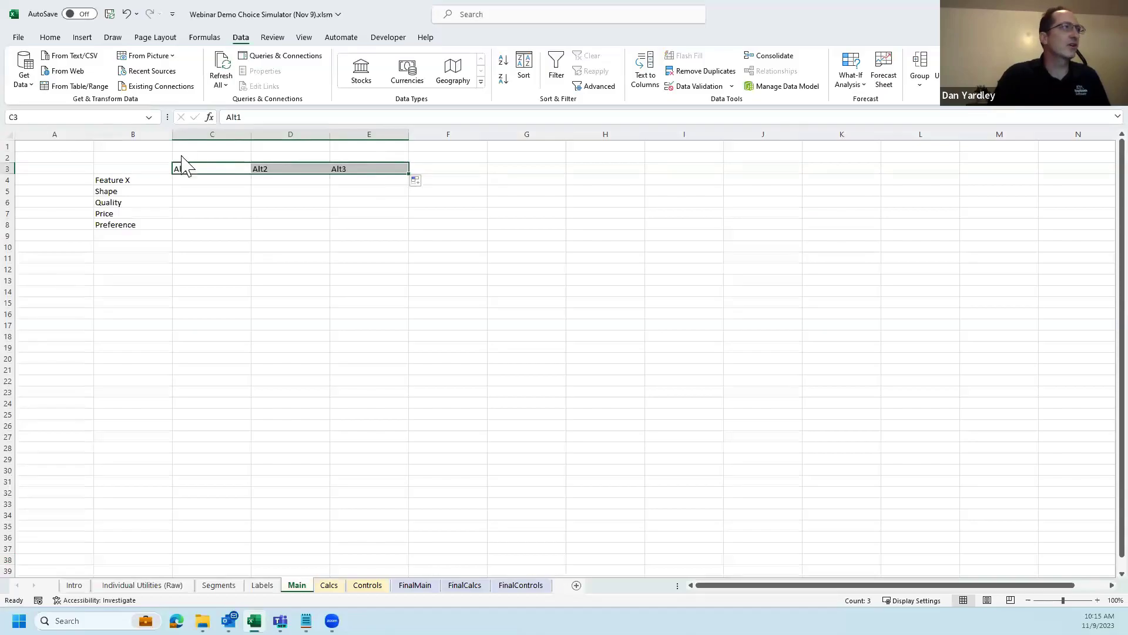
- Replace the header in C3 with Product 1 and fill the series across to E3
{"action": "left_click", "coordinate": [202, 170]}
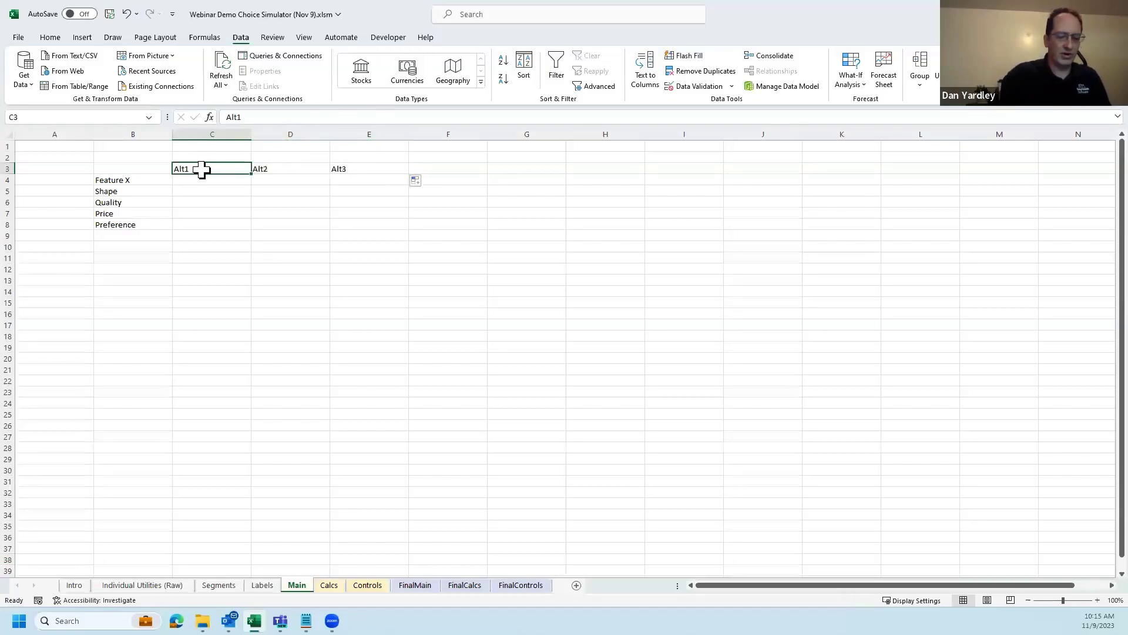
{"action": "type", "text": "Product"}
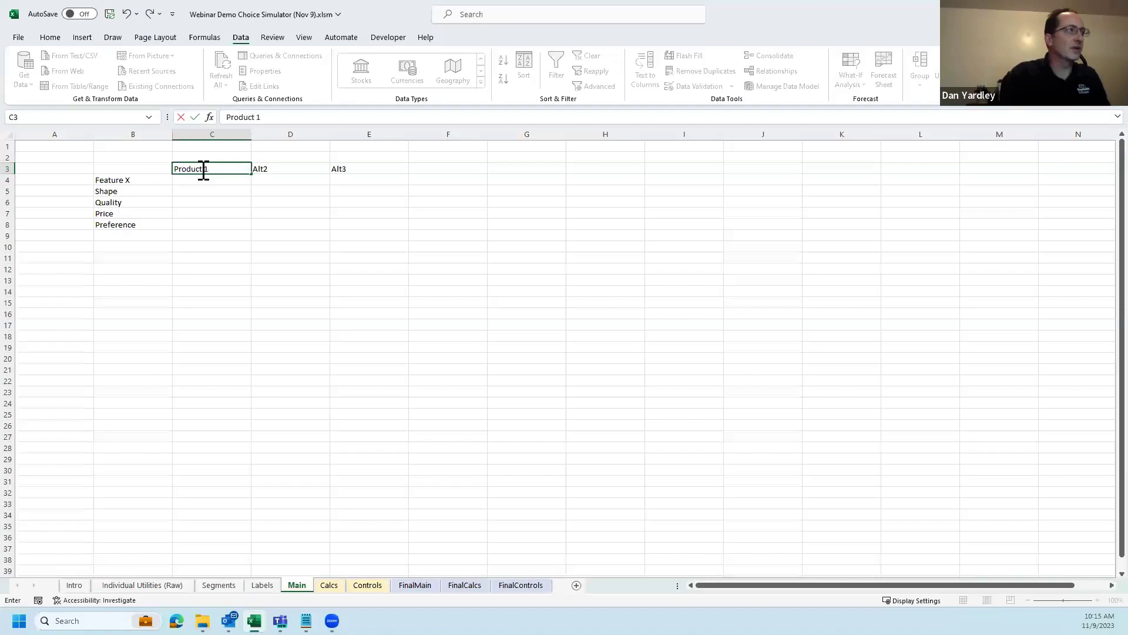
{"action": "key", "text": "ctrl+Return"}
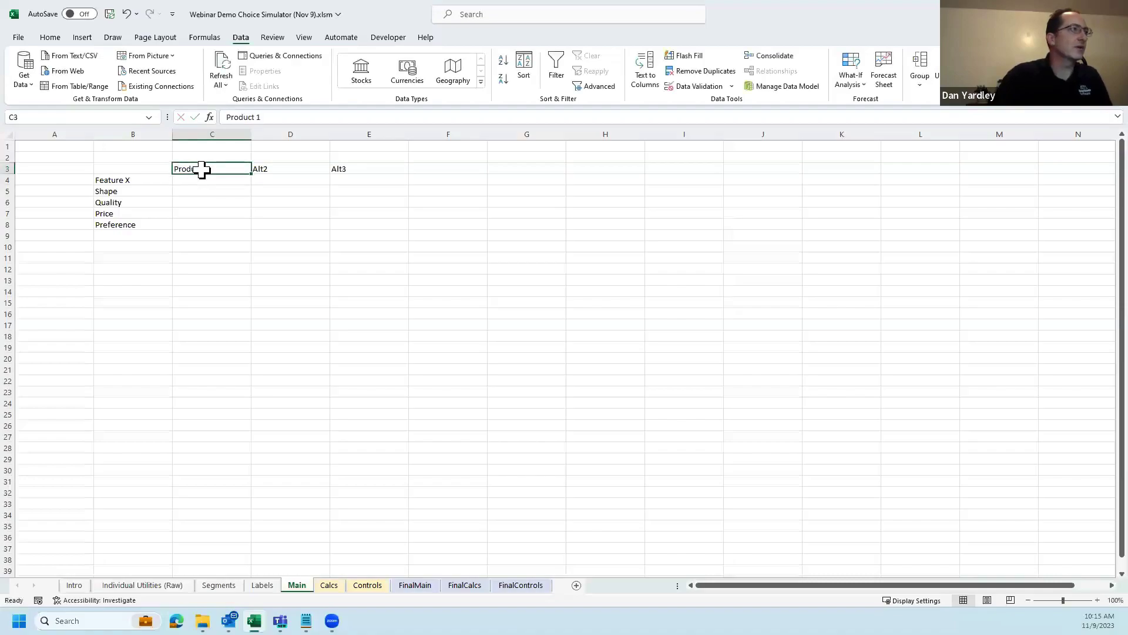
{"action": "left_click_drag", "start_coordinate": [252, 176], "coordinate": [382, 172]}
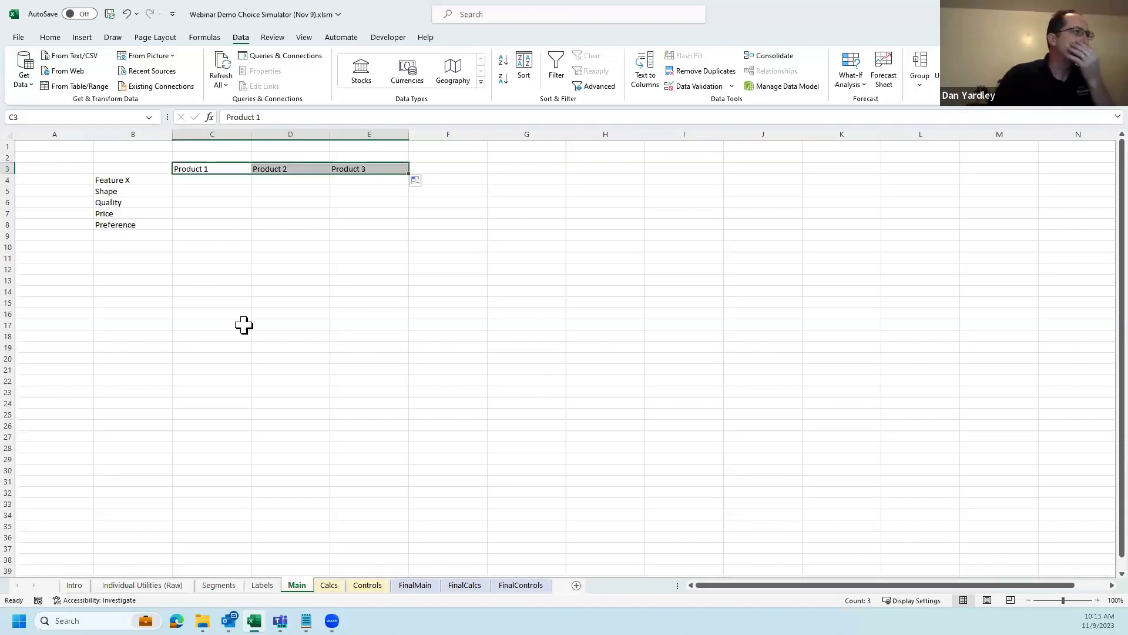
- Link the Product 1 preference in C8 of Main to its average share with =Calcs!X7
{"action": "left_click", "coordinate": [138, 351]}
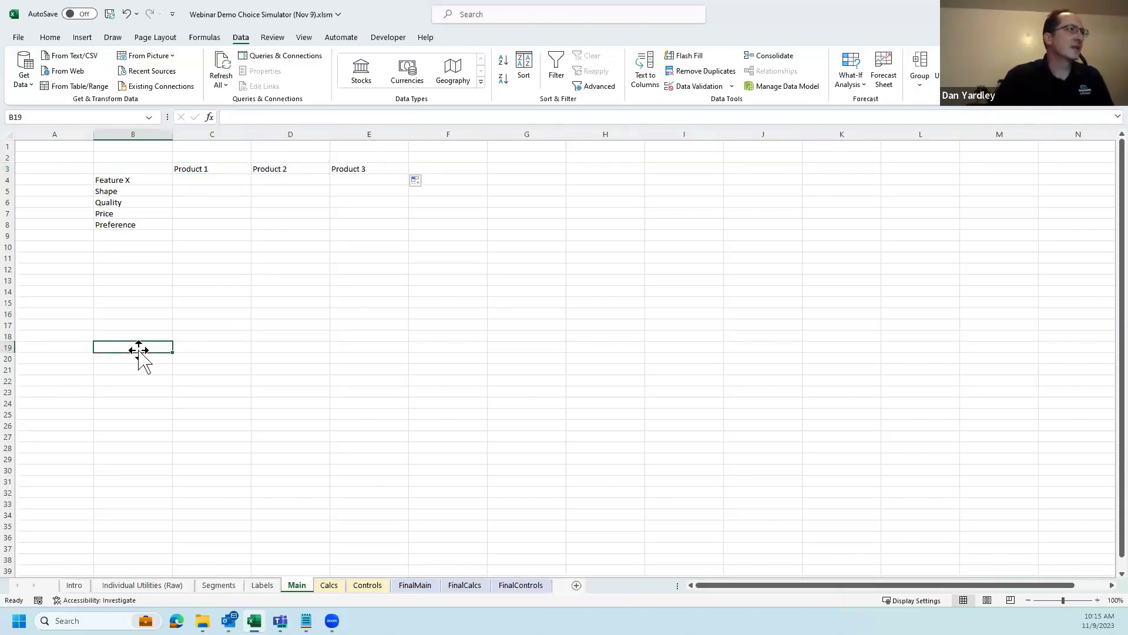
{"action": "key", "text": "Up"}
{"action": "key", "text": "Up"}
{"action": "key", "text": "Right"}
{"action": "key", "text": "Up"}
{"action": "key", "text": "Up"}
{"action": "key", "text": "Up"}
{"action": "key", "text": "Up"}
{"action": "key", "text": "Up"}
{"action": "key", "text": "Up"}
{"action": "key", "text": "Up"}
{"action": "key", "text": "Up"}
{"action": "key", "text": "Up"}
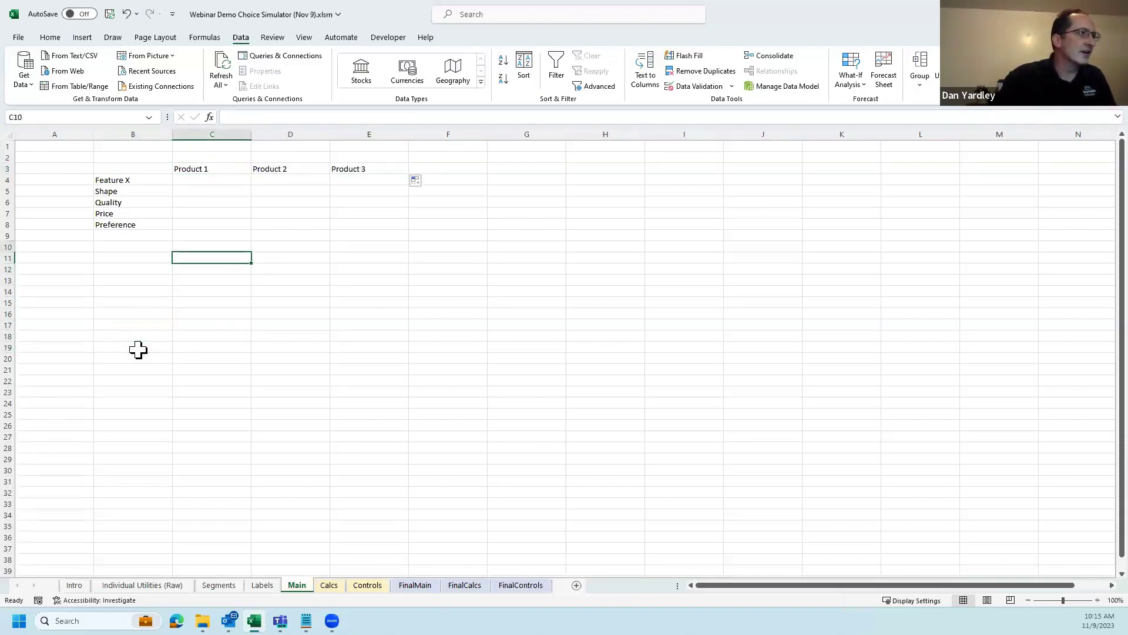
{"action": "type", "text": "="}
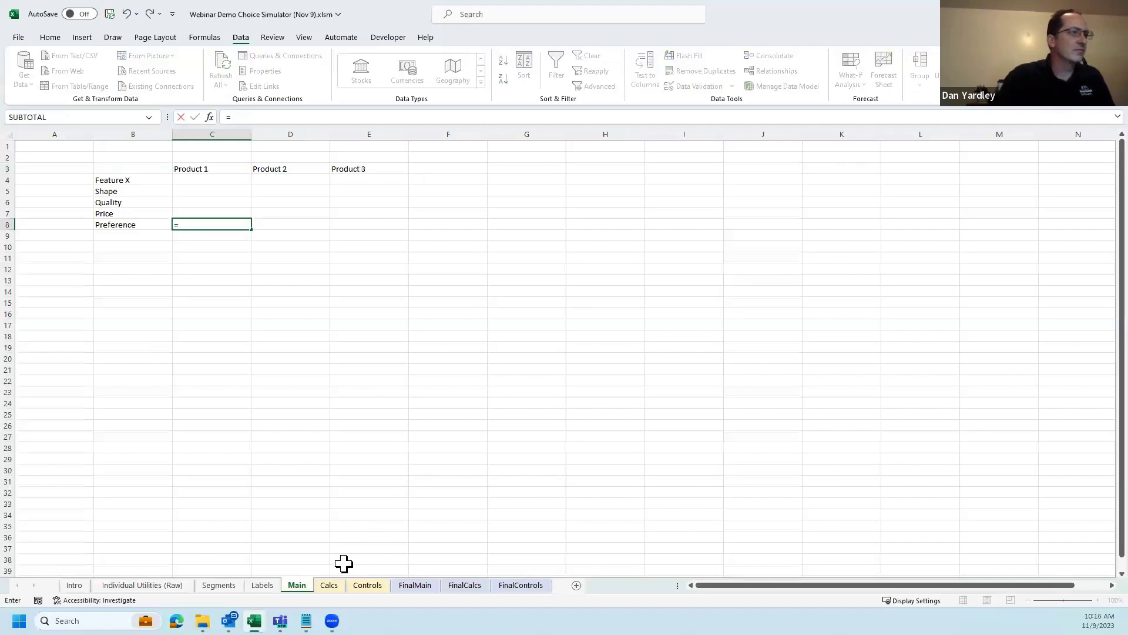
{"action": "key", "text": "ctrl+Page_Down"}
{"action": "left_click", "coordinate": [947, 214]}
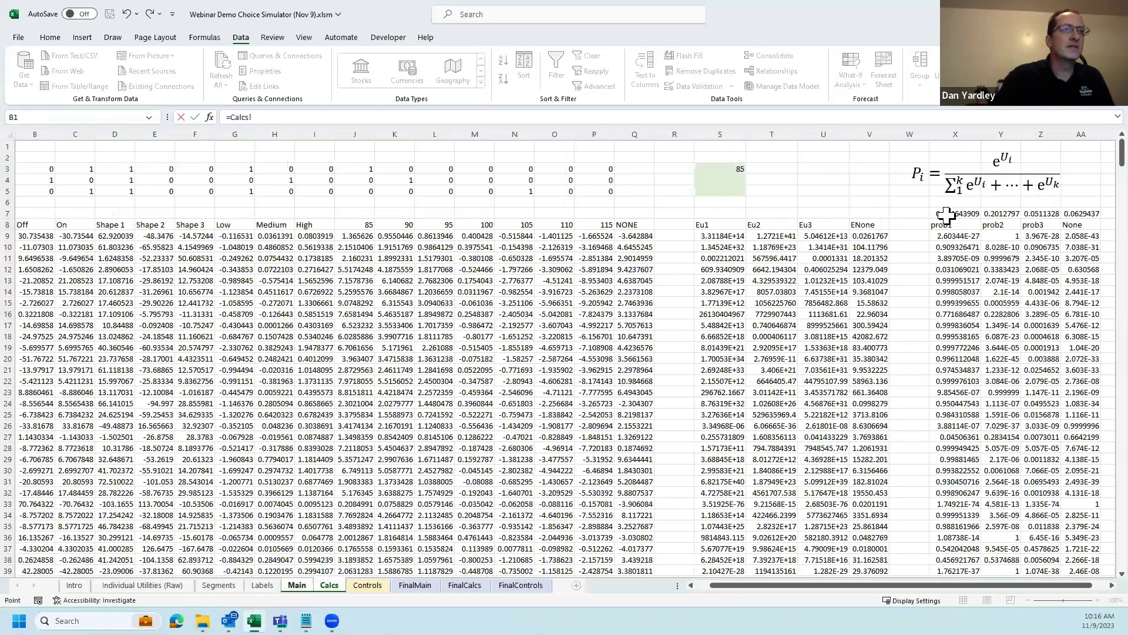
{"action": "key", "text": "Return"}
- Copy the preference formula from C8 across to F8
{"action": "key", "text": "Up"}
{"action": "key", "text": "ctrl+c"}
{"action": "key", "text": "shift+Right"}
{"action": "key", "text": "shift+Right"}
{"action": "key", "text": "shift+Right"}
{"action": "key", "text": "Return"}
- Add the column header None in F3
{"action": "key", "text": "Right"}
{"action": "key", "text": "Right"}
{"action": "key", "text": "Right"}
{"action": "key", "text": "ctrl+Up"}
{"action": "key", "text": "Down"}
{"action": "key", "text": "Down"}
{"action": "type", "text": "None"}
{"action": "key", "text": "Return"}
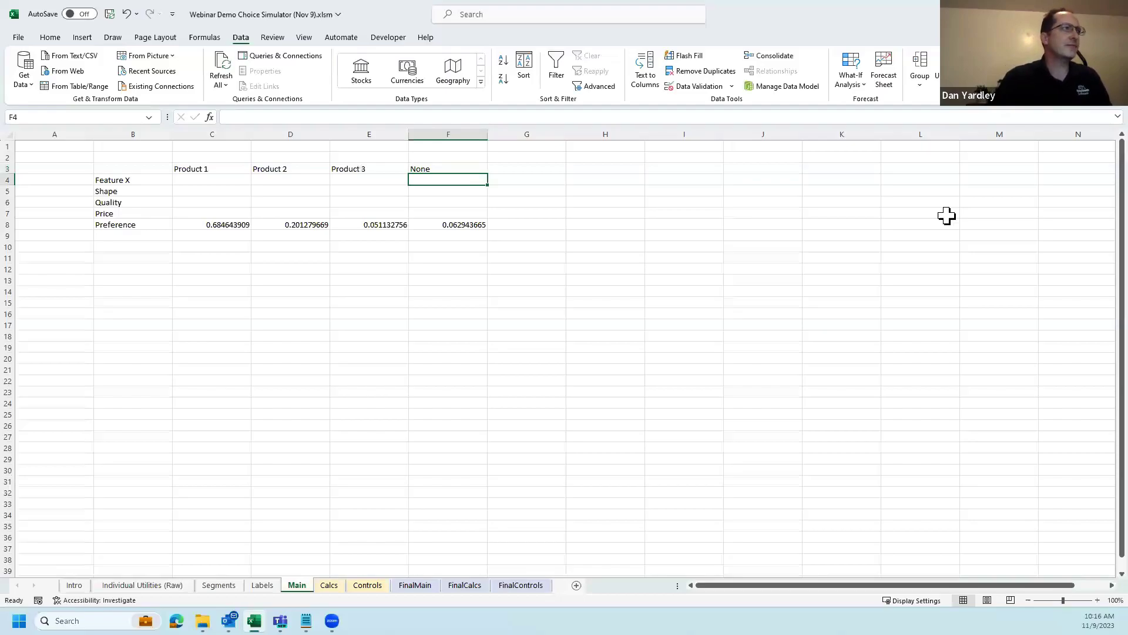
- Format the preference shares in C8:F8 as percentages with one decimal place
{"action": "left_click", "coordinate": [232, 227]}
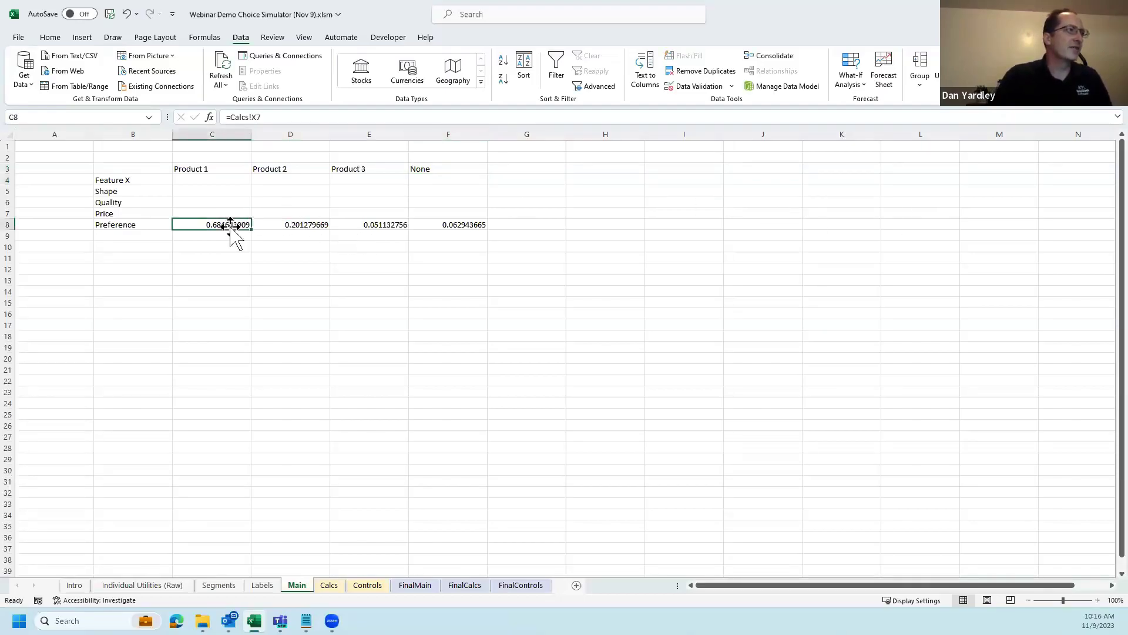
{"action": "key", "text": "ctrl+shift+Right"}
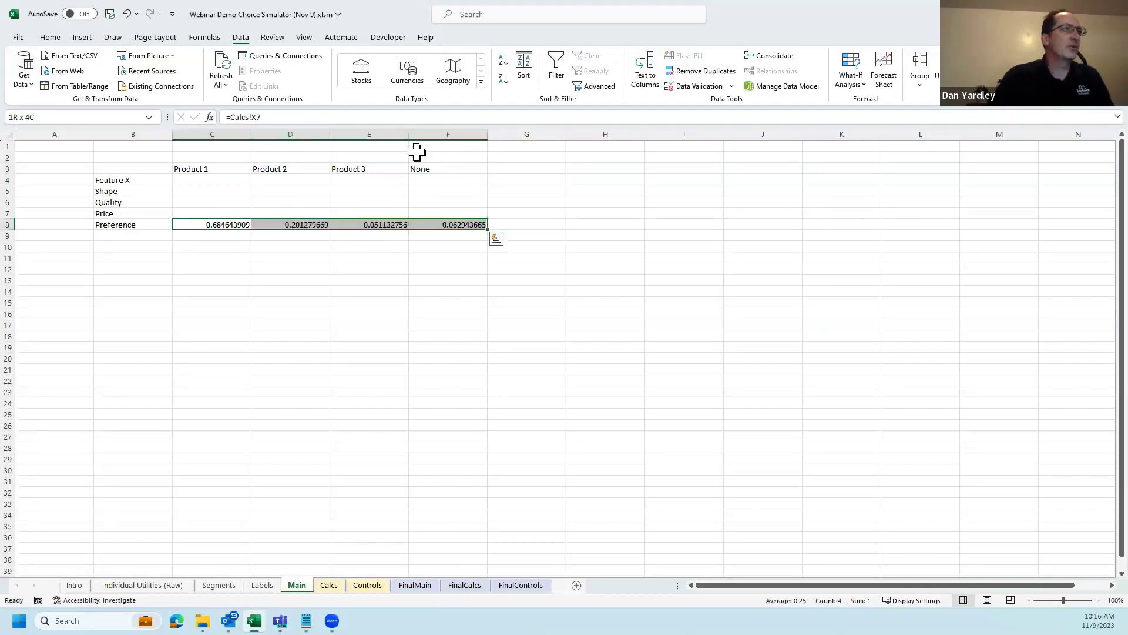
{"action": "left_click", "coordinate": [50, 37]}
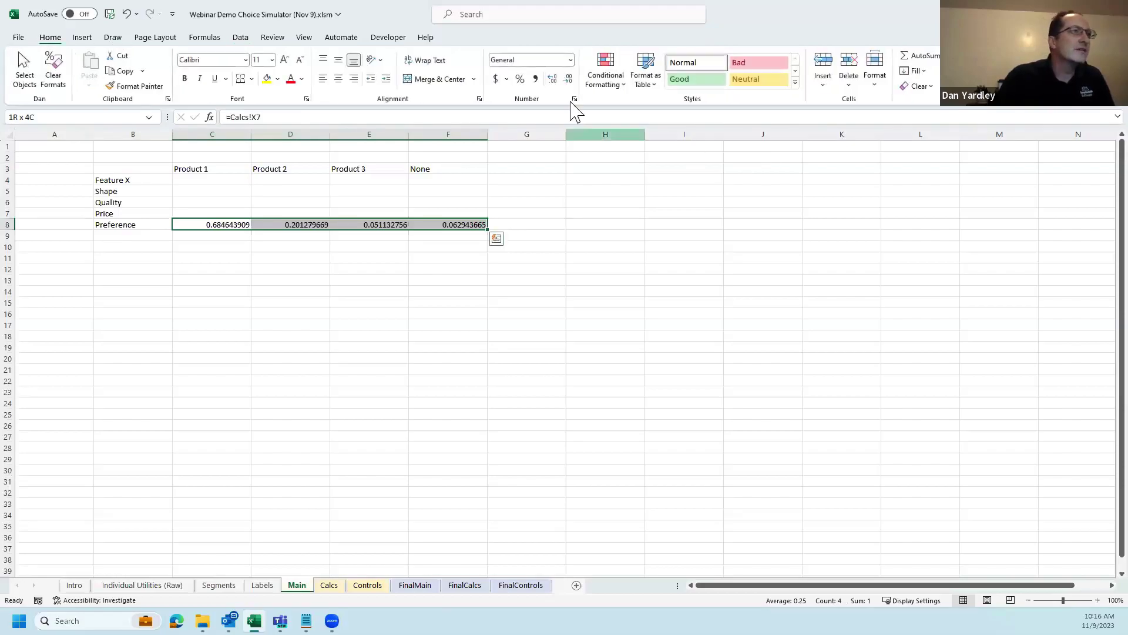
{"action": "left_click", "coordinate": [517, 79]}
{"action": "left_click", "coordinate": [552, 79]}
{"action": "left_click", "coordinate": [568, 80]}
{"action": "left_click", "coordinate": [553, 79]}
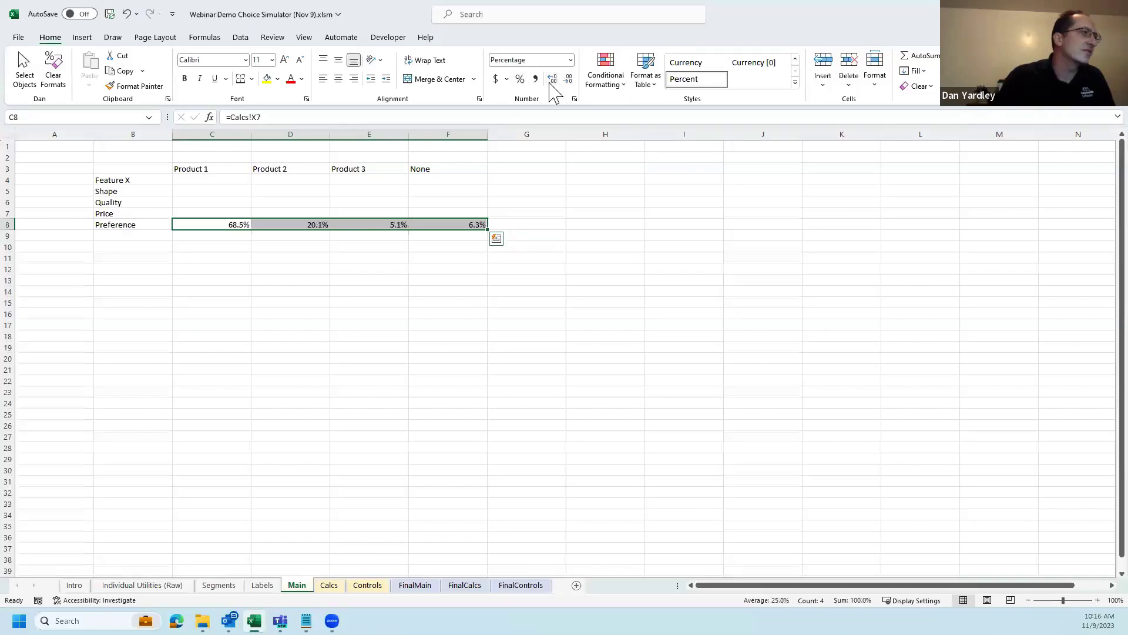
{"action": "left_click", "coordinate": [197, 281]}
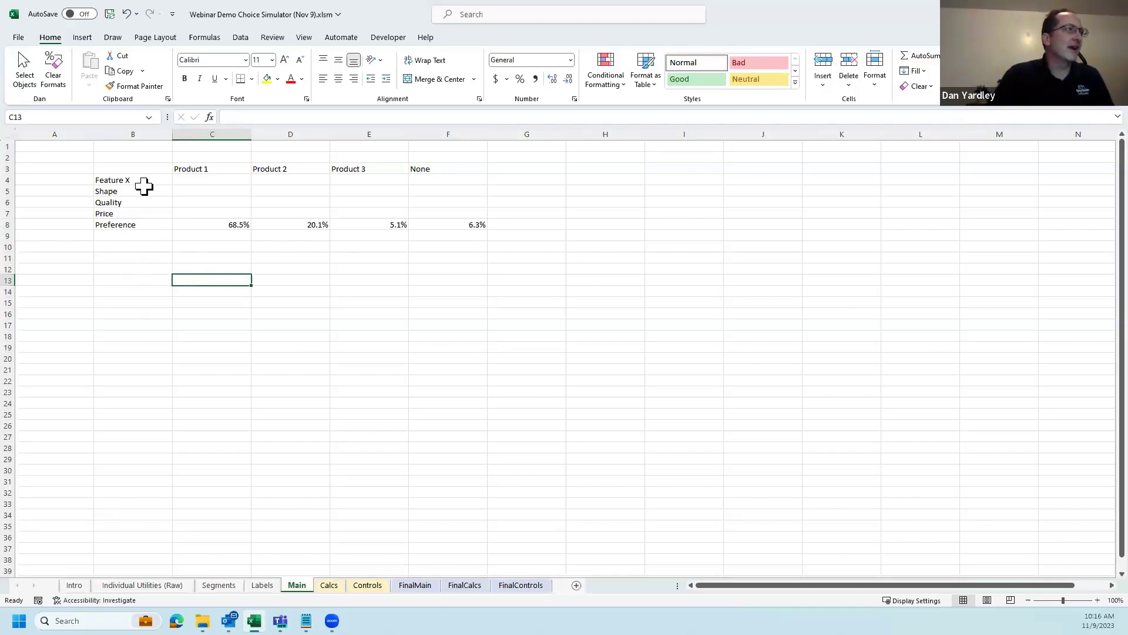
{"action": "left_click", "coordinate": [323, 585]}
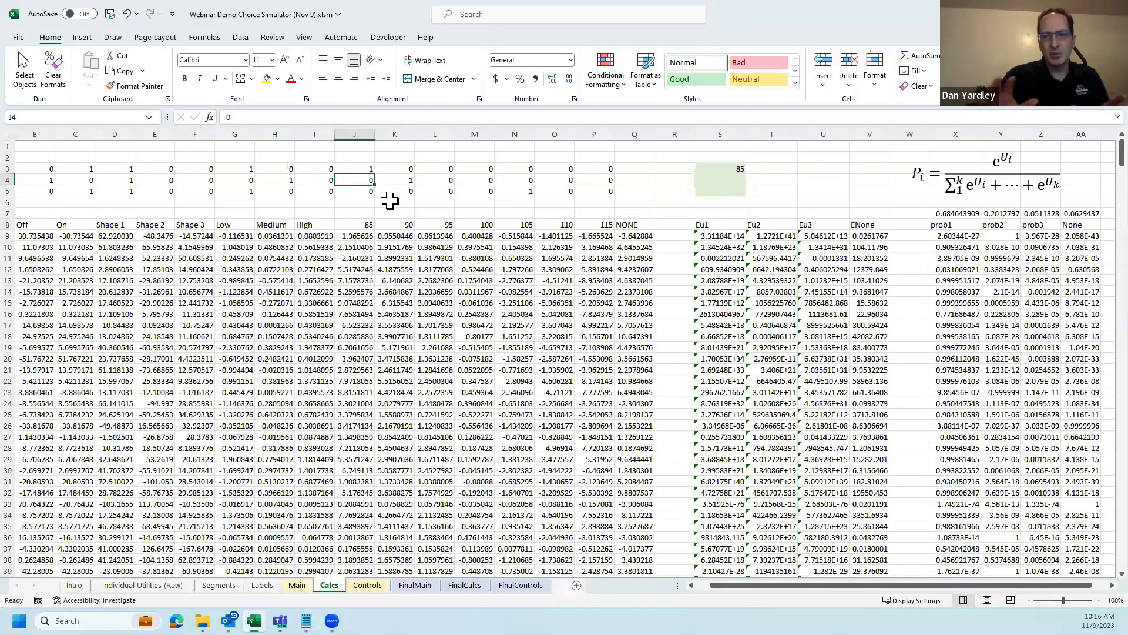
{"action": "left_click", "coordinate": [299, 586]}
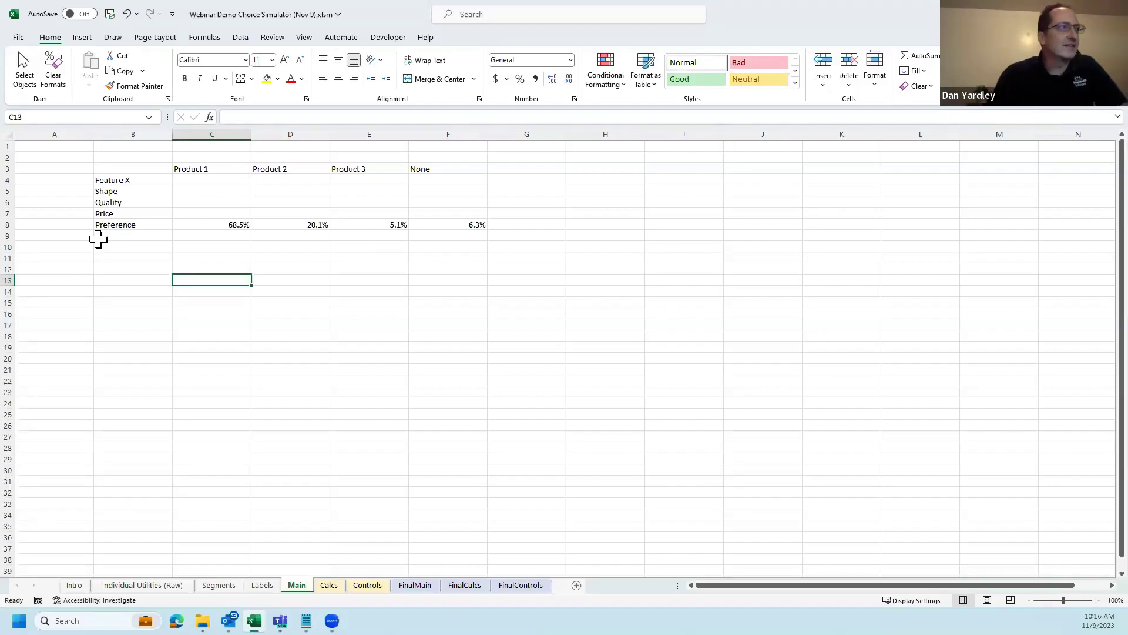
- Clear the leftover drop-down list from C6 by pasting the blank cell D6 over it, and select C4
{"action": "left_click", "coordinate": [183, 202]}
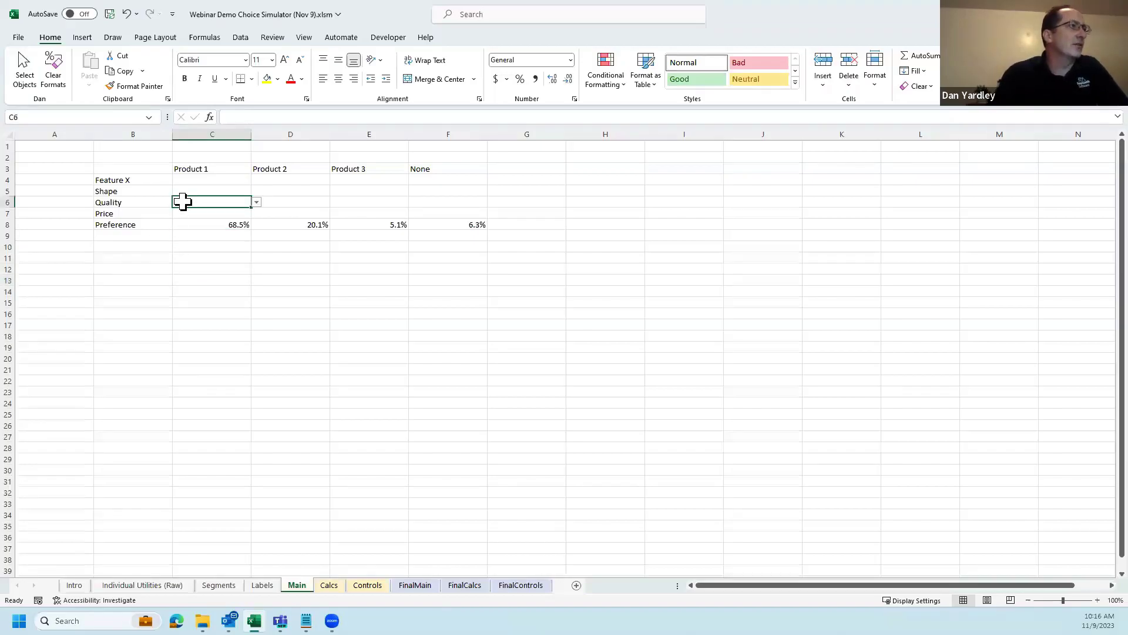
{"action": "key", "text": "Right"}
{"action": "key", "text": "ctrl+c"}
{"action": "key", "text": "Left"}
{"action": "key", "text": "ctrl+v"}
{"action": "key", "text": "Escape"}
{"action": "key", "text": "Up"}
{"action": "key", "text": "Up"}
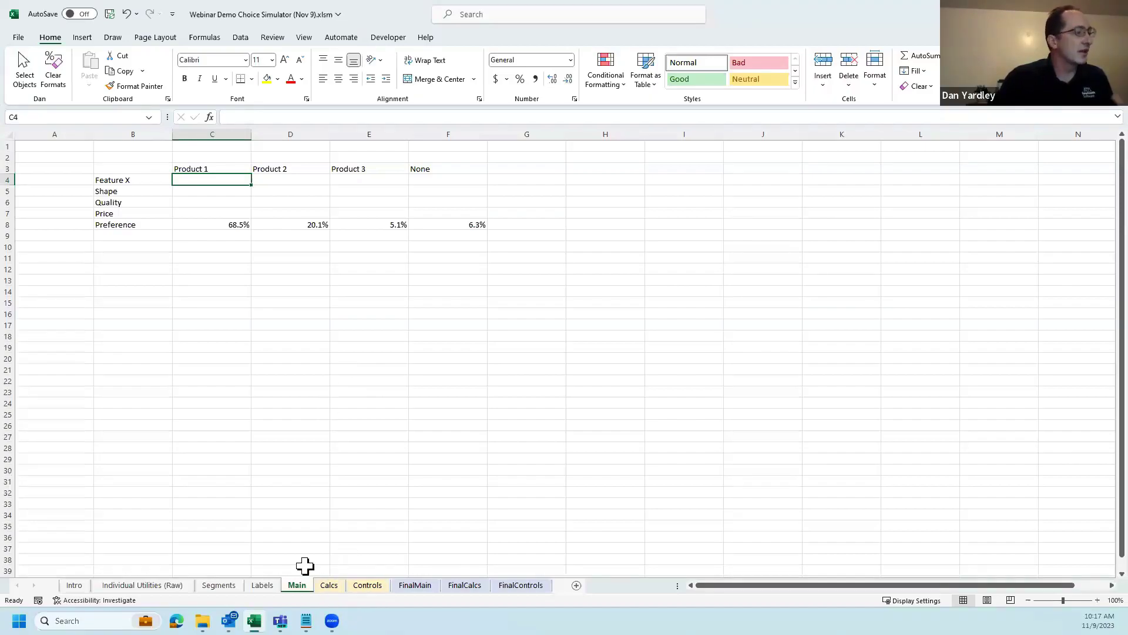
- On the Labels sheet, copy the attribute and level table in A4:H7
{"action": "left_click", "coordinate": [260, 585]}
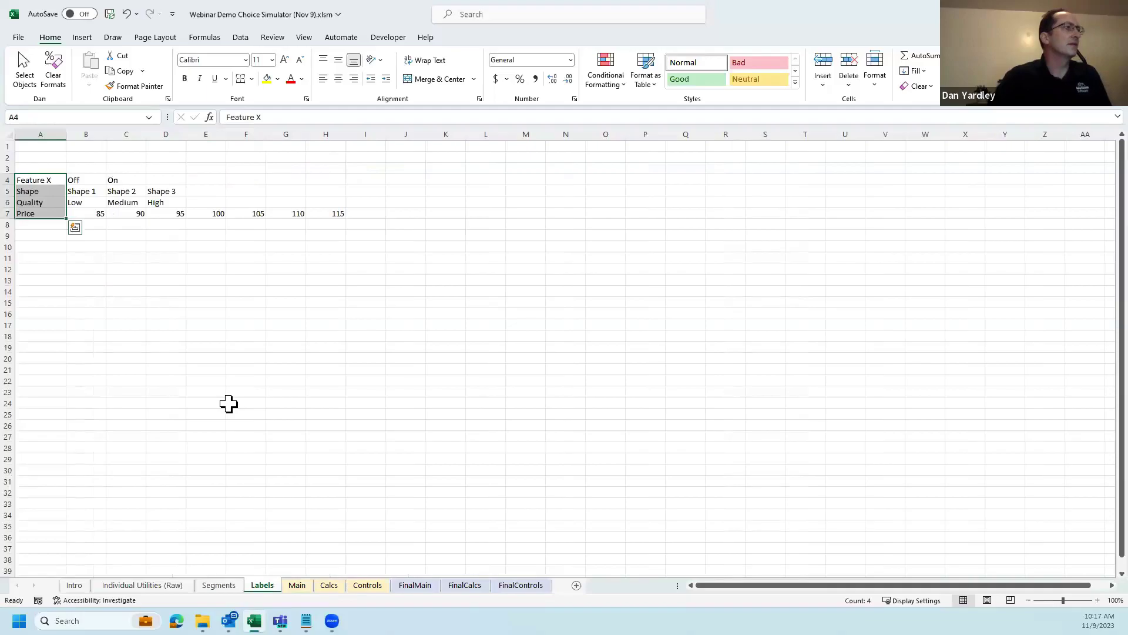
{"action": "key", "text": "Down"}
{"action": "key", "text": "Down"}
{"action": "key", "text": "Up"}
{"action": "key", "text": "Up"}
{"action": "key", "text": "shift+Down"}
{"action": "key", "text": "shift+Down"}
{"action": "key", "text": "shift+Down"}
{"action": "key", "text": "shift+Right"}
{"action": "key", "text": "shift+Right"}
{"action": "key", "text": "shift+Right"}
{"action": "key", "text": "shift+Right"}
{"action": "key", "text": "shift+Right"}
{"action": "key", "text": "shift+Right"}
{"action": "key", "text": "shift+Right"}
{"action": "key", "text": "shift+Right"}
{"action": "key", "text": "shift+Left"}
{"action": "key", "text": "ctrl+c"}
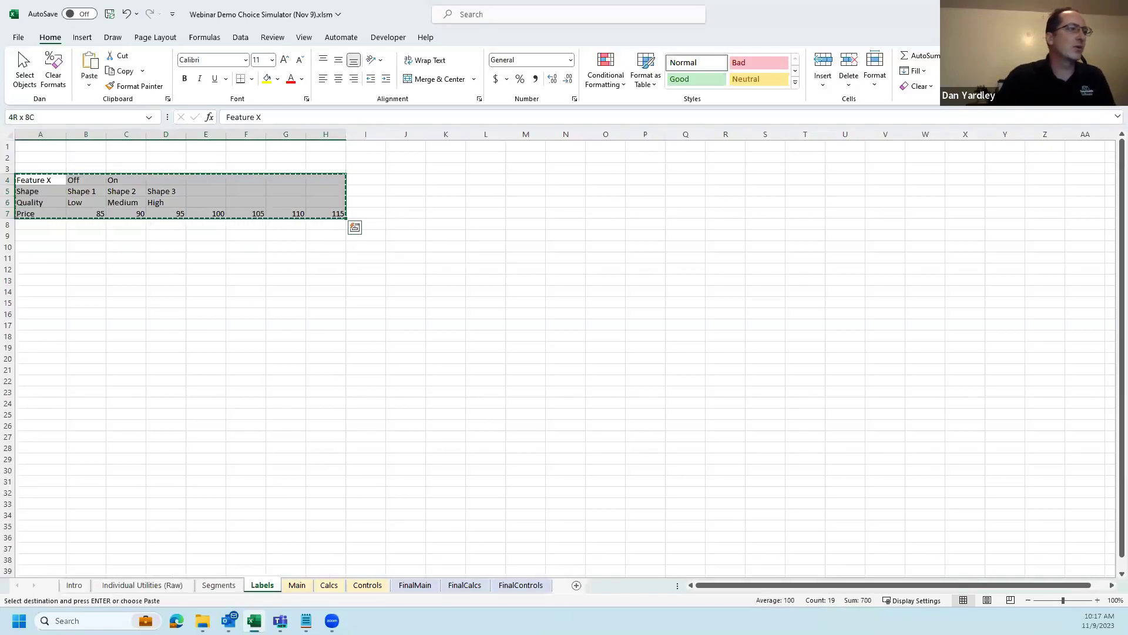
- Paste the copied labels transposed into the Controls sheet starting at B4, using Paste Special with All and Transpose
{"action": "left_click", "coordinate": [367, 584]}
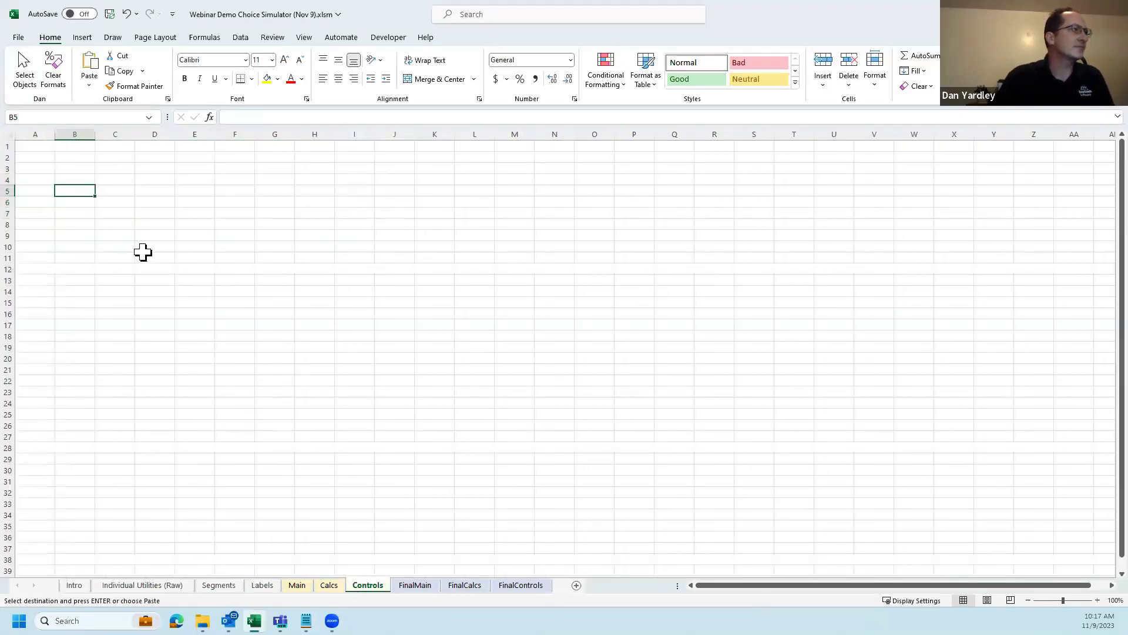
{"action": "left_click", "coordinate": [77, 179]}
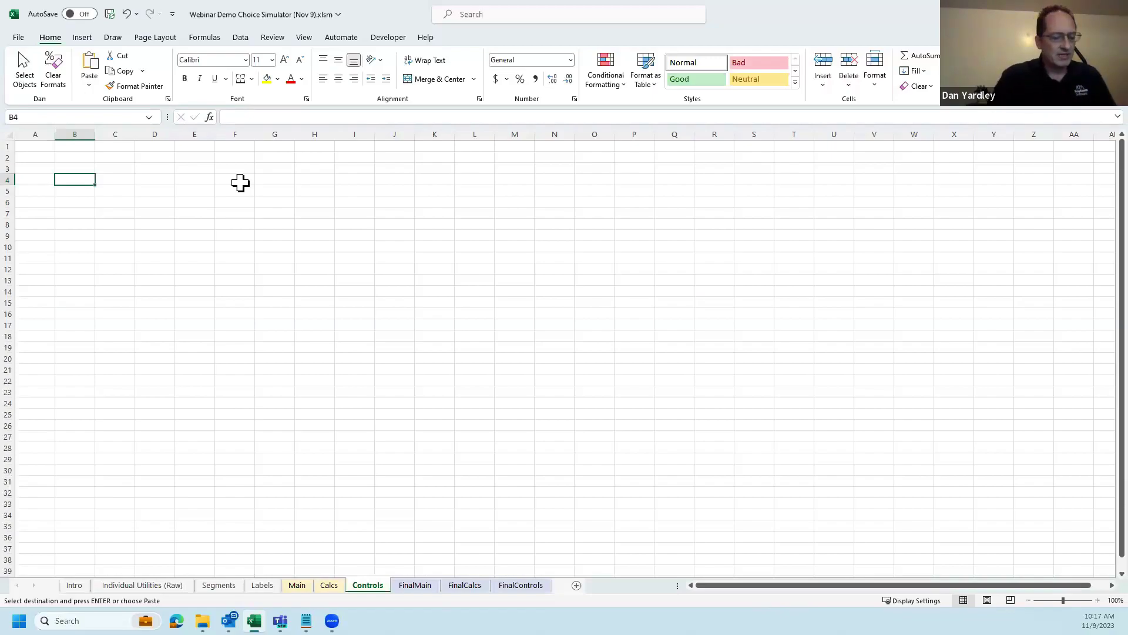
{"action": "key", "text": "alt+e"}
{"action": "key", "text": "s"}
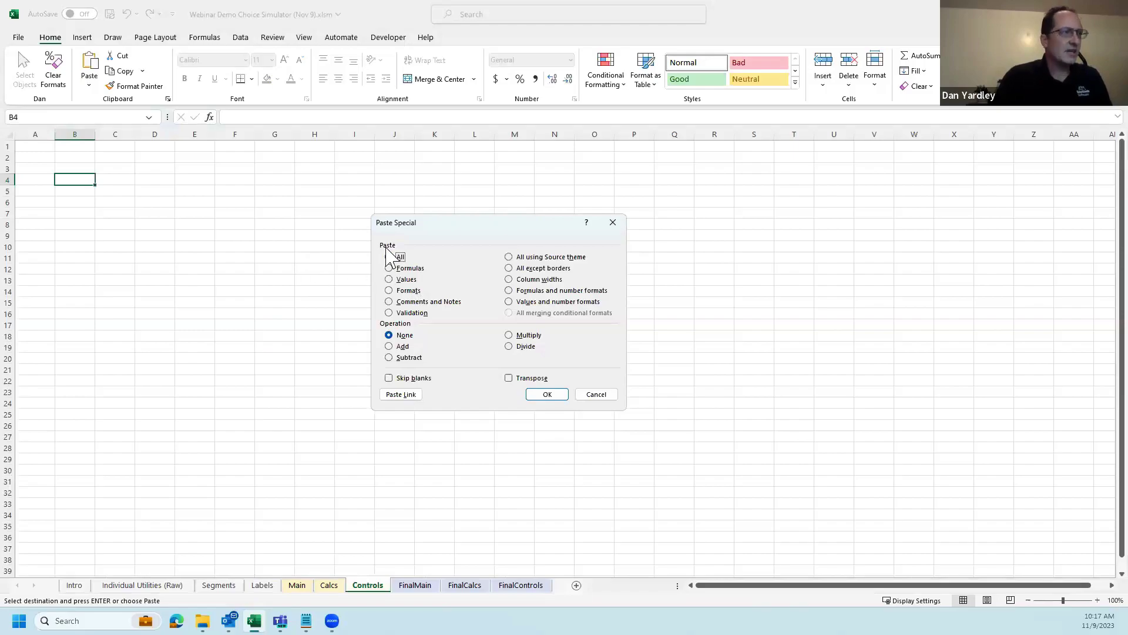
{"action": "key", "text": "e"}
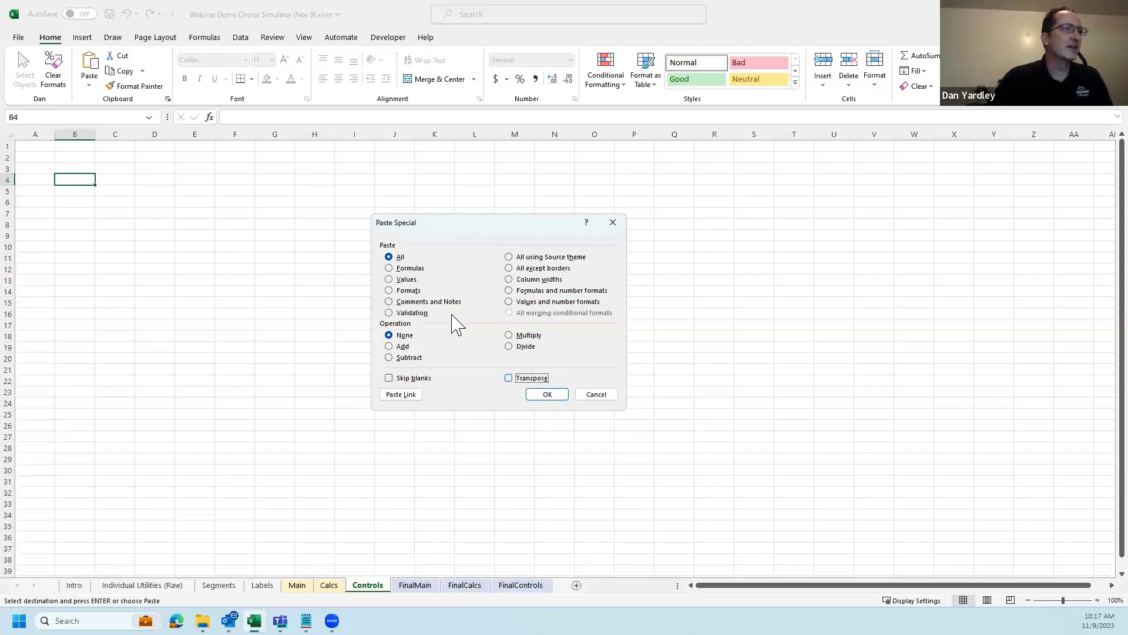
{"action": "key", "text": "e"}
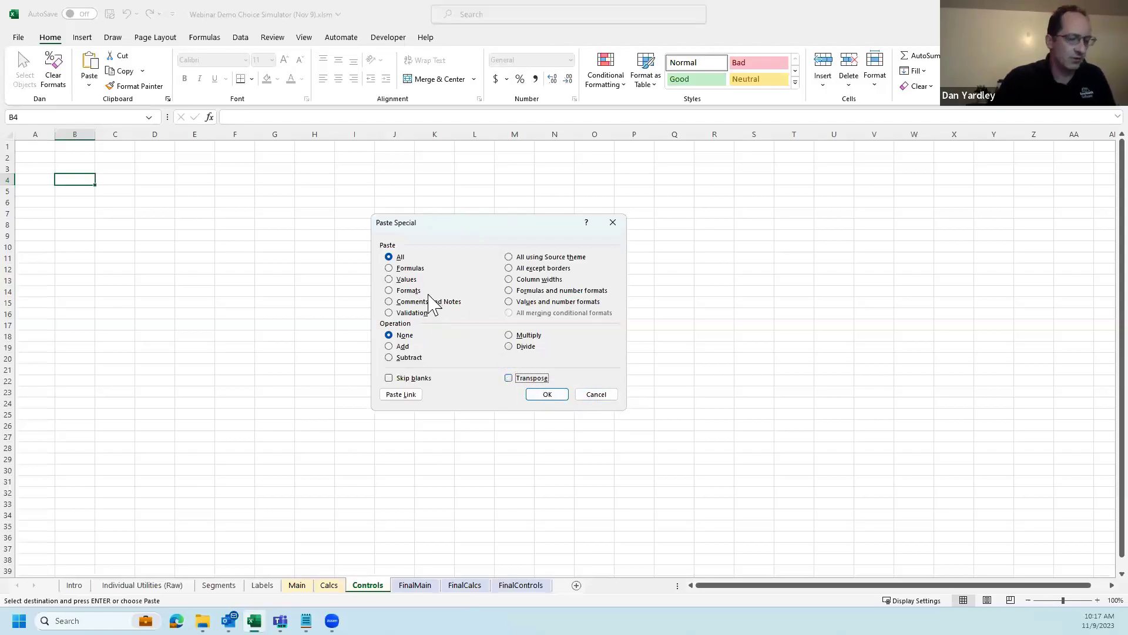
{"action": "left_click", "coordinate": [406, 272]}
{"action": "key", "text": "a"}
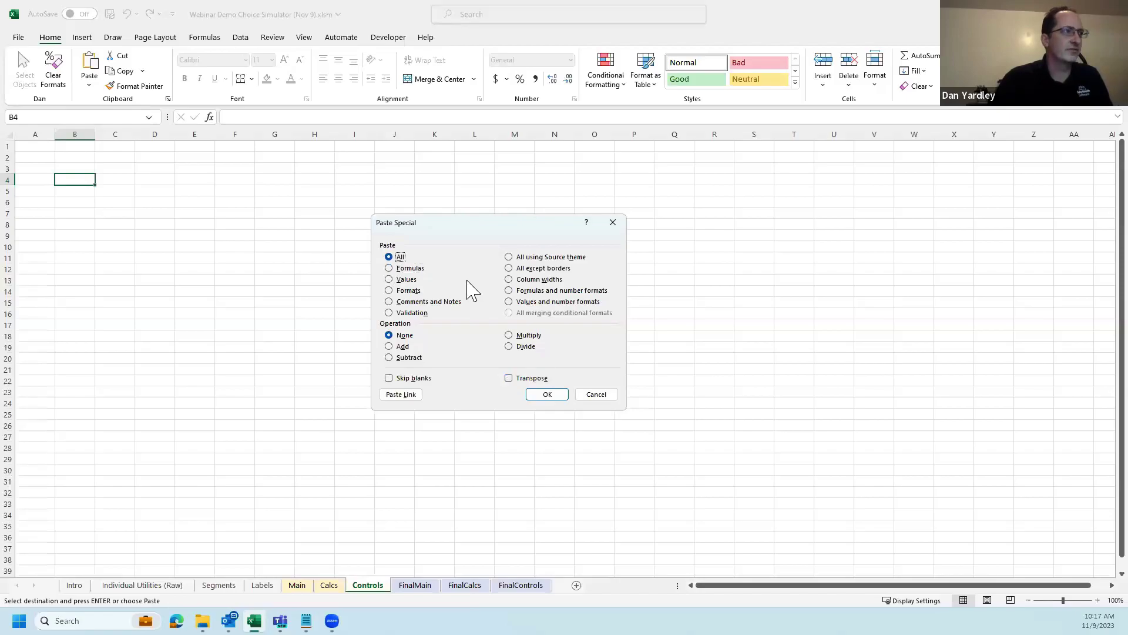
{"action": "key", "text": "v"}
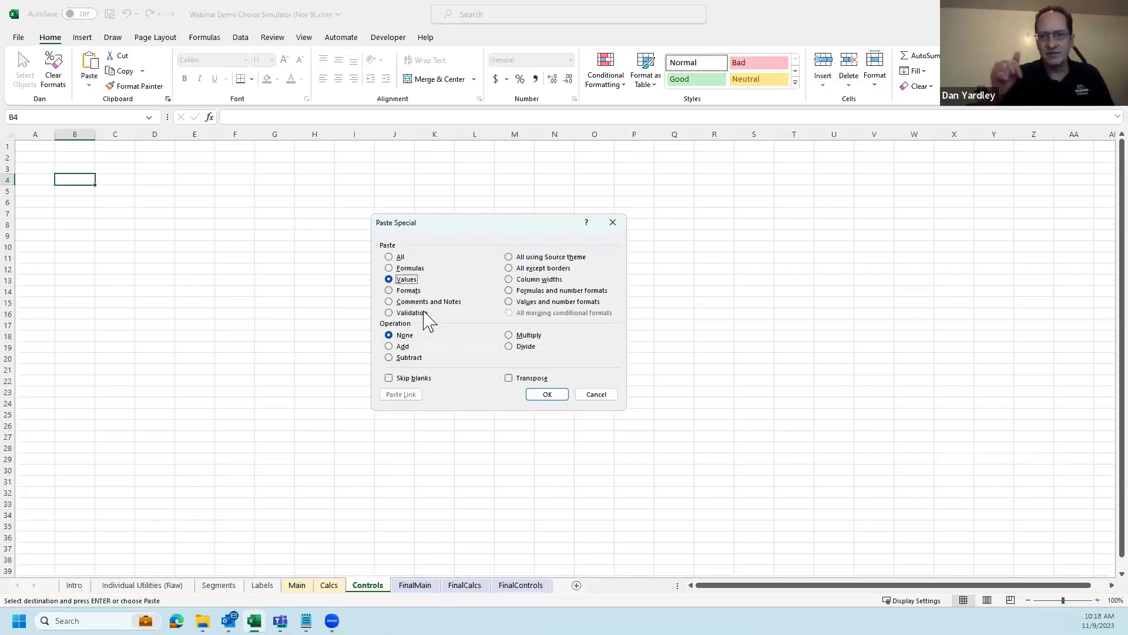
{"action": "key", "text": "a"}
{"action": "key", "text": "e"}
{"action": "key", "text": "Return"}
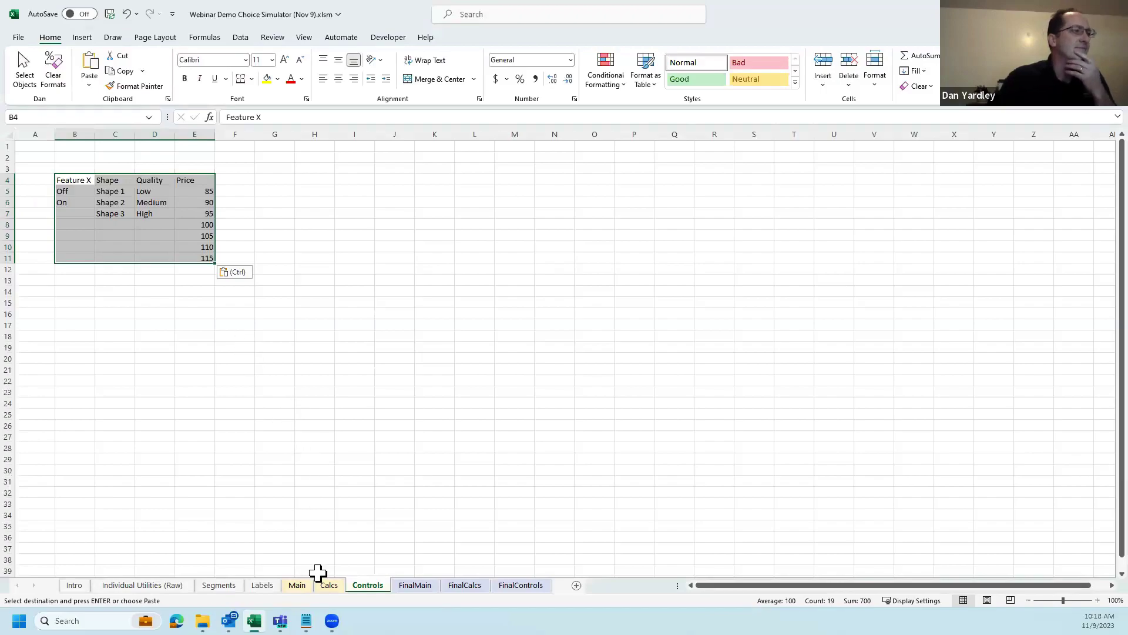
- Add list data validation to cell C4 on Main, with Controls!$B$5:$B$6 as the source
{"action": "left_click", "coordinate": [297, 585]}
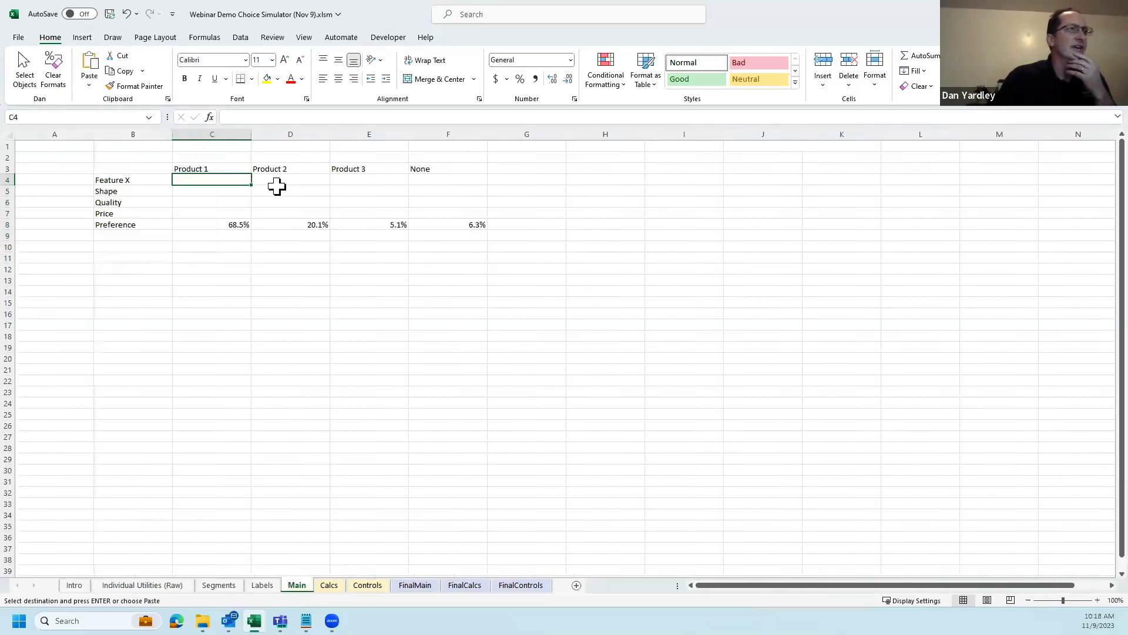
{"action": "left_click", "coordinate": [240, 38]}
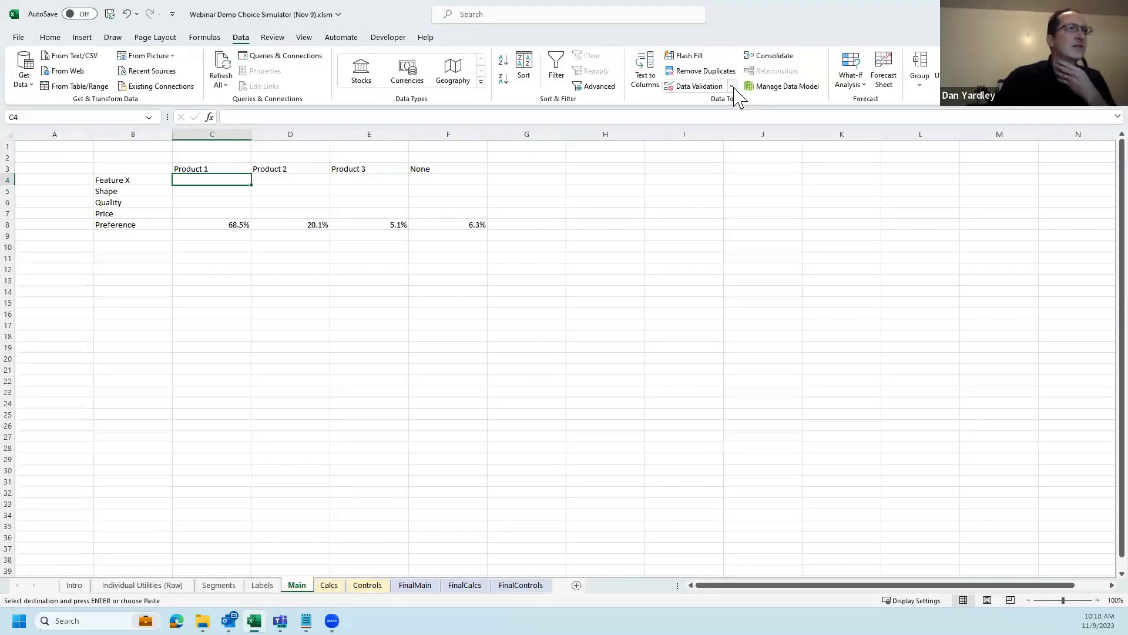
{"action": "left_click", "coordinate": [732, 86]}
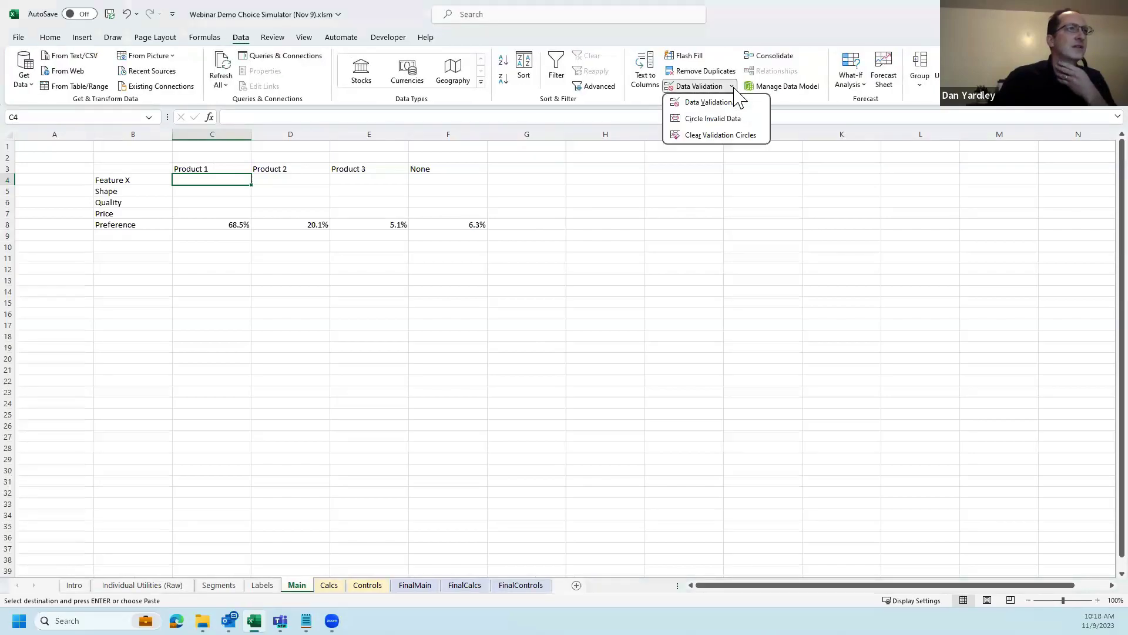
{"action": "left_click", "coordinate": [708, 103]}
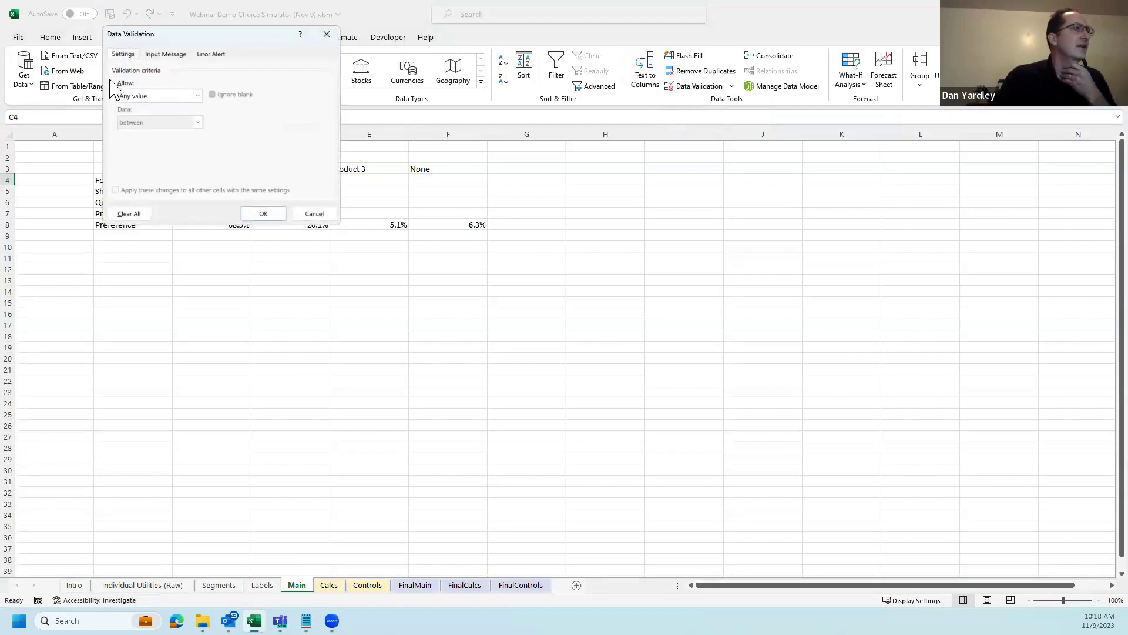
{"action": "left_click", "coordinate": [199, 95]}
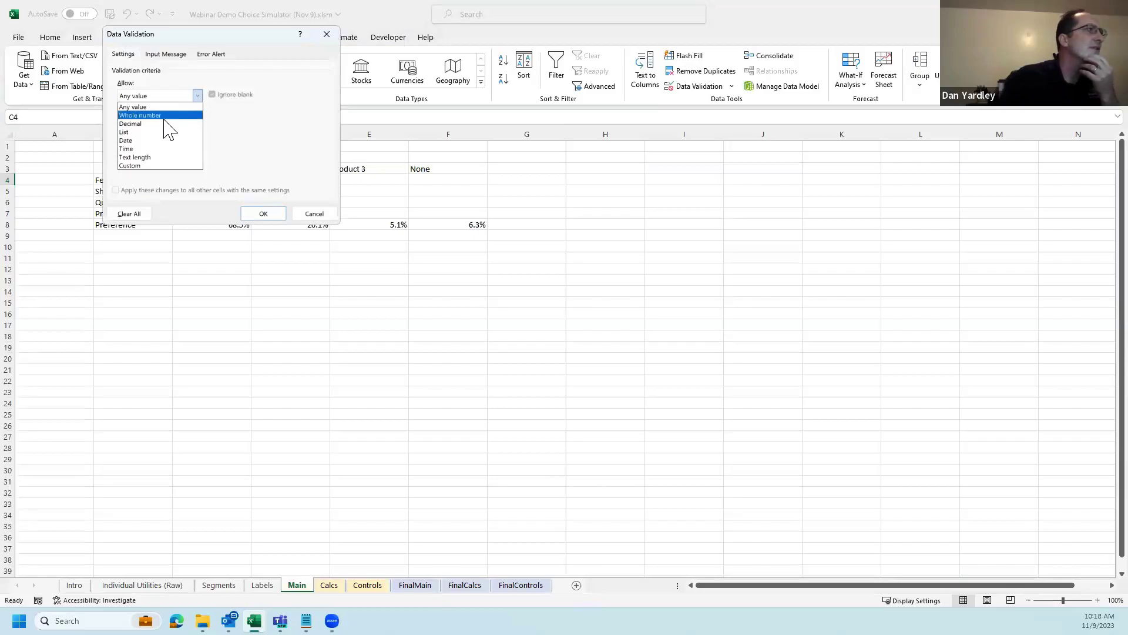
{"action": "left_click", "coordinate": [133, 133]}
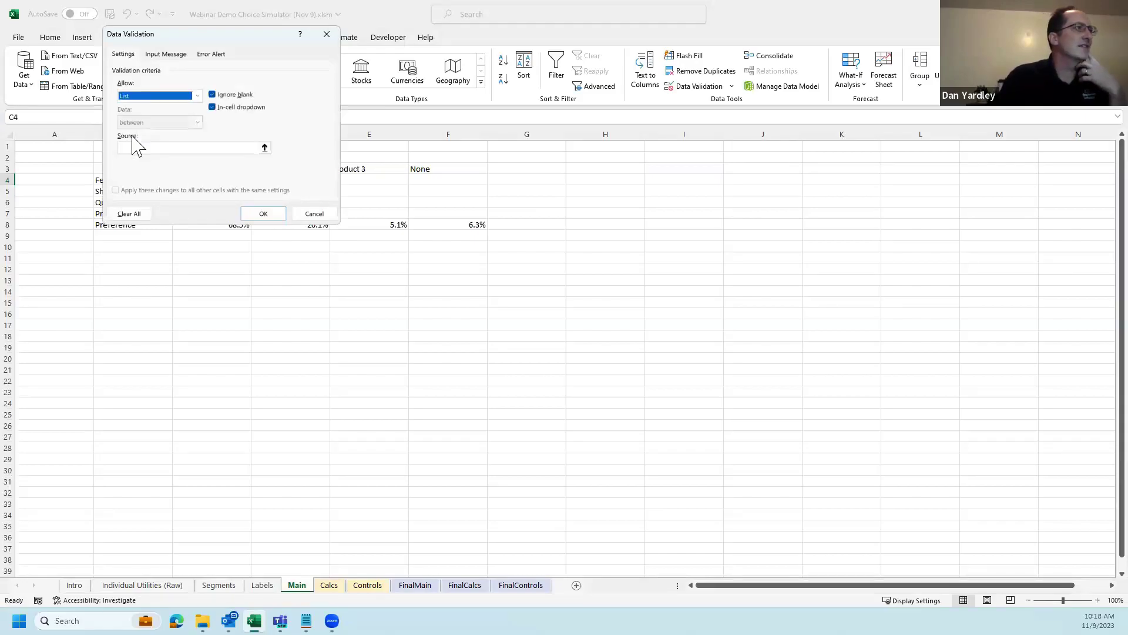
{"action": "left_click", "coordinate": [164, 147]}
{"action": "left_click", "coordinate": [367, 586]}
{"action": "left_click_drag", "start_coordinate": [64, 189], "coordinate": [72, 200]}
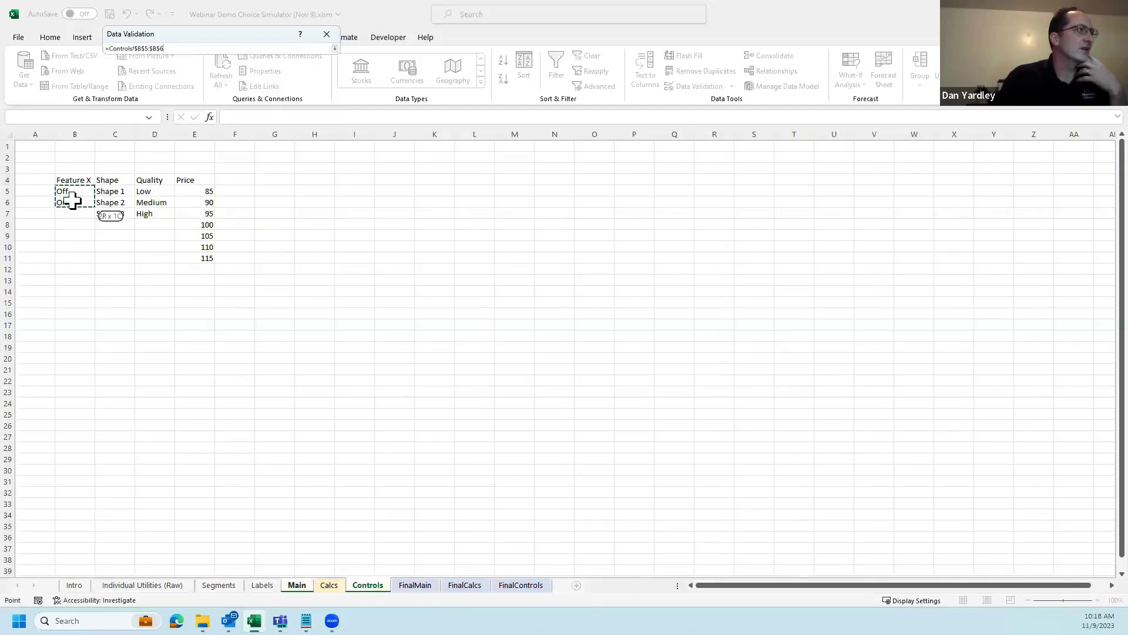
{"action": "left_click", "coordinate": [263, 214]}
- Set Feature X for Product 1 to On using the drop-down list in C4
{"action": "left_click", "coordinate": [194, 280]}
{"action": "left_click", "coordinate": [200, 182]}
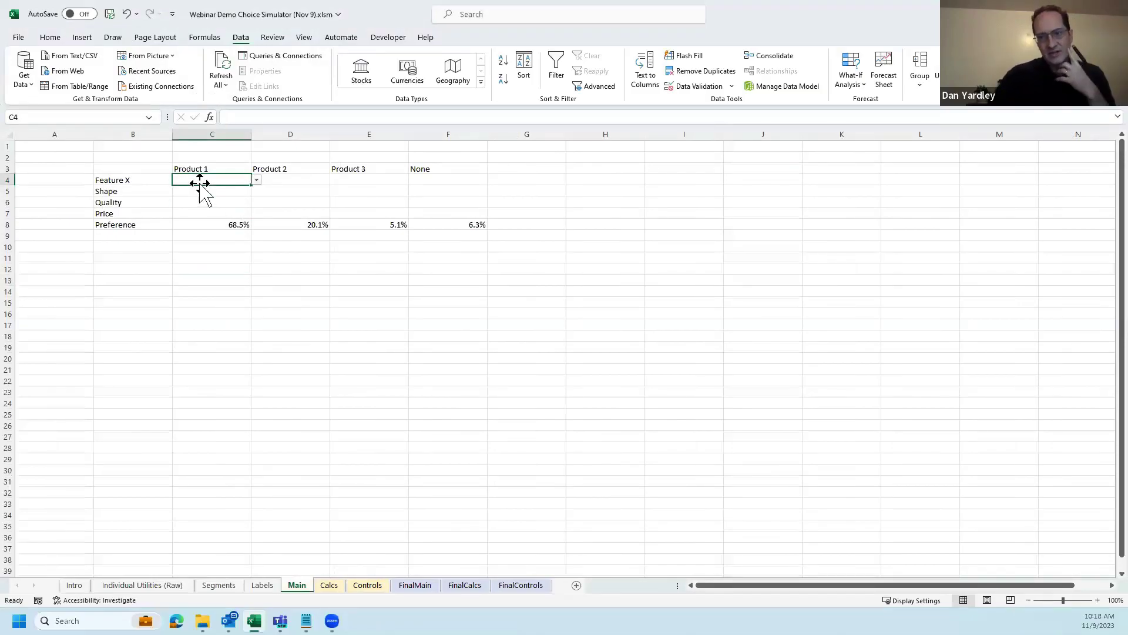
{"action": "left_click", "coordinate": [222, 278]}
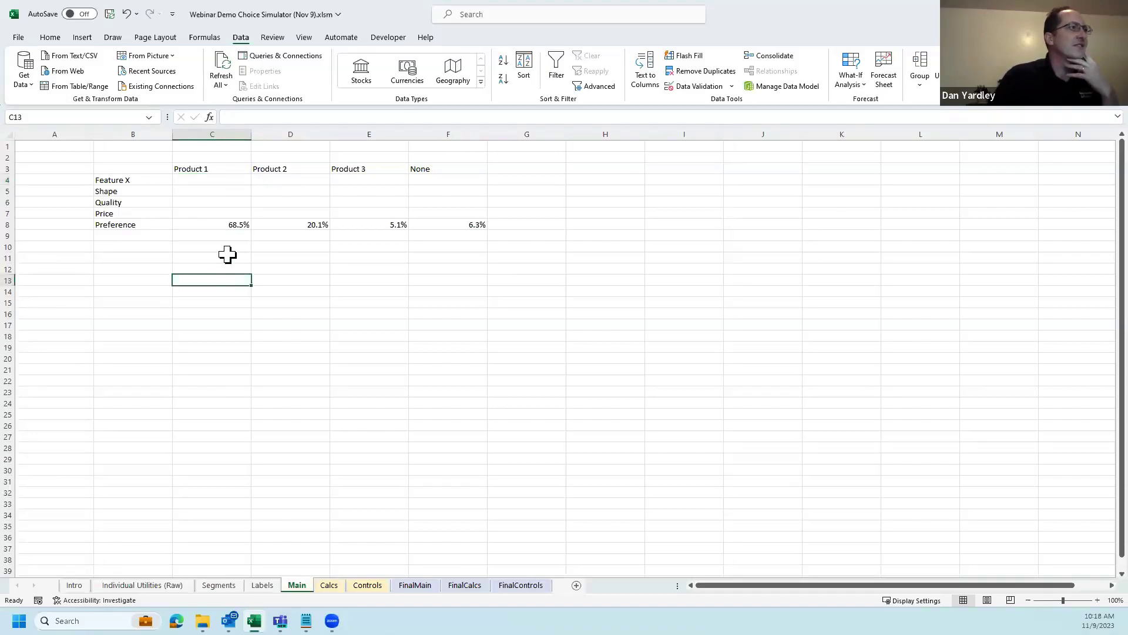
{"action": "left_click", "coordinate": [220, 181]}
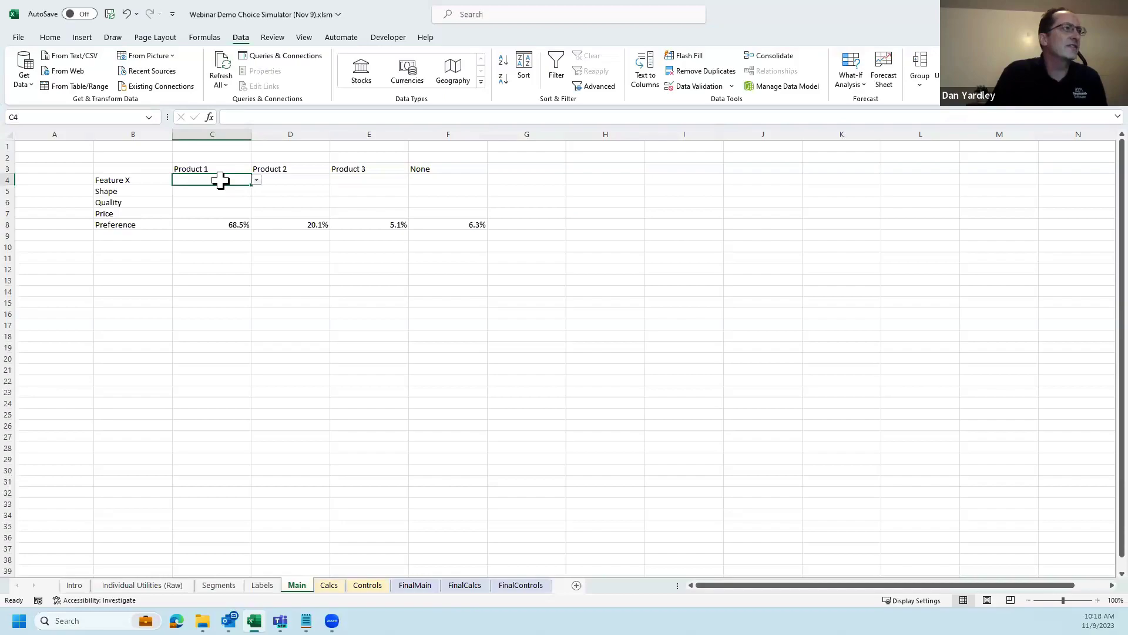
{"action": "left_click", "coordinate": [257, 180]}
{"action": "left_click", "coordinate": [185, 200]}
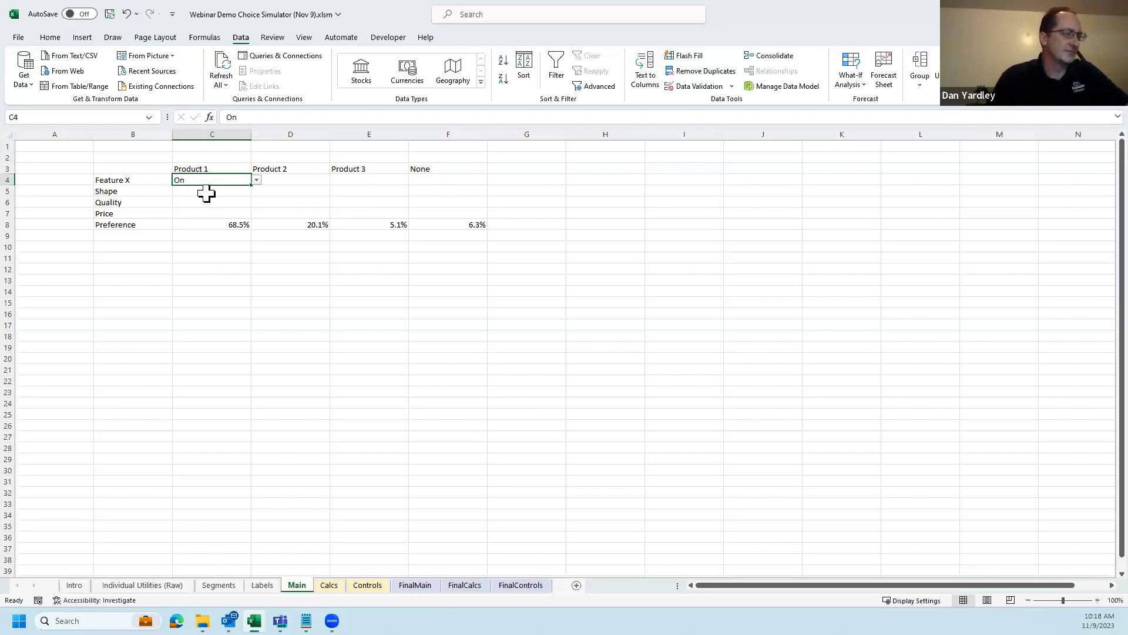
- Copy the Feature X drop-down cell C4 across to D4:E4 for Products 2 and 3
{"action": "key", "text": "ctrl+c"}
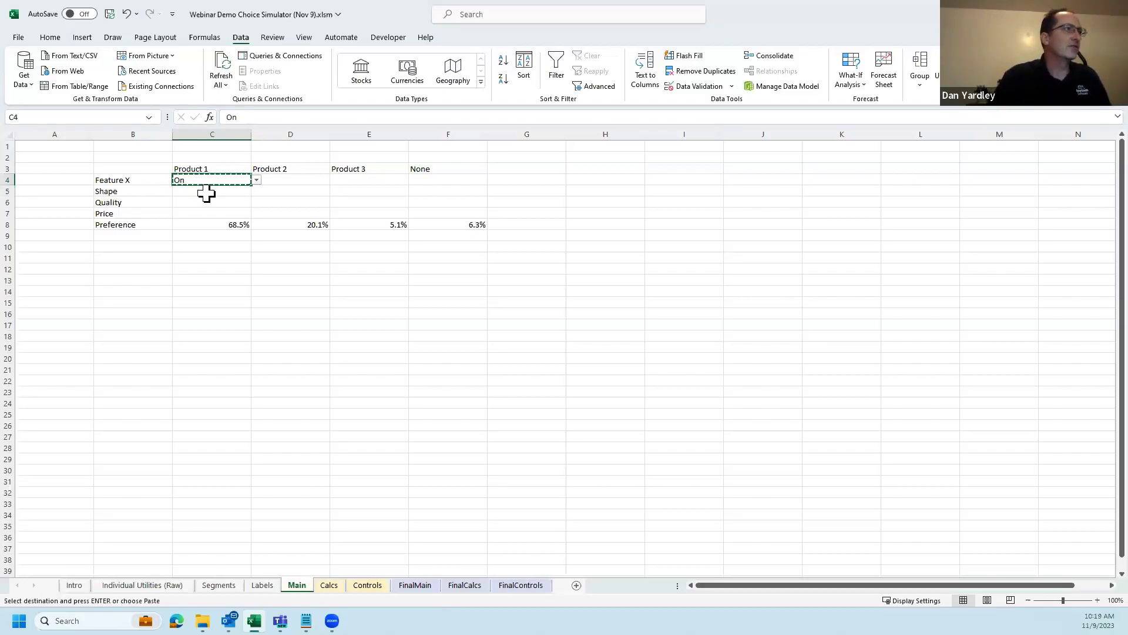
{"action": "key", "text": "shift+Right"}
{"action": "key", "text": "shift+Right"}
{"action": "key", "text": "Return"}
{"action": "key", "text": "Left"}
{"action": "key", "text": "Right"}
{"action": "key", "text": "Right"}
{"action": "key", "text": "Right"}
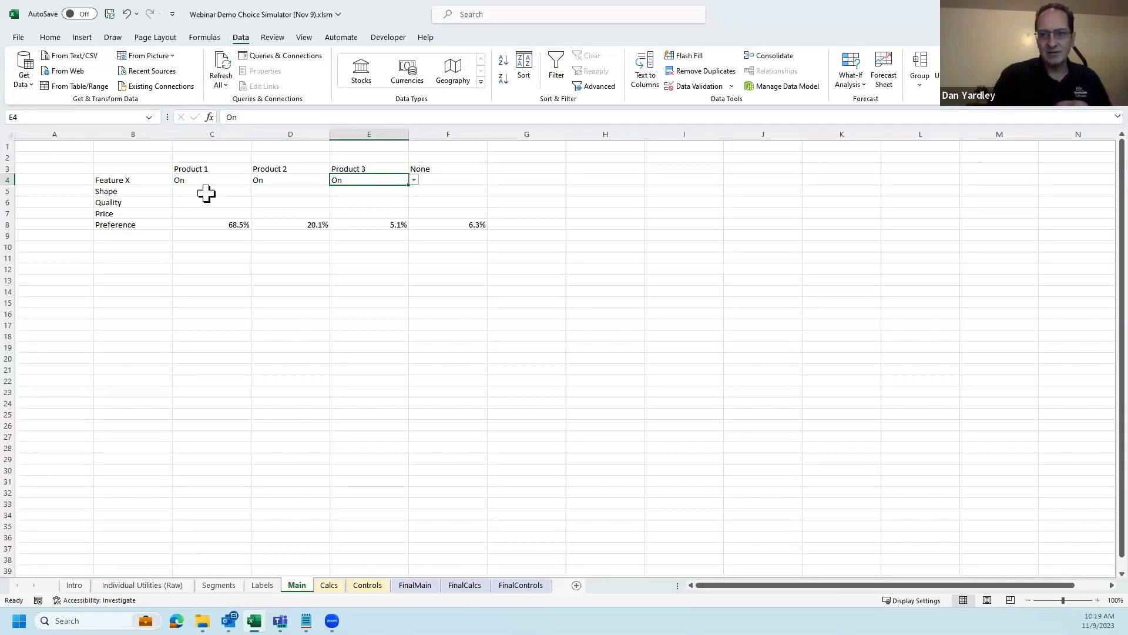
{"action": "key", "text": "Left"}
{"action": "key", "text": "Left"}
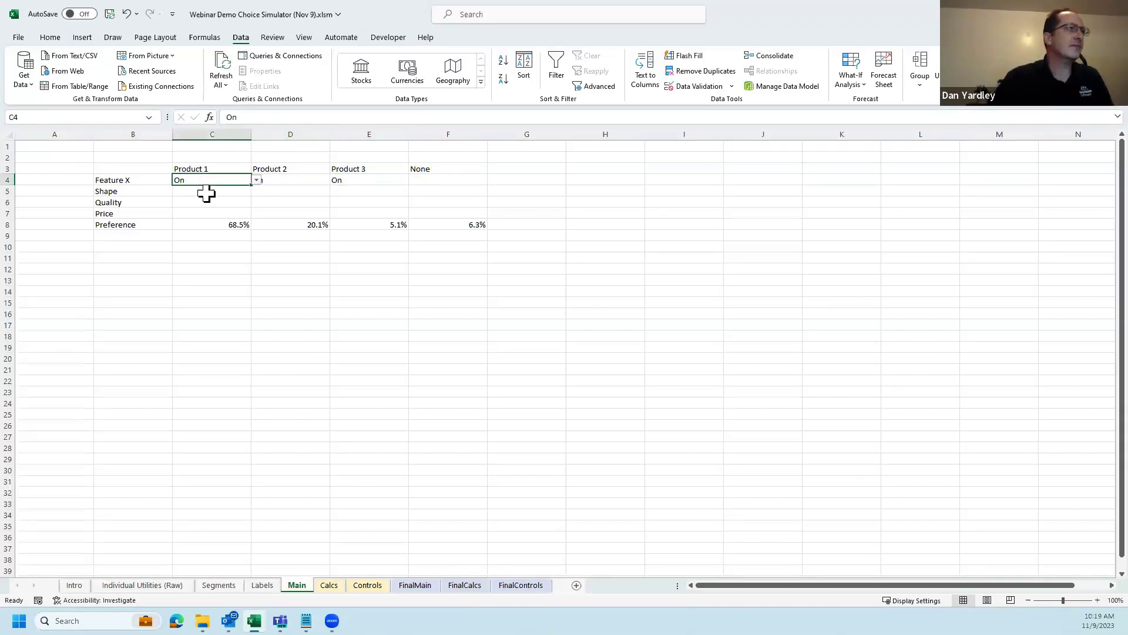
- Try out the Feature X drop-down for Product 1, ending with On selected
{"action": "left_click", "coordinate": [257, 181]}
{"action": "left_click", "coordinate": [233, 200]}
{"action": "left_click", "coordinate": [257, 180]}
{"action": "left_click", "coordinate": [228, 200]}
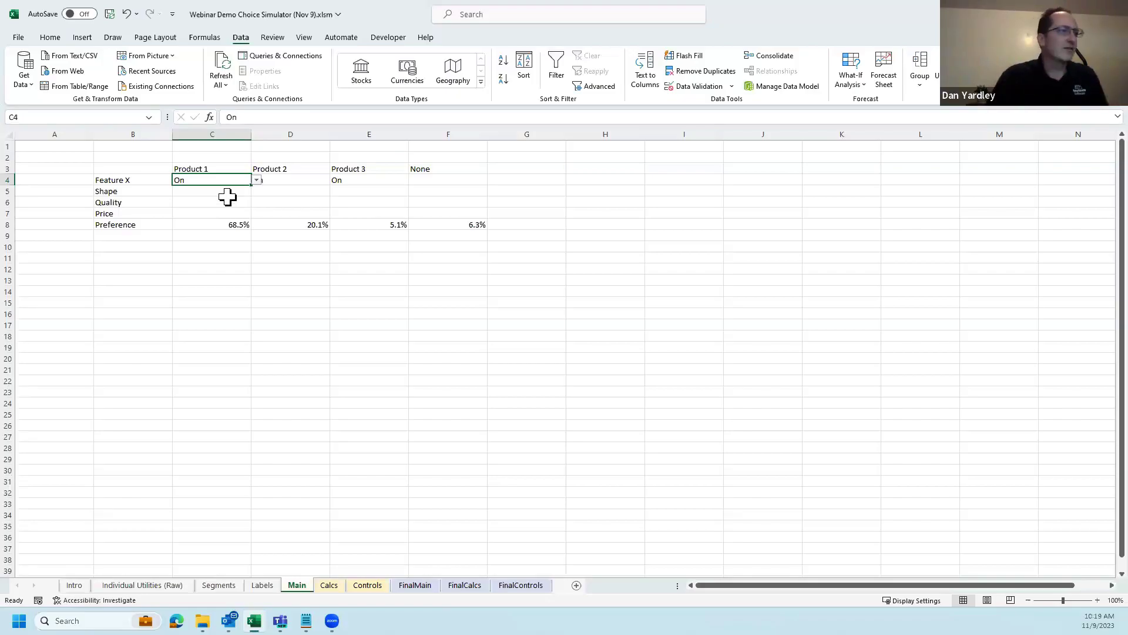
- In Calcs cell B3, write an IF formula that returns 1 when Main!C4 equals Calcs!B8 and 0 otherwise
{"action": "left_click", "coordinate": [329, 586]}
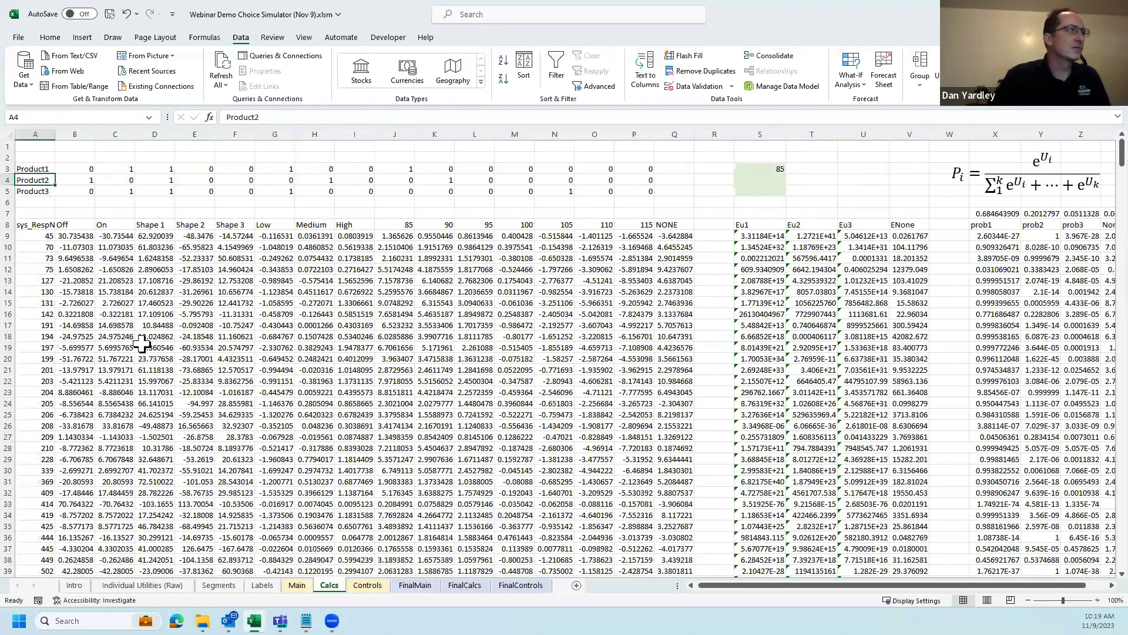
{"action": "key", "text": "ctrl+Home"}
{"action": "key", "text": "Right"}
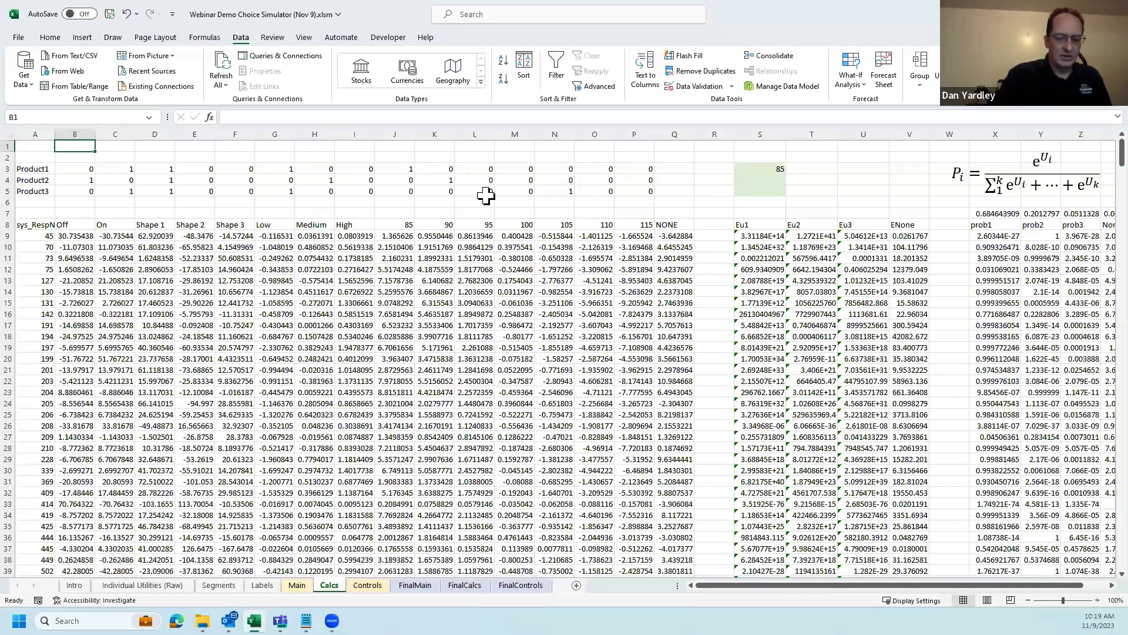
{"action": "key", "text": "Down"}
{"action": "key", "text": "Down"}
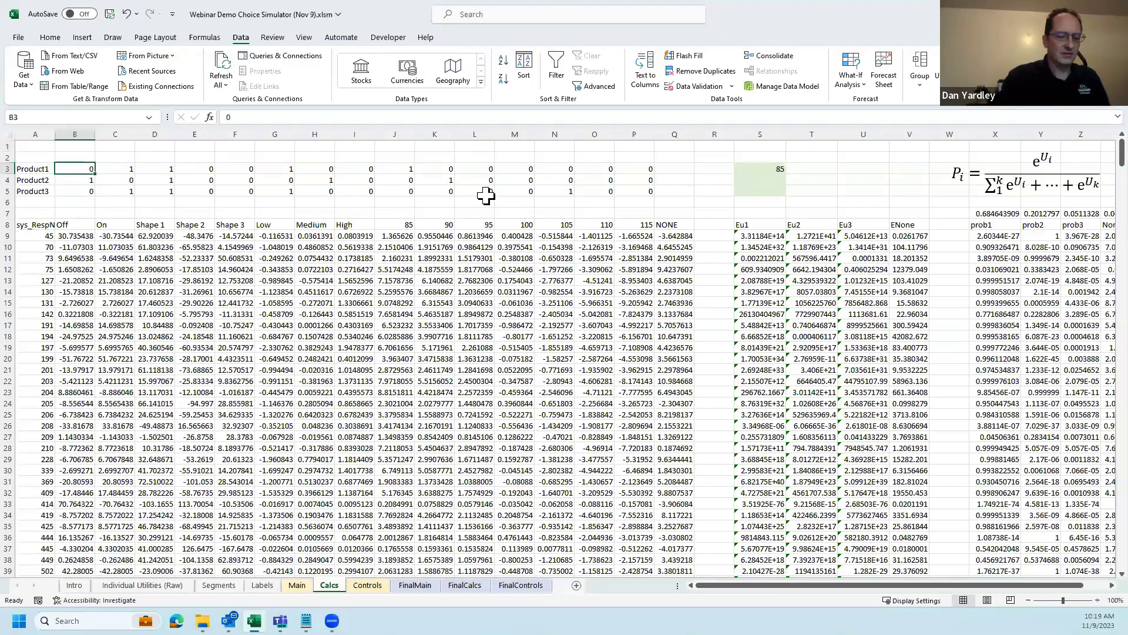
{"action": "type", "text": "=if("}
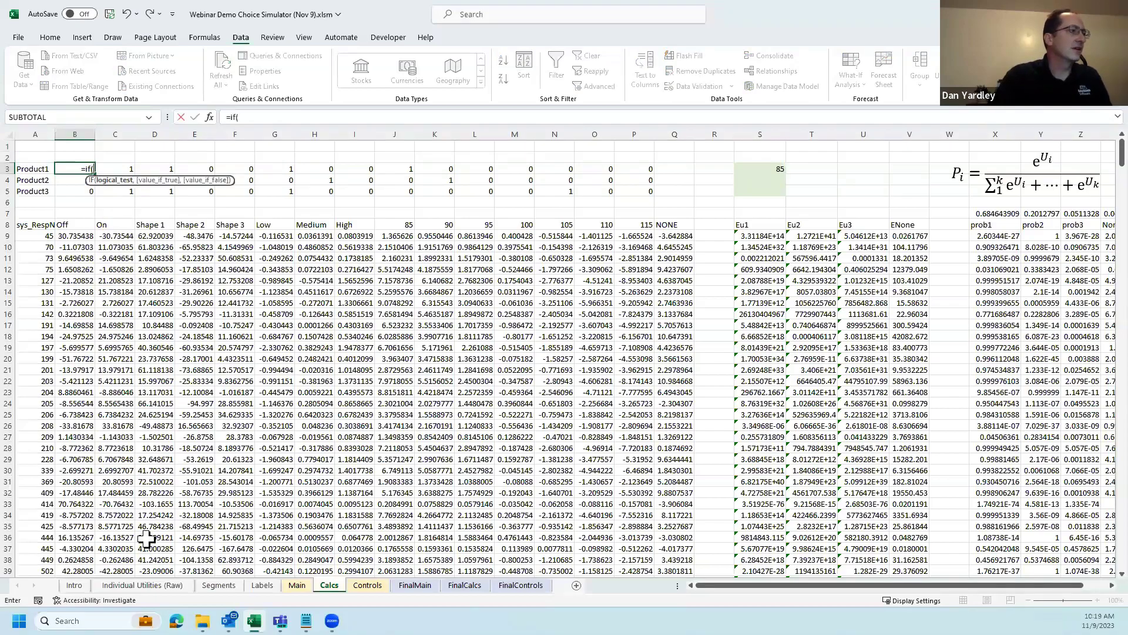
{"action": "left_click", "coordinate": [295, 585]}
{"action": "left_click", "coordinate": [200, 215]}
{"action": "key", "text": "Up"}
{"action": "key", "text": "Up"}
{"action": "key", "text": "Up"}
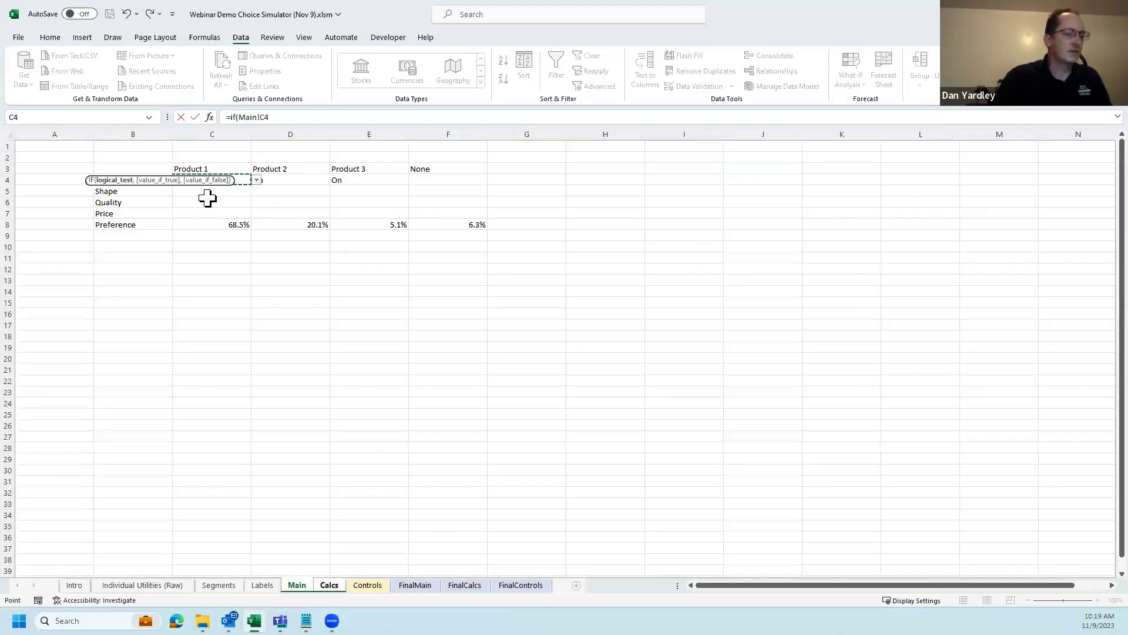
{"action": "type", "text": "="}
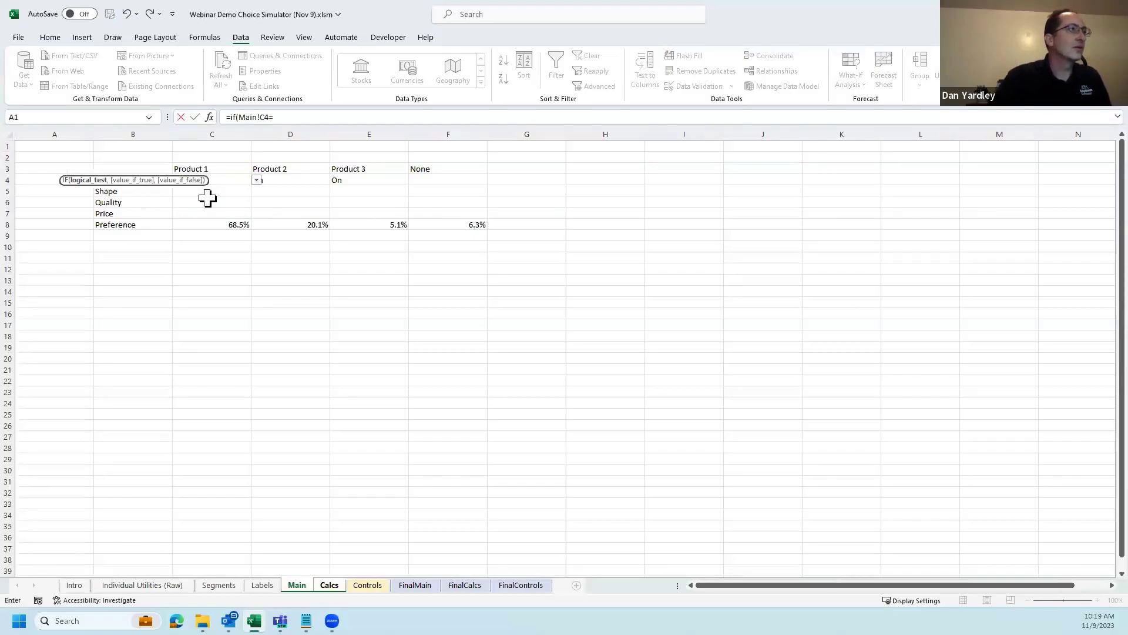
{"action": "left_click", "coordinate": [328, 585]}
{"action": "left_click", "coordinate": [68, 226]}
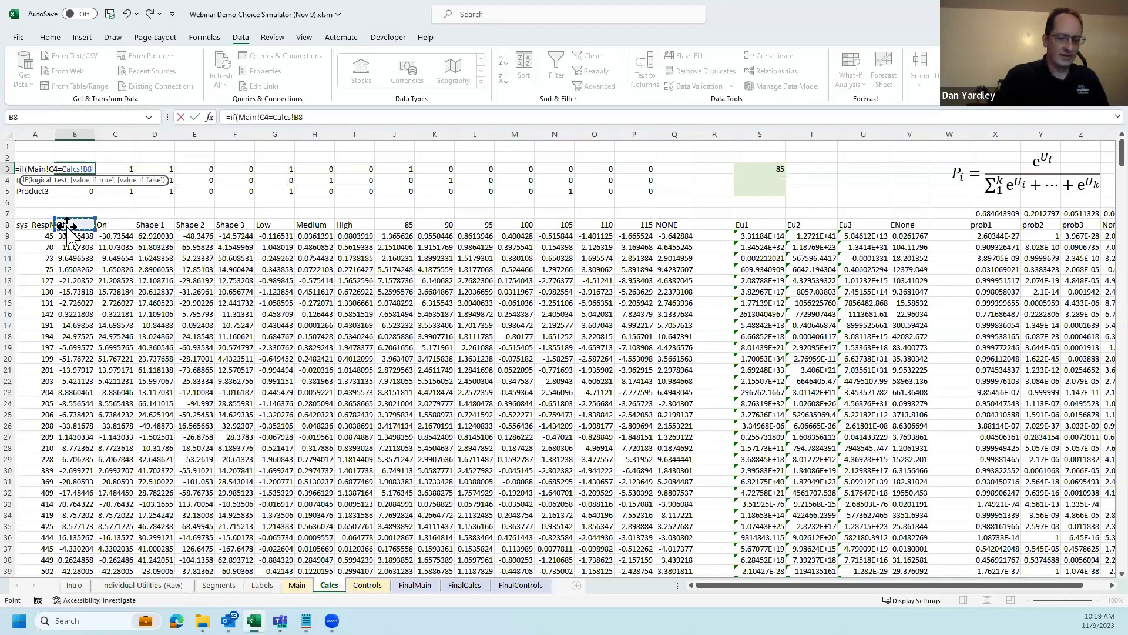
{"action": "type", "text": ",1,0"}
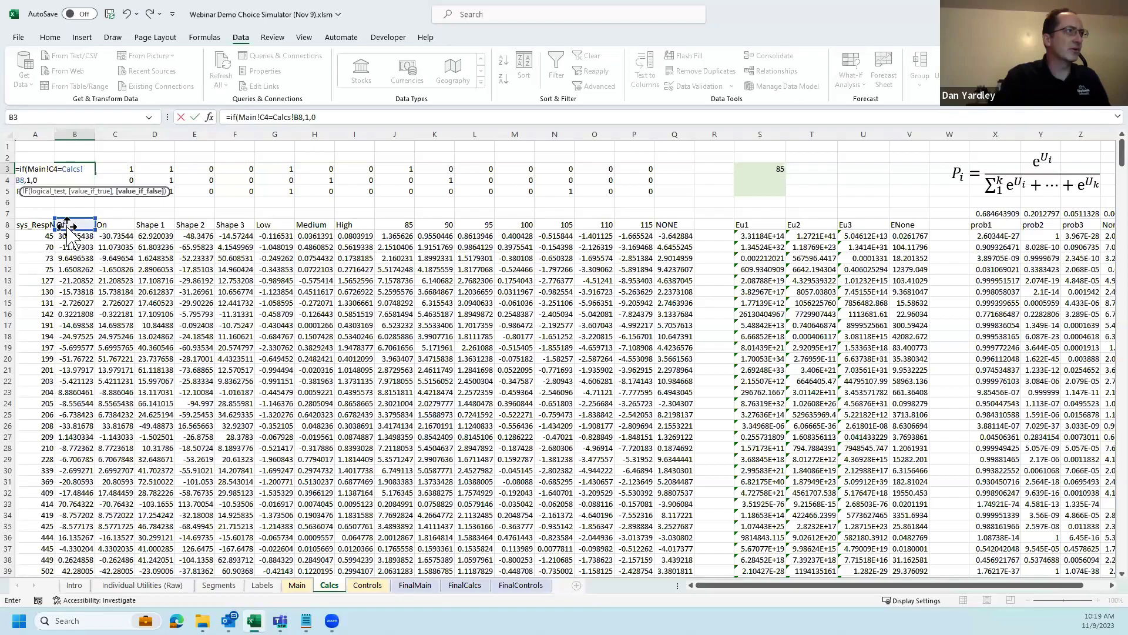
- Lock the column of the Main reference in the B3 formula as $C4 and enter the formula
{"action": "left_click", "coordinate": [261, 117]}
{"action": "type", "text": "$"}
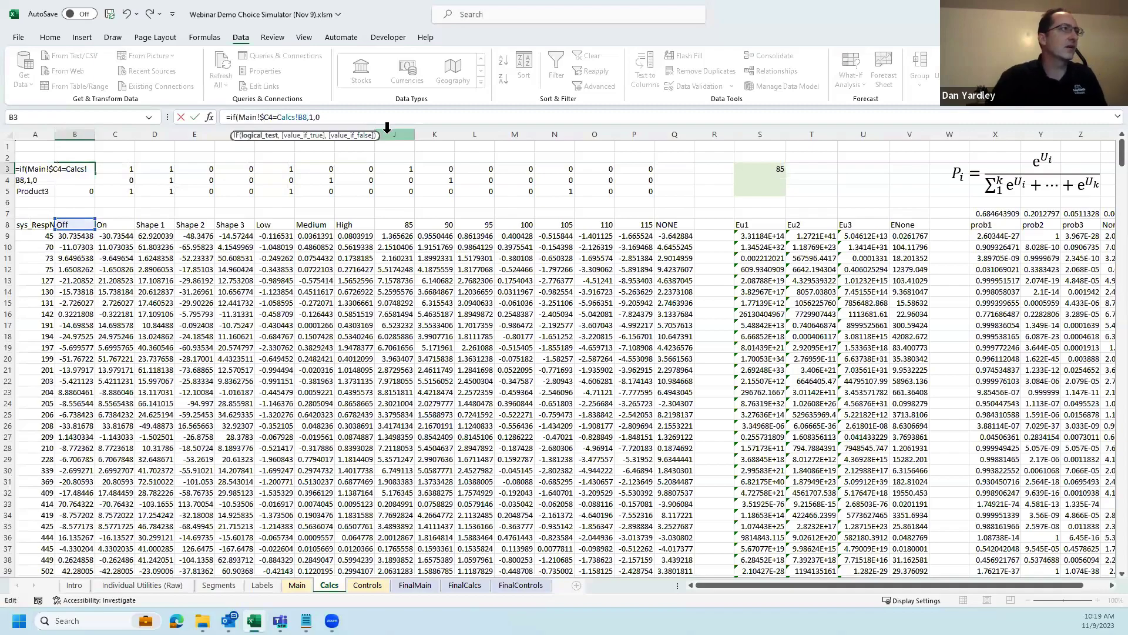
{"action": "key", "text": "ctrl+Return"}
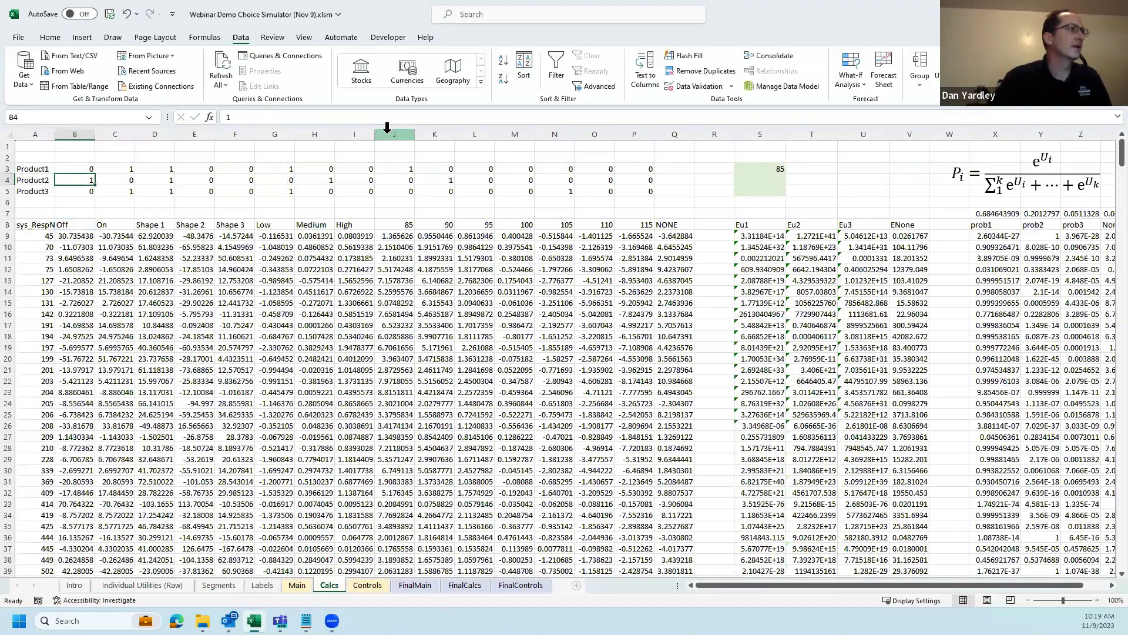
- Copy the Product 1 Feature X formula from Calcs cell B3 to C3
{"action": "key", "text": "ctrl+c"}
{"action": "key", "text": "Right"}
{"action": "key", "text": "ctrl+v"}
{"action": "key", "text": "Escape"}
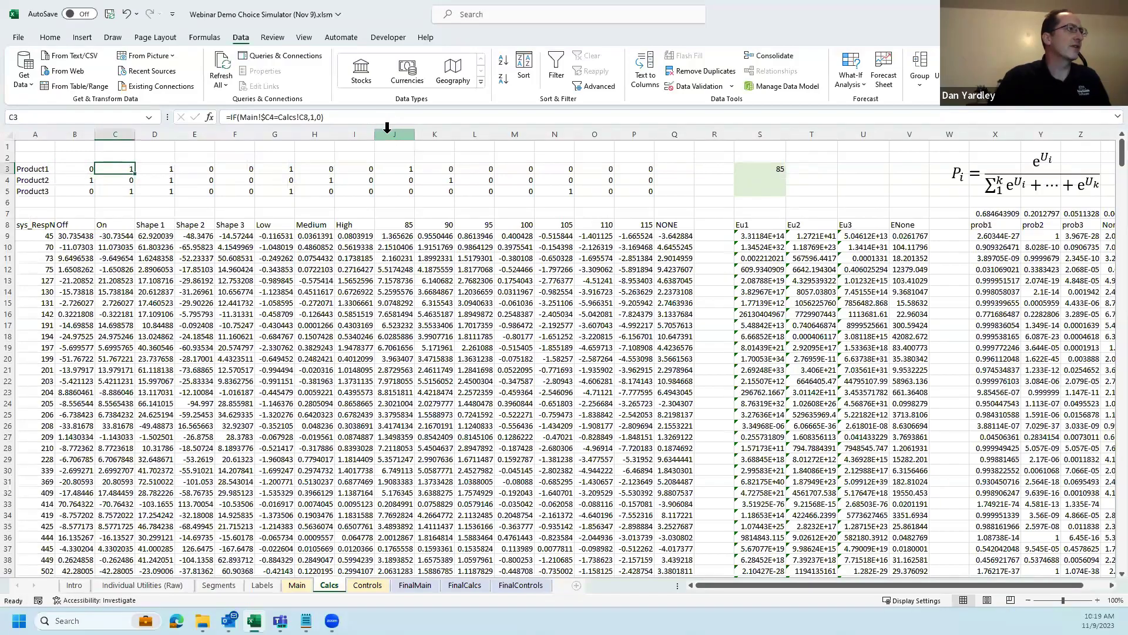
{"action": "key", "text": "Left"}
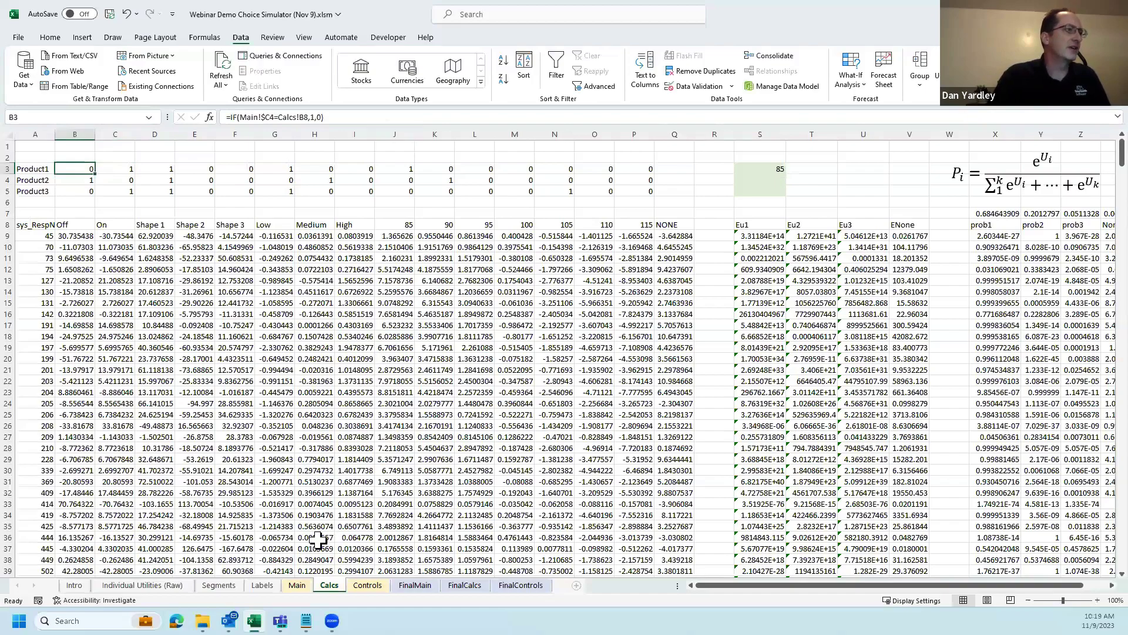
- Compare Product 1's Feature X selection on Main with the Off and On coding formulas in Calcs B3 and C3
{"action": "left_click", "coordinate": [296, 585]}
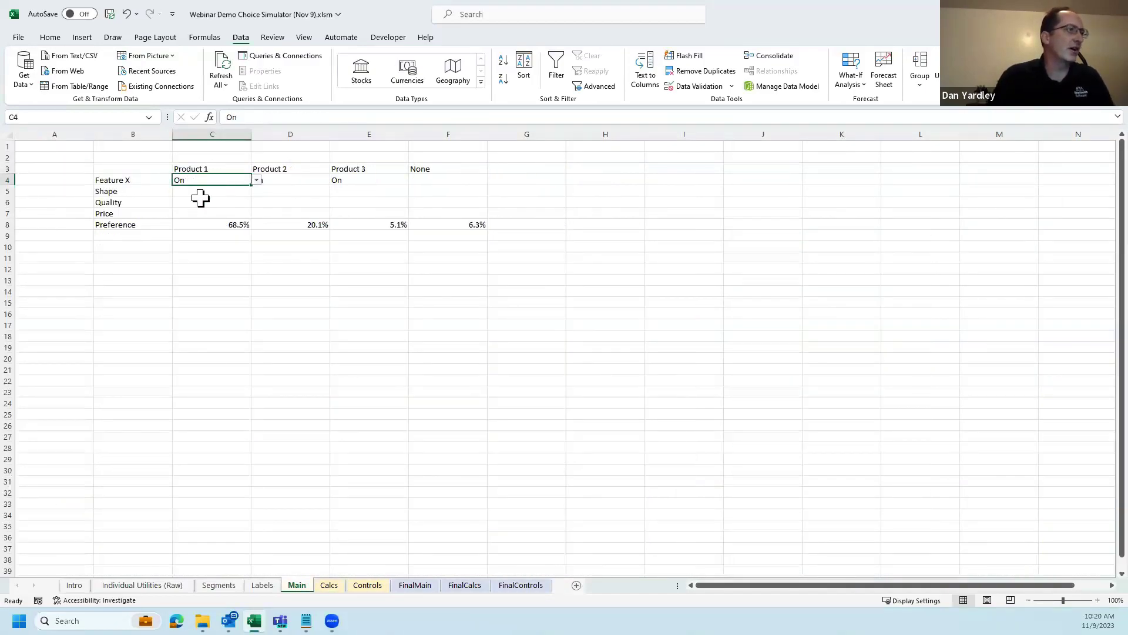
{"action": "left_click", "coordinate": [329, 585]}
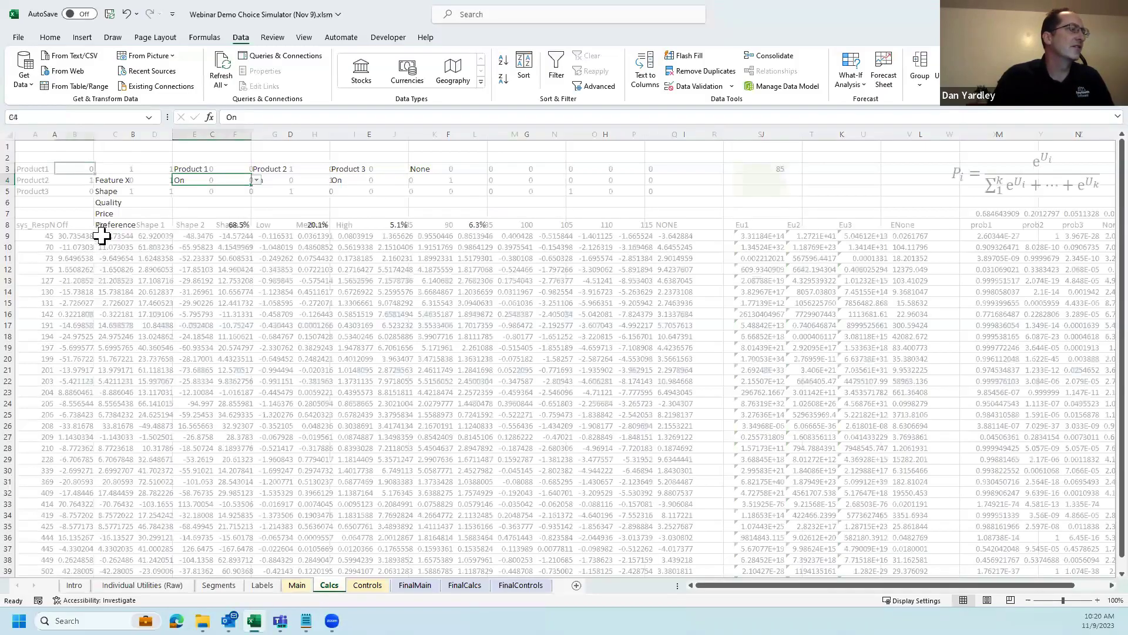
{"action": "left_click", "coordinate": [126, 167]}
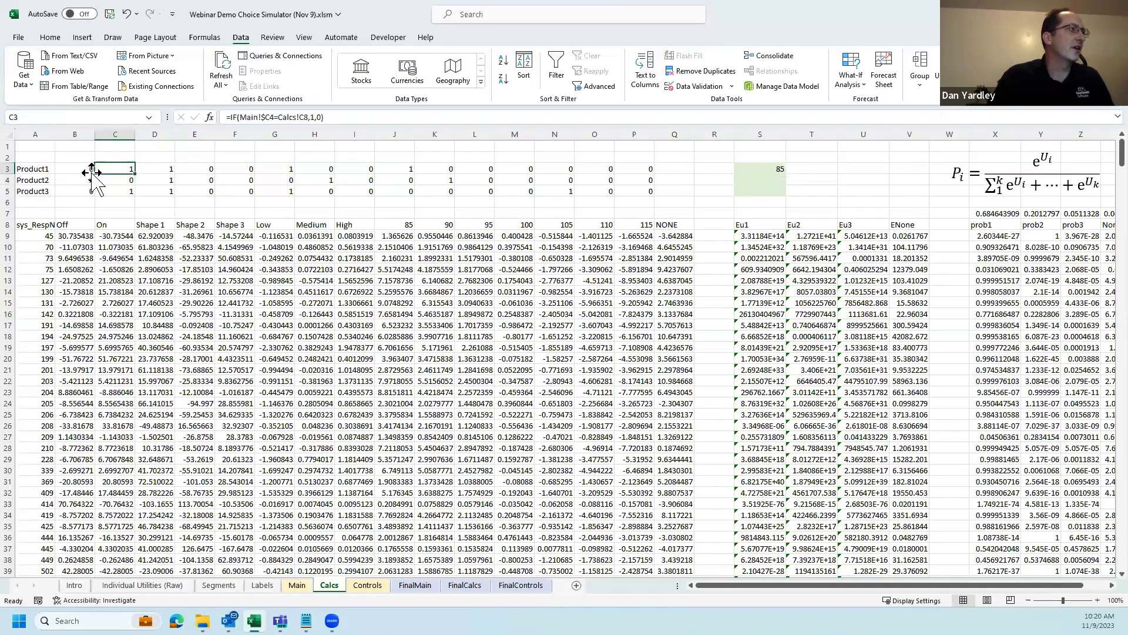
{"action": "left_click", "coordinate": [91, 170]}
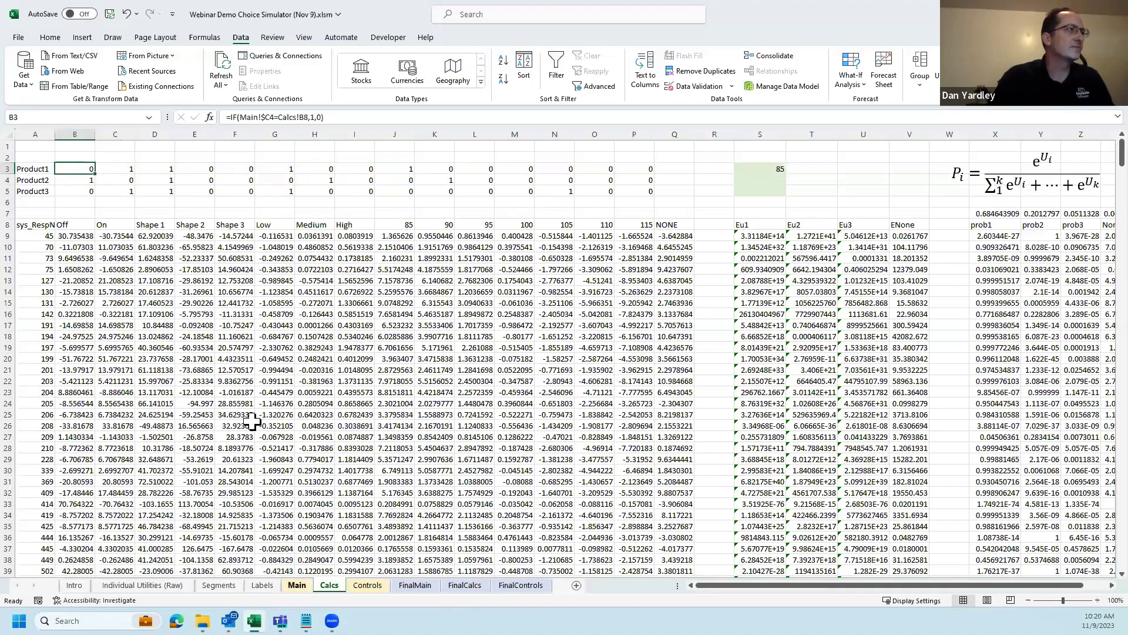
- Test Product 1's Feature X drop-down on Main by switching between Off and On, leaving it on Off
{"action": "key", "text": "ctrl+Page_Up"}
{"action": "left_click", "coordinate": [257, 180]}
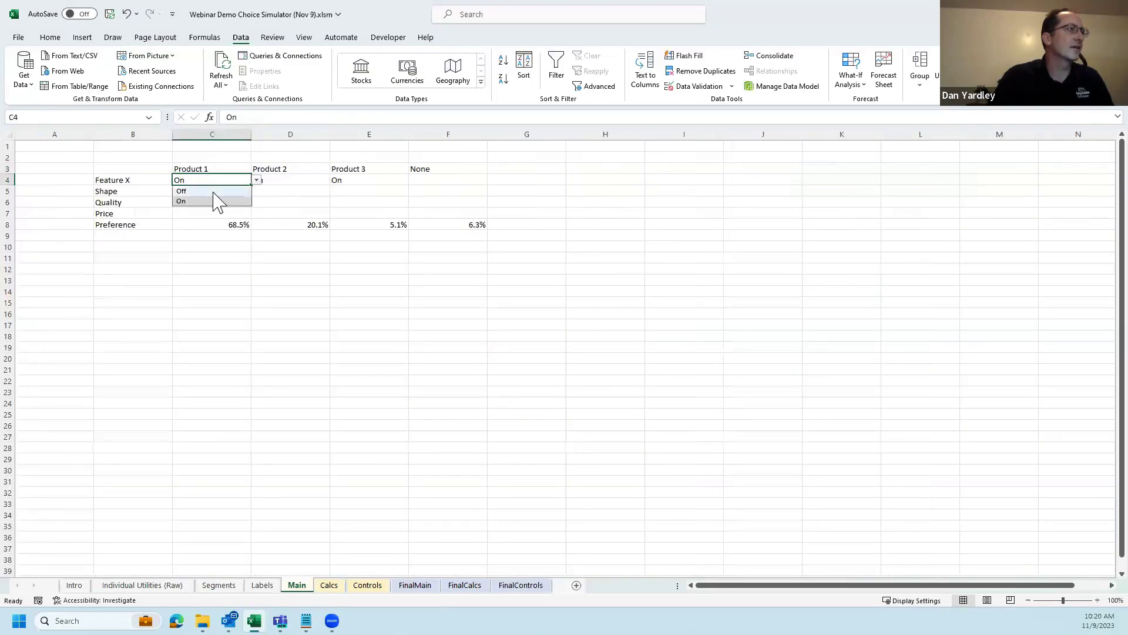
{"action": "left_click", "coordinate": [214, 191]}
{"action": "left_click", "coordinate": [257, 179]}
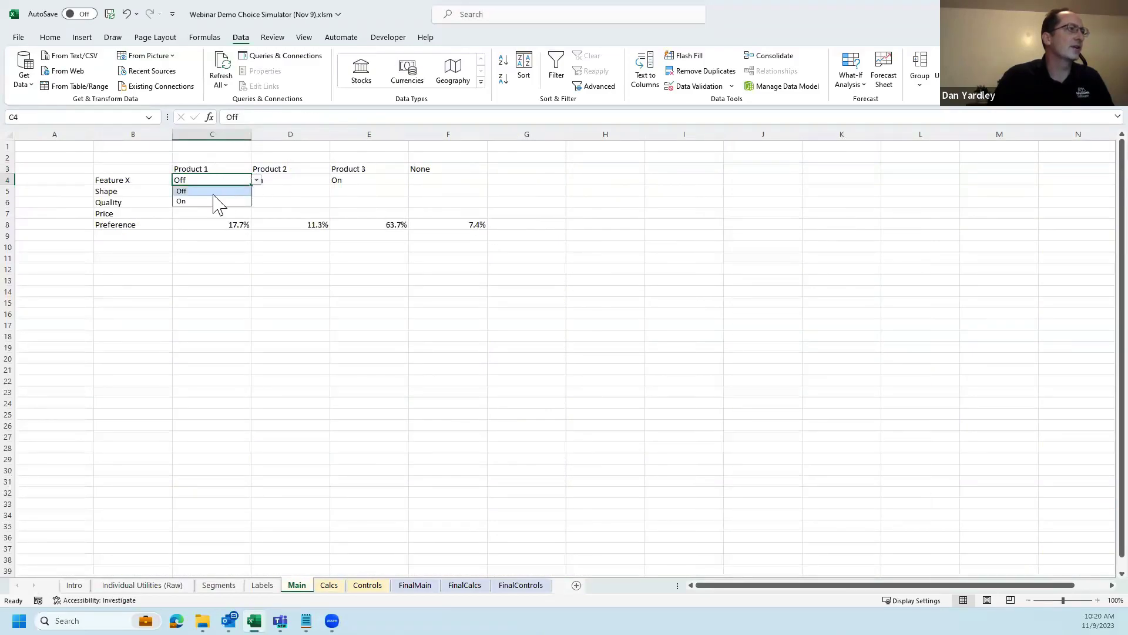
{"action": "left_click", "coordinate": [207, 201]}
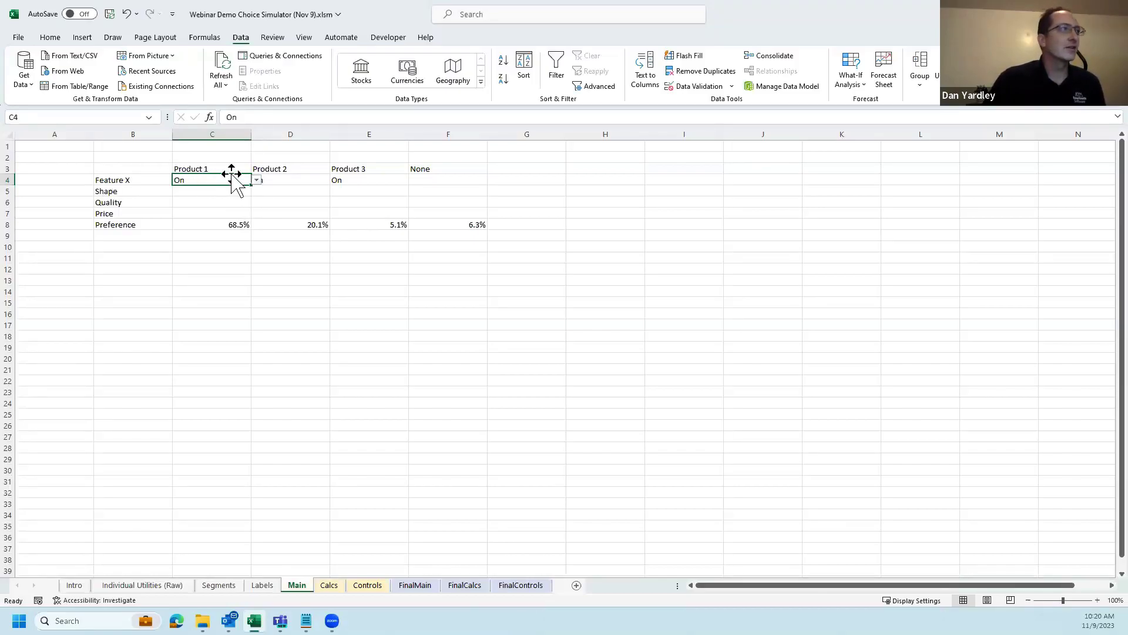
{"action": "left_click", "coordinate": [256, 180]}
{"action": "left_click", "coordinate": [210, 201]}
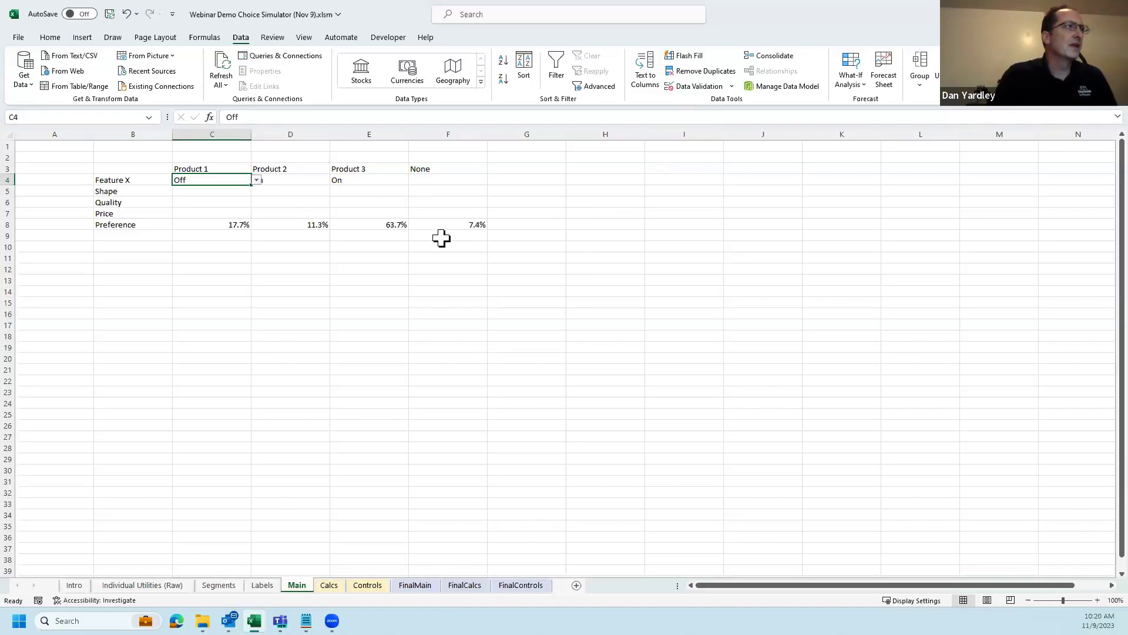
- Make all rows on the Main sheet nearly twice as tall to make room for combo box form controls
{"action": "left_click", "coordinate": [282, 183]}
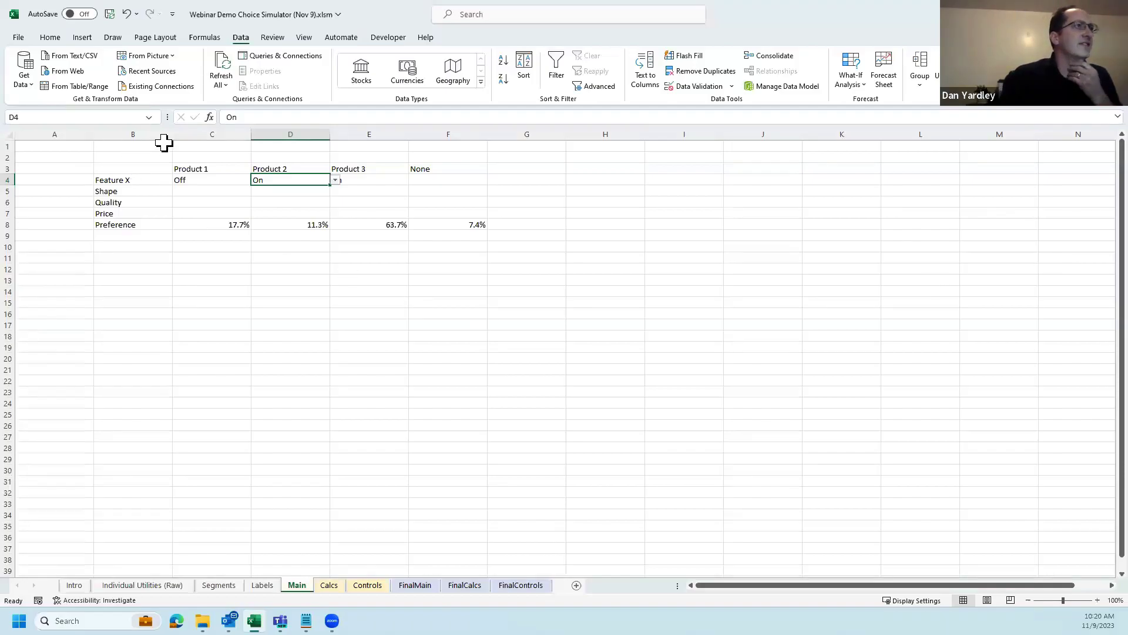
{"action": "left_click", "coordinate": [389, 38]}
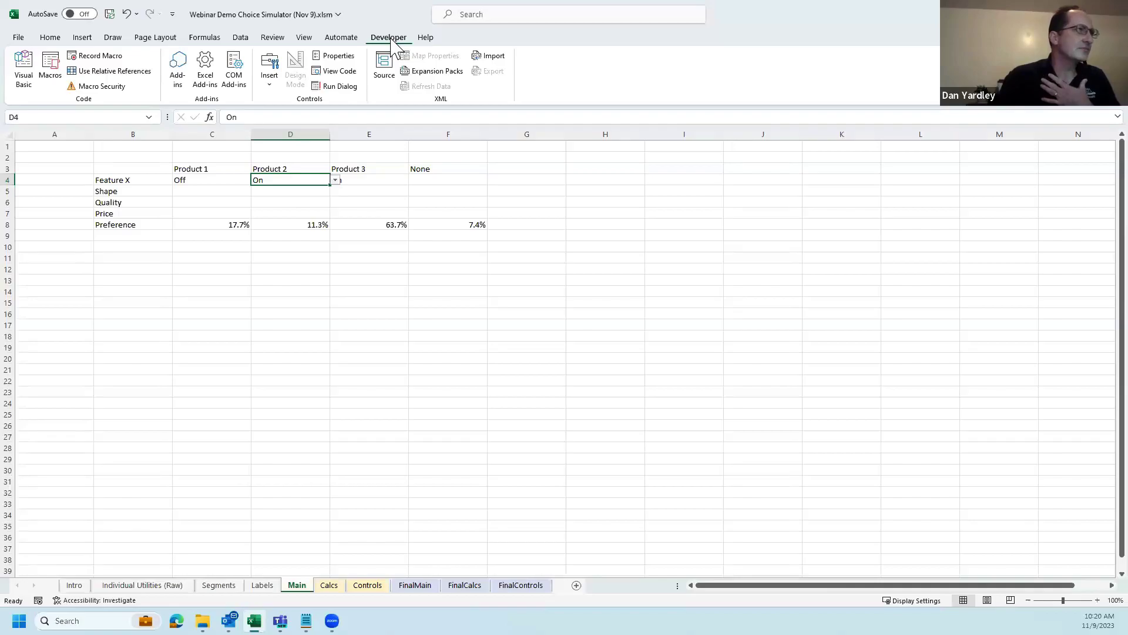
{"action": "left_click", "coordinate": [269, 89]}
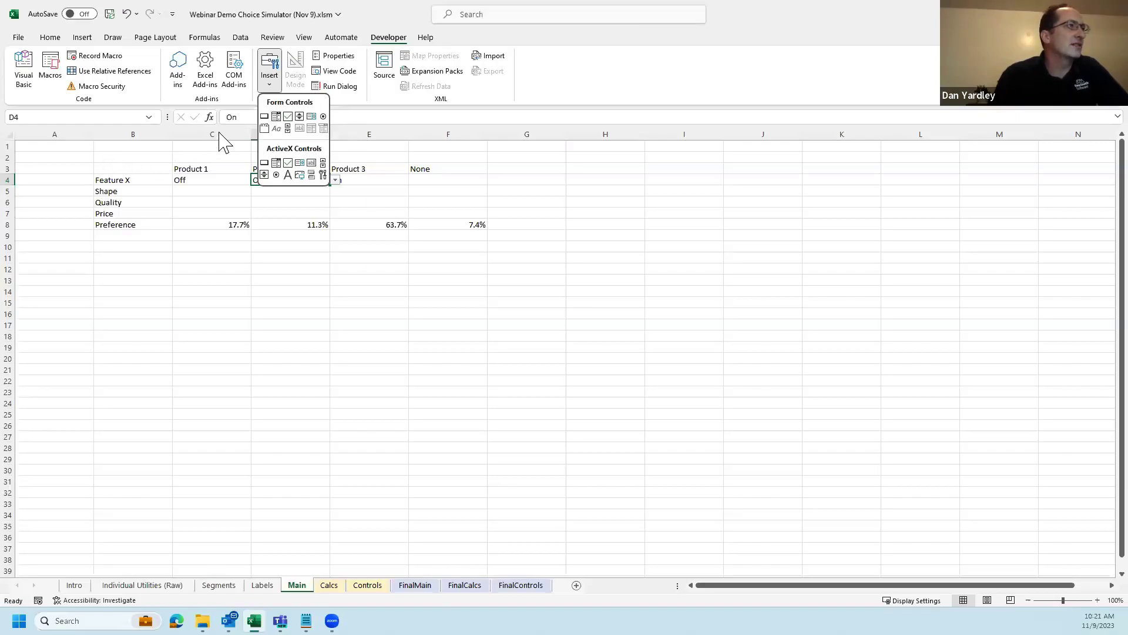
{"action": "left_click", "coordinate": [276, 116]}
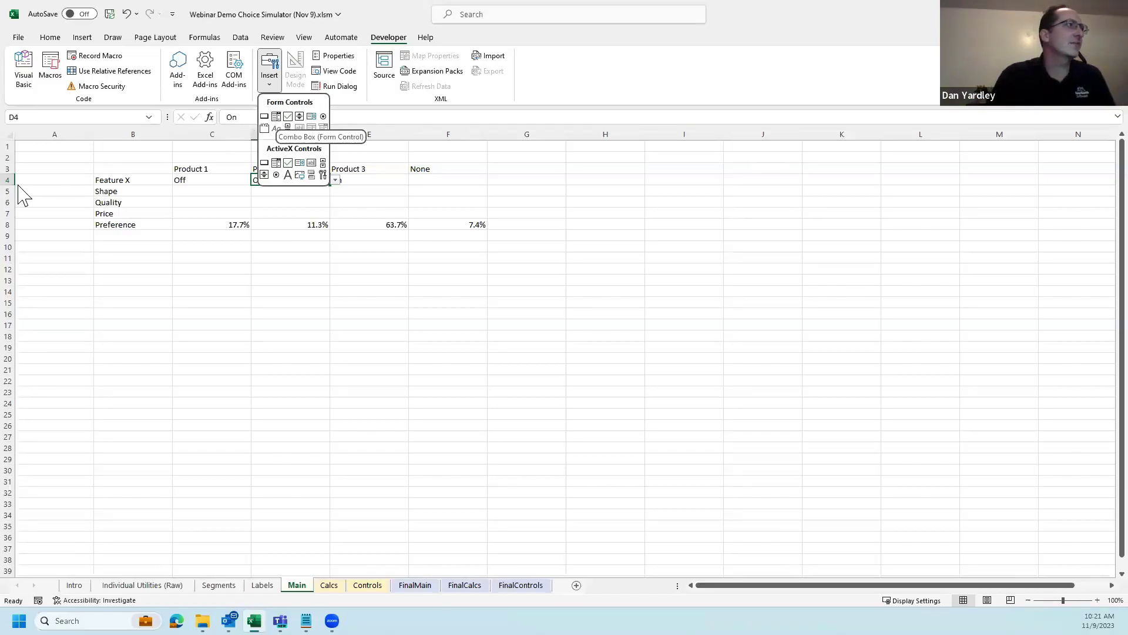
{"action": "left_click", "coordinate": [9, 136]}
{"action": "left_click_drag", "start_coordinate": [10, 208], "coordinate": [11, 217]}
{"action": "left_click", "coordinate": [225, 231]}
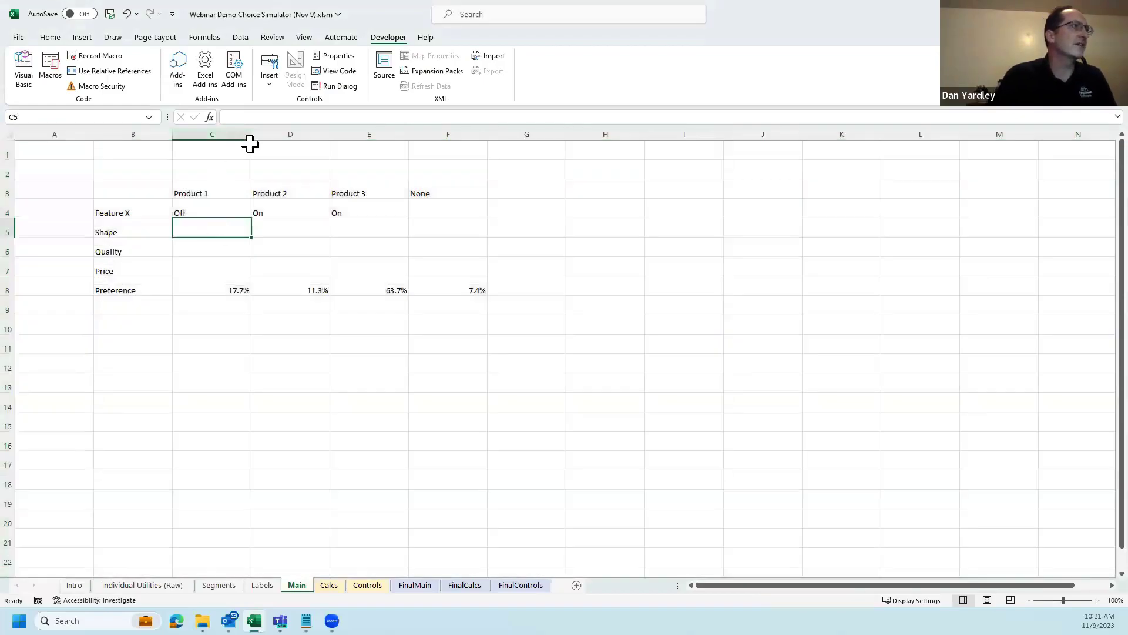
- Insert a Combo Box form control sized to fit inside cell C5, the Shape cell for Product 1
{"action": "left_click", "coordinate": [271, 82]}
{"action": "left_click", "coordinate": [276, 117]}
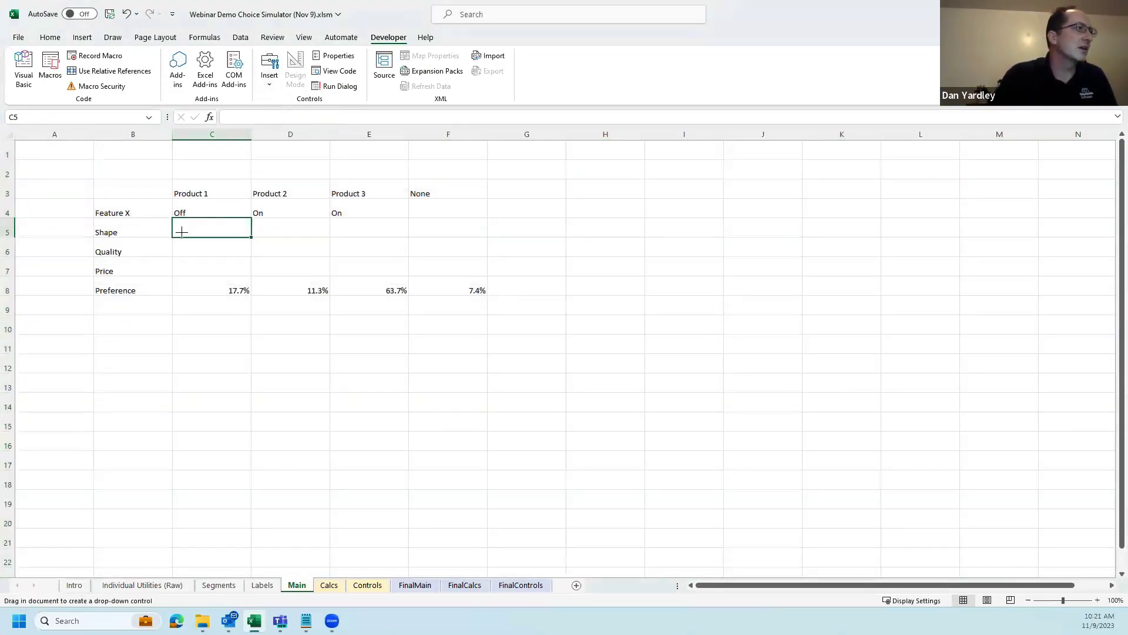
{"action": "left_click_drag", "start_coordinate": [178, 221], "coordinate": [246, 235]}
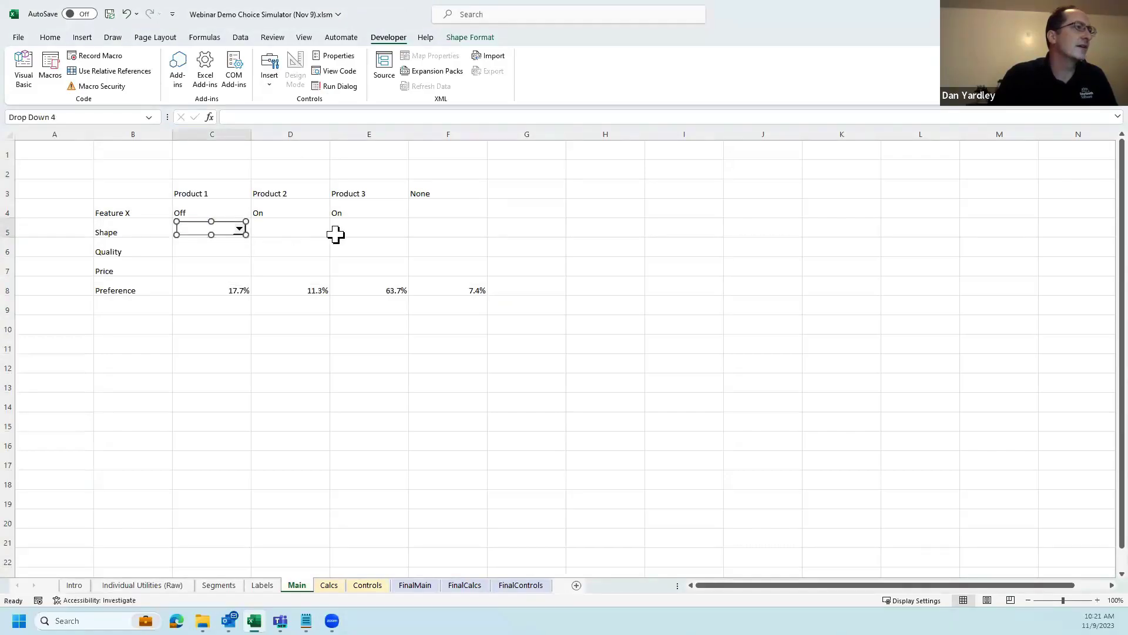
{"action": "left_click", "coordinate": [355, 235]}
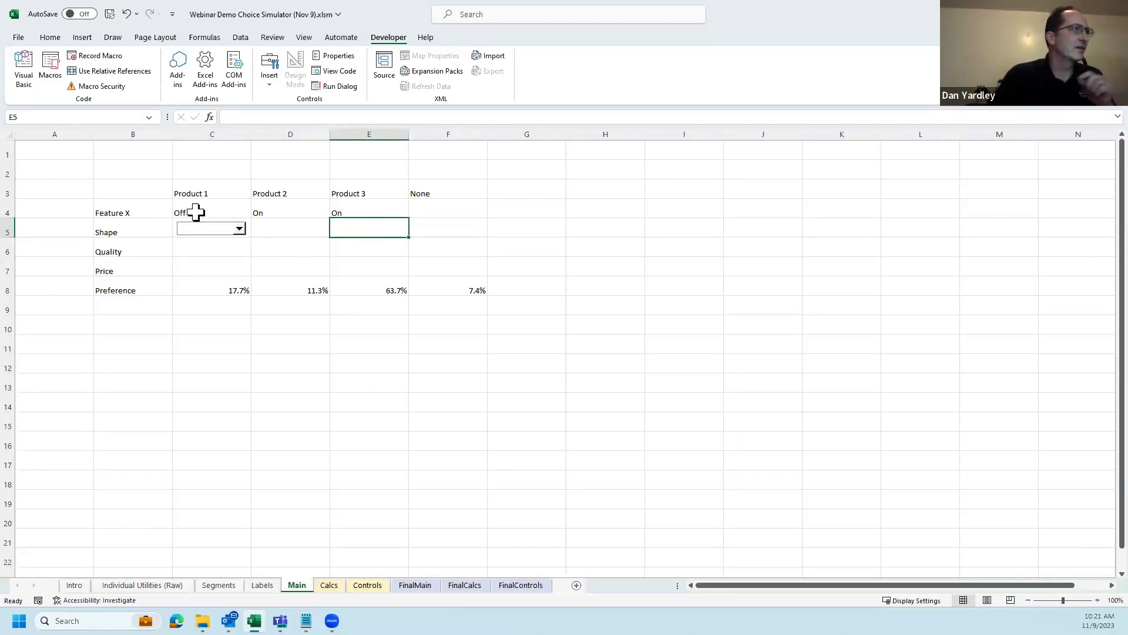
- Set the Shape combo box's input range to Controls!$C$5:$C$7 in its format settings
{"action": "right_click", "coordinate": [225, 226]}
{"action": "left_click", "coordinate": [272, 335]}
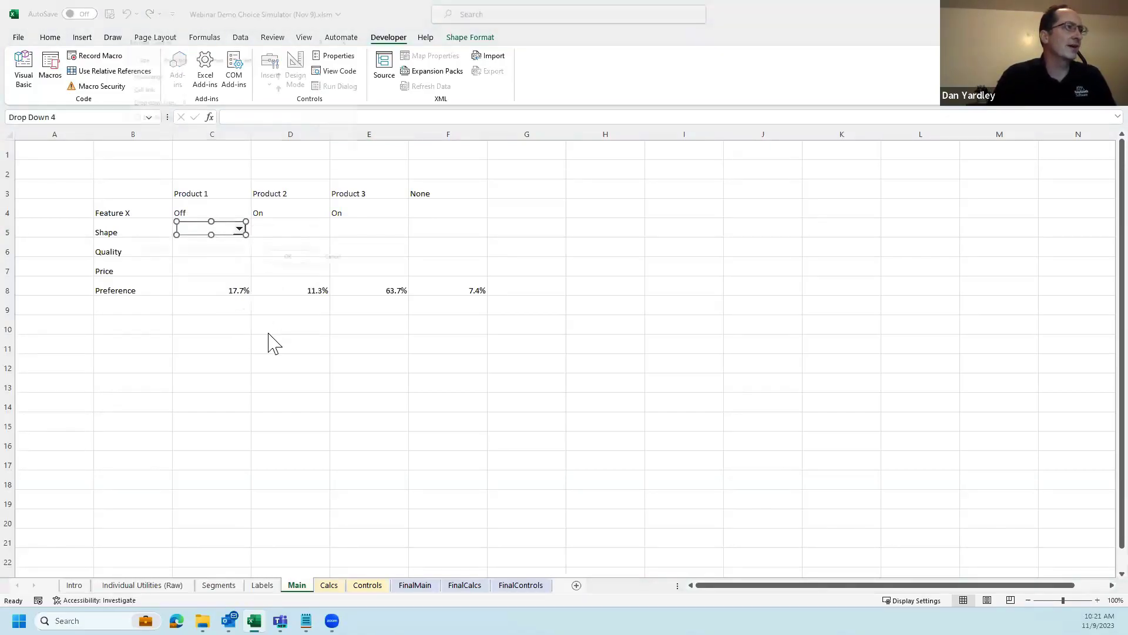
{"action": "left_click", "coordinate": [174, 49]}
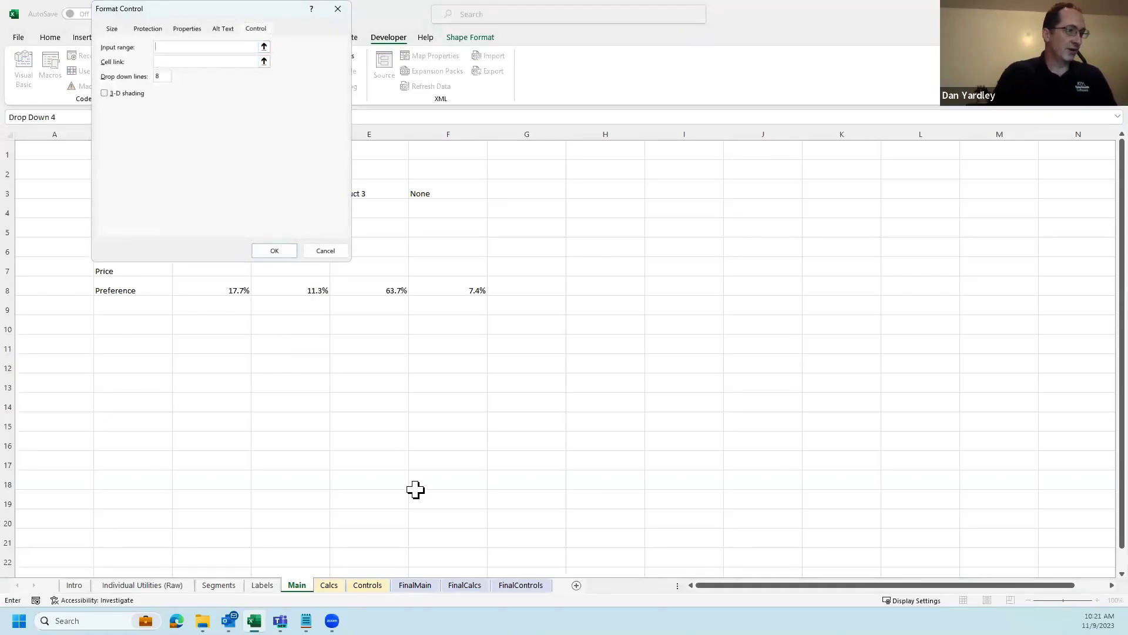
{"action": "left_click", "coordinate": [368, 585]}
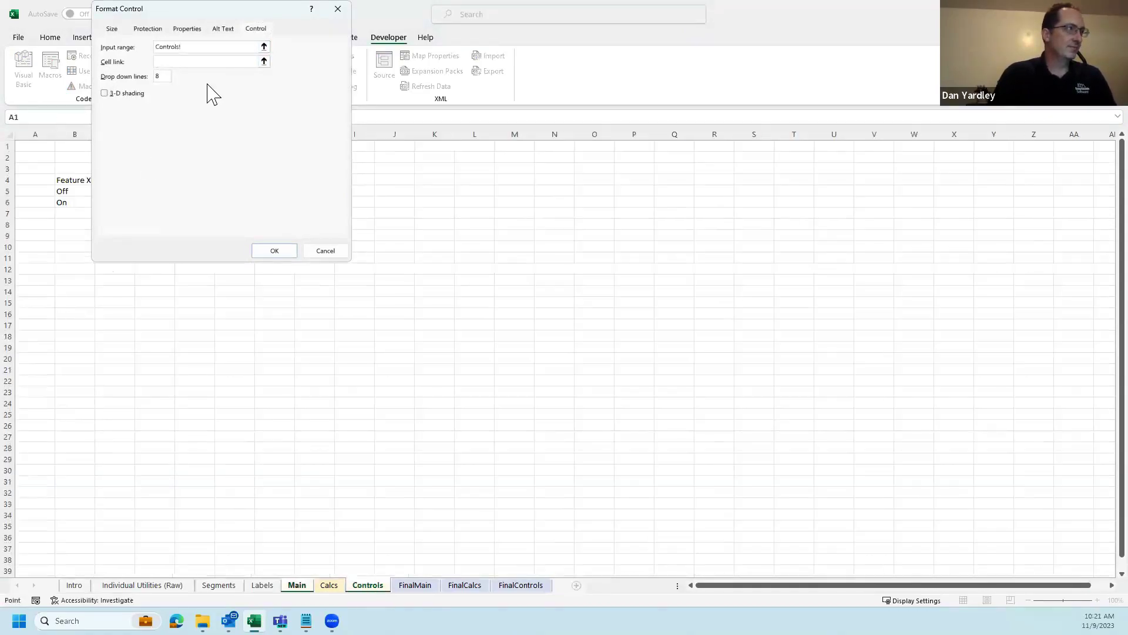
{"action": "left_click_drag", "start_coordinate": [115, 191], "coordinate": [115, 214]}
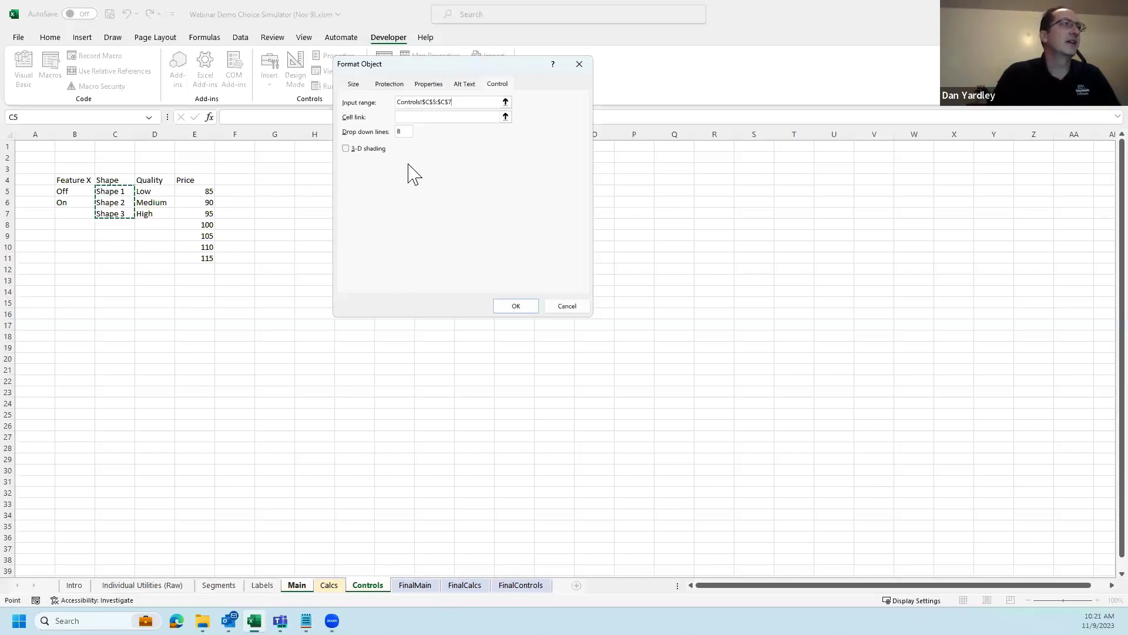
- Link the Shape combo box to cell Controls!$C$1 and apply the format settings
{"action": "left_click", "coordinate": [415, 117]}
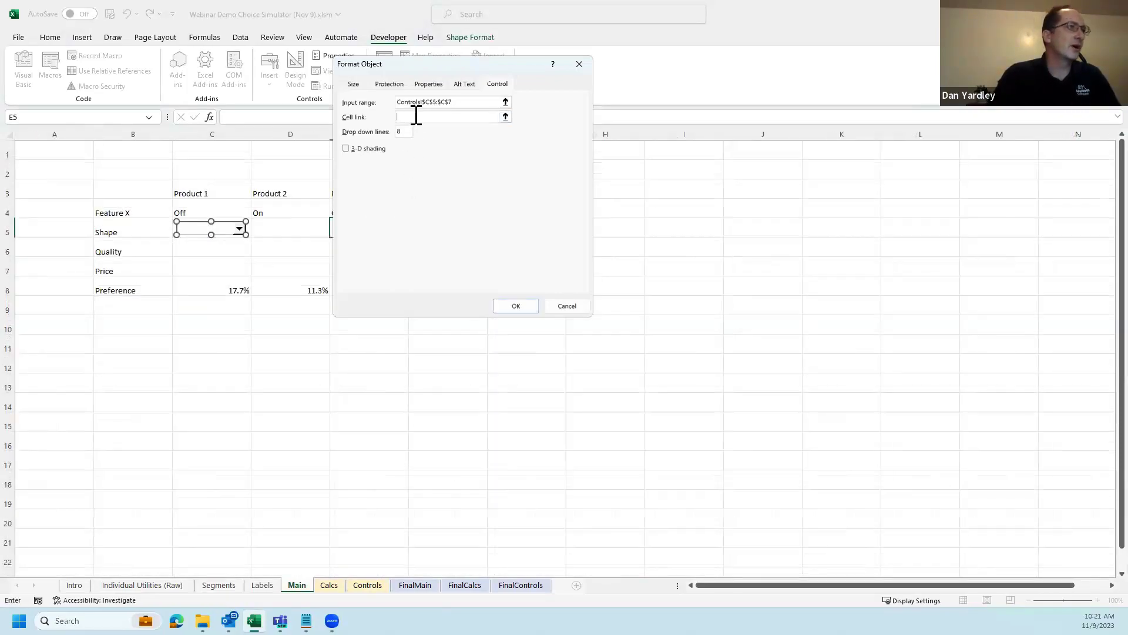
{"action": "left_click", "coordinate": [370, 588]}
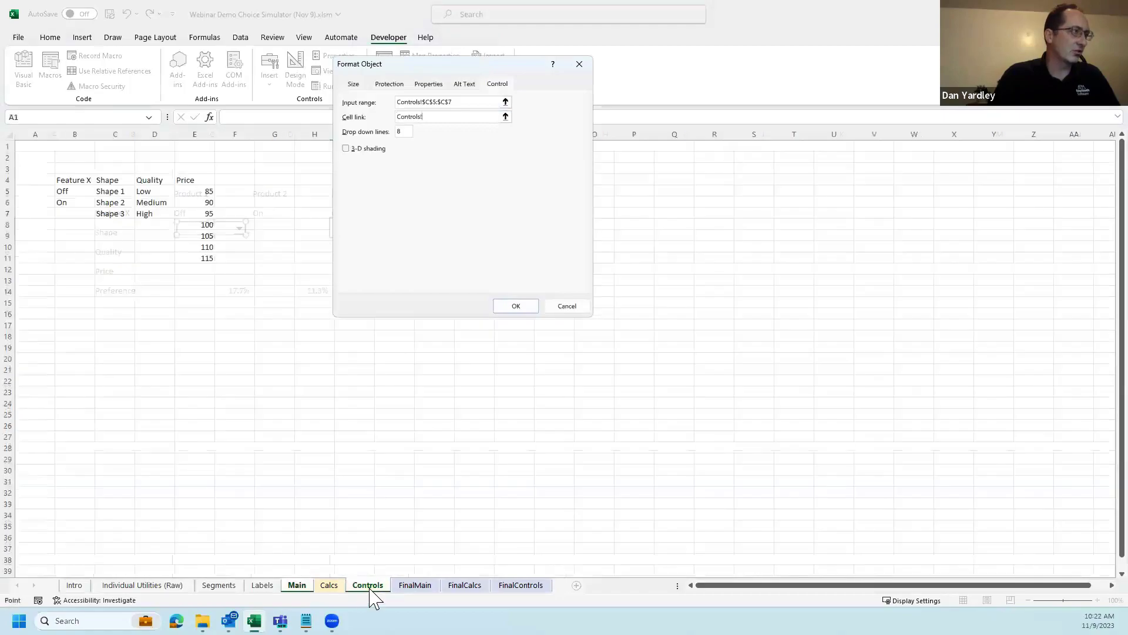
{"action": "left_click", "coordinate": [117, 146]}
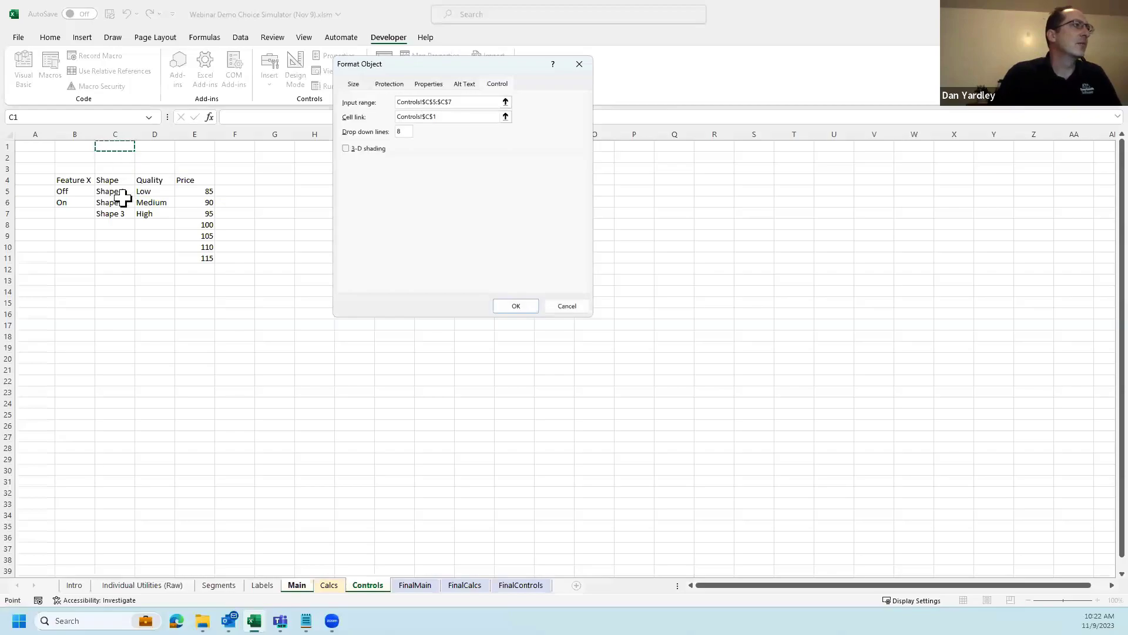
{"action": "left_click", "coordinate": [516, 306]}
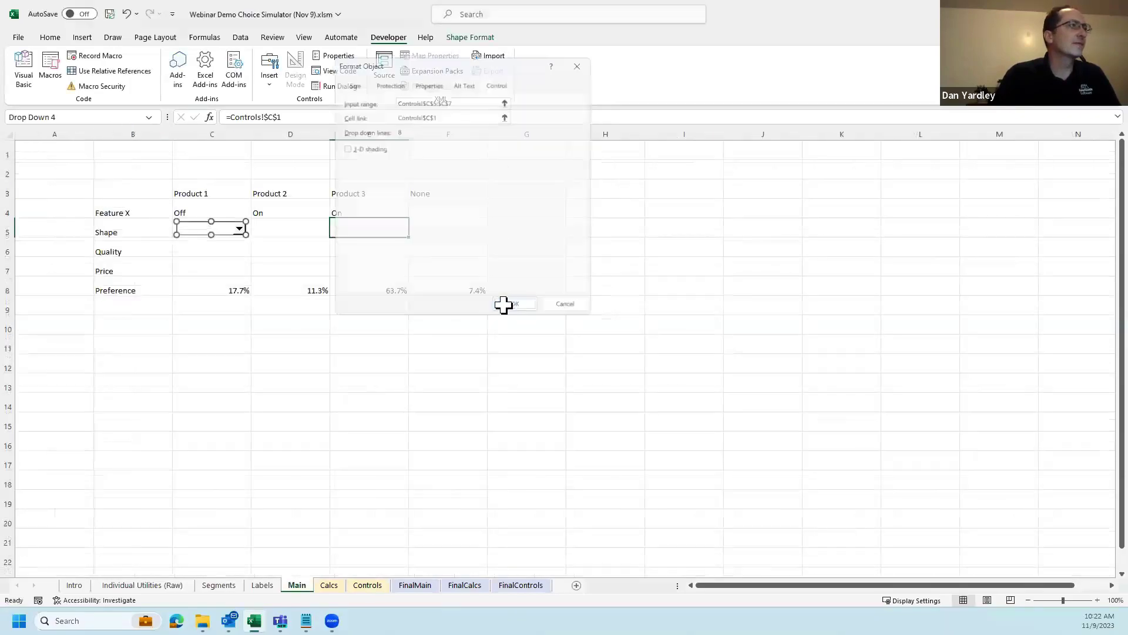
{"action": "left_click", "coordinate": [194, 348]}
- Choose Shape 1 in Product 1's Shape combo box and inspect the linked cell C1 on Controls
{"action": "left_click", "coordinate": [243, 229]}
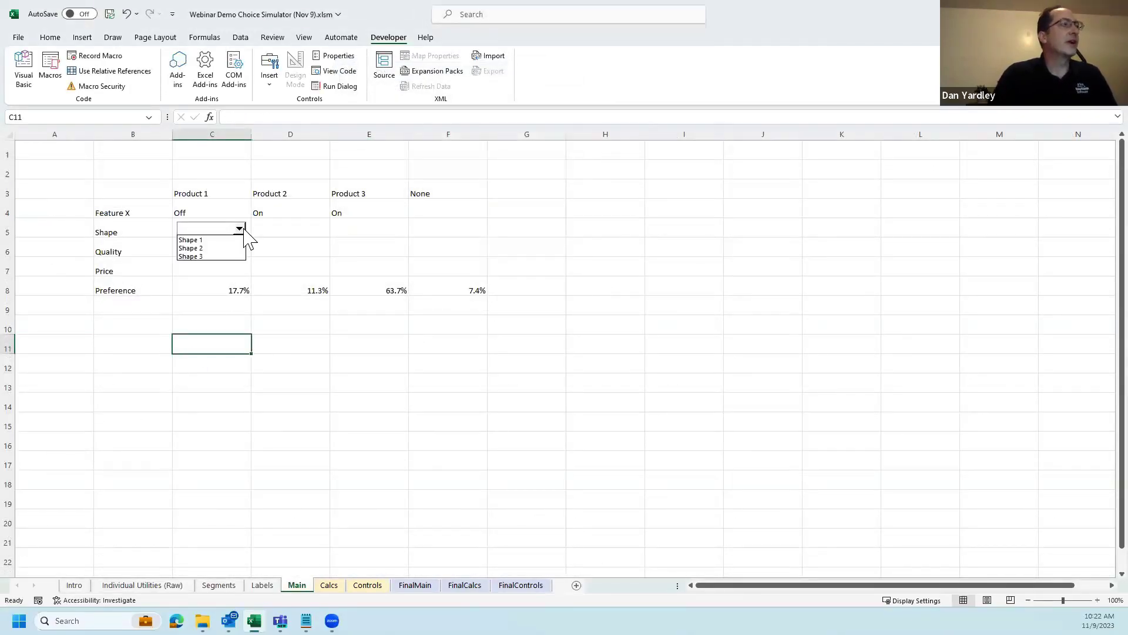
{"action": "left_click", "coordinate": [205, 239]}
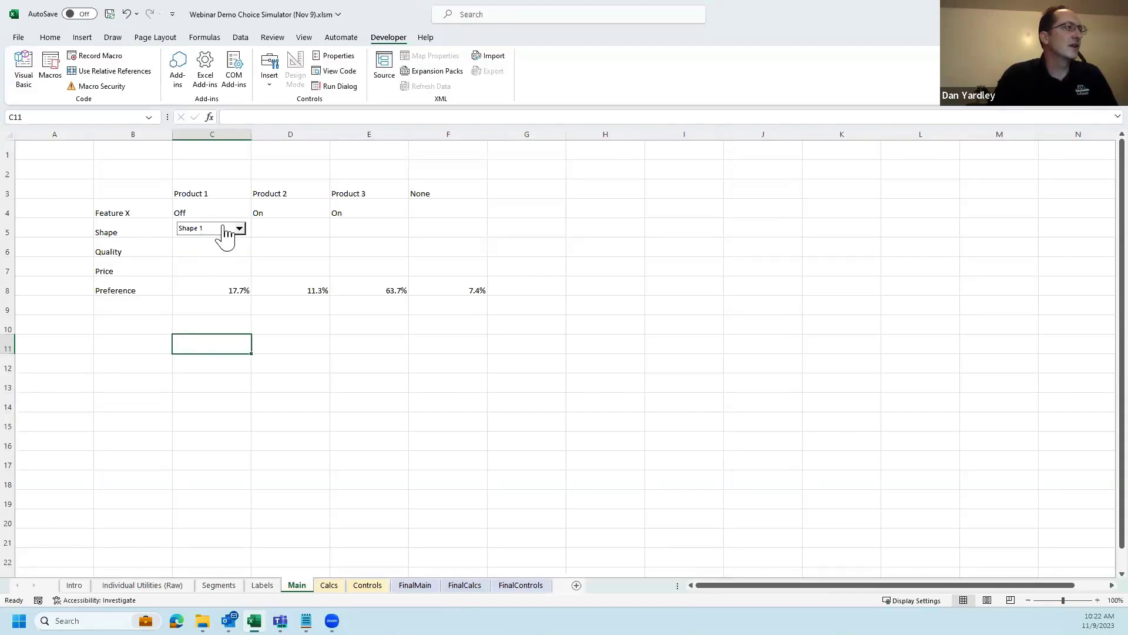
{"action": "left_click", "coordinate": [353, 586]}
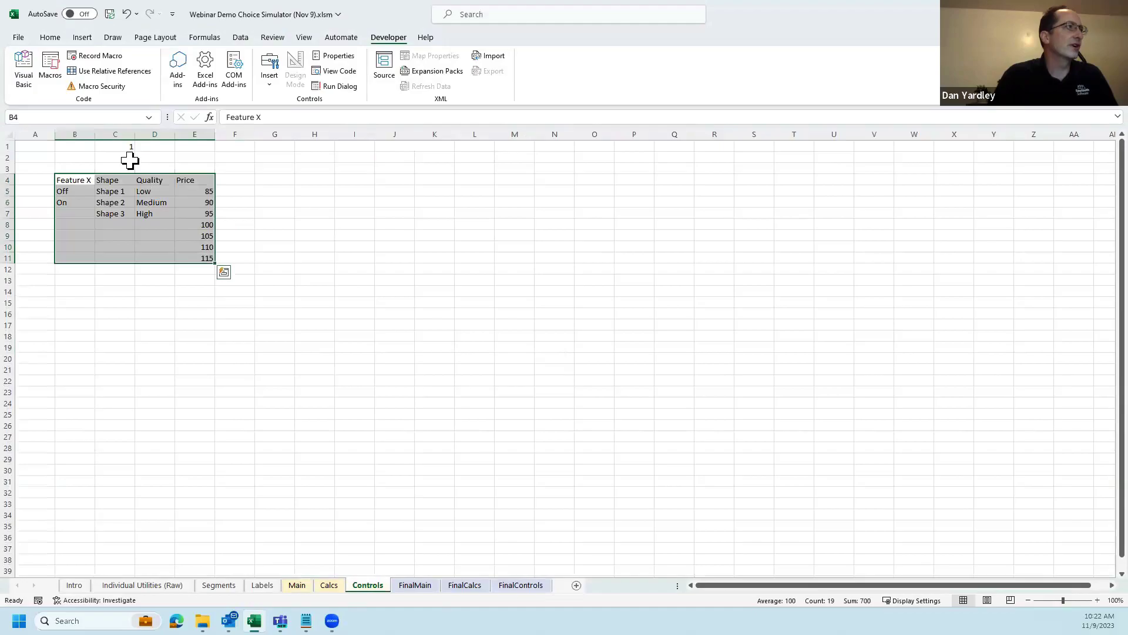
{"action": "left_click", "coordinate": [131, 158]}
{"action": "key", "text": "Up"}
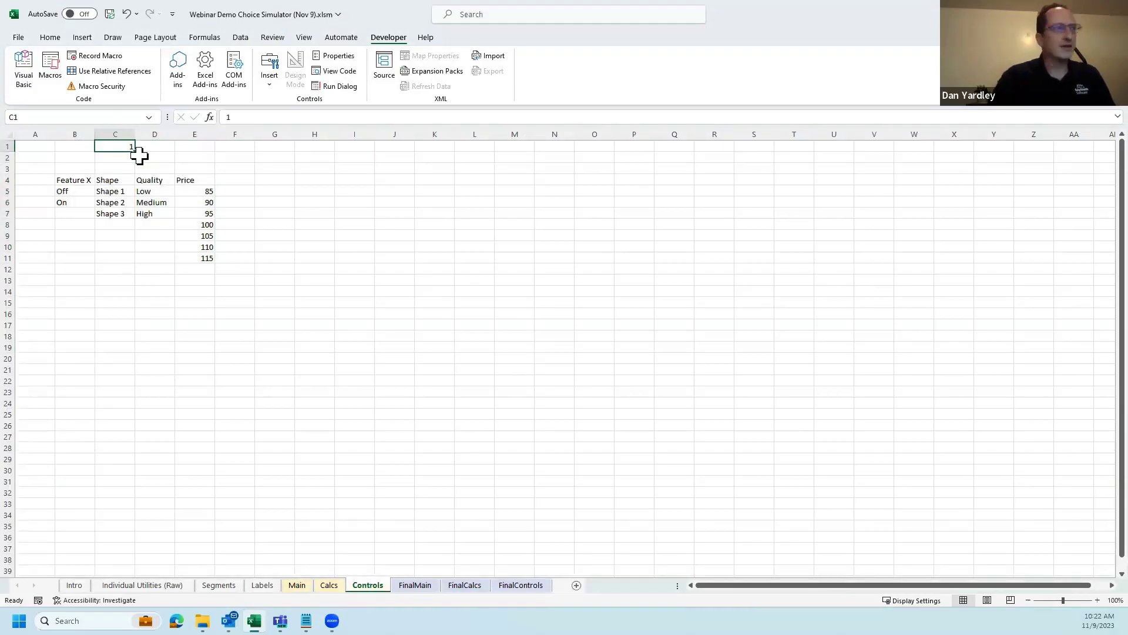
- Change Product 1's Shape combo box to Shape 2 and check the linked cell C1 on Controls again
{"action": "left_click", "coordinate": [296, 584]}
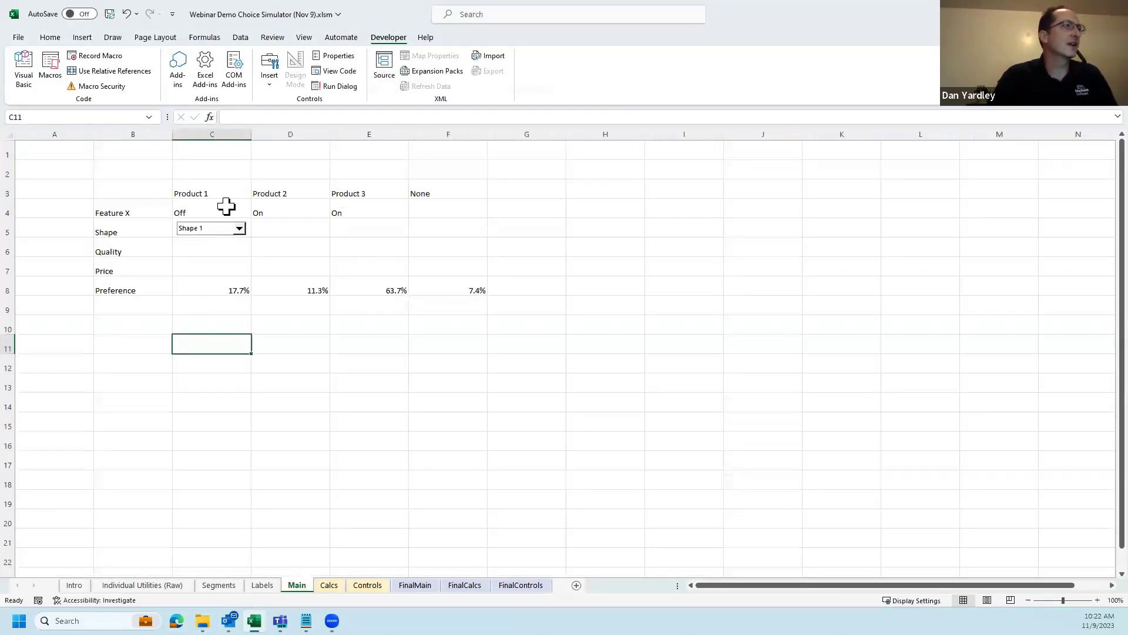
{"action": "left_click", "coordinate": [240, 229]}
{"action": "left_click", "coordinate": [218, 262]}
{"action": "left_click", "coordinate": [230, 235]}
{"action": "left_click", "coordinate": [196, 244]}
{"action": "left_click", "coordinate": [353, 585]}
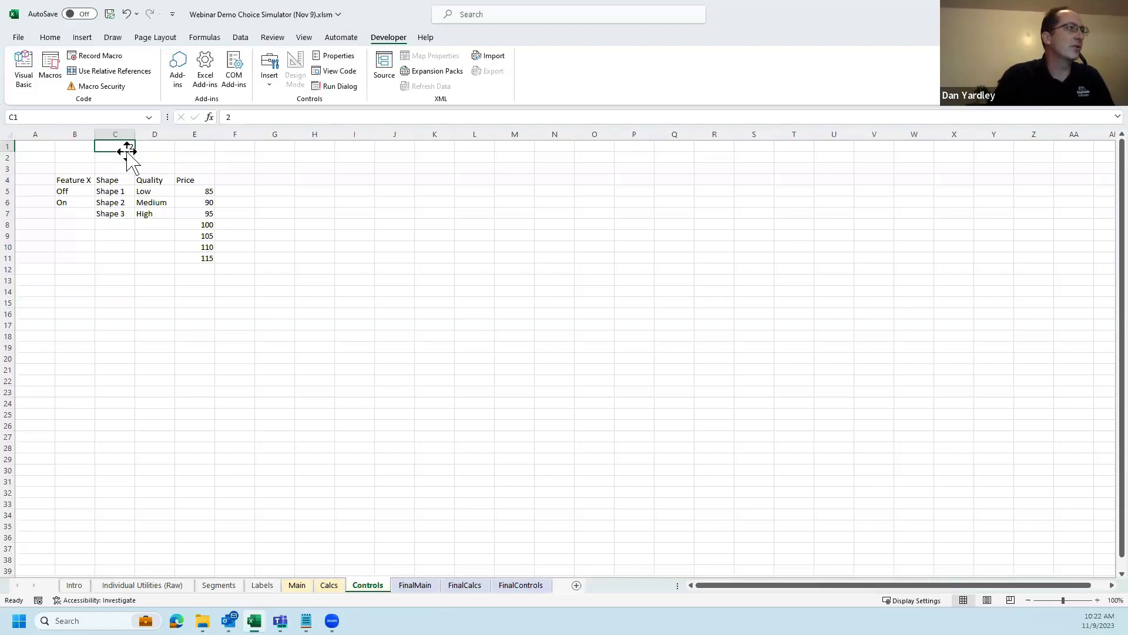
- On Calcs, enter the index numbers 1, 2 and 3 in D2:F2 above the Shape 1, Shape 2 and Shape 3 coding columns
{"action": "left_click", "coordinate": [327, 585]}
{"action": "key", "text": "Right"}
{"action": "key", "text": "Right"}
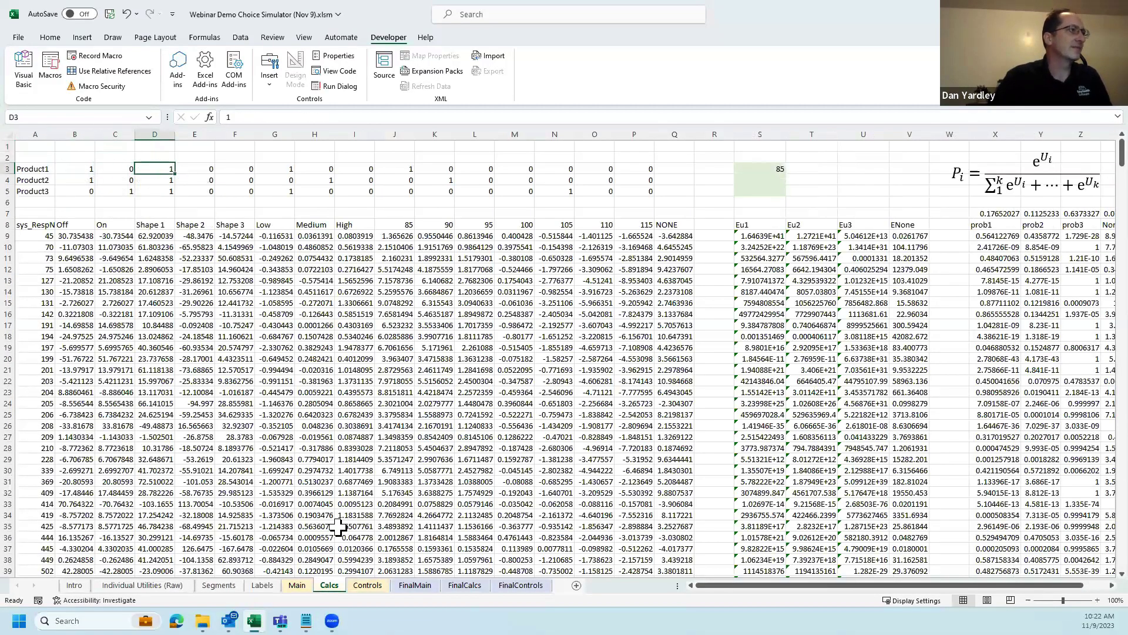
{"action": "key", "text": "Right"}
{"action": "key", "text": "Right"}
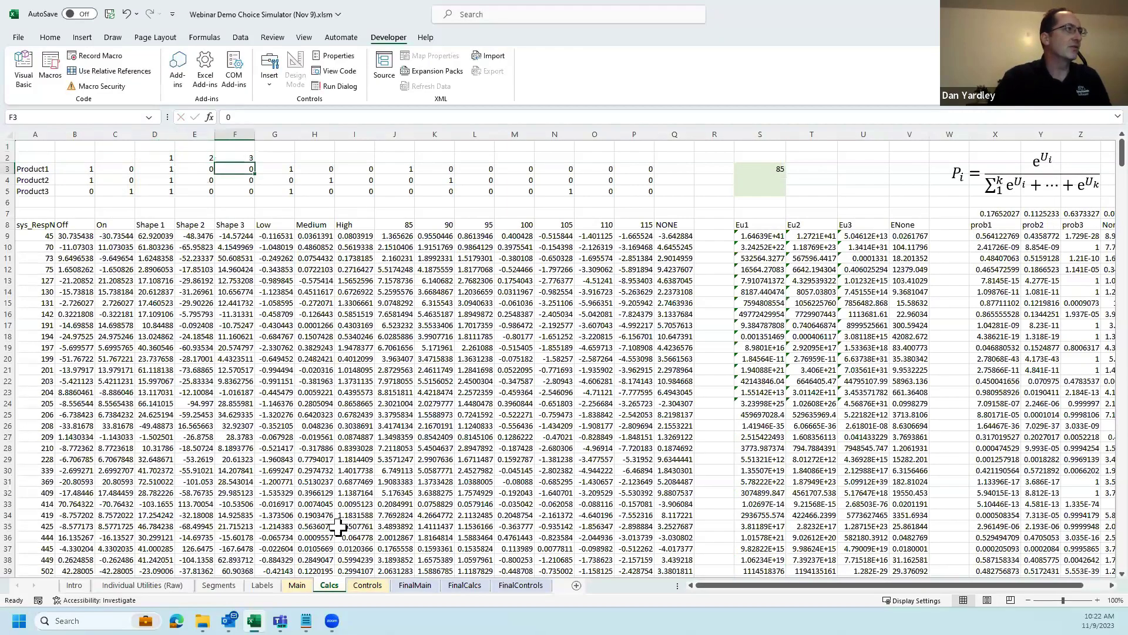
{"action": "key", "text": "Left"}
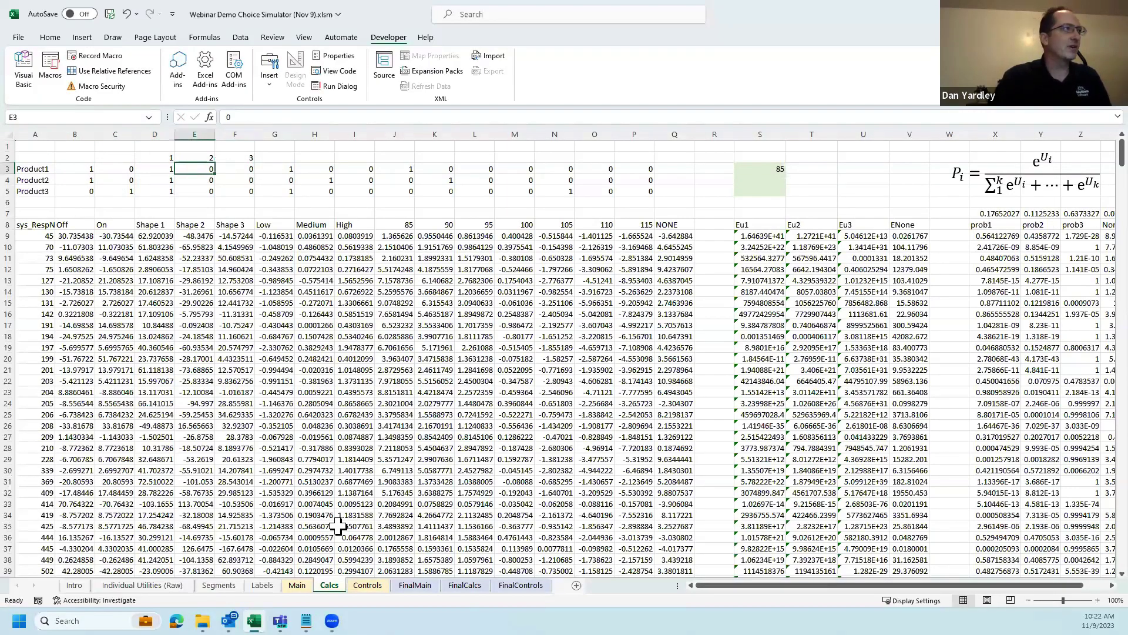
- In Calcs cell D3, enter =IF(Controls!$C1=Calcs!D$2,1,0) to code Shape 1 for Product 1
{"action": "key", "text": "Left"}
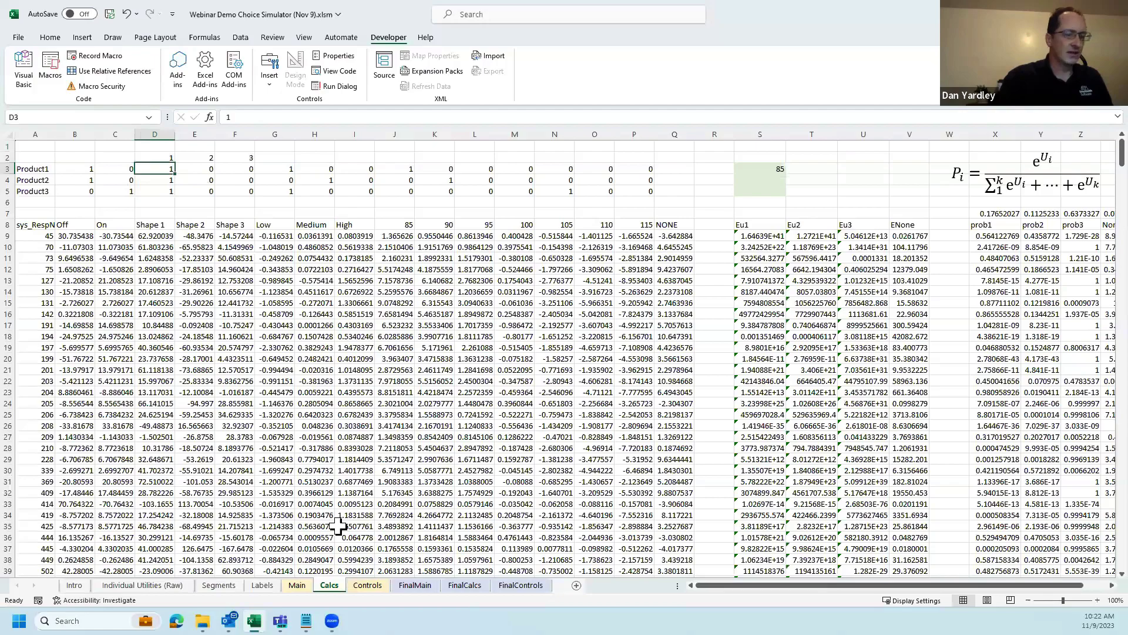
{"action": "type", "text": "=i"}
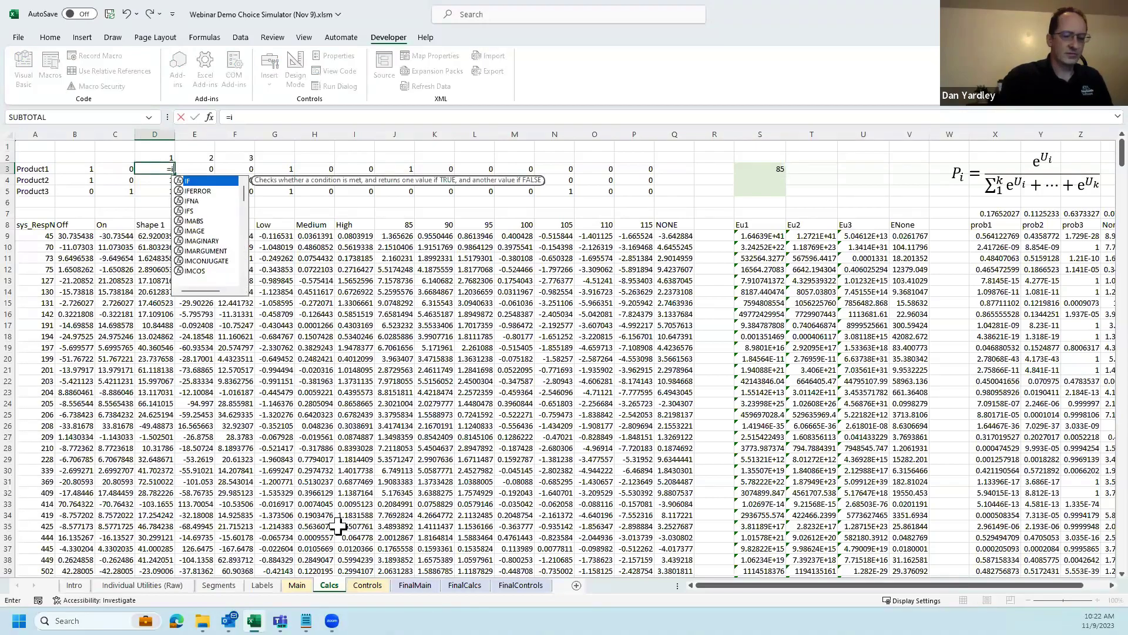
{"action": "type", "text": "f("}
{"action": "left_click", "coordinate": [367, 584]}
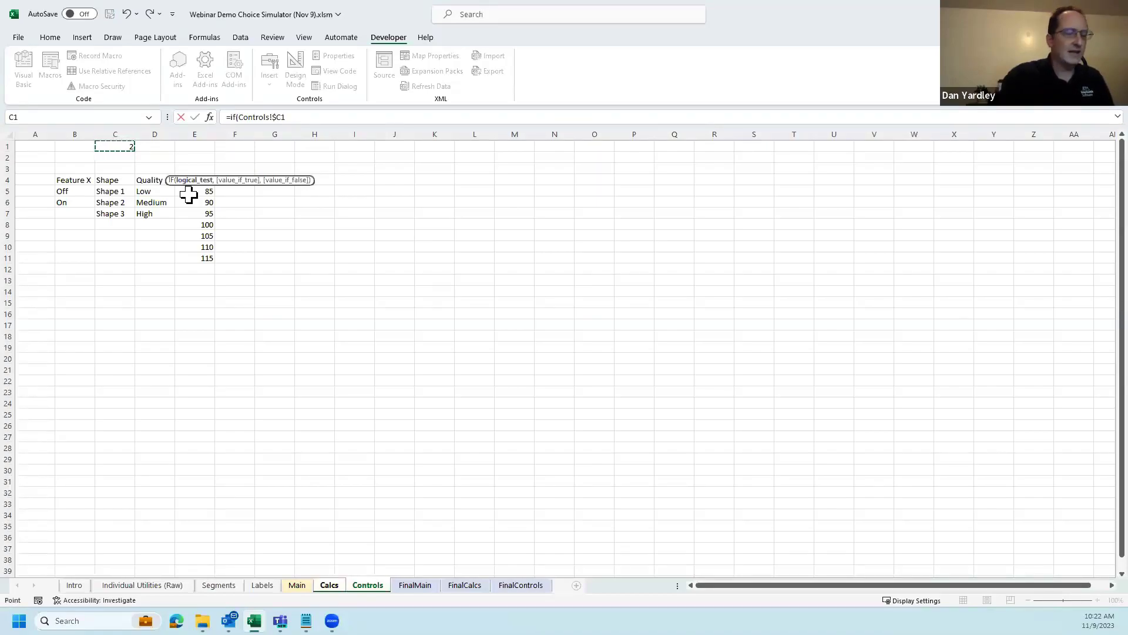
{"action": "type", "text": "="}
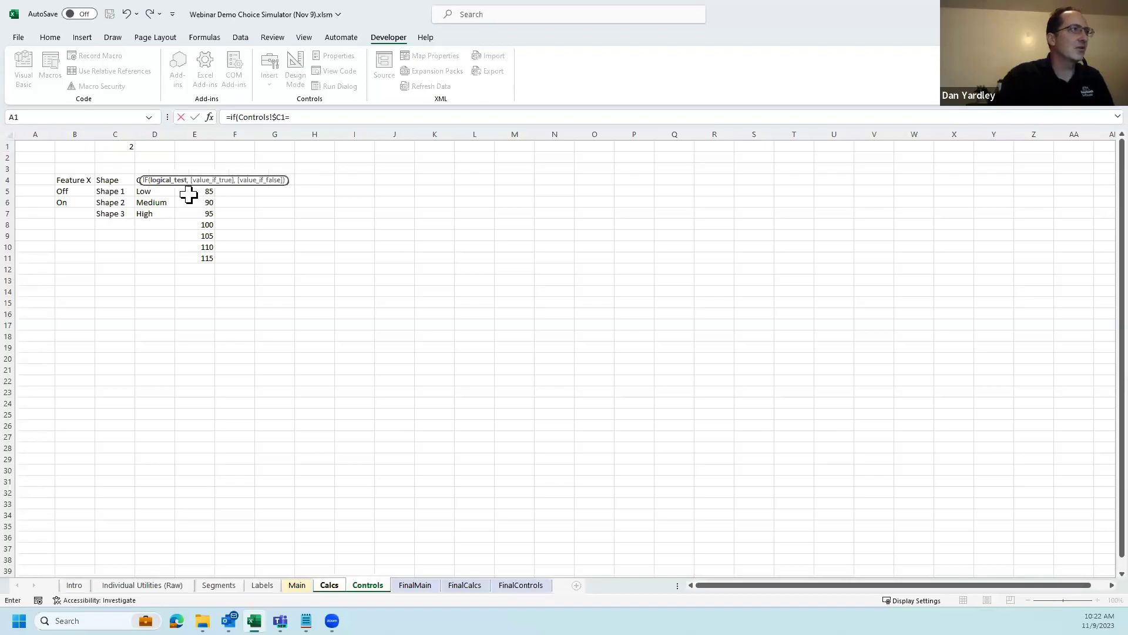
{"action": "left_click", "coordinate": [329, 585]}
{"action": "left_click", "coordinate": [163, 158]}
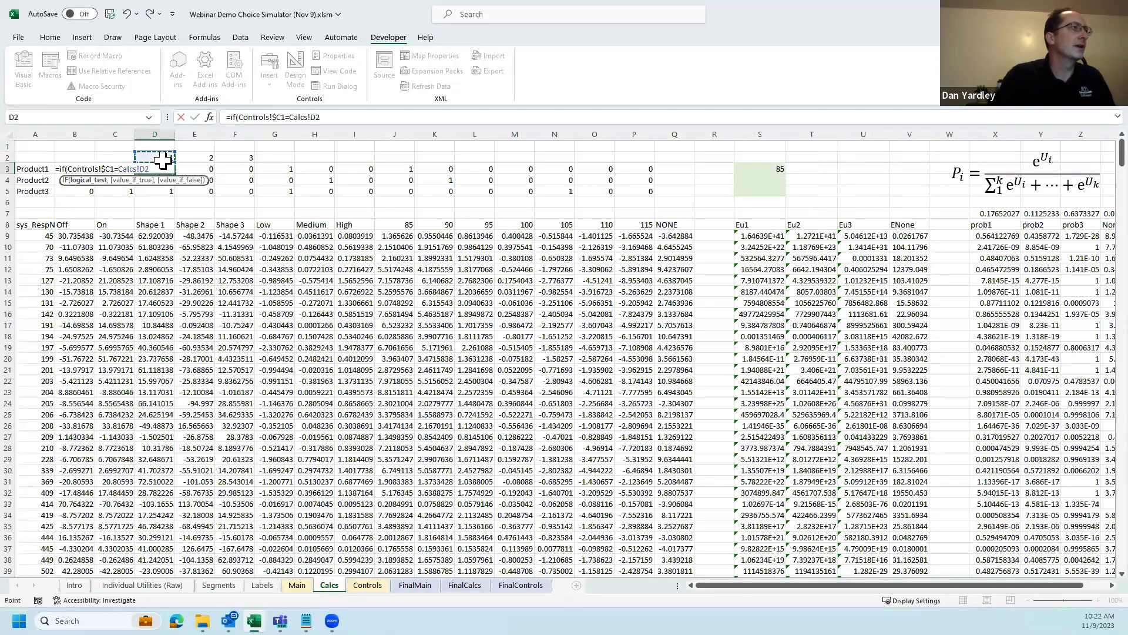
{"action": "key", "text": "F4"}
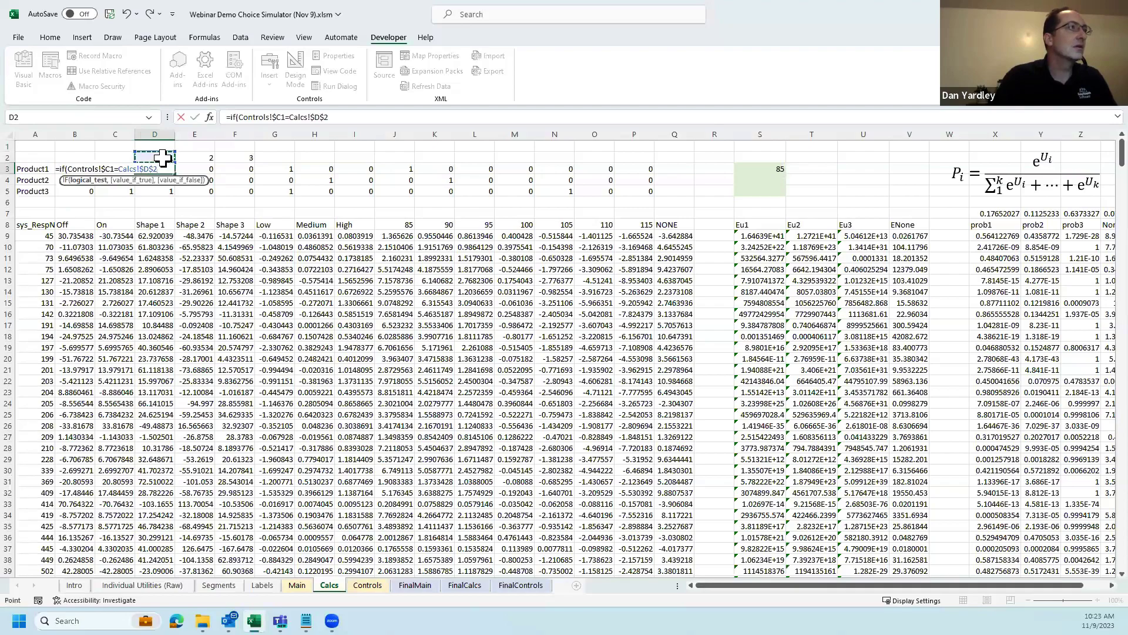
{"action": "key", "text": "F4"}
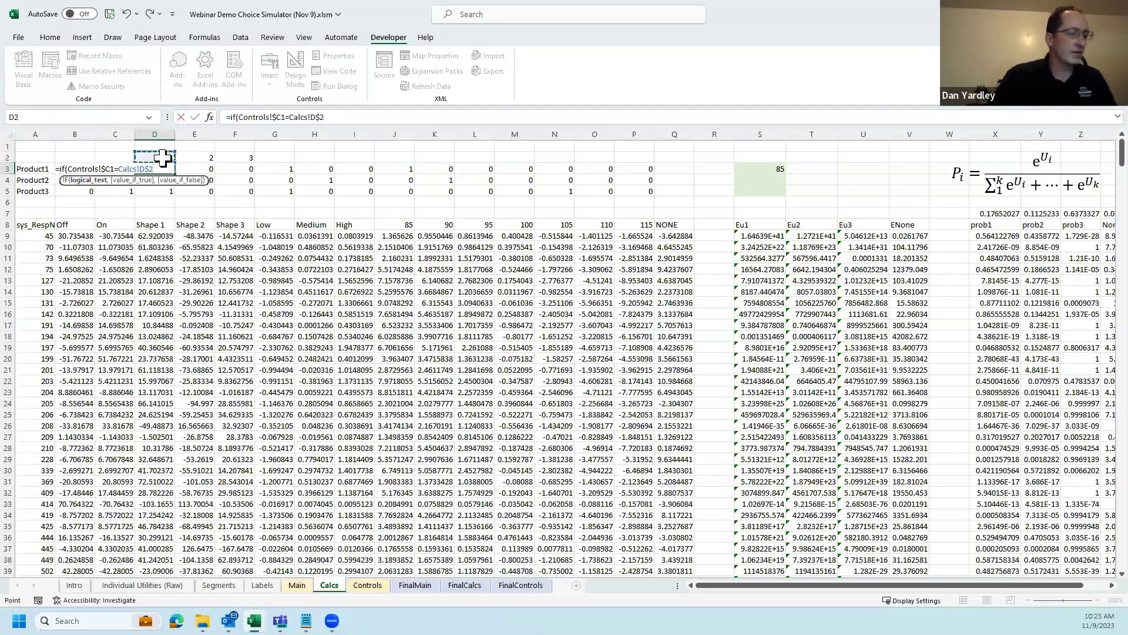
{"action": "type", "text": ",1,0"}
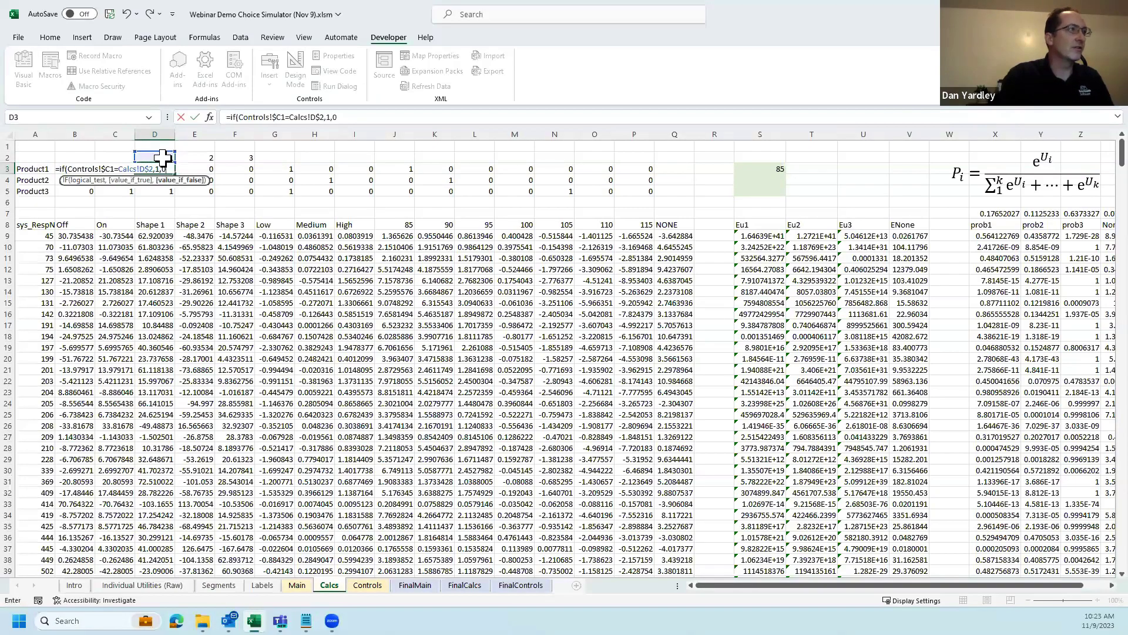
{"action": "type", "text": ")"}
{"action": "key", "text": "Return"}
- Copy the IF formula from D3 across to E3:F3 to code Product 1's Shape 2 and Shape 3
{"action": "key", "text": "Up"}
{"action": "key", "text": "ctrl+c"}
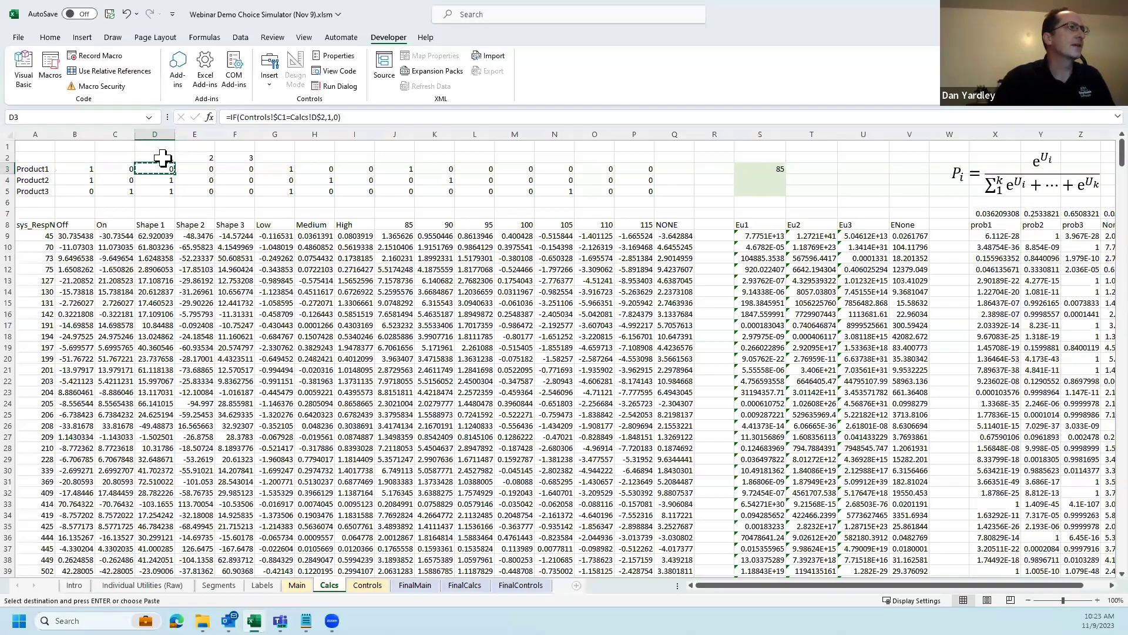
{"action": "key", "text": "shift+Right"}
{"action": "key", "text": "shift+Right"}
{"action": "key", "text": "ctrl+v"}
{"action": "key", "text": "Escape"}
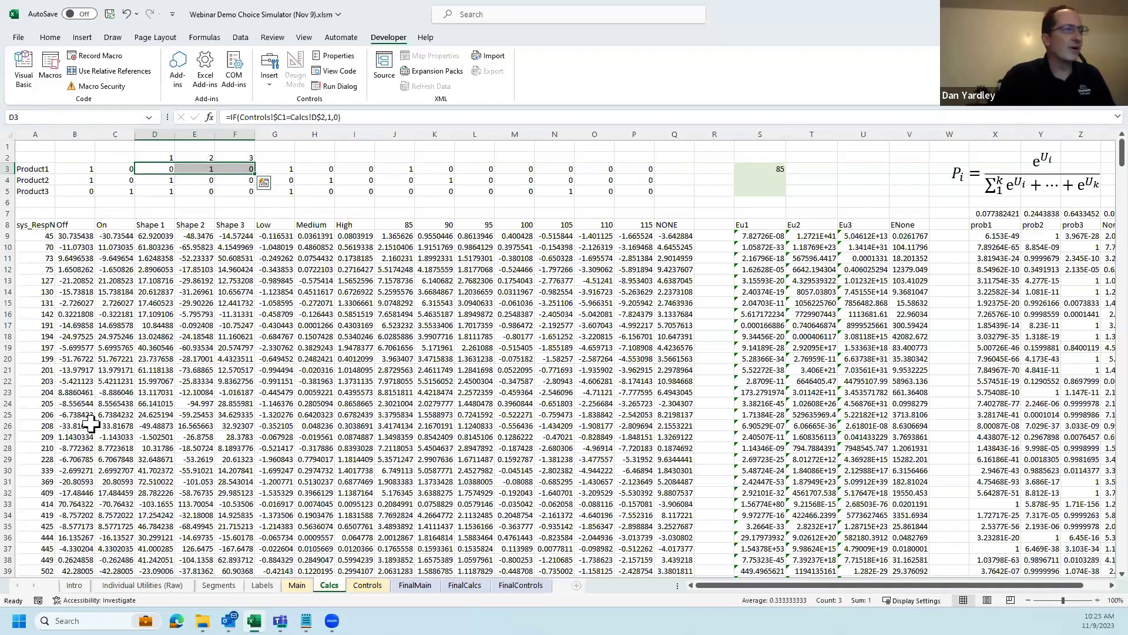
- On Main, cycle Product 1's Shape combo box through its options to test the preference shares, finishing on Shape 1
{"action": "left_click", "coordinate": [296, 585]}
{"action": "left_click", "coordinate": [239, 228]}
{"action": "left_click", "coordinate": [235, 239]}
{"action": "left_click", "coordinate": [239, 228]}
{"action": "left_click", "coordinate": [214, 248]}
{"action": "left_click", "coordinate": [240, 228]}
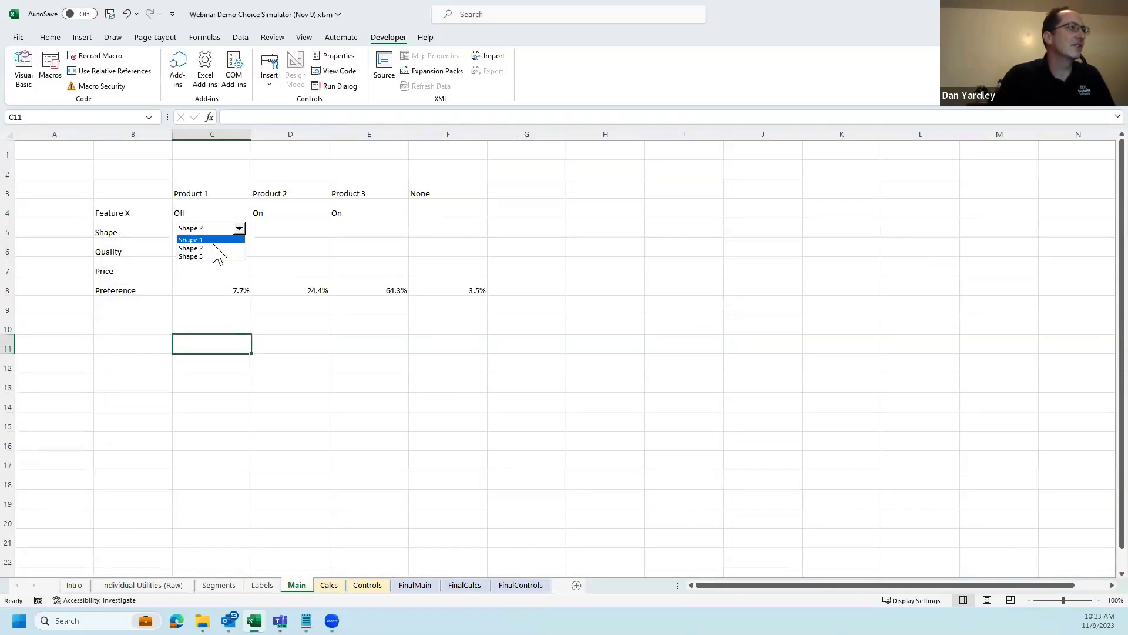
{"action": "left_click", "coordinate": [213, 255]}
{"action": "left_click", "coordinate": [239, 229]}
{"action": "left_click", "coordinate": [214, 248]}
{"action": "left_click", "coordinate": [240, 228]}
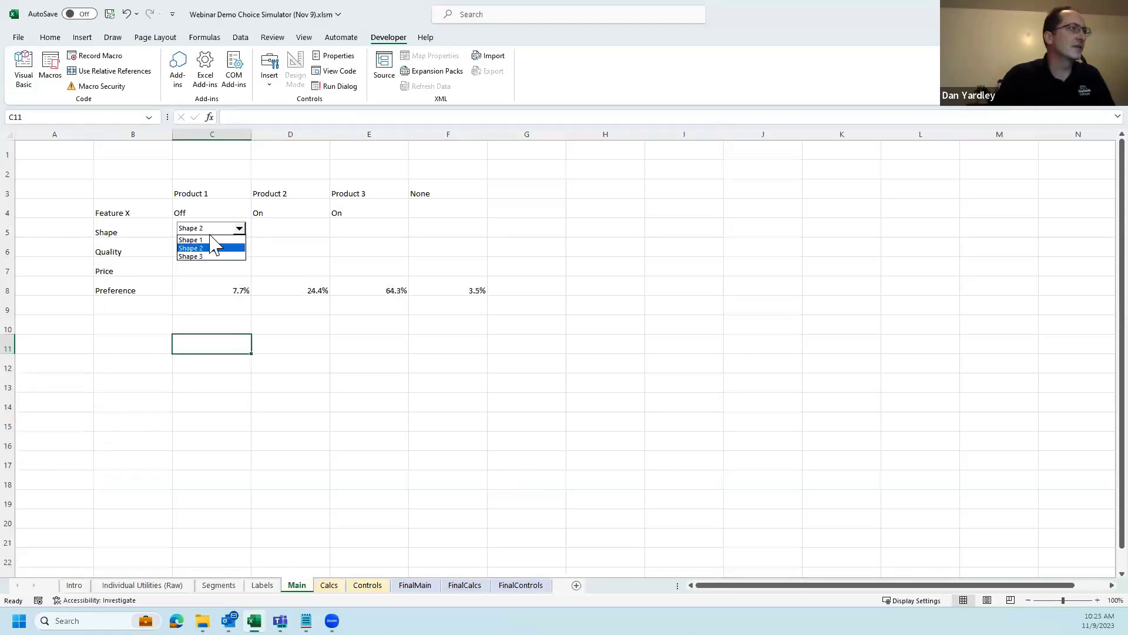
{"action": "left_click", "coordinate": [206, 239]}
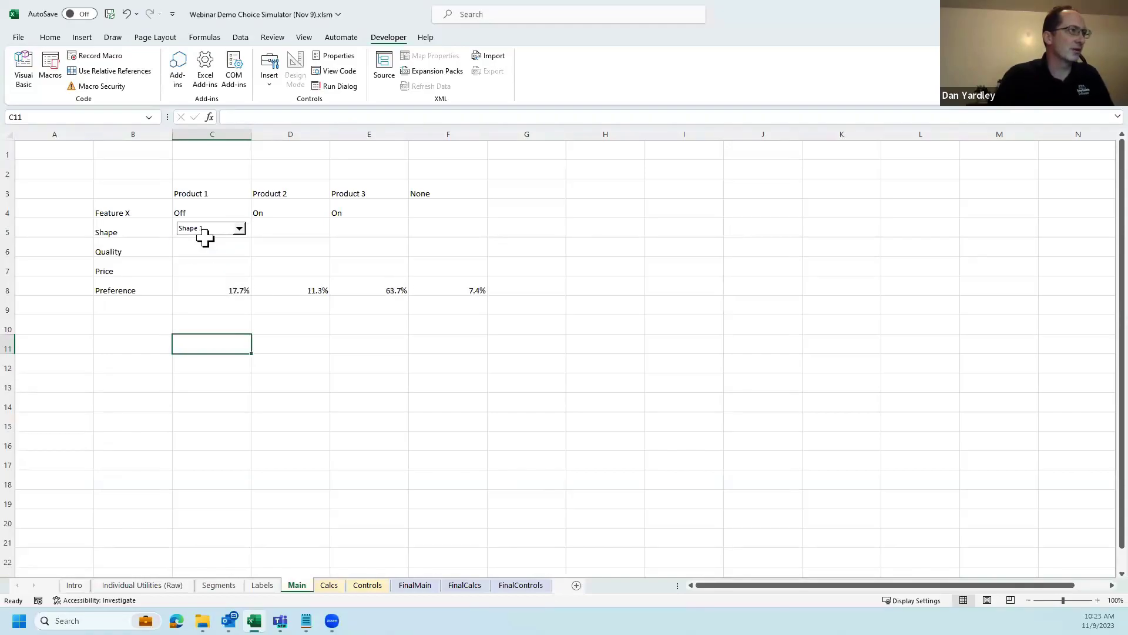
- Copy cell C5 with its Shape combo box to D5 and E5 for Product 2 and Product 3
{"action": "left_click", "coordinate": [217, 252]}
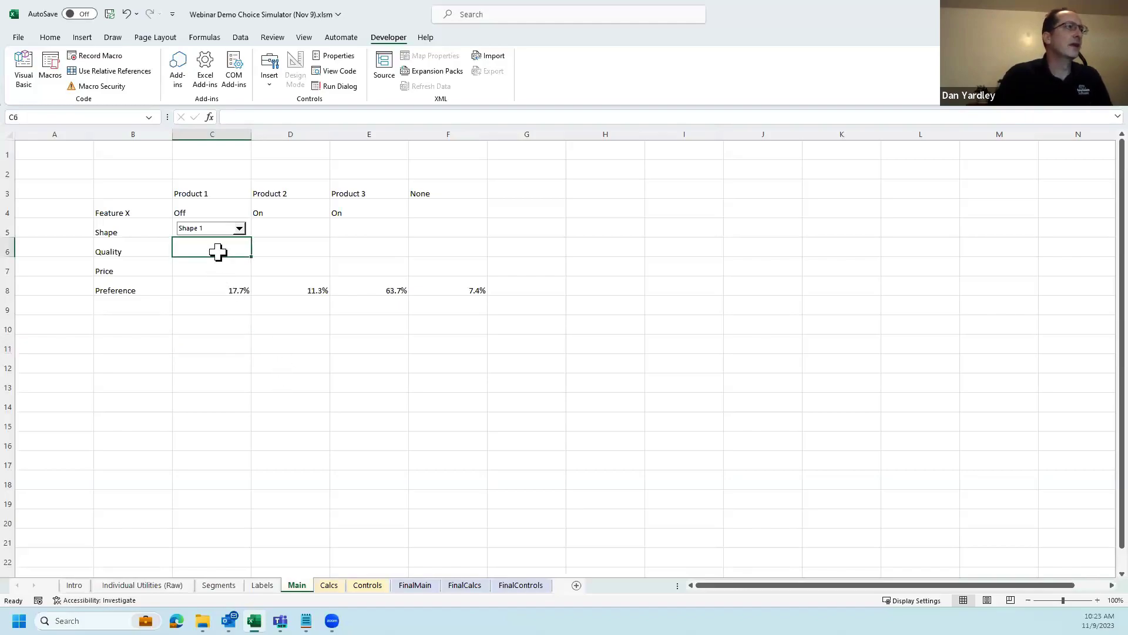
{"action": "key", "text": "Up"}
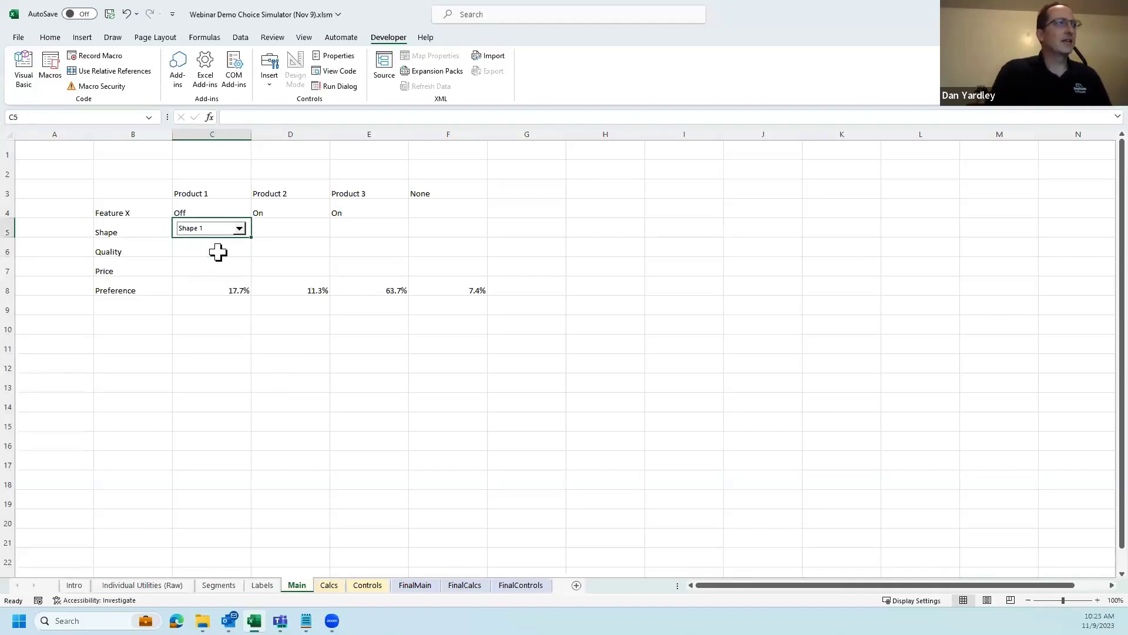
{"action": "key", "text": "ctrl+c"}
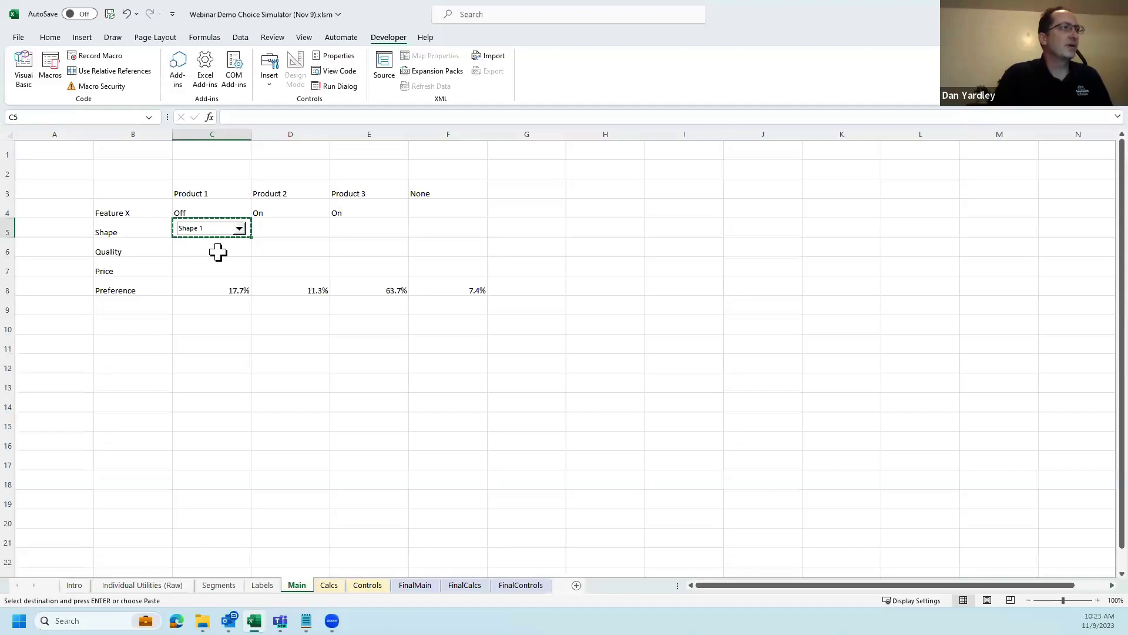
{"action": "key", "text": "Right"}
{"action": "key", "text": "ctrl+v"}
{"action": "key", "text": "Right"}
{"action": "key", "text": "ctrl+v"}
{"action": "key", "text": "Escape"}
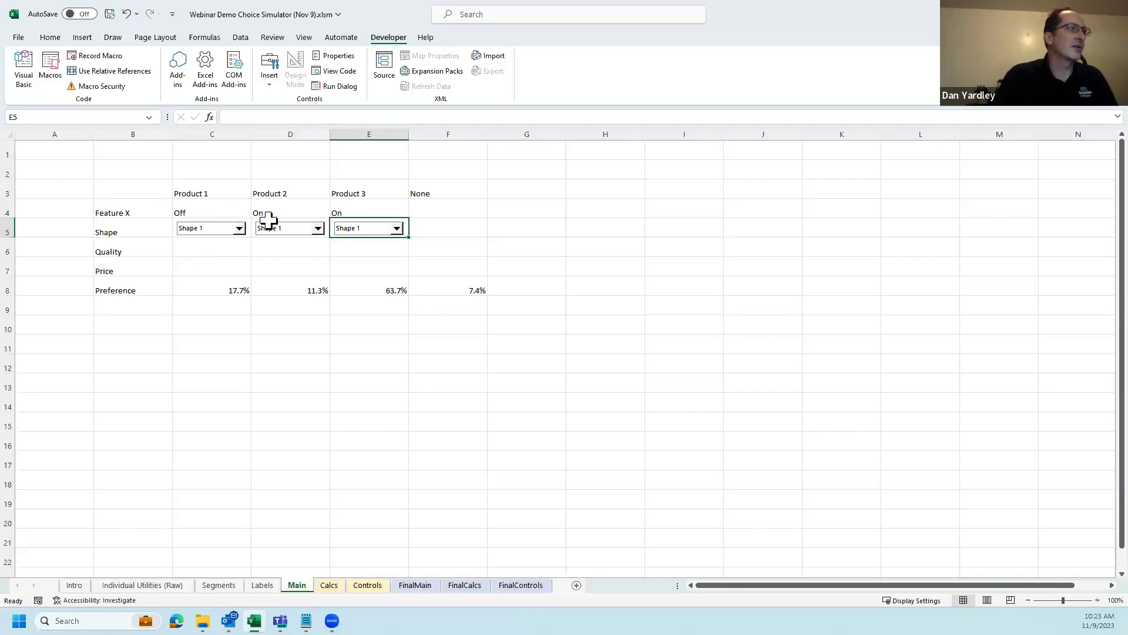
- Link Product 2's Shape combo box to cell Controls!$C$2
{"action": "right_click", "coordinate": [276, 236]}
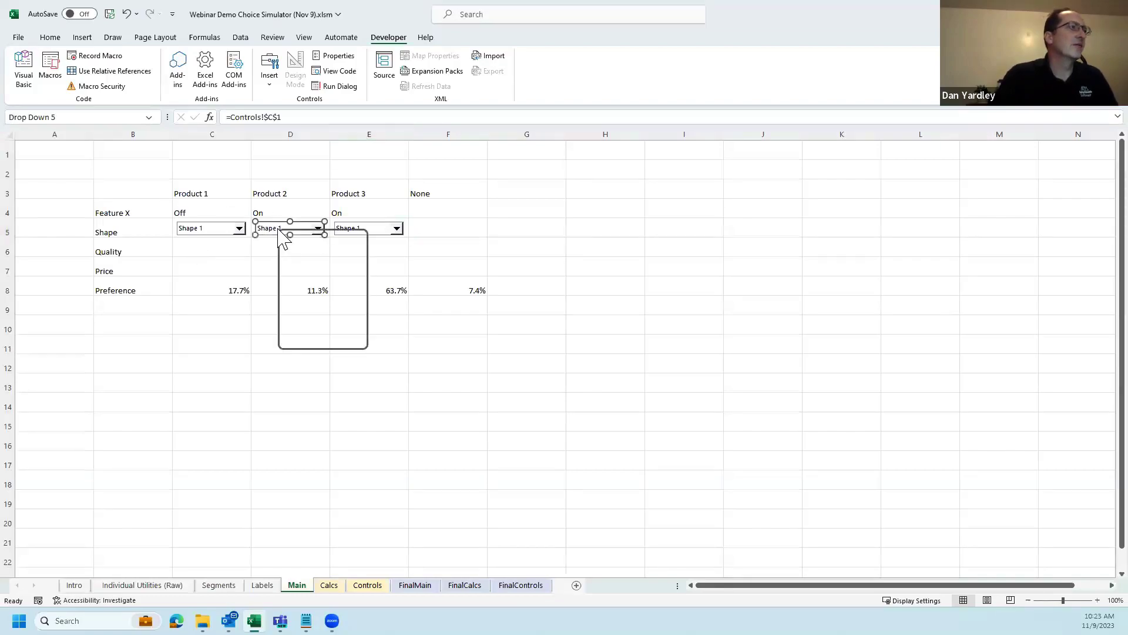
{"action": "key", "text": "Escape"}
{"action": "left_click", "coordinate": [303, 120]}
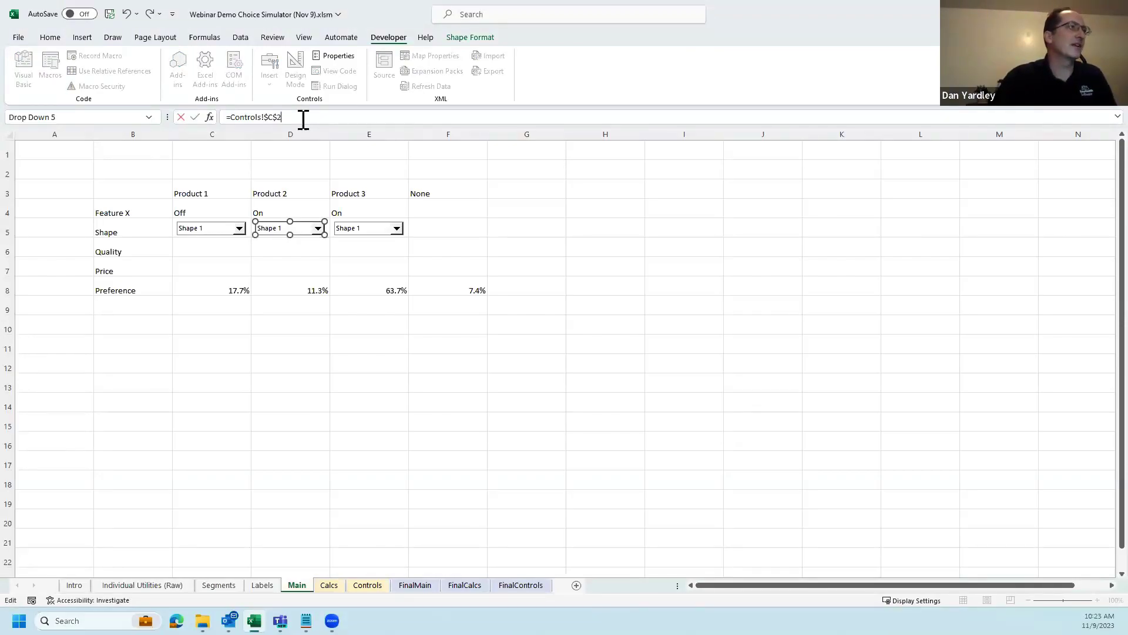
{"action": "type", "text": "2"}
{"action": "key", "text": "Return"}
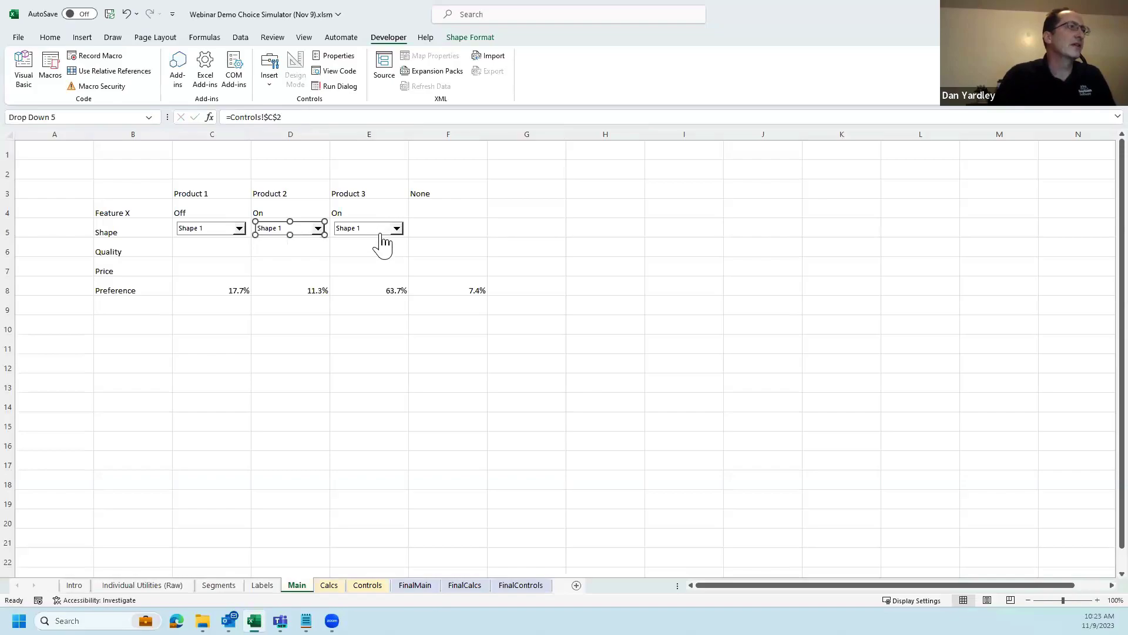
- Link Product 3's Shape combo box to cell Controls!$C$3
{"action": "right_click", "coordinate": [370, 229]}
{"action": "left_click", "coordinate": [298, 118]}
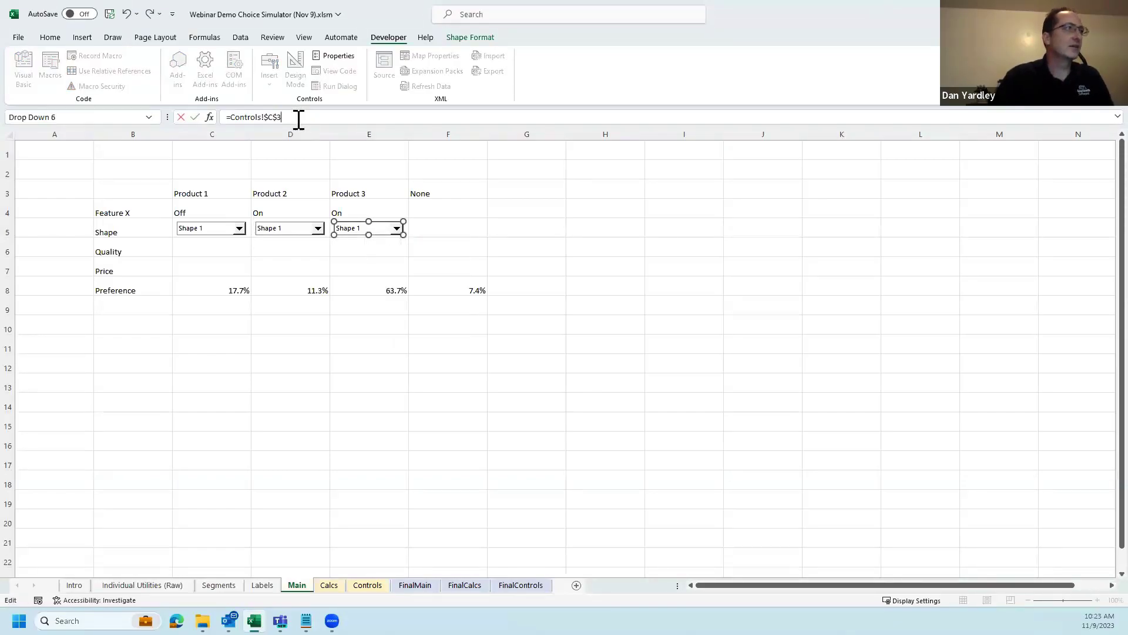
{"action": "key", "text": "Return"}
{"action": "left_click", "coordinate": [365, 255]}
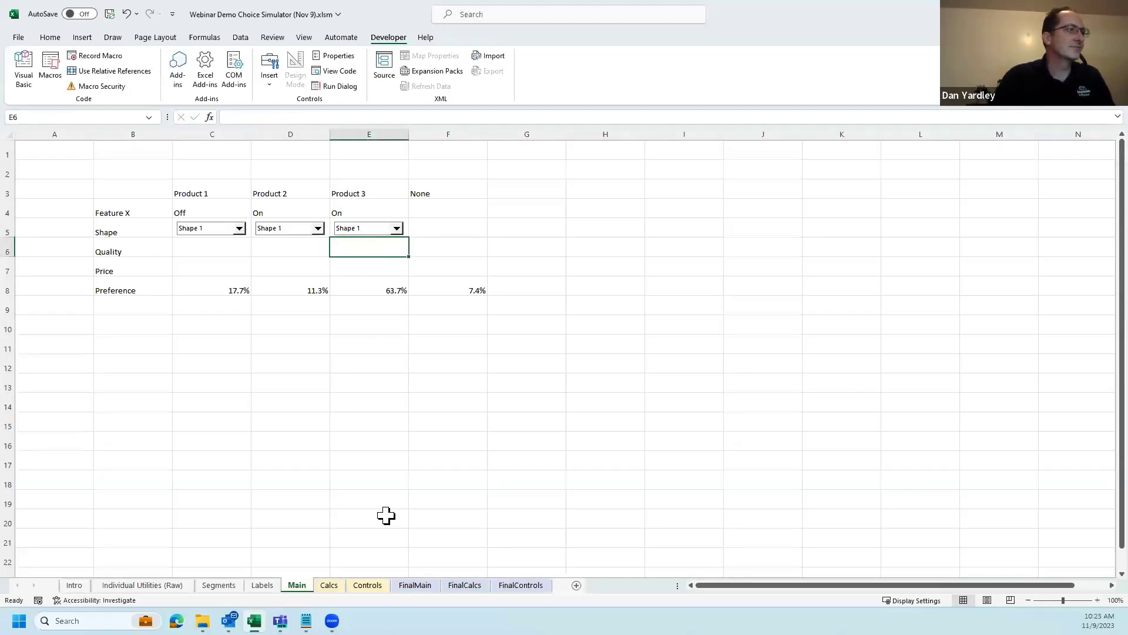
- On Calcs, copy Product 1's Shape coding formulas in D3:F3 down to the Product 2 and Product 3 rows
{"action": "left_click", "coordinate": [330, 585]}
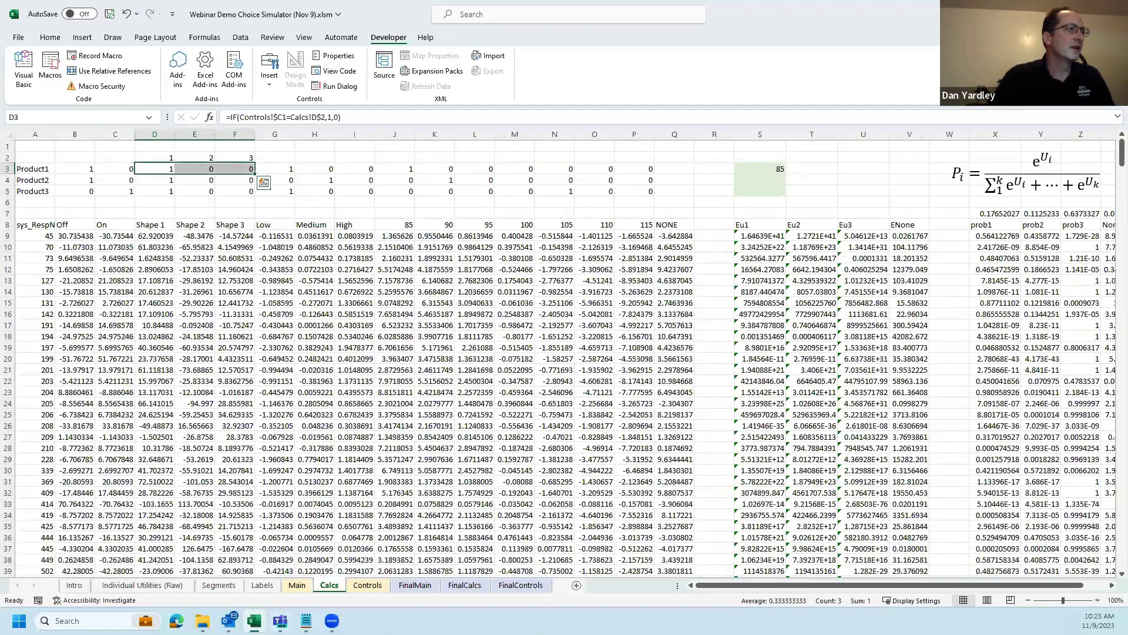
{"action": "left_click", "coordinate": [368, 585]}
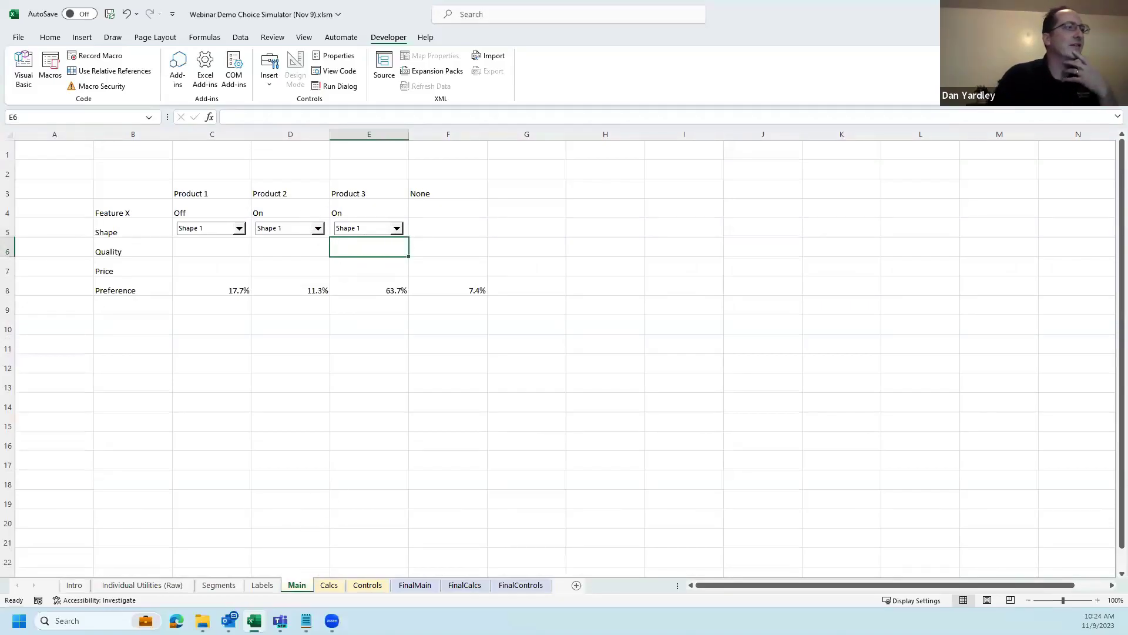
{"action": "left_click", "coordinate": [329, 585]}
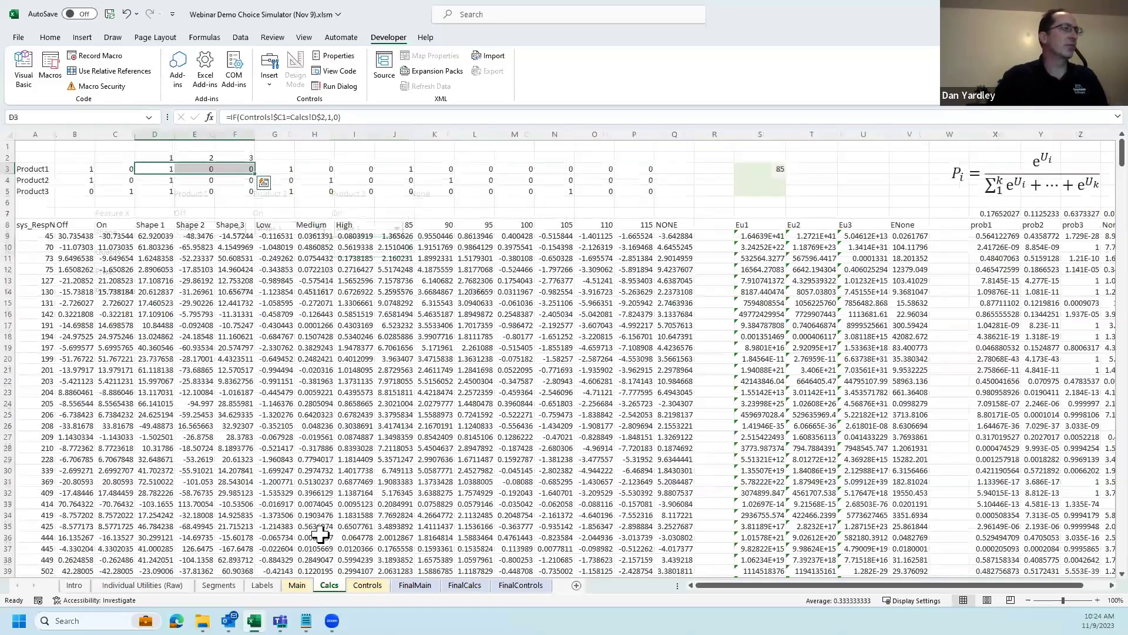
{"action": "key", "text": "ctrl+c"}
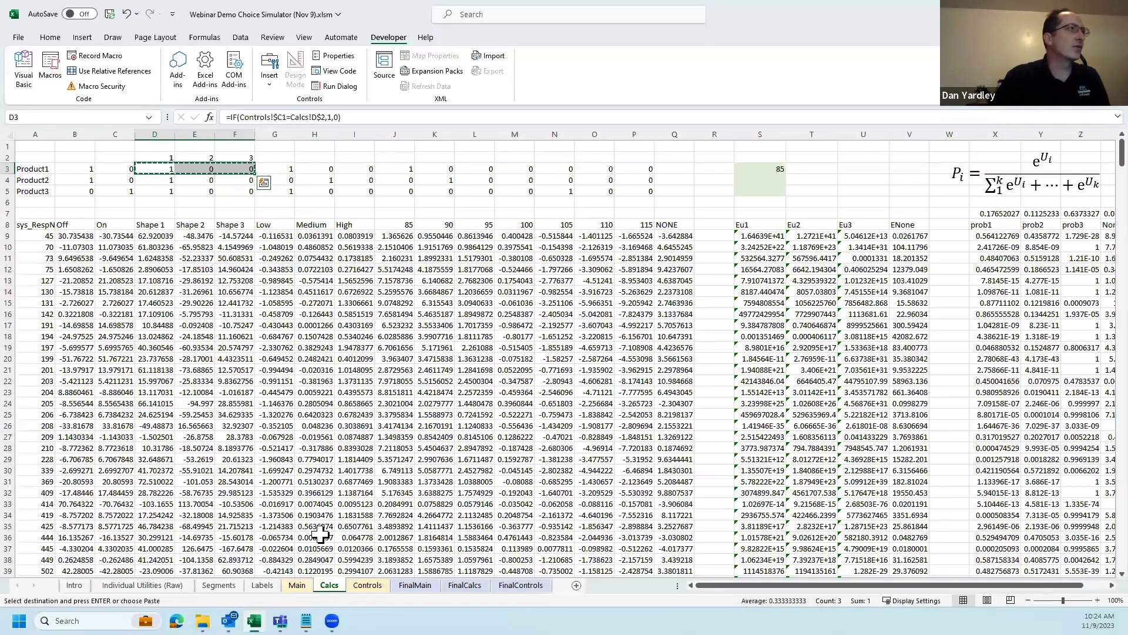
{"action": "key", "text": "shift+Down"}
{"action": "key", "text": "shift+Down"}
{"action": "key", "text": "Return"}
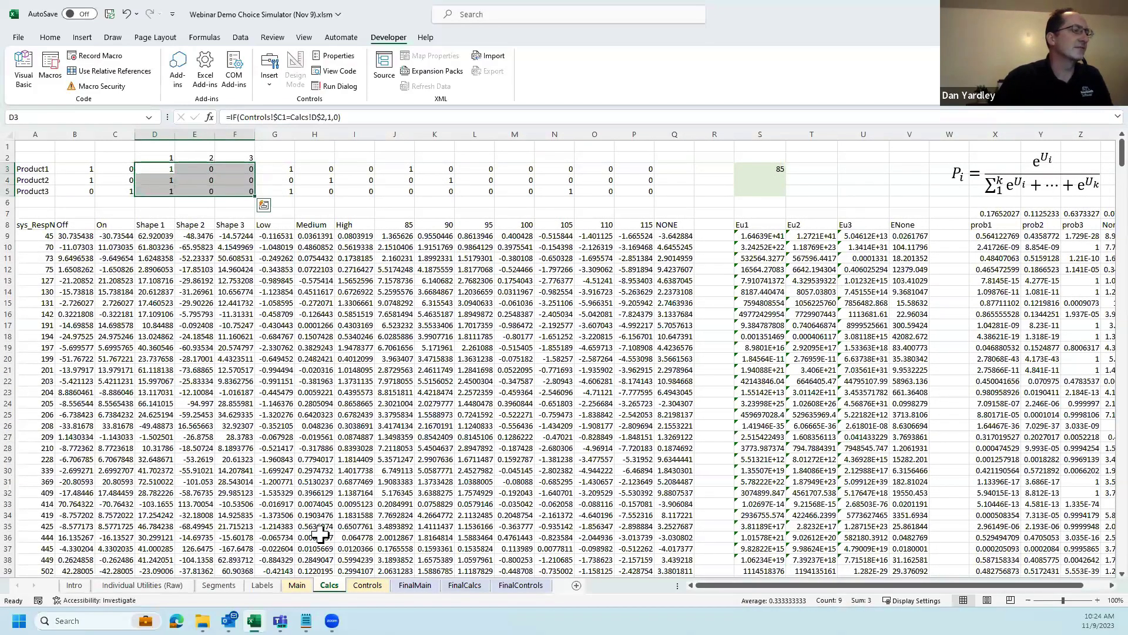
- On Main, set Product 2 to Shape 2 and Product 3 to Shape 3, and check their Shape coding on Calcs
{"action": "left_click", "coordinate": [297, 585]}
{"action": "left_click", "coordinate": [317, 229]}
{"action": "left_click", "coordinate": [286, 248]}
{"action": "left_click", "coordinate": [397, 229]}
{"action": "left_click", "coordinate": [346, 257]}
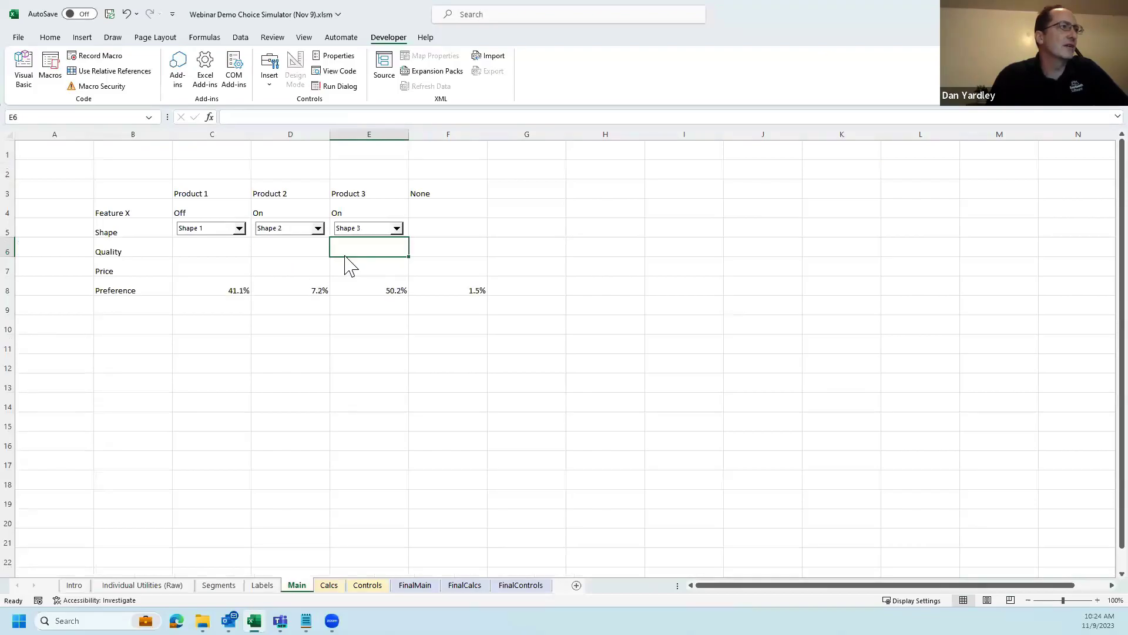
{"action": "left_click", "coordinate": [329, 585]}
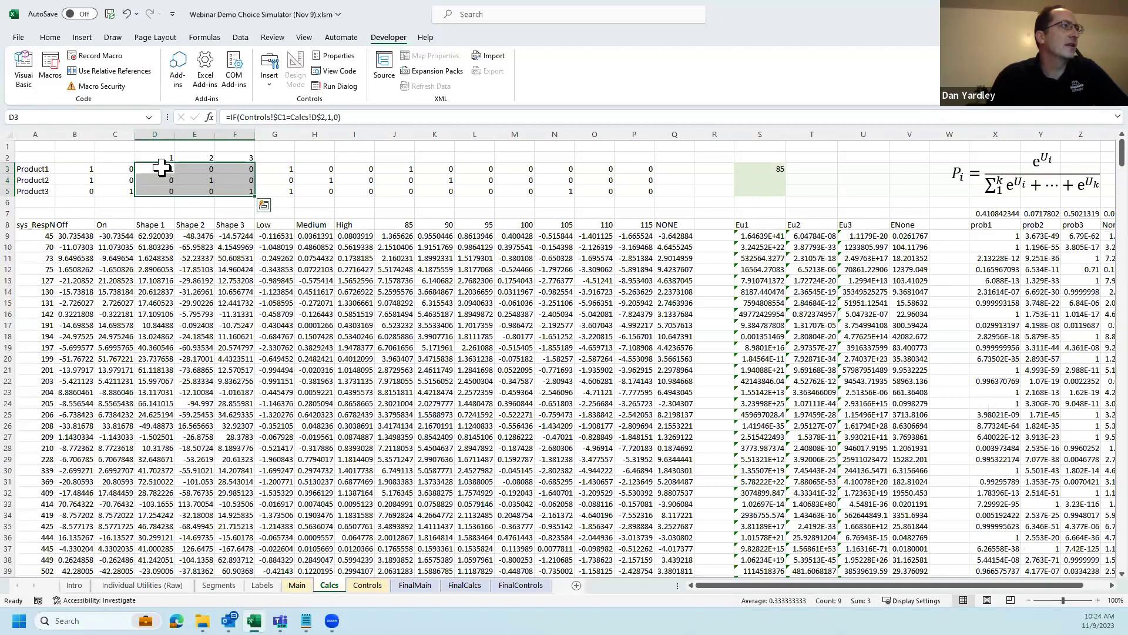
{"action": "left_click", "coordinate": [241, 203]}
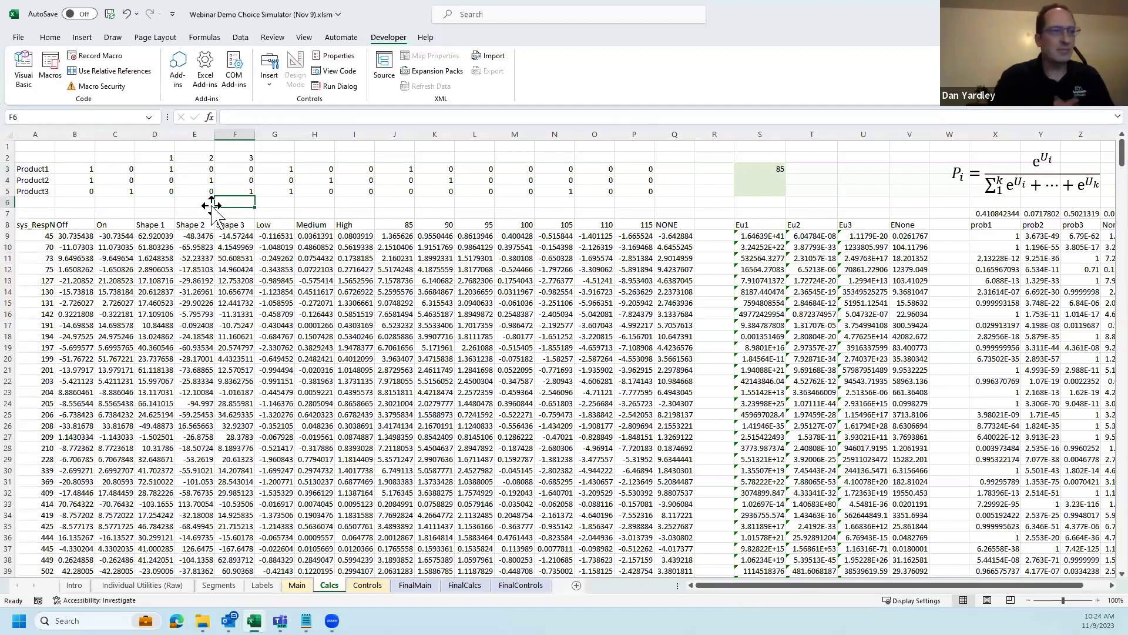
- On Main, review Product 1's Feature X and Shape drop-downs and the Spin Button among the available form controls
{"action": "left_click", "coordinate": [297, 586]}
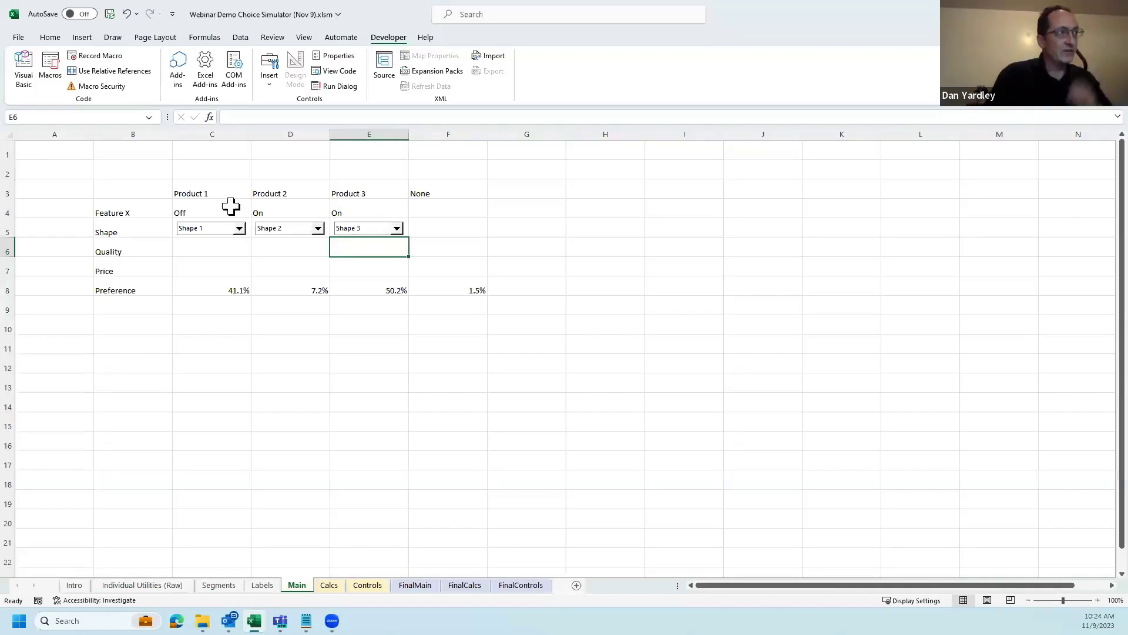
{"action": "left_click", "coordinate": [206, 206]}
{"action": "left_click", "coordinate": [239, 229]}
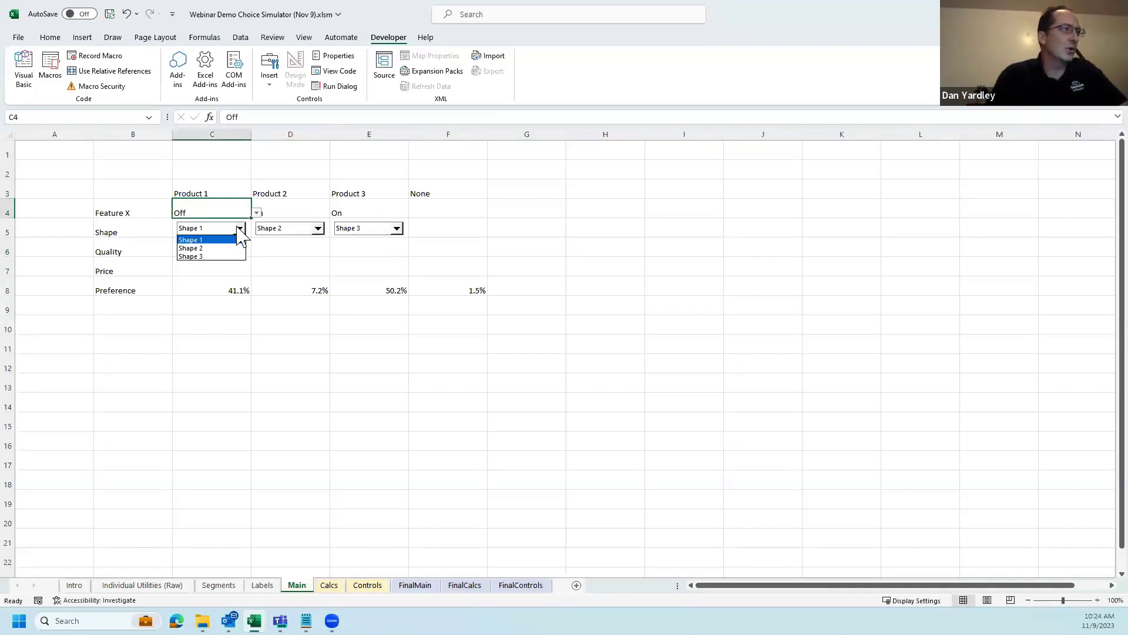
{"action": "left_click", "coordinate": [251, 324]}
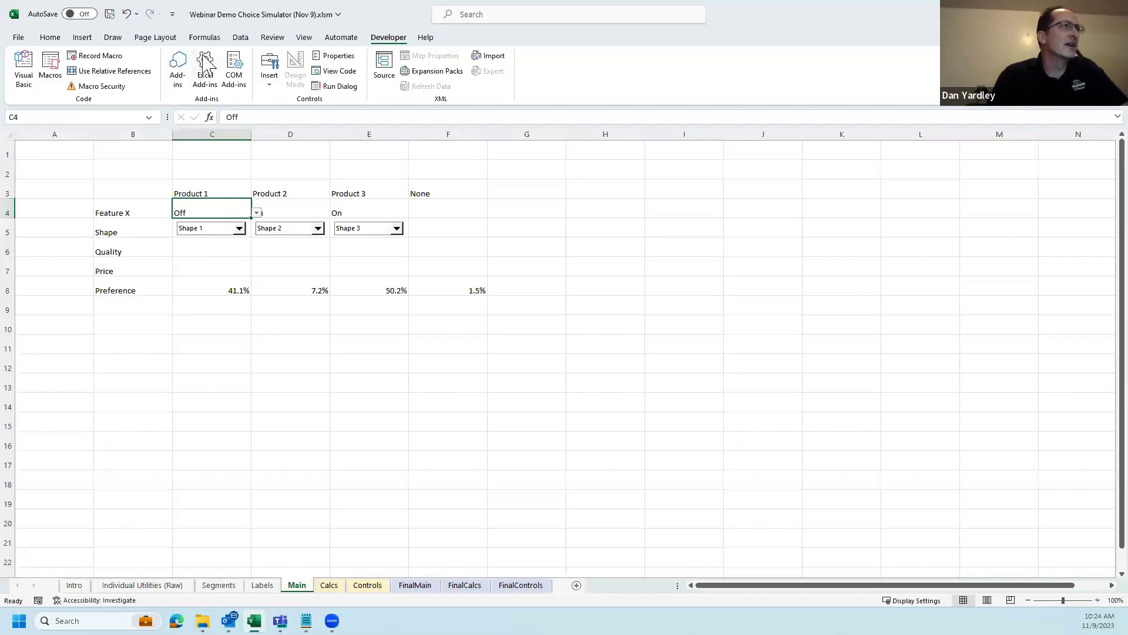
{"action": "left_click", "coordinate": [270, 76]}
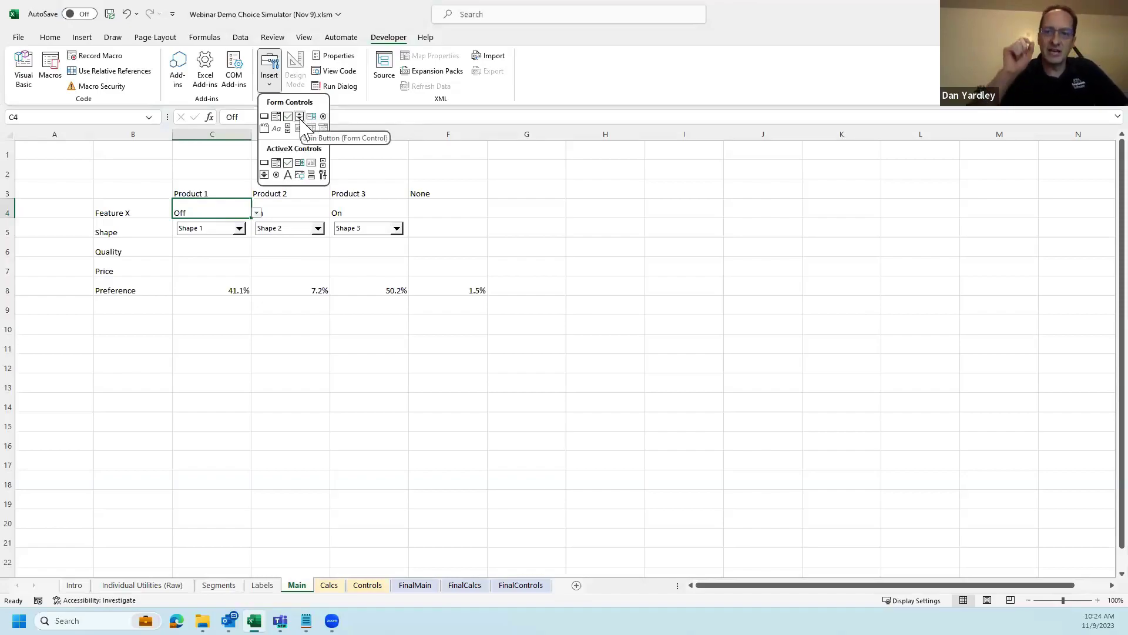
{"action": "left_click", "coordinate": [300, 116]}
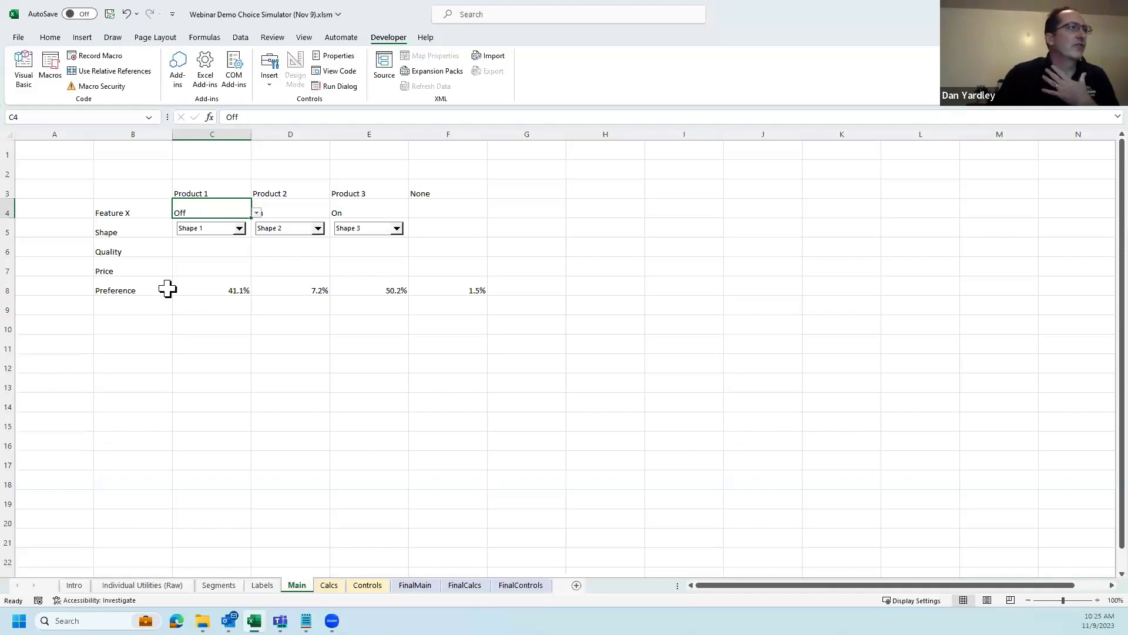
- Check the price levels on Controls and enter 85 as Product 1's price in cell C7 of Main
{"action": "left_click", "coordinate": [131, 272]}
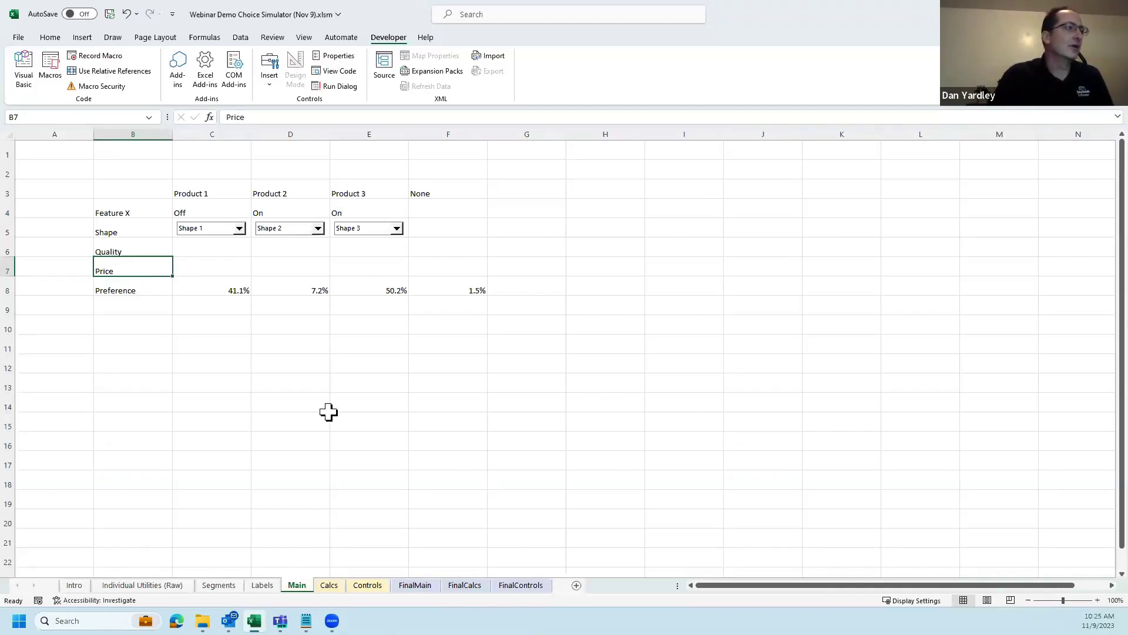
{"action": "left_click", "coordinate": [364, 588]}
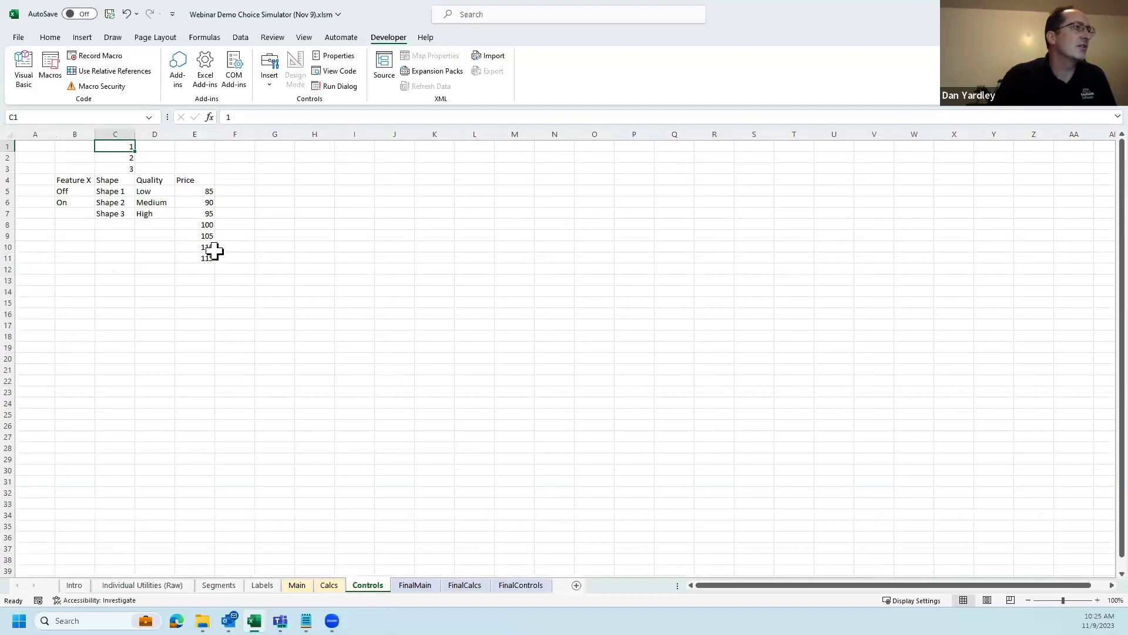
{"action": "left_click", "coordinate": [298, 587]}
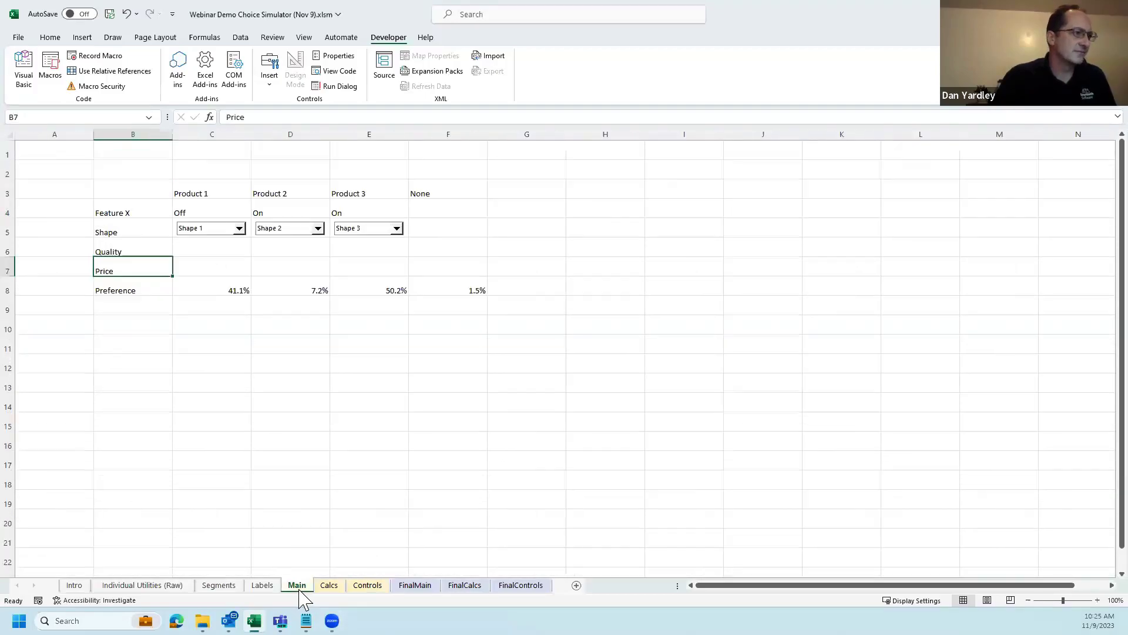
{"action": "key", "text": "Right"}
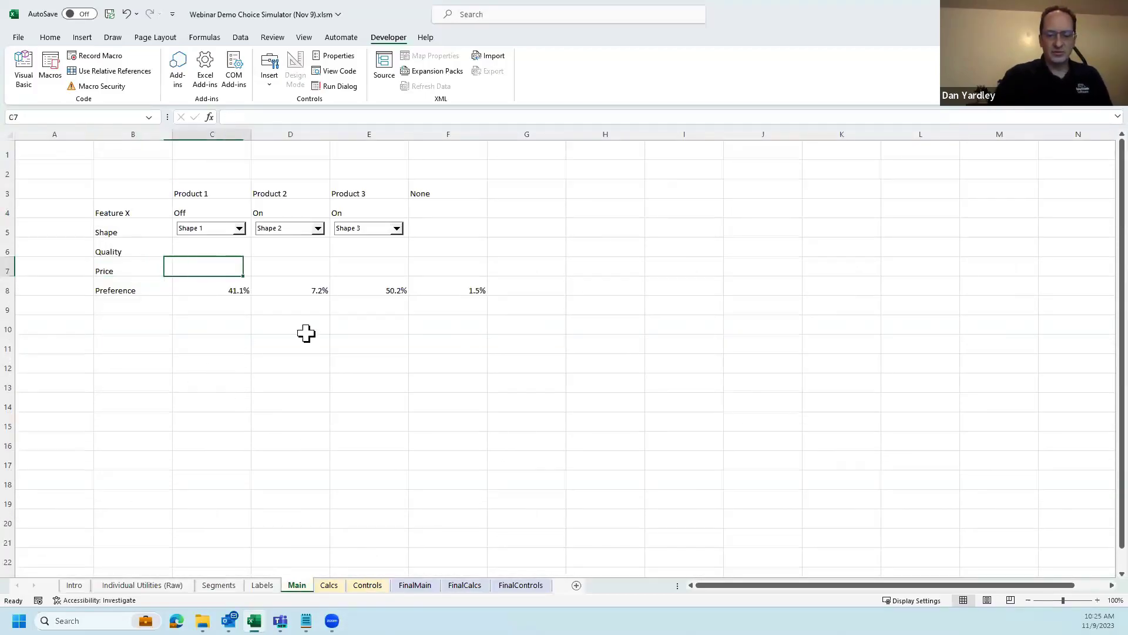
{"action": "type", "text": "85"}
{"action": "key", "text": "Return"}
{"action": "key", "text": "Up"}
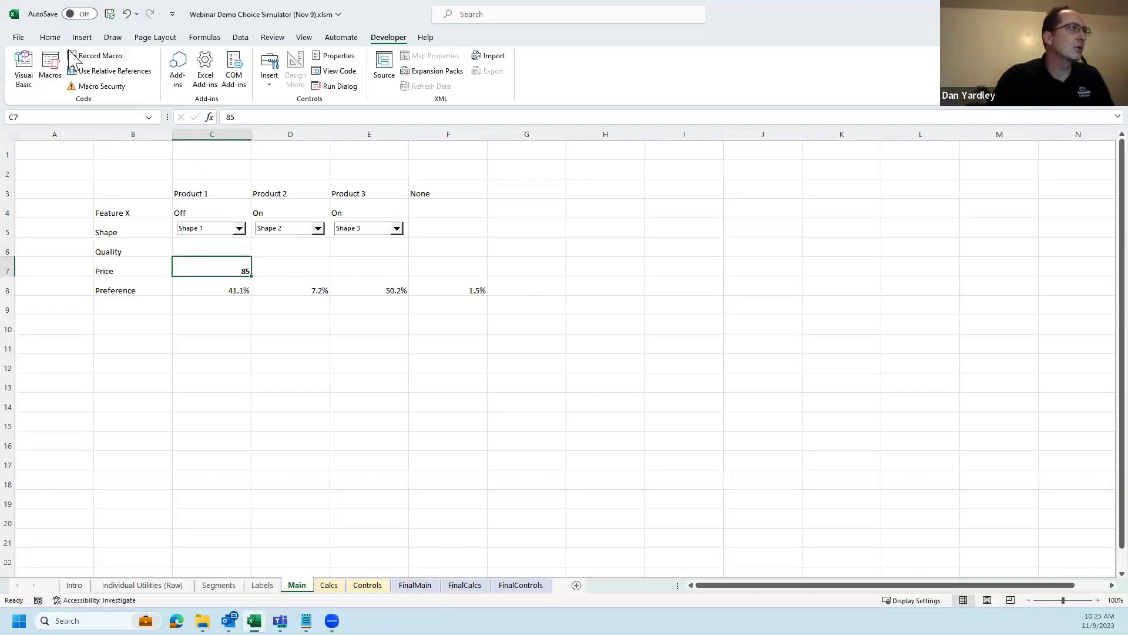
- Format Product 1's price cell C7 with font size 14 and a light green fill
{"action": "left_click", "coordinate": [50, 38]}
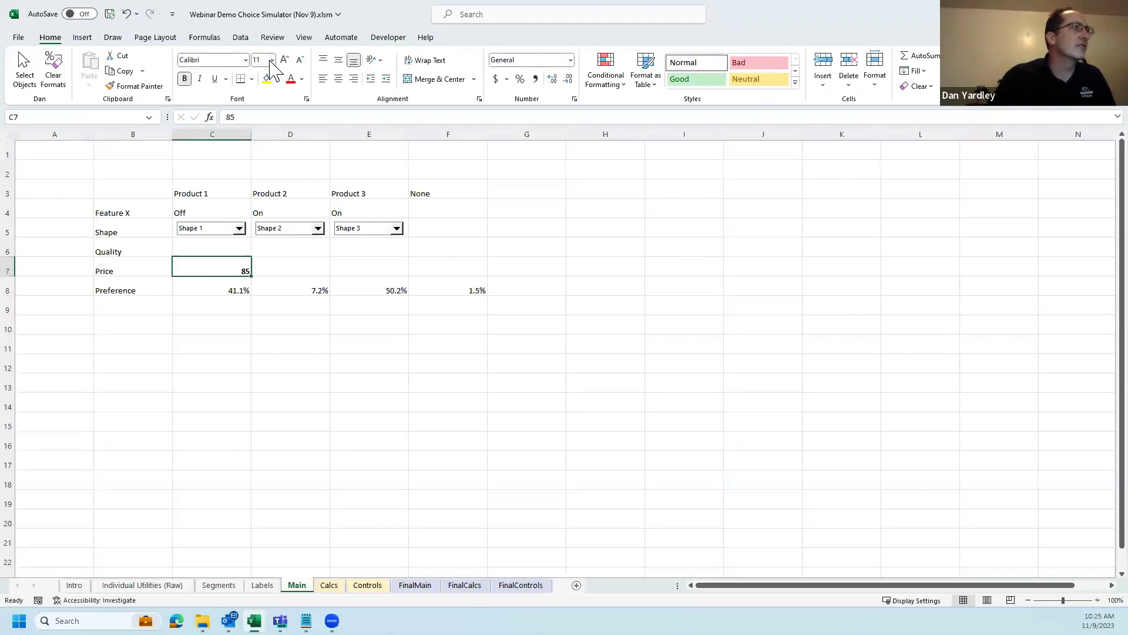
{"action": "left_click", "coordinate": [273, 60]}
{"action": "left_click", "coordinate": [266, 147]}
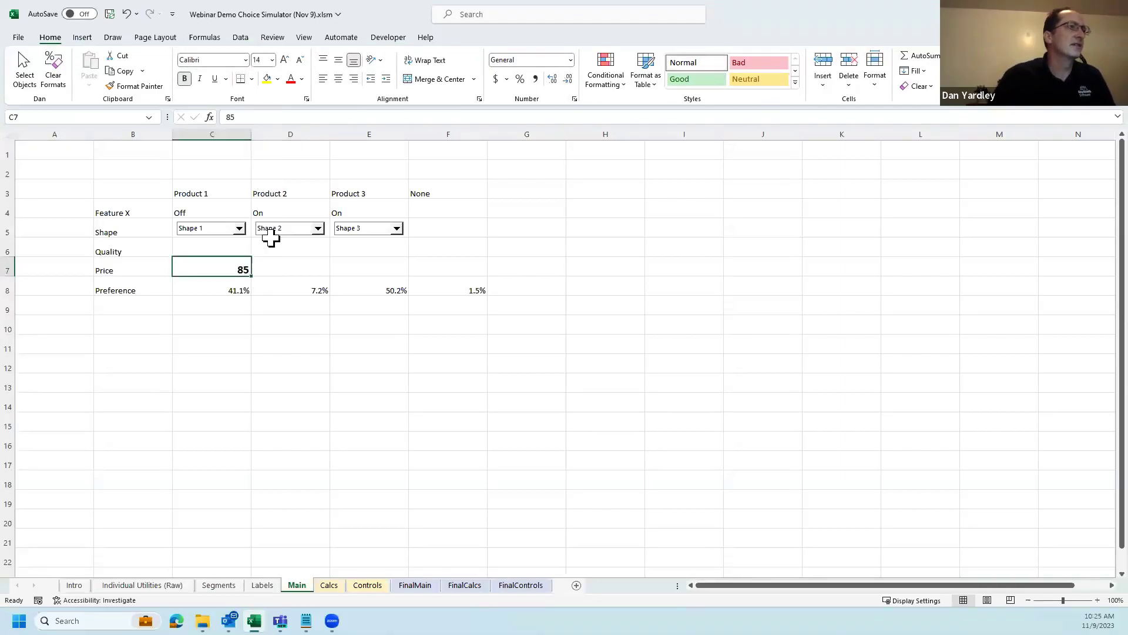
{"action": "left_click", "coordinate": [278, 79]}
{"action": "left_click", "coordinate": [356, 122]}
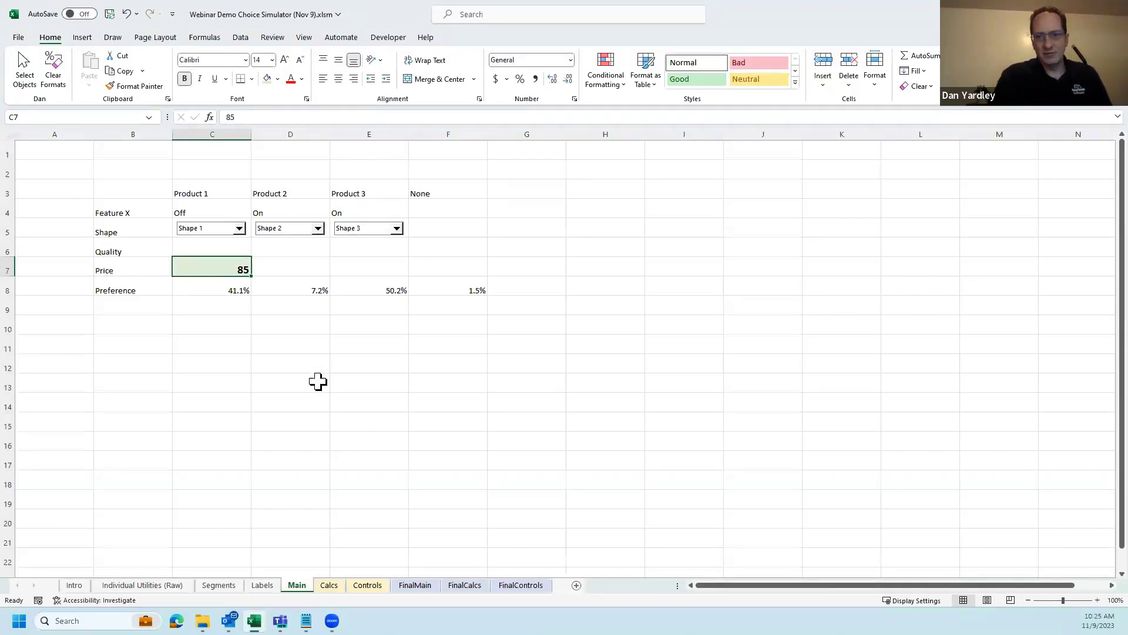
- Copy only the formatting of price cell C7 across to the Product 2 and Product 3 price cells D7:E7
{"action": "key", "text": "ctrl+c"}
{"action": "key", "text": "shift+Right"}
{"action": "key", "text": "shift+Right"}
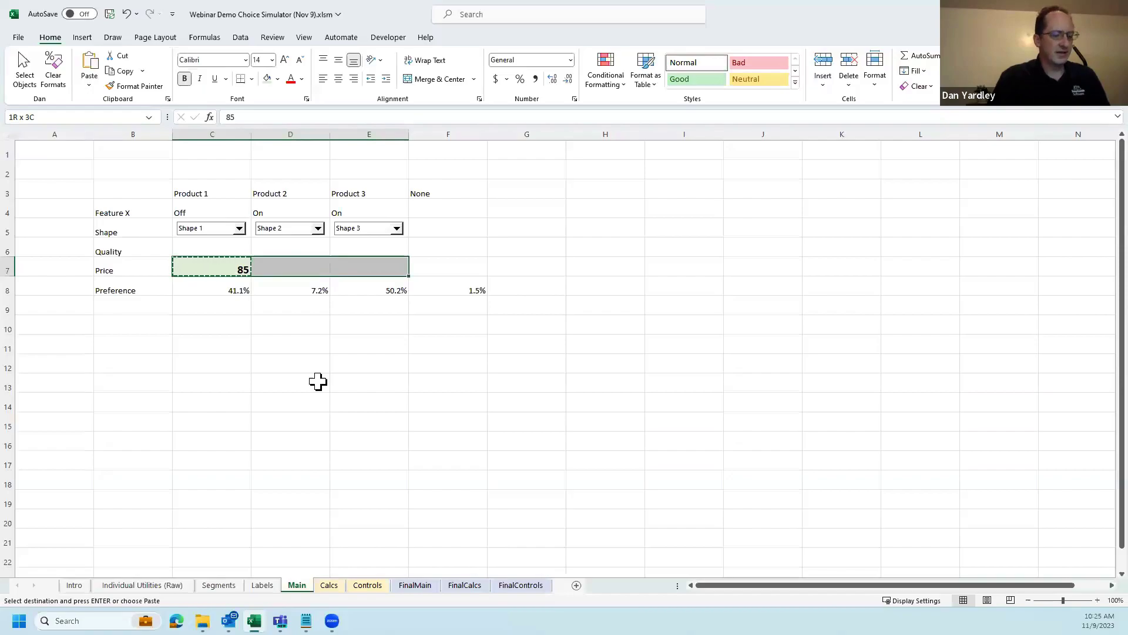
{"action": "key", "text": "ctrl+alt+v"}
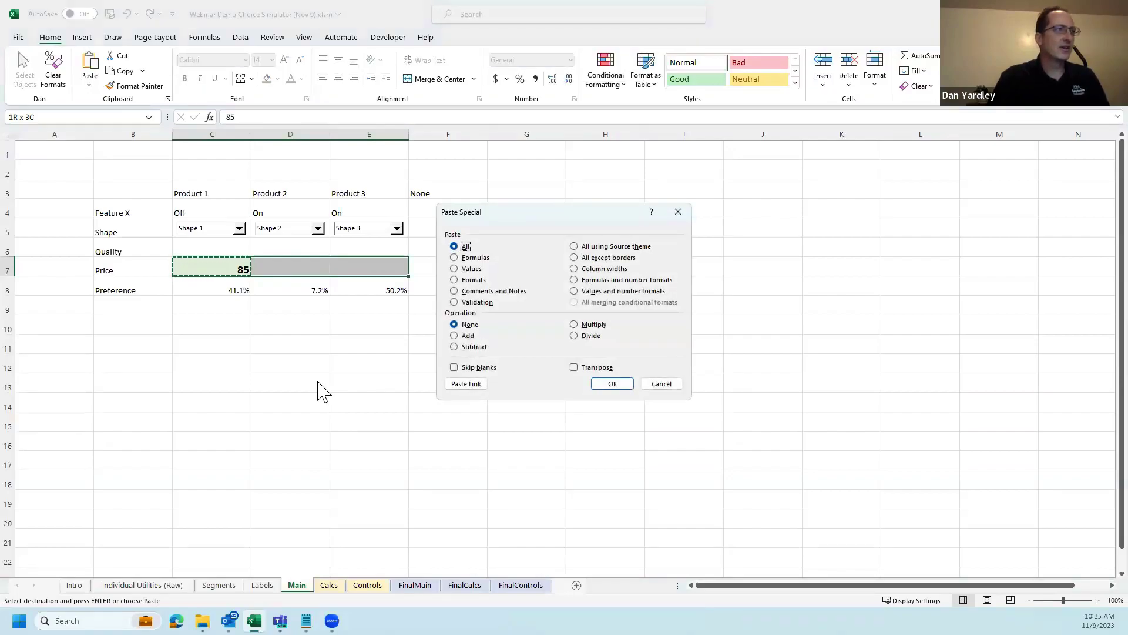
{"action": "key", "text": "t"}
{"action": "key", "text": "Return"}
{"action": "key", "text": "Escape"}
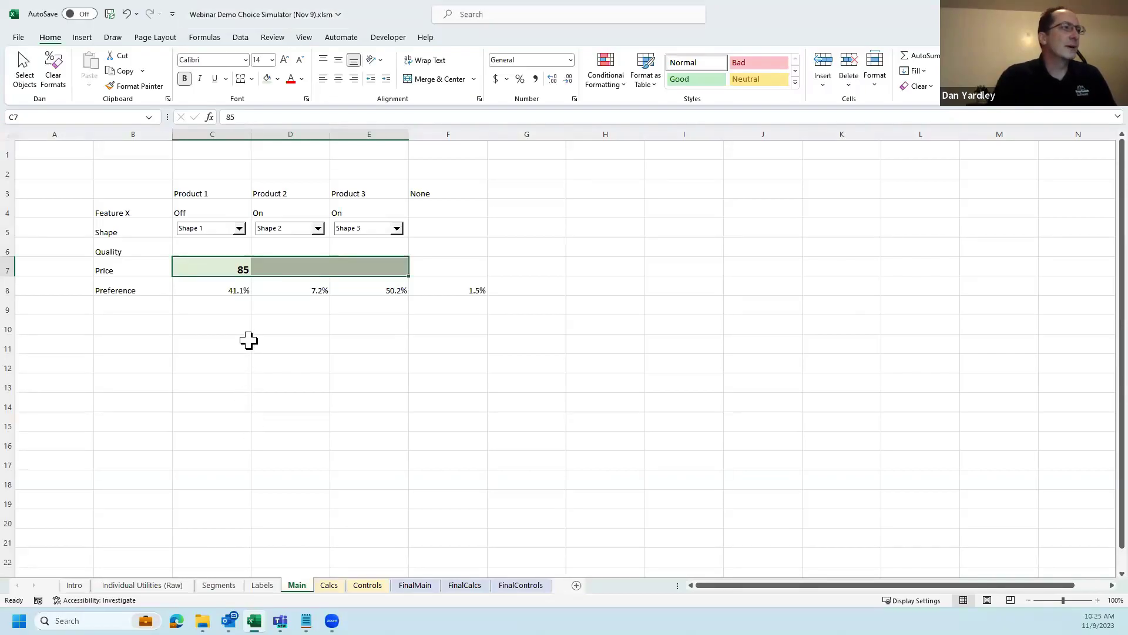
- On Calcs, examine the price level headings in J8:P8 and the cells referenced by Product 1's price coding formula in J3
{"action": "left_click", "coordinate": [329, 585]}
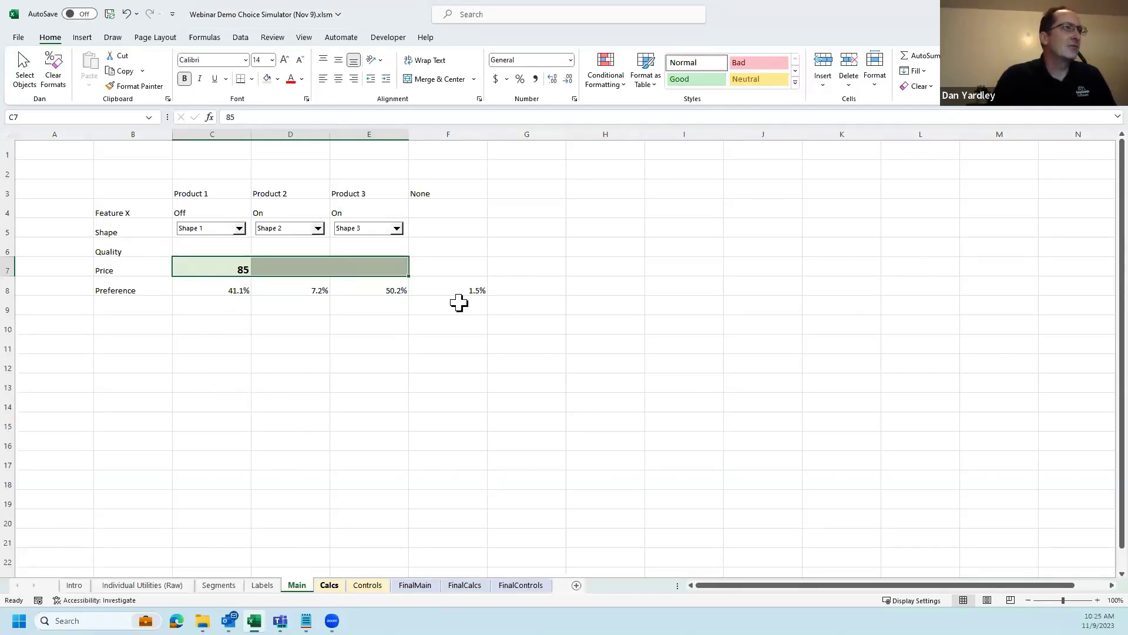
{"action": "left_click", "coordinate": [402, 226]}
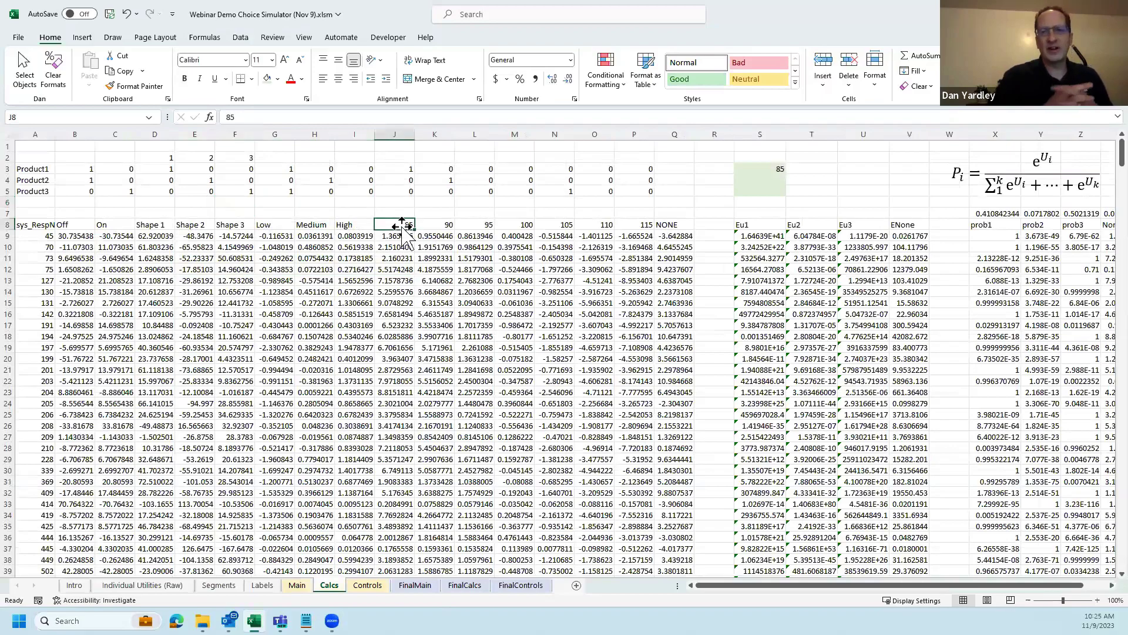
{"action": "key", "text": "shift+Right"}
{"action": "key", "text": "shift+Right"}
{"action": "key", "text": "shift+Right"}
{"action": "key", "text": "shift+Right"}
{"action": "key", "text": "shift+Right"}
{"action": "key", "text": "shift+Right"}
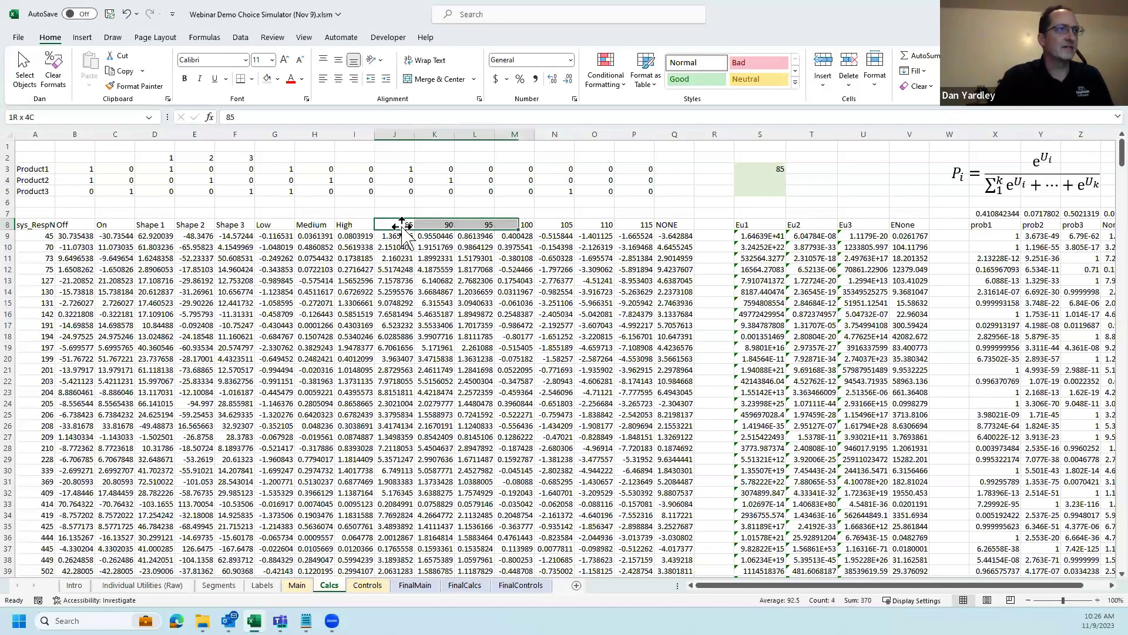
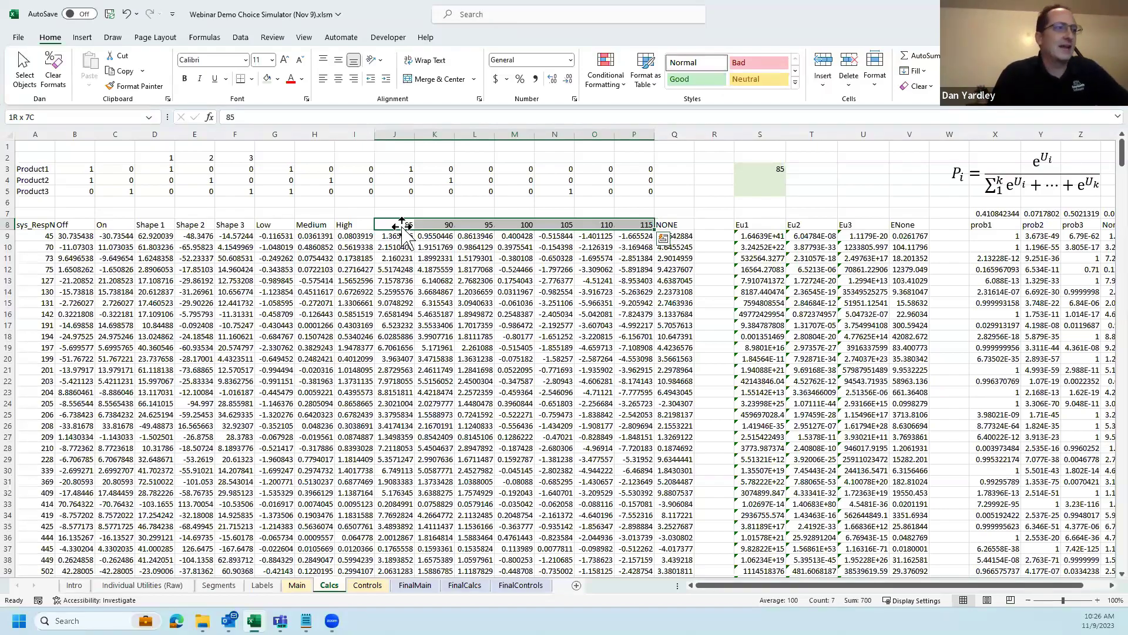
{"action": "left_click", "coordinate": [400, 170]}
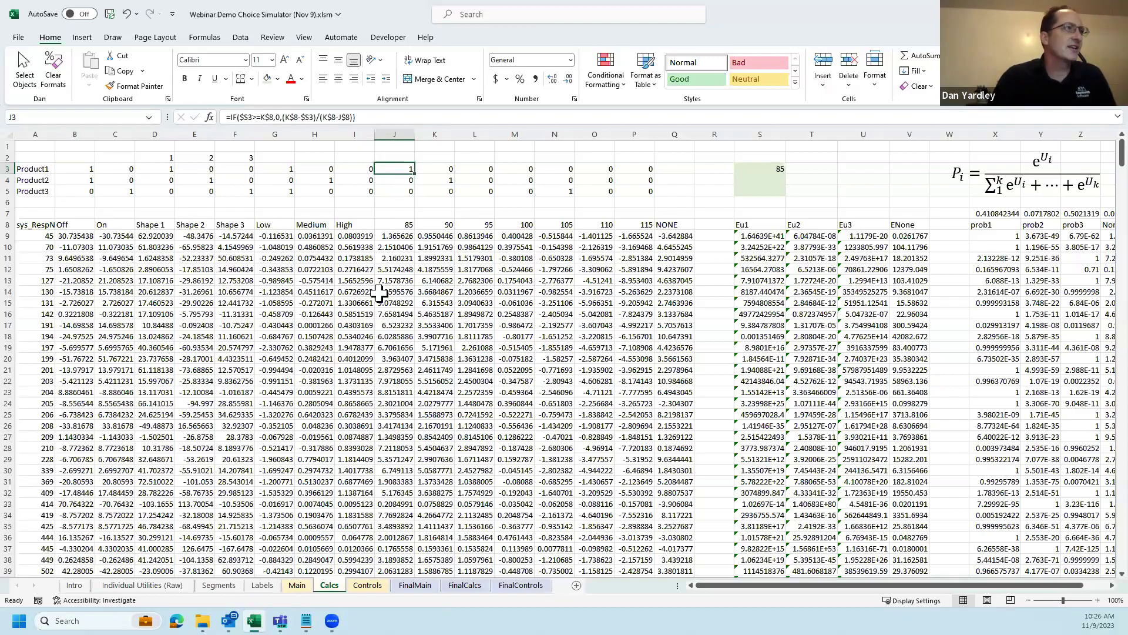
{"action": "key", "text": "F2"}
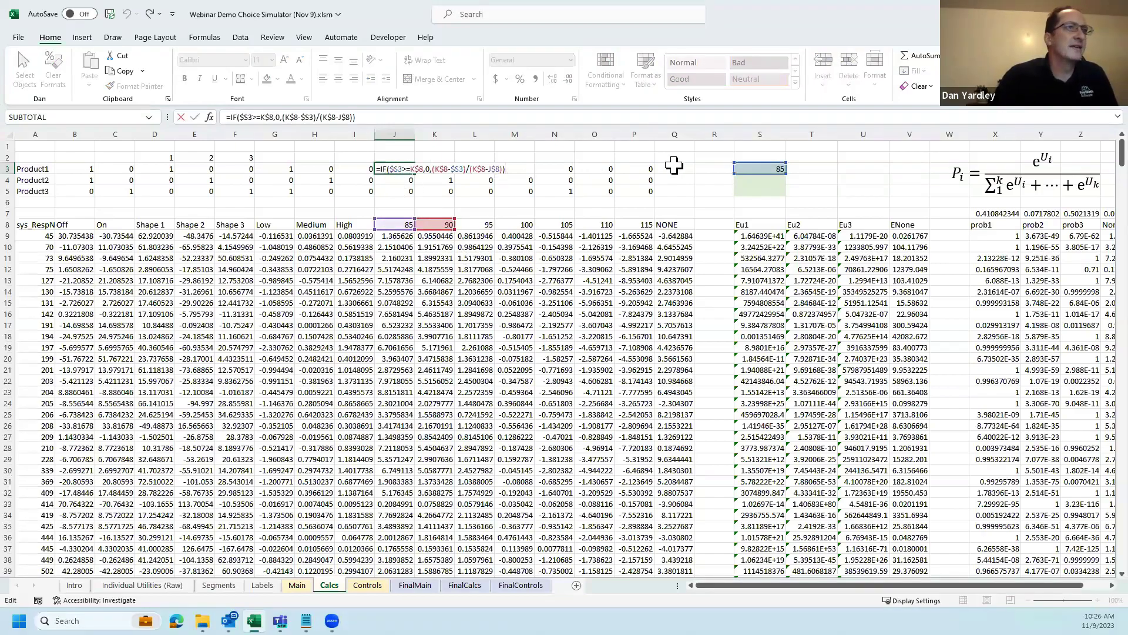
- Link cell S3 on Calcs to Product 1's price with the formula =Main!C7
{"action": "left_click", "coordinate": [764, 170]}
{"action": "type", "text": "="}
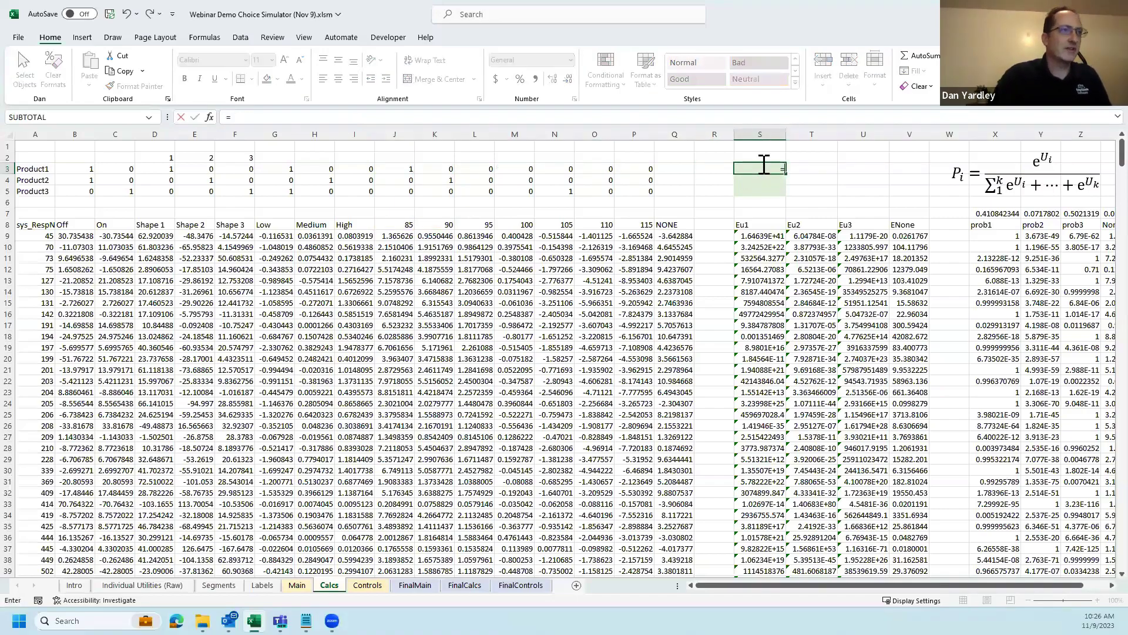
{"action": "left_click", "coordinate": [297, 585]}
{"action": "left_click", "coordinate": [231, 262]}
{"action": "key", "text": "Return"}
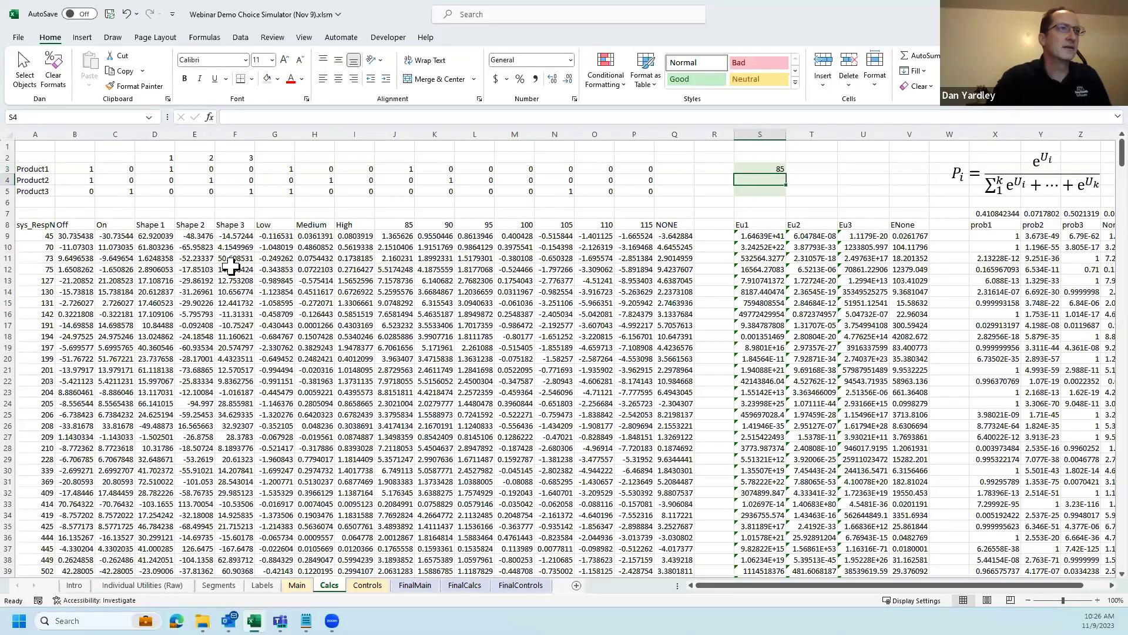
- Begin a TRANSPOSE array formula across cells S3:S5 on Calcs
{"action": "key", "text": "Up"}
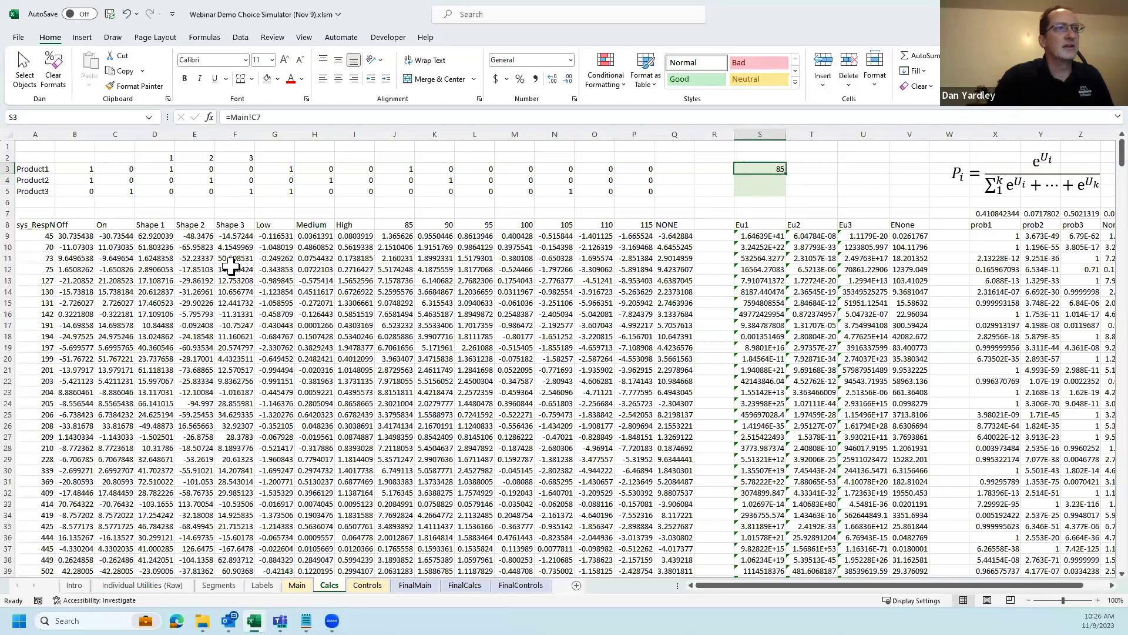
{"action": "key", "text": "shift+Down"}
{"action": "key", "text": "shift+Down"}
{"action": "type", "text": "="}
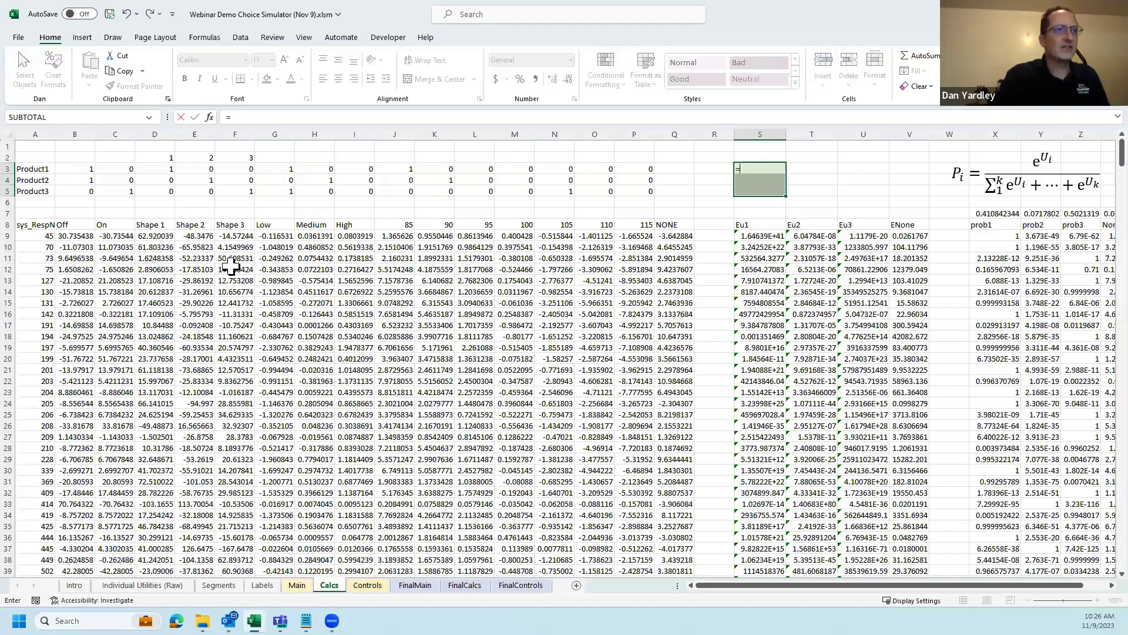
{"action": "type", "text": "tra"}
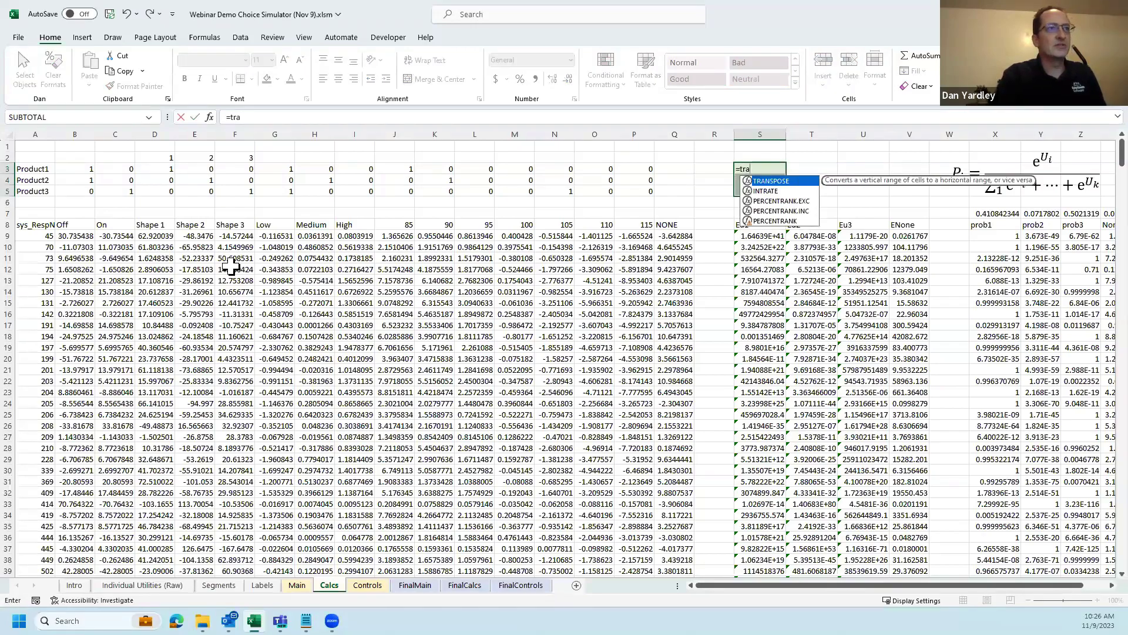
{"action": "key", "text": "Tab"}
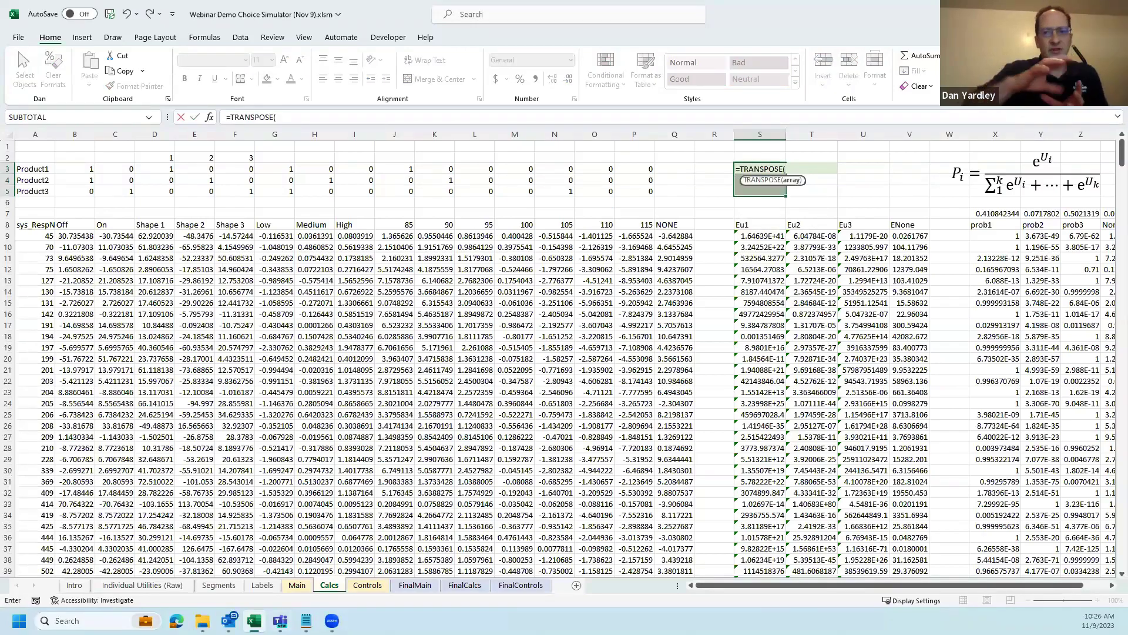
- Complete the TRANSPOSE array formula in Calcs S3:S5 so it pulls the three product prices from Main C7:E7
{"action": "left_click", "coordinate": [297, 585]}
{"action": "left_click_drag", "start_coordinate": [239, 272], "coordinate": [388, 275]}
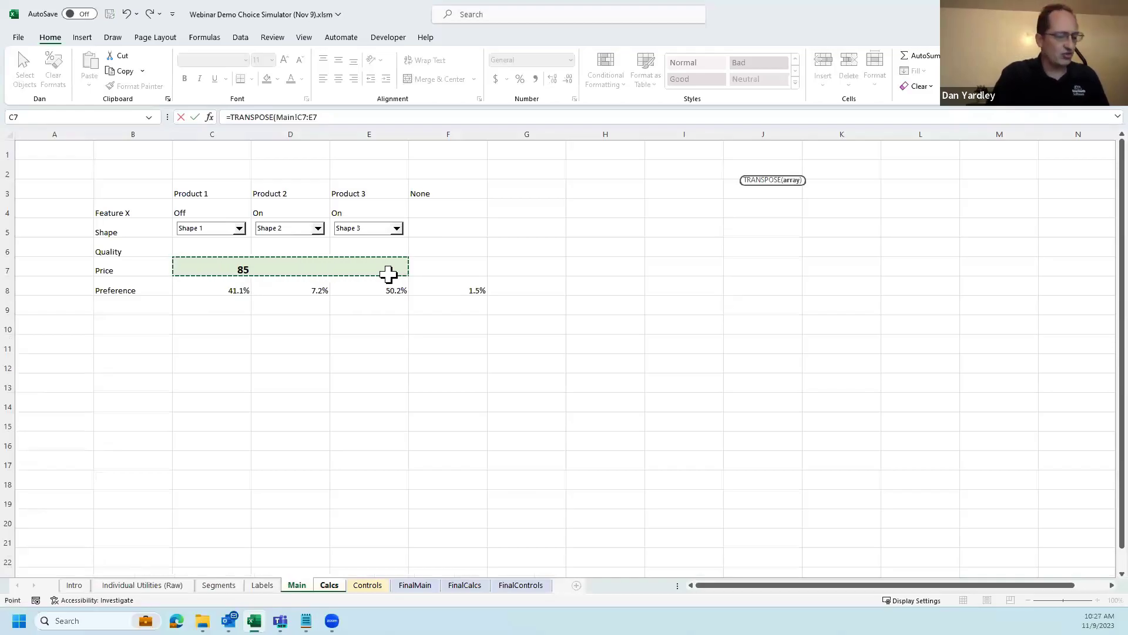
{"action": "key", "text": "ctrl+shift+Return"}
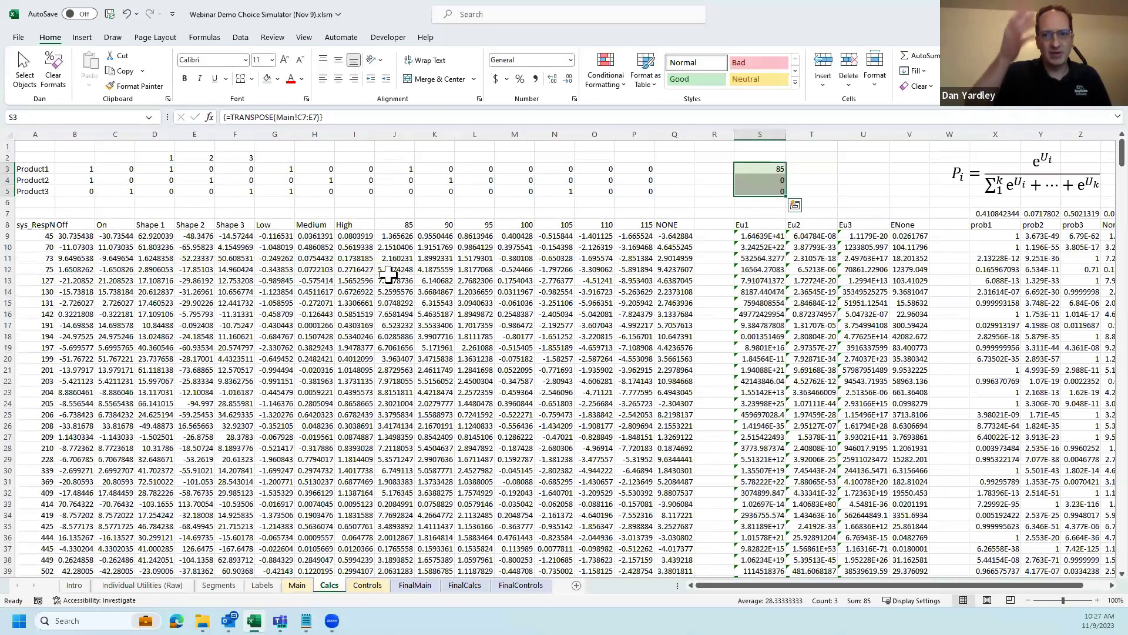
- On the Main sheet, set the price of Product 2 to 100 and of Product 3 to 102
{"action": "left_click", "coordinate": [297, 585]}
{"action": "left_click", "coordinate": [291, 266]}
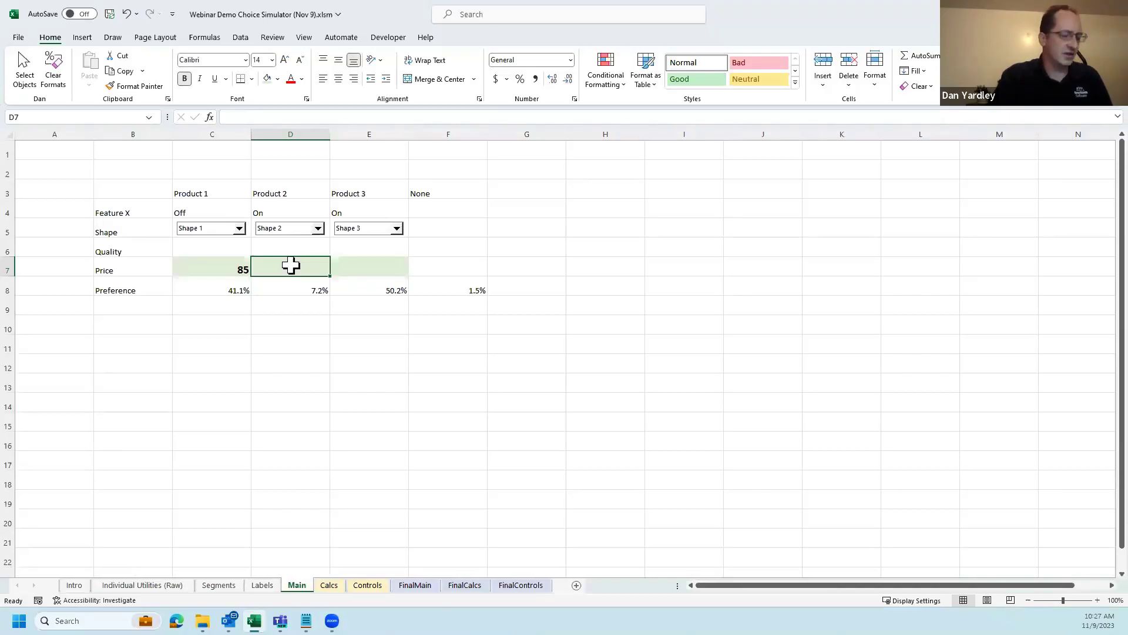
{"action": "type", "text": "100"}
{"action": "key", "text": "Tab"}
{"action": "type", "text": "1"}
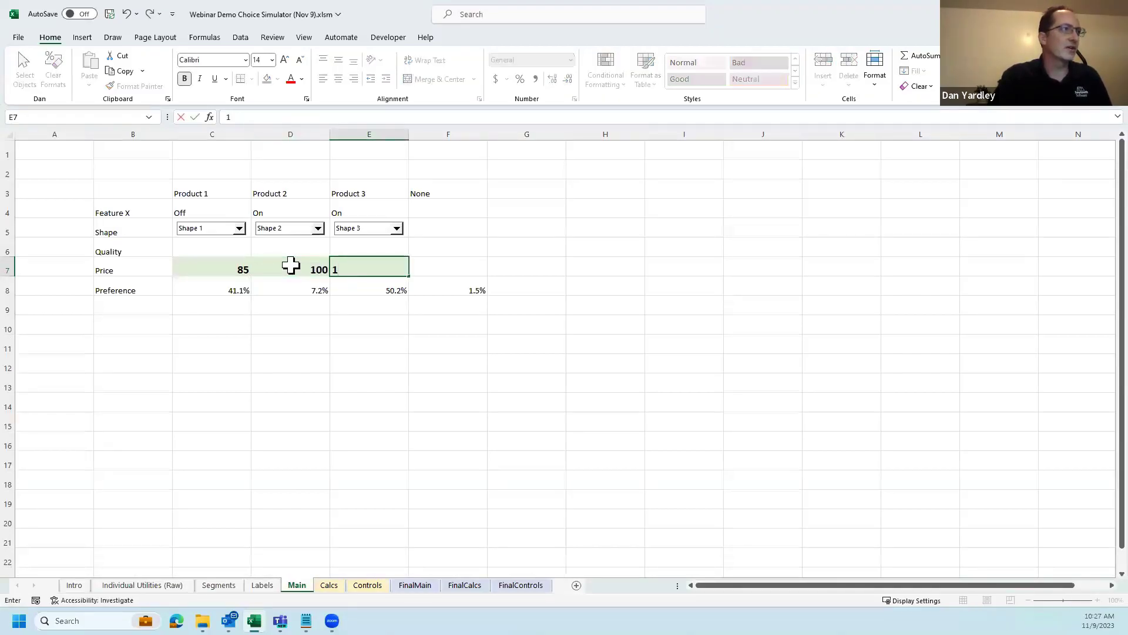
{"action": "type", "text": "02"}
{"action": "key", "text": "Return"}
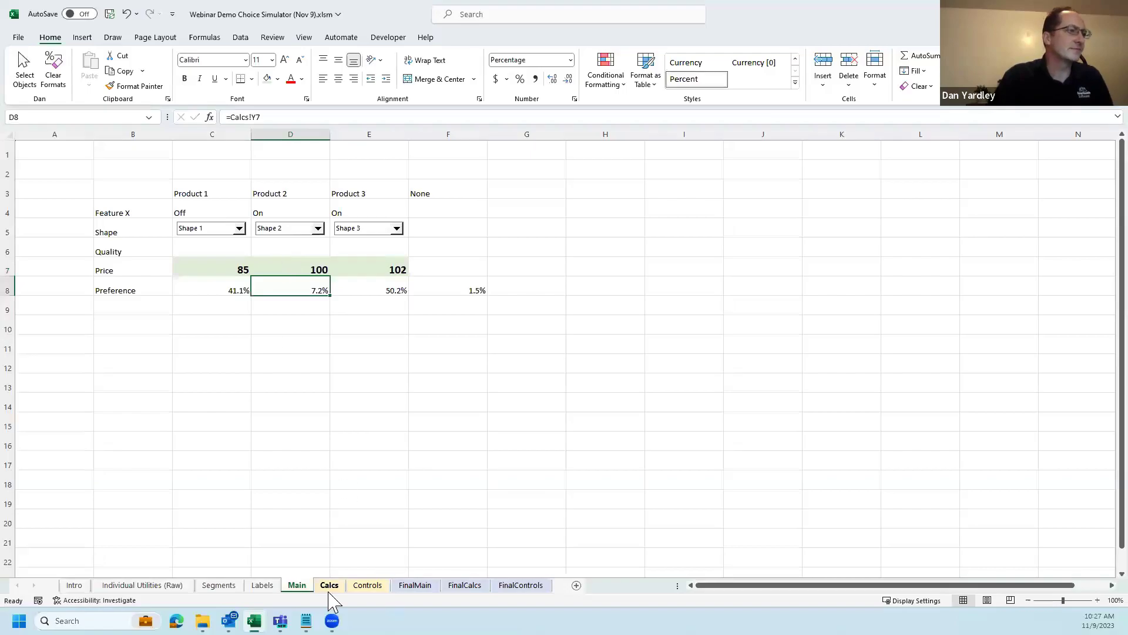
- Examine the Product1 weight formula for price level 85 in Calcs J3 and the first respondent's utility for that level
{"action": "left_click", "coordinate": [330, 585]}
{"action": "key", "text": "Left"}
{"action": "key", "text": "Left"}
{"action": "key", "text": "Left"}
{"action": "key", "text": "Left"}
{"action": "key", "text": "Left"}
{"action": "key", "text": "Left"}
{"action": "key", "text": "Left"}
{"action": "key", "text": "Left"}
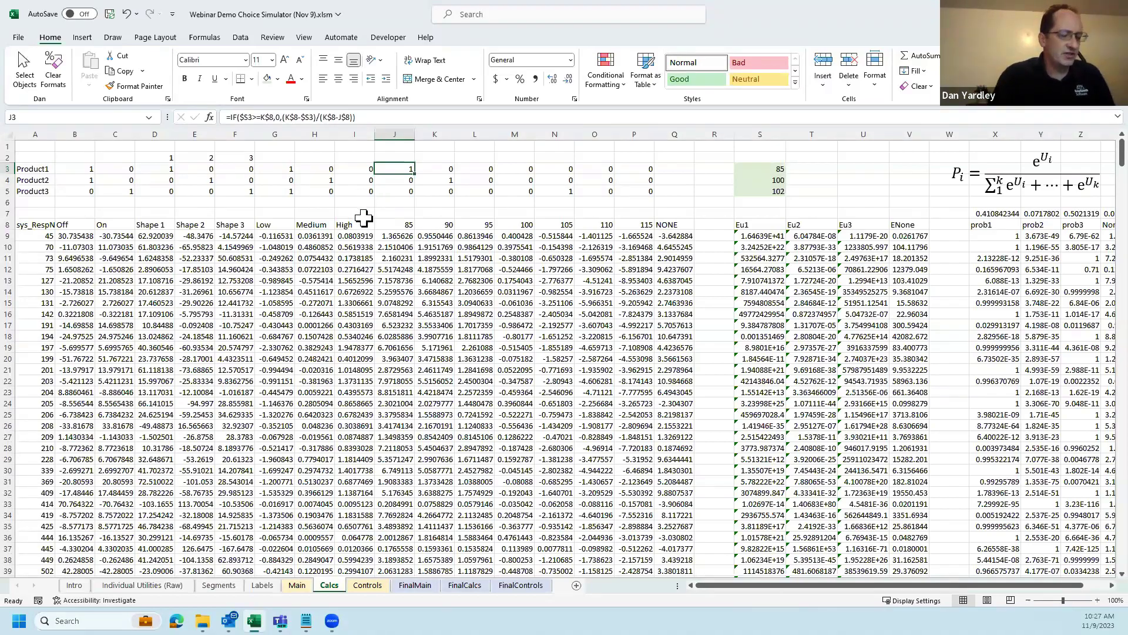
{"action": "key", "text": "F2"}
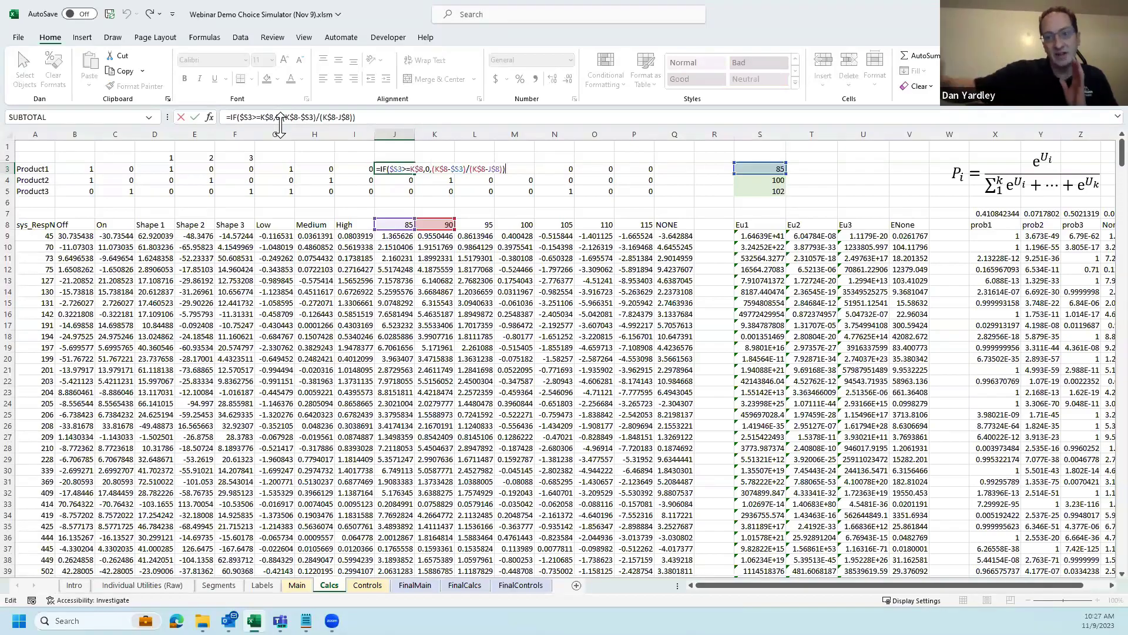
{"action": "key", "text": "Escape"}
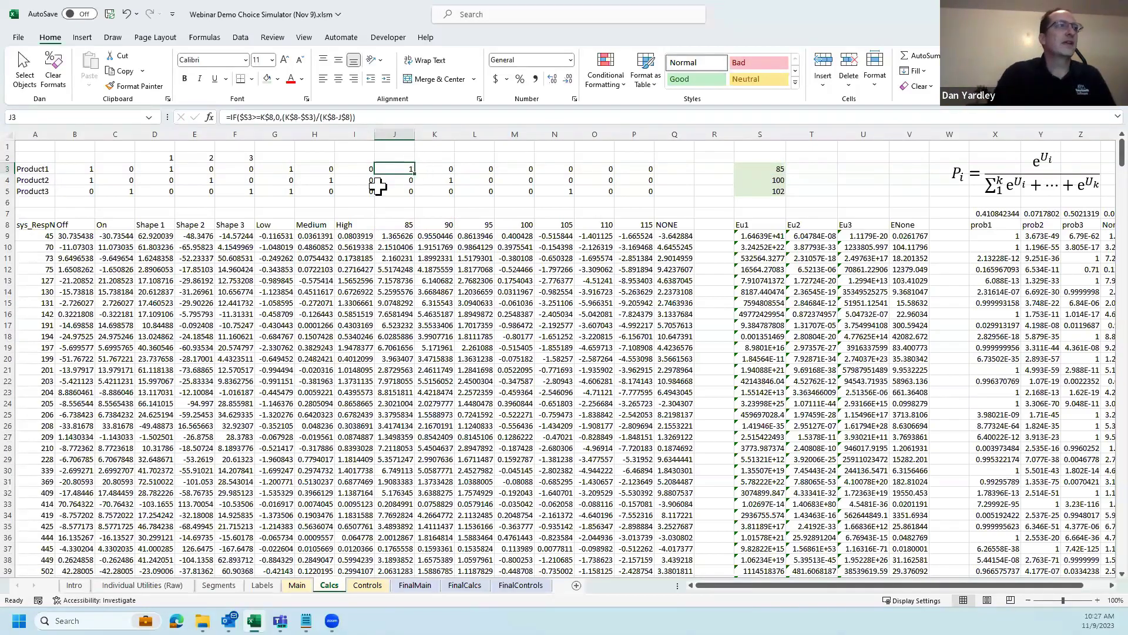
{"action": "left_click", "coordinate": [421, 235]}
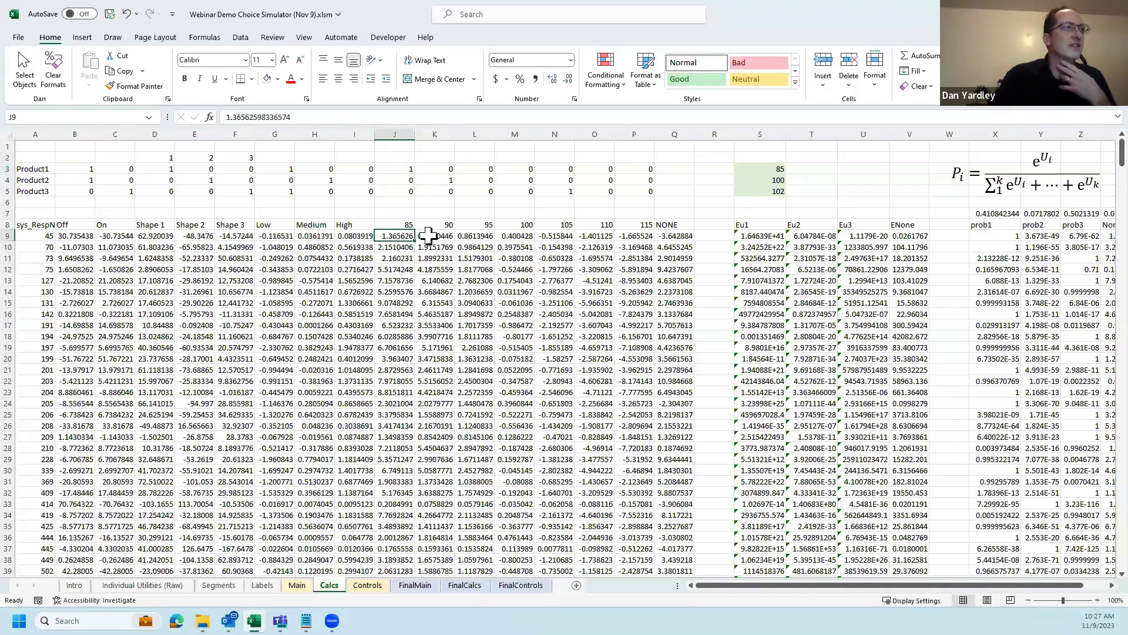
{"action": "left_click", "coordinate": [395, 234]}
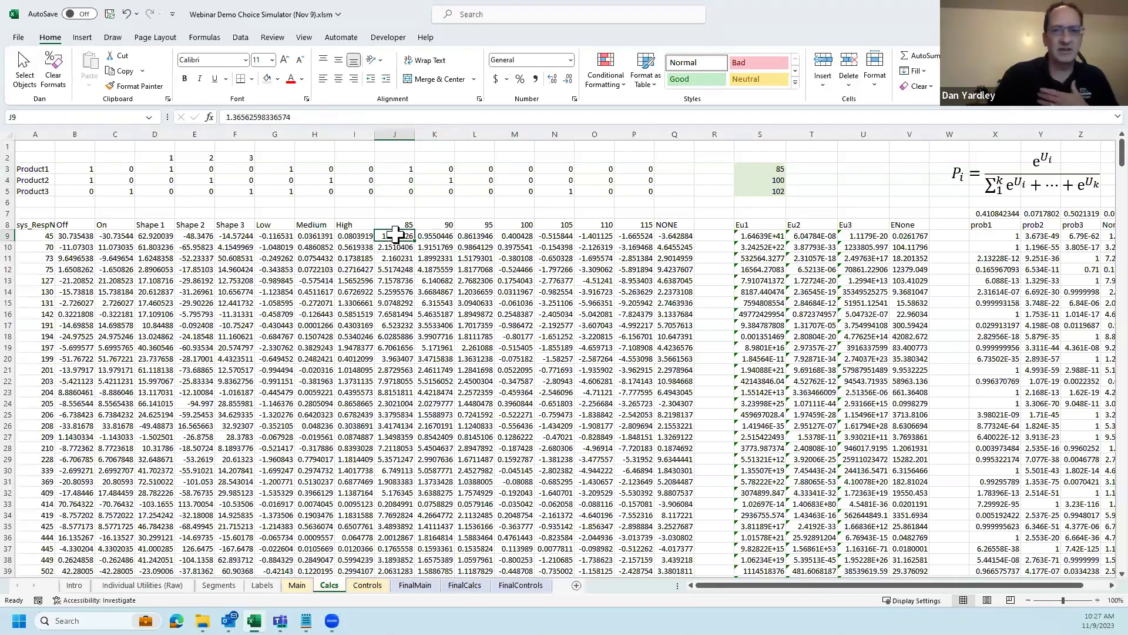
{"action": "left_click", "coordinate": [402, 169]}
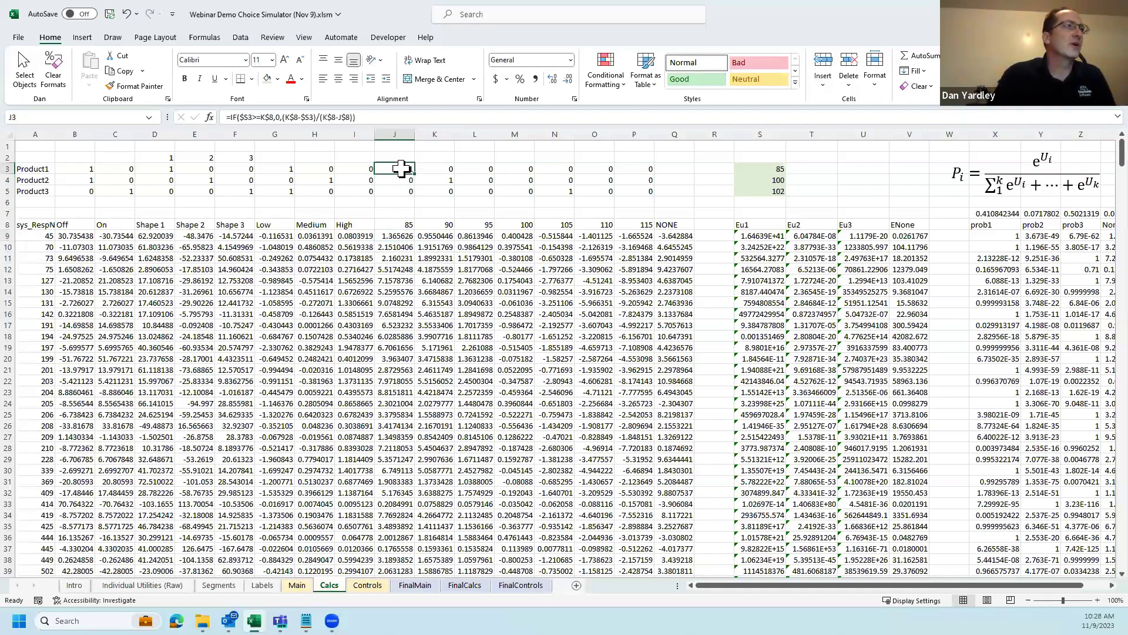
{"action": "key", "text": "F2"}
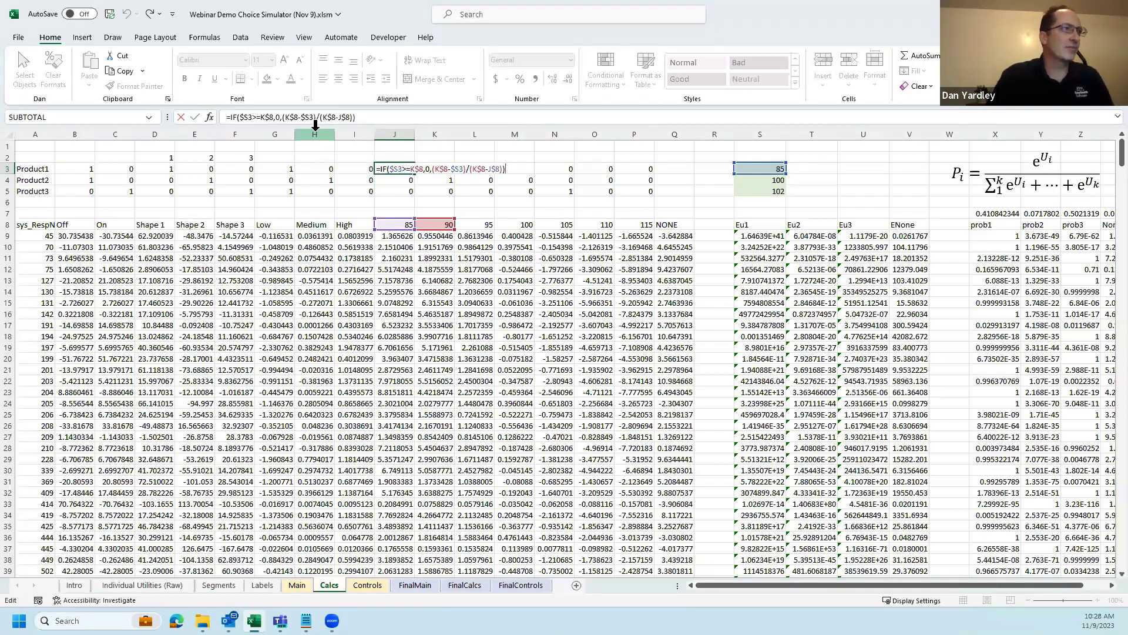
{"action": "key", "text": "Escape"}
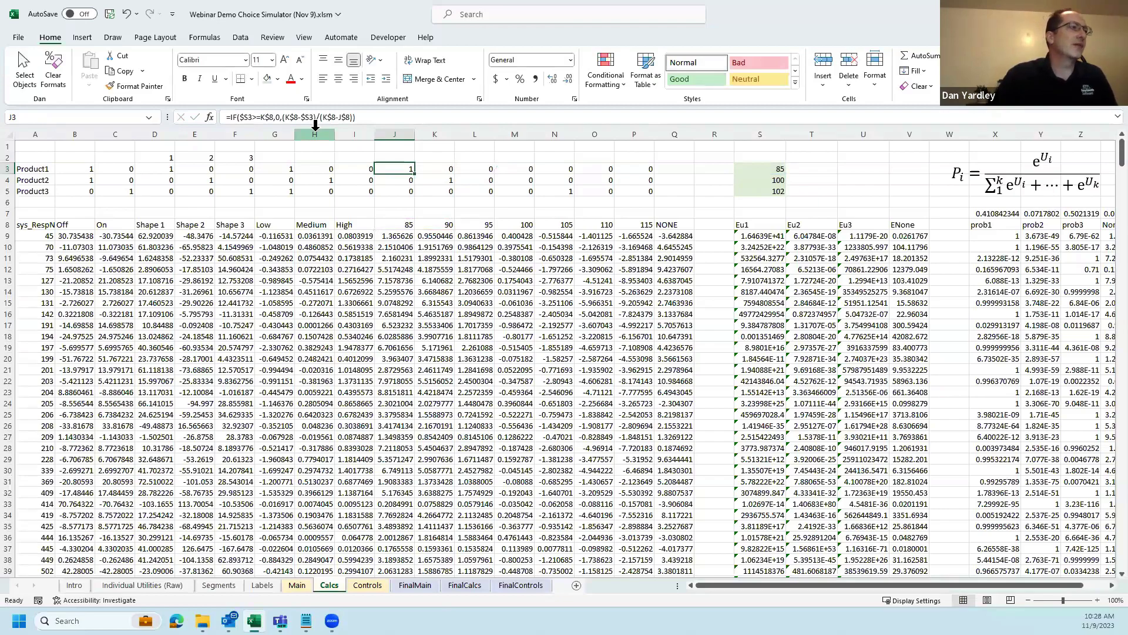
- Set Product 1's price to 86 on the Main sheet
{"action": "left_click", "coordinate": [298, 585]}
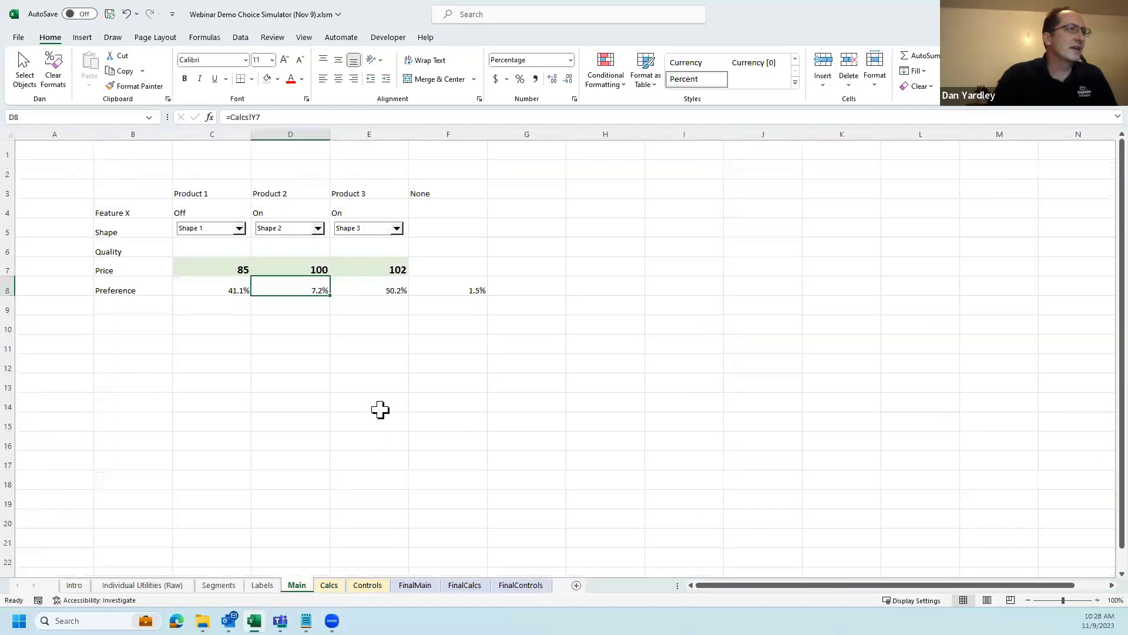
{"action": "left_click", "coordinate": [232, 271]}
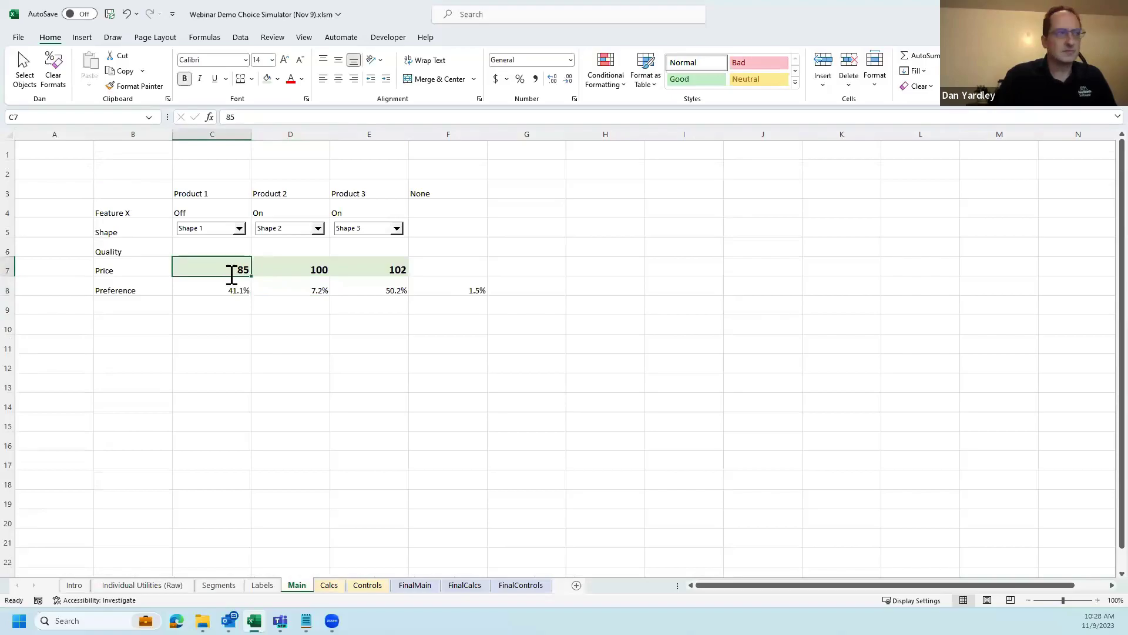
{"action": "left_click", "coordinate": [237, 288]}
- Examine the Product1 price weight formulas on the Calcs sheet, comparing the first, middle and last price levels
{"action": "key", "text": "ctrl+Page_Down"}
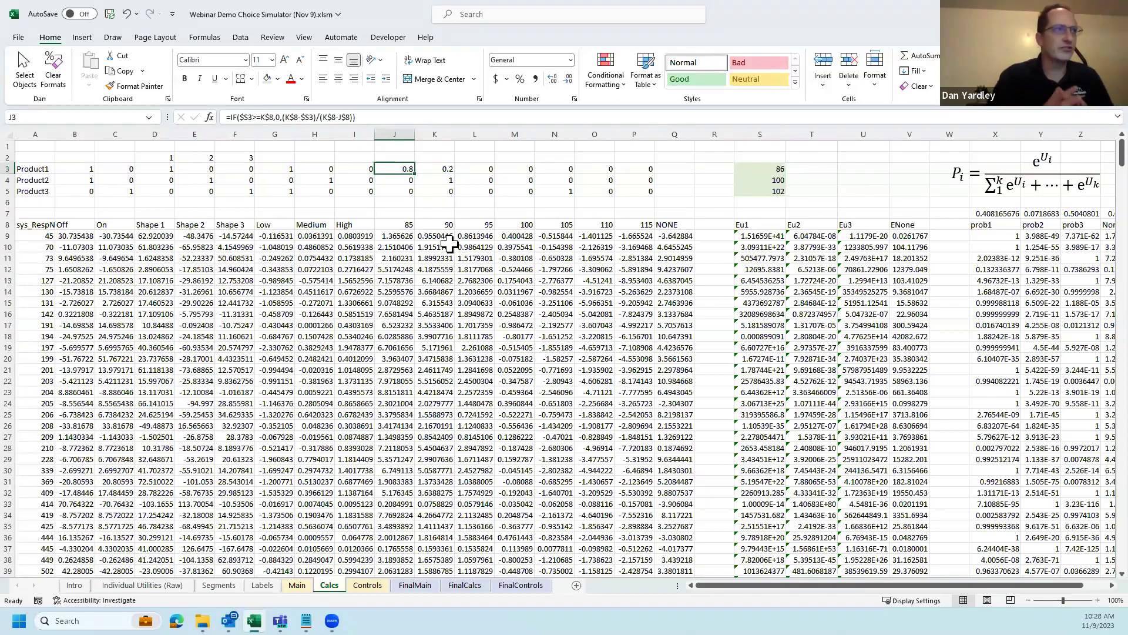
{"action": "key", "text": "Right"}
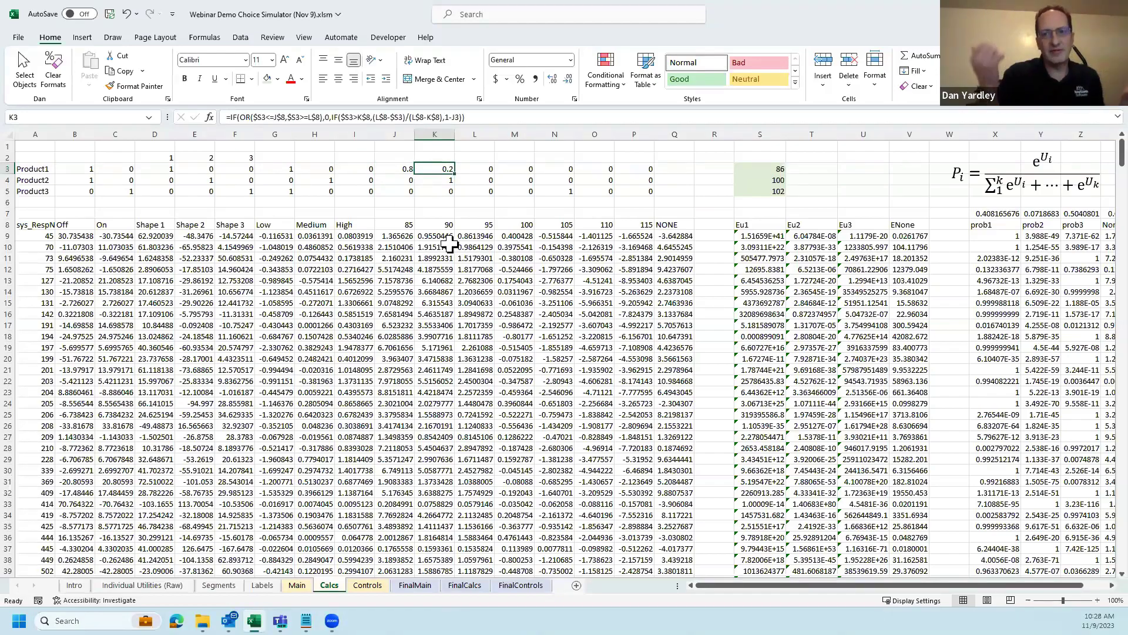
{"action": "key", "text": "F2"}
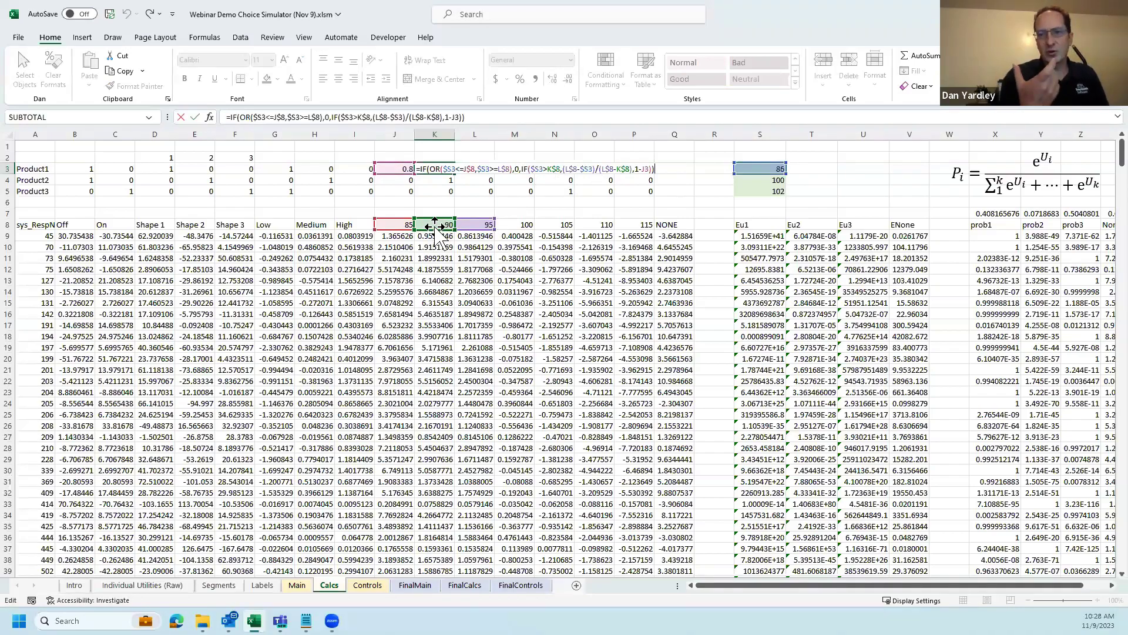
{"action": "key", "text": "Escape"}
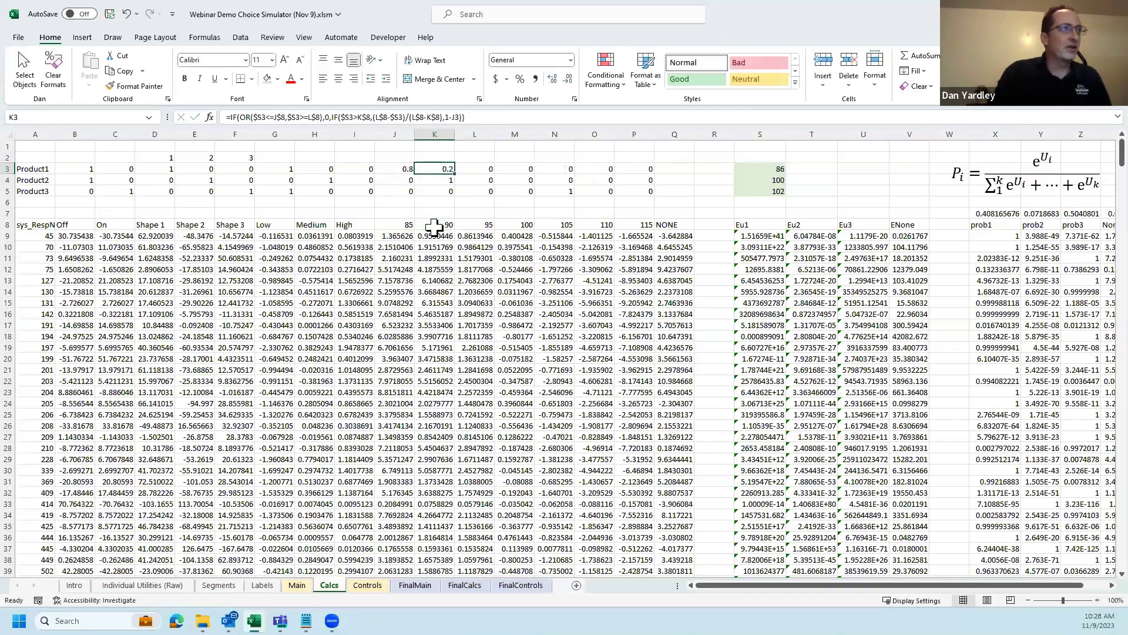
{"action": "key", "text": "Left"}
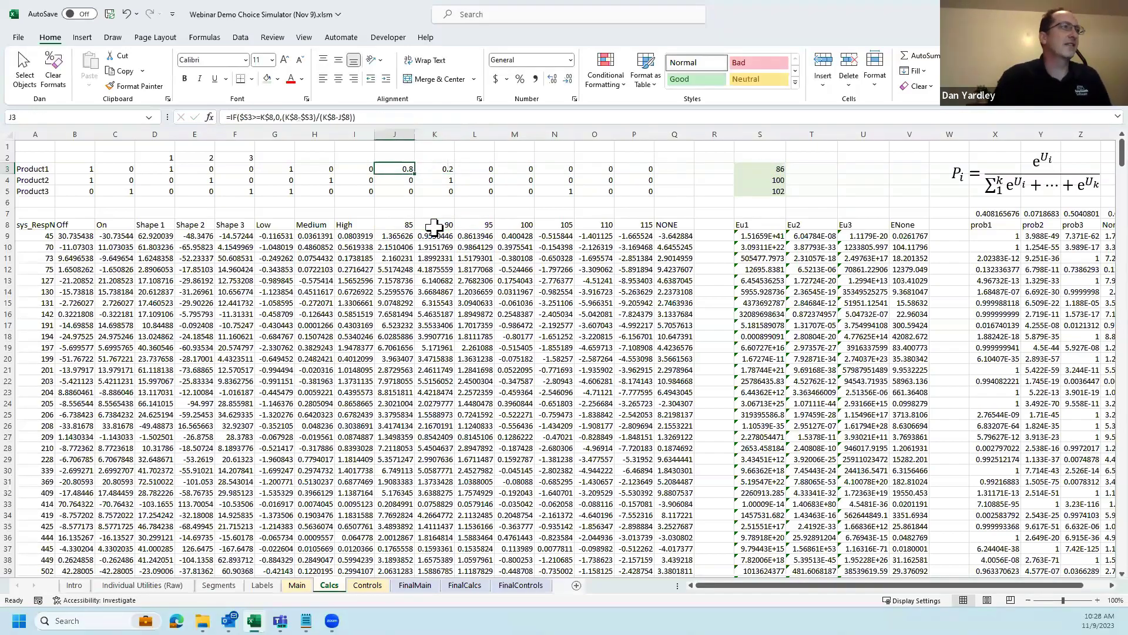
{"action": "key", "text": "Right"}
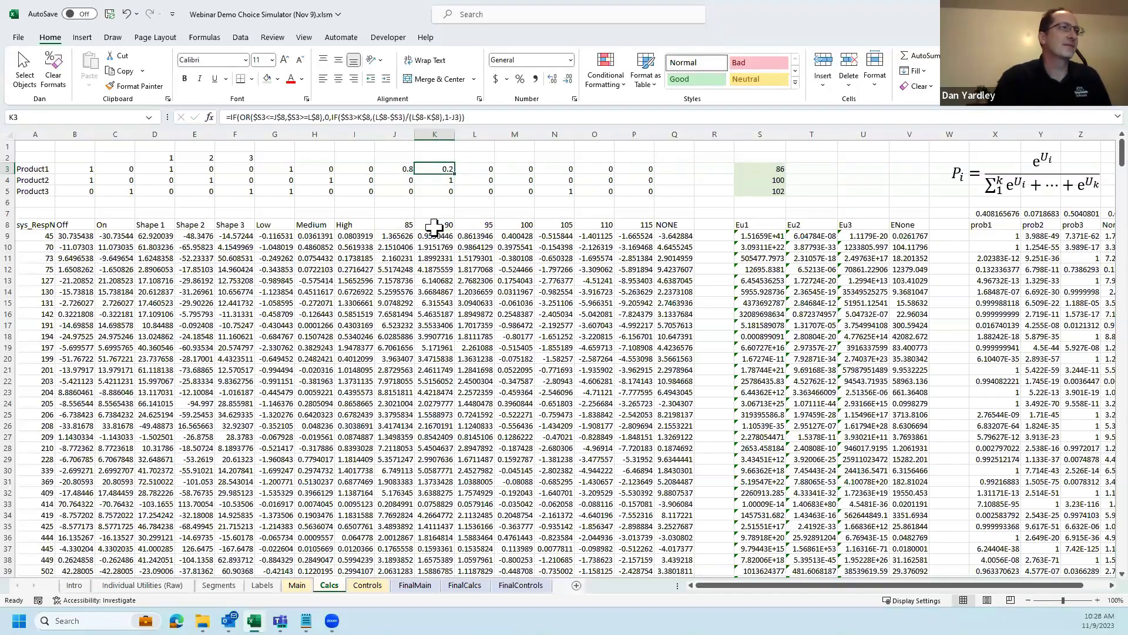
{"action": "key", "text": "ctrl+Right"}
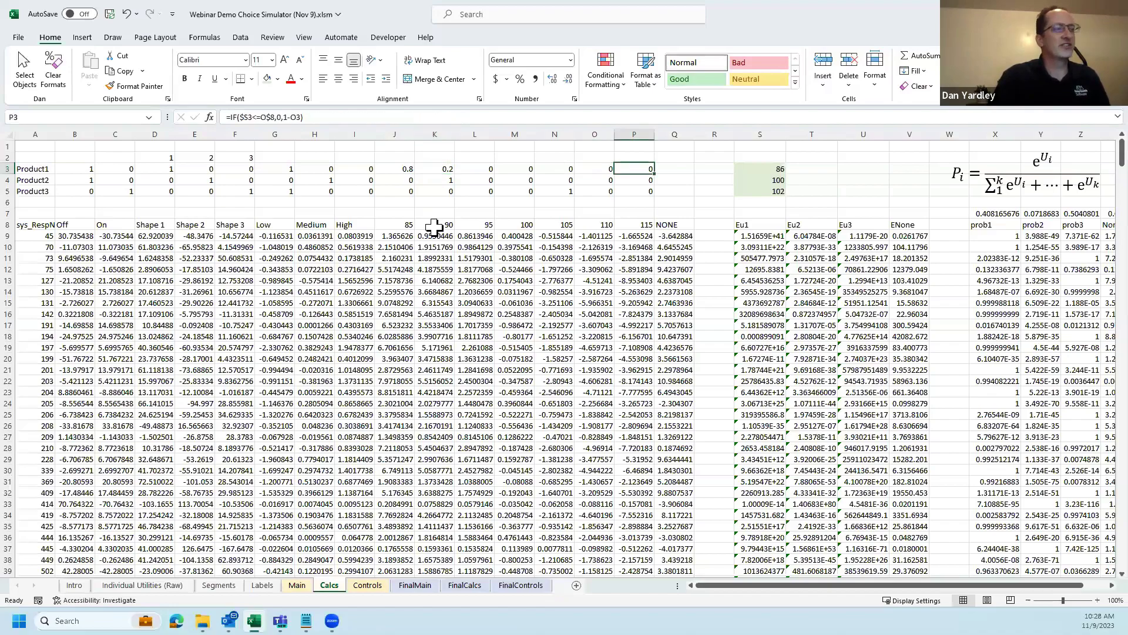
{"action": "key", "text": "Left"}
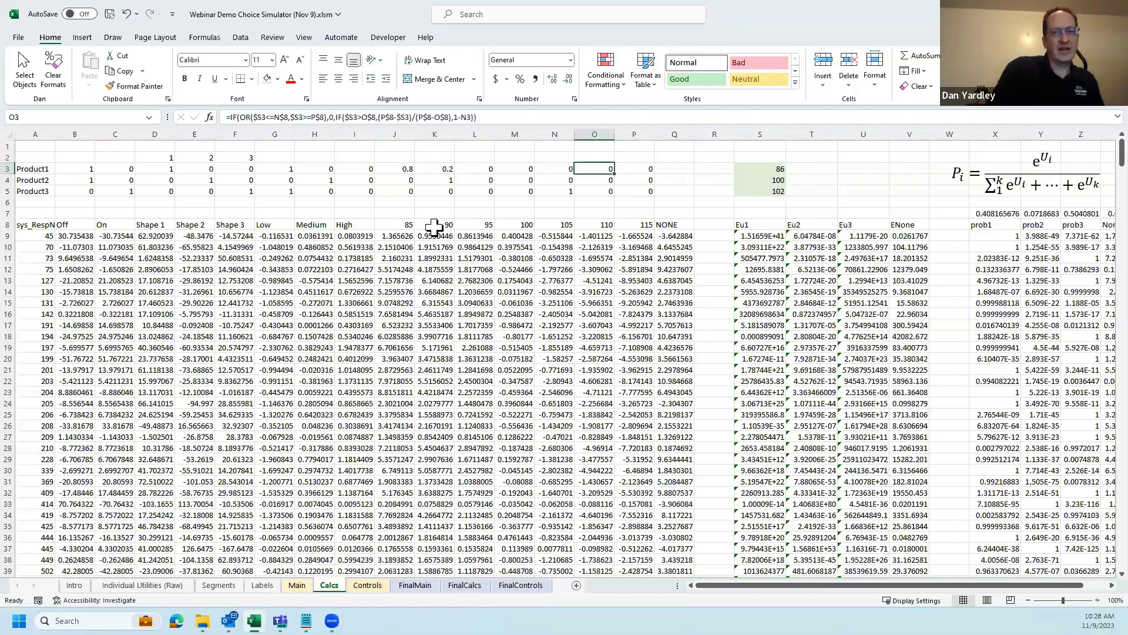
{"action": "key", "text": "Right"}
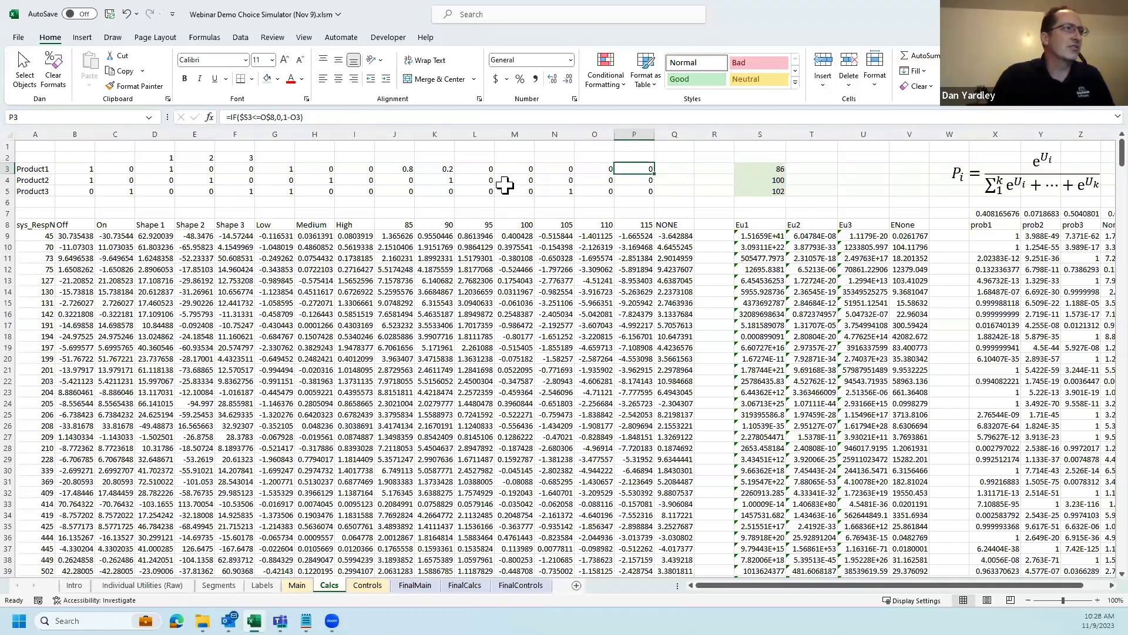
- Copy the Product1 price weight formulas in J3:P3 down to the Product2 and Product3 rows, J4:P5
{"action": "key", "text": "Left"}
{"action": "key", "text": "Left"}
{"action": "key", "text": "Left"}
{"action": "key", "text": "Left"}
{"action": "key", "text": "Left"}
{"action": "key", "text": "Left"}
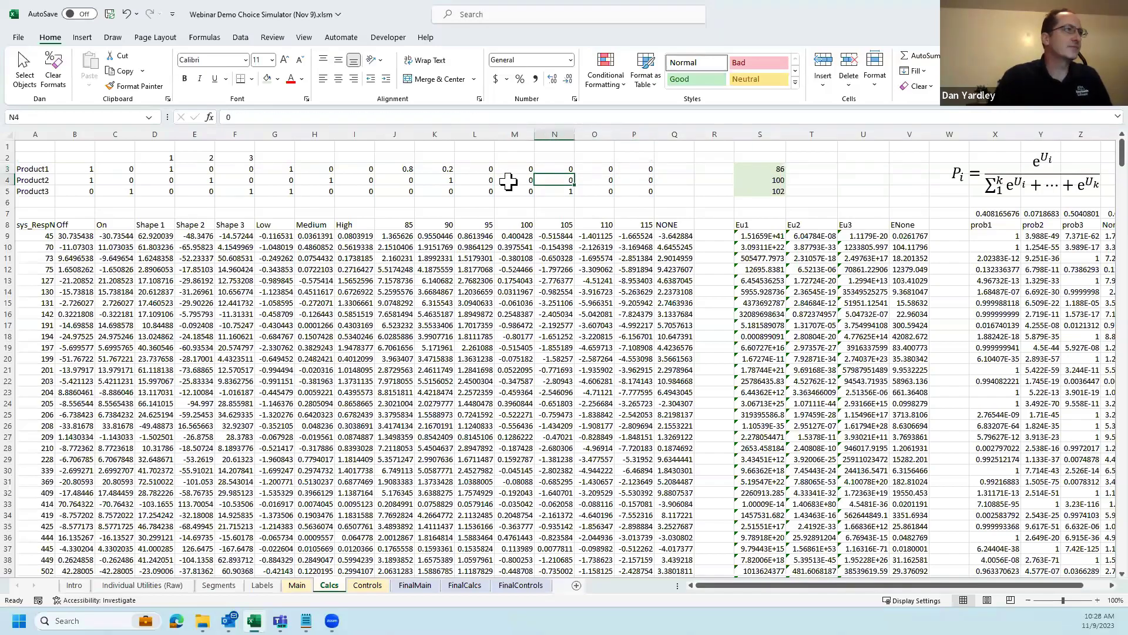
{"action": "key", "text": "ctrl+shift+Right"}
{"action": "key", "text": "shift+Down"}
{"action": "key", "text": "ctrl+c"}
{"action": "key", "text": "shift+Down"}
{"action": "key", "text": "ctrl+v"}
{"action": "key", "text": "Escape"}
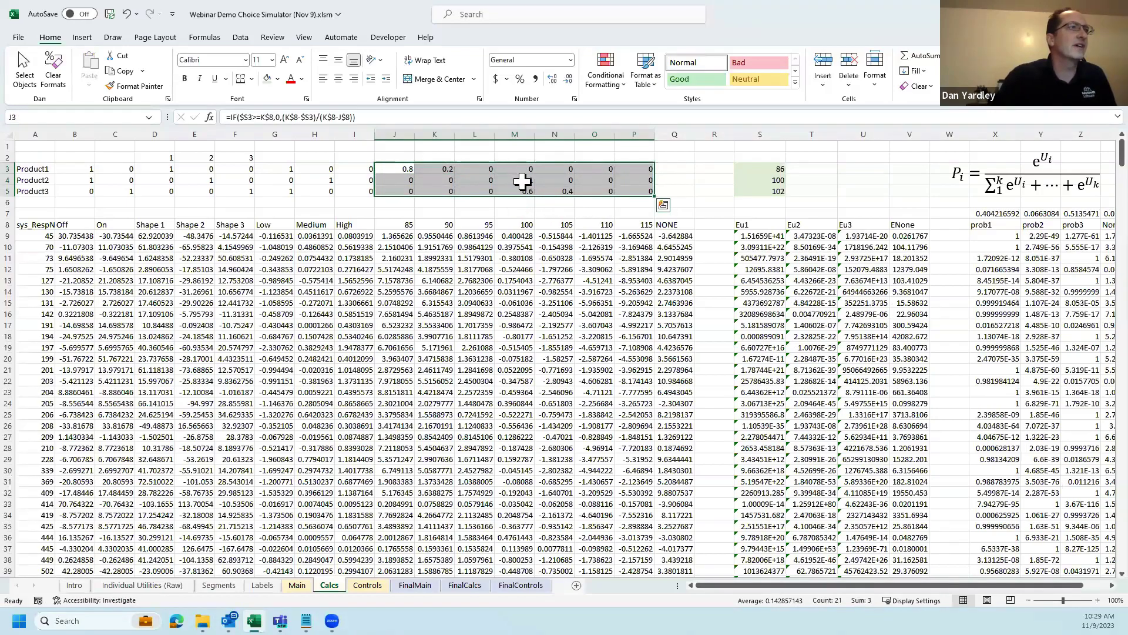
{"action": "left_click", "coordinate": [520, 181]}
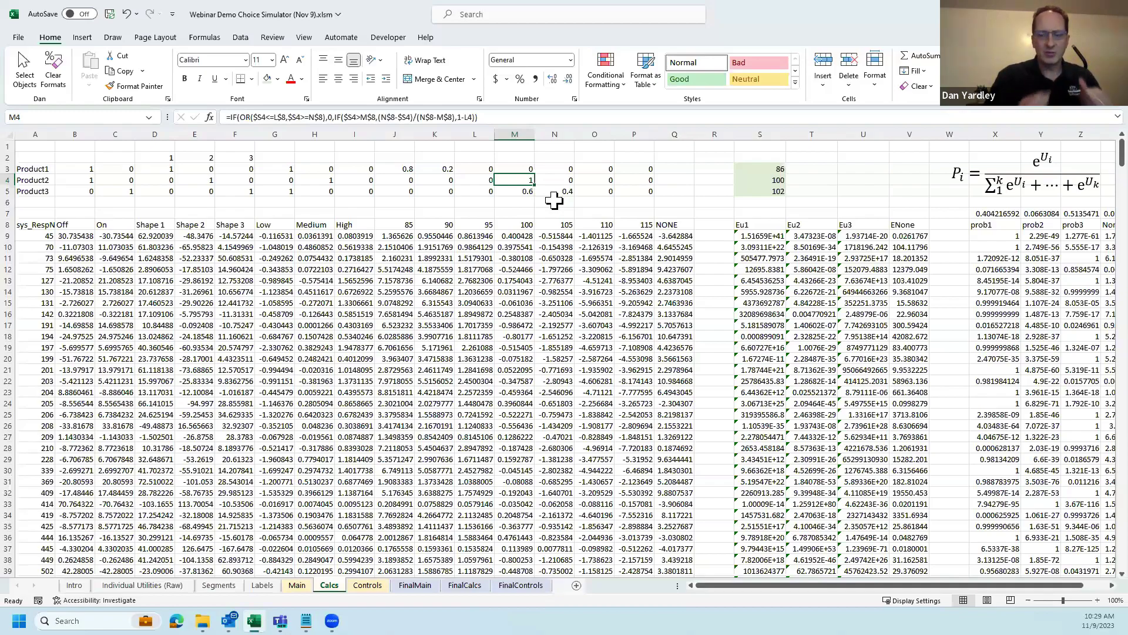
- On the Main sheet, try a price of 99 for Product 2 and replace it with 95
{"action": "left_click", "coordinate": [296, 585]}
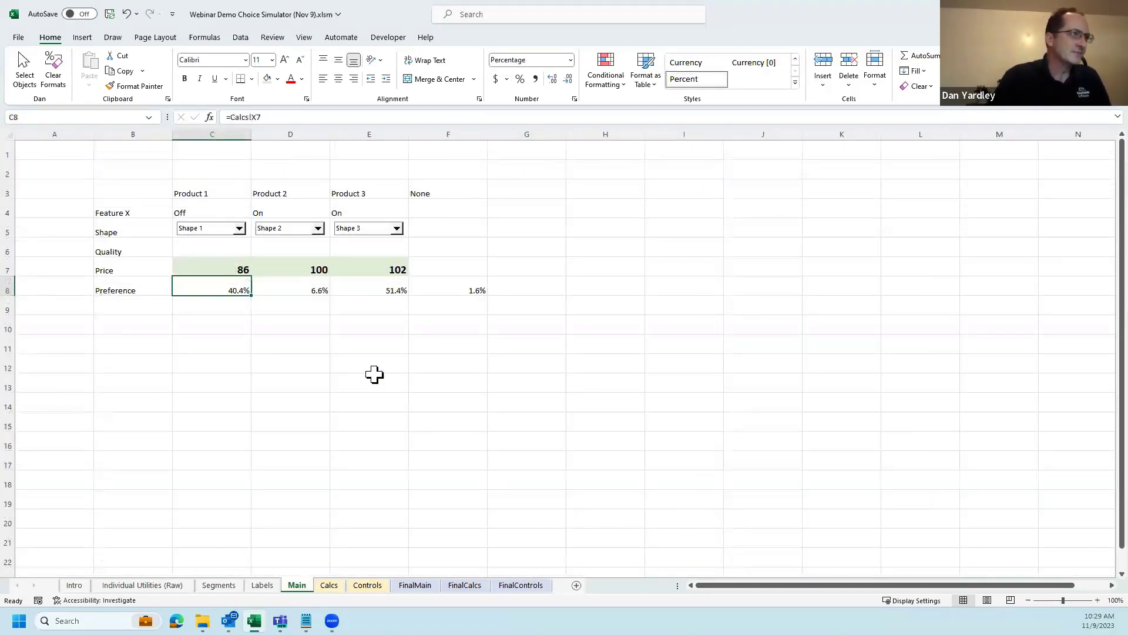
{"action": "key", "text": "Up"}
{"action": "key", "text": "Right"}
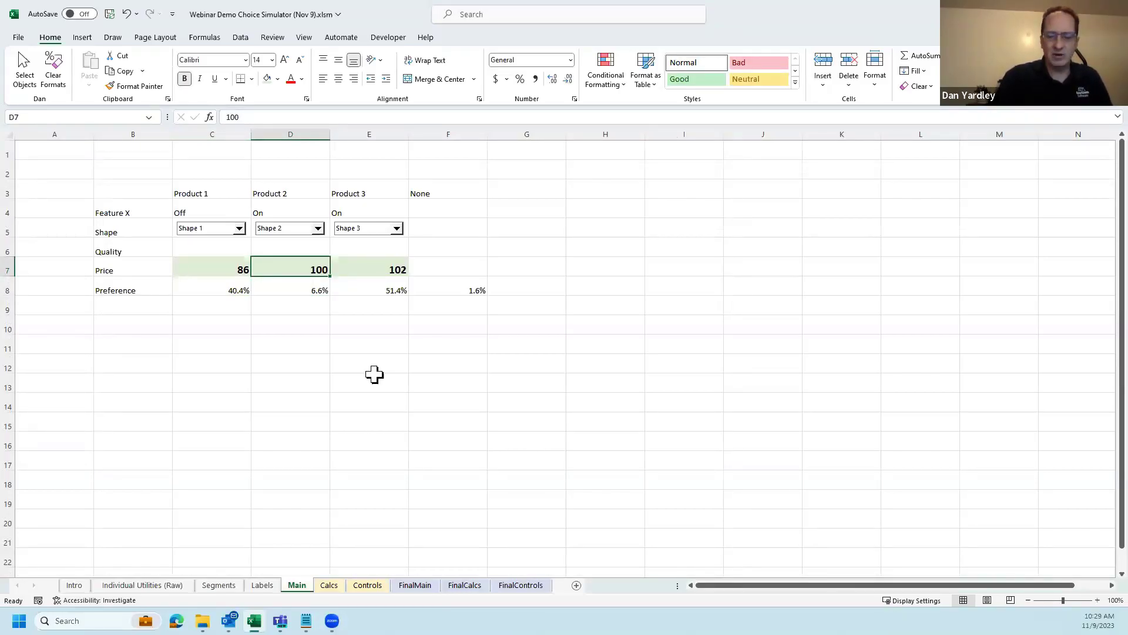
{"action": "type", "text": "99"}
{"action": "key", "text": "Return"}
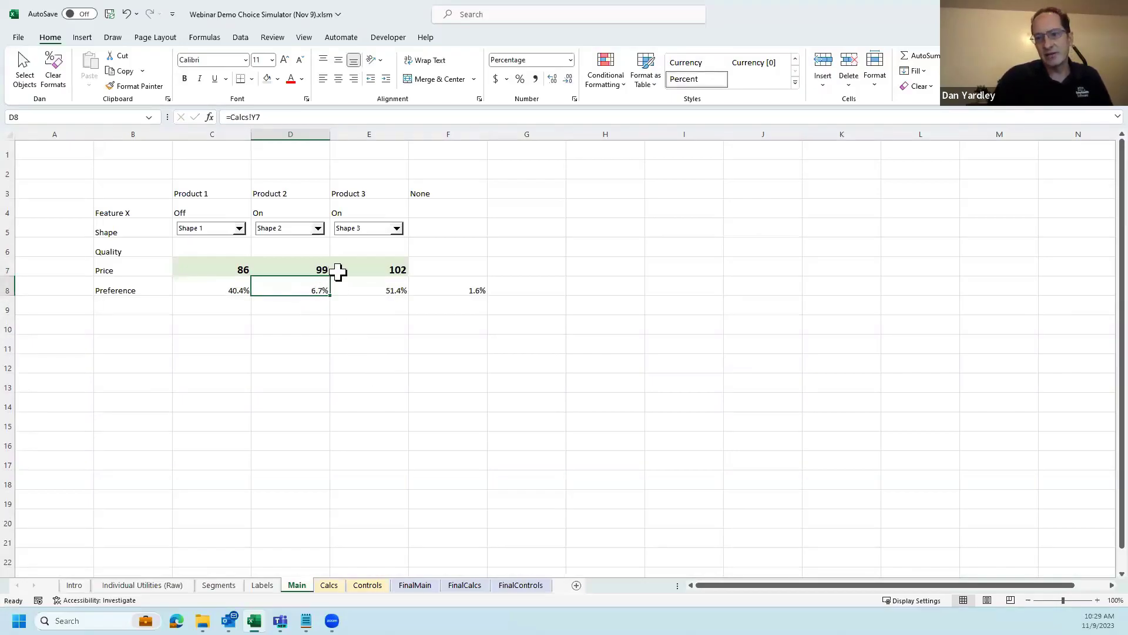
{"action": "key", "text": "Up"}
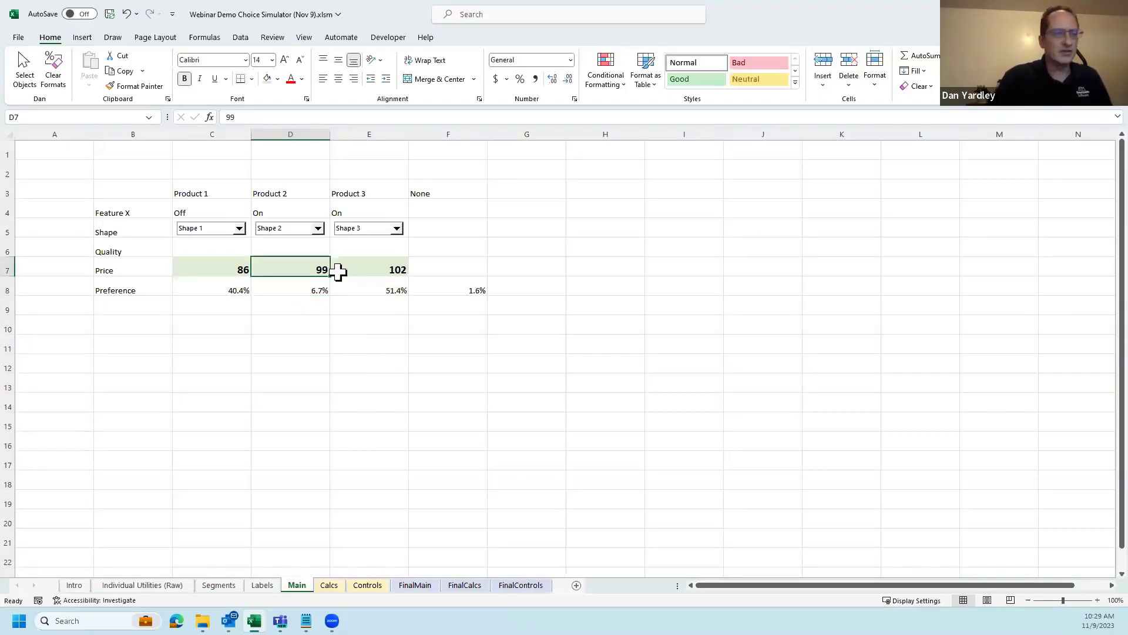
{"action": "type", "text": "95"}
{"action": "key", "text": "Return"}
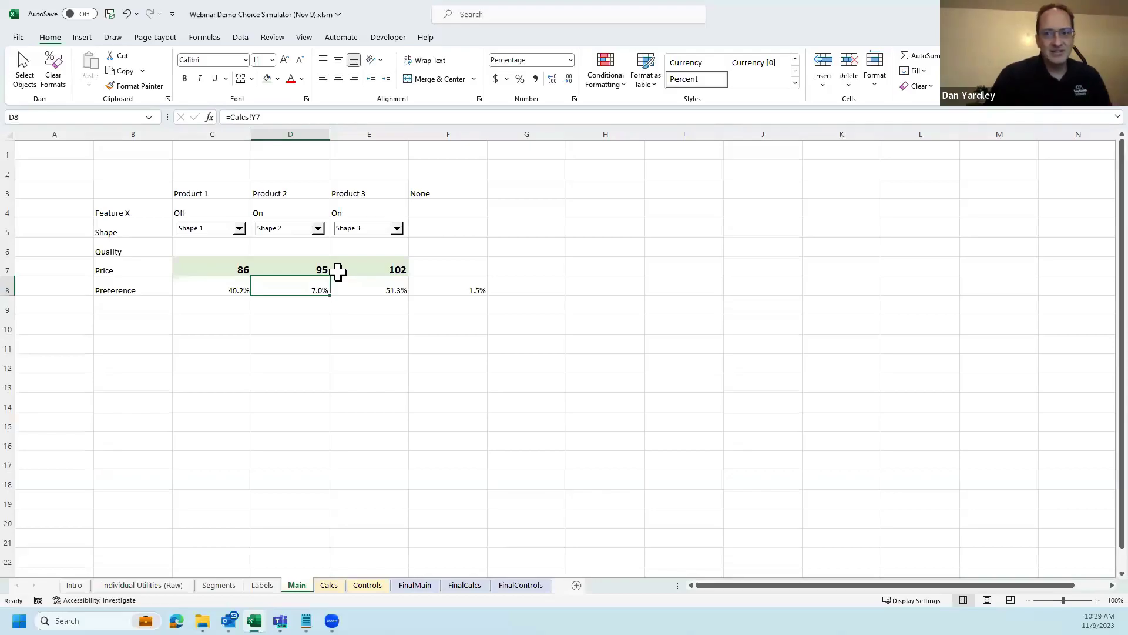
- Inspect the averaging formula above the prob1 column in X7 of the Calcs sheet
{"action": "left_click", "coordinate": [330, 585]}
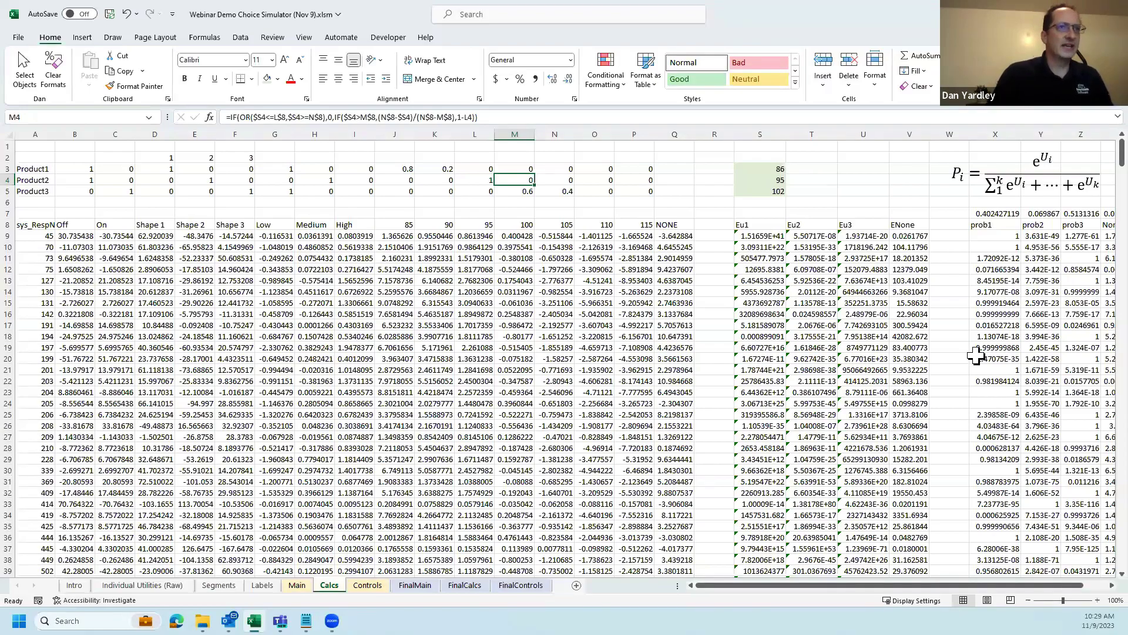
{"action": "left_click", "coordinate": [996, 213]}
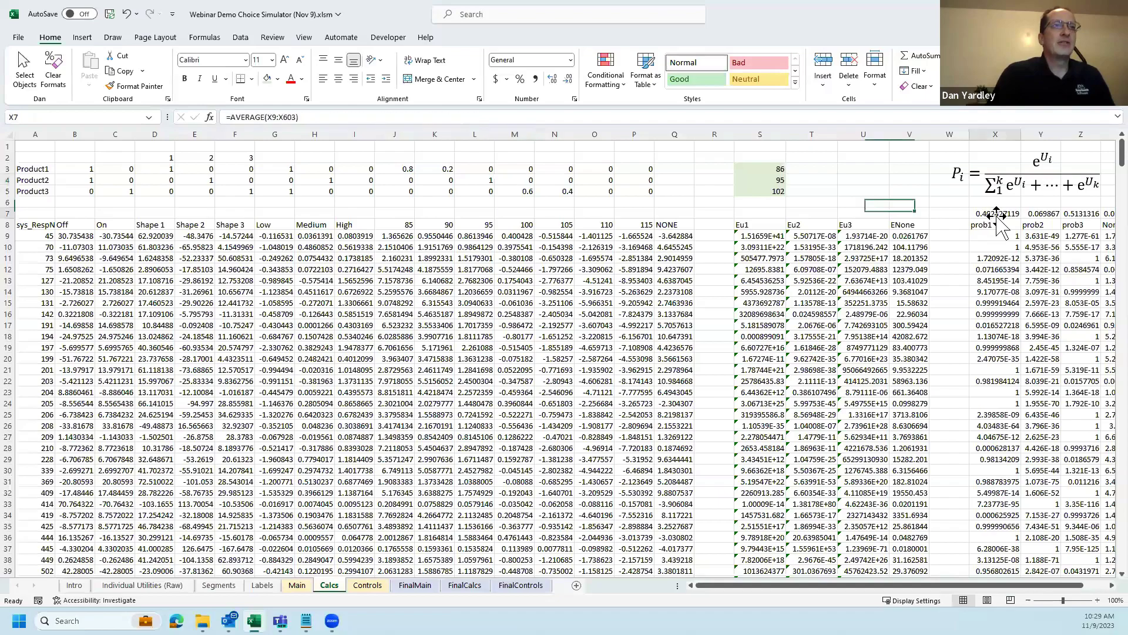
{"action": "double_click", "coordinate": [996, 215]}
{"action": "key", "text": "Escape"}
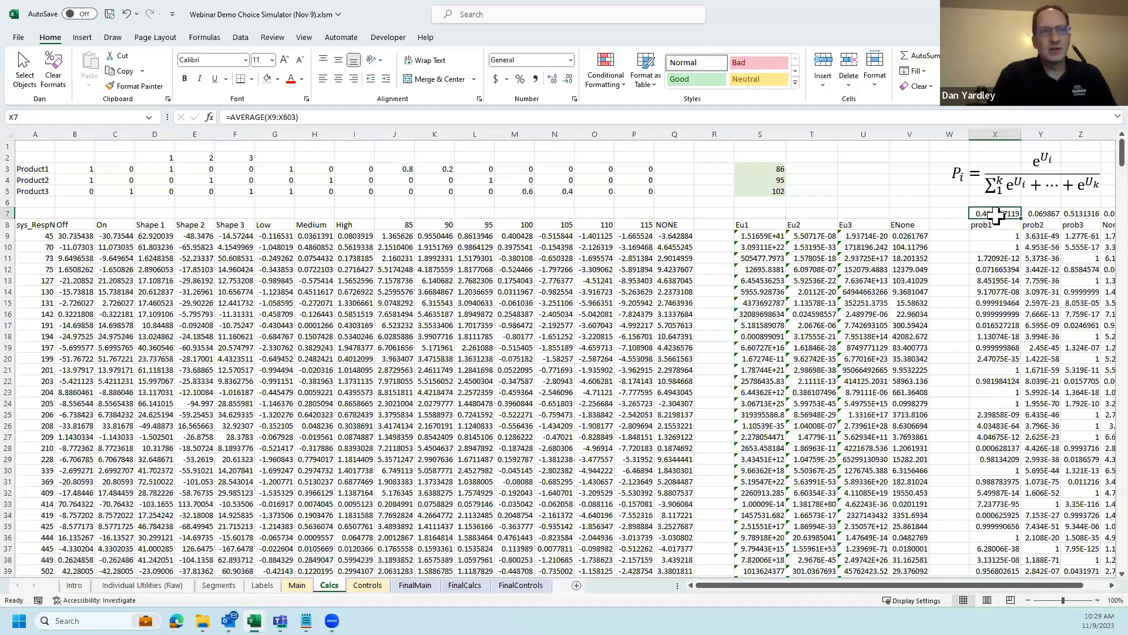
- Add a Segment column beside the probability columns, with the heading in AC8 and the value 1 in AC9
{"action": "key", "text": "Right"}
{"action": "key", "text": "Right"}
{"action": "key", "text": "Right"}
{"action": "key", "text": "Right"}
{"action": "key", "text": "Right"}
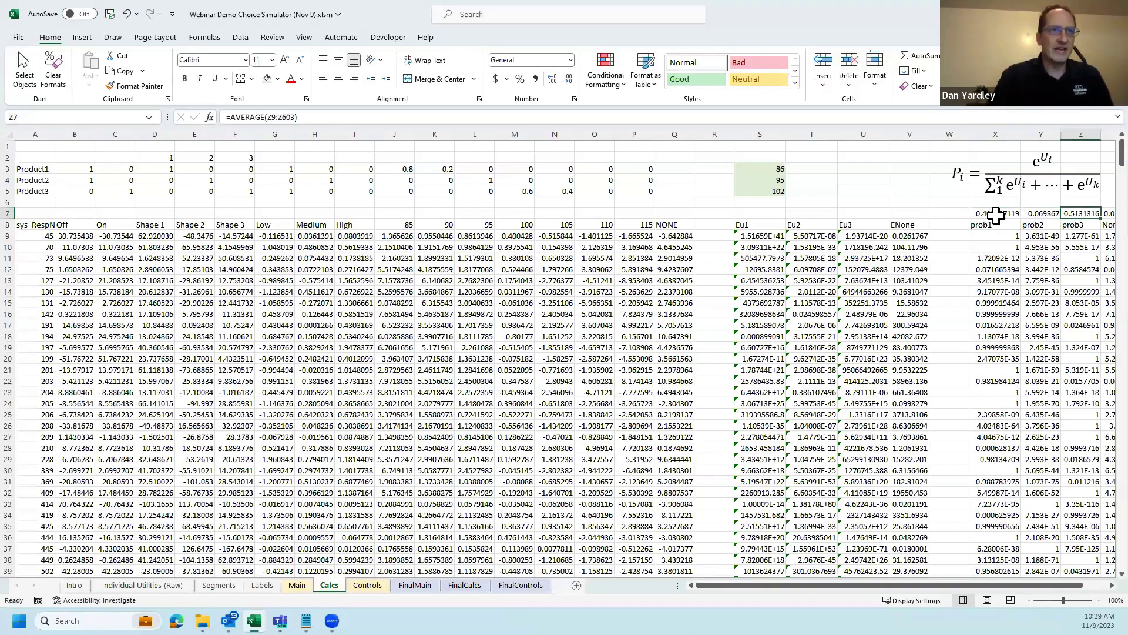
{"action": "key", "text": "Down"}
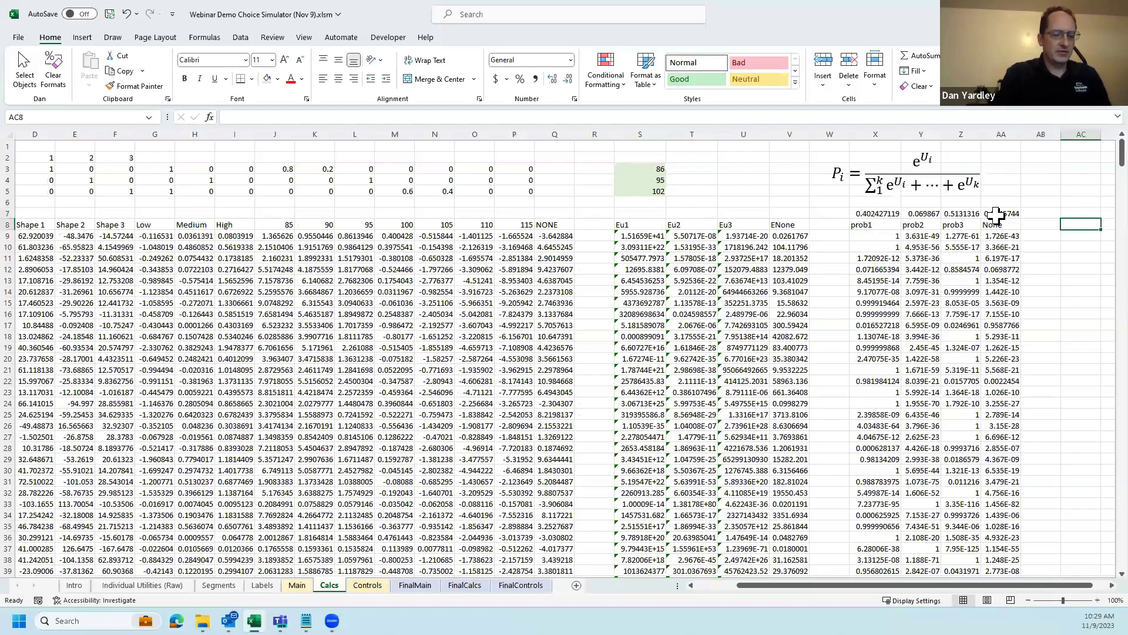
{"action": "type", "text": "Seg"}
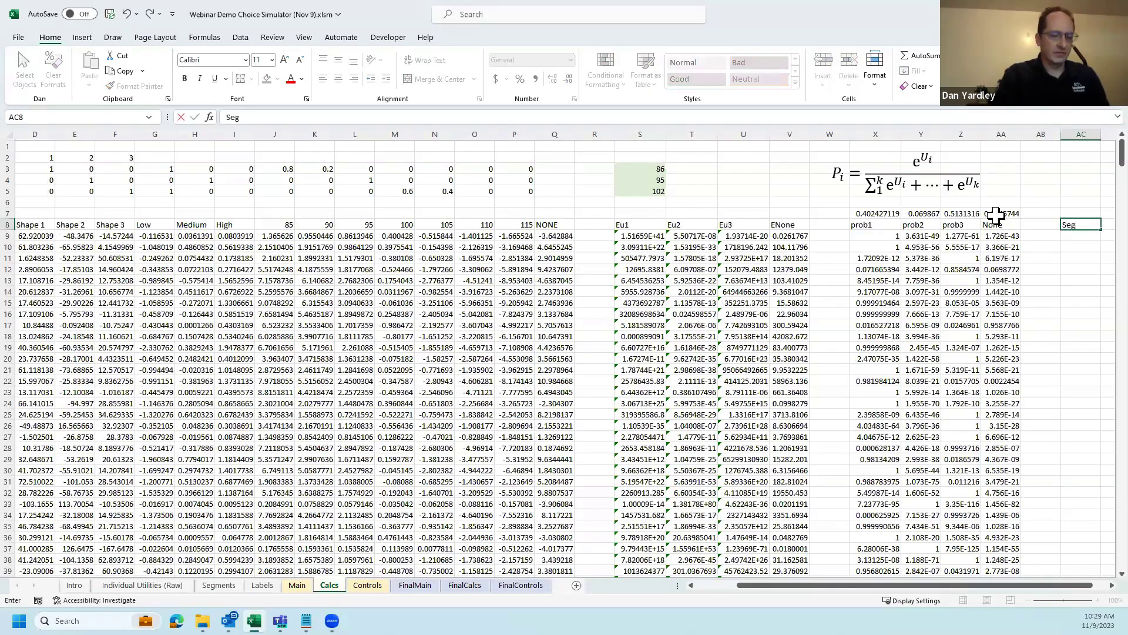
{"action": "type", "text": "ment"}
{"action": "key", "text": "Return"}
{"action": "type", "text": "1"}
{"action": "key", "text": "ctrl+Return"}
- Copy the value 1 down the Segment column to the last respondent row, AC603
{"action": "key", "text": "ctrl+c"}
{"action": "key", "text": "Left"}
{"action": "key", "text": "Left"}
{"action": "key", "text": "ctrl+Down"}
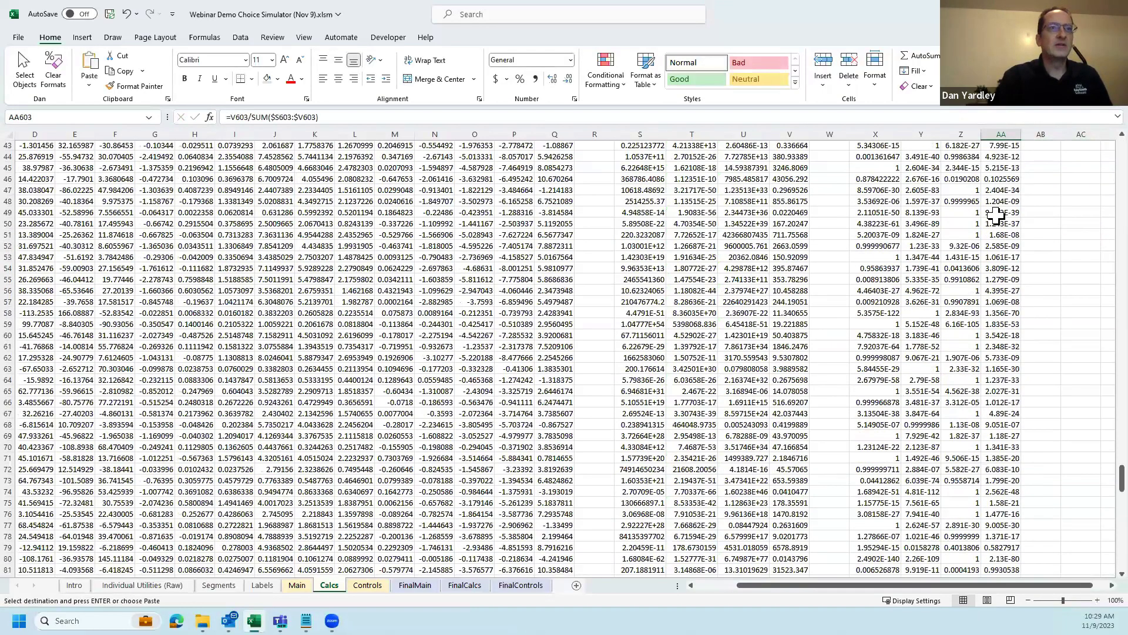
{"action": "key", "text": "Right"}
{"action": "key", "text": "Right"}
{"action": "key", "text": "ctrl+shift+Up"}
{"action": "key", "text": "Return"}
{"action": "key", "text": "ctrl+Up"}
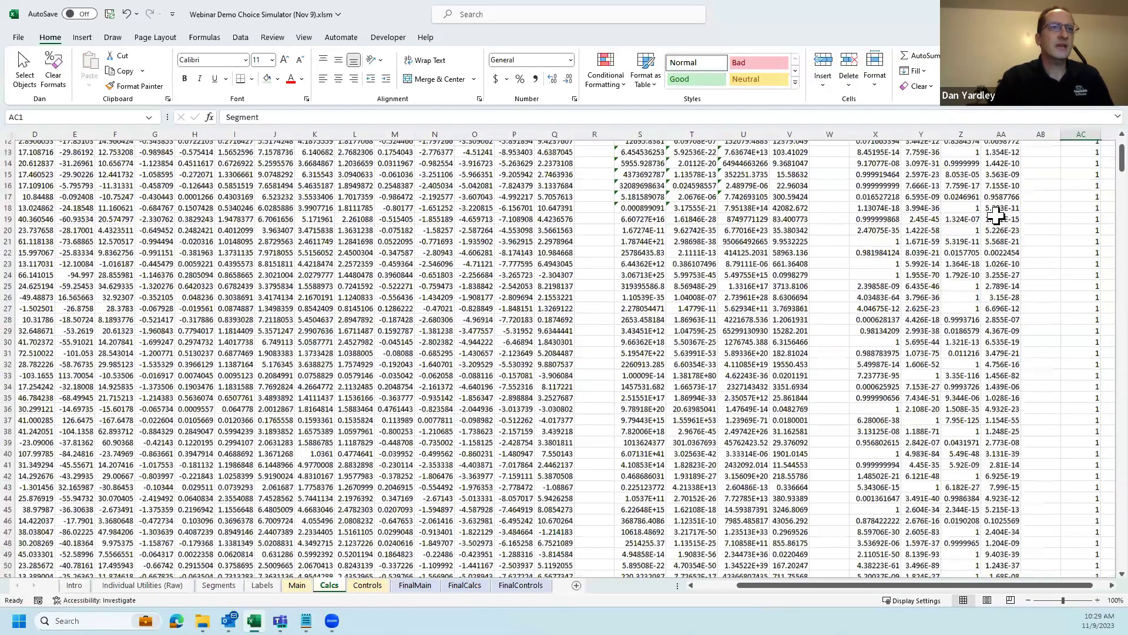
- Replace the averaging formula in X7 with a SUMPRODUCT whose first array is the prob1 range X9:X603
{"action": "key", "text": "Left"}
{"action": "key", "text": "Up"}
{"action": "key", "text": "Up"}
{"action": "key", "text": "Up"}
{"action": "key", "text": "Left"}
{"action": "key", "text": "Left"}
{"action": "key", "text": "Down"}
{"action": "key", "text": "Left"}
{"action": "key", "text": "Left"}
{"action": "key", "text": "Down"}
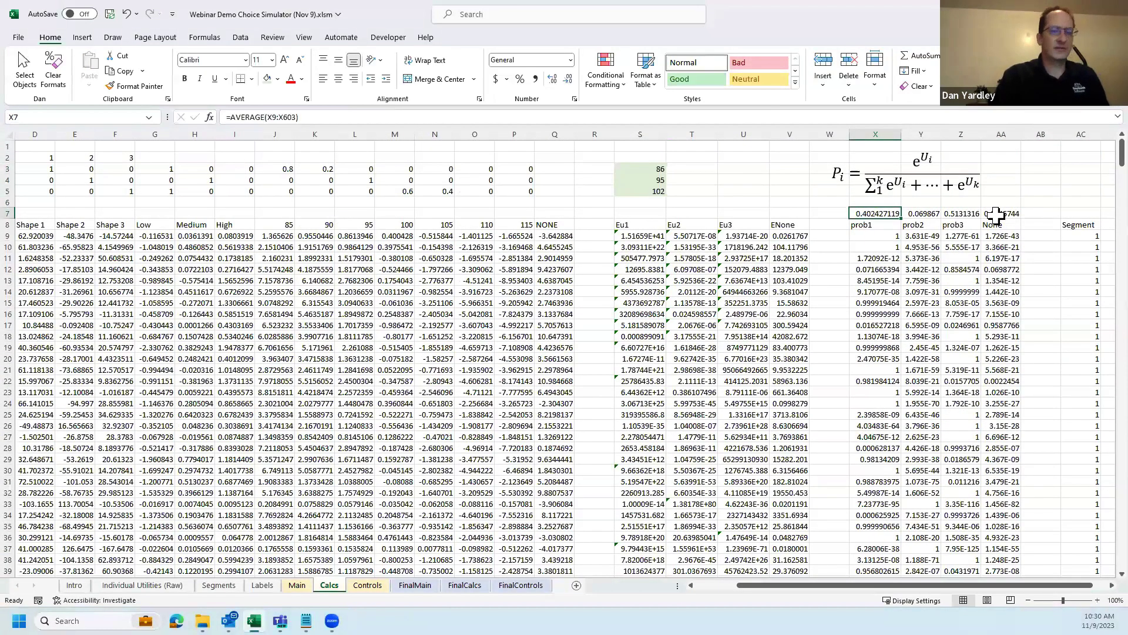
{"action": "key", "text": "F2"}
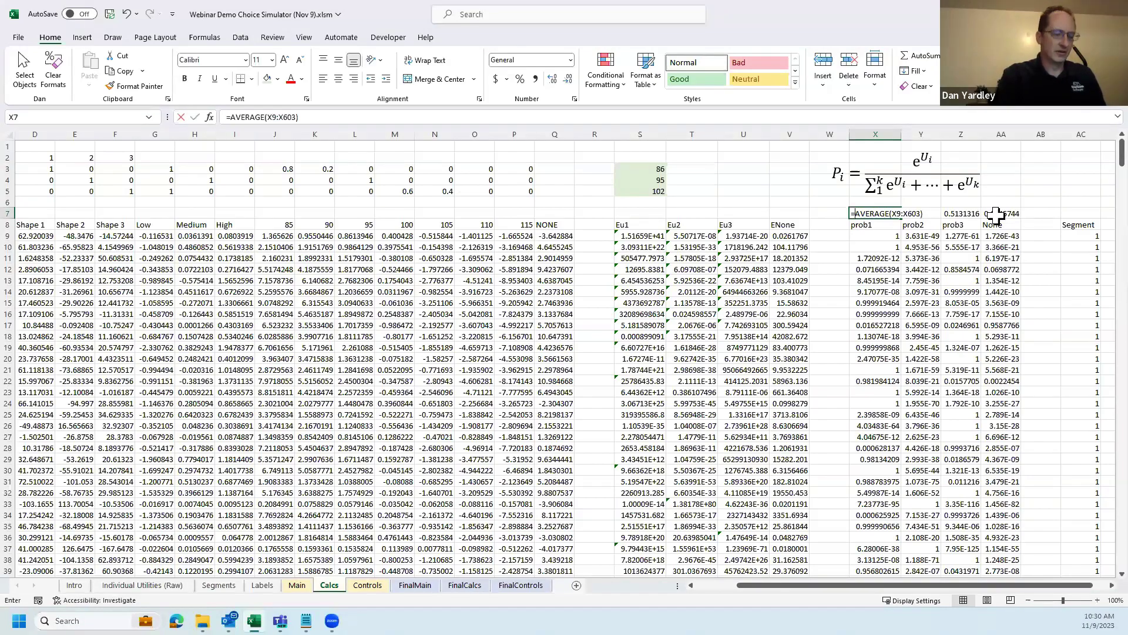
{"action": "type", "text": "=SUMPRODUCT("}
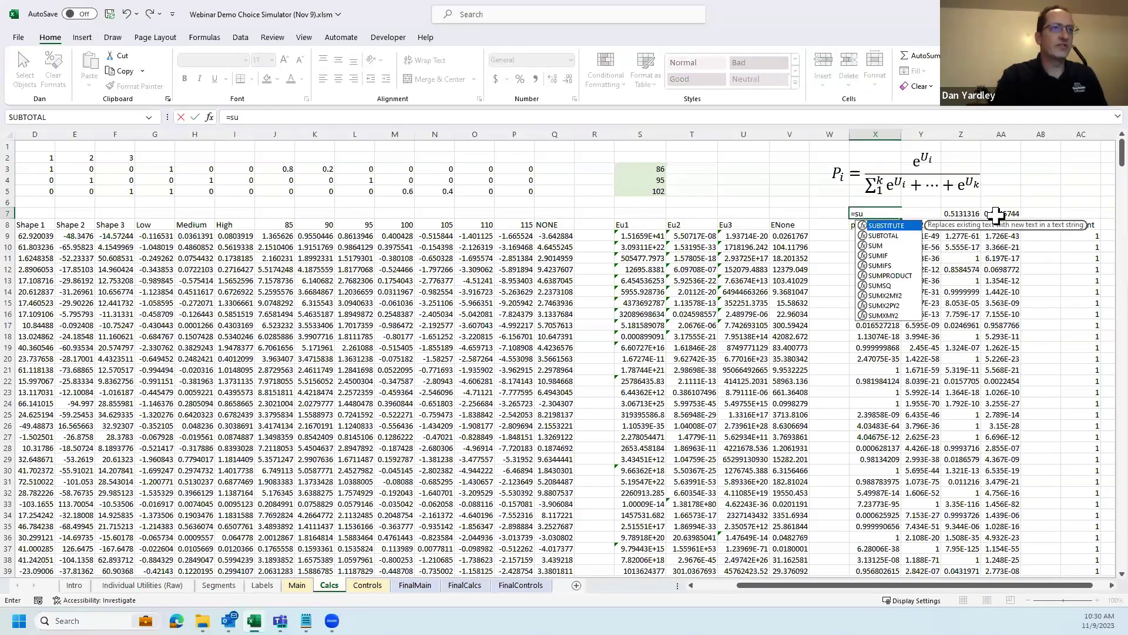
{"action": "key", "text": "Down"}
{"action": "key", "text": "Down"}
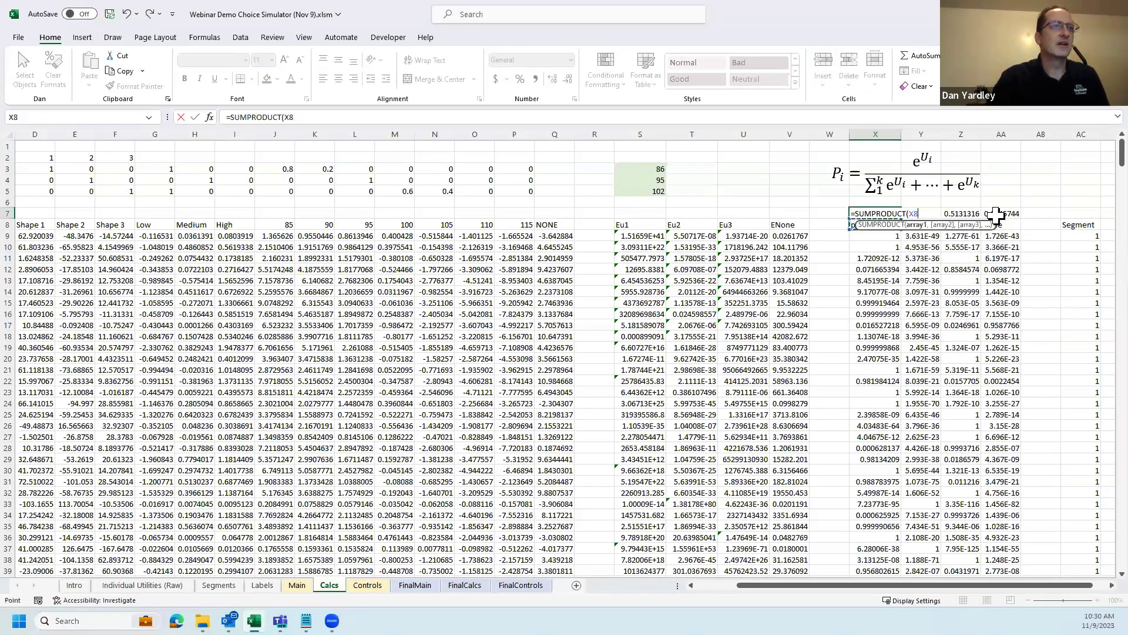
{"action": "key", "text": "ctrl+shift+Down"}
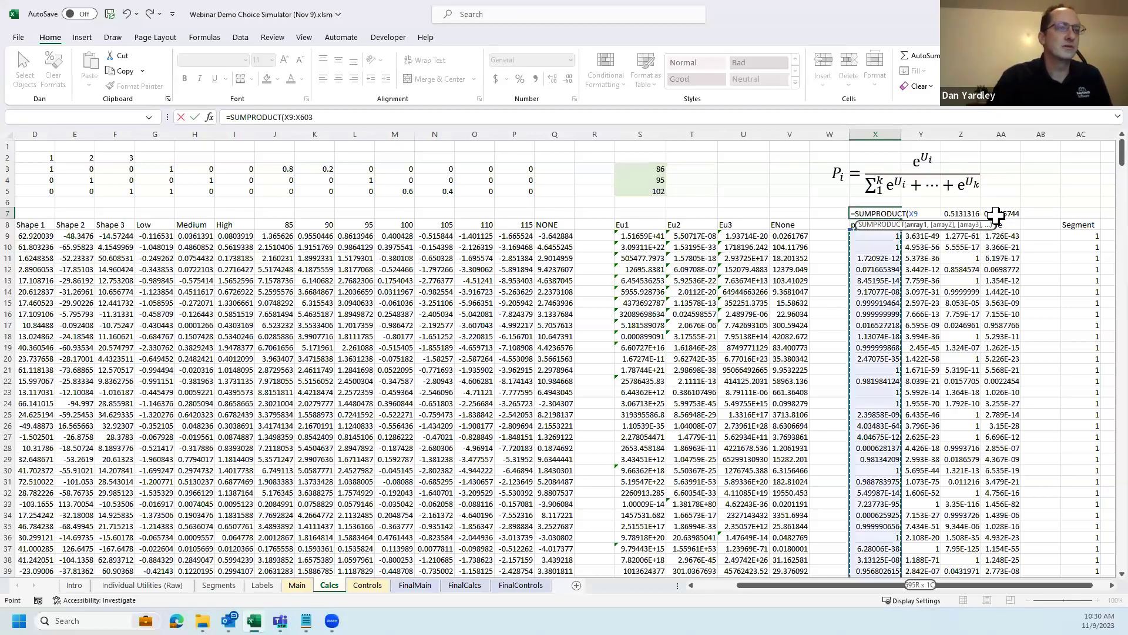
{"action": "type", "text": ","}
- Add the Segment range as the second SUMPRODUCT array in X7, with absolute references $AC$9:$AC$603
{"action": "key", "text": "Right"}
{"action": "key", "text": "Right"}
{"action": "key", "text": "Right"}
{"action": "key", "text": "Right"}
{"action": "key", "text": "Right"}
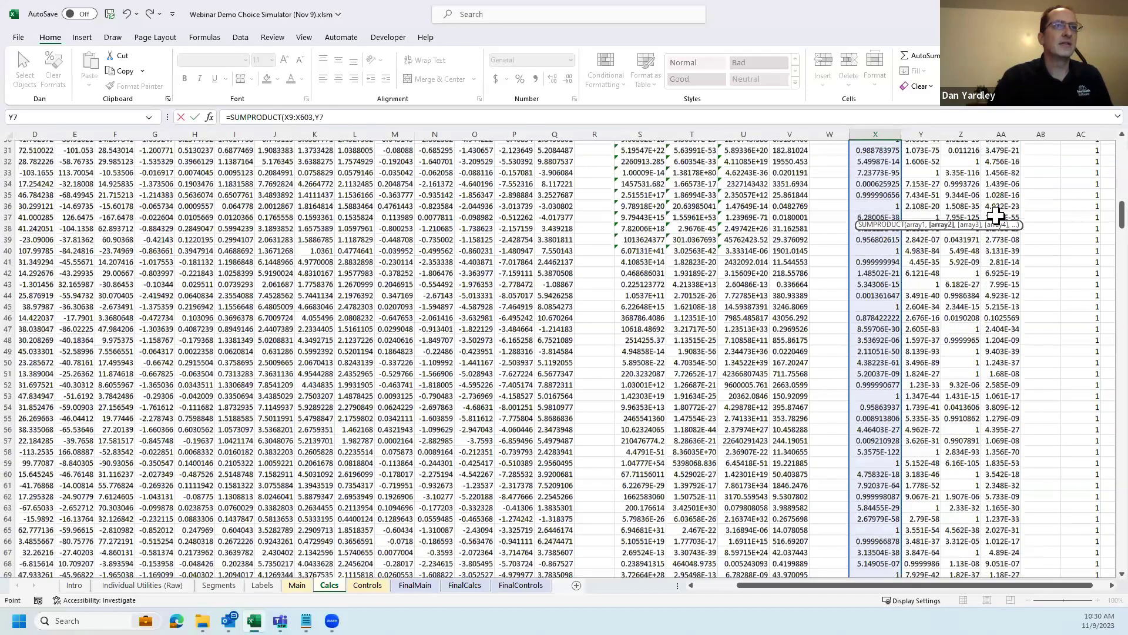
{"action": "key", "text": "Down"}
{"action": "key", "text": "Down"}
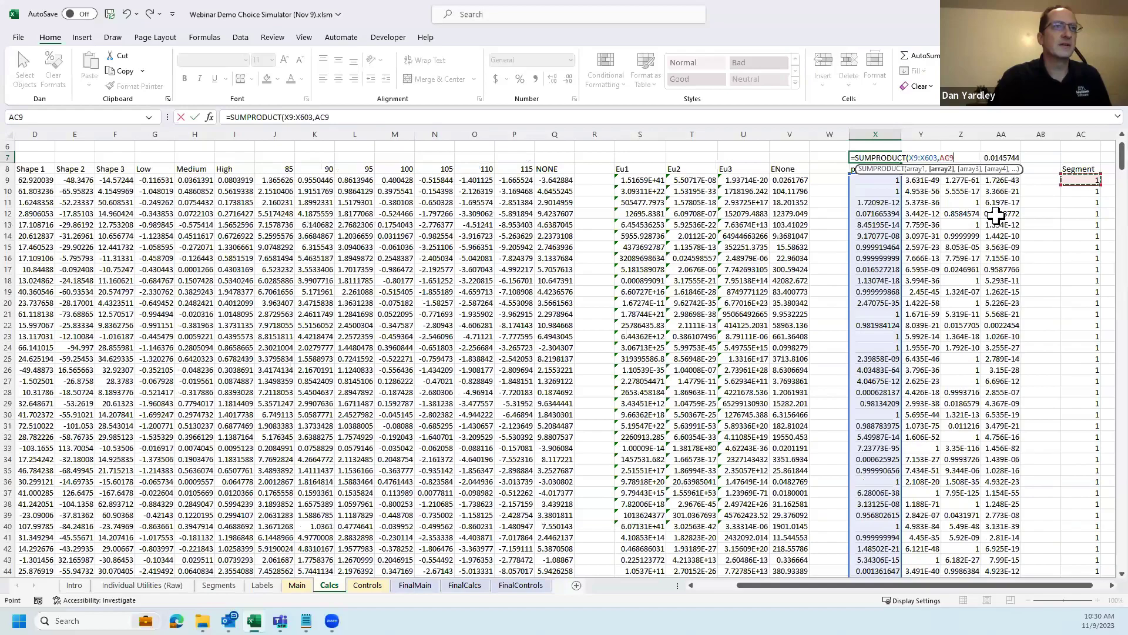
{"action": "key", "text": "ctrl+shift+Down"}
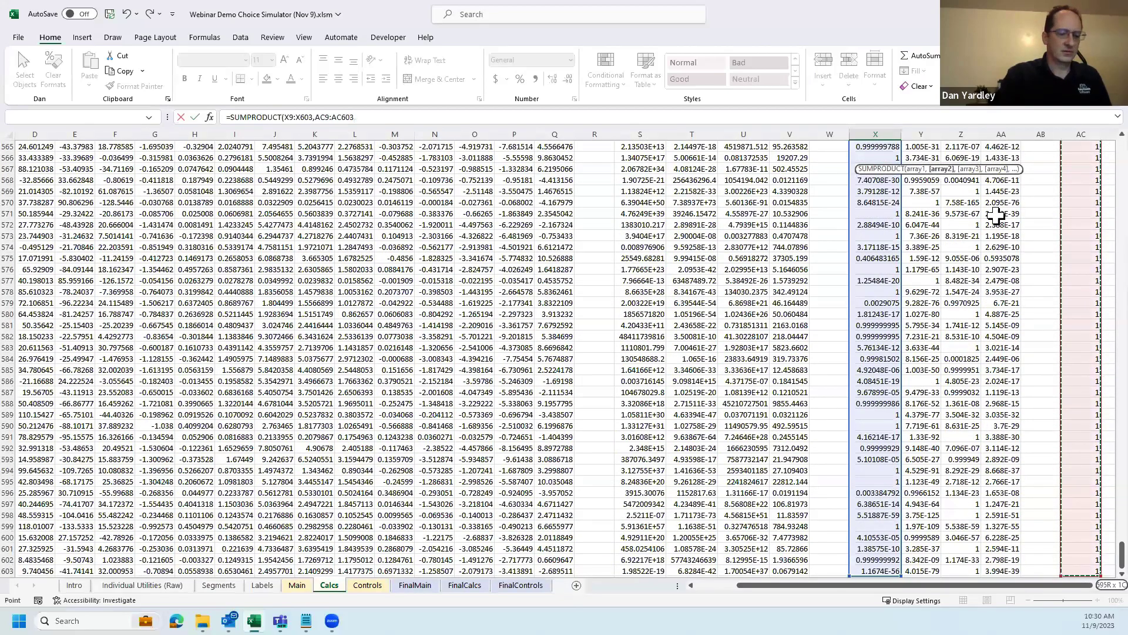
{"action": "type", "text": ")"}
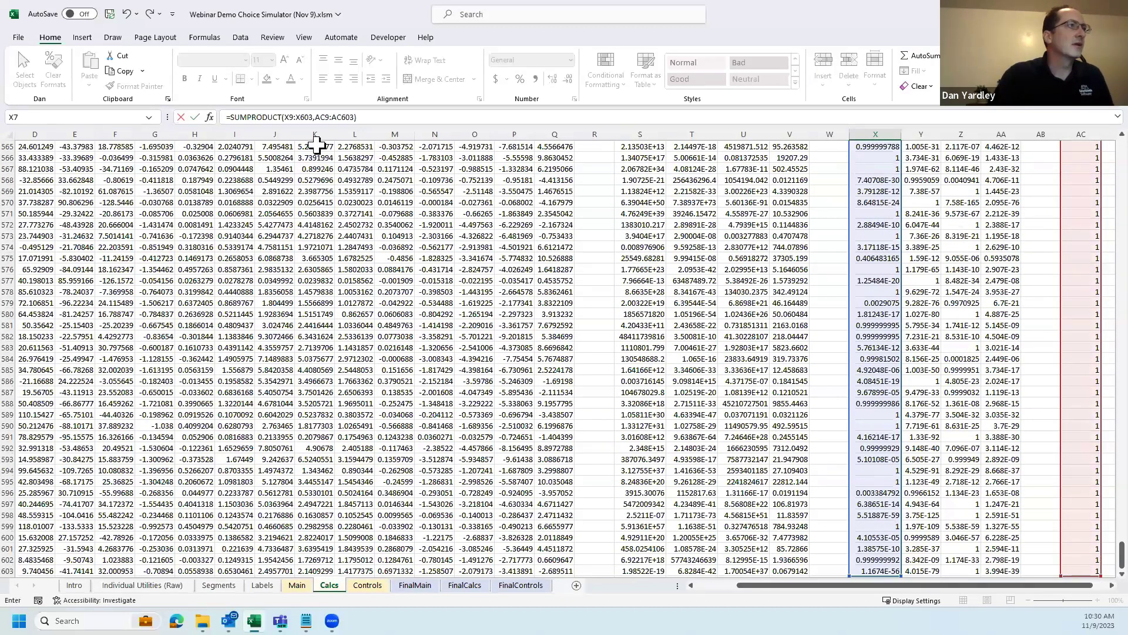
{"action": "left_click", "coordinate": [321, 117]}
{"action": "key", "text": "F4"}
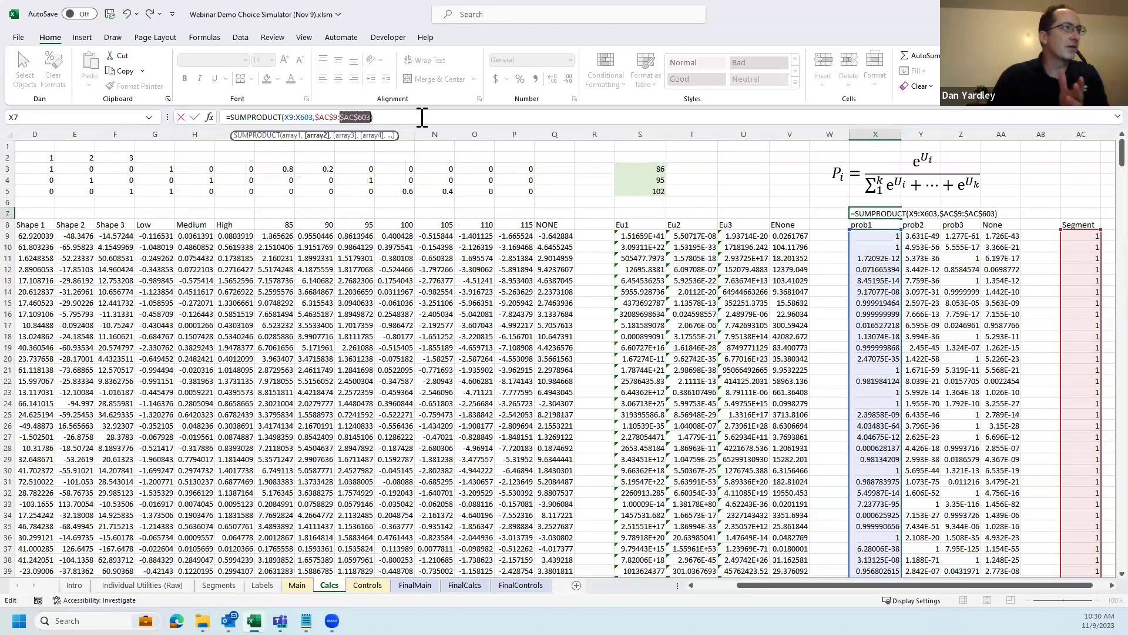
- Divide the SUMPRODUCT in X7 by SUM(AC9:AC603), the total of the Segment column, and enter the formula
{"action": "left_click", "coordinate": [399, 117]}
{"action": "type", "text": "/sum"}
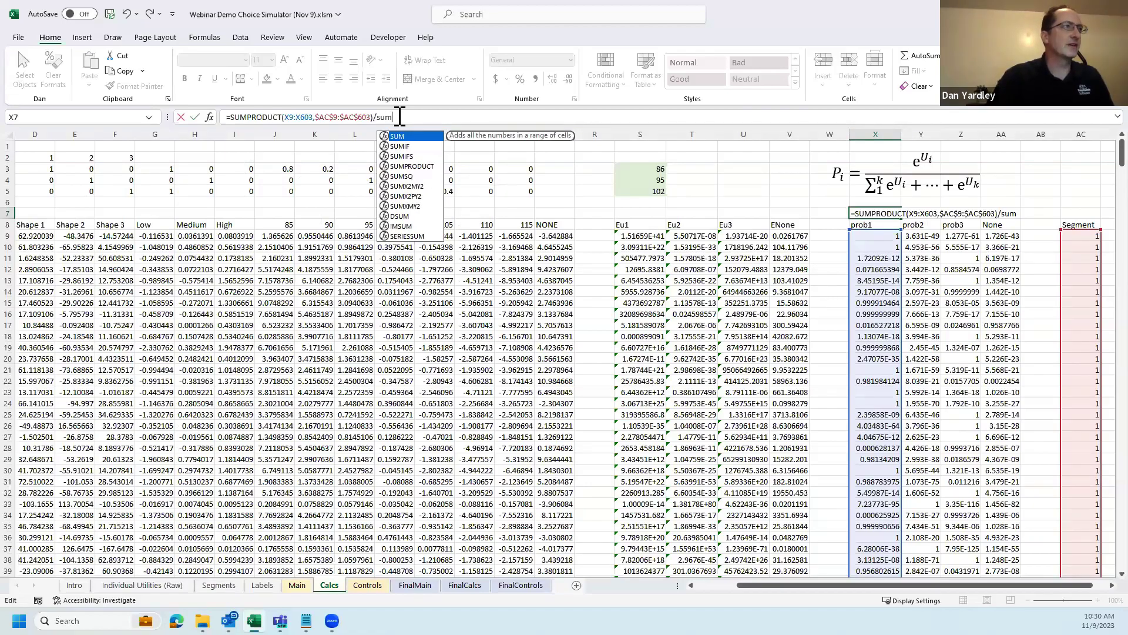
{"action": "key", "text": "Tab"}
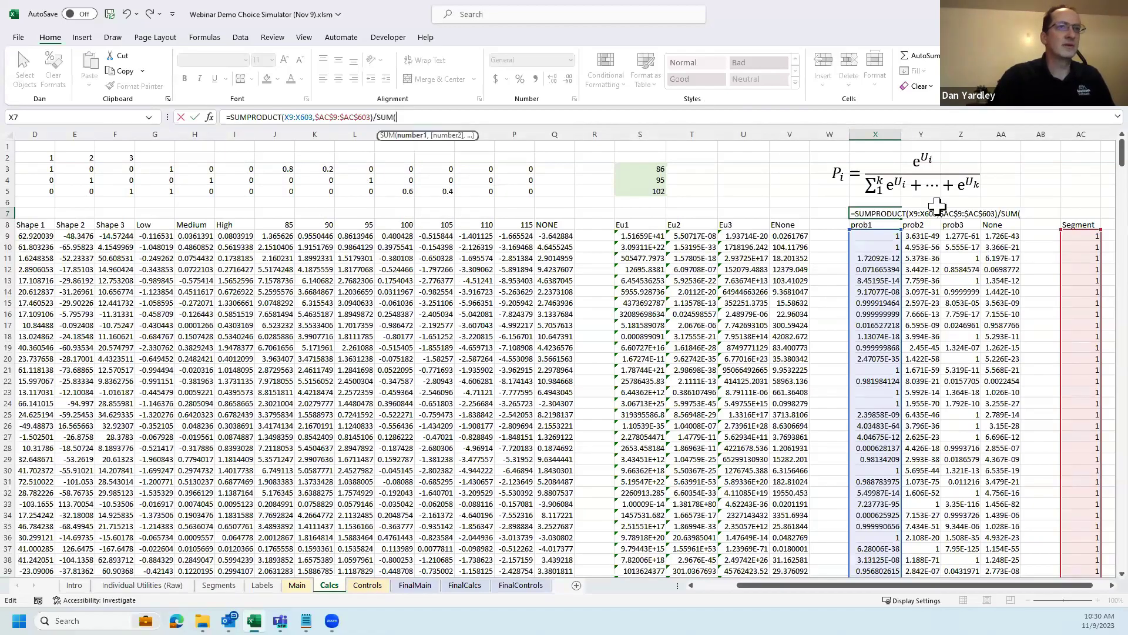
{"action": "left_click", "coordinate": [1039, 235]}
{"action": "key", "text": "Right"}
{"action": "key", "text": "ctrl+shift+Down"}
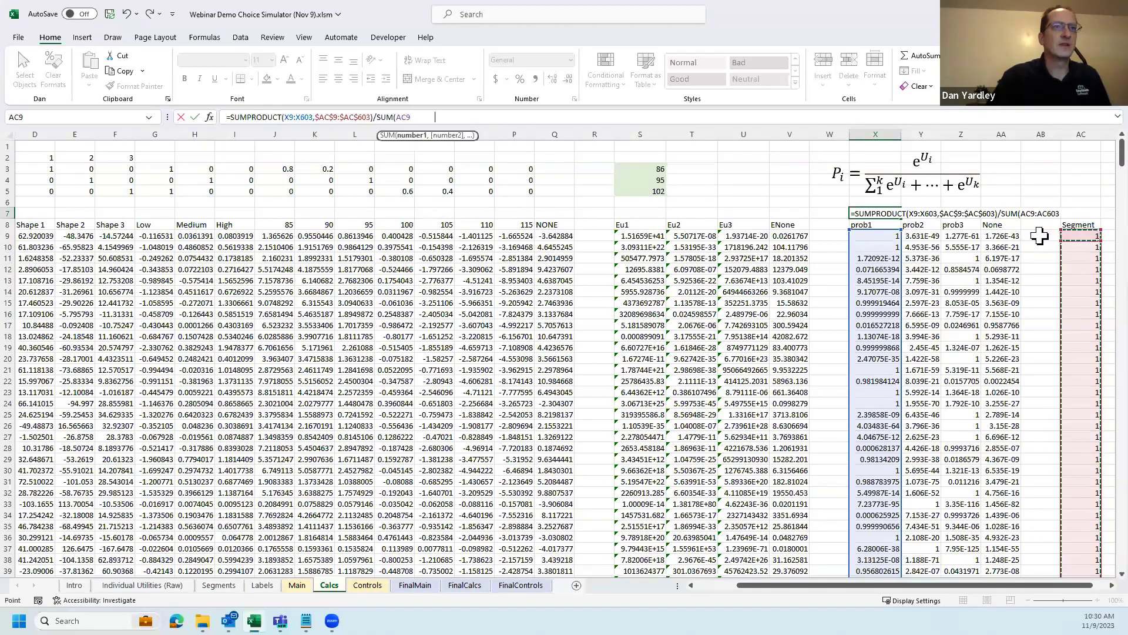
{"action": "key", "text": "Return"}
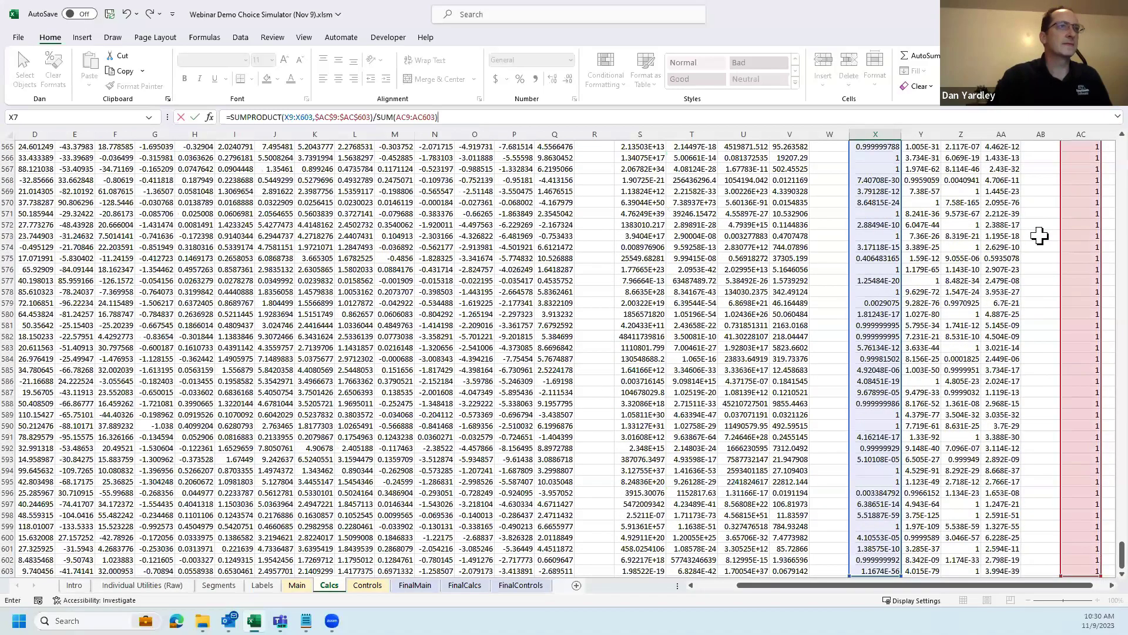
- Make the SUM range in X7 absolute as $AC$9:$AC$603 and copy the formula across to AA7
{"action": "key", "text": "ctrl+c"}
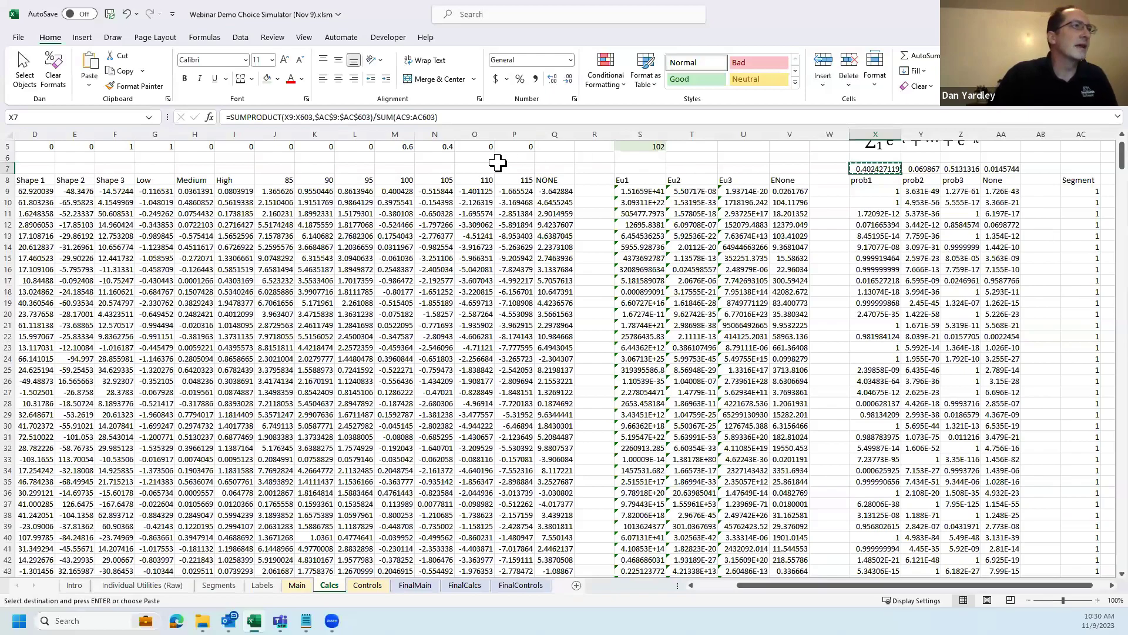
{"action": "left_click", "coordinate": [434, 117]}
{"action": "key", "text": "F4"}
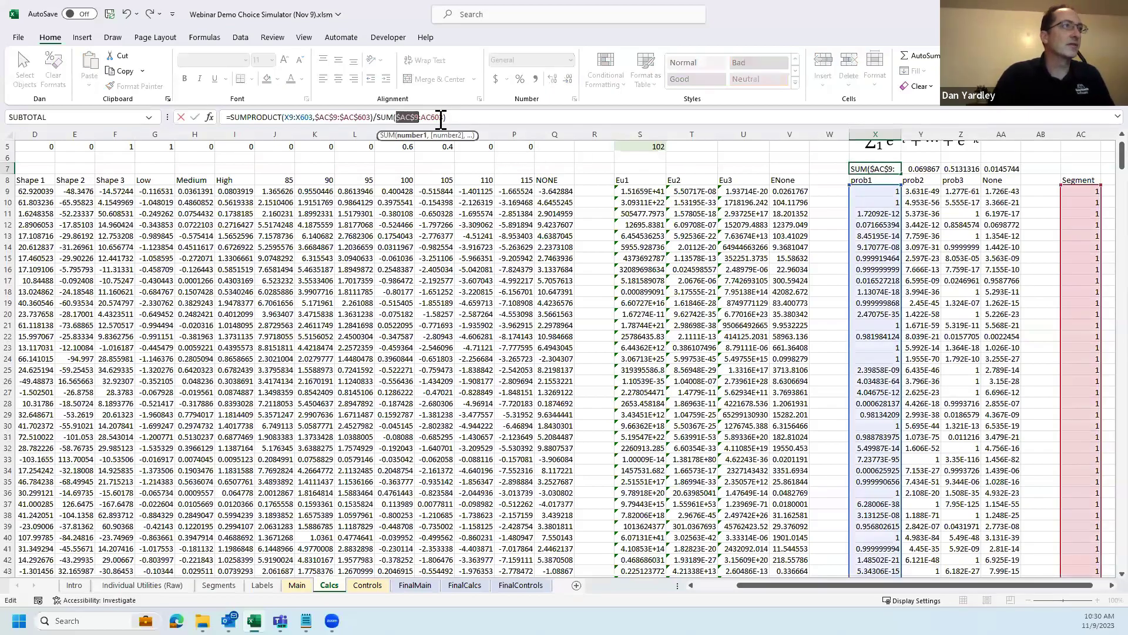
{"action": "key", "text": "Return"}
{"action": "key", "text": "Up"}
{"action": "key", "text": "ctrl+shift+Right"}
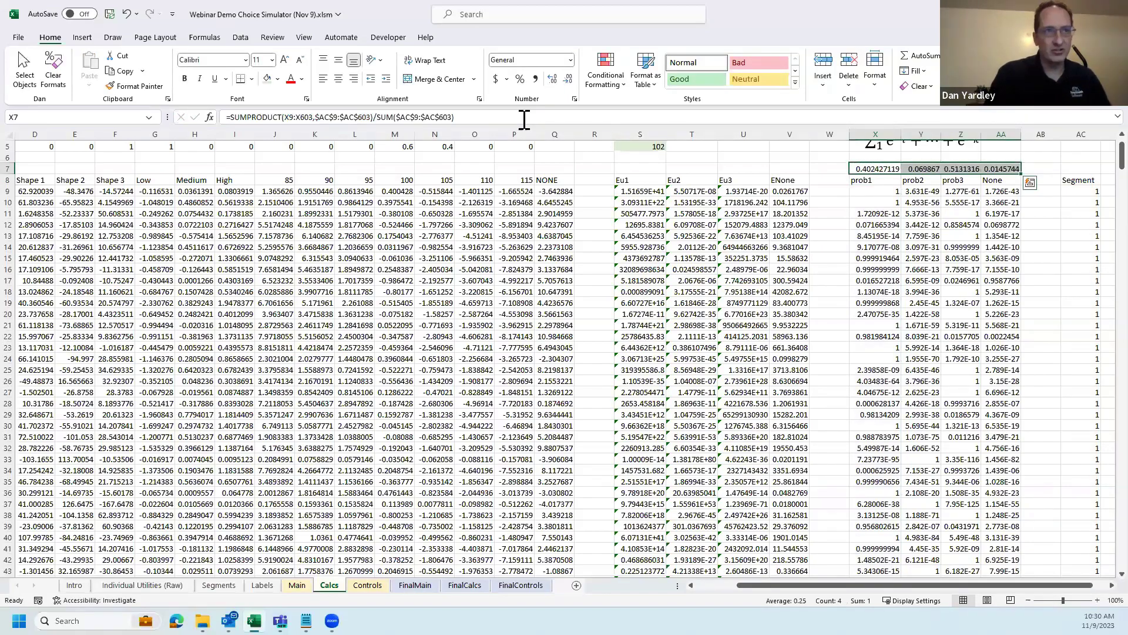
- Set the first respondent's Segment value in AC9 to 0
{"action": "key", "text": "Right"}
{"action": "key", "text": "Right"}
{"action": "key", "text": "Down"}
{"action": "key", "text": "Right"}
{"action": "key", "text": "Right"}
{"action": "key", "text": "Down"}
{"action": "key", "text": "Down"}
{"action": "key", "text": "Right"}
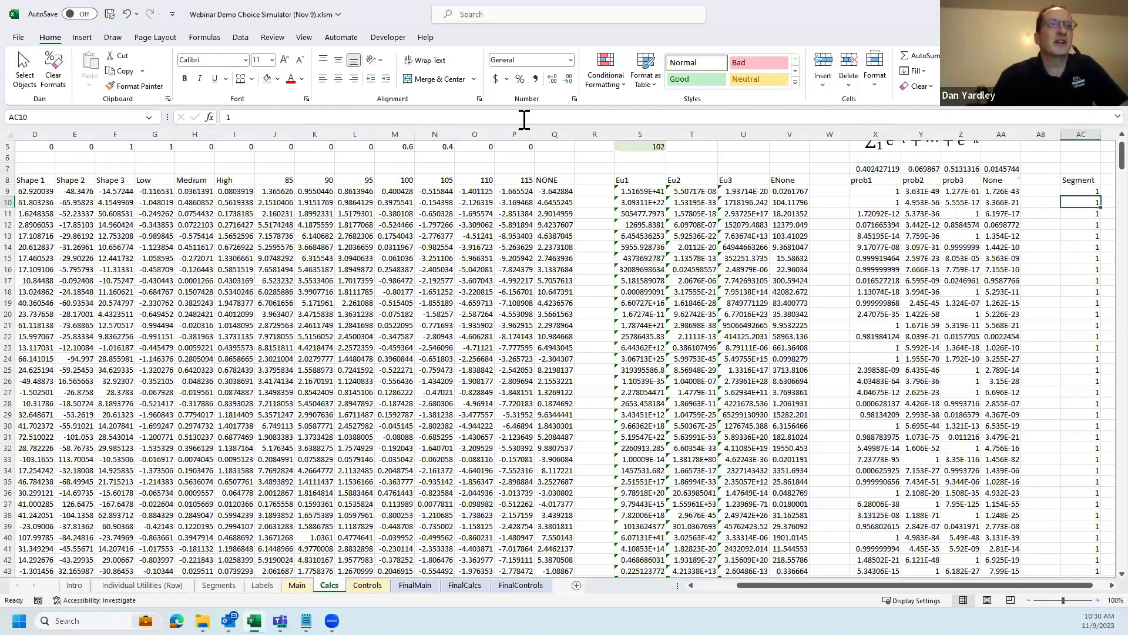
{"action": "key", "text": "Right"}
{"action": "key", "text": "Left"}
{"action": "key", "text": "Up"}
{"action": "key", "text": "Up"}
{"action": "key", "text": "Down"}
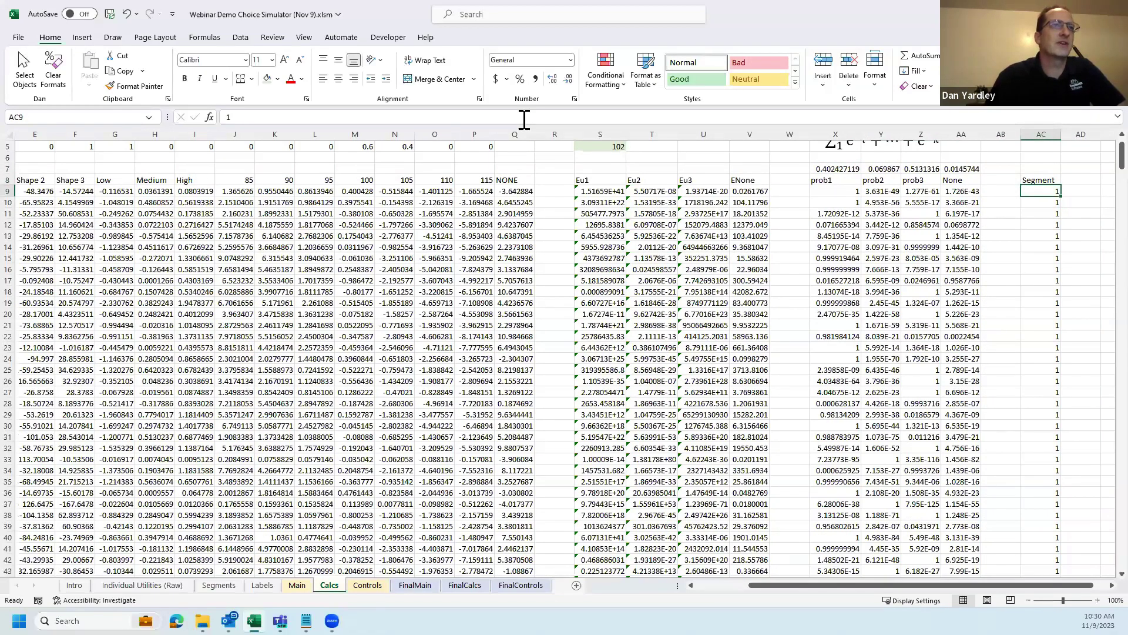
{"action": "type", "text": "0"}
{"action": "key", "text": "Return"}
{"action": "key", "text": "Up"}
- Copy the 0 from AC9 down the Segment column through AC23
{"action": "key", "text": "ctrl+c"}
{"action": "key", "text": "shift+Down"}
{"action": "key", "text": "shift+Down"}
{"action": "key", "text": "shift+Down"}
{"action": "key", "text": "shift+Down"}
{"action": "key", "text": "shift+Down"}
{"action": "key", "text": "shift+Down"}
{"action": "key", "text": "shift+Down"}
{"action": "key", "text": "shift+Down"}
{"action": "key", "text": "shift+Down"}
{"action": "key", "text": "shift+Down"}
{"action": "key", "text": "shift+Down"}
{"action": "key", "text": "shift+Down"}
{"action": "key", "text": "shift+Down"}
{"action": "key", "text": "shift+Down"}
{"action": "key", "text": "Return"}
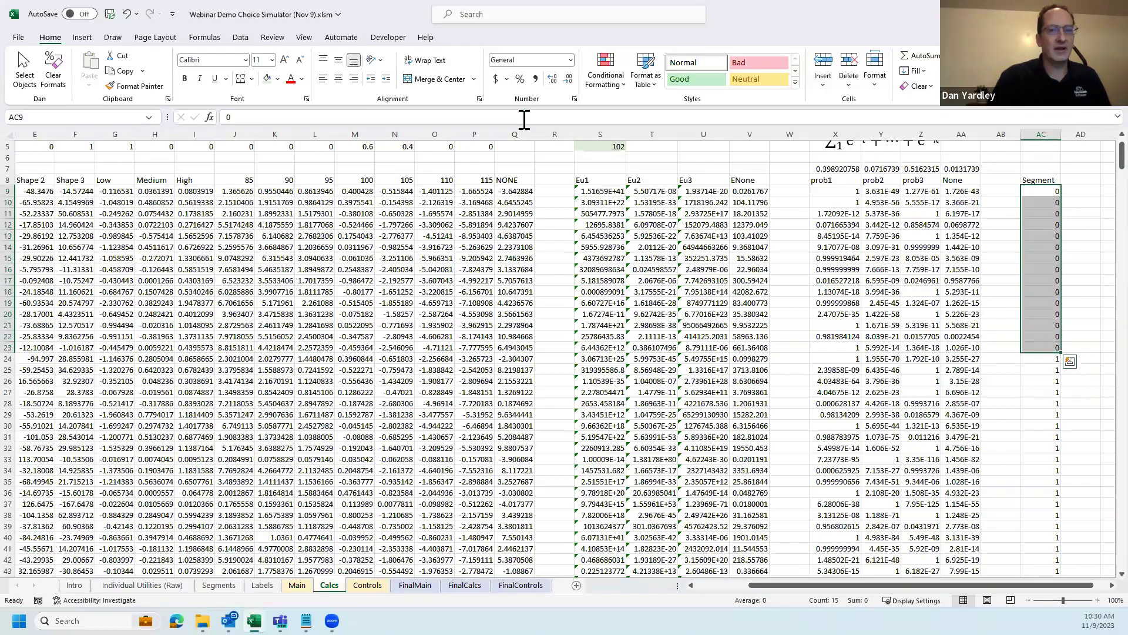
- Examine the row 7 preference shares against the zero entries in the Segment column
{"action": "key", "text": "Up"}
{"action": "key", "text": "Up"}
{"action": "key", "text": "Up"}
{"action": "key", "text": "Up"}
{"action": "key", "text": "Up"}
{"action": "key", "text": "Up"}
{"action": "key", "text": "Up"}
{"action": "key", "text": "Up"}
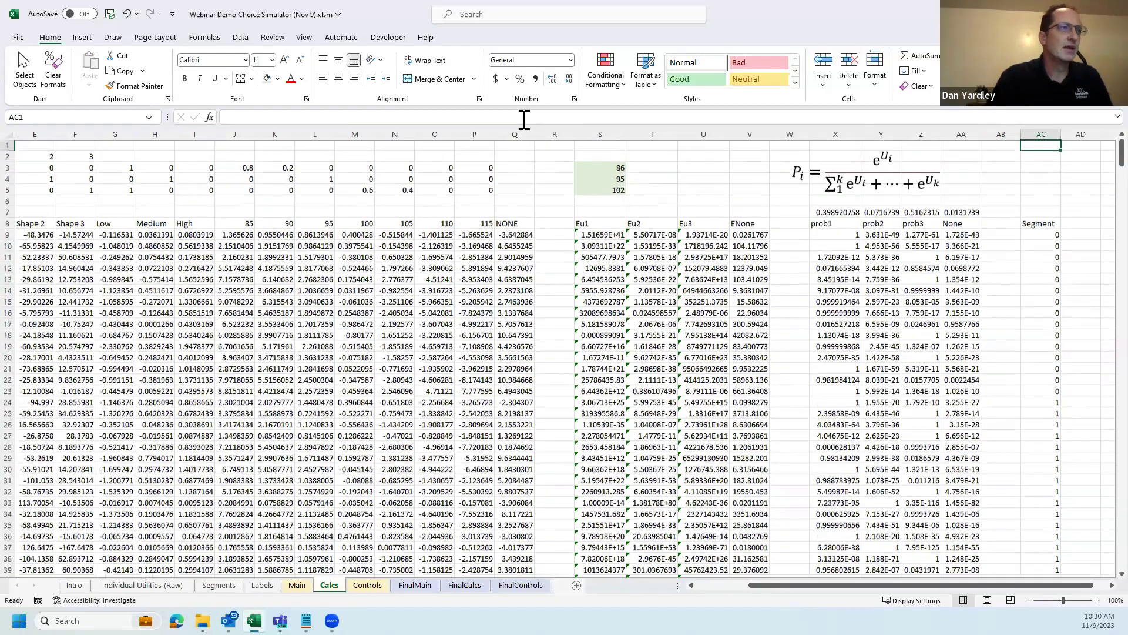
{"action": "key", "text": "Down"}
{"action": "key", "text": "Down"}
{"action": "key", "text": "Down"}
{"action": "key", "text": "Down"}
{"action": "key", "text": "Down"}
{"action": "key", "text": "Down"}
{"action": "key", "text": "Down"}
{"action": "key", "text": "Down"}
{"action": "key", "text": "Down"}
{"action": "key", "text": "Down"}
{"action": "key", "text": "Down"}
{"action": "key", "text": "Down"}
{"action": "key", "text": "Down"}
{"action": "key", "text": "Down"}
{"action": "key", "text": "Down"}
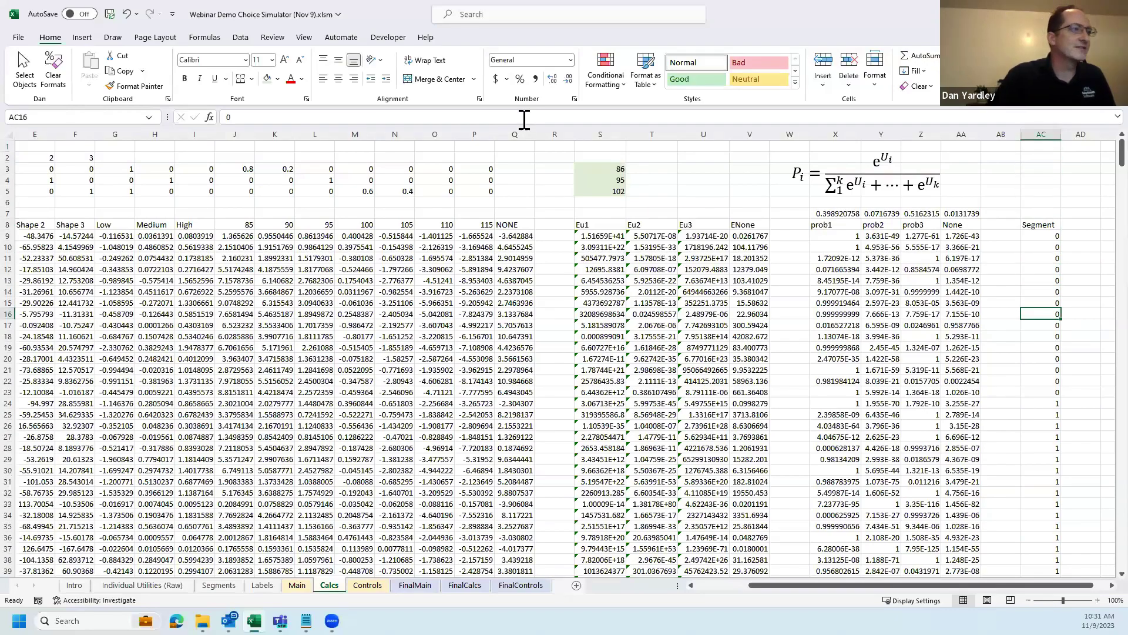
- On the Segments sheet, copy the whole respondent table from sys_RespNum through Weight
{"action": "left_click", "coordinate": [219, 585]}
{"action": "left_click", "coordinate": [351, 225]}
{"action": "key", "text": "ctrl+Up"}
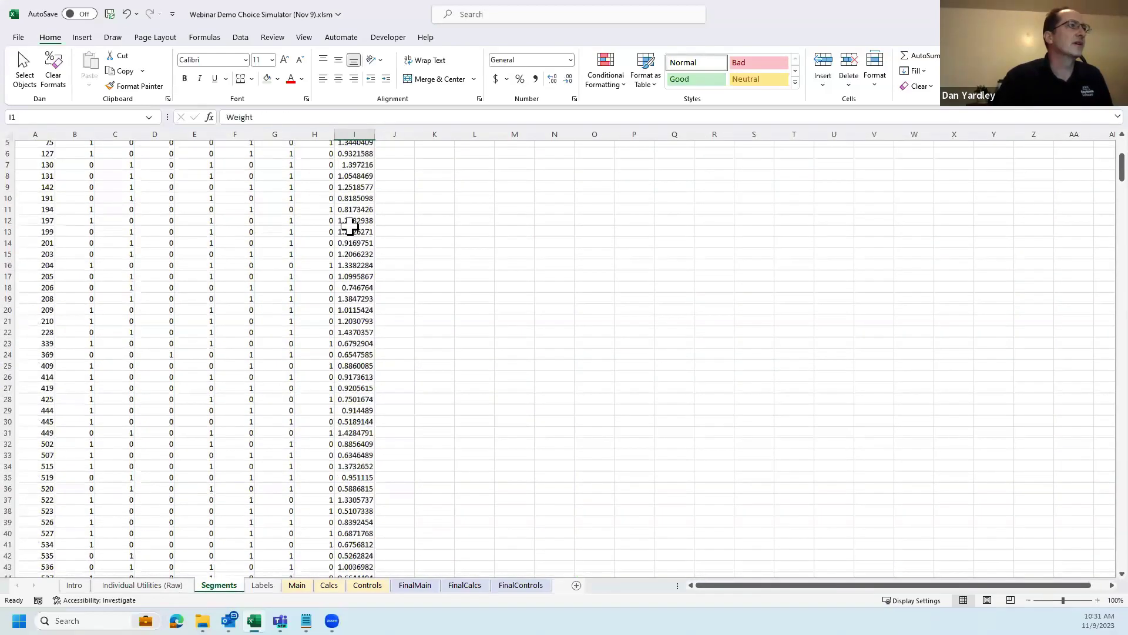
{"action": "key", "text": "ctrl+Left"}
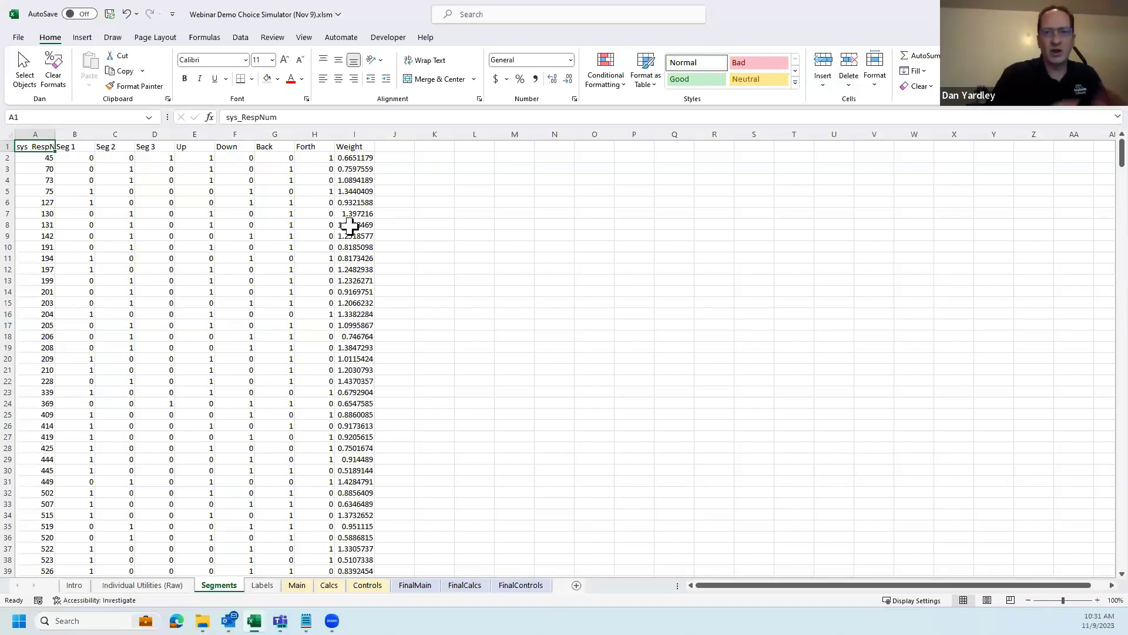
{"action": "key", "text": "ctrl+shift+Right"}
{"action": "key", "text": "ctrl+shift+Down"}
{"action": "key", "text": "ctrl+c"}
- Paste the copied segment table into the Calcs sheet starting at AE8, to the right of the Segment column
{"action": "key", "text": "ctrl+Page_Down"}
{"action": "key", "text": "ctrl+Page_Down"}
{"action": "key", "text": "ctrl+Page_Down"}
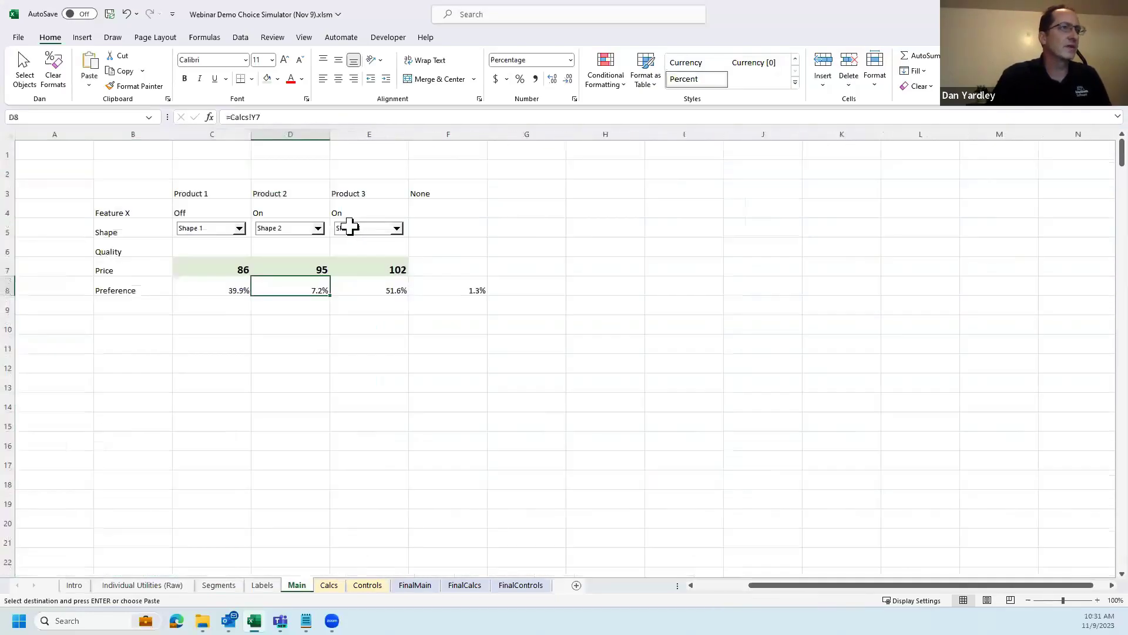
{"action": "key", "text": "Right"}
{"action": "key", "text": "Right"}
{"action": "key", "text": "Up"}
{"action": "key", "text": "Up"}
{"action": "key", "text": "Up"}
{"action": "key", "text": "Up"}
{"action": "key", "text": "Up"}
{"action": "key", "text": "Up"}
{"action": "key", "text": "Up"}
{"action": "key", "text": "Up"}
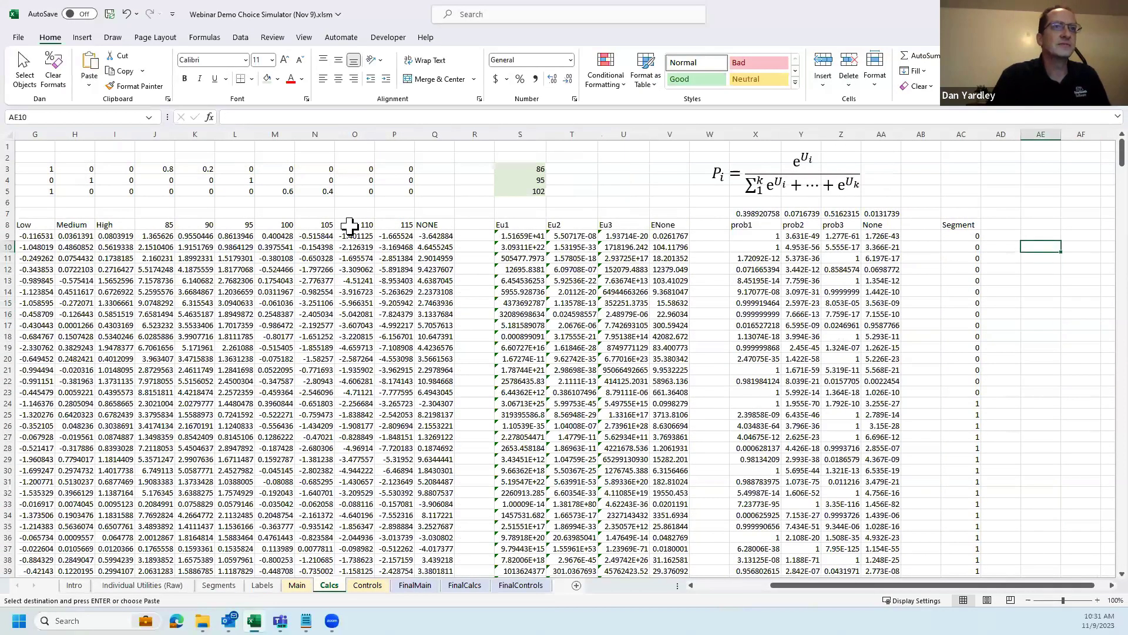
{"action": "key", "text": "ctrl+v"}
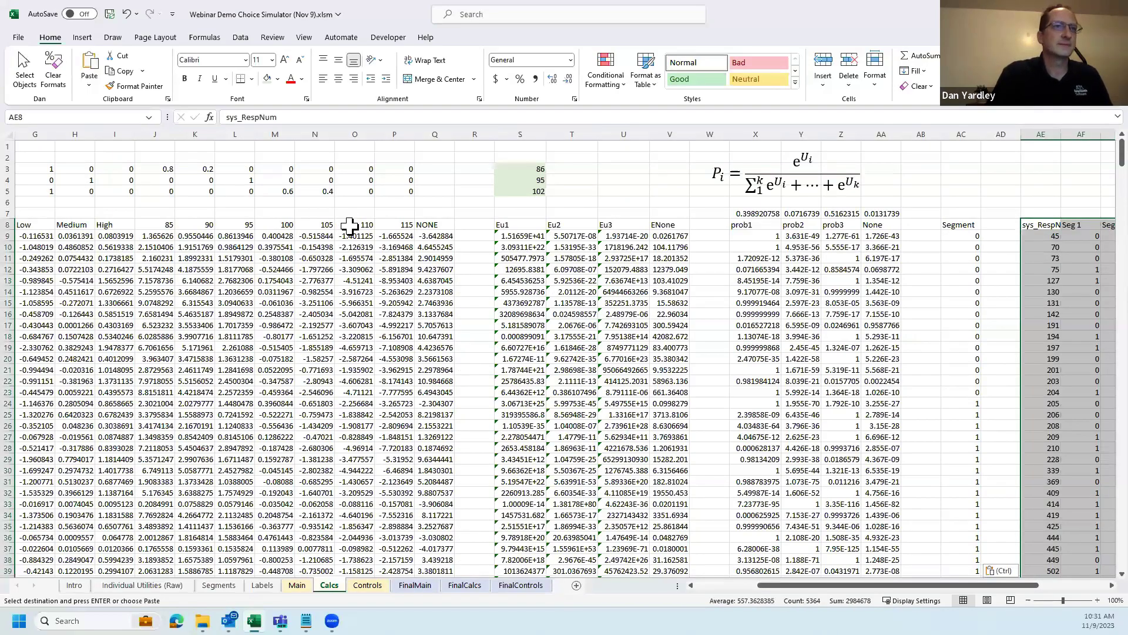
- Review the pasted segment columns on the Calcs sheet from Seg 1 through Weight
{"action": "key", "text": "Right"}
{"action": "key", "text": "Right"}
{"action": "key", "text": "Right"}
{"action": "key", "text": "Left"}
{"action": "key", "text": "Left"}
{"action": "key", "text": "Right"}
{"action": "key", "text": "Left"}
{"action": "key", "text": "Right"}
{"action": "key", "text": "Right"}
{"action": "key", "text": "Right"}
{"action": "key", "text": "Right"}
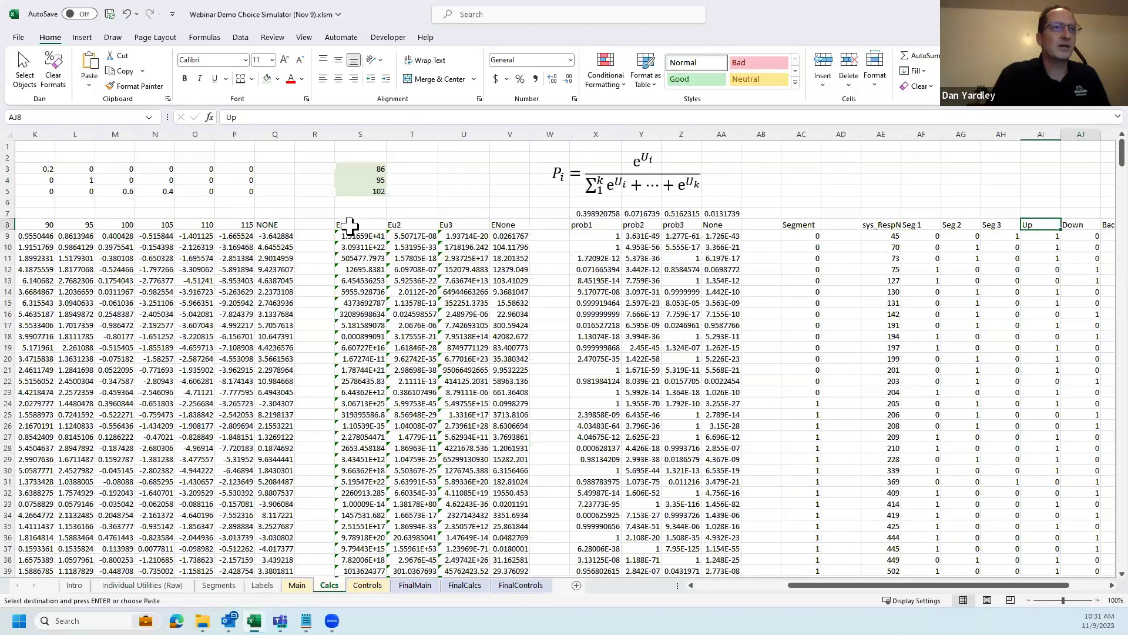
{"action": "key", "text": "Right"}
{"action": "key", "text": "Right"}
{"action": "key", "text": "Right"}
{"action": "key", "text": "Right"}
{"action": "key", "text": "Left"}
{"action": "key", "text": "Left"}
{"action": "key", "text": "Left"}
{"action": "key", "text": "Left"}
{"action": "key", "text": "Left"}
{"action": "key", "text": "Left"}
{"action": "key", "text": "Left"}
{"action": "key", "text": "Left"}
{"action": "key", "text": "Down"}
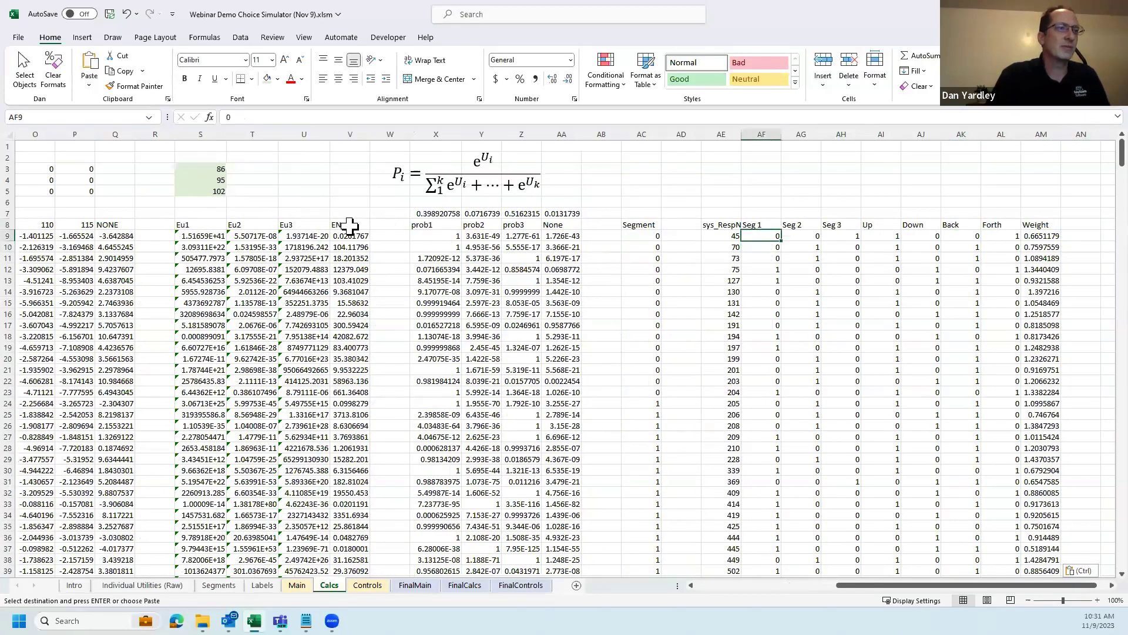
- Copy all the Seg 1 values from AF9 down and paste them into the Segment column starting at AC9
{"action": "key", "text": "ctrl+shift+Down"}
{"action": "key", "text": "Left"}
{"action": "key", "text": "Left"}
{"action": "key", "text": "Left"}
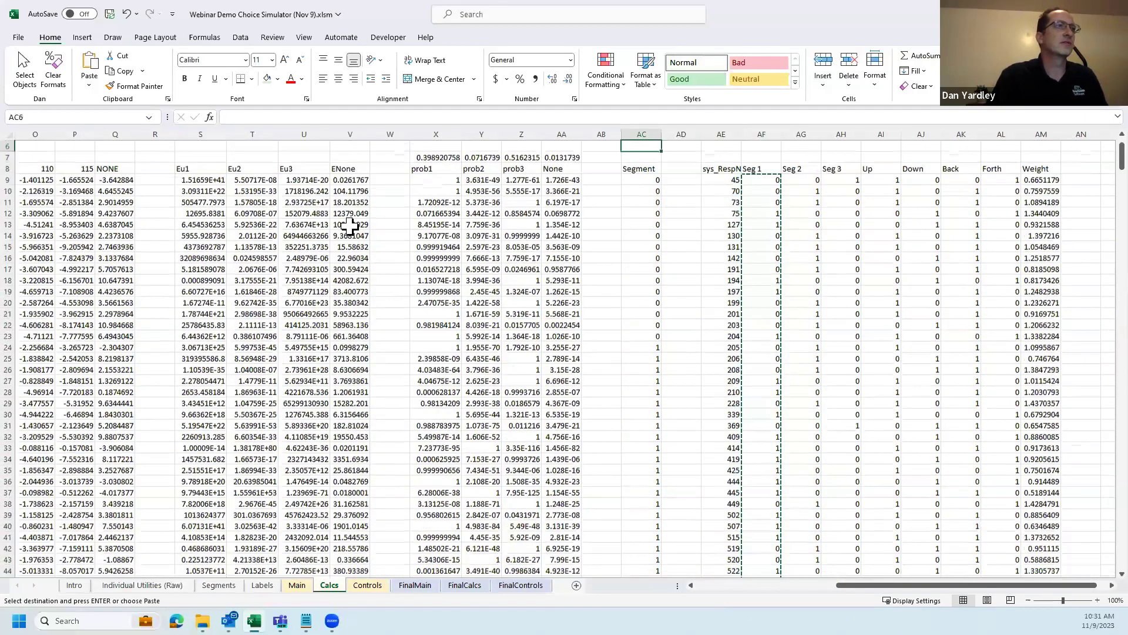
{"action": "key", "text": "ctrl+shift+Down"}
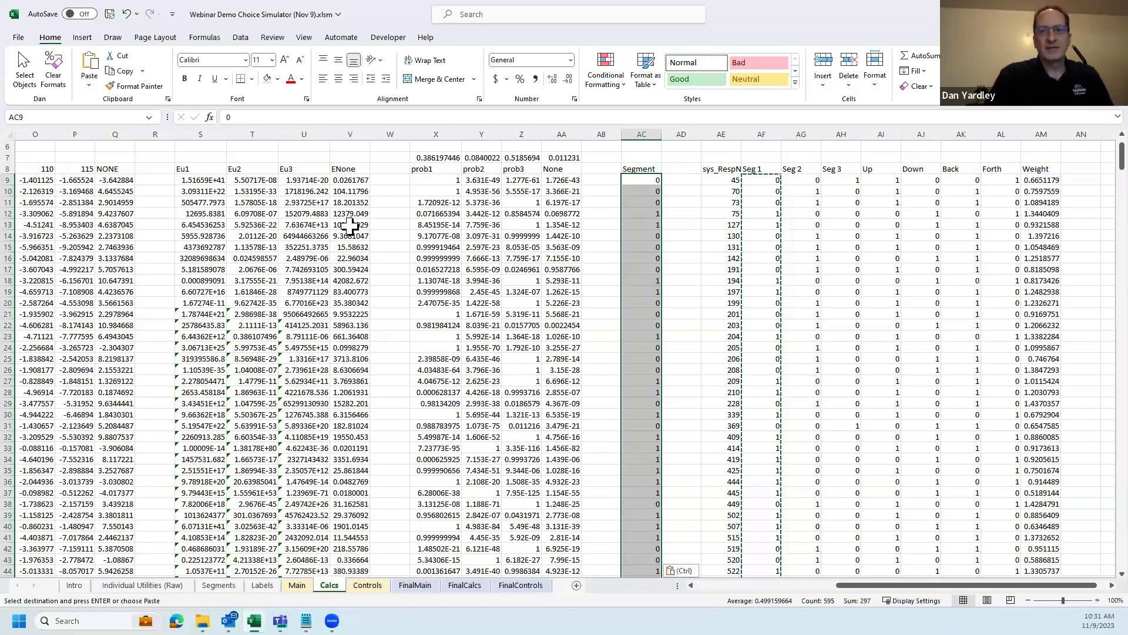
{"action": "key", "text": "Escape"}
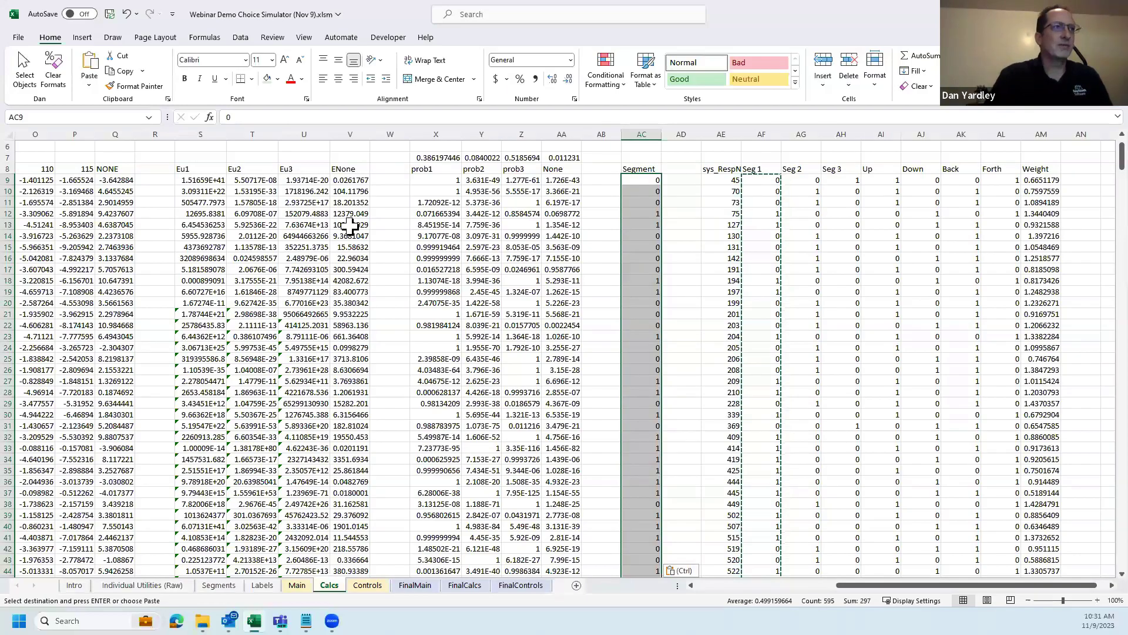
{"action": "key", "text": "ctrl+Up"}
{"action": "key", "text": "ctrl+Up"}
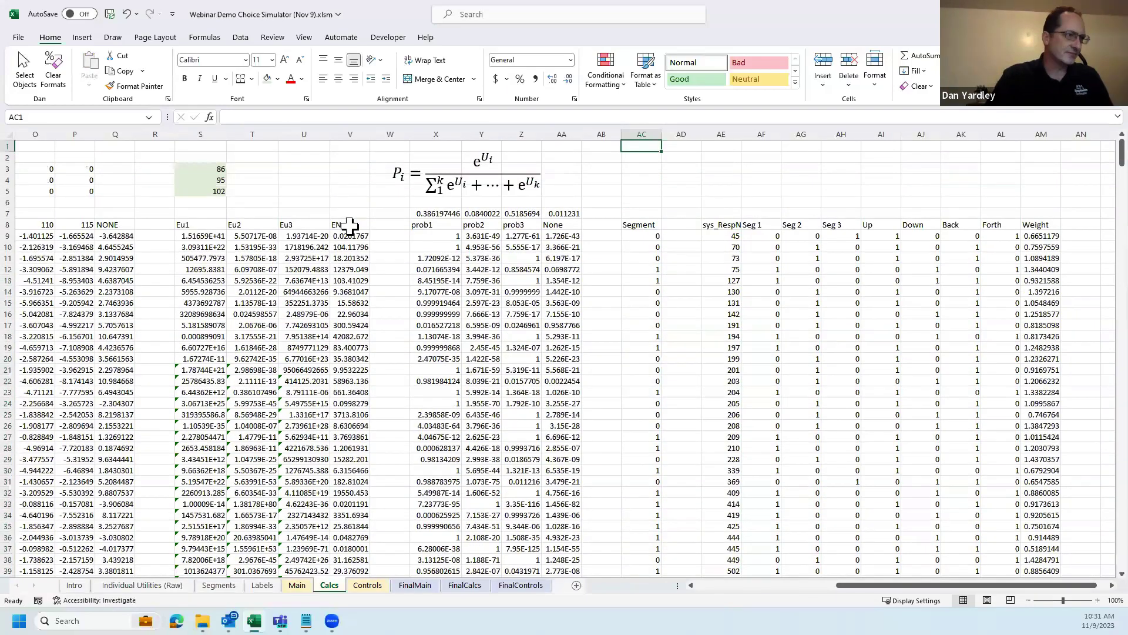
- On the Main sheet, duplicate Product 3's Shape dropdown from E5 into cell G10
{"action": "key", "text": "ctrl+Page_Up"}
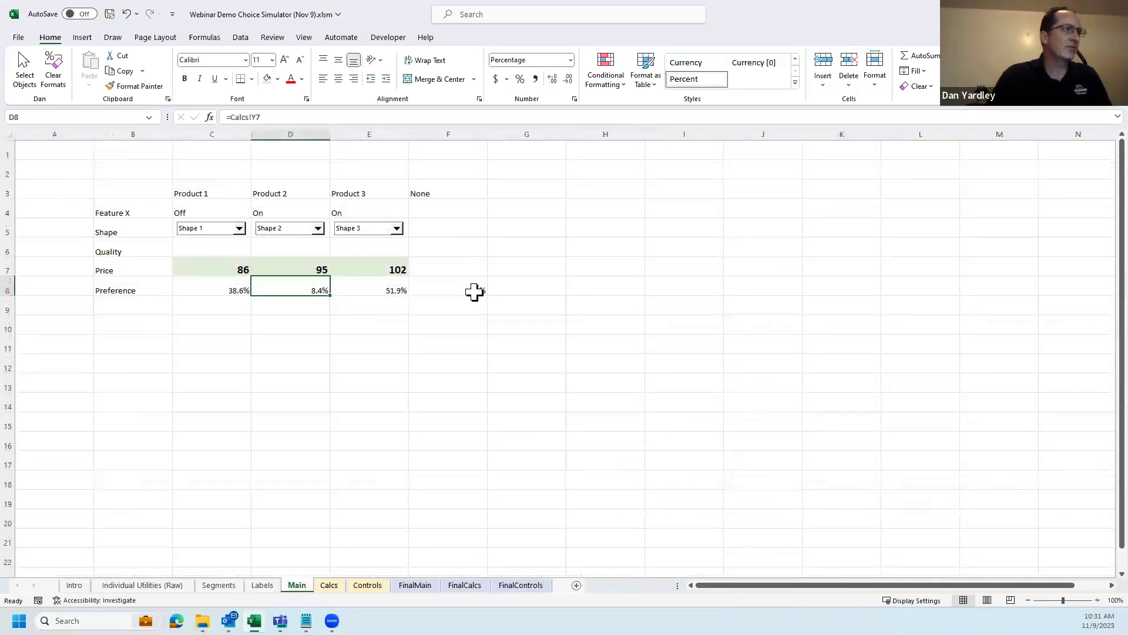
{"action": "left_click", "coordinate": [378, 245]}
{"action": "key", "text": "Up"}
{"action": "key", "text": "ctrl+c"}
{"action": "key", "text": "Down"}
{"action": "key", "text": "Down"}
{"action": "key", "text": "Down"}
{"action": "key", "text": "Down"}
{"action": "key", "text": "Down"}
{"action": "key", "text": "Right"}
{"action": "key", "text": "Right"}
{"action": "key", "text": "Right"}
{"action": "key", "text": "Left"}
{"action": "key", "text": "ctrl+v"}
- Label the copied dropdown by entering Segments in cell F10
{"action": "key", "text": "Left"}
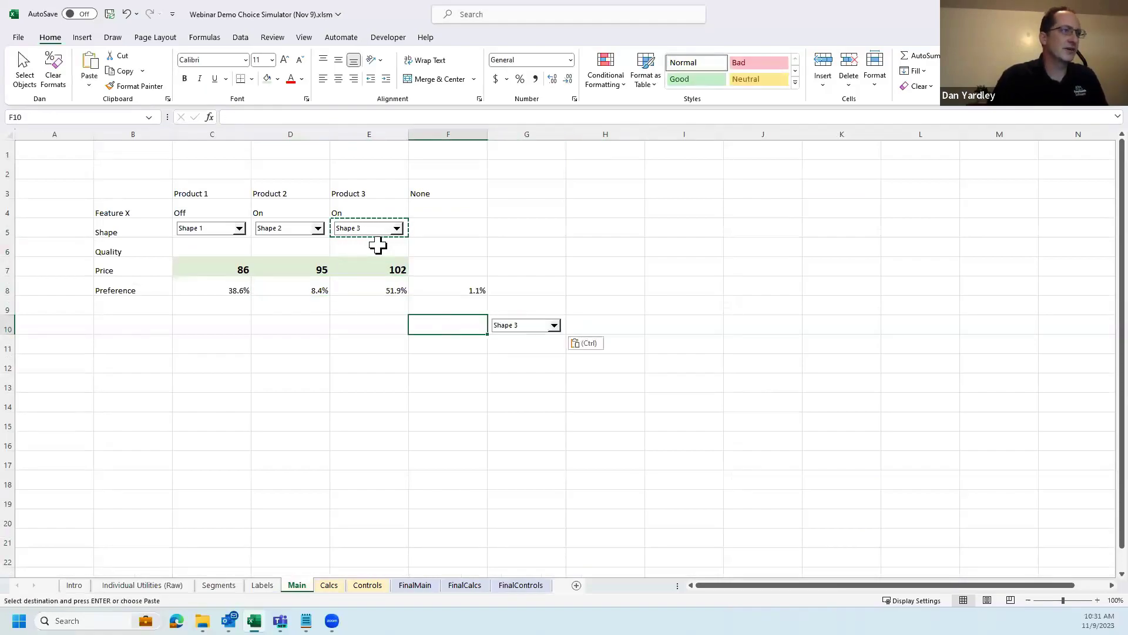
{"action": "type", "text": "Se"}
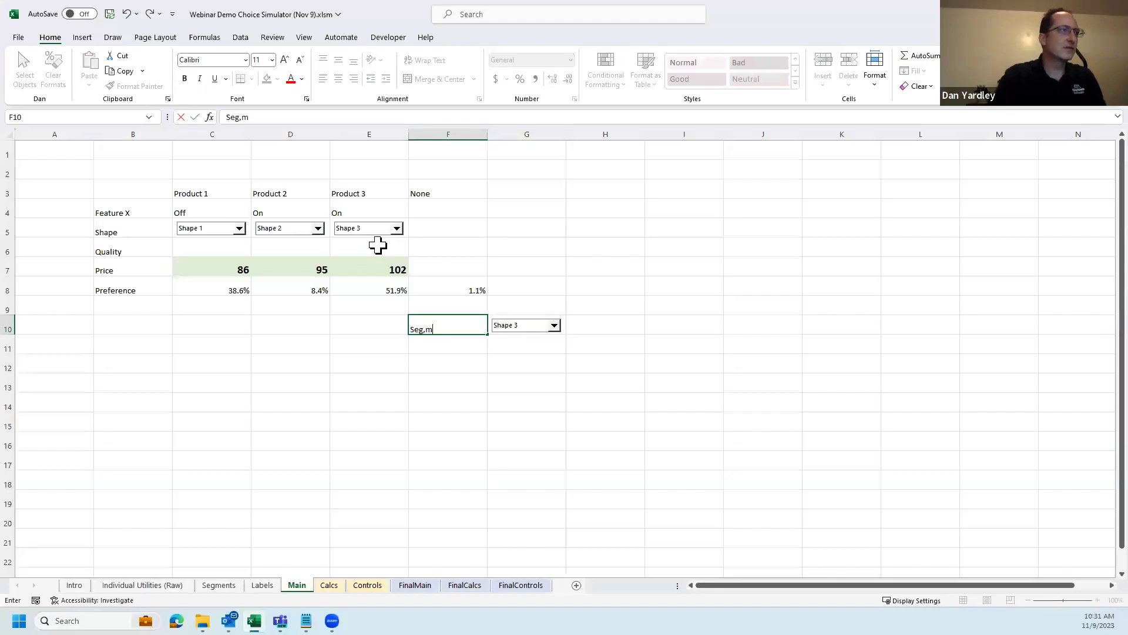
{"action": "type", "text": "gments"}
{"action": "key", "text": "Return"}
{"action": "key", "text": "Up"}
{"action": "key", "text": "Right"}
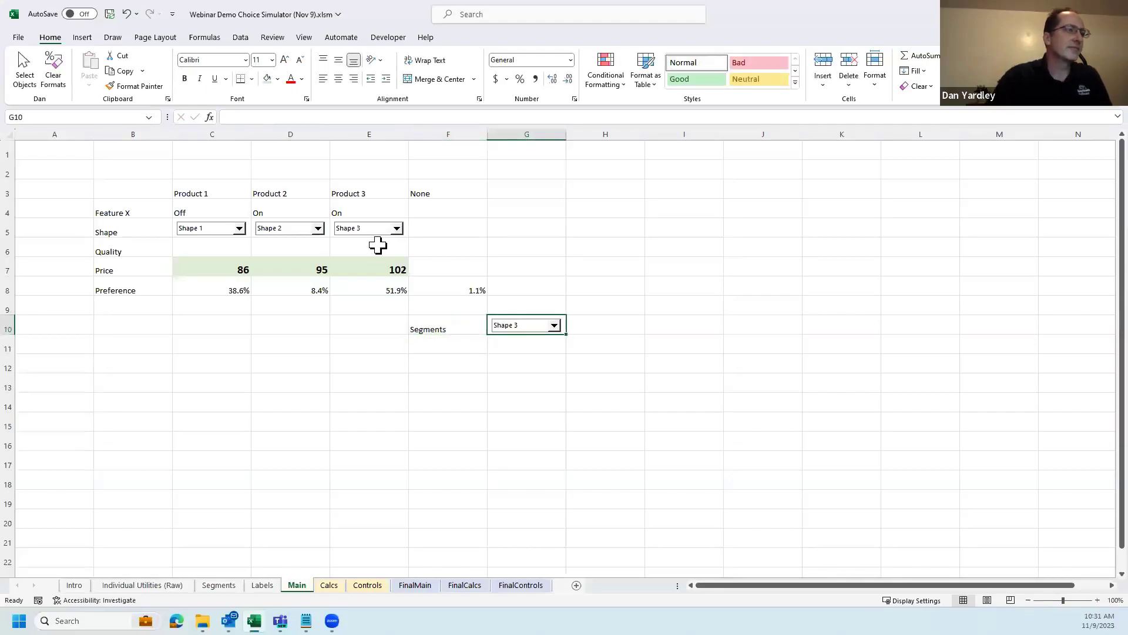
- On the Segments sheet, copy the header names from Seg 1 through Forth in row 1
{"action": "left_click", "coordinate": [217, 588]}
{"action": "key", "text": "ctrl+Home"}
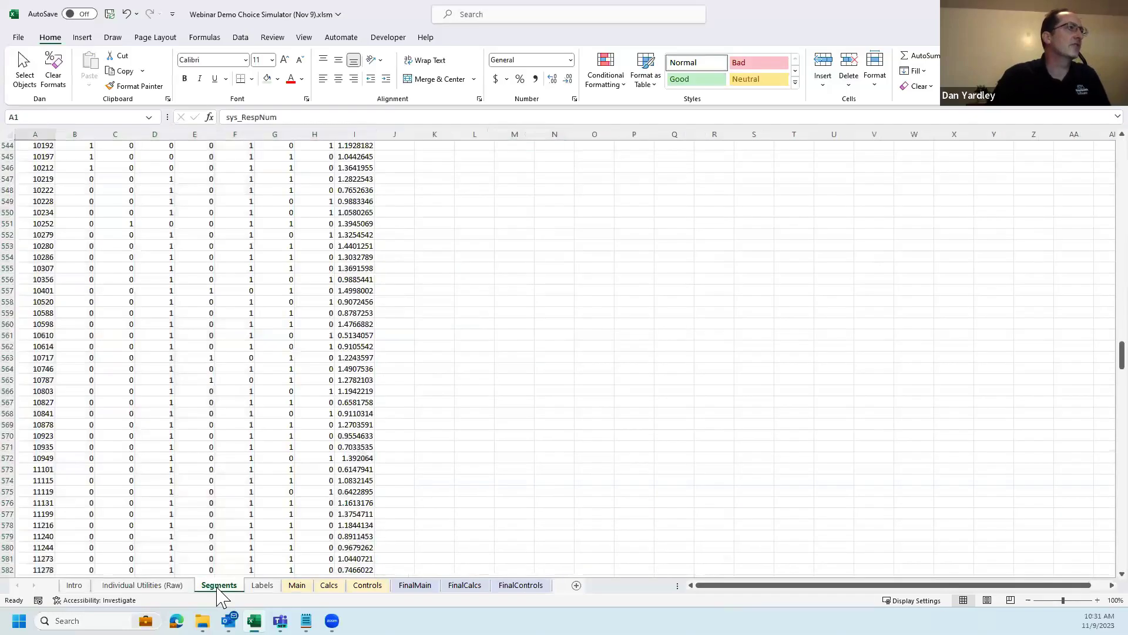
{"action": "key", "text": "Right"}
{"action": "key", "text": "ctrl+shift+Right"}
{"action": "key", "text": "shift+Left"}
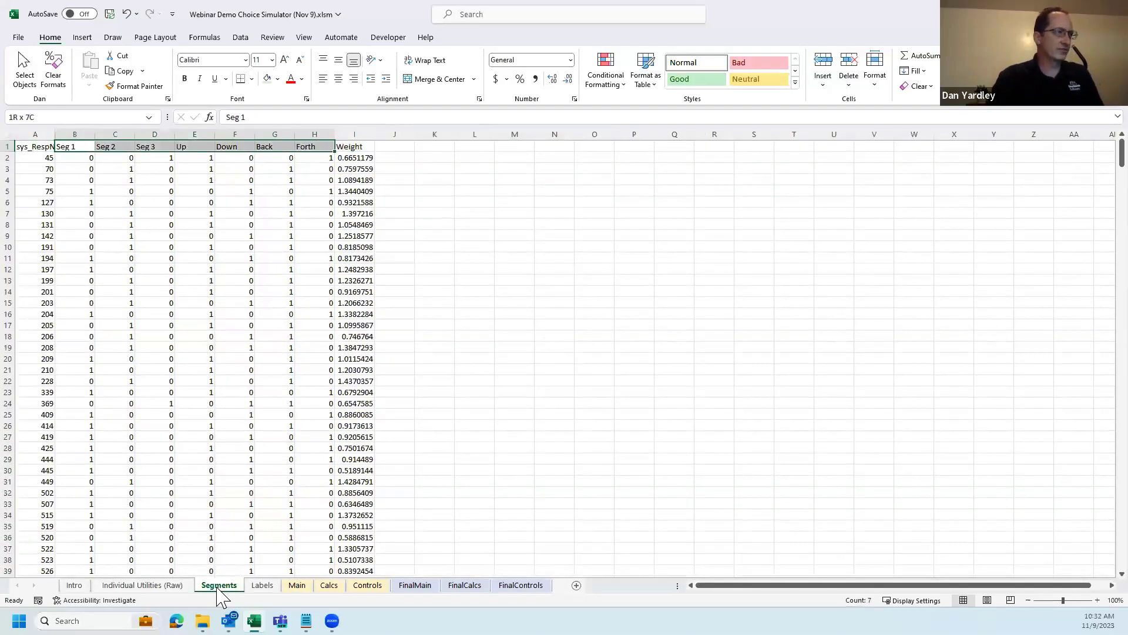
{"action": "key", "text": "ctrl+c"}
- Paste the copied segment names into the Controls sheet from G6 downward as transposed values
{"action": "key", "text": "ctrl+Page_Down"}
{"action": "key", "text": "ctrl+Page_Down"}
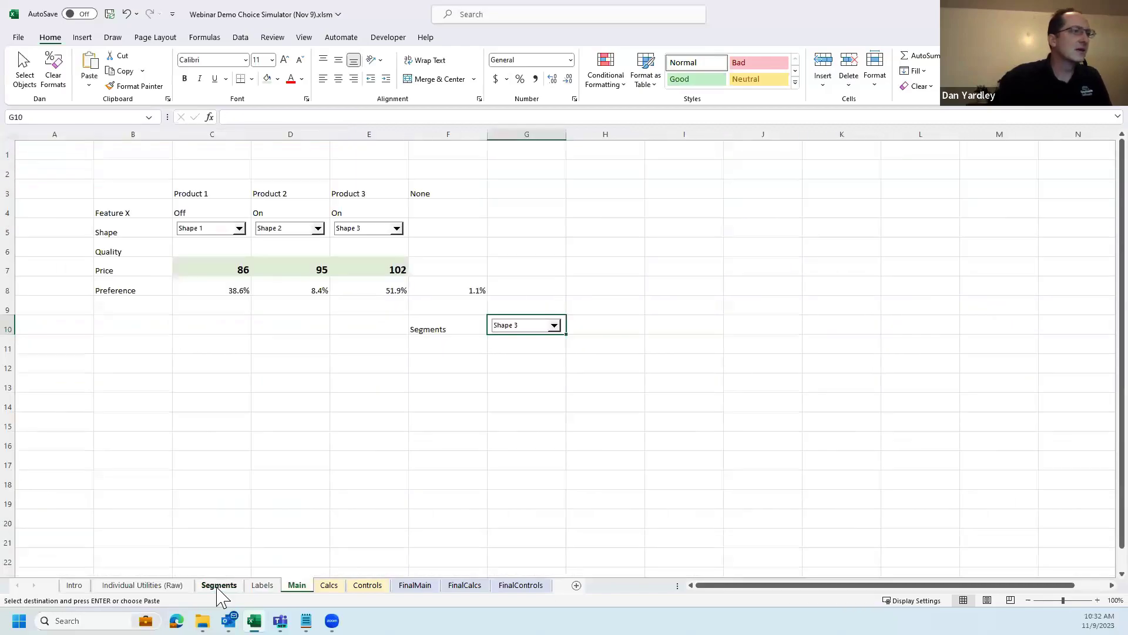
{"action": "key", "text": "ctrl+Page_Down"}
{"action": "key", "text": "ctrl+Page_Down"}
{"action": "key", "text": "Right"}
{"action": "key", "text": "Right"}
{"action": "key", "text": "Right"}
{"action": "key", "text": "Right"}
{"action": "key", "text": "Down"}
{"action": "key", "text": "Down"}
{"action": "key", "text": "Left"}
{"action": "key", "text": "Down"}
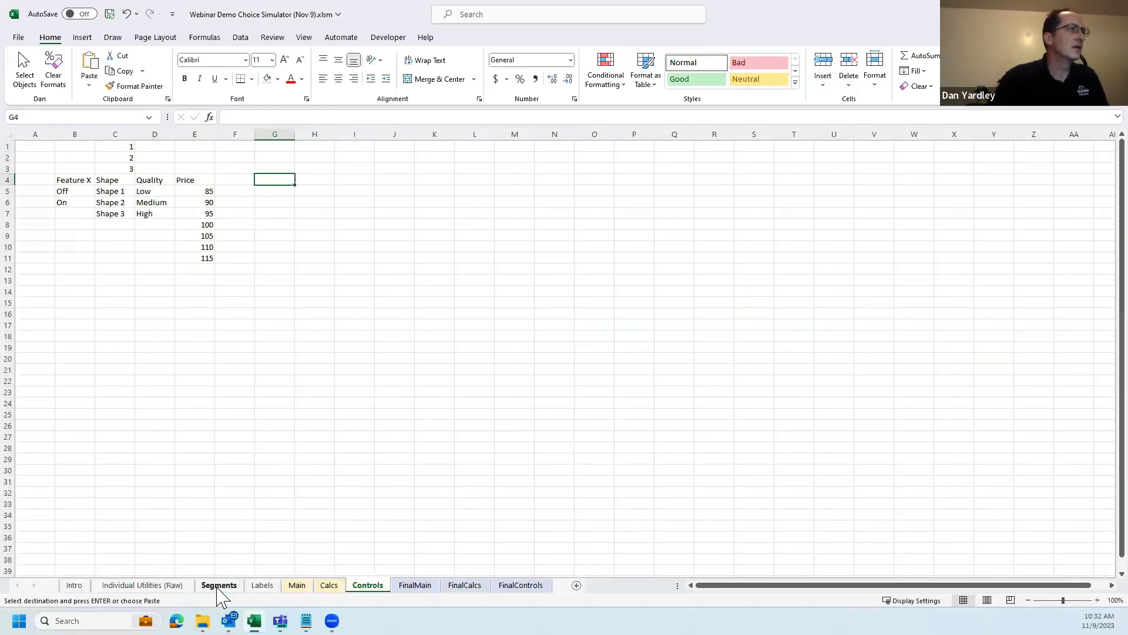
{"action": "key", "text": "Down"}
{"action": "key", "text": "alt+h"}
{"action": "key", "text": "v"}
{"action": "key", "text": "s"}
{"action": "key", "text": "e"}
{"action": "key", "text": "Return"}
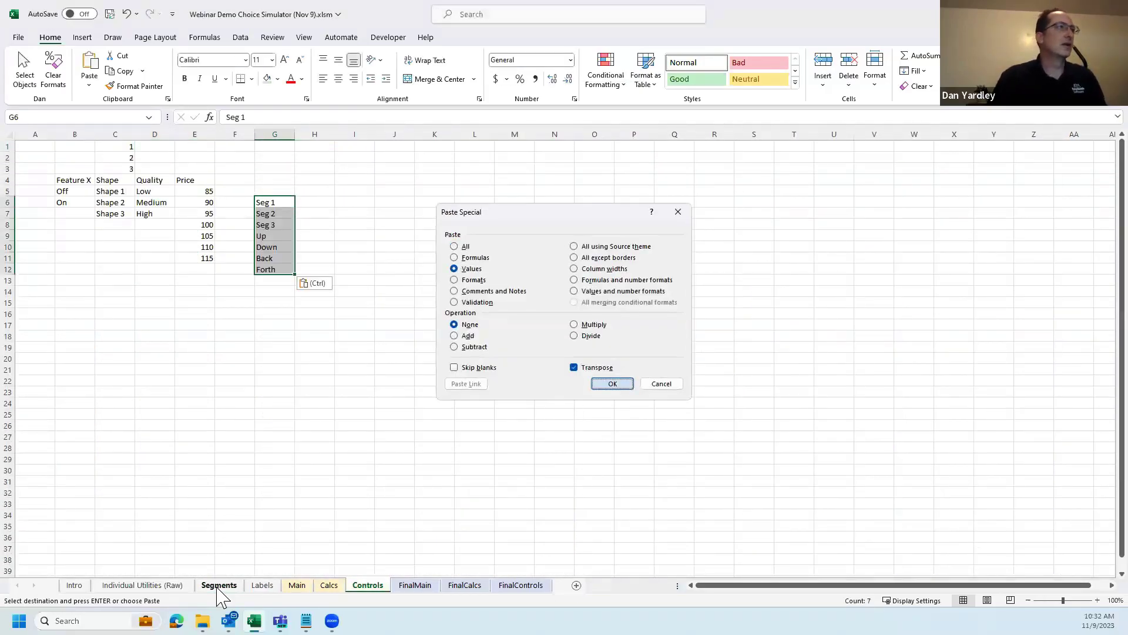
- Add All in G5 above the segment names and the heading Segment in G4
{"action": "type", "text": "Al"}
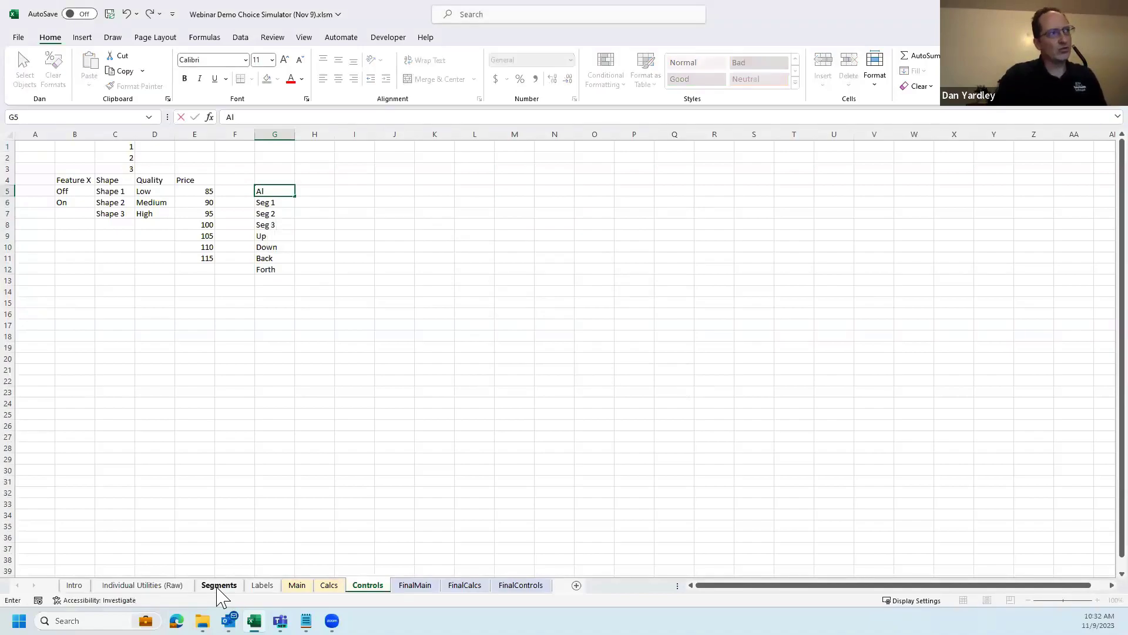
{"action": "type", "text": "l"}
{"action": "key", "text": "Return"}
{"action": "key", "text": "Up"}
{"action": "key", "text": "Up"}
{"action": "type", "text": "Segment"}
{"action": "key", "text": "Return"}
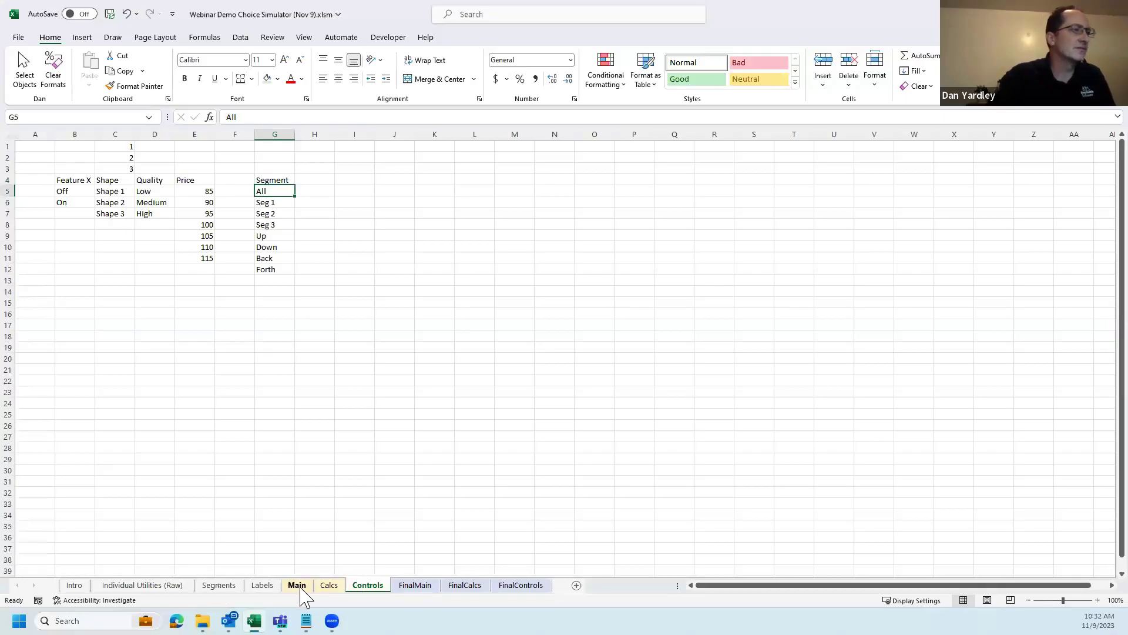
- On the Main sheet, set the Segments dropdown's input range to Controls!$G$5:$G$12 and its cell link to Controls!$G$3
{"action": "left_click", "coordinate": [299, 586]}
{"action": "right_click", "coordinate": [524, 327]}
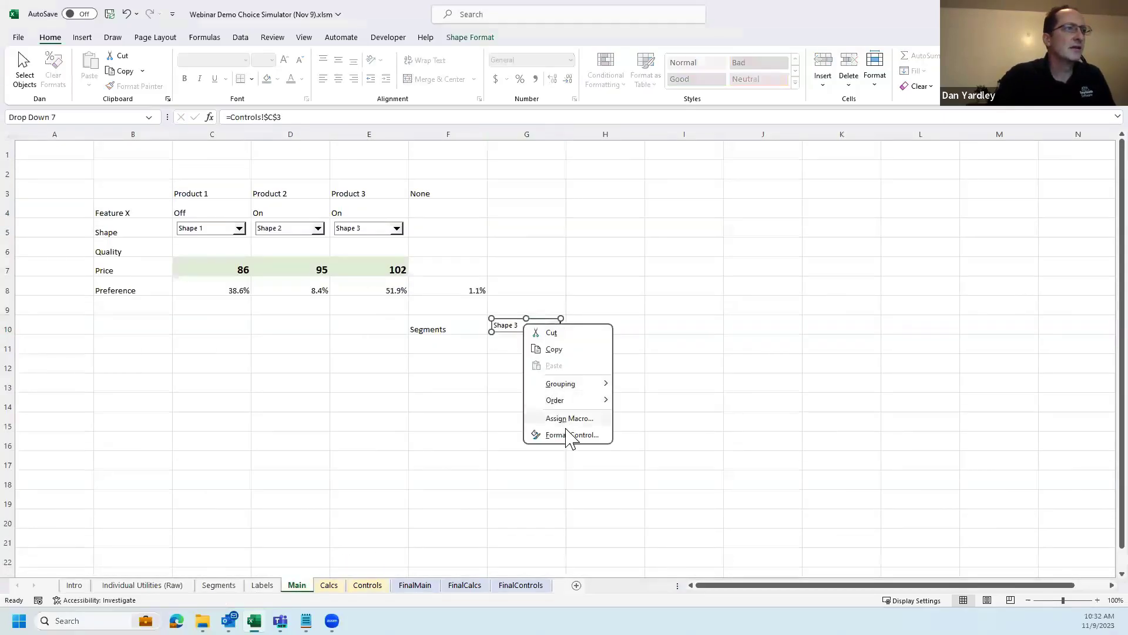
{"action": "left_click", "coordinate": [573, 435]}
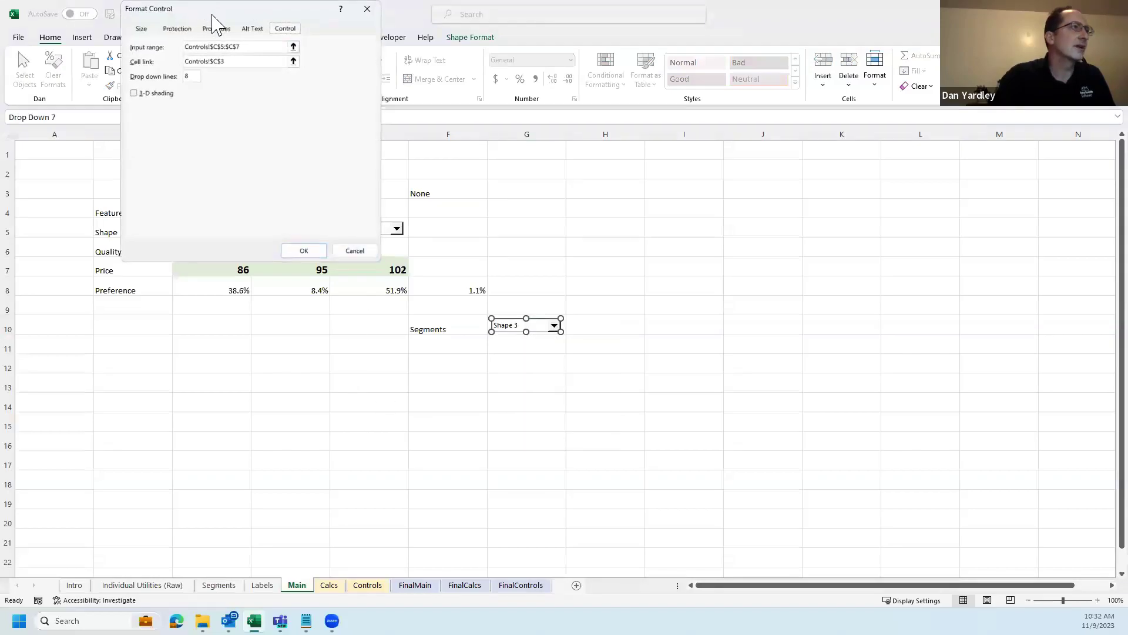
{"action": "left_click", "coordinate": [293, 47]}
{"action": "left_click_drag", "start_coordinate": [268, 191], "coordinate": [274, 269]}
{"action": "left_click", "coordinate": [374, 23]}
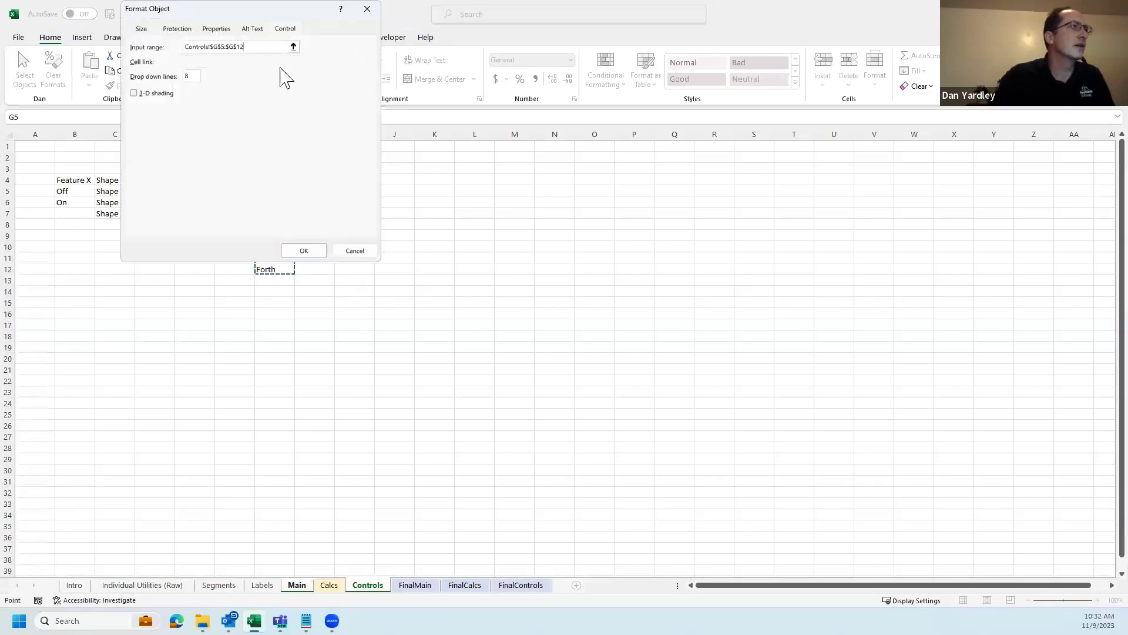
{"action": "left_click", "coordinate": [293, 61]}
{"action": "left_click", "coordinate": [271, 170]}
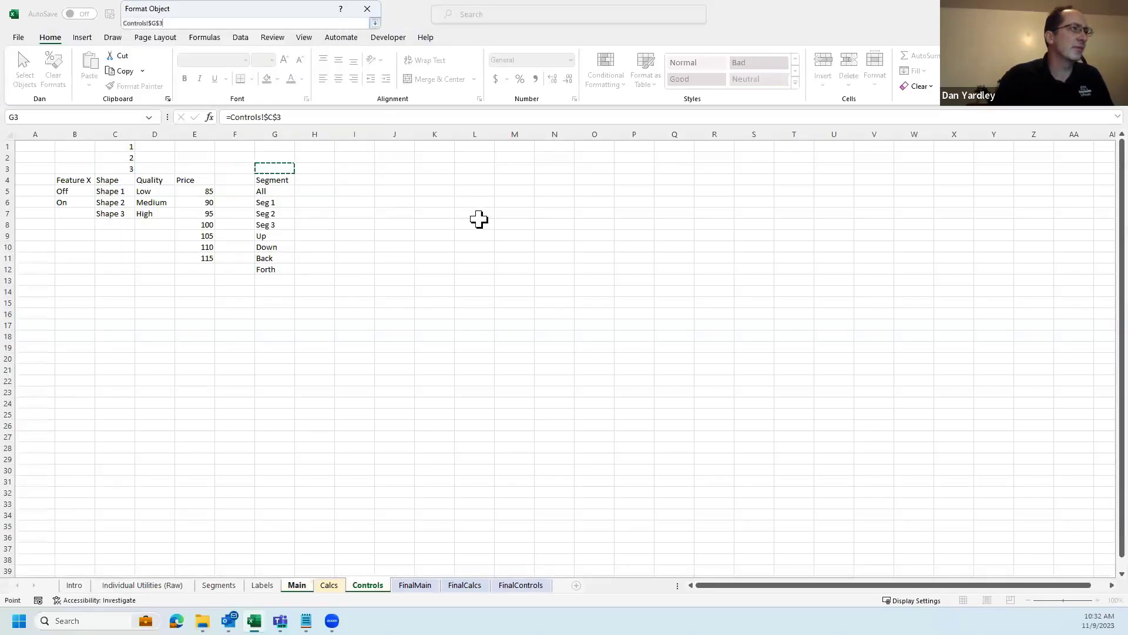
{"action": "key", "text": "Return"}
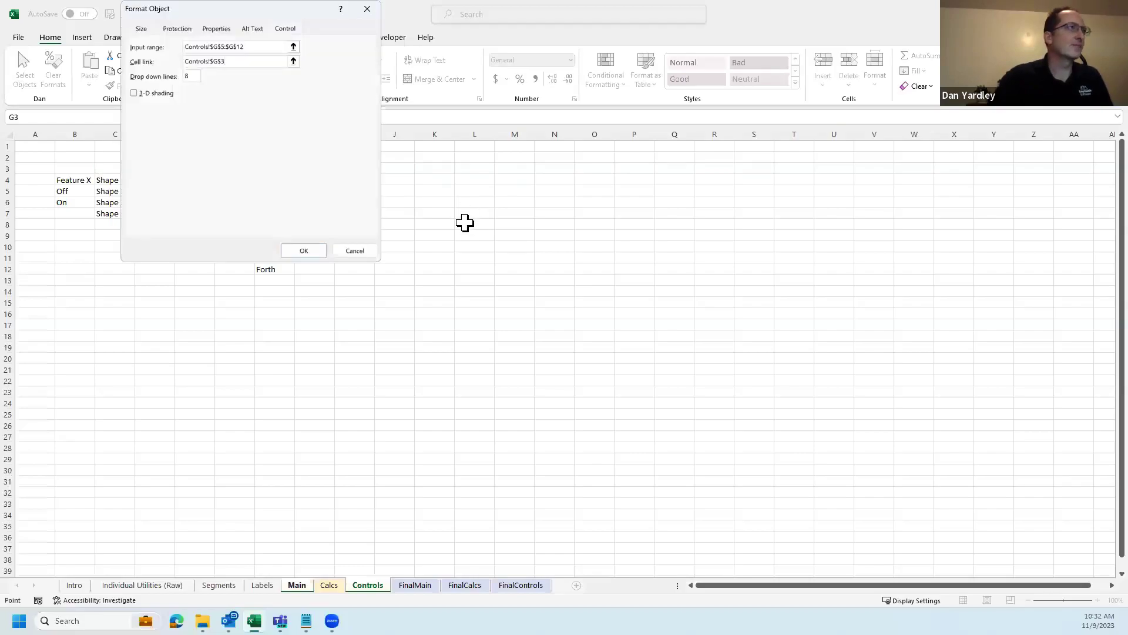
{"action": "left_click", "coordinate": [304, 251]}
{"action": "left_click", "coordinate": [507, 382]}
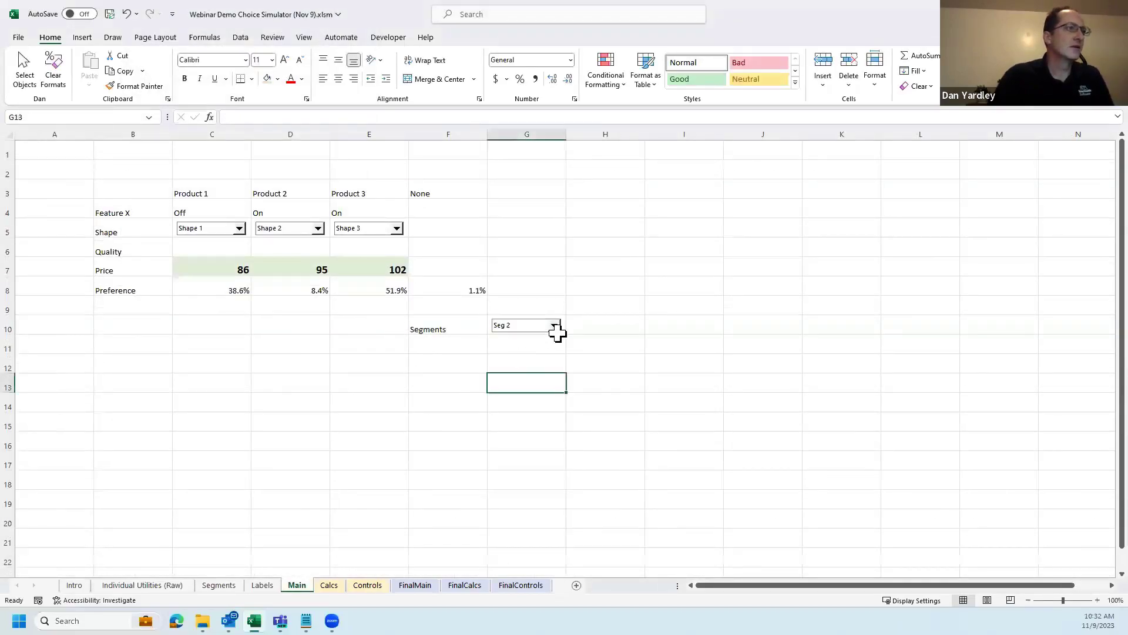
- Try the Segments dropdown with All and Seg 1, and leave it set to All
{"action": "left_click", "coordinate": [554, 327]}
{"action": "left_click", "coordinate": [511, 337]}
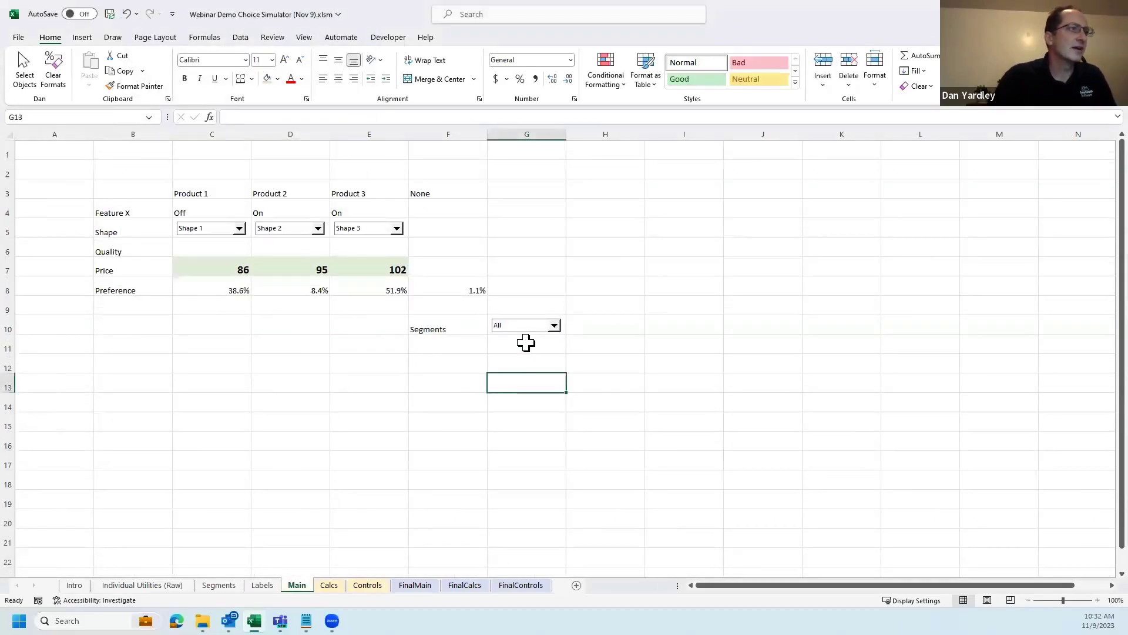
{"action": "left_click", "coordinate": [554, 327]}
{"action": "left_click", "coordinate": [506, 345]}
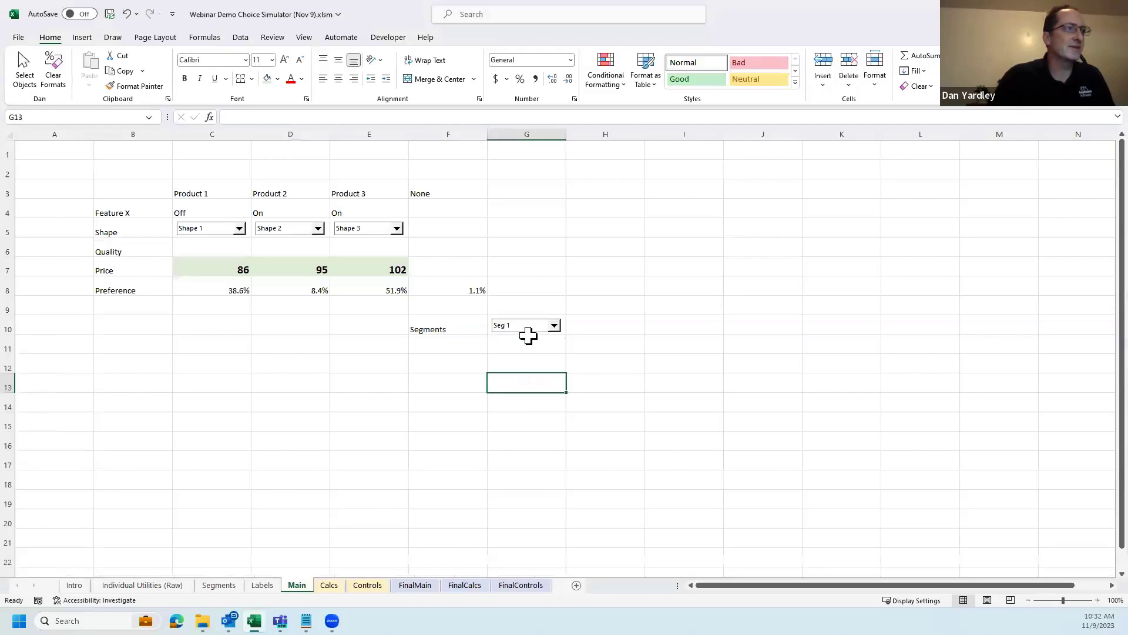
{"action": "left_click", "coordinate": [554, 327]}
{"action": "left_click", "coordinate": [506, 338]}
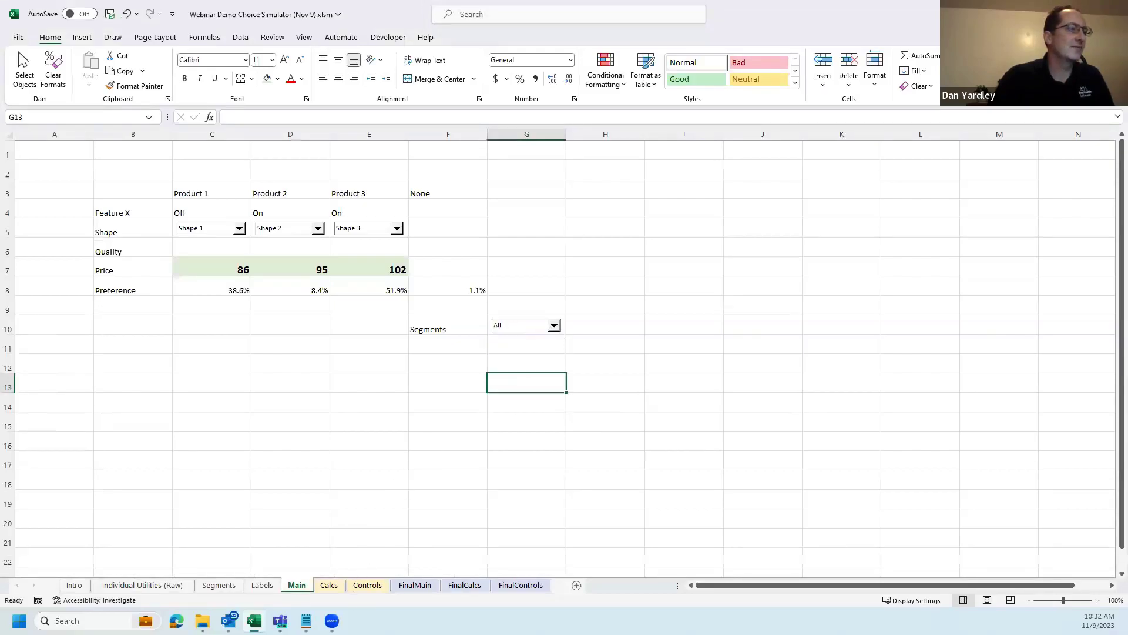
- On the Controls sheet, check the linked cell G3 against the order of the segment list below it
{"action": "left_click", "coordinate": [365, 585]}
{"action": "left_click", "coordinate": [287, 169]}
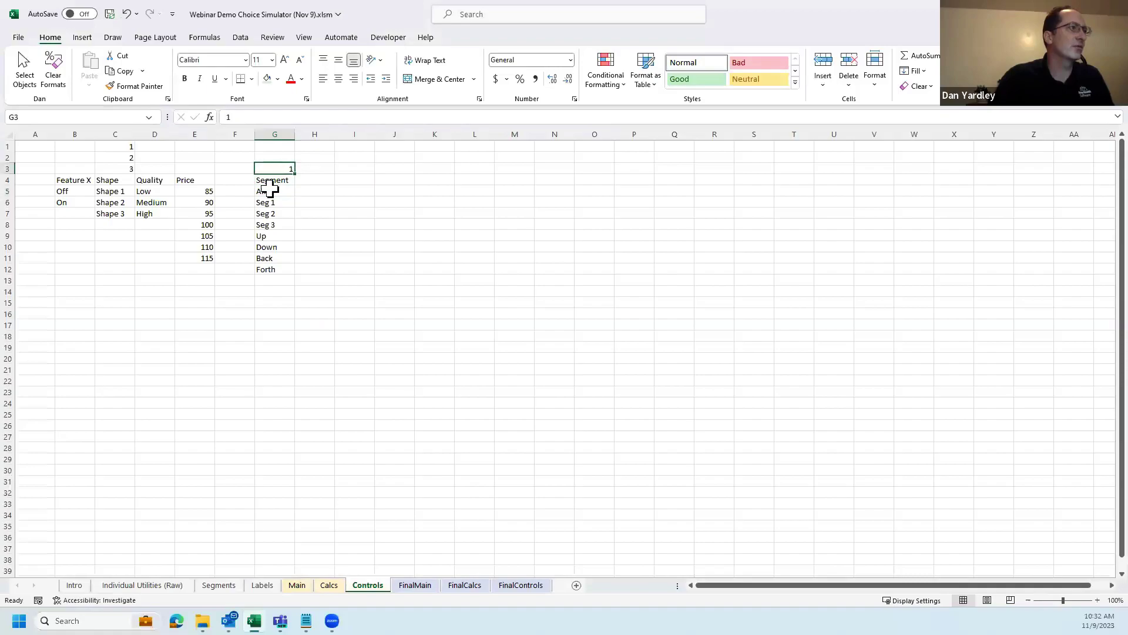
{"action": "left_click", "coordinate": [303, 192]}
{"action": "key", "text": "Left"}
{"action": "key", "text": "Down"}
{"action": "key", "text": "Down"}
{"action": "key", "text": "Down"}
{"action": "key", "text": "Down"}
{"action": "key", "text": "Down"}
{"action": "key", "text": "Down"}
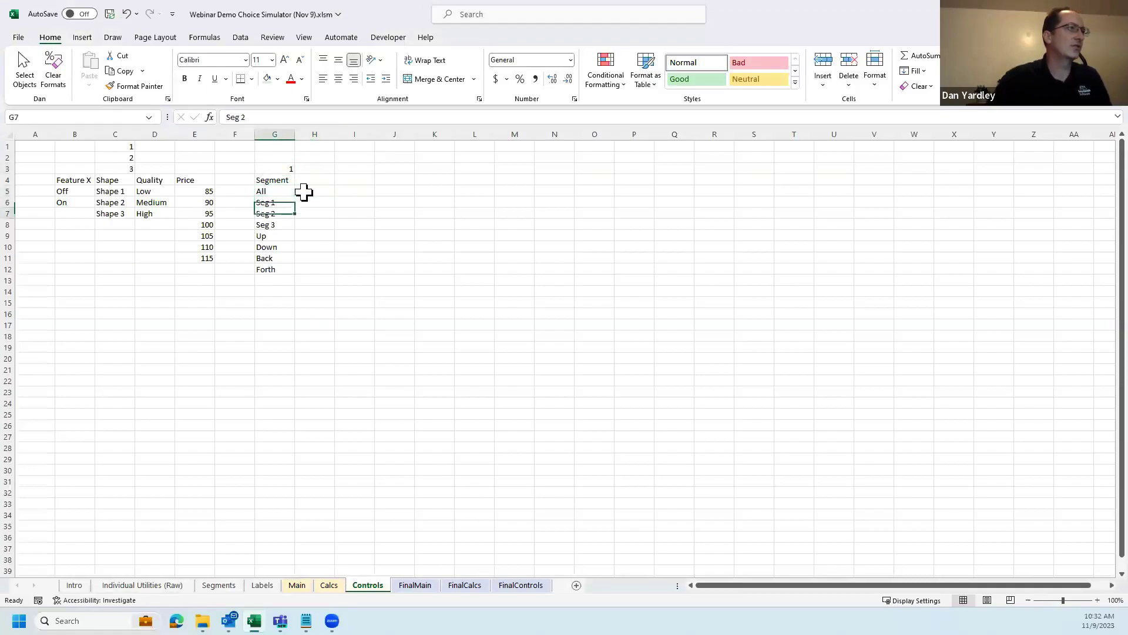
{"action": "key", "text": "Up"}
{"action": "key", "text": "Up"}
{"action": "key", "text": "Up"}
{"action": "key", "text": "Up"}
{"action": "key", "text": "Up"}
{"action": "key", "text": "Up"}
{"action": "key", "text": "Up"}
{"action": "key", "text": "Up"}
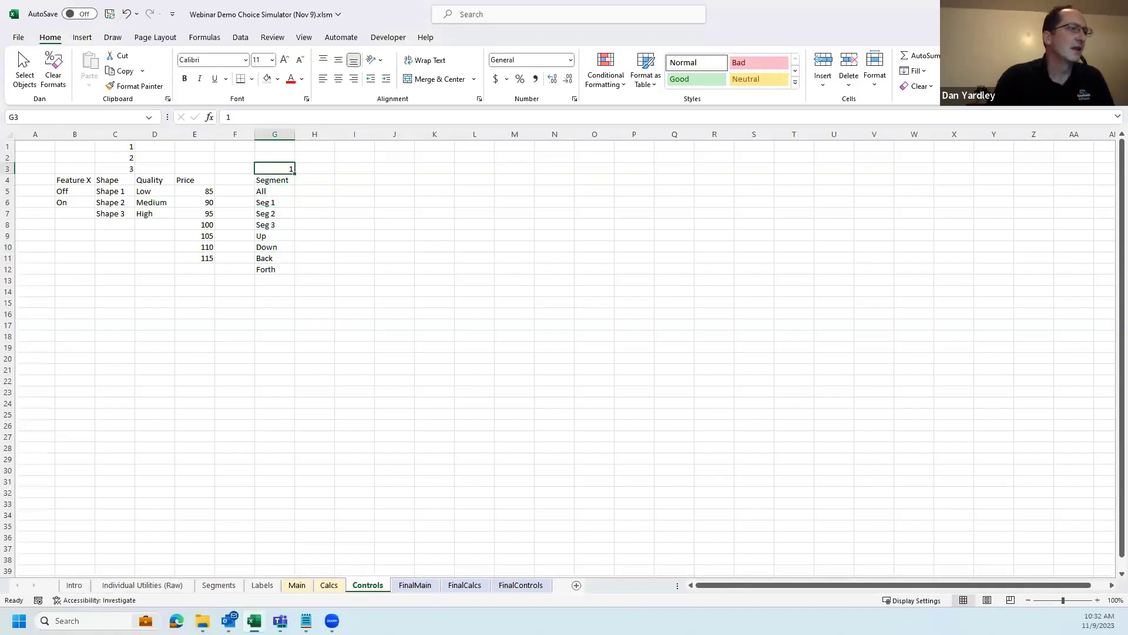
- On the Calcs sheet, insert a column before Seg 1 and enter All as its header in AF8
{"action": "left_click", "coordinate": [331, 585]}
{"action": "key", "text": "Down"}
{"action": "key", "text": "Down"}
{"action": "key", "text": "Down"}
{"action": "key", "text": "Down"}
{"action": "key", "text": "Down"}
{"action": "key", "text": "Down"}
{"action": "key", "text": "Down"}
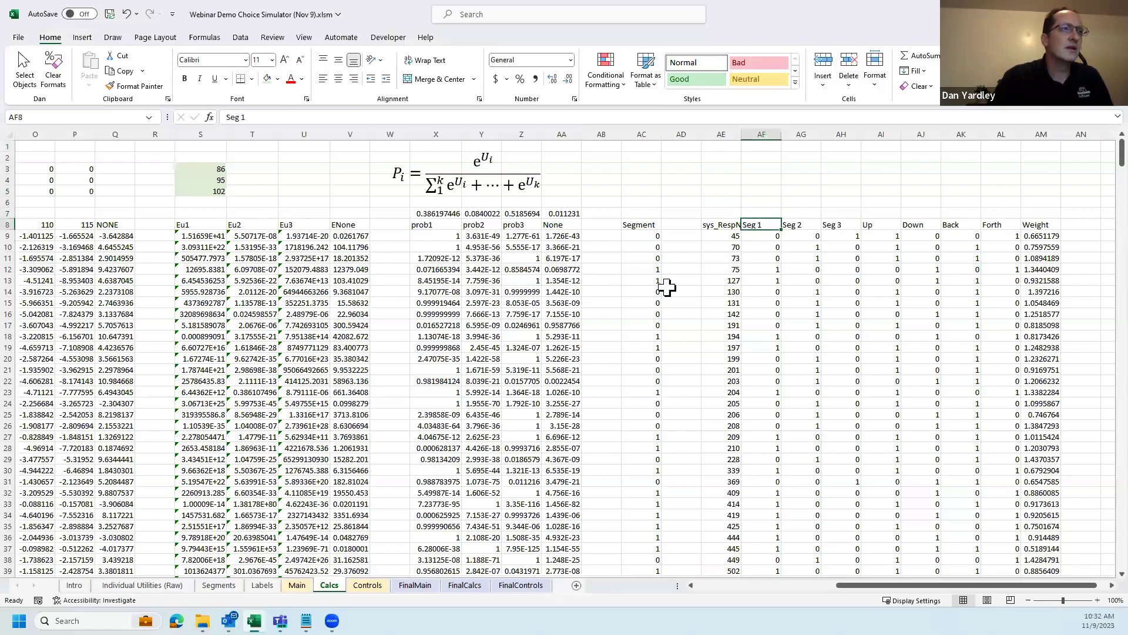
{"action": "key", "text": "ctrl+space"}
{"action": "key", "text": "ctrl+shift+plus"}
{"action": "key", "text": "Down"}
{"action": "key", "text": "Up"}
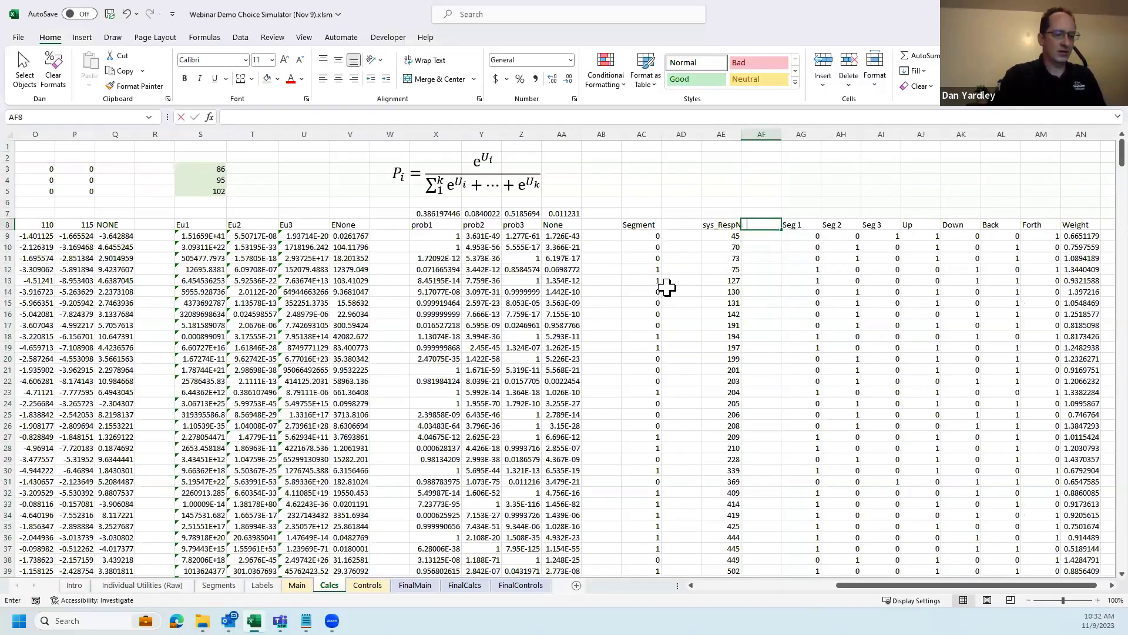
{"action": "type", "text": "S"}
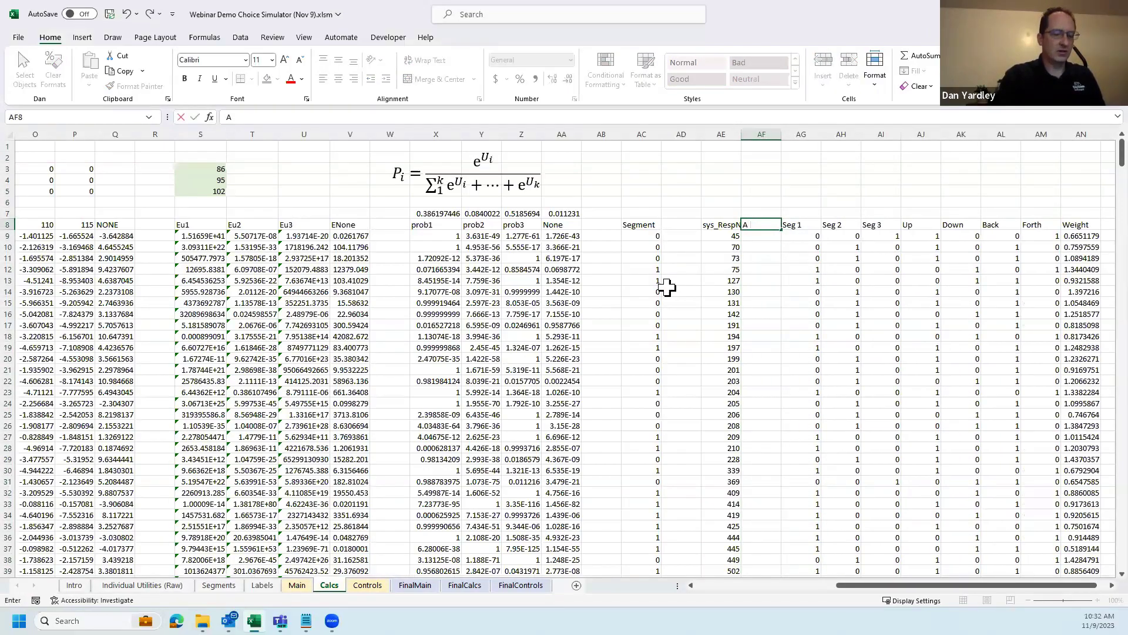
{"action": "type", "text": "ll"}
{"action": "key", "text": "Return"}
- Fill the All column with 1 for every respondent from AF9 down to the last row
{"action": "key", "text": "Left"}
{"action": "key", "text": "ctrl+c"}
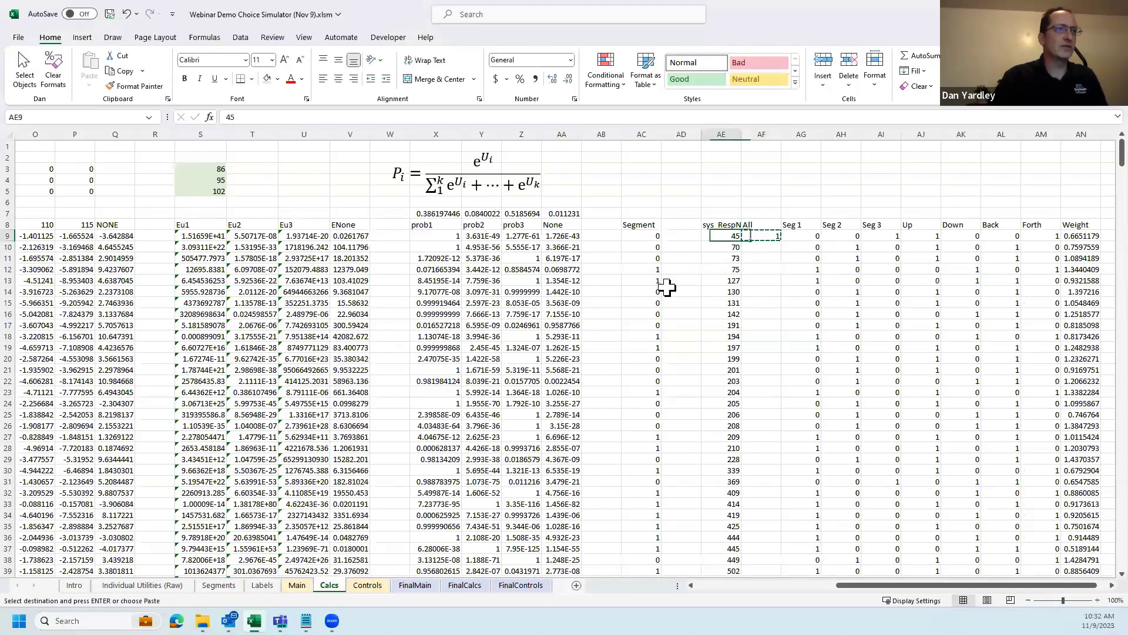
{"action": "key", "text": "ctrl+Down"}
{"action": "key", "text": "Right"}
{"action": "key", "text": "ctrl+shift+Up"}
{"action": "key", "text": "Return"}
- In AC9, replace the Segment value with an INDEX formula over AF9:AM9, leaving the row empty and using Controls!G3 as column number
{"action": "key", "text": "ctrl+Up"}
{"action": "key", "text": "ctrl+Up"}
{"action": "key", "text": "Left"}
{"action": "key", "text": "Left"}
{"action": "key", "text": "Left"}
{"action": "key", "text": "Down"}
{"action": "key", "text": "Down"}
{"action": "key", "text": "Down"}
{"action": "key", "text": "Down"}
{"action": "key", "text": "Down"}
{"action": "key", "text": "Down"}
{"action": "key", "text": "Down"}
{"action": "key", "text": "Down"}
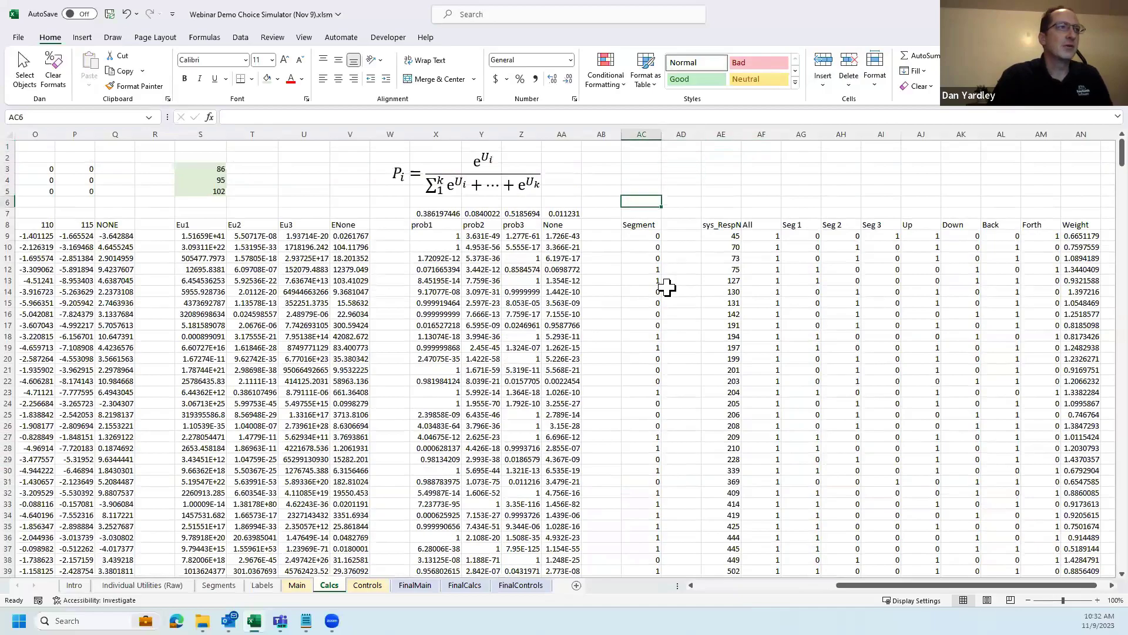
{"action": "type", "text": "="}
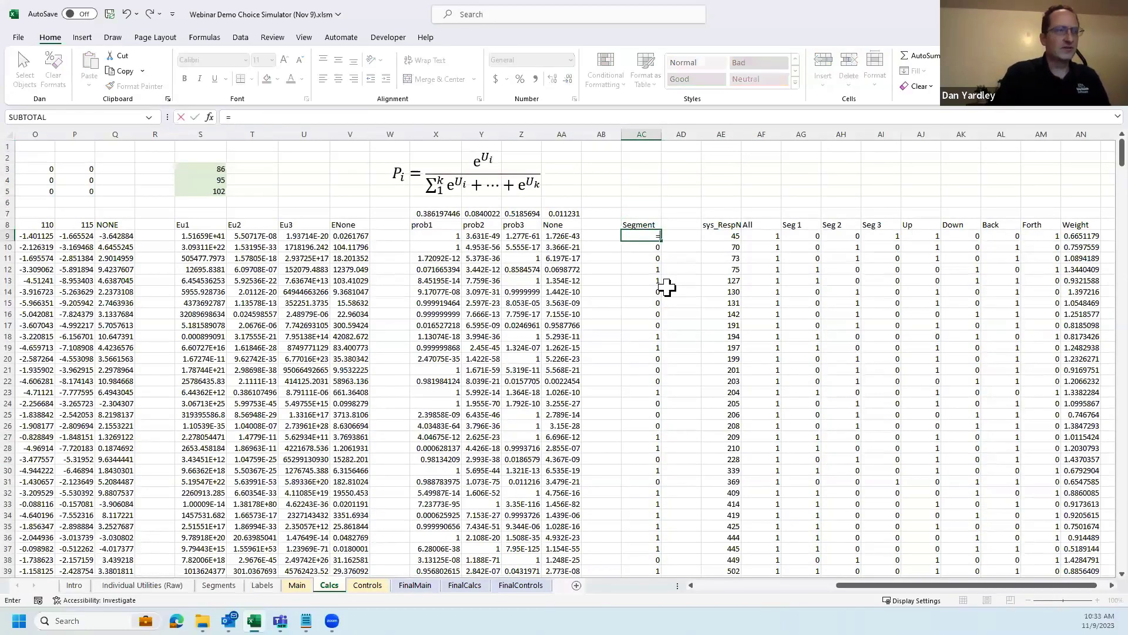
{"action": "type", "text": "index"}
{"action": "key", "text": "Tab"}
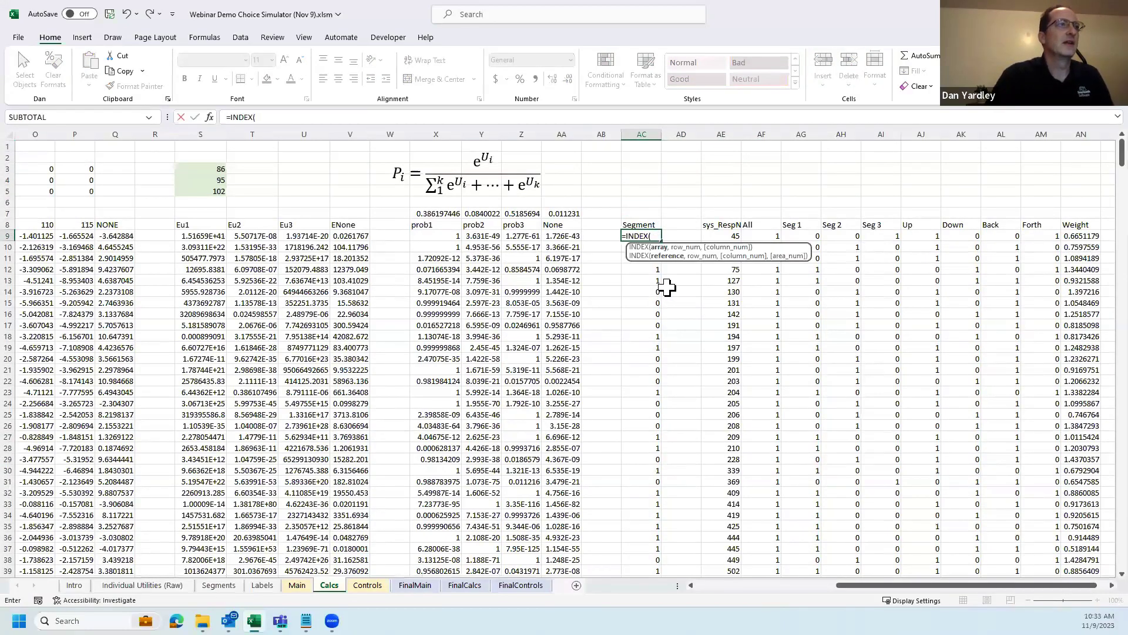
{"action": "key", "text": "Right"}
{"action": "key", "text": "Right"}
{"action": "key", "text": "Right"}
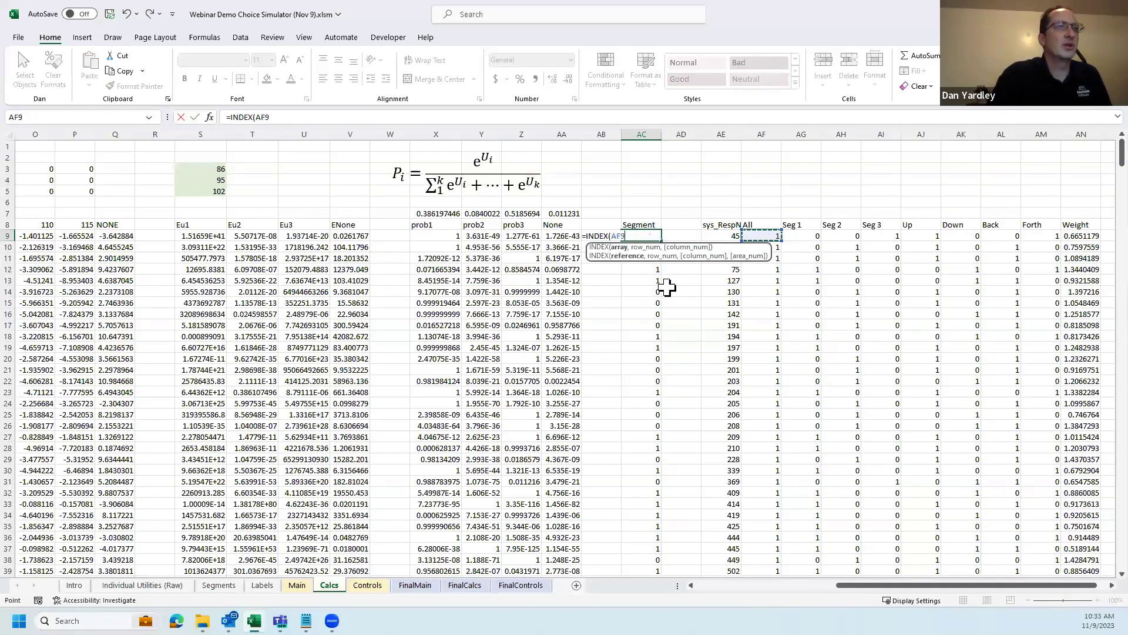
{"action": "key", "text": "shift+Right"}
{"action": "key", "text": "shift+Right"}
{"action": "key", "text": "shift+Right"}
{"action": "key", "text": "shift+Right"}
{"action": "key", "text": "shift+Right"}
{"action": "key", "text": "shift+Right"}
{"action": "key", "text": "shift+Right"}
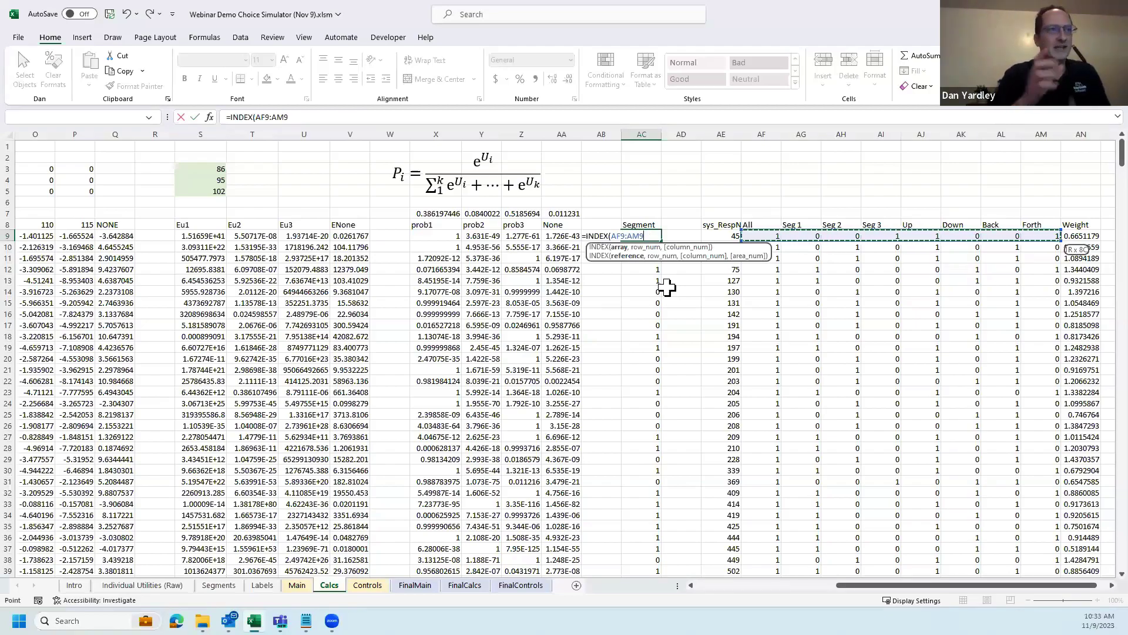
{"action": "type", "text": ",,"}
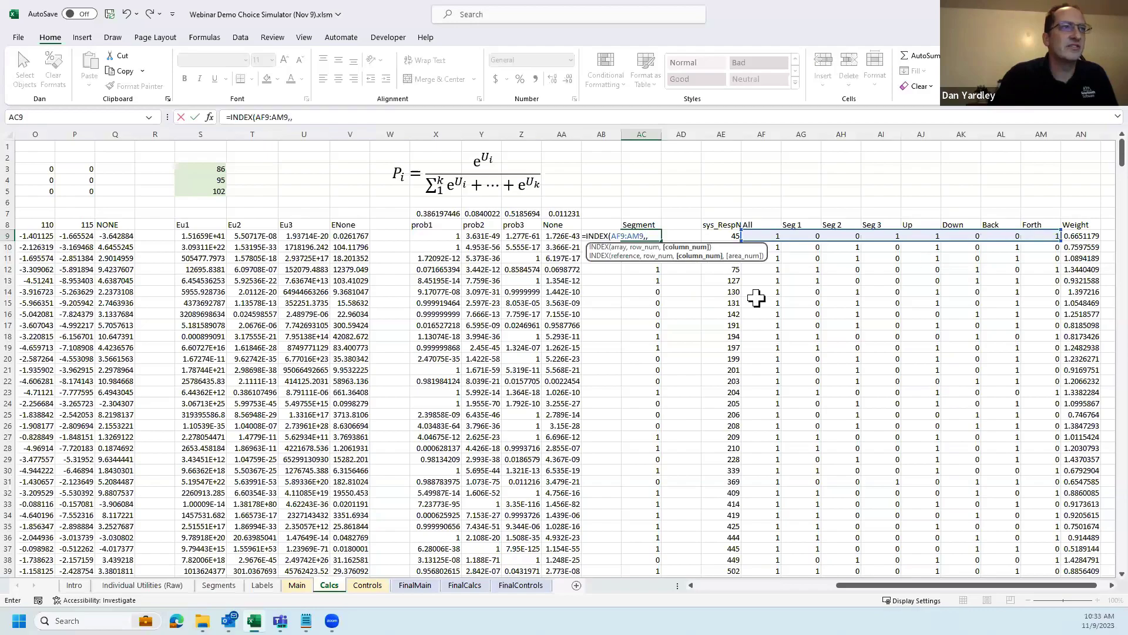
{"action": "left_click", "coordinate": [369, 585]}
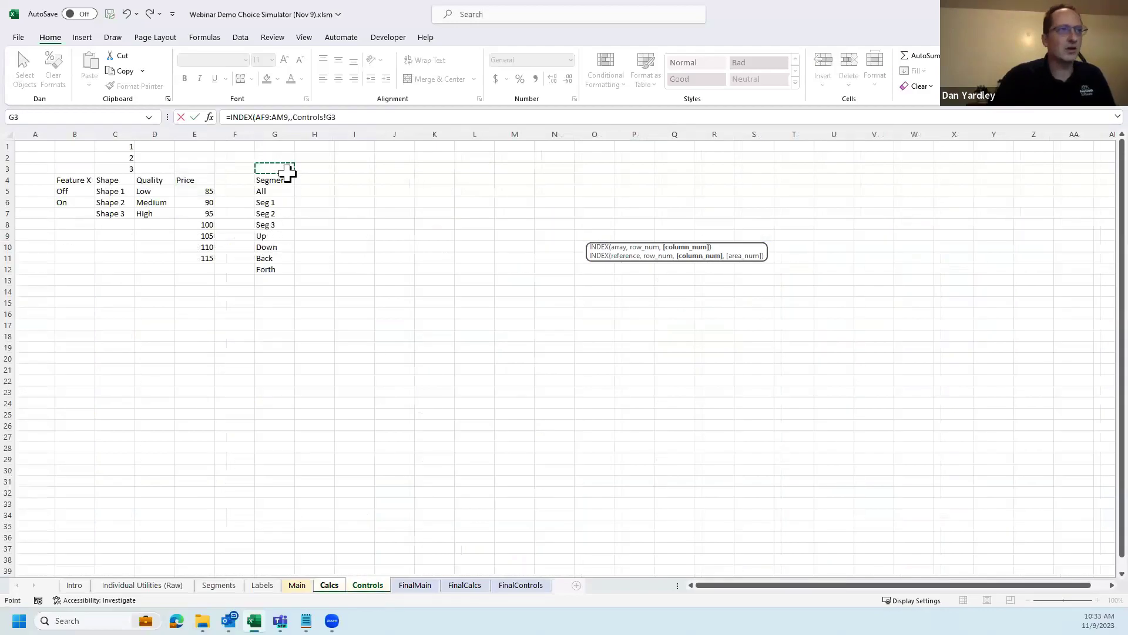
{"action": "key", "text": "Return"}
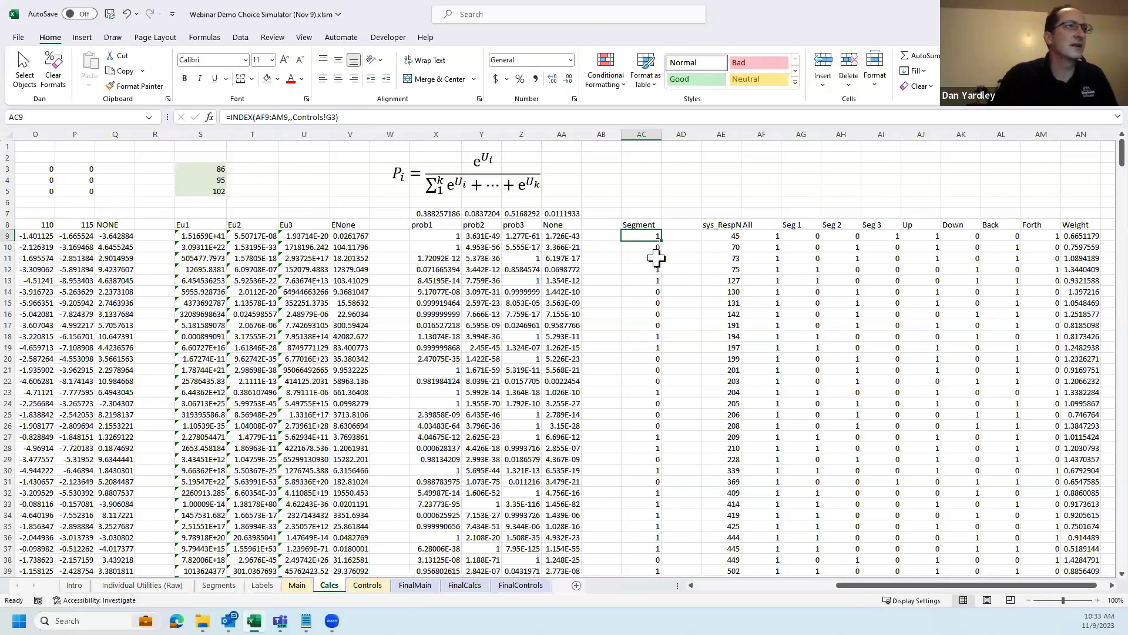
- Make the G3 reference in AC9 absolute as Controls!$G$3 and copy the formula down the whole Segment column
{"action": "left_click", "coordinate": [330, 117]}
{"action": "key", "text": "F4"}
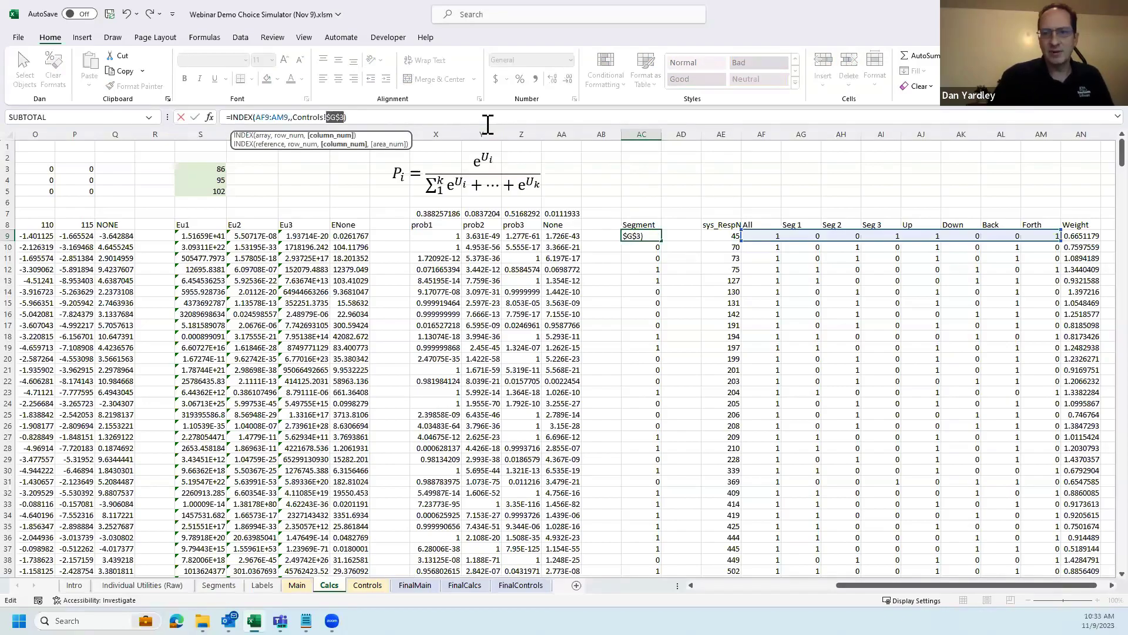
{"action": "key", "text": "ctrl+Return"}
{"action": "key", "text": "ctrl+c"}
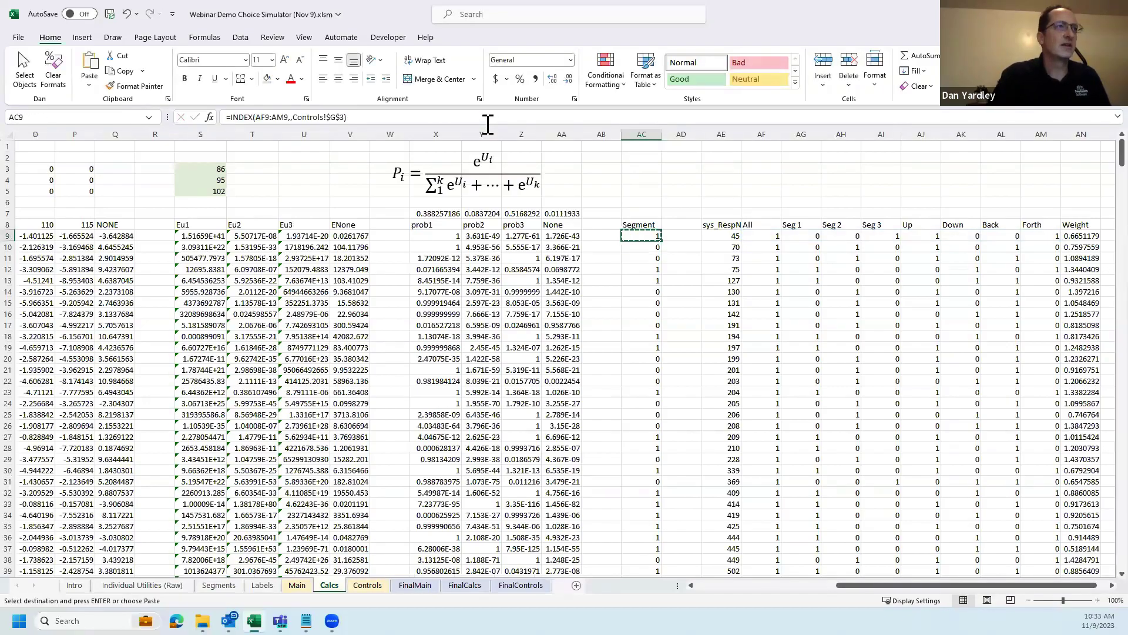
{"action": "key", "text": "ctrl+shift+Down"}
{"action": "key", "text": "Return"}
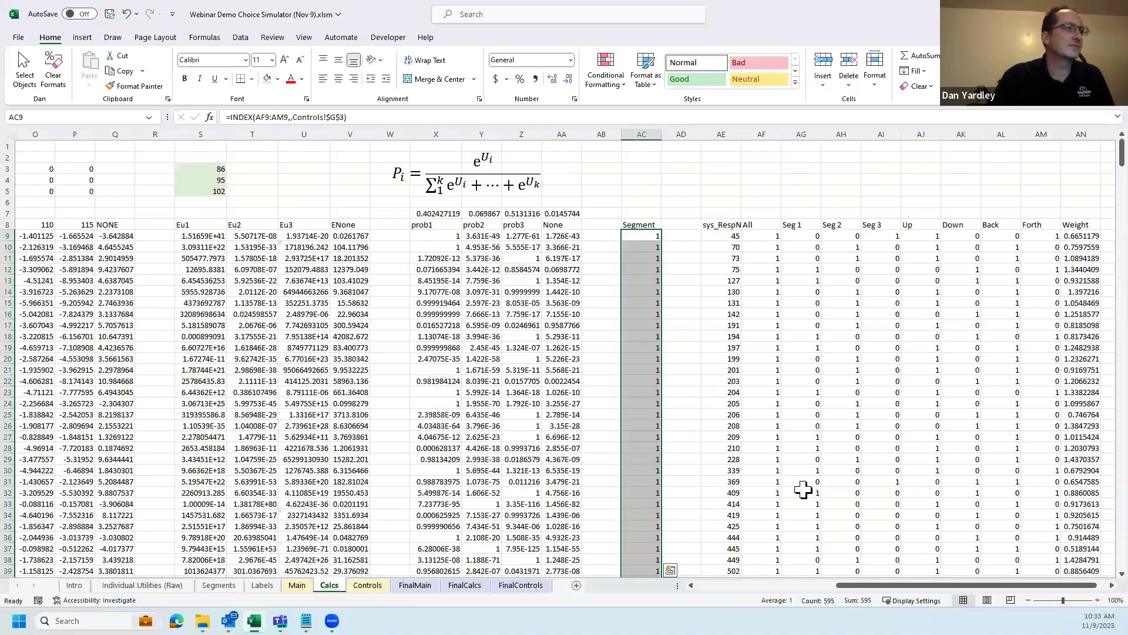
- On the Main sheet, set the Segments dropdown to Up, and return to Calcs to check the Segment column
{"action": "key", "text": "ctrl+Page_Up"}
{"action": "left_click", "coordinate": [554, 325]}
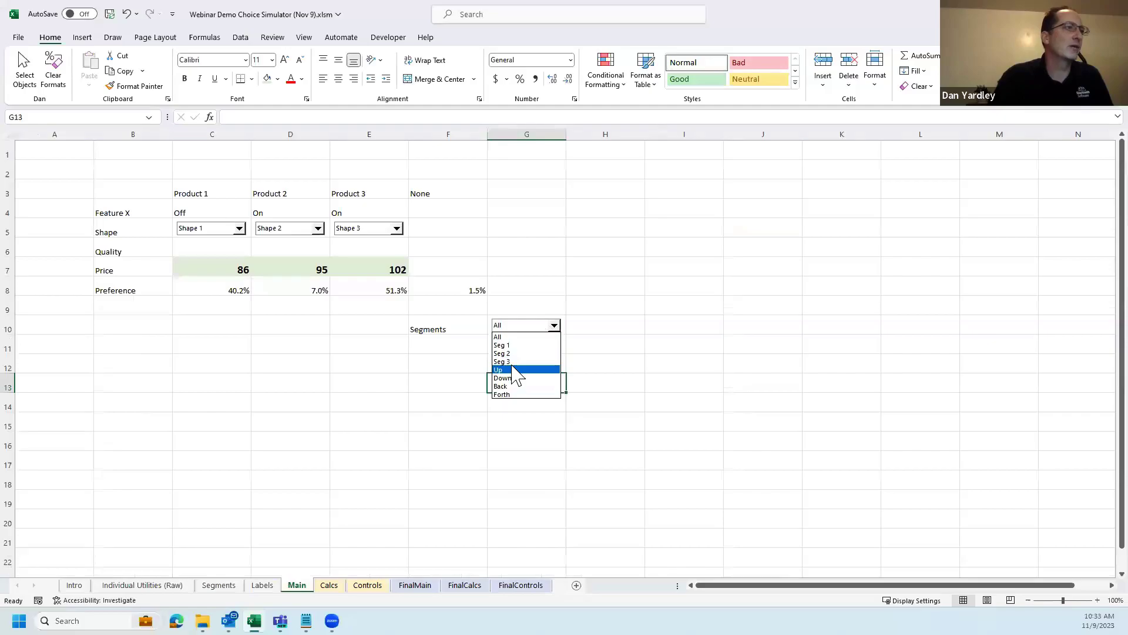
{"action": "left_click", "coordinate": [507, 370]}
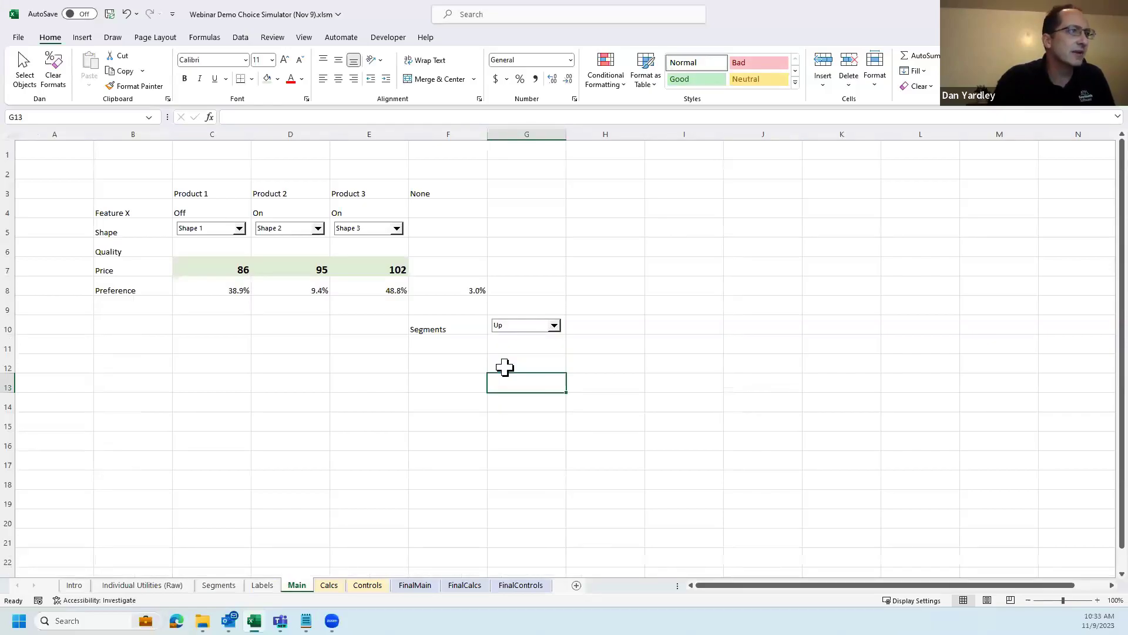
{"action": "left_click", "coordinate": [330, 585]}
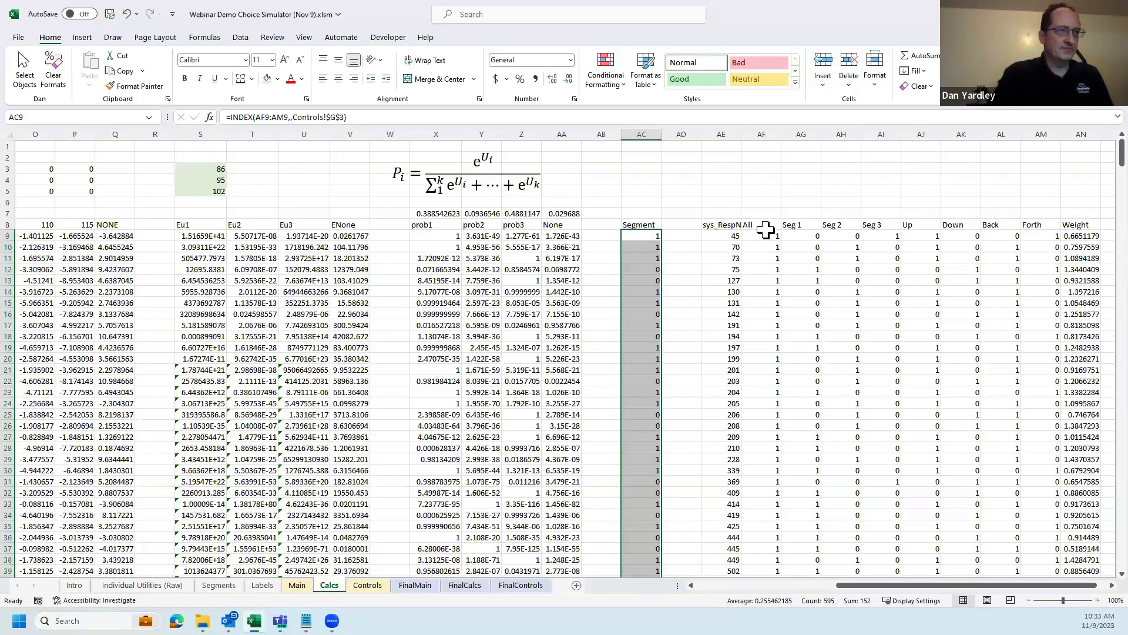
- Copy the respondent weights in the Weight column from AN9 down to the last row
{"action": "key", "text": "Right"}
{"action": "key", "text": "Right"}
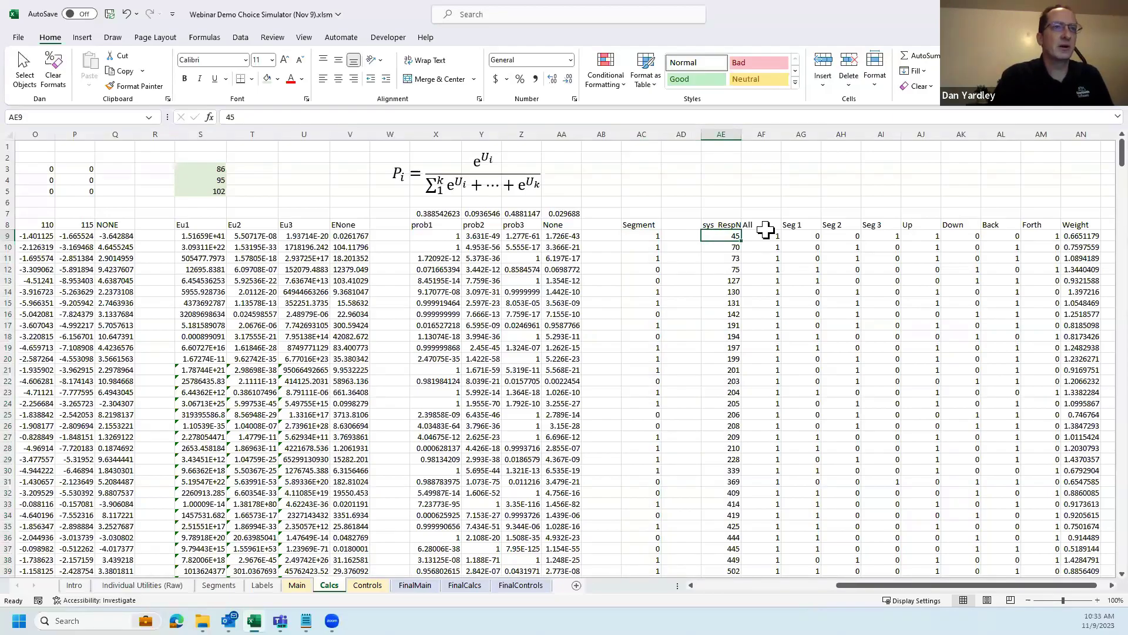
{"action": "key", "text": "ctrl+Right"}
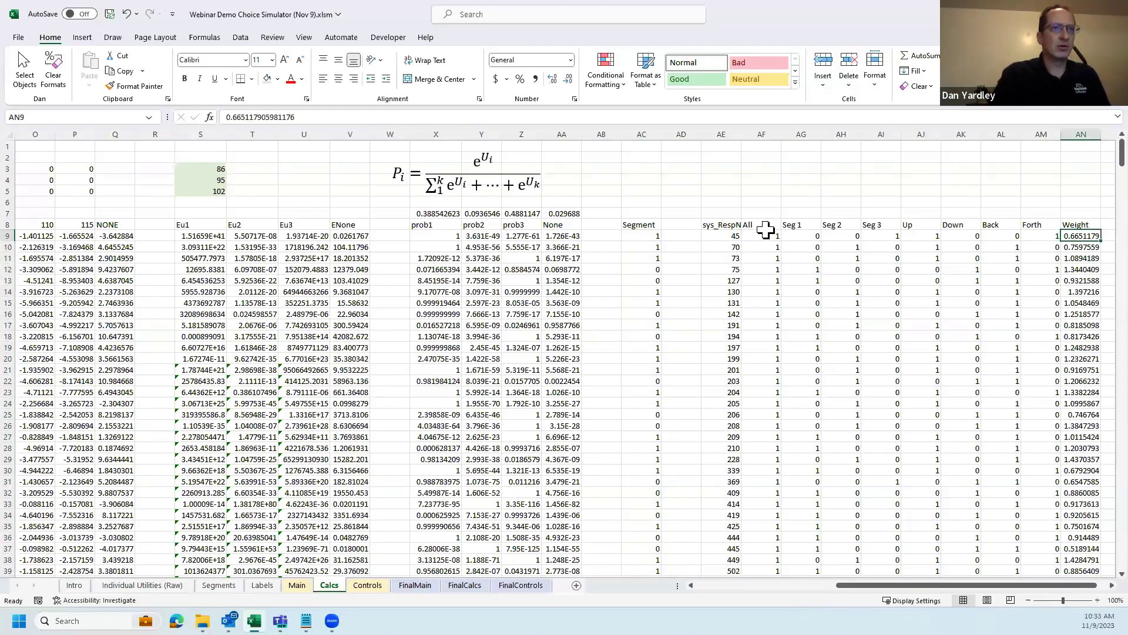
{"action": "key", "text": "Left"}
{"action": "key", "text": "Right"}
{"action": "key", "text": "Up"}
{"action": "key", "text": "Down"}
{"action": "key", "text": "ctrl+shift+Down"}
{"action": "key", "text": "ctrl+c"}
- Try multiplying the Seg 1 to Forth columns by the copied weights with Paste Special Multiply, and undo it
{"action": "key", "text": "Up"}
{"action": "key", "text": "Up"}
{"action": "key", "text": "Left"}
{"action": "key", "text": "Left"}
{"action": "key", "text": "Left"}
{"action": "key", "text": "Left"}
{"action": "key", "text": "Left"}
{"action": "key", "text": "Left"}
{"action": "key", "text": "Left"}
{"action": "key", "text": "Left"}
{"action": "key", "text": "Left"}
{"action": "key", "text": "Down"}
{"action": "key", "text": "Down"}
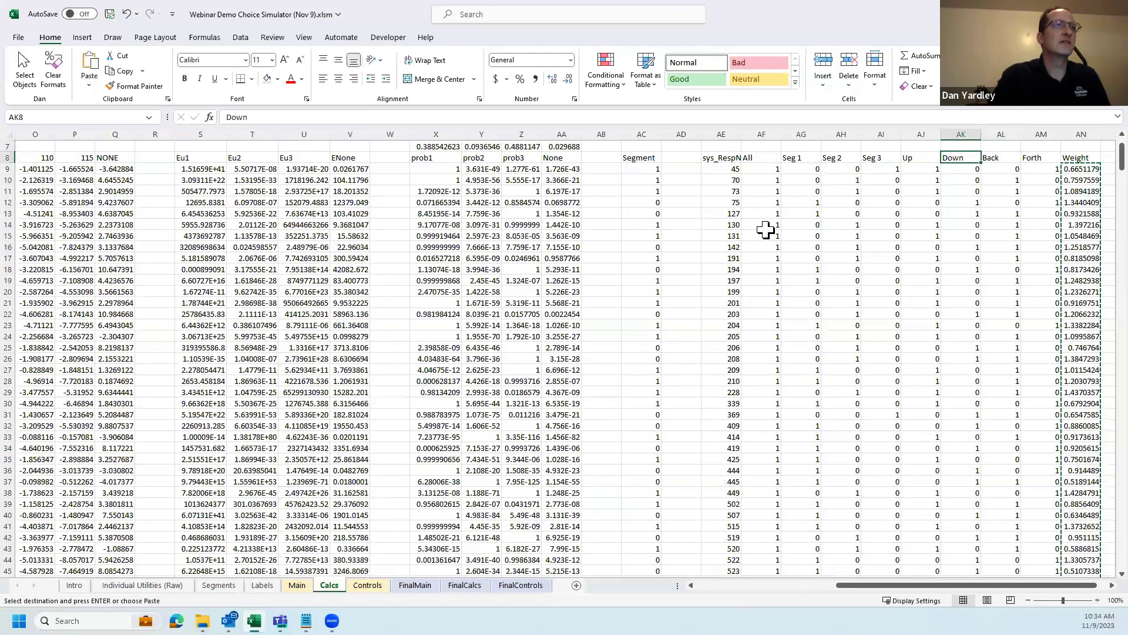
{"action": "key", "text": "Right"}
{"action": "key", "text": "Right"}
{"action": "key", "text": "ctrl+shift+Right"}
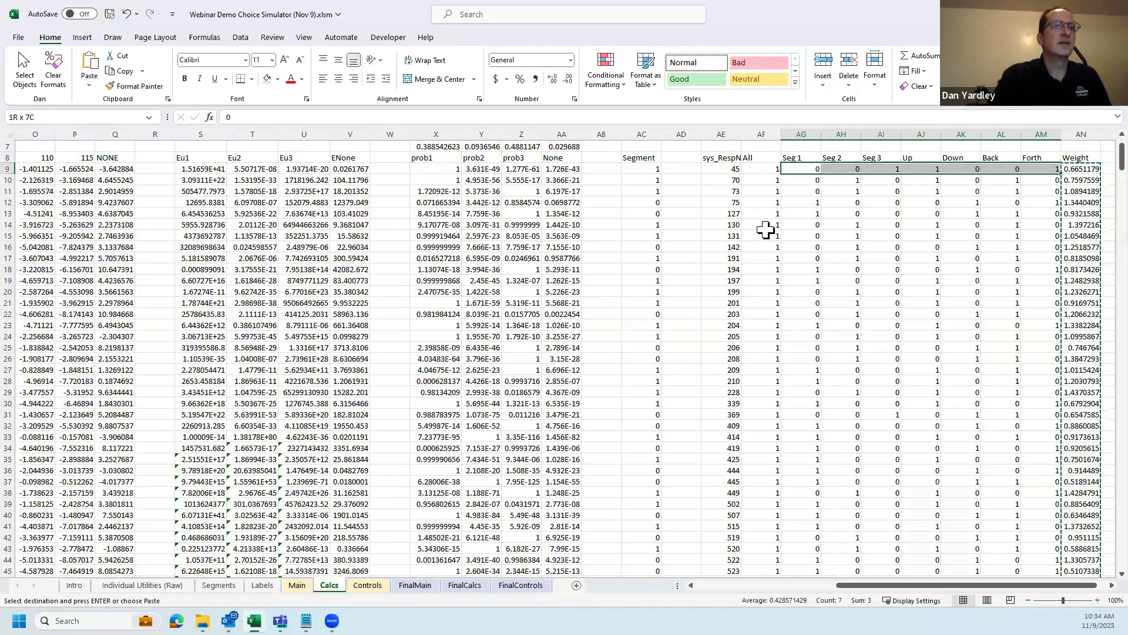
{"action": "key", "text": "ctrl+shift+Down"}
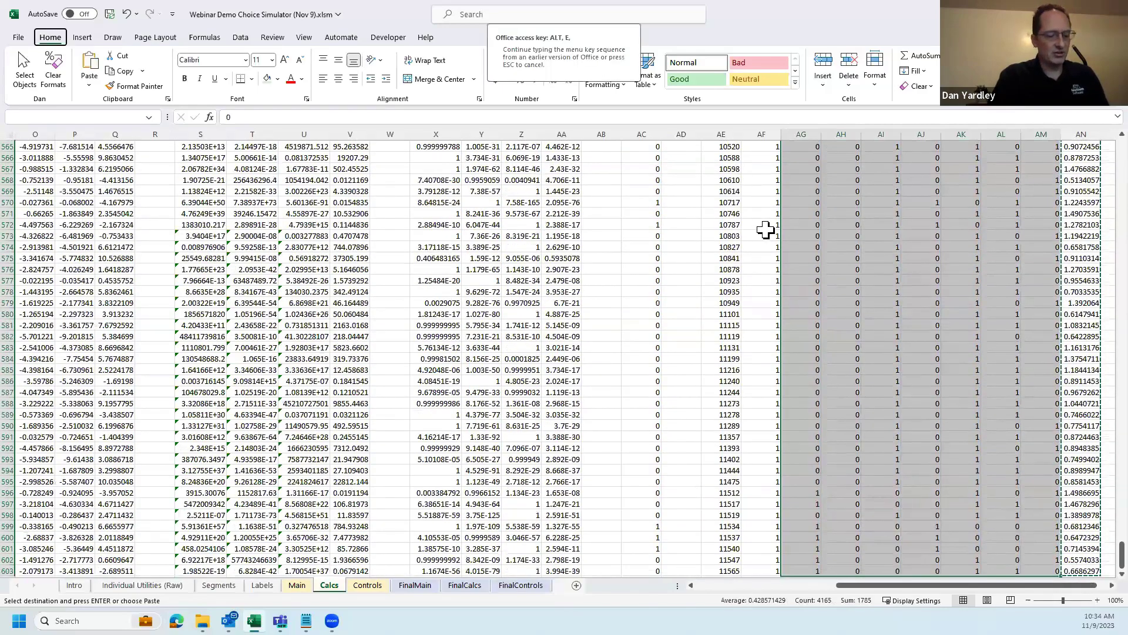
{"action": "key", "text": "ctrl+alt+v"}
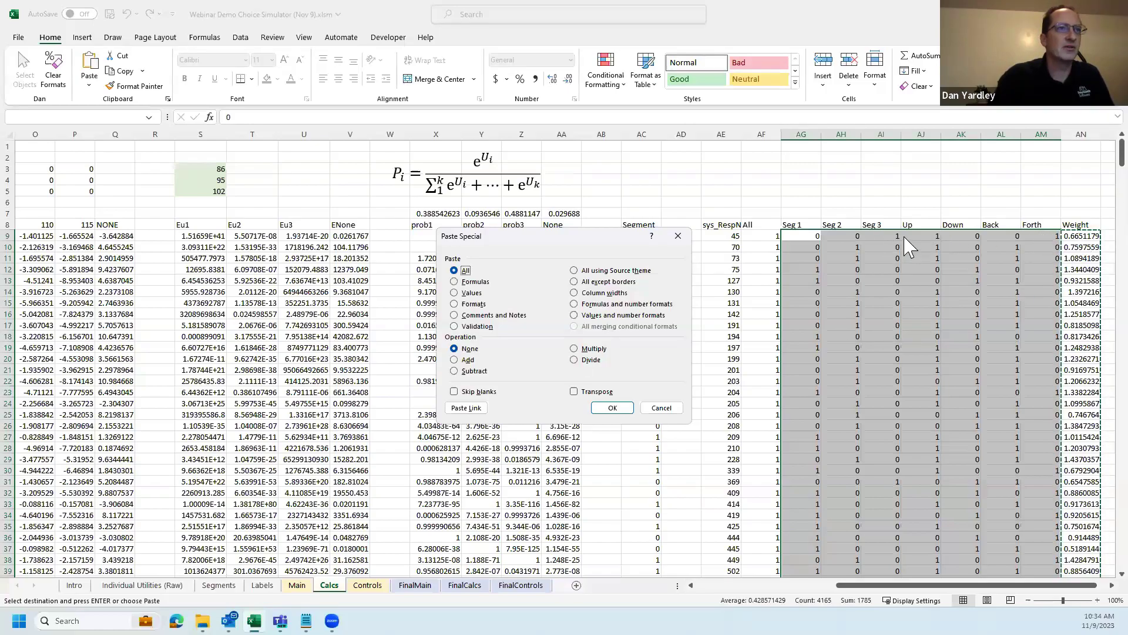
{"action": "left_click", "coordinate": [575, 349]}
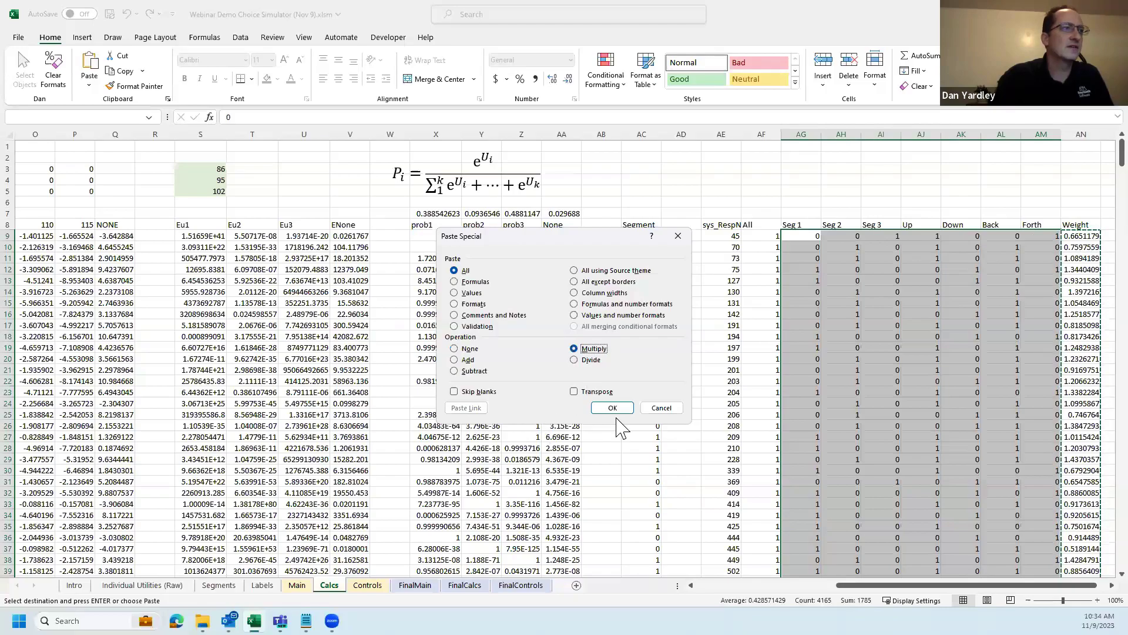
{"action": "left_click", "coordinate": [608, 409]}
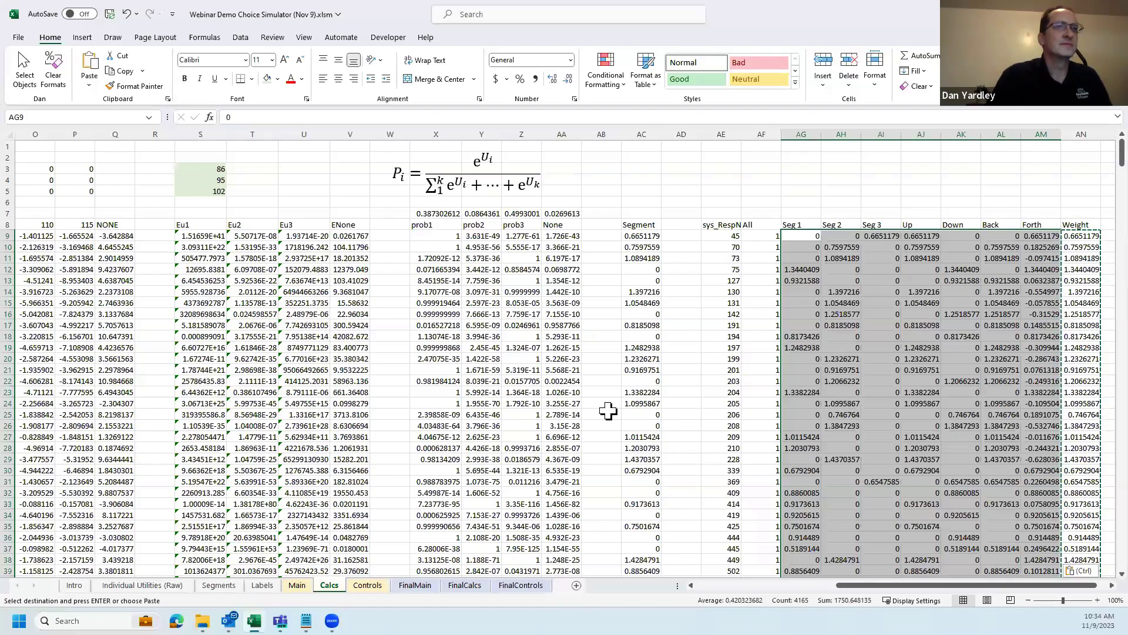
{"action": "key", "text": "F9"}
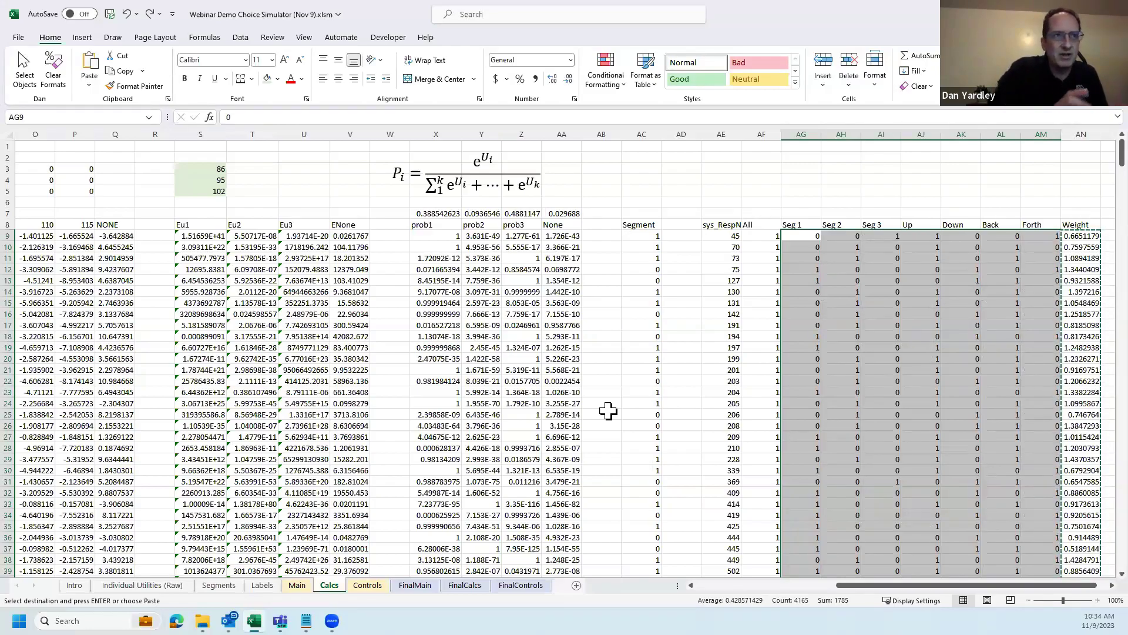
{"action": "key", "text": "Escape"}
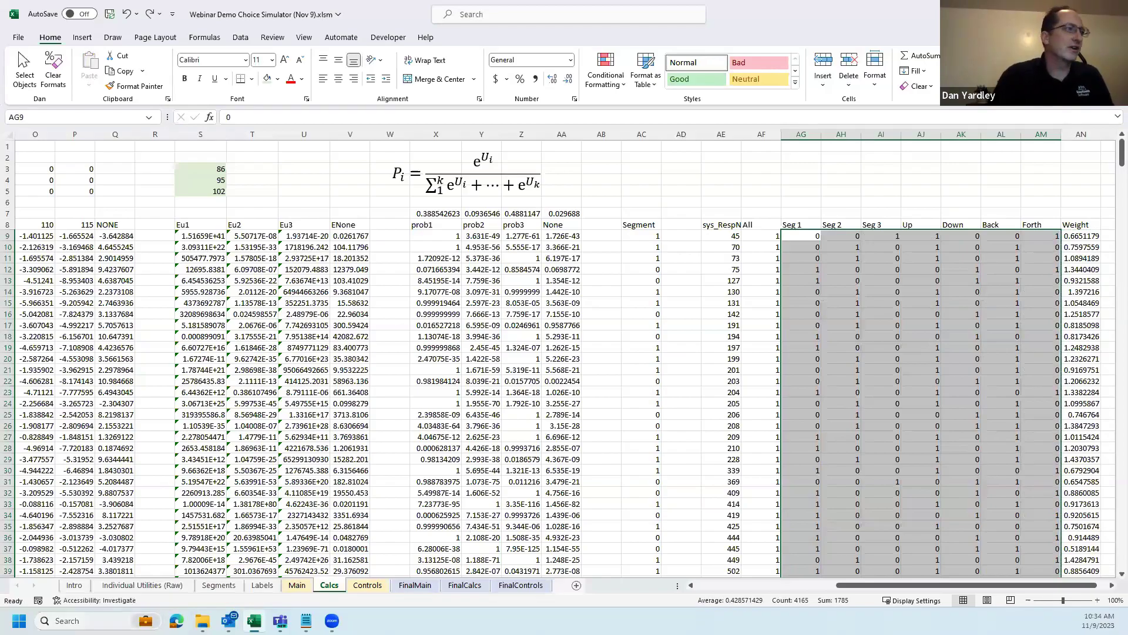
- On the Main sheet, add a checkbox form control above and beside the Segments dropdown, around H8:H9, and label it Weights
{"action": "left_click", "coordinate": [297, 585]}
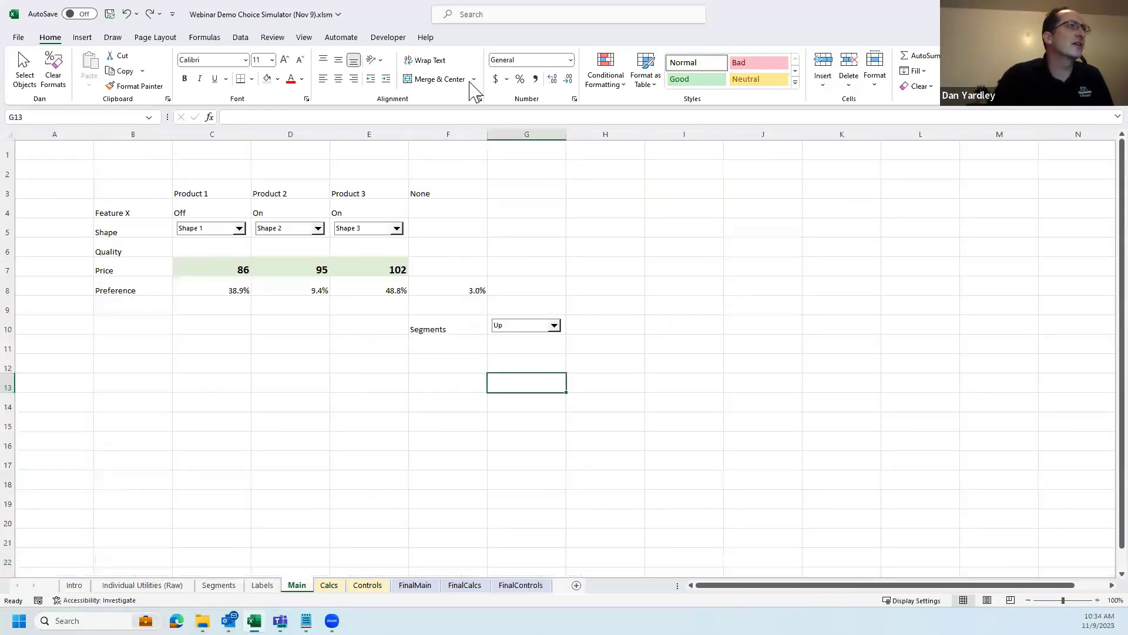
{"action": "left_click", "coordinate": [387, 37]}
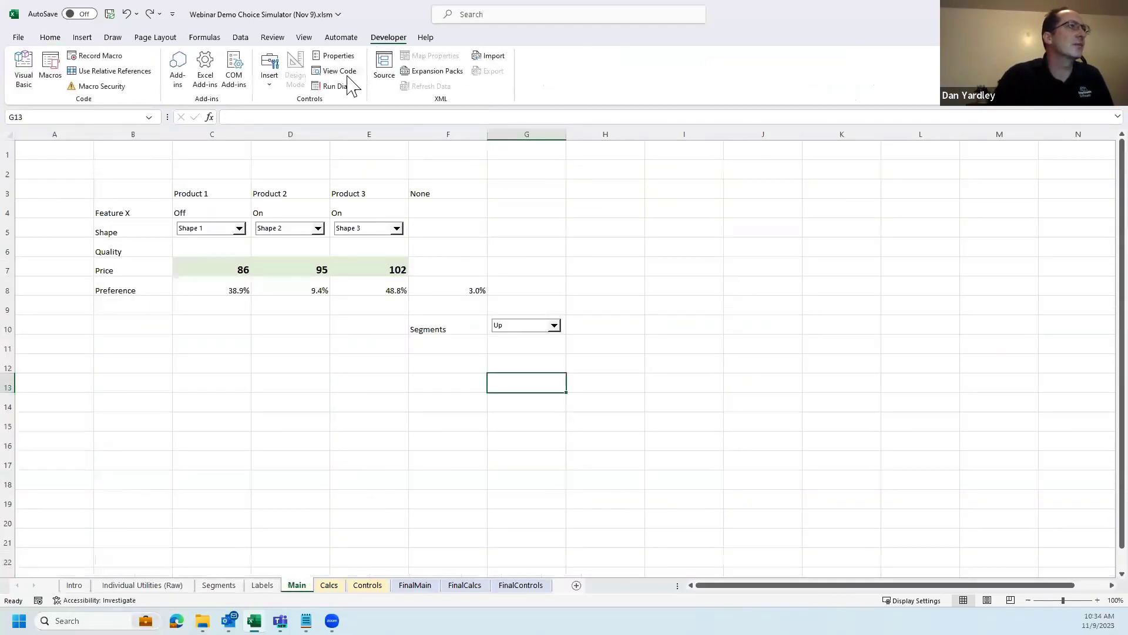
{"action": "left_click", "coordinate": [270, 82]}
{"action": "left_click", "coordinate": [288, 114]}
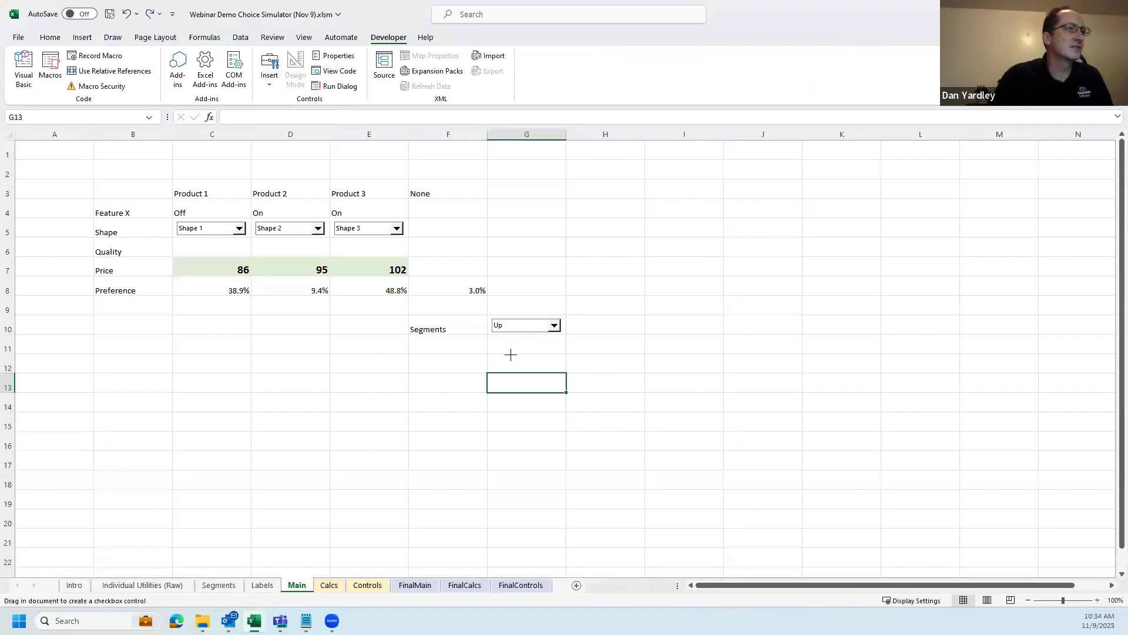
{"action": "left_click_drag", "start_coordinate": [583, 293], "coordinate": [671, 306]}
{"action": "key", "text": "ctrl+a"}
{"action": "key", "text": "BackSpace"}
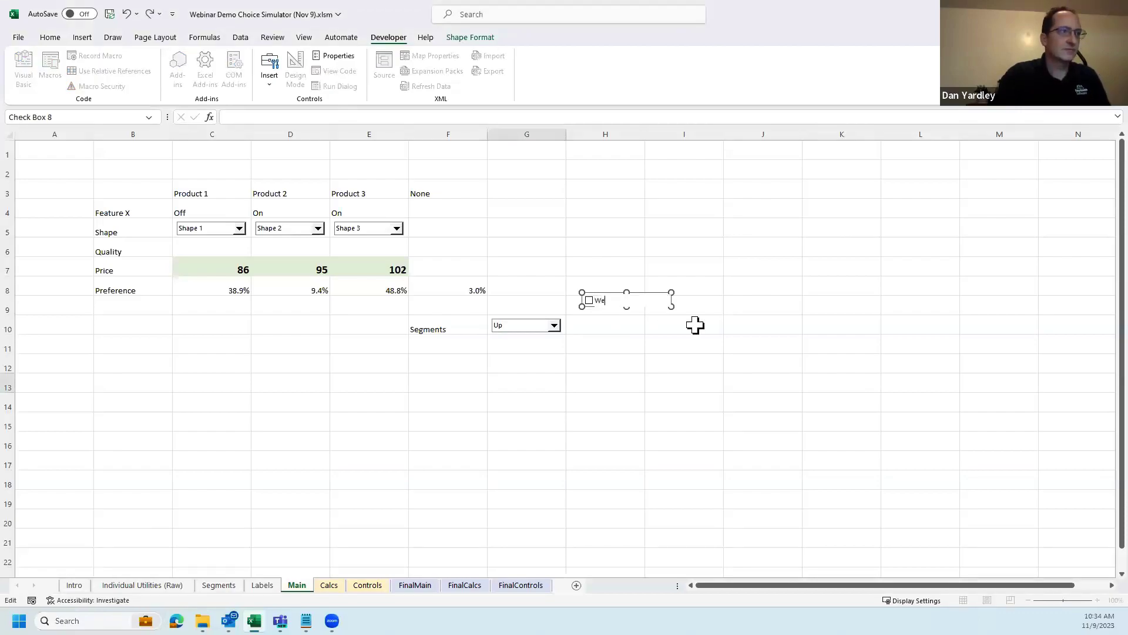
{"action": "type", "text": "Weights"}
{"action": "left_click", "coordinate": [610, 343]}
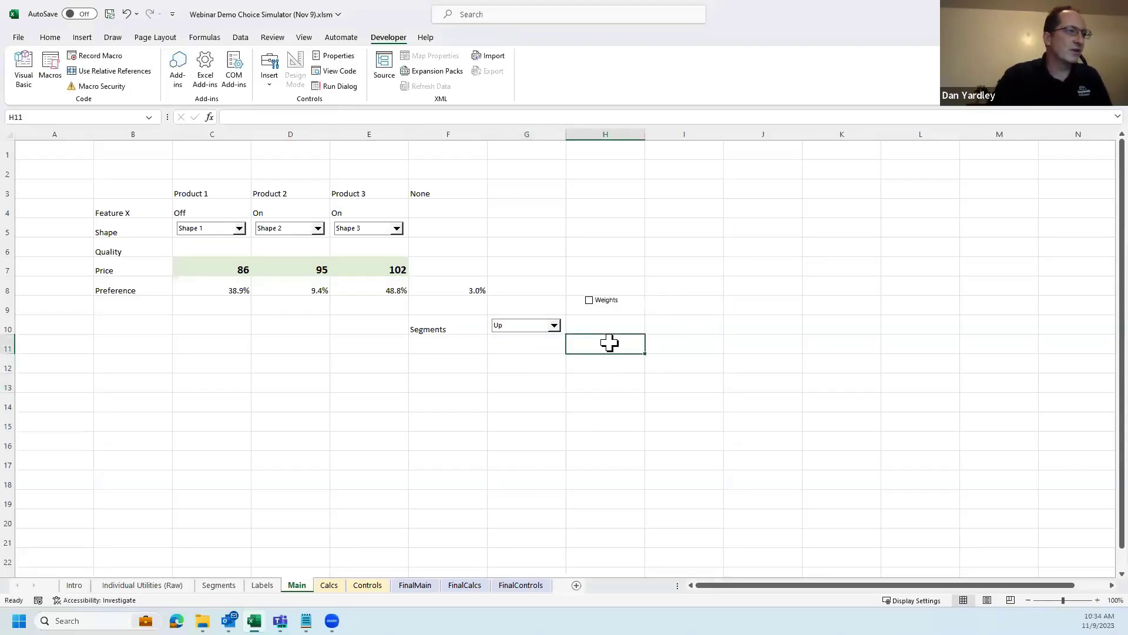
- On the Calcs sheet, examine the Segment formula in AC9 and the empty cell above the Segment header
{"action": "key", "text": "ctrl+Page_Down"}
{"action": "key", "text": "ctrl+Page_Down"}
{"action": "key", "text": "ctrl+Page_Up"}
{"action": "key", "text": "Left"}
{"action": "key", "text": "Left"}
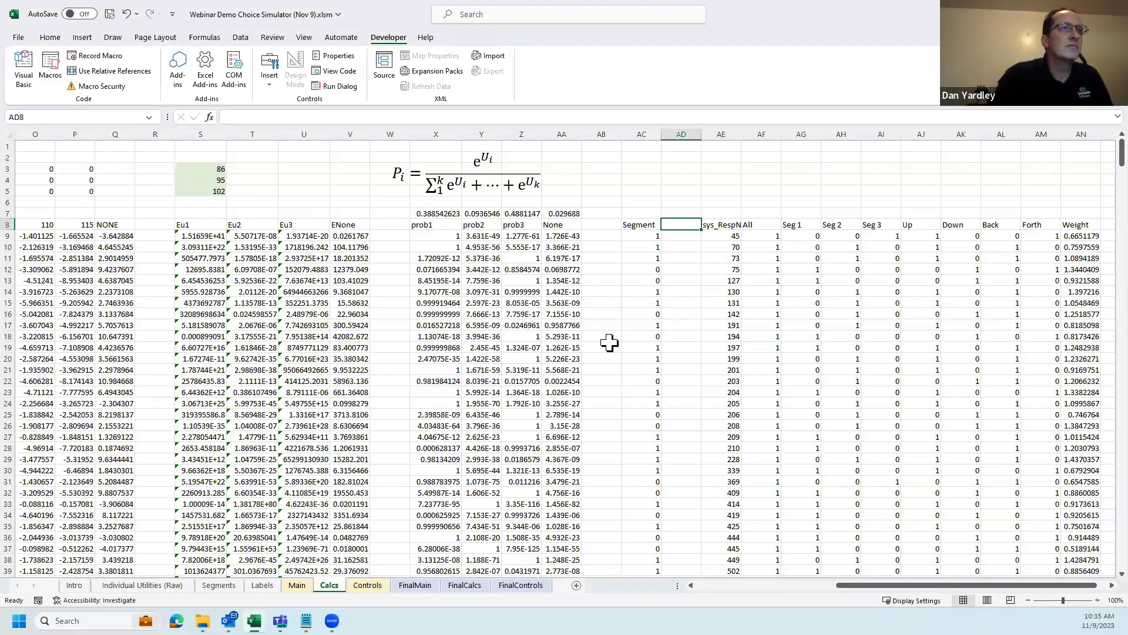
{"action": "key", "text": "Left"}
{"action": "key", "text": "Down"}
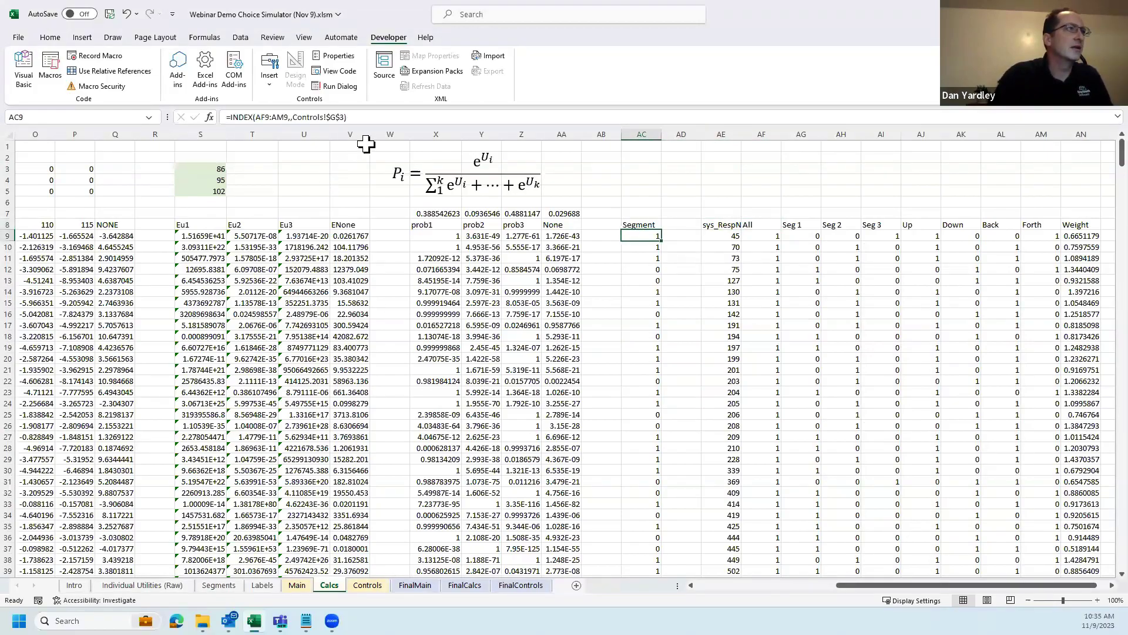
{"action": "left_click", "coordinate": [643, 213]}
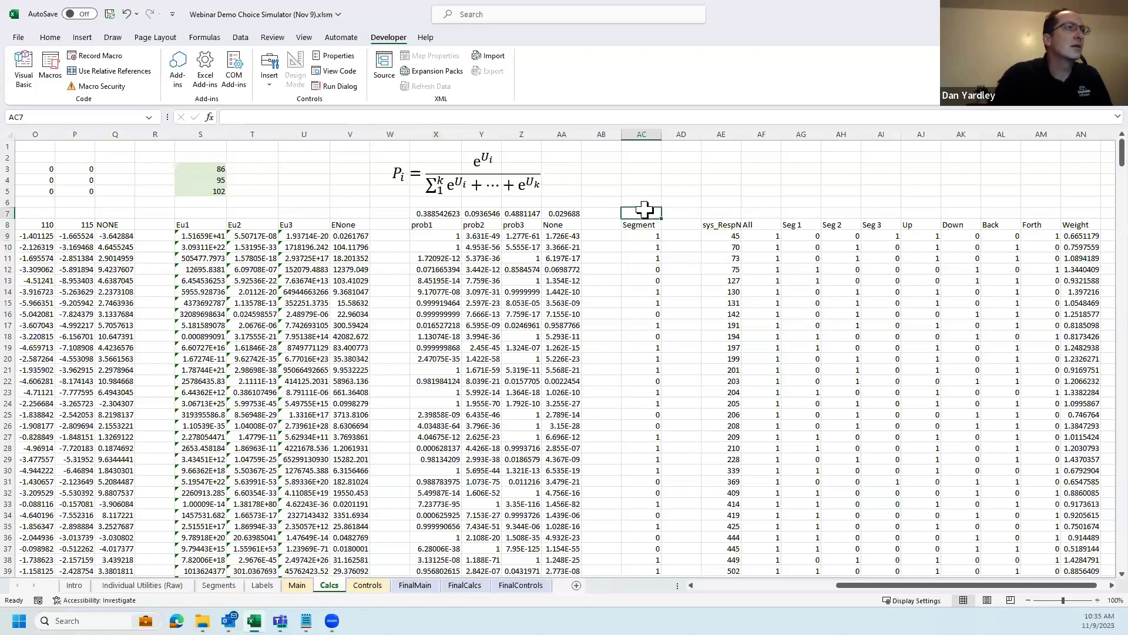
- On the Main sheet, link the Weights checkbox to cell G1 of the Controls sheet
{"action": "left_click", "coordinate": [297, 584]}
{"action": "right_click", "coordinate": [600, 301]}
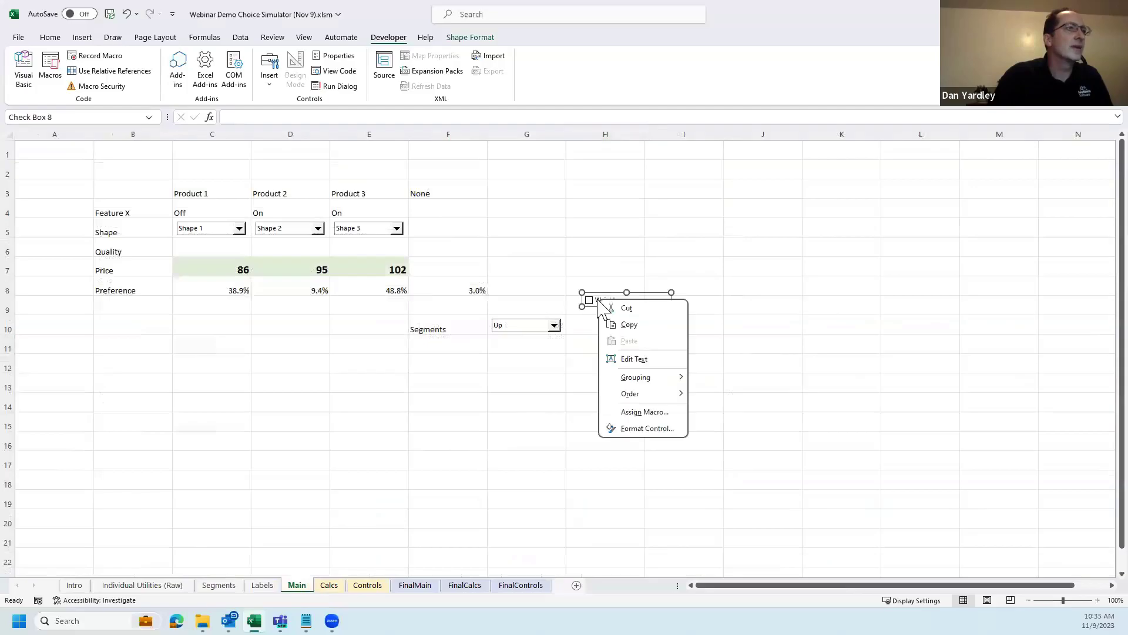
{"action": "left_click", "coordinate": [649, 430]}
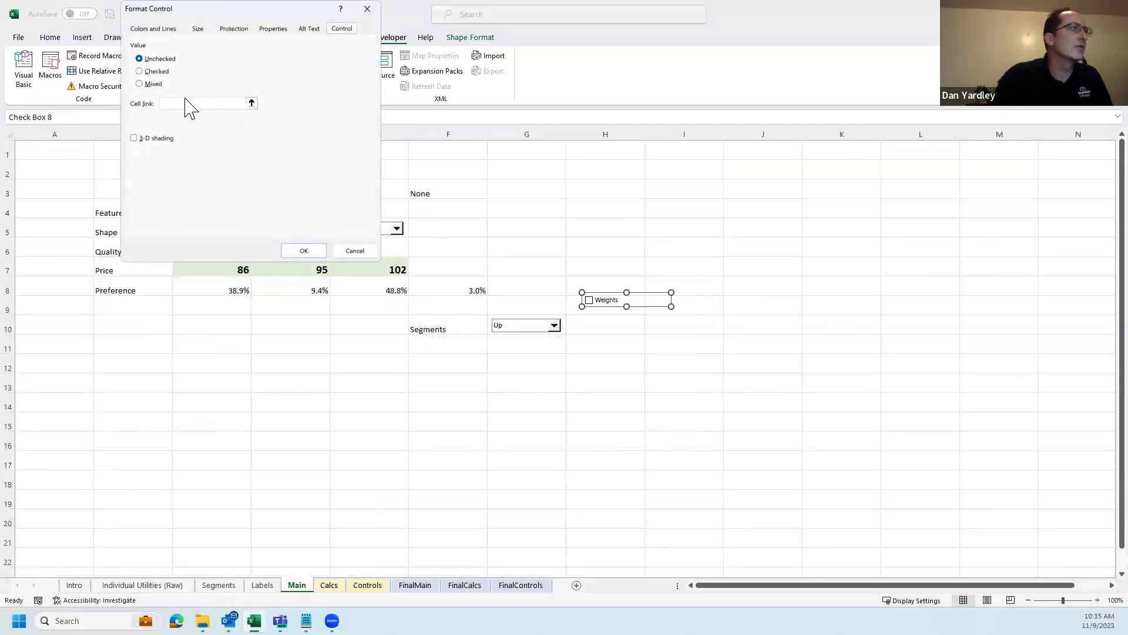
{"action": "left_click", "coordinate": [367, 585]}
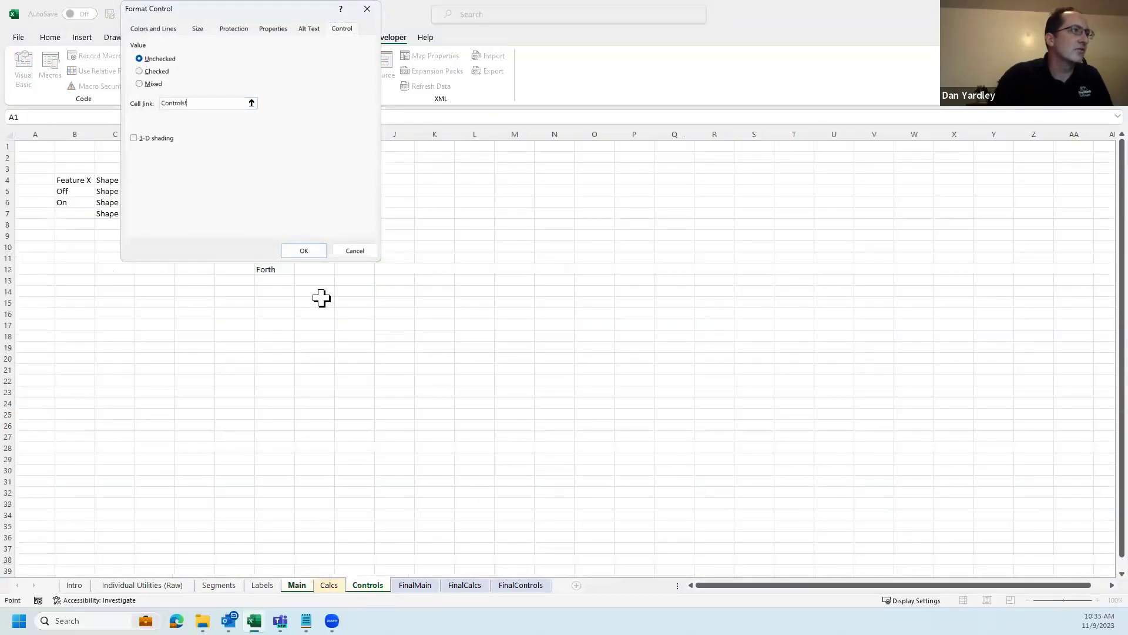
{"action": "left_click_drag", "start_coordinate": [261, 13], "coordinate": [549, 94]}
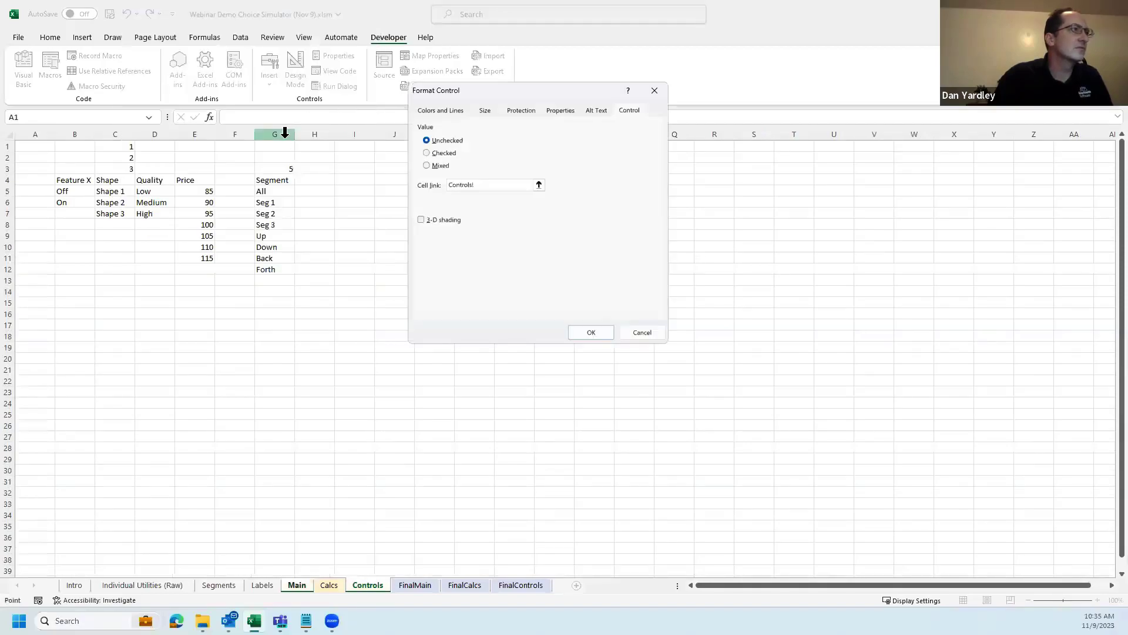
{"action": "left_click", "coordinate": [284, 152]}
{"action": "left_click", "coordinate": [592, 332]}
{"action": "left_click", "coordinate": [458, 386]}
- Test the checkbox link by ticking Weights, checking G1 on the Controls sheet, and clearing the checkbox again on Main
{"action": "left_click", "coordinate": [590, 302]}
{"action": "left_click", "coordinate": [367, 585]}
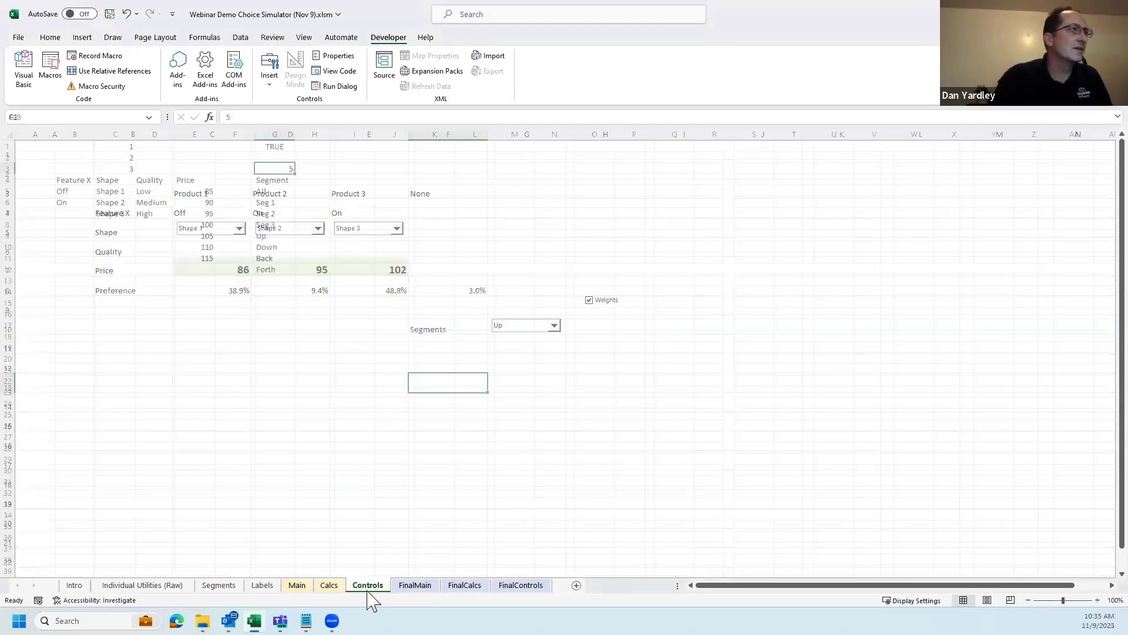
{"action": "left_click", "coordinate": [297, 584]}
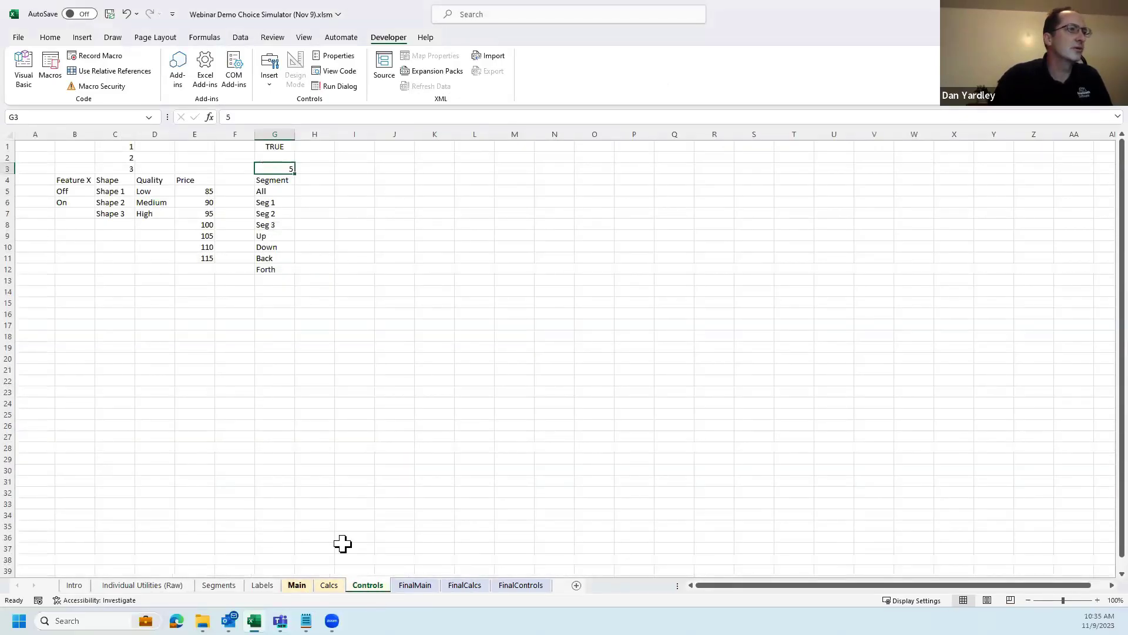
{"action": "left_click", "coordinate": [589, 302]}
- Cut the Weights checkbox from beside the Segments dropdown and paste it in F11, directly beneath the Segments label
{"action": "left_click", "coordinate": [604, 311]}
{"action": "key", "text": "ctrl+x"}
{"action": "key", "text": "Left"}
{"action": "key", "text": "Left"}
{"action": "key", "text": "Down"}
{"action": "key", "text": "Down"}
{"action": "key", "text": "ctrl+v"}
{"action": "key", "text": "Down"}
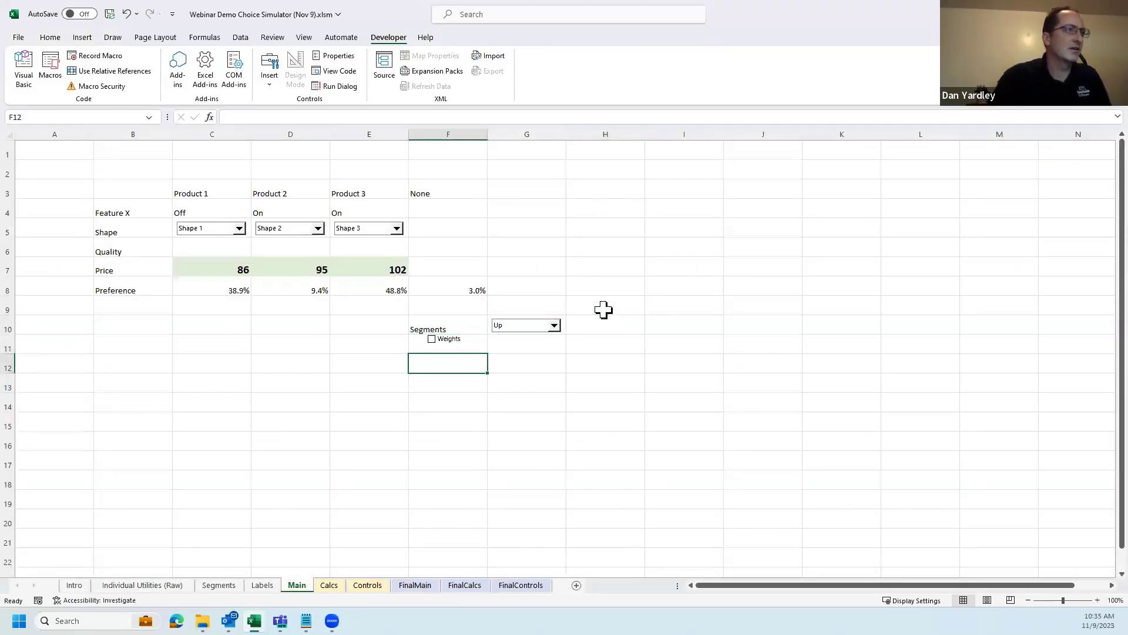
{"action": "right_click", "coordinate": [452, 347]}
{"action": "left_click", "coordinate": [448, 348]}
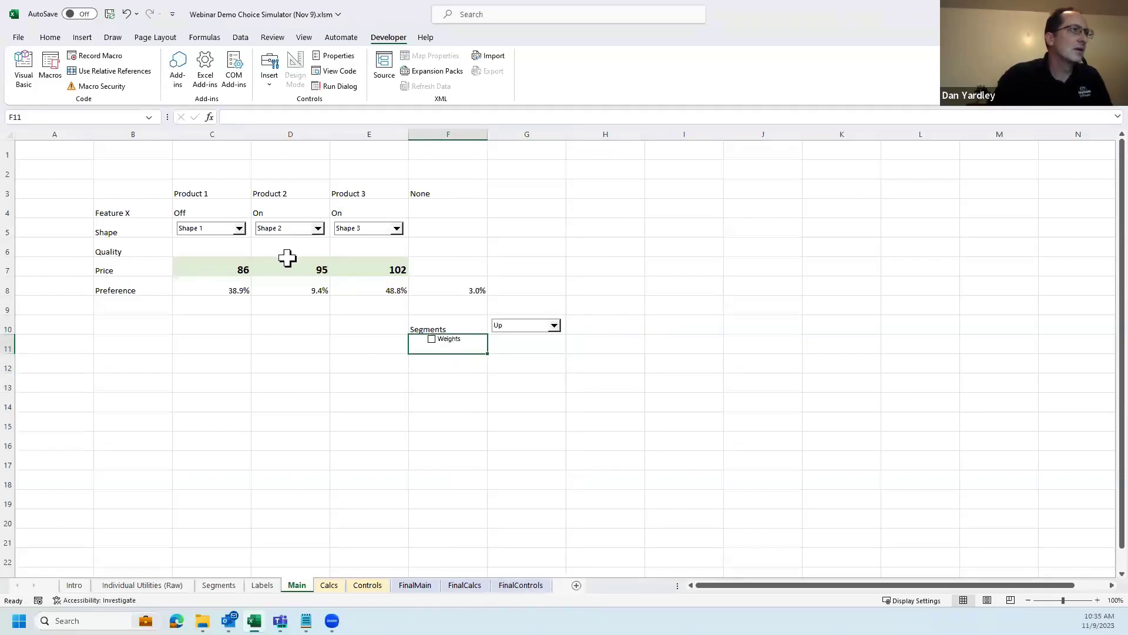
{"action": "left_click", "coordinate": [50, 37]}
{"action": "left_click", "coordinate": [443, 340], "text": "ctrl"}
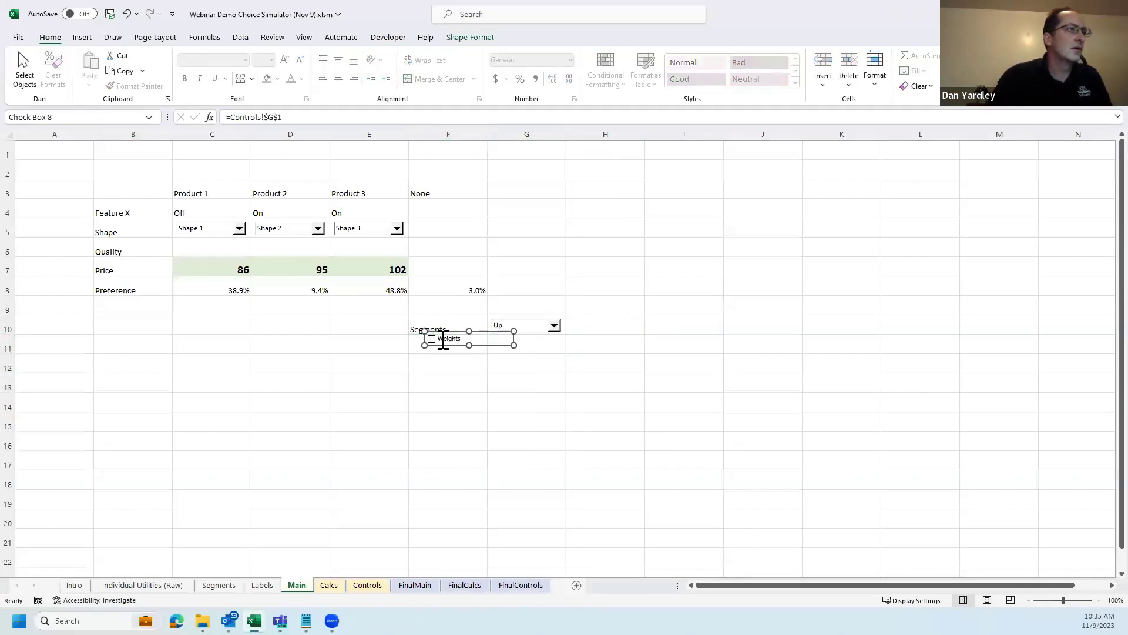
{"action": "key", "text": "Escape"}
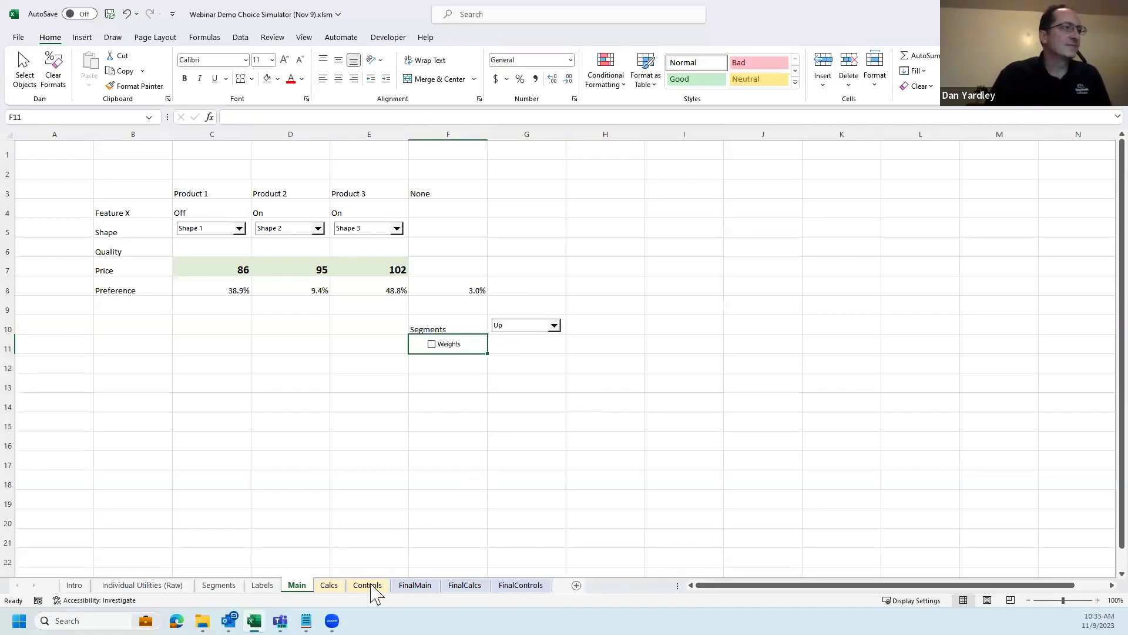
- Toggle the relocated Weights checkbox on and off, and review its linked cell on the Controls sheet before returning to Calcs
{"action": "left_click", "coordinate": [424, 352]}
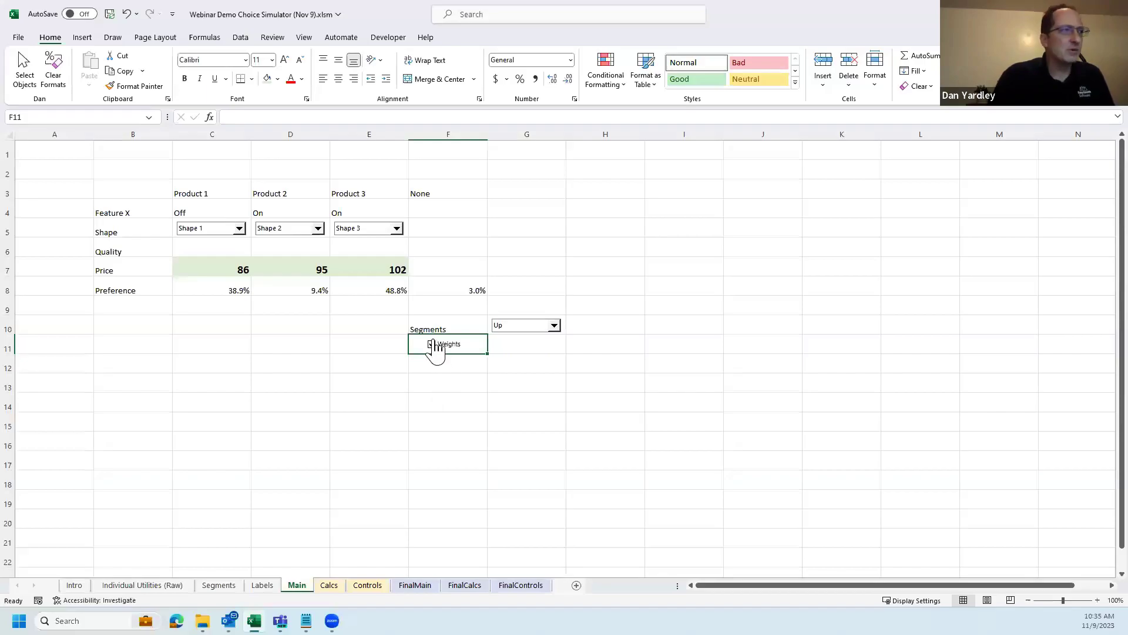
{"action": "left_click", "coordinate": [428, 358]}
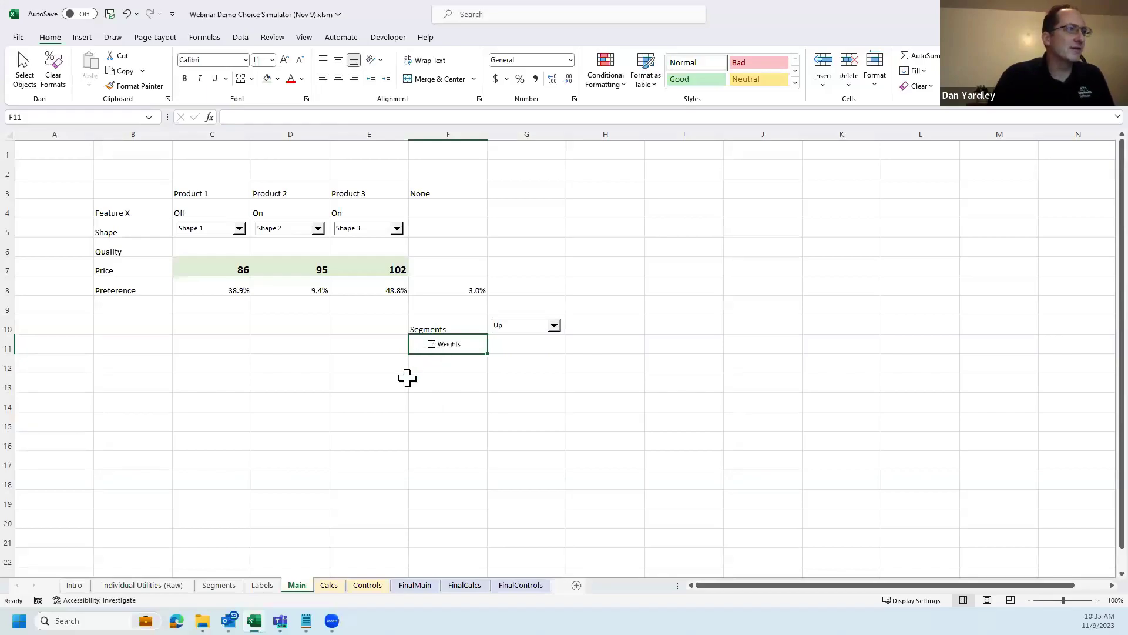
{"action": "left_click", "coordinate": [330, 585]}
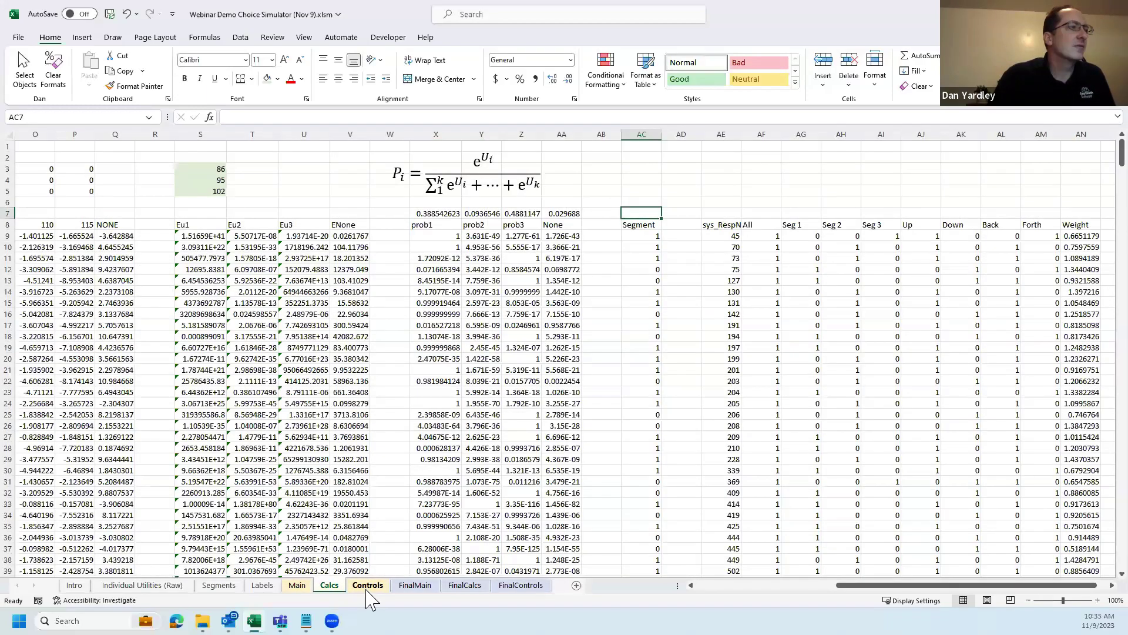
{"action": "left_click", "coordinate": [369, 586]}
{"action": "left_click", "coordinate": [330, 585]}
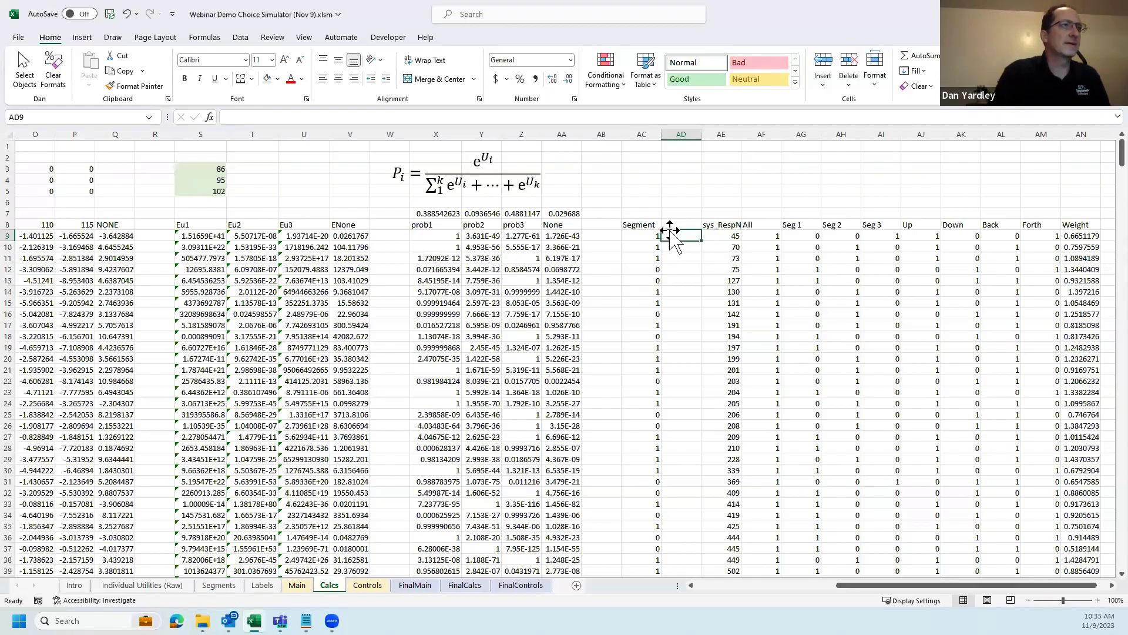
- Extend the Segment formula in AC9 on Calcs by multiplying it with IF(Controls!$G$1,1,Calcs!AN9)
{"action": "left_click", "coordinate": [644, 235]}
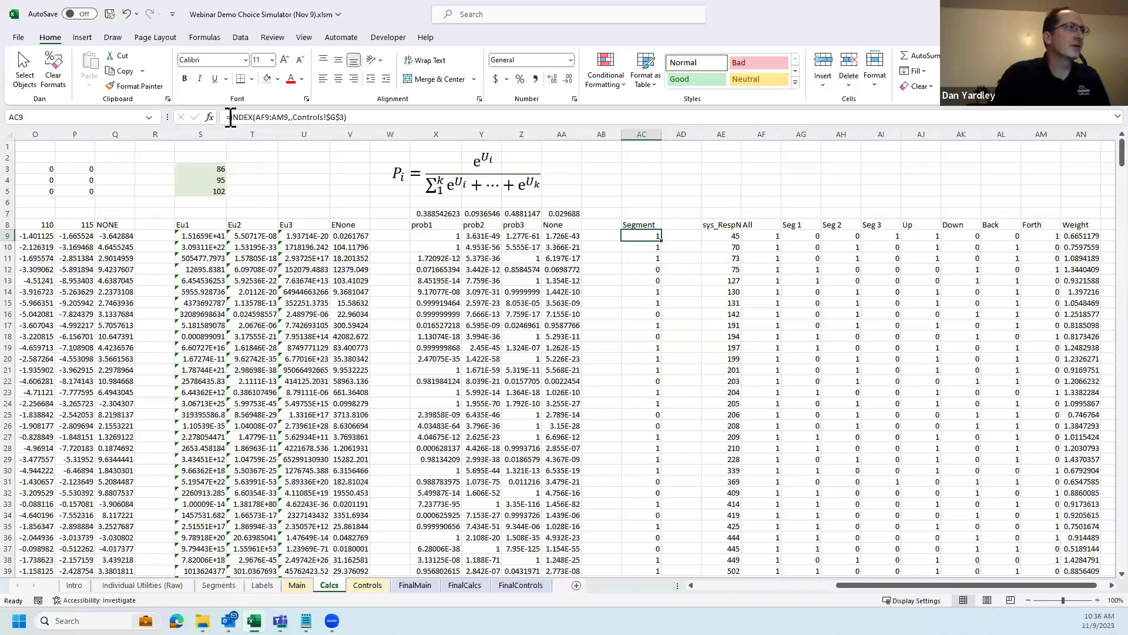
{"action": "left_click", "coordinate": [229, 117]}
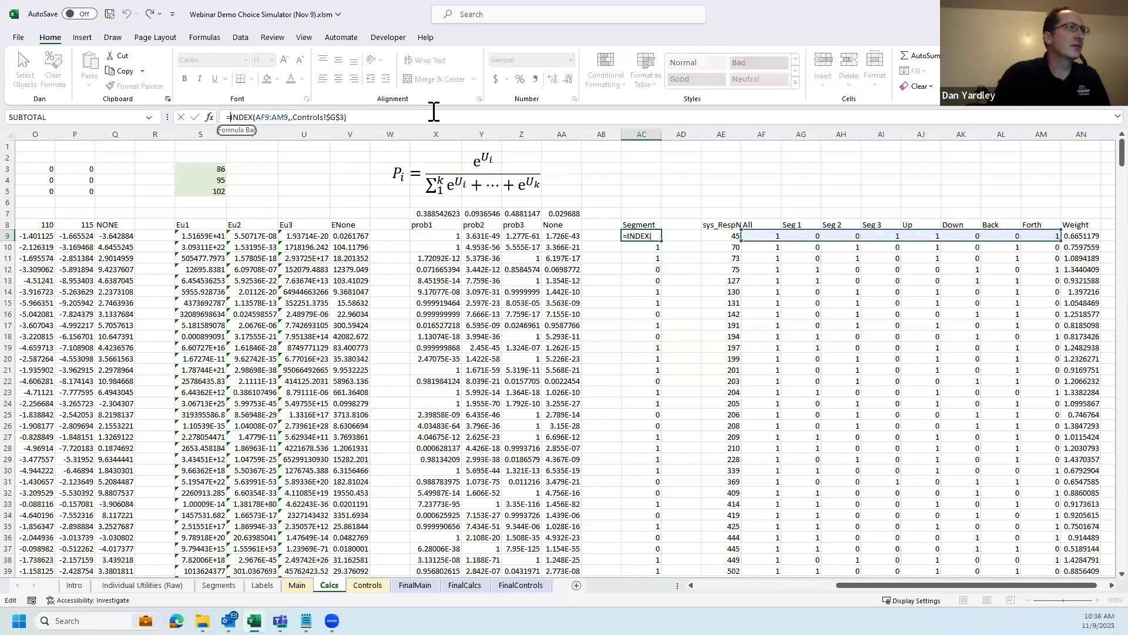
{"action": "left_click", "coordinate": [385, 117]}
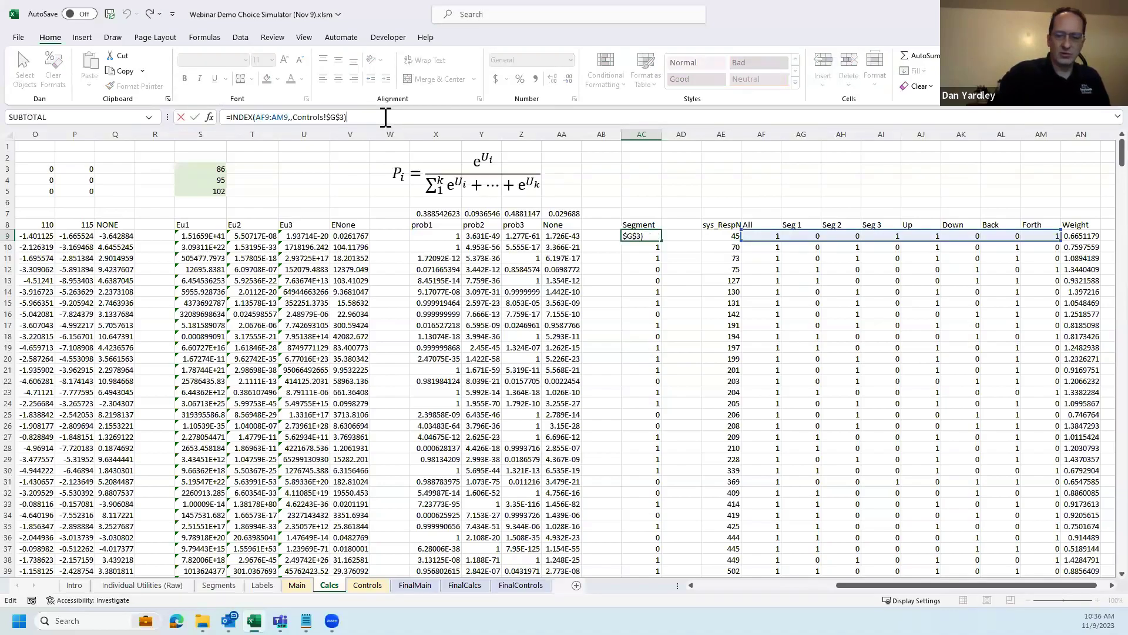
{"action": "type", "text": "*if("}
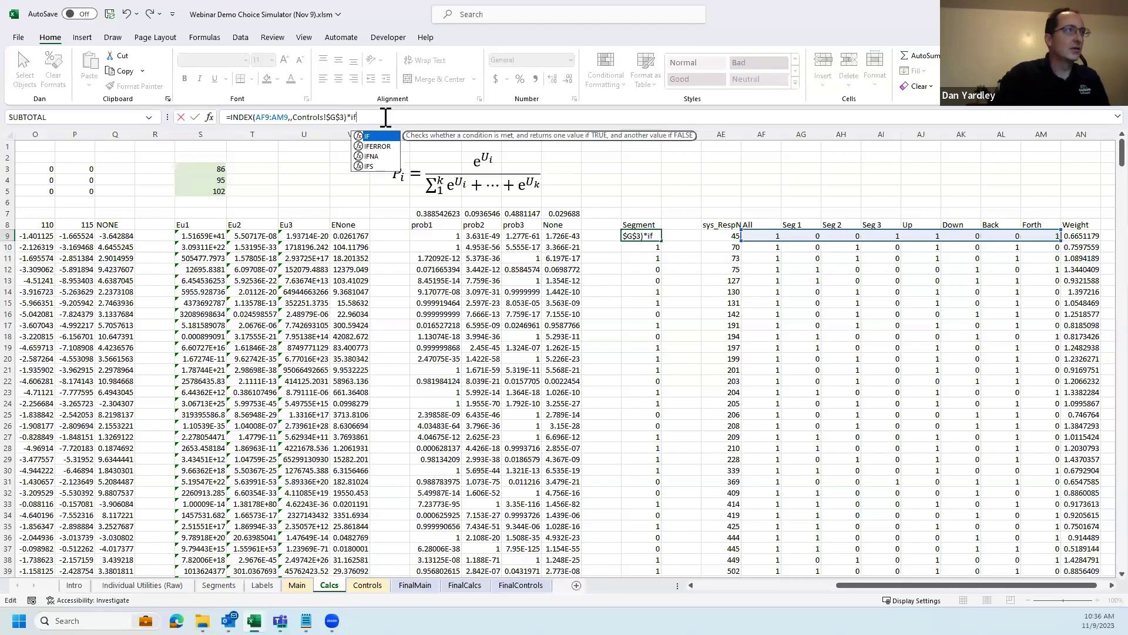
{"action": "left_click", "coordinate": [367, 585]}
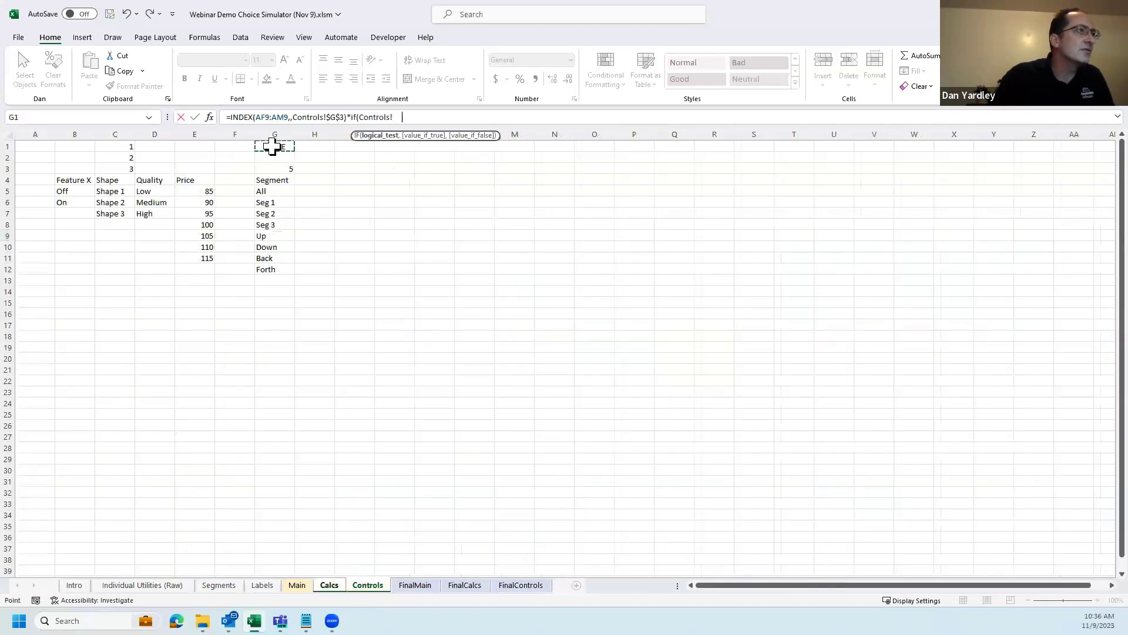
{"action": "type", "text": ",1"}
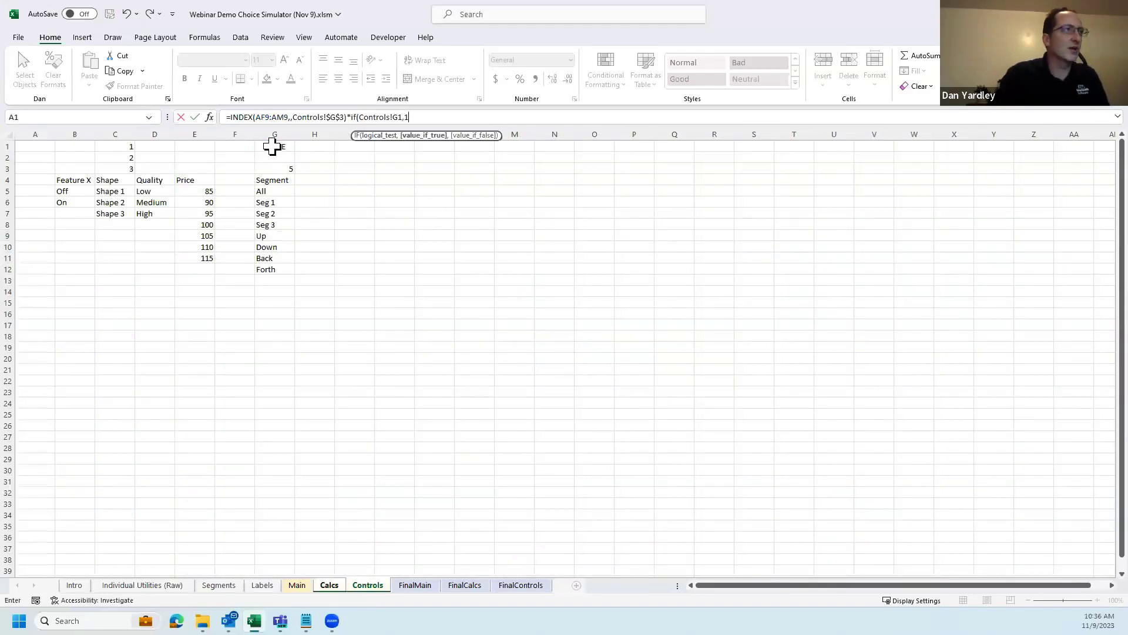
{"action": "type", "text": ","}
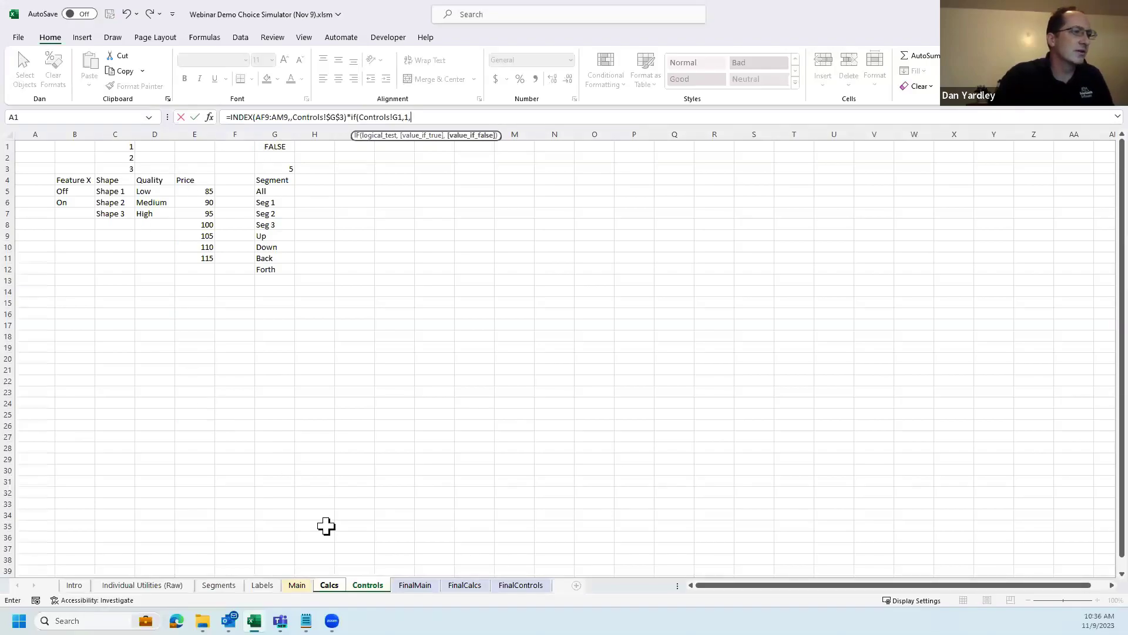
{"action": "left_click", "coordinate": [375, 586]}
{"action": "left_click", "coordinate": [329, 586]}
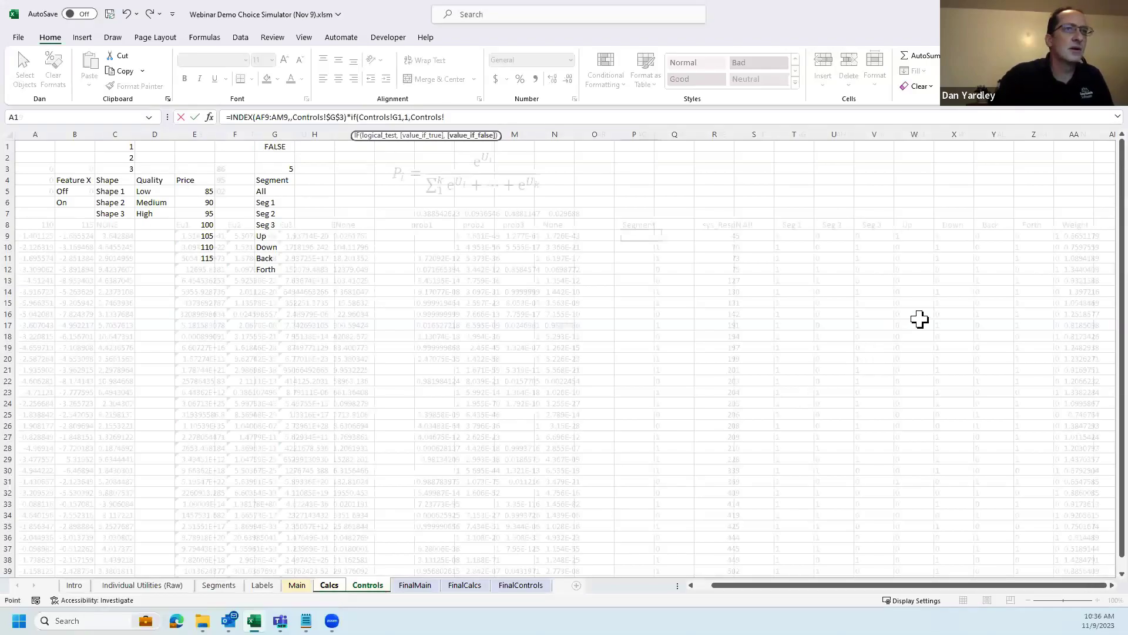
{"action": "left_click", "coordinate": [1082, 236]}
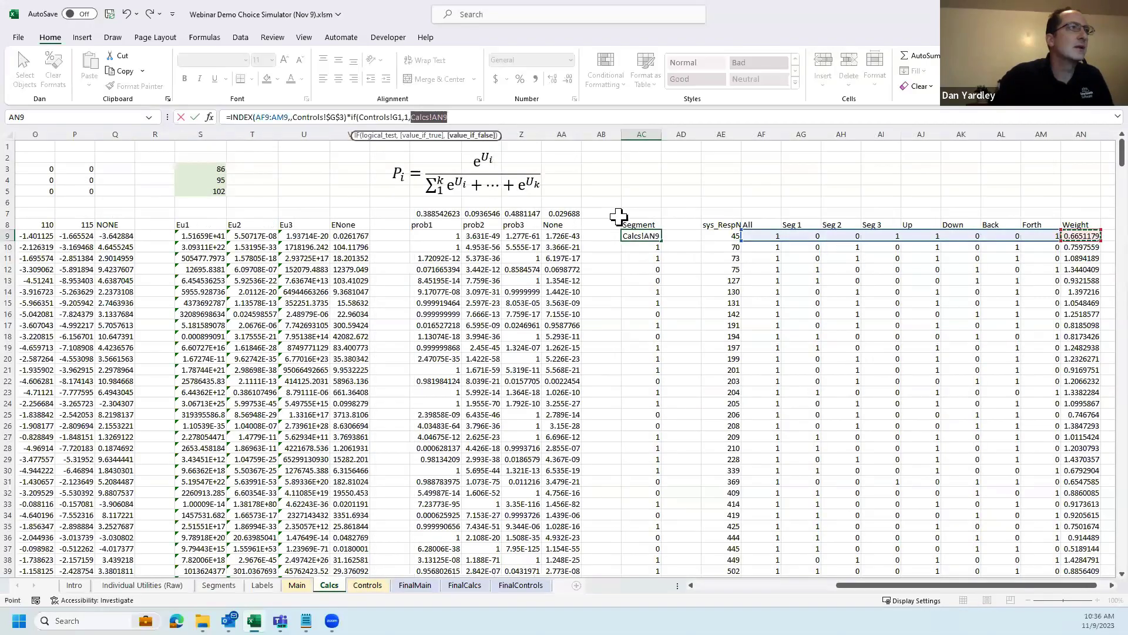
{"action": "left_click", "coordinate": [397, 120]}
{"action": "key", "text": "F4"}
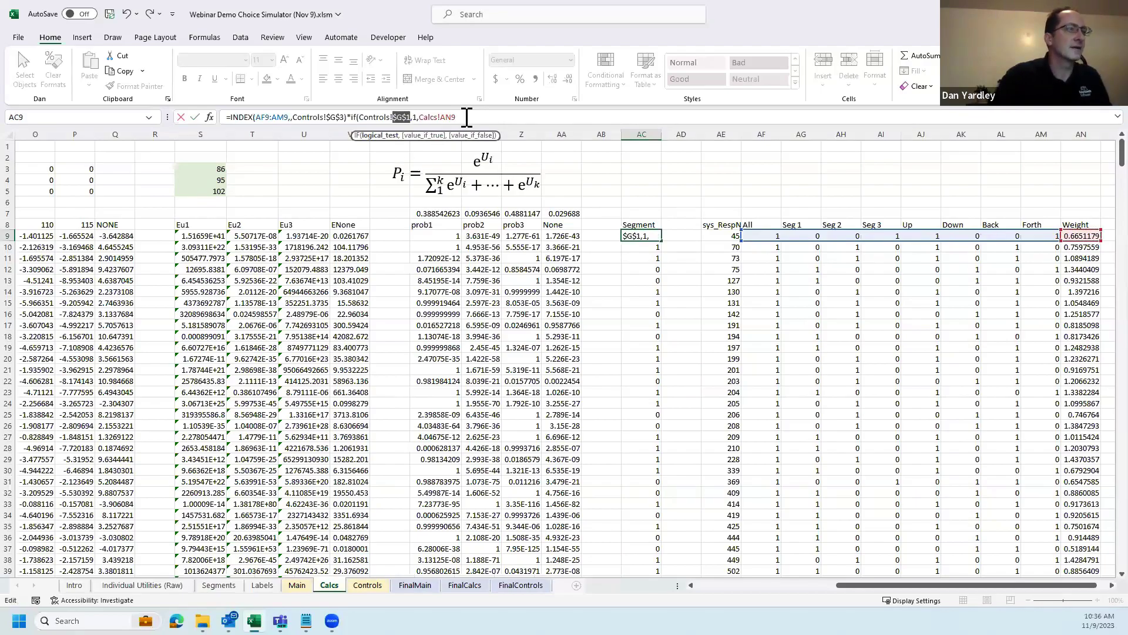
{"action": "left_click", "coordinate": [485, 121]}
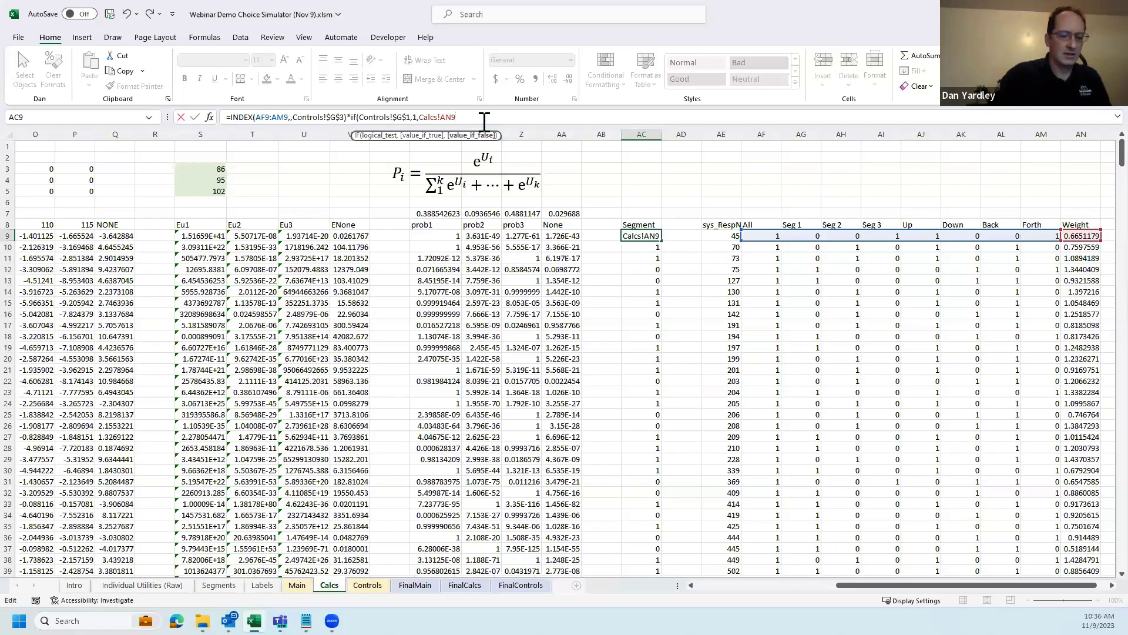
{"action": "key", "text": "Return"}
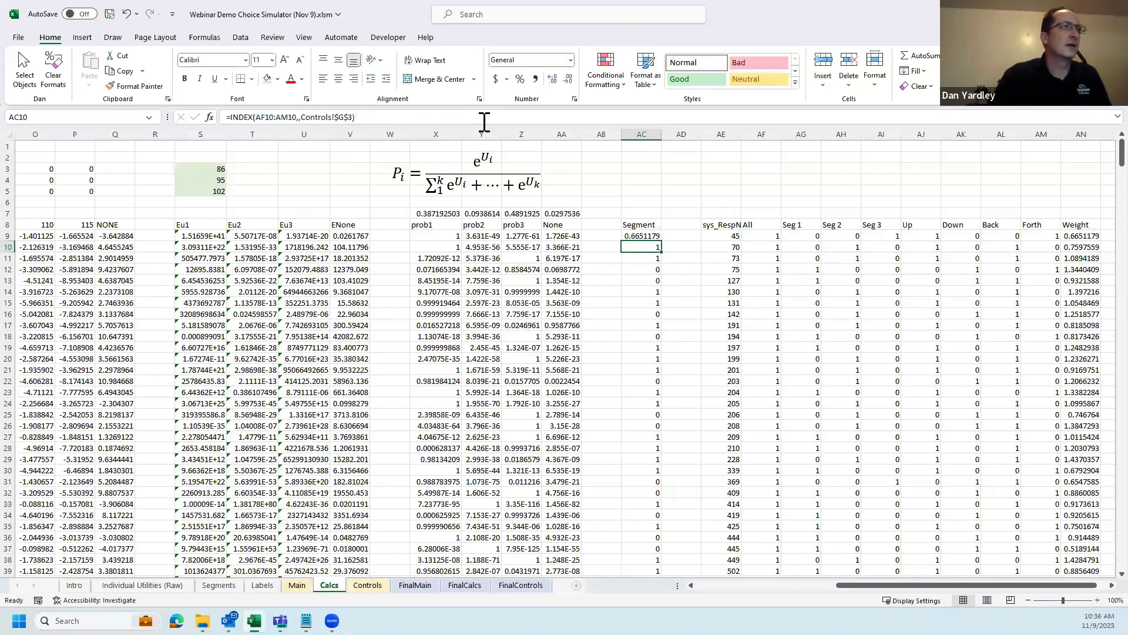
{"action": "key", "text": "Up"}
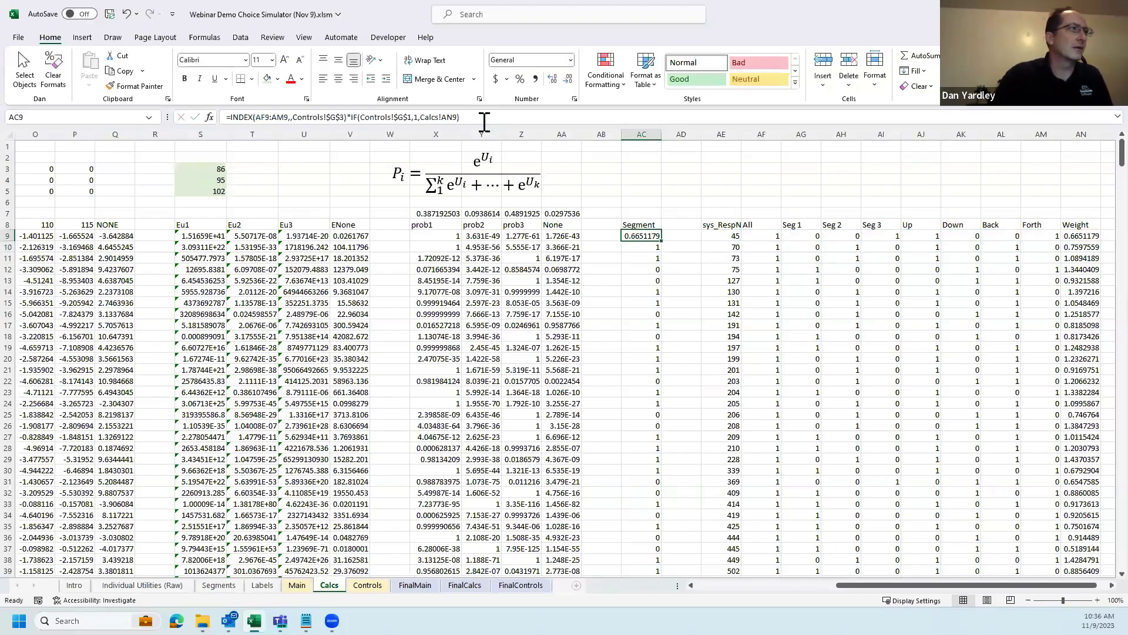
- Tick the Weights checkbox on Main and check its effect on the Segment value in AC9 of Calcs
{"action": "left_click", "coordinate": [301, 587]}
{"action": "left_click", "coordinate": [432, 345]}
{"action": "left_click", "coordinate": [330, 586]}
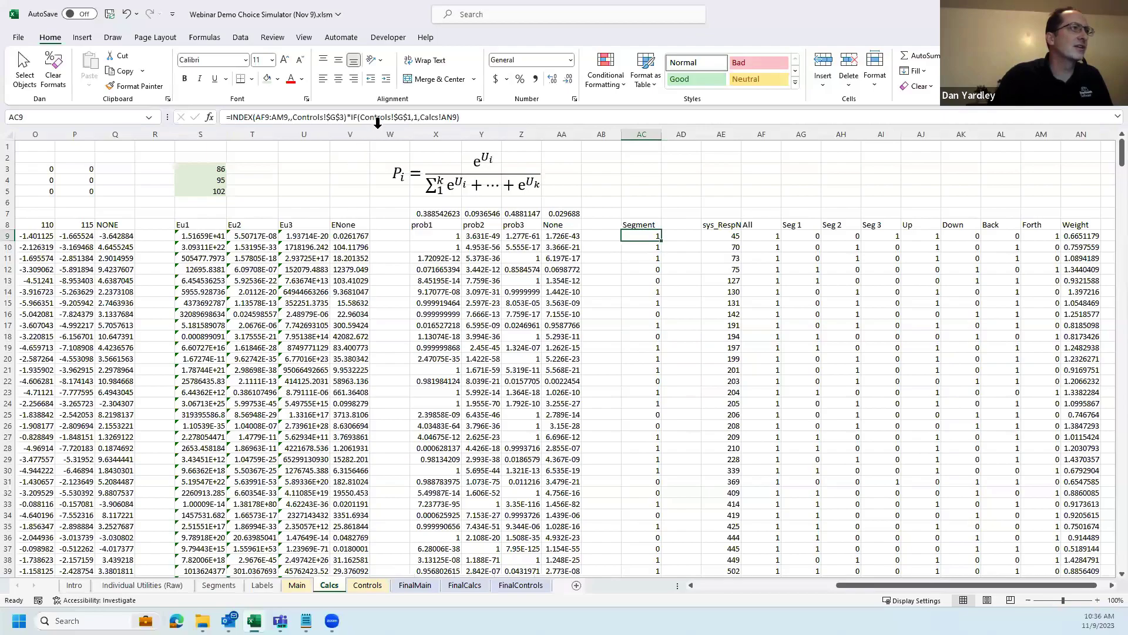
- Swap the IF outcomes in AC9 so the formula ends with IF(Controls!$G$1,Calcs!AN9,1)
{"action": "left_click", "coordinate": [416, 116]}
{"action": "type", "text": "1,"}
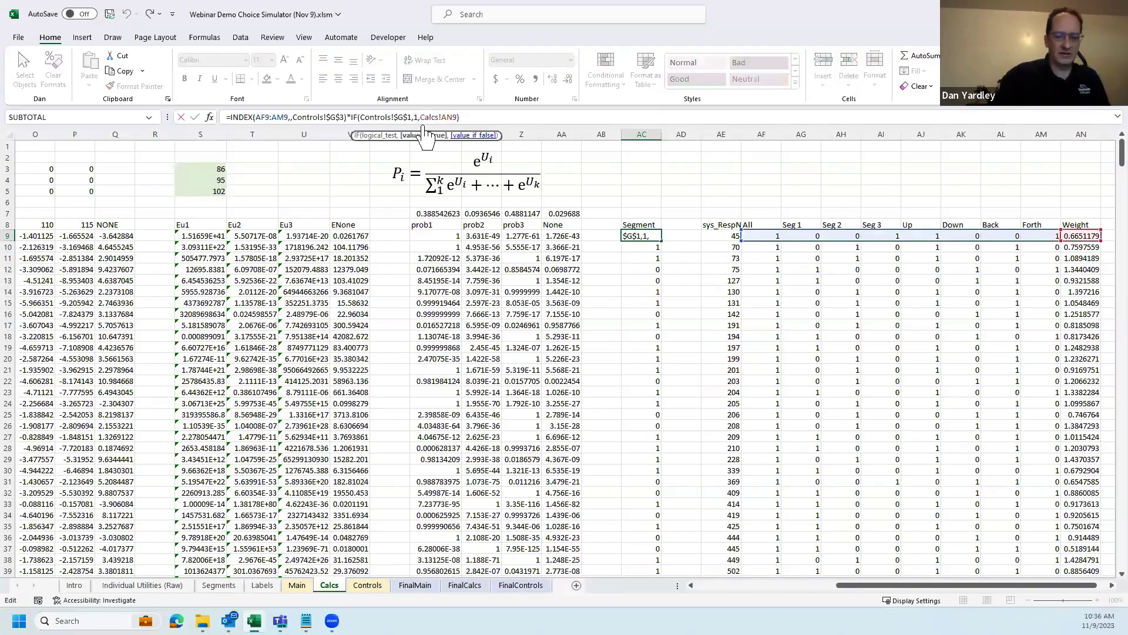
{"action": "key", "text": "BackSpace"}
{"action": "key", "text": "BackSpace"}
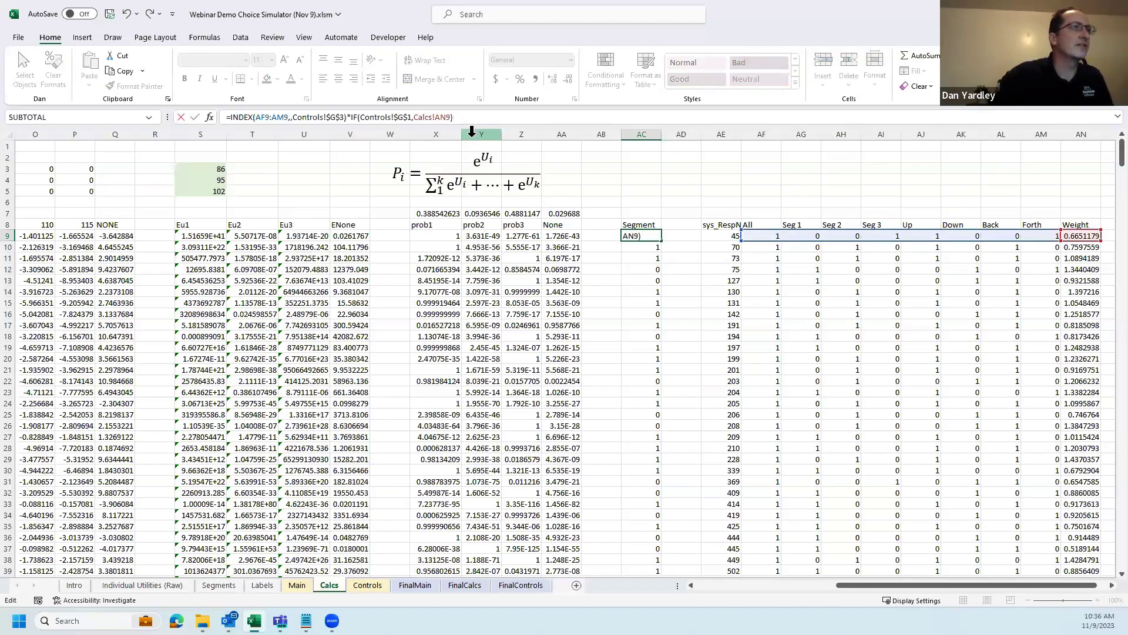
{"action": "type", "text": ",1"}
{"action": "key", "text": "ctrl+Return"}
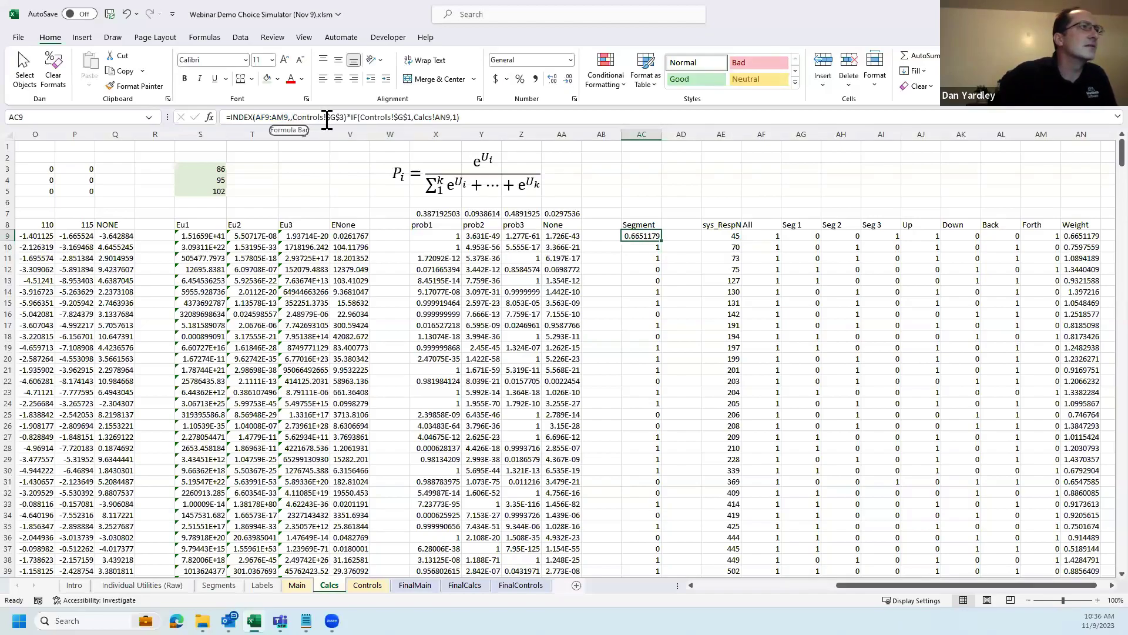
- Copy the AC9 formula down the Segment column to the last respondent row
{"action": "key", "text": "ctrl+c"}
{"action": "key", "text": "ctrl+shift+Down"}
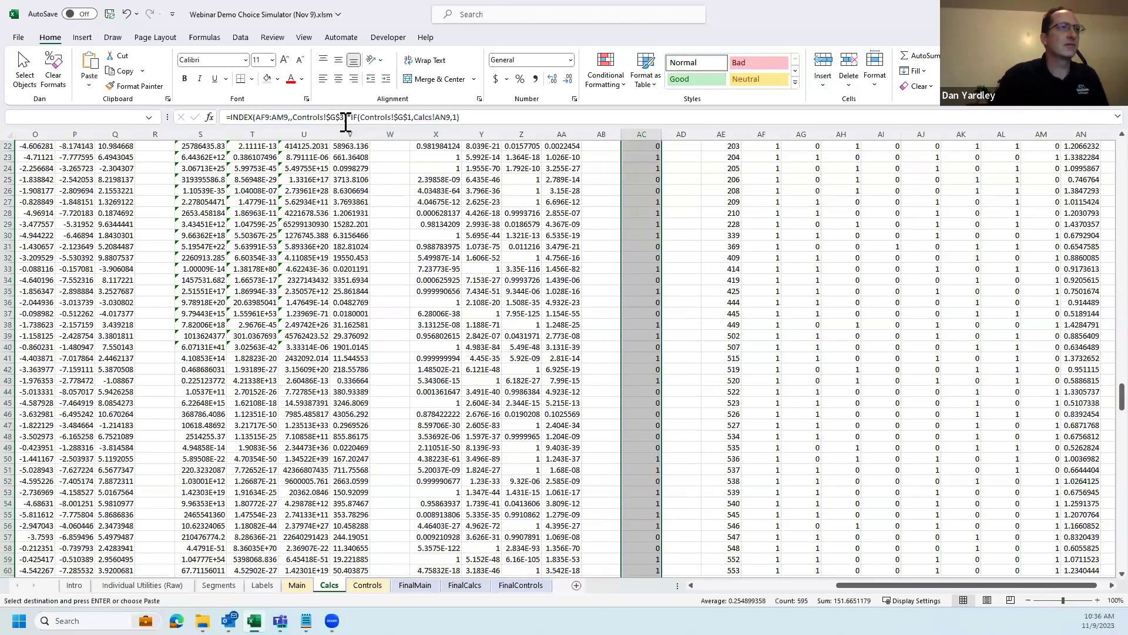
{"action": "key", "text": "Return"}
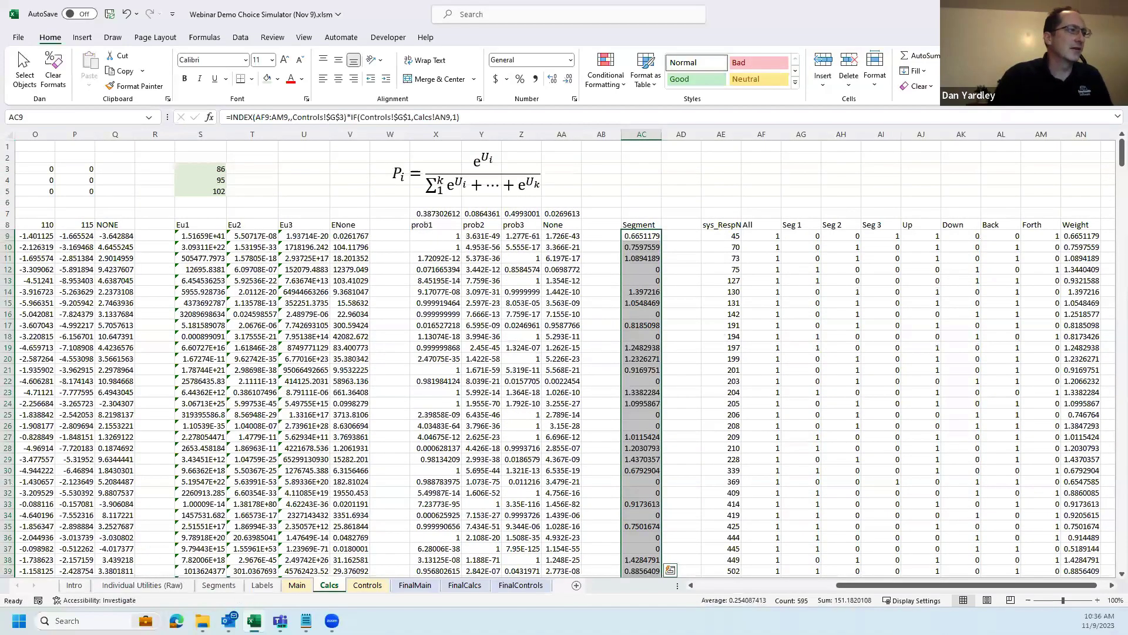
- On the Main sheet, clear the Weights checkbox to compare the weighted and unweighted preference shares
{"action": "left_click", "coordinate": [298, 586]}
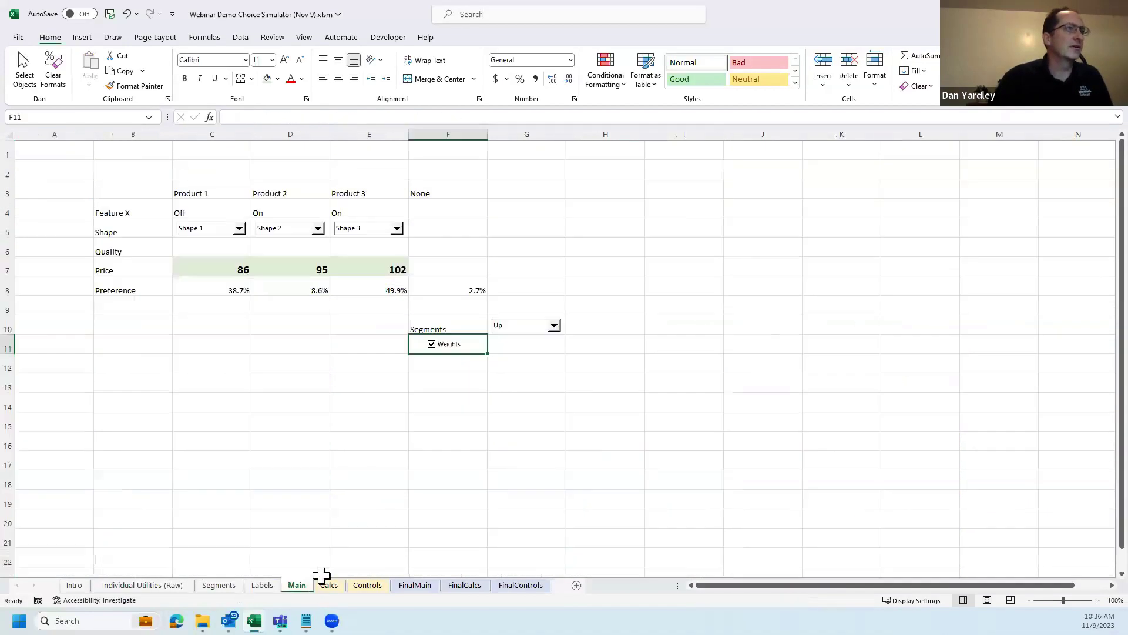
{"action": "left_click", "coordinate": [432, 344]}
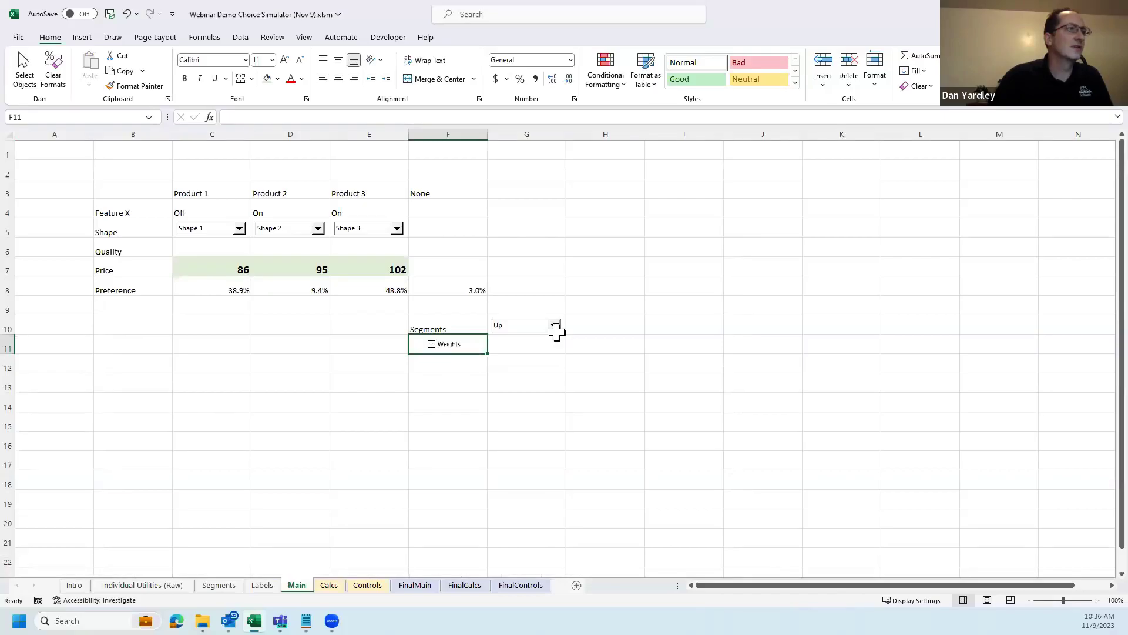
- Set the Segments dropdown on the Main sheet to All and check the Segment column on the Calcs sheet
{"action": "left_click", "coordinate": [554, 326]}
{"action": "left_click", "coordinate": [519, 333]}
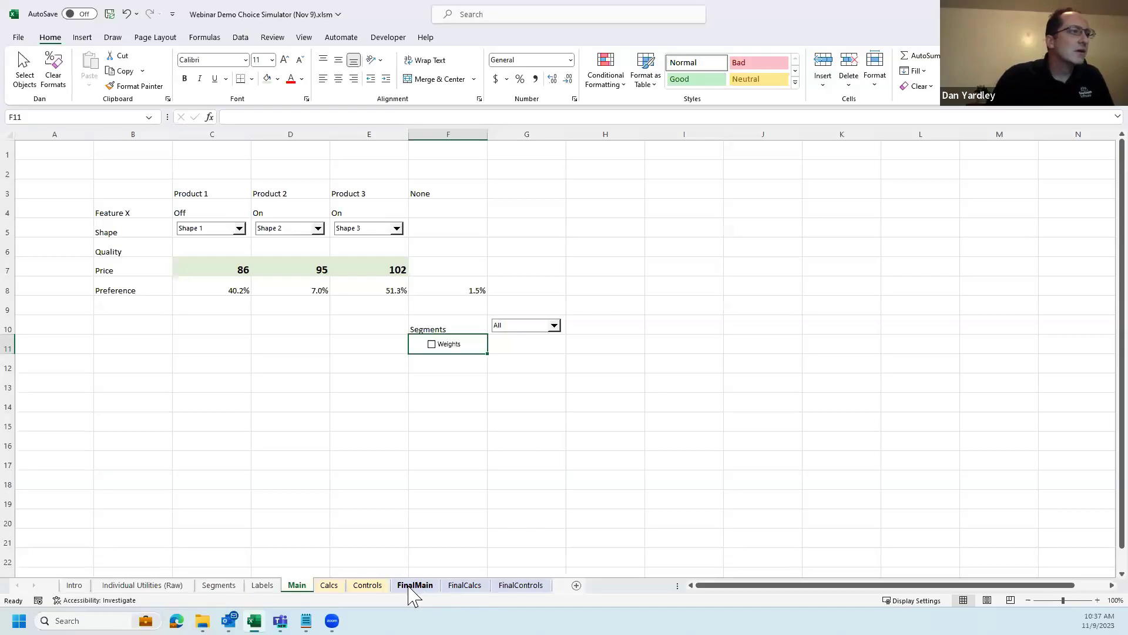
{"action": "left_click", "coordinate": [329, 585]}
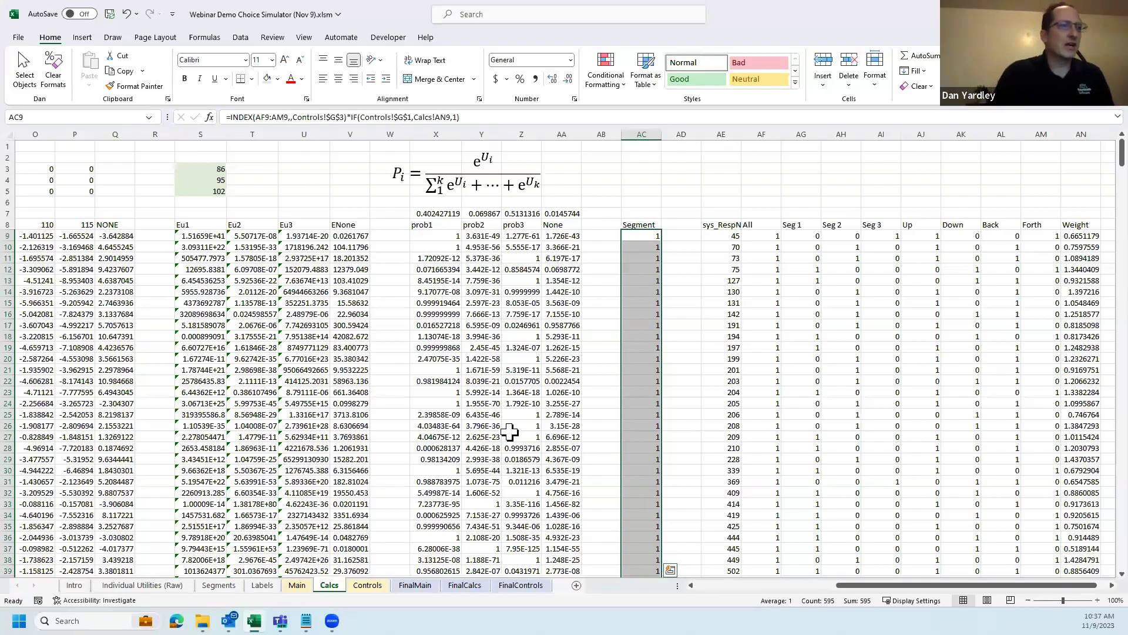
- On the FinalCalcs sheet, examine the first-choice formula in AF9 under fchoice1 and the utility cells it references
{"action": "left_click", "coordinate": [527, 588]}
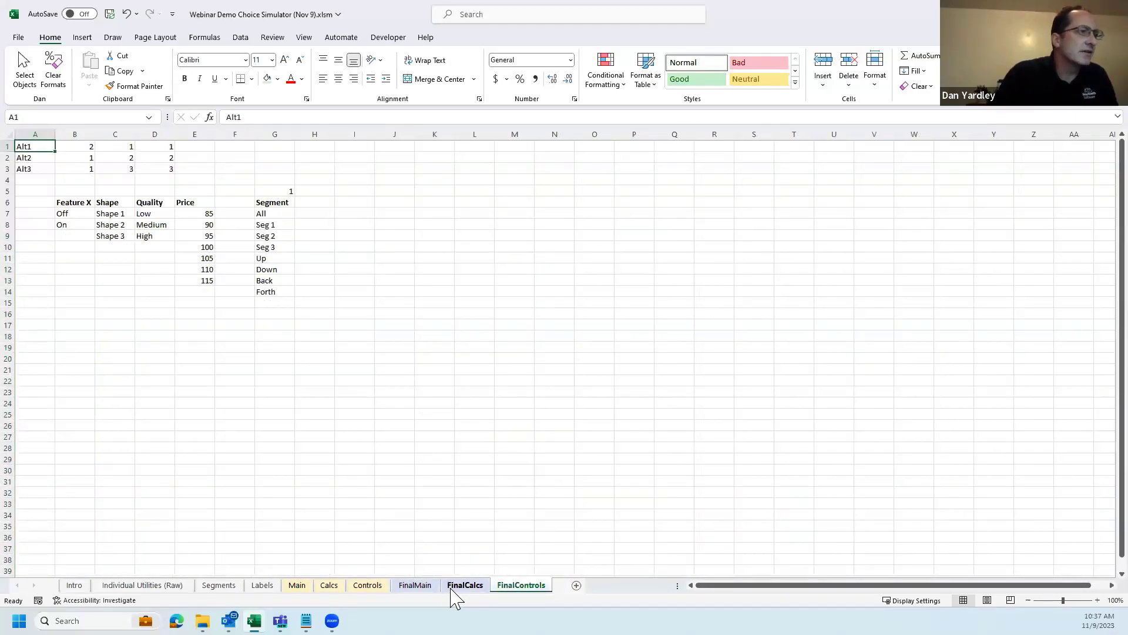
{"action": "left_click", "coordinate": [466, 590]}
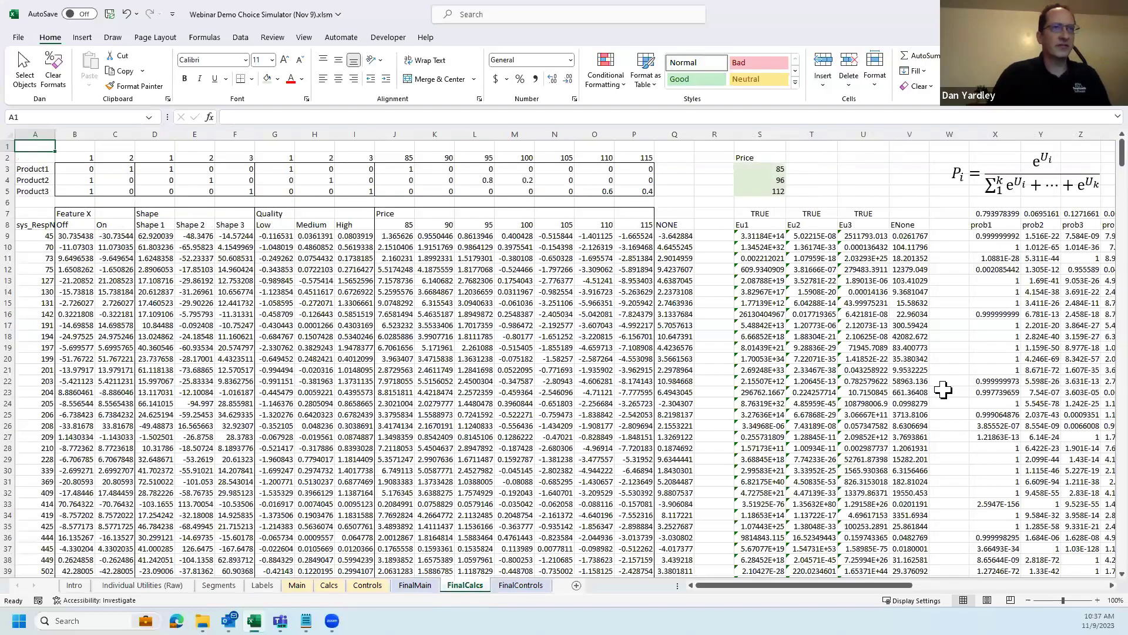
{"action": "left_click", "coordinate": [1034, 223]}
{"action": "key", "text": "Right"}
{"action": "key", "text": "Right"}
{"action": "key", "text": "Right"}
{"action": "key", "text": "Right"}
{"action": "key", "text": "Right"}
{"action": "key", "text": "Right"}
{"action": "key", "text": "Right"}
{"action": "key", "text": "Right"}
{"action": "key", "text": "Right"}
{"action": "key", "text": "Right"}
{"action": "key", "text": "Right"}
{"action": "key", "text": "Right"}
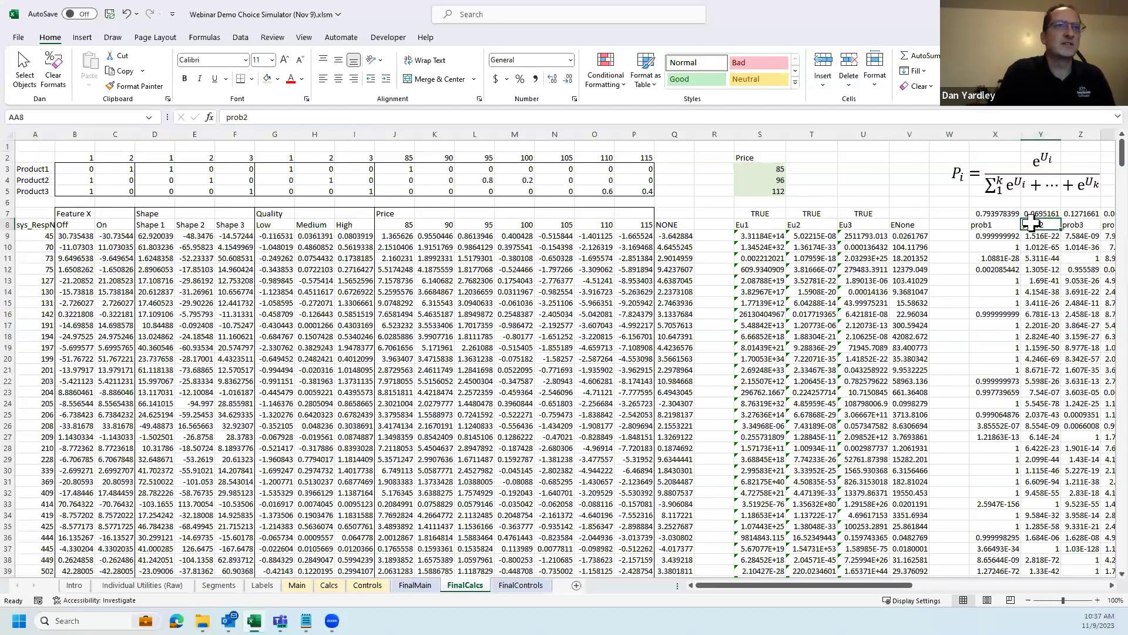
{"action": "key", "text": "Right"}
{"action": "key", "text": "Right"}
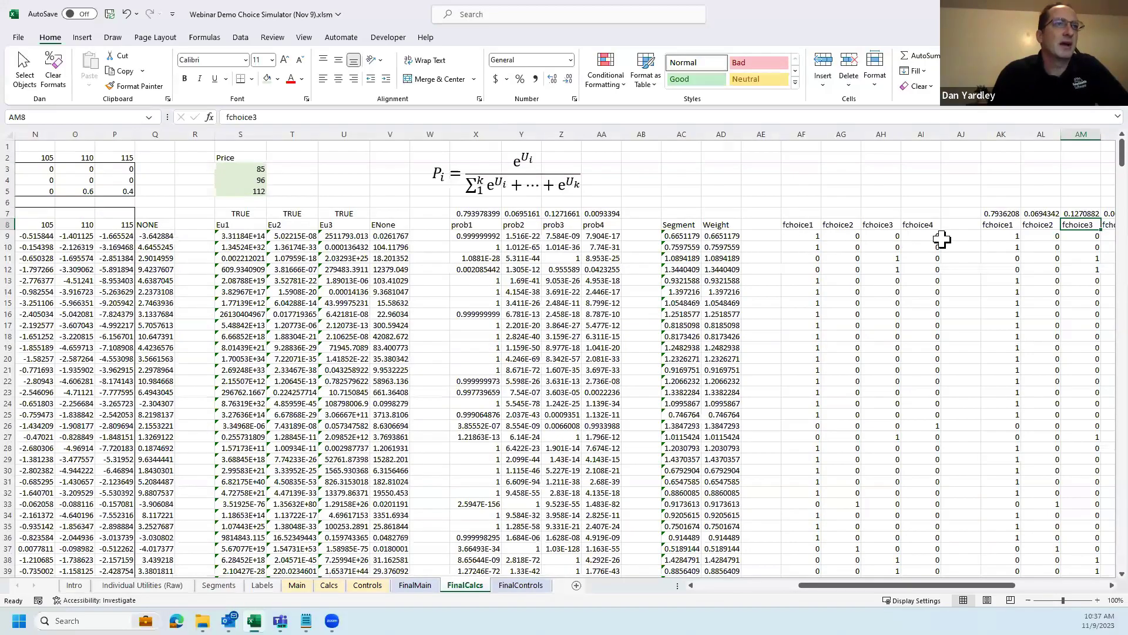
{"action": "left_click", "coordinate": [822, 238]}
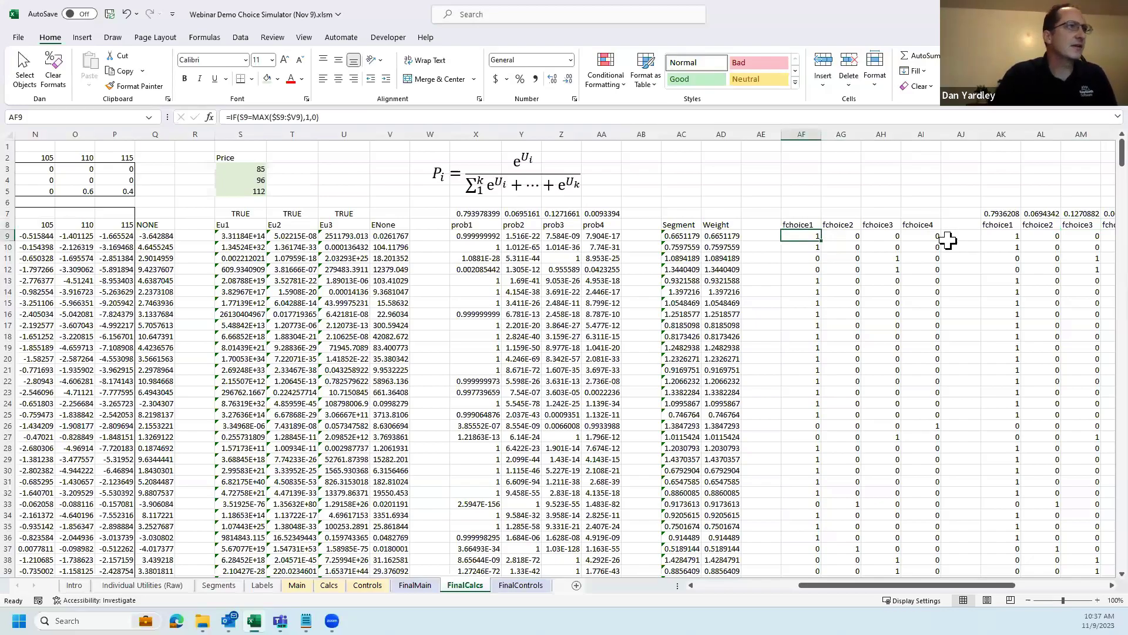
{"action": "key", "text": "F2"}
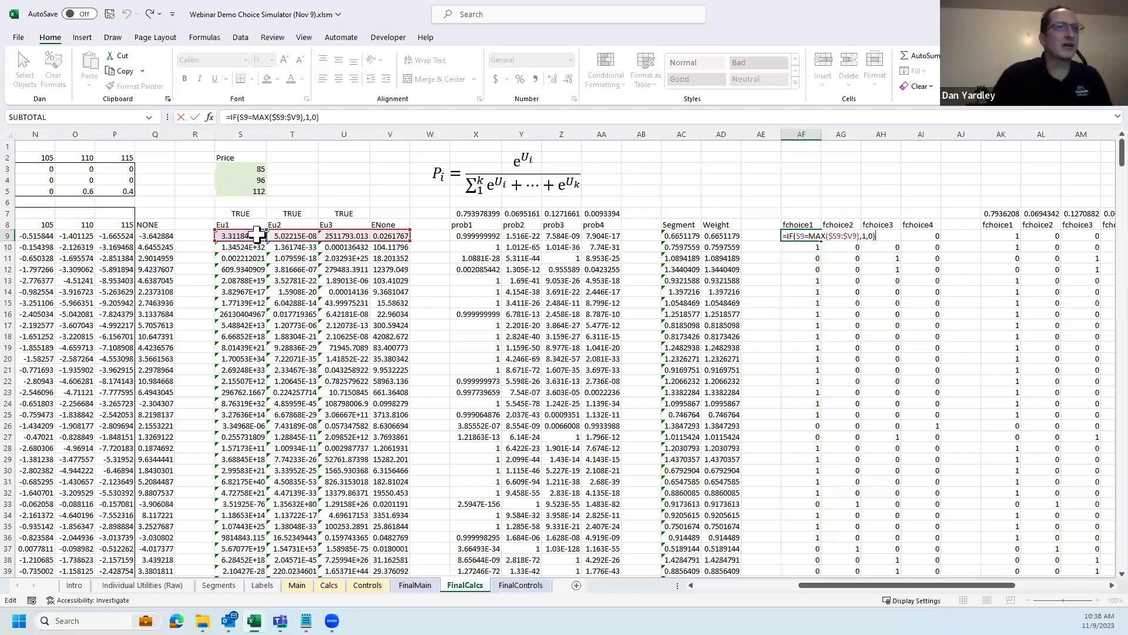
{"action": "key", "text": "ctrl+Return"}
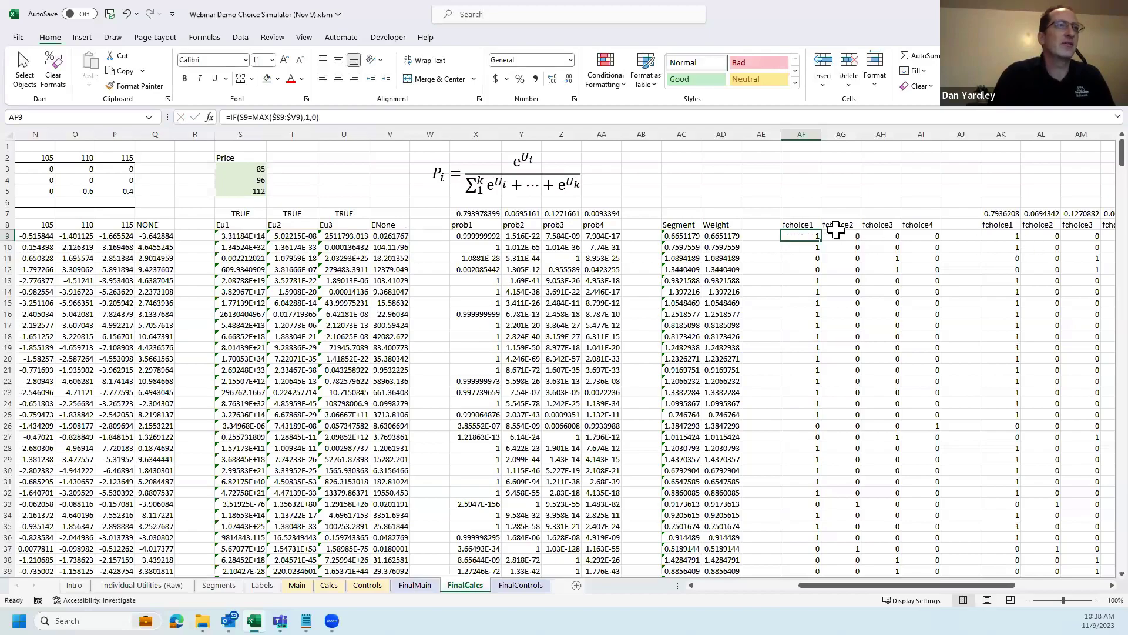
- Examine the AK9 formula in the second fchoice1 column, which divides AF9 by the sum of the four first-choice flags
{"action": "key", "text": "Right"}
{"action": "key", "text": "Right"}
{"action": "key", "text": "Right"}
{"action": "key", "text": "Right"}
{"action": "key", "text": "Right"}
{"action": "scroll", "coordinate": [886, 225], "scroll_direction": "right", "scroll_amount": 1}
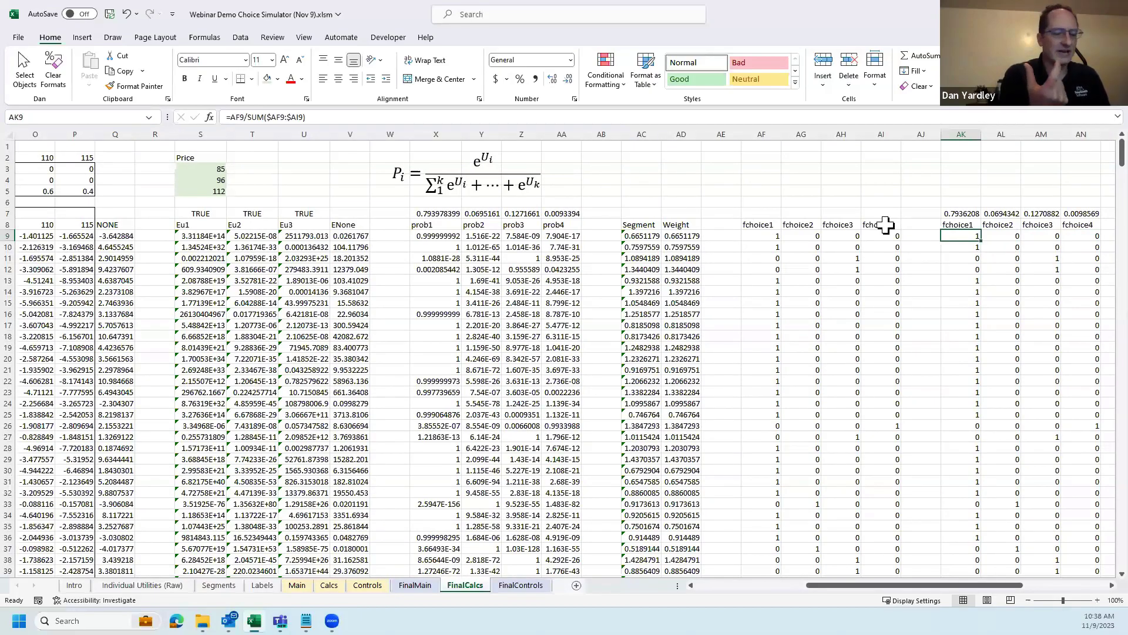
{"action": "key", "text": "F2"}
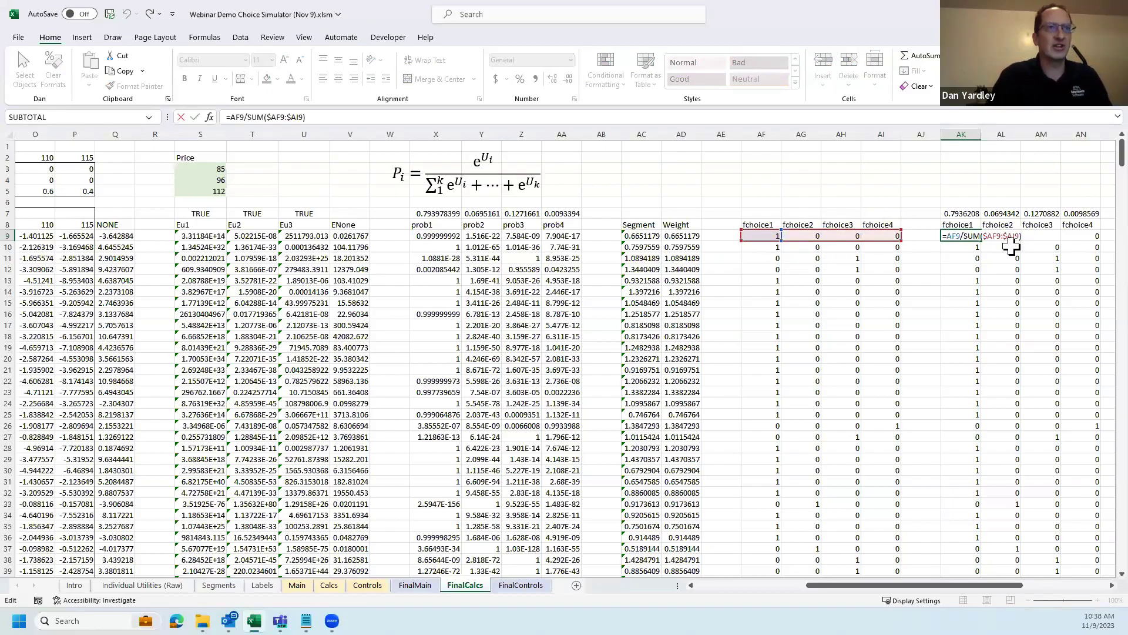
{"action": "key", "text": "Escape"}
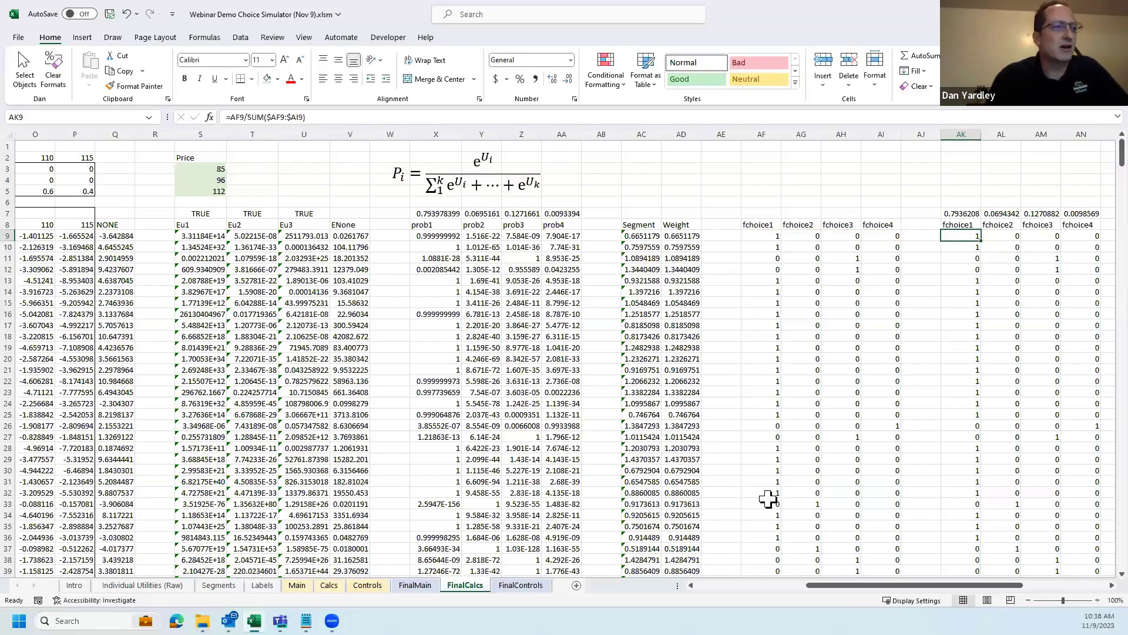
- On the FinalMain sheet, review the Preference and First Choice rows and the sample-size formula in E12
{"action": "left_click", "coordinate": [415, 585]}
{"action": "left_click", "coordinate": [71, 278]}
{"action": "left_click", "coordinate": [62, 298]}
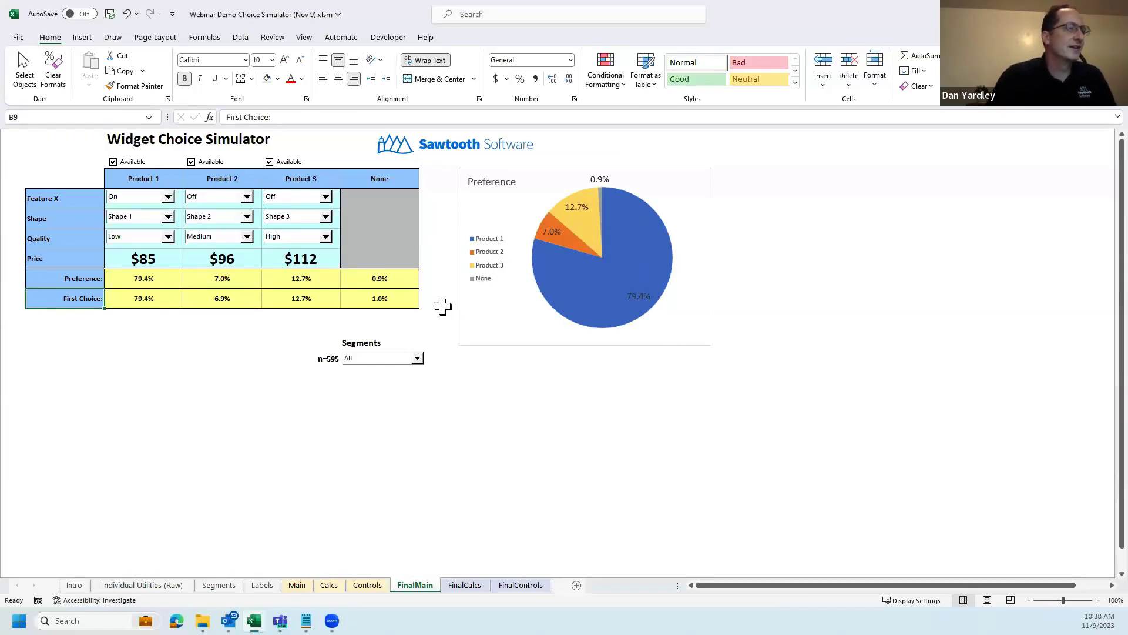
{"action": "left_click", "coordinate": [324, 363]}
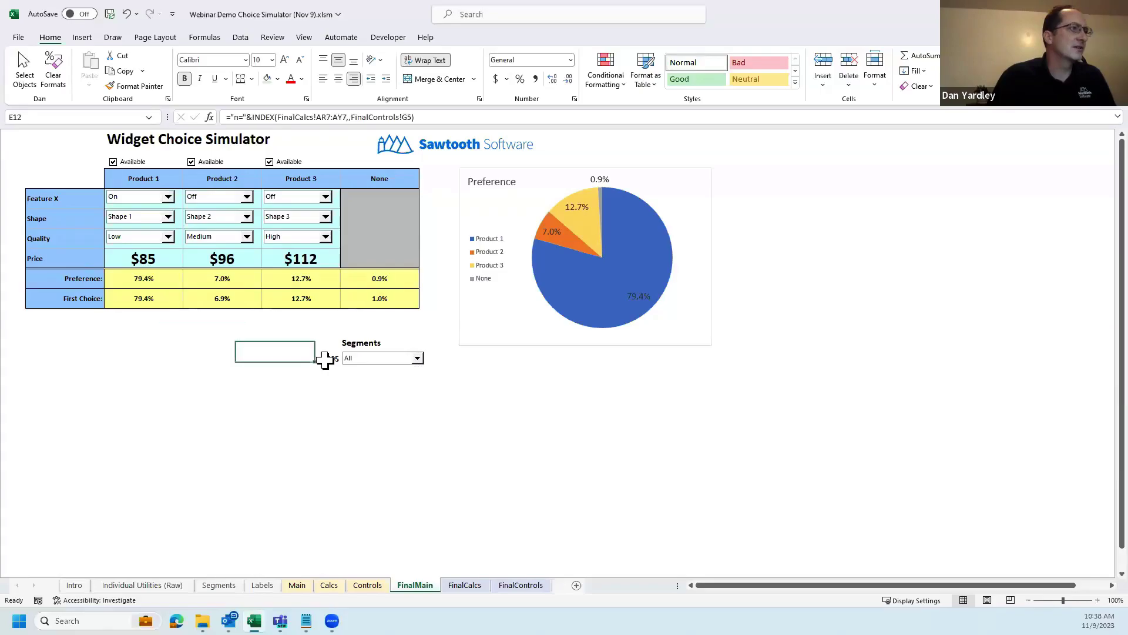
- Look up the per-segment respondent counts in row 7 above the segment columns of the FinalCalcs sheet
{"action": "left_click", "coordinate": [520, 587]}
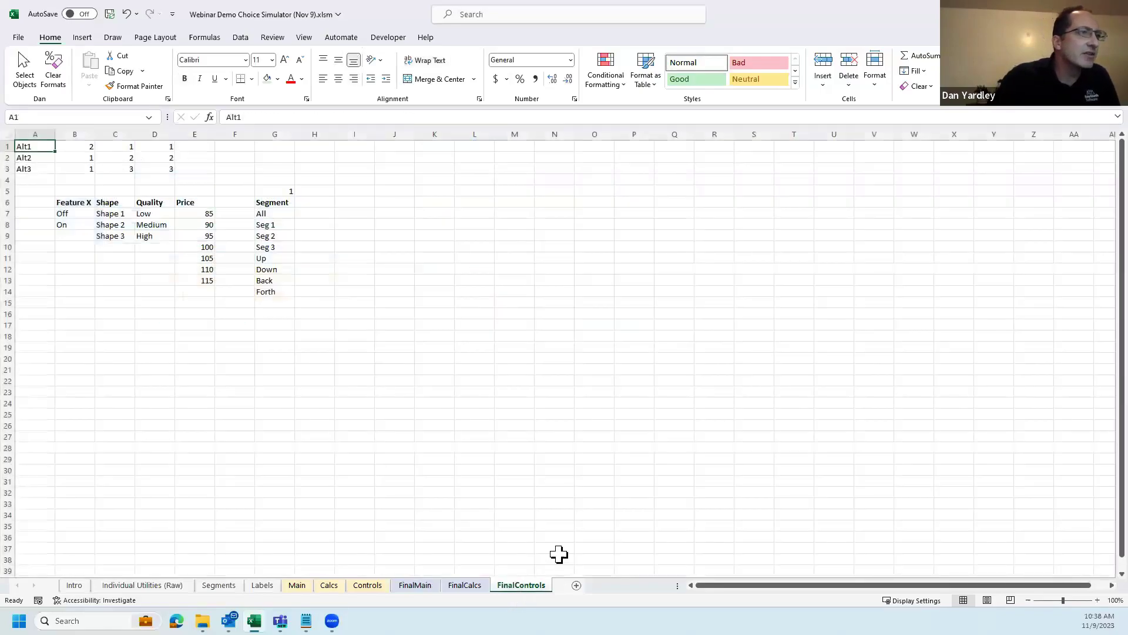
{"action": "key", "text": "ctrl+Page_Up"}
{"action": "key", "text": "Right"}
{"action": "key", "text": "Right"}
{"action": "key", "text": "Right"}
{"action": "key", "text": "Right"}
{"action": "key", "text": "Right"}
{"action": "key", "text": "Right"}
{"action": "key", "text": "Right"}
{"action": "key", "text": "Right"}
{"action": "key", "text": "Right"}
{"action": "key", "text": "Right"}
{"action": "key", "text": "Right"}
{"action": "key", "text": "Right"}
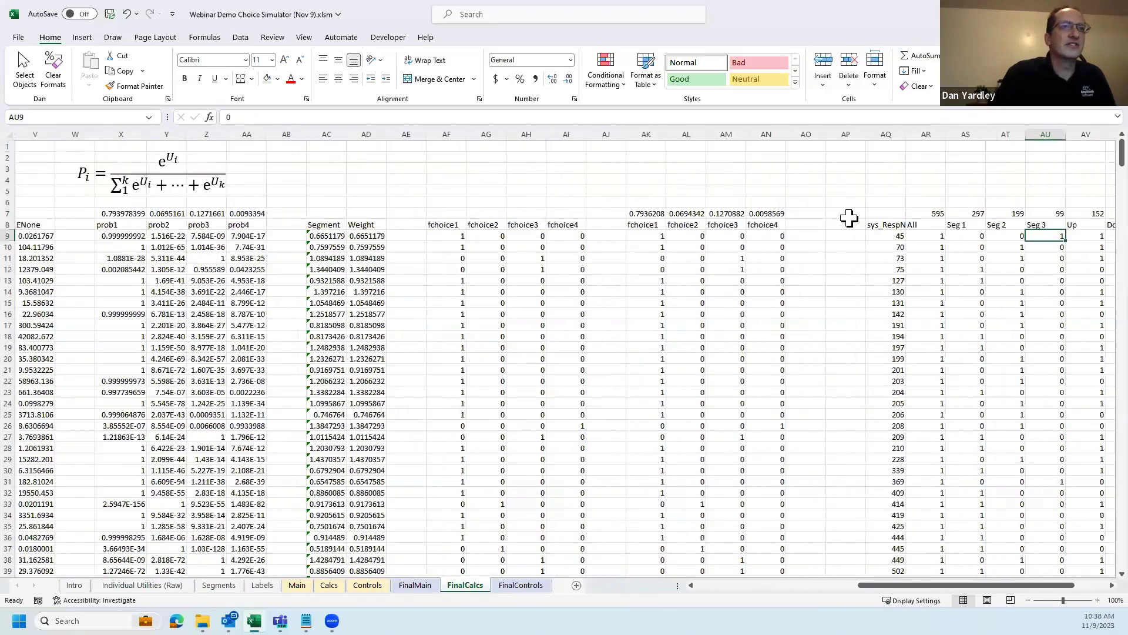
{"action": "key", "text": "Up"}
{"action": "key", "text": "Up"}
{"action": "key", "text": "Down"}
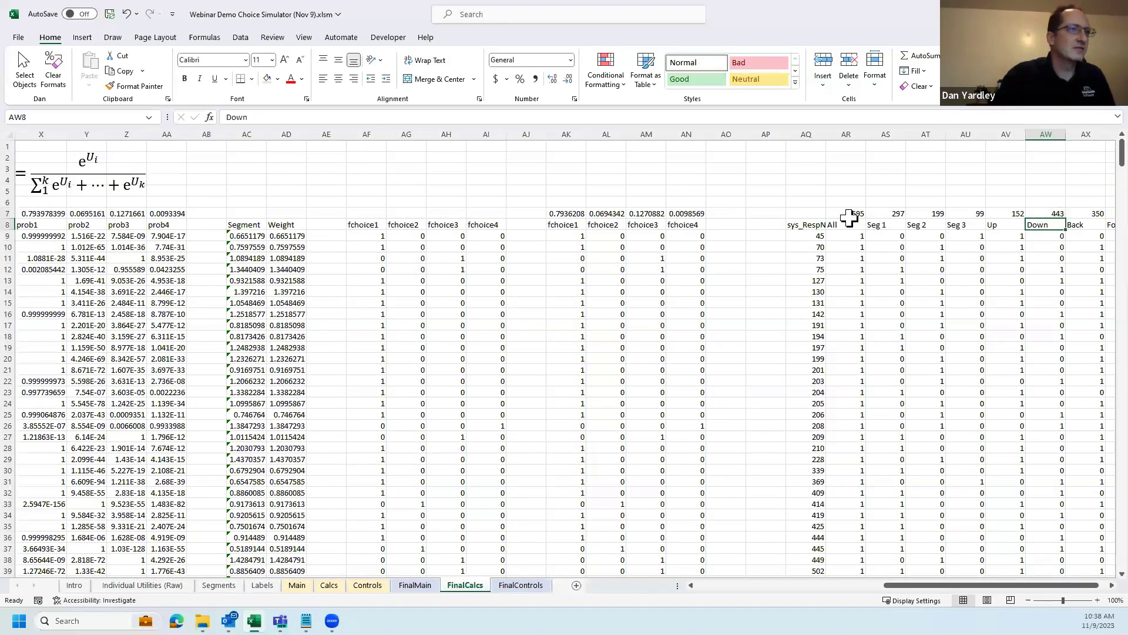
- On the FinalMain sheet, review the data validation criteria and error alert of Product 1's price cell without changing them
{"action": "left_click", "coordinate": [415, 584]}
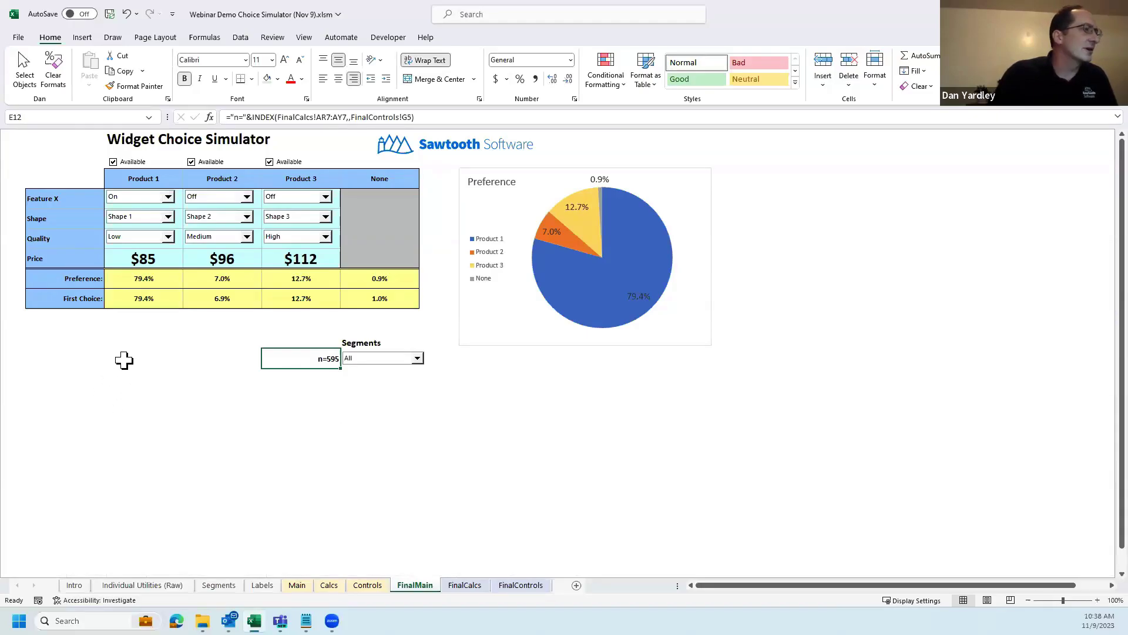
{"action": "left_click", "coordinate": [141, 411]}
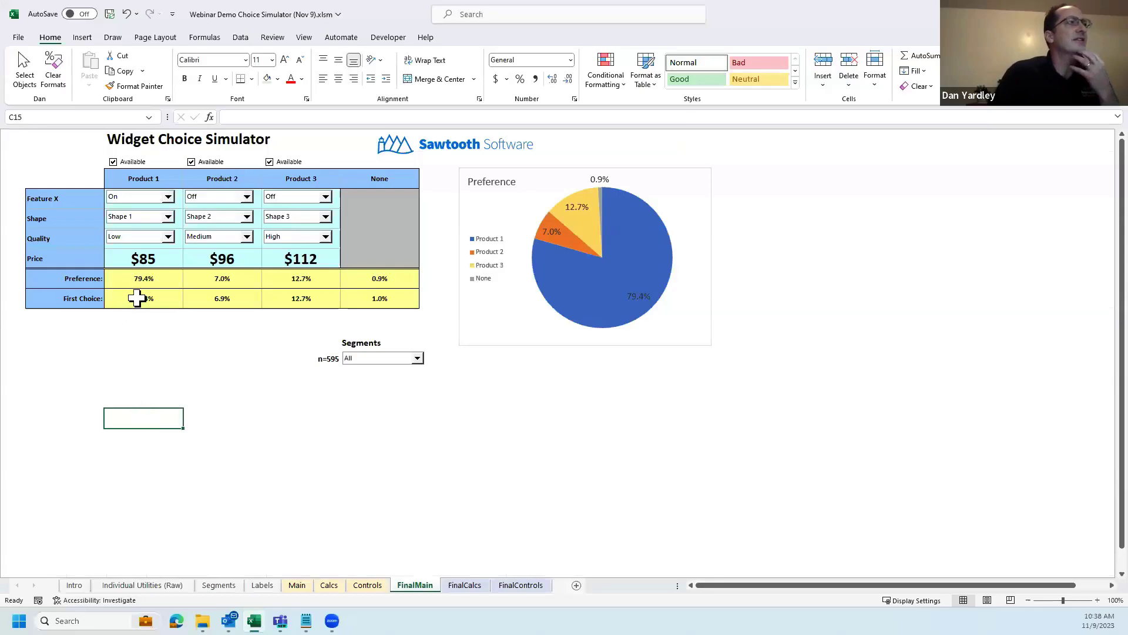
{"action": "left_click", "coordinate": [149, 259]}
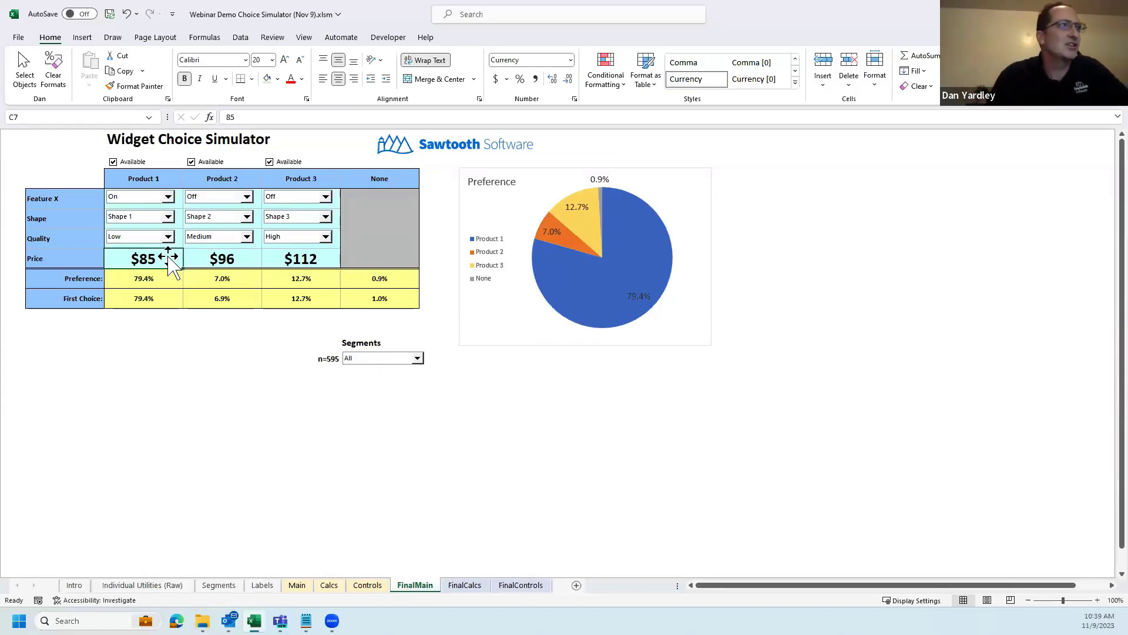
{"action": "left_click", "coordinate": [239, 39]}
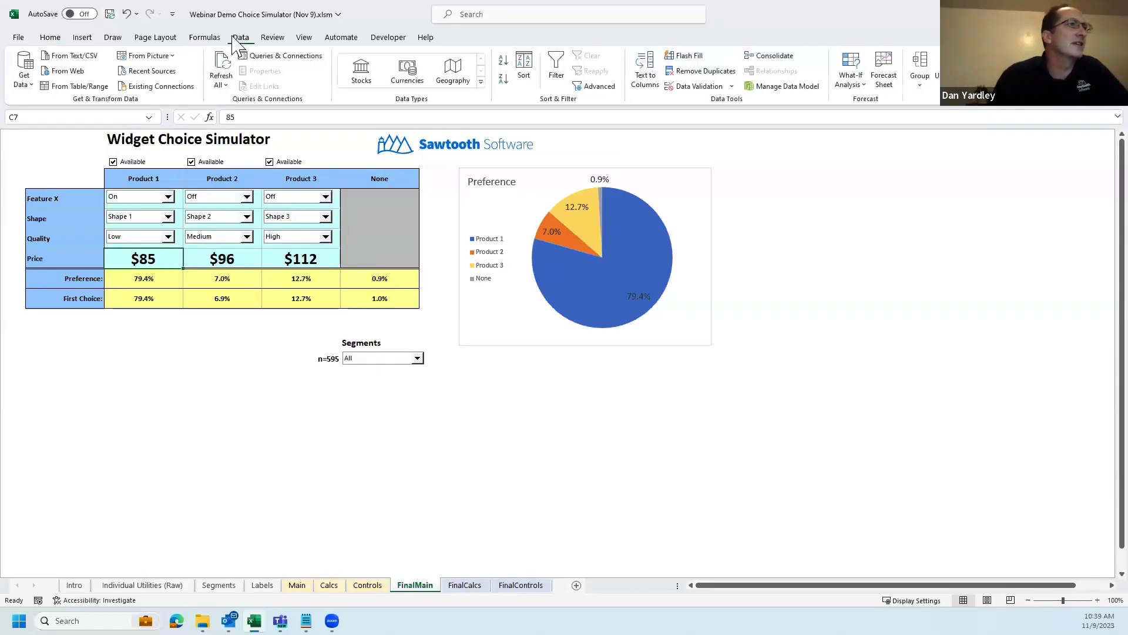
{"action": "left_click", "coordinate": [673, 86]}
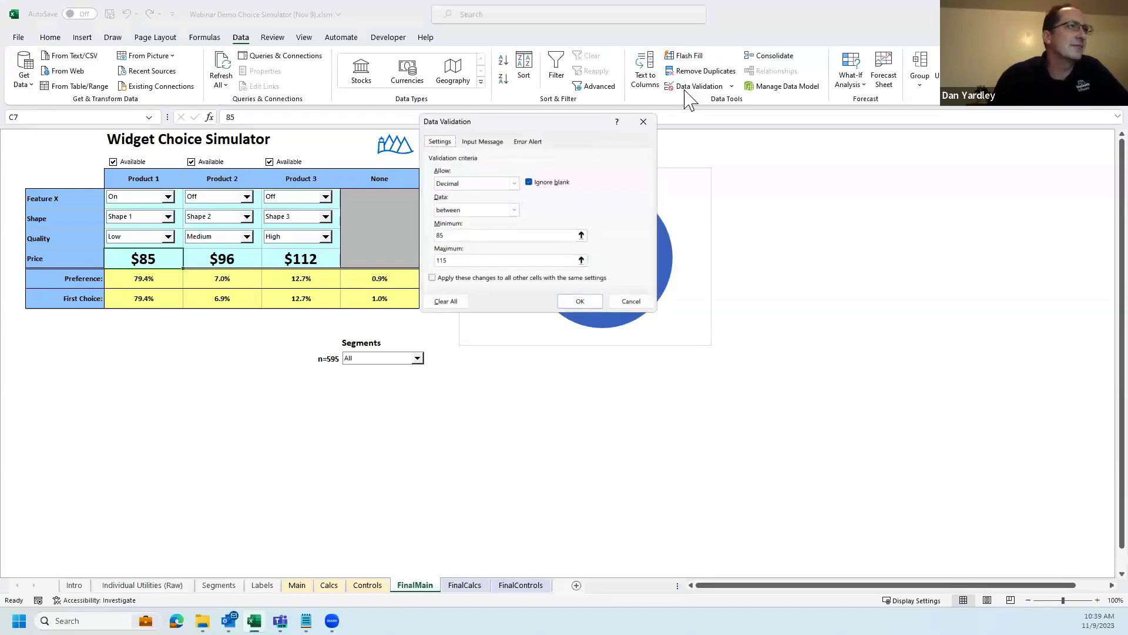
{"action": "left_click_drag", "start_coordinate": [566, 125], "coordinate": [630, 126]}
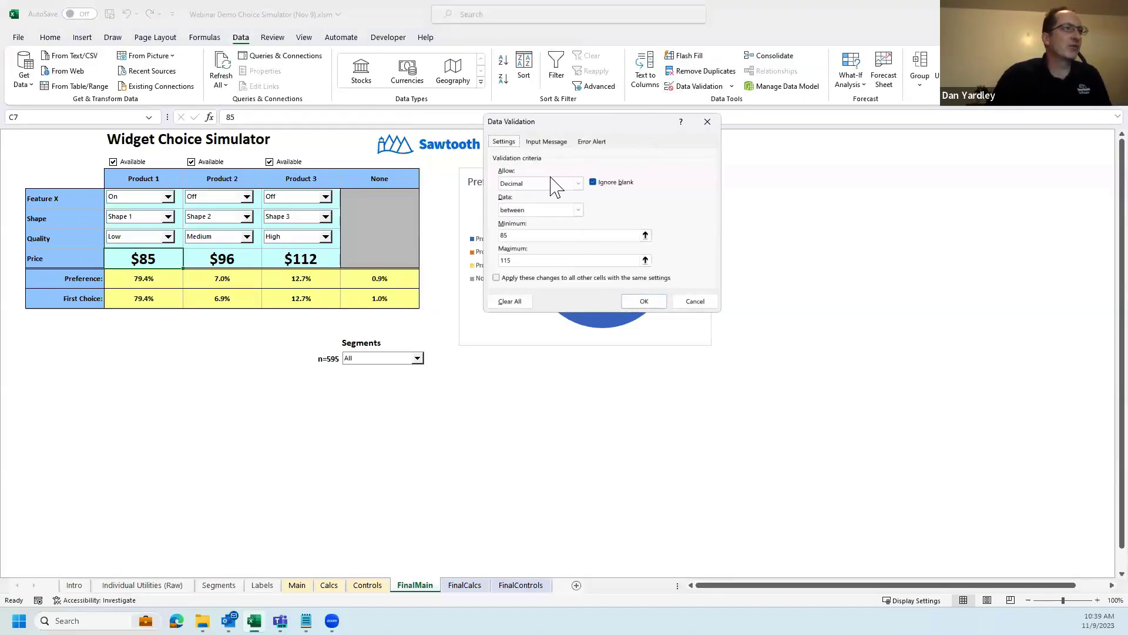
{"action": "left_click", "coordinate": [578, 184]}
{"action": "left_click", "coordinate": [577, 187]}
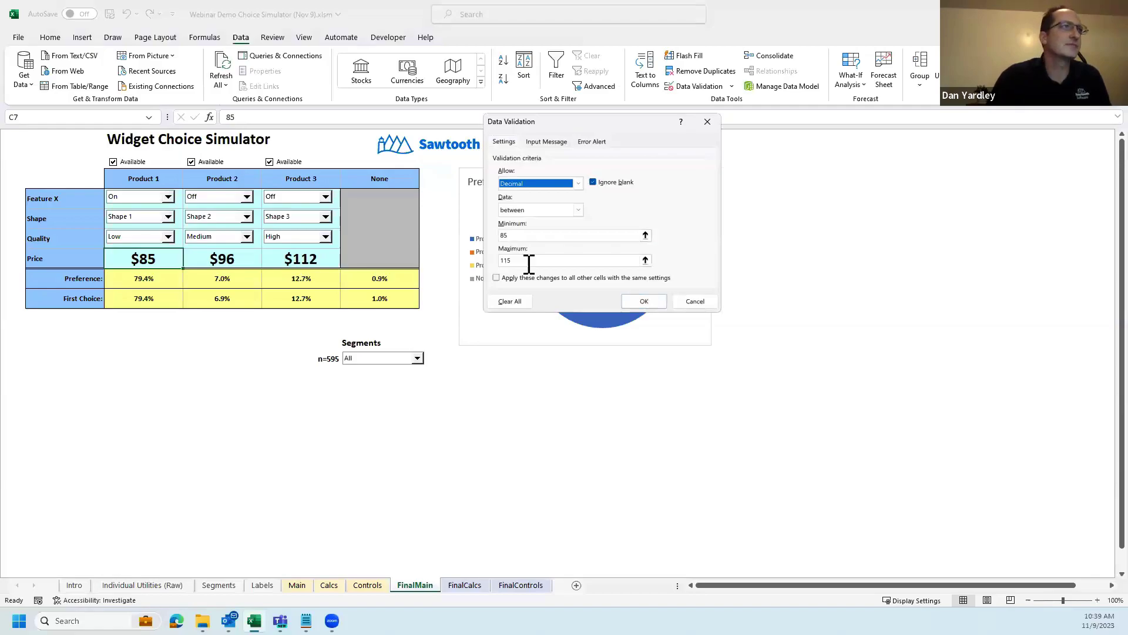
{"action": "left_click", "coordinate": [598, 143]}
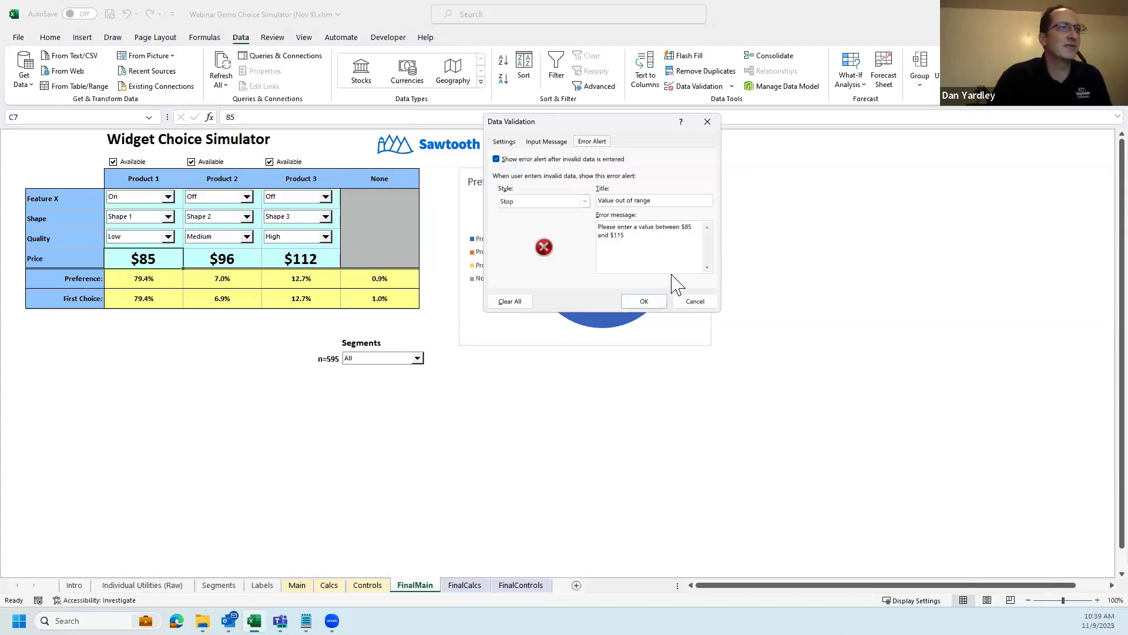
{"action": "left_click", "coordinate": [696, 302]}
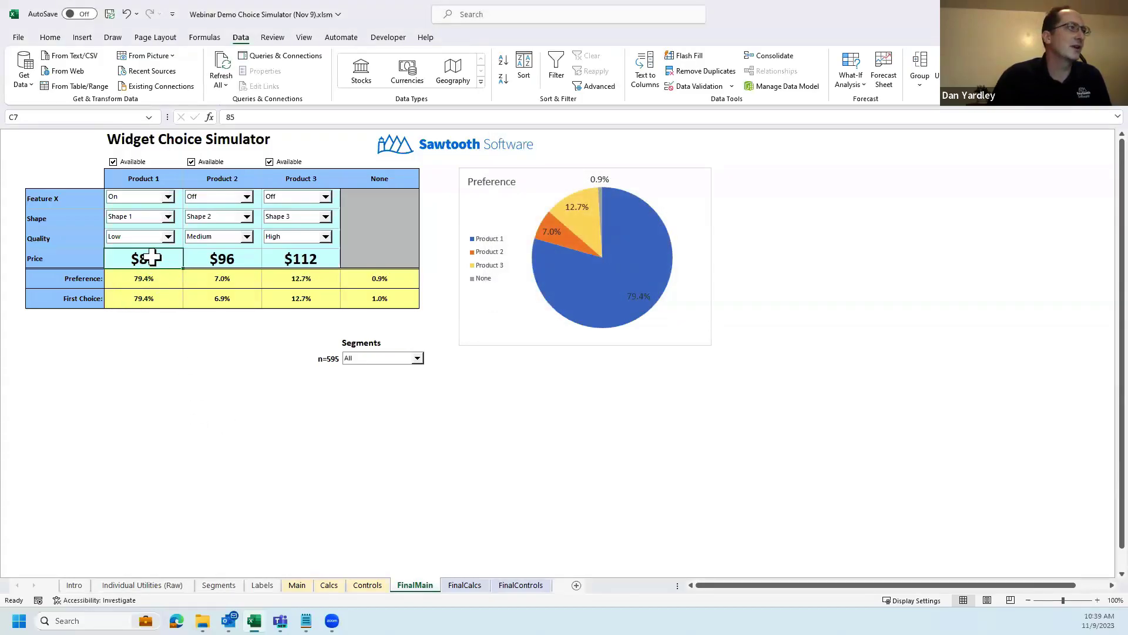
- Test the price validation by entering 0 as Product 1's price, and cancel the entry
{"action": "type", "text": "0"}
{"action": "key", "text": "Return"}
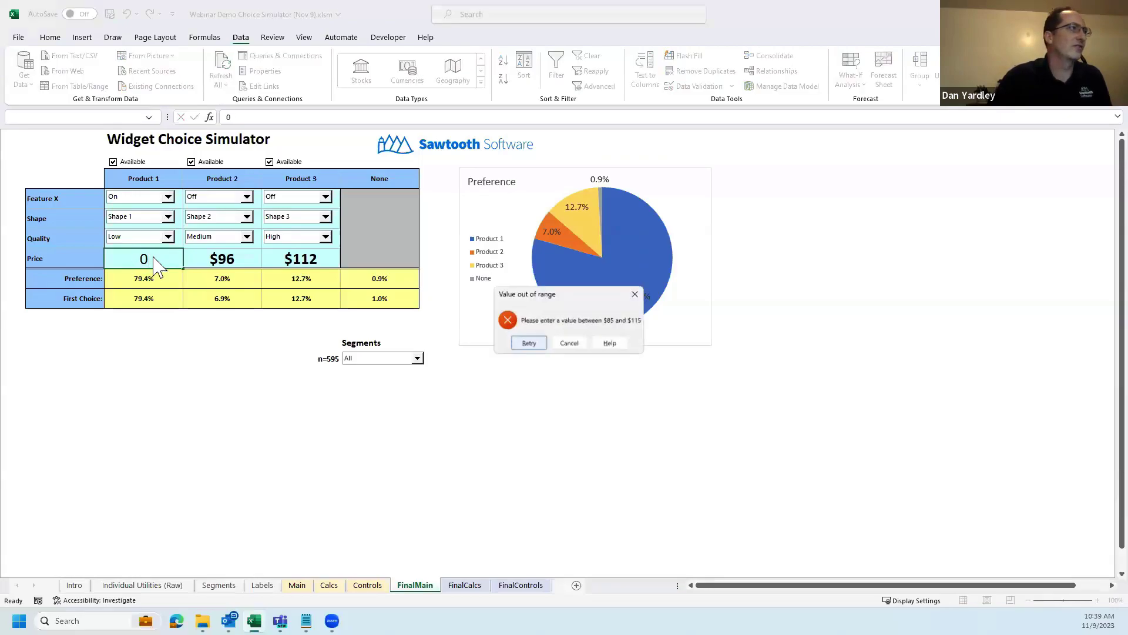
{"action": "left_click_drag", "start_coordinate": [588, 300], "coordinate": [378, 255]}
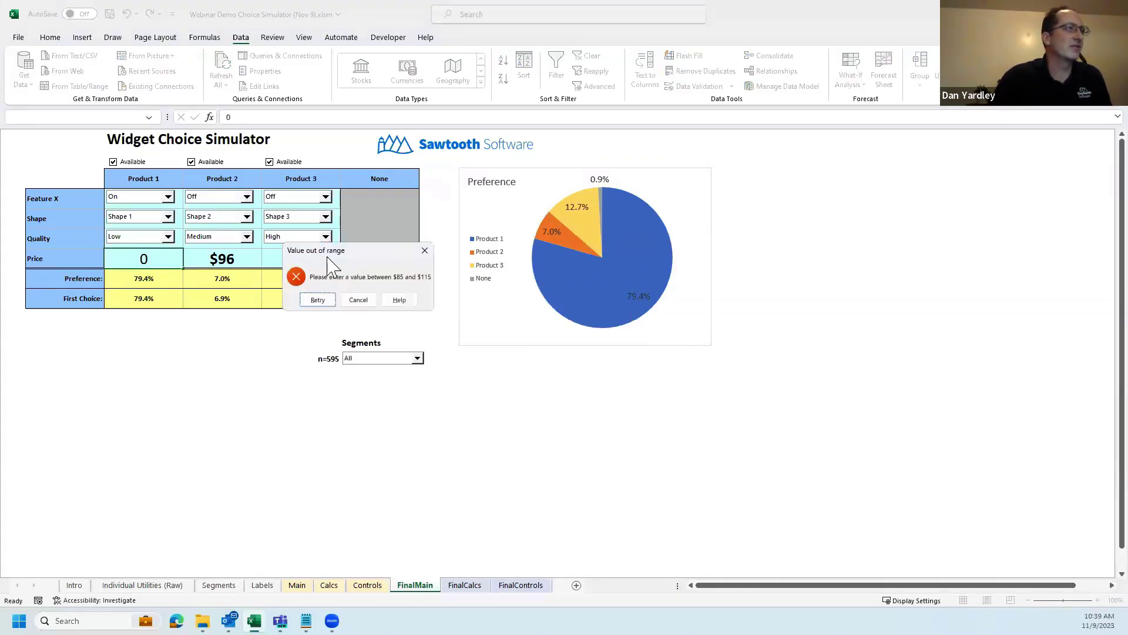
{"action": "left_click", "coordinate": [360, 301]}
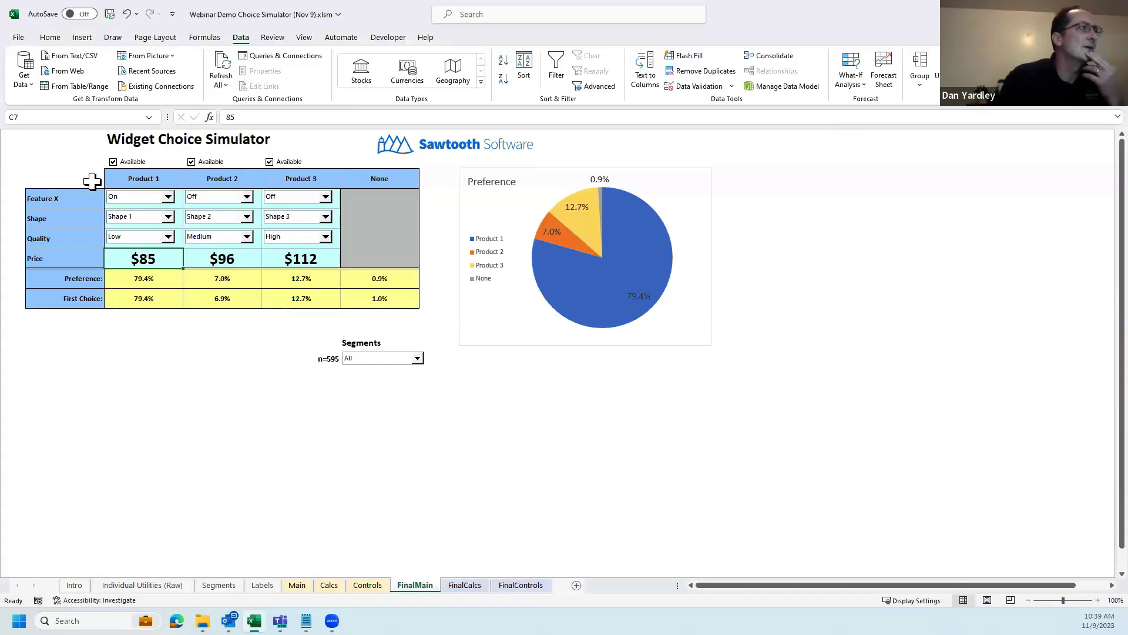
- Toggle the Available checkboxes of Product 1 and Product 2 off and back on to compare the preference shares
{"action": "left_click", "coordinate": [112, 163]}
{"action": "left_click", "coordinate": [112, 163]}
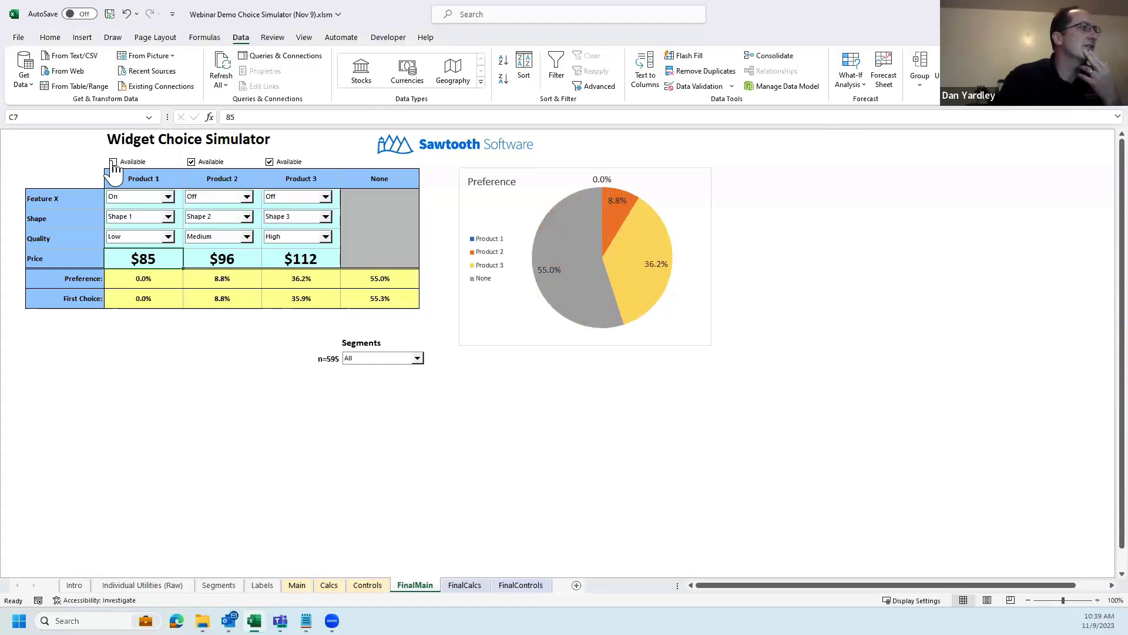
{"action": "left_click", "coordinate": [198, 167]}
{"action": "left_click", "coordinate": [199, 169]}
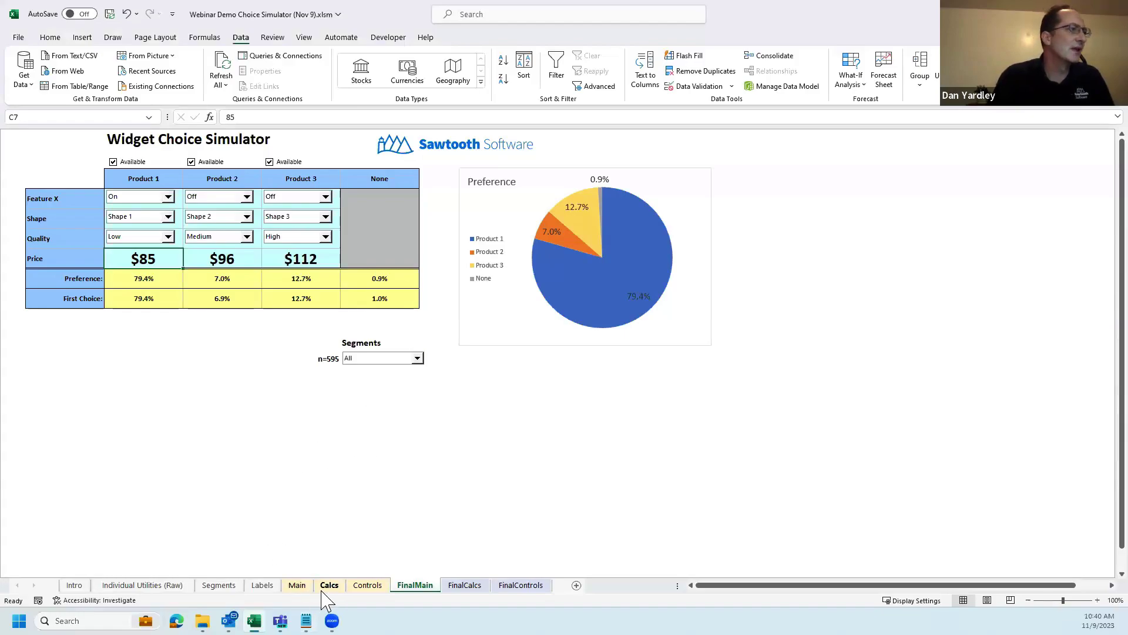
{"action": "left_click", "coordinate": [465, 586]}
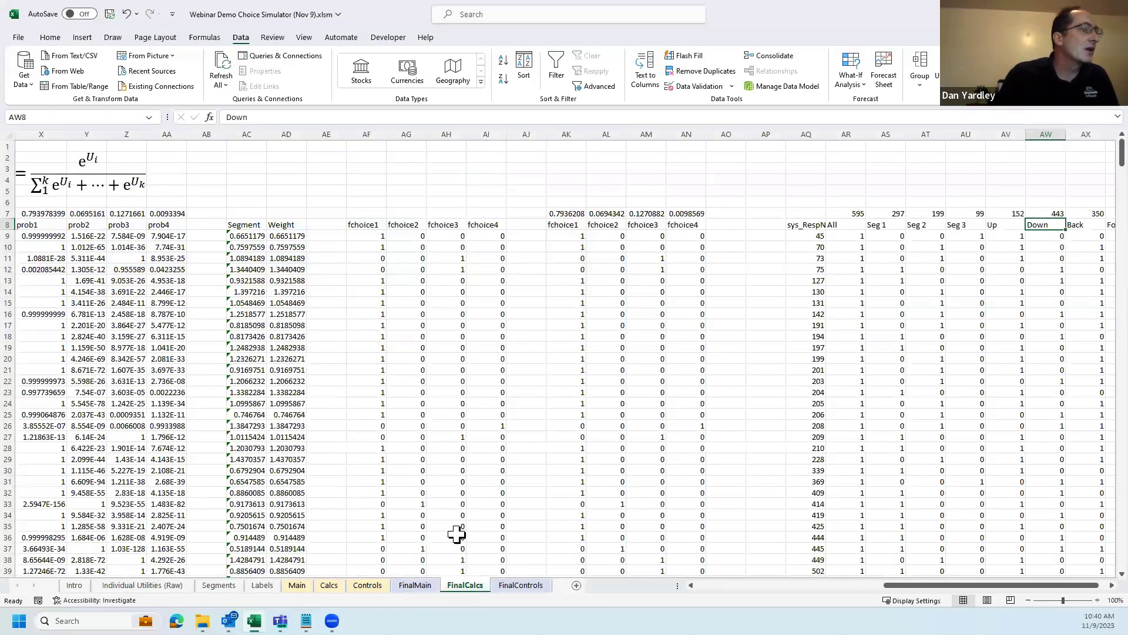
{"action": "left_click", "coordinate": [519, 586]}
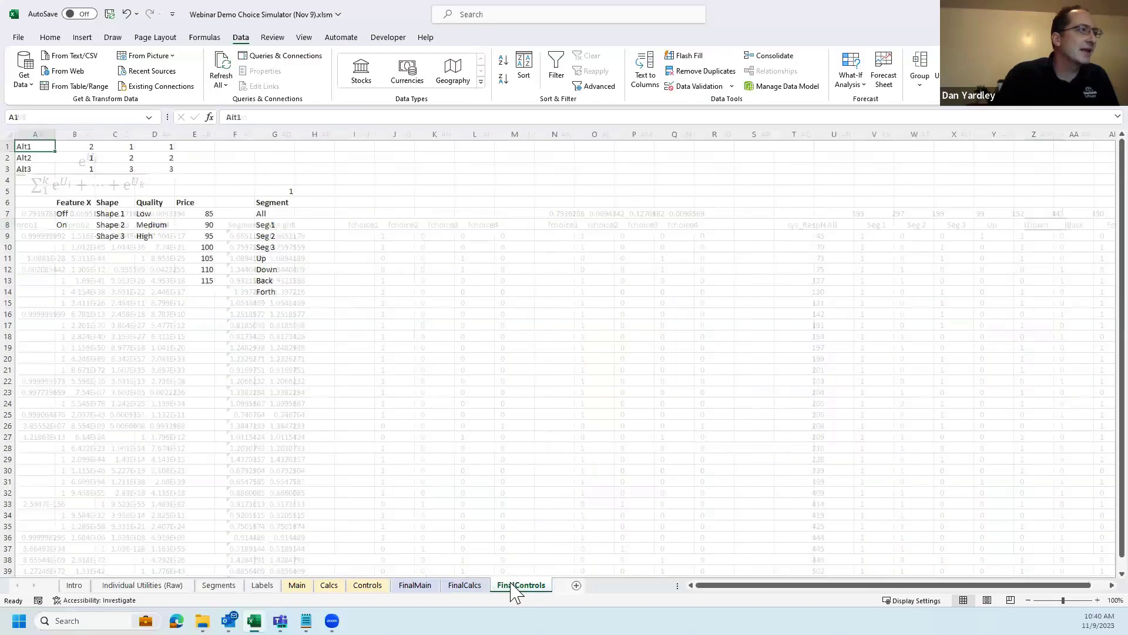
{"action": "left_click", "coordinate": [422, 586]}
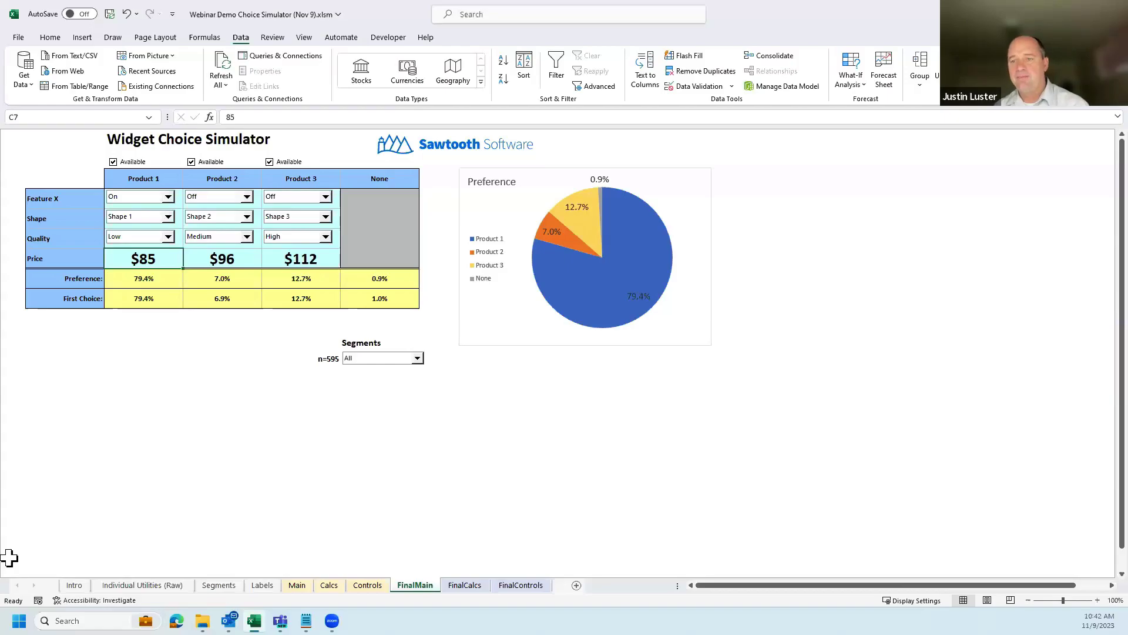
{"action": "left_click", "coordinate": [473, 586]}
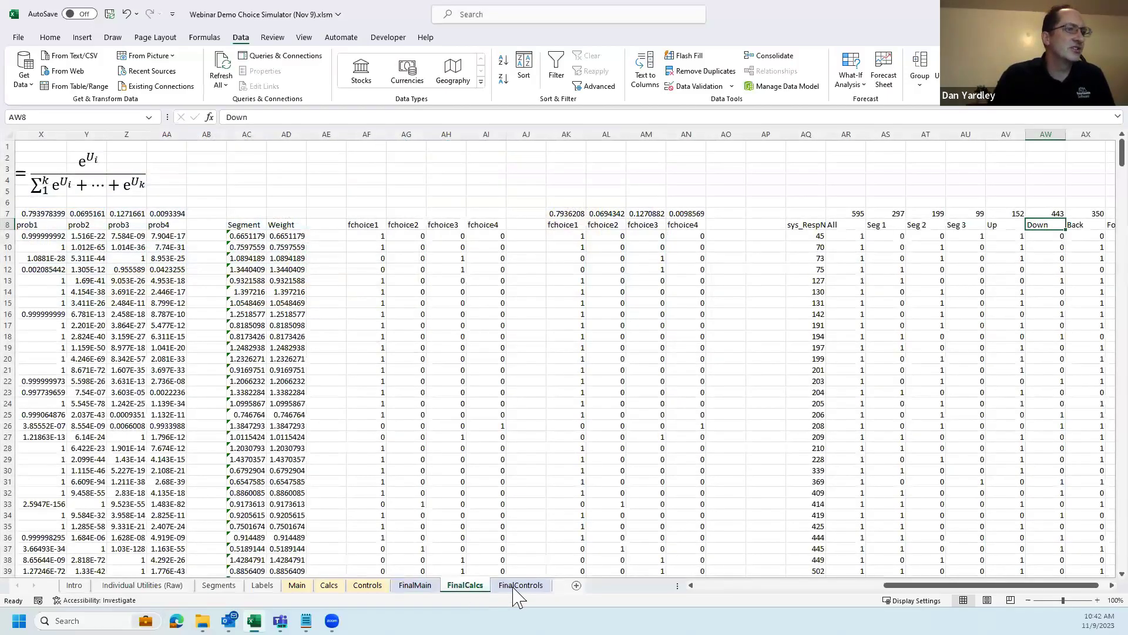
- On the FinalCalcs sheet, look up the formula in Product 2's third Shape column of the product coding block
{"action": "left_click_drag", "start_coordinate": [897, 589], "coordinate": [705, 588]}
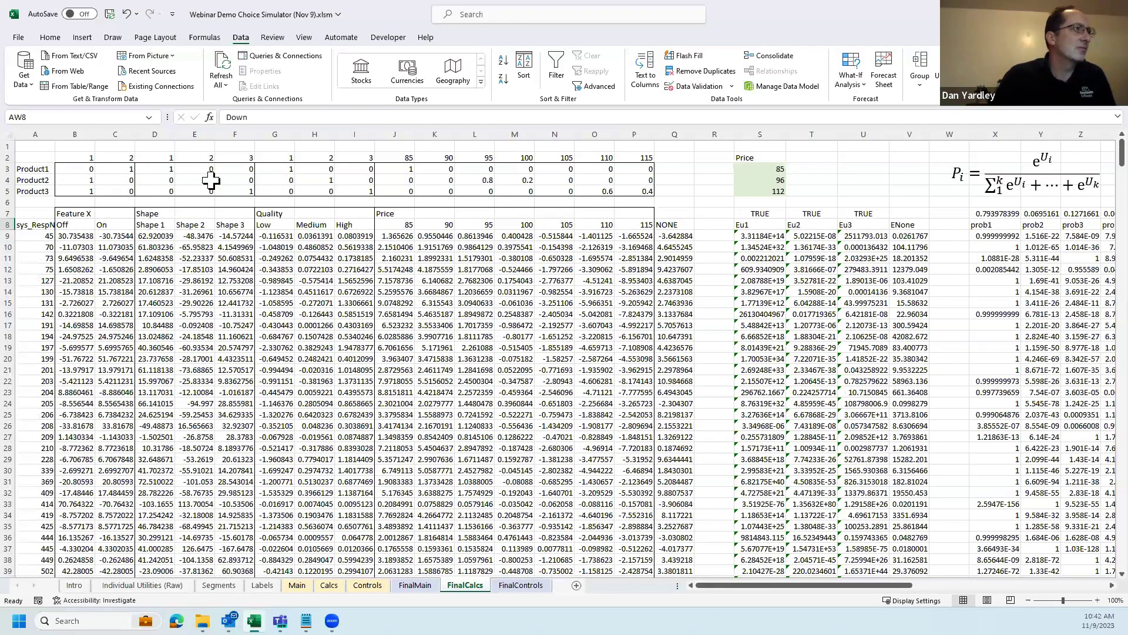
{"action": "left_click", "coordinate": [222, 176]}
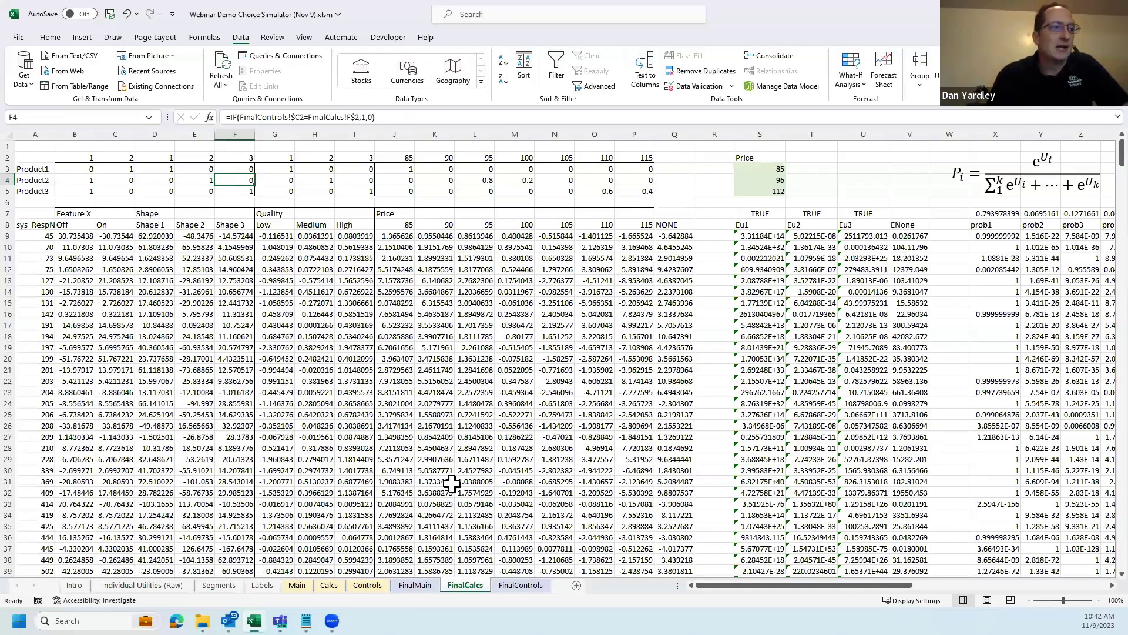
- On the FinalMain sheet, set Product 1's Shape to Shape 3 and its Quality to Medium
{"action": "left_click", "coordinate": [415, 585]}
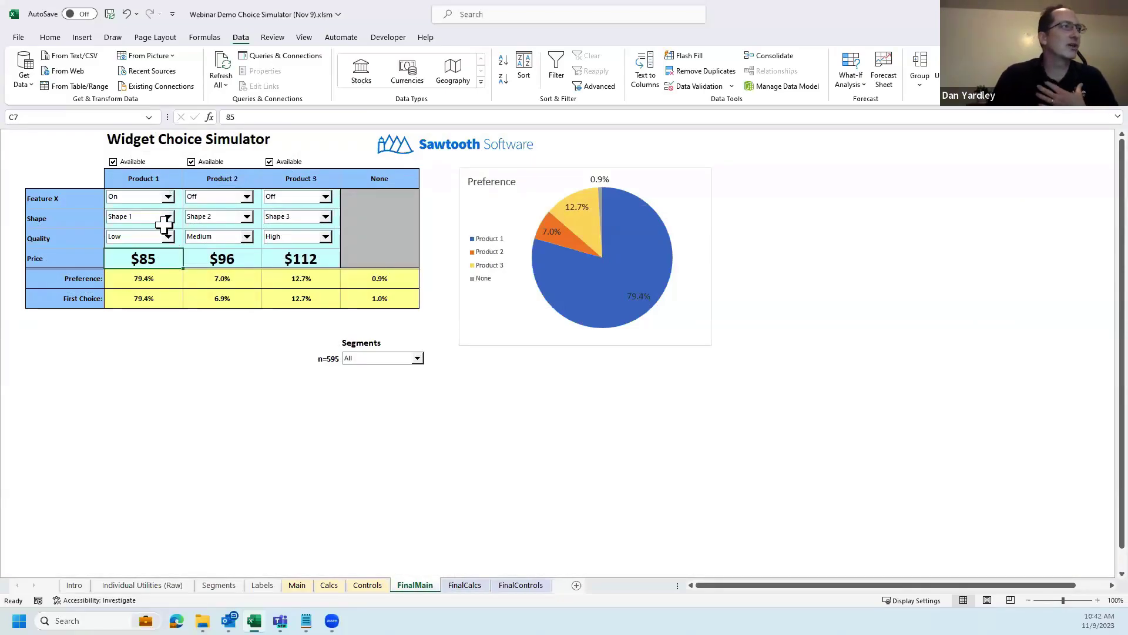
{"action": "right_click", "coordinate": [141, 219]}
{"action": "left_click", "coordinate": [96, 327]}
{"action": "left_click", "coordinate": [136, 257]}
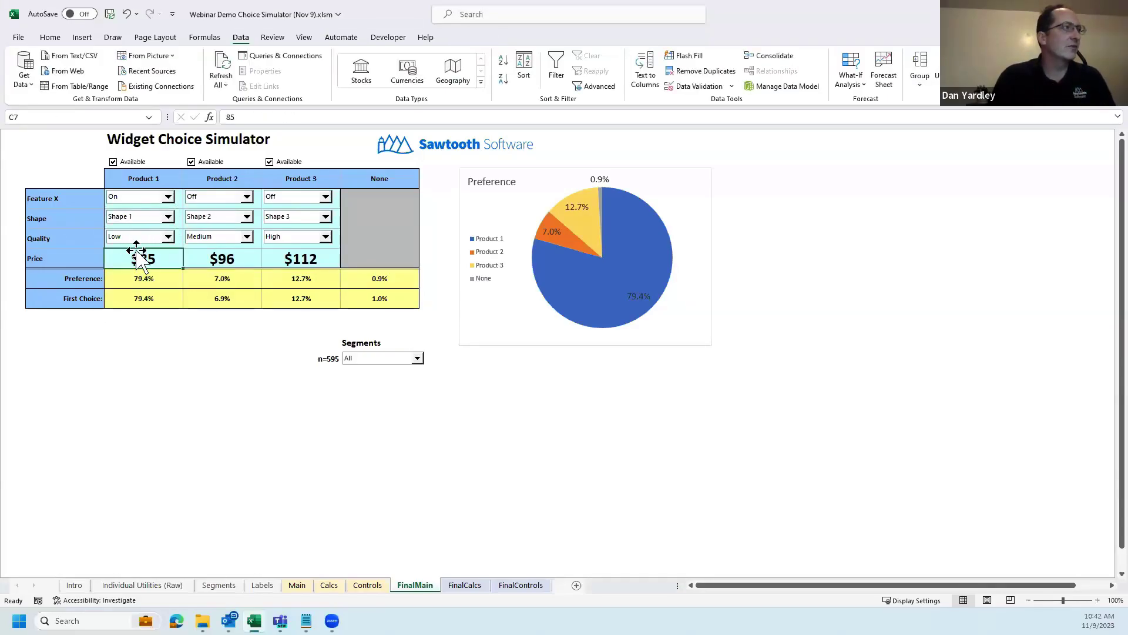
{"action": "left_click", "coordinate": [168, 217]}
{"action": "left_click", "coordinate": [128, 243]}
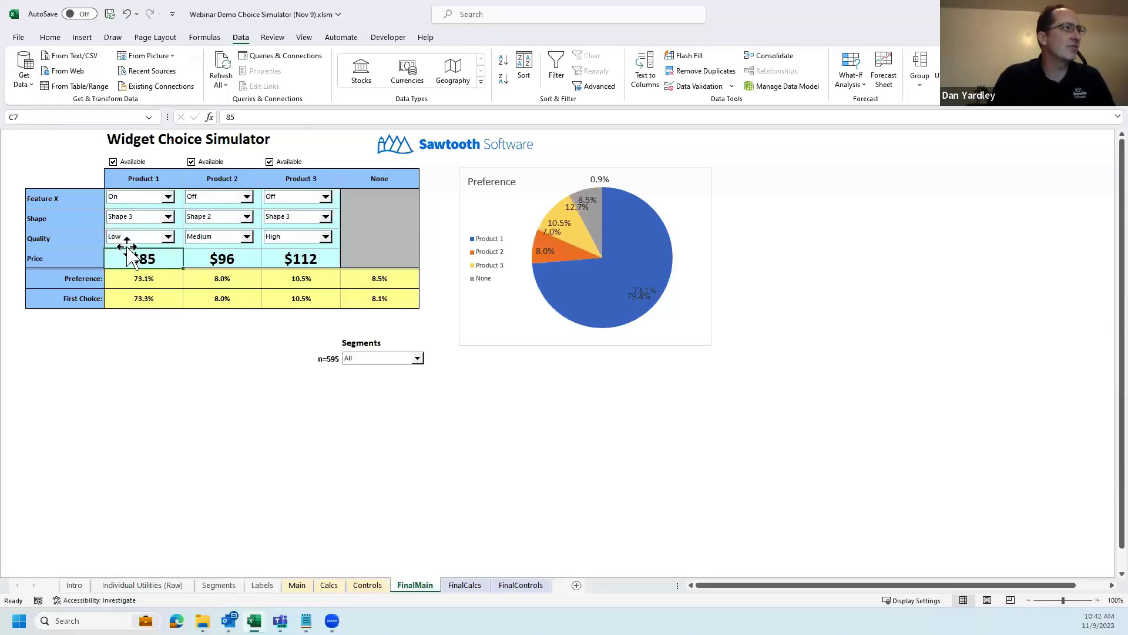
{"action": "left_click", "coordinate": [169, 237]}
{"action": "left_click", "coordinate": [133, 251]}
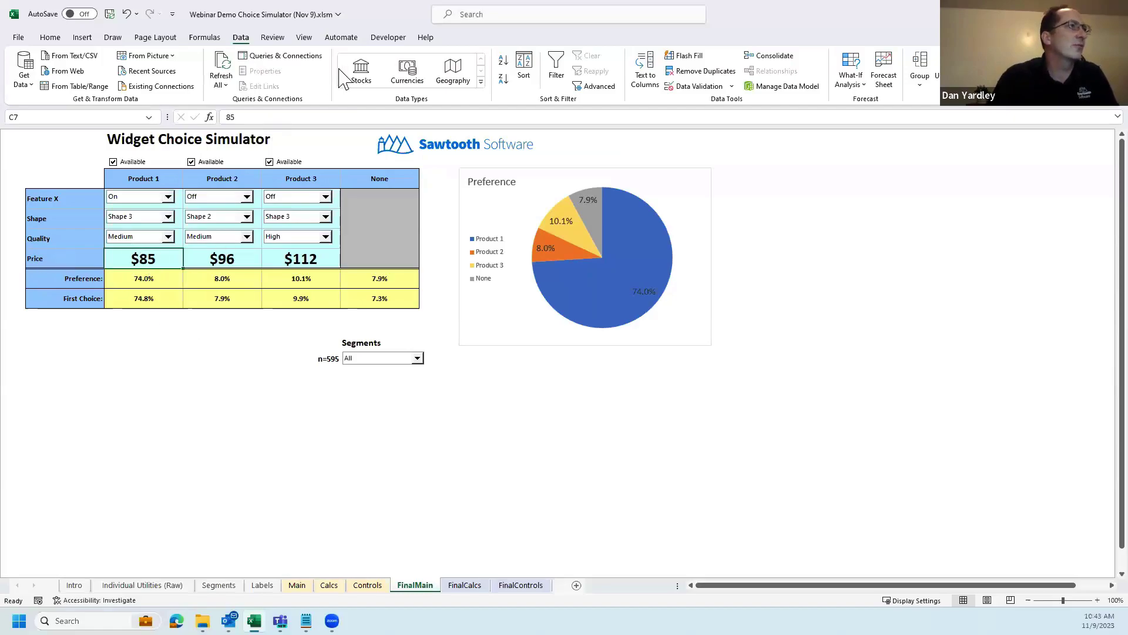
- View the workbook's project in the Visual Basic editor, and close the editor
{"action": "left_click", "coordinate": [386, 38]}
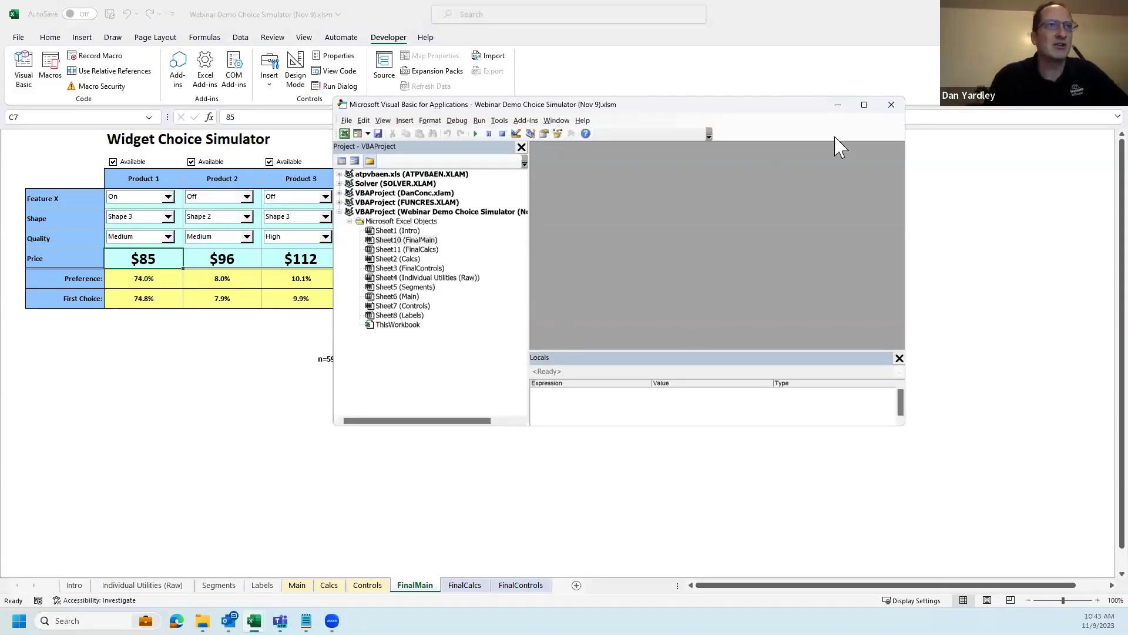
{"action": "left_click", "coordinate": [891, 105]}
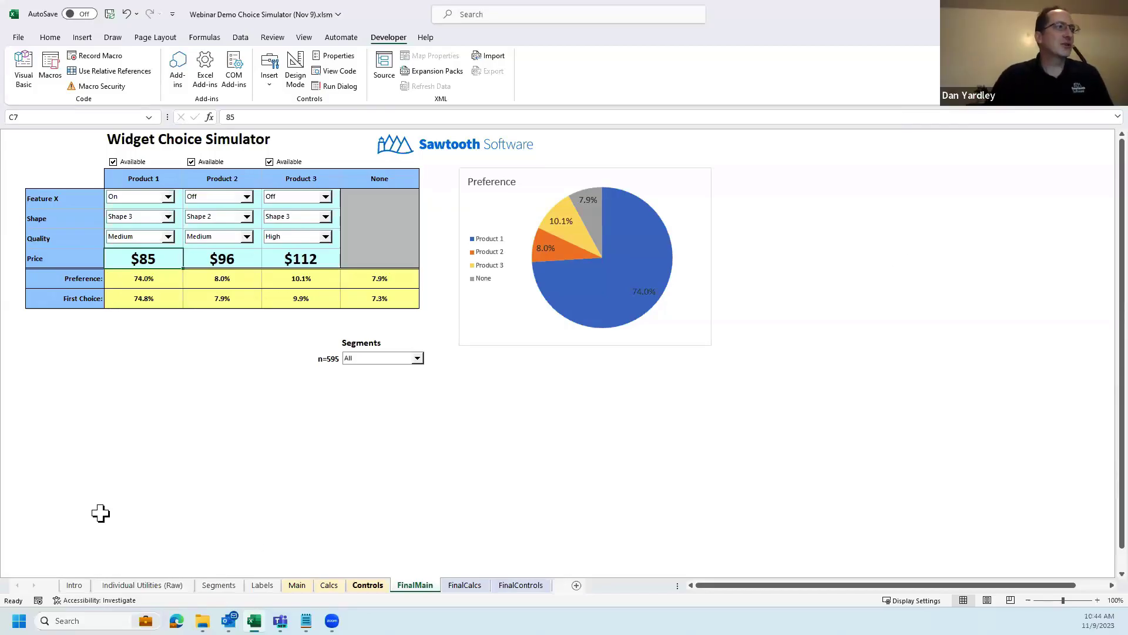
- Insert two blank rows at the top of the FinalCalcs sheet
{"action": "left_click", "coordinate": [364, 585]}
{"action": "left_click", "coordinate": [462, 588]}
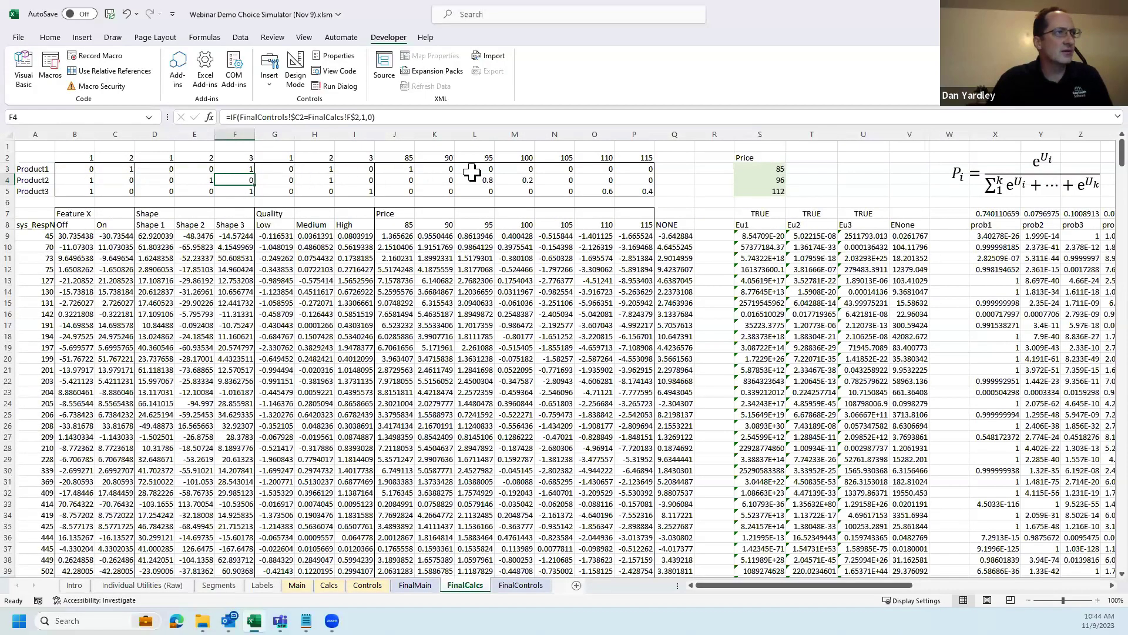
{"action": "left_click", "coordinate": [592, 147]}
{"action": "key", "text": "shift+space"}
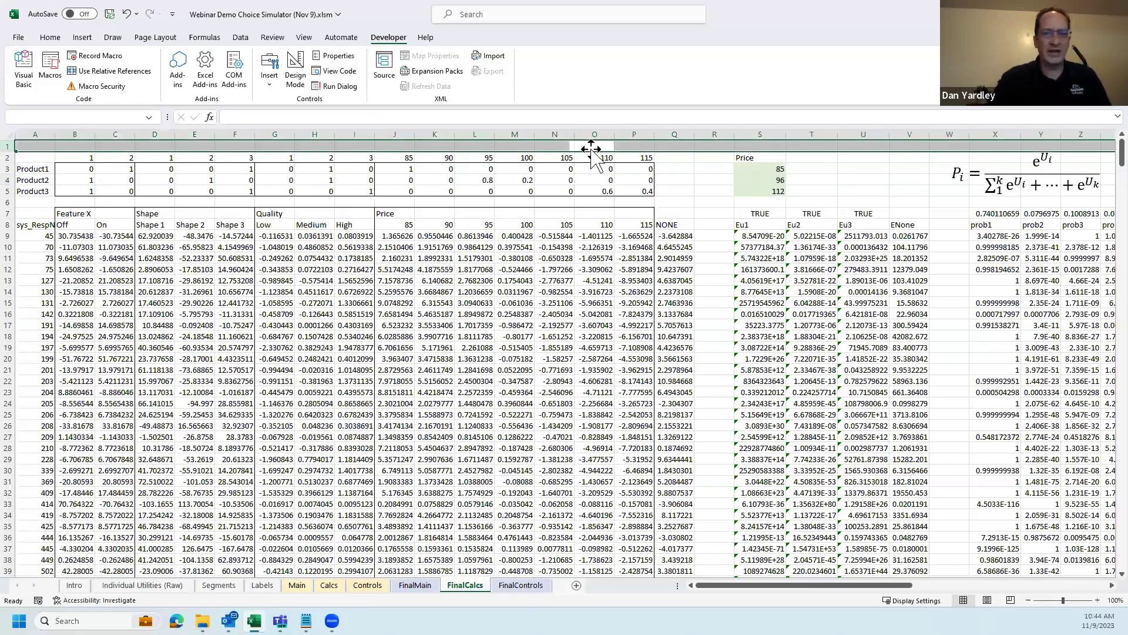
{"action": "key", "text": "ctrl+shift+plus"}
{"action": "key", "text": "ctrl+shift+plus"}
- Enter =RANDBETWEEN(5,10) in cell B3, above the first Feature X column
{"action": "key", "text": "Down"}
{"action": "key", "text": "Down"}
{"action": "key", "text": "Left"}
{"action": "key", "text": "Left"}
{"action": "key", "text": "Left"}
{"action": "key", "text": "Left"}
{"action": "key", "text": "Left"}
{"action": "key", "text": "Left"}
{"action": "key", "text": "Left"}
{"action": "key", "text": "Left"}
{"action": "key", "text": "Left"}
{"action": "key", "text": "Left"}
{"action": "key", "text": "Left"}
{"action": "key", "text": "Left"}
{"action": "key", "text": "Left"}
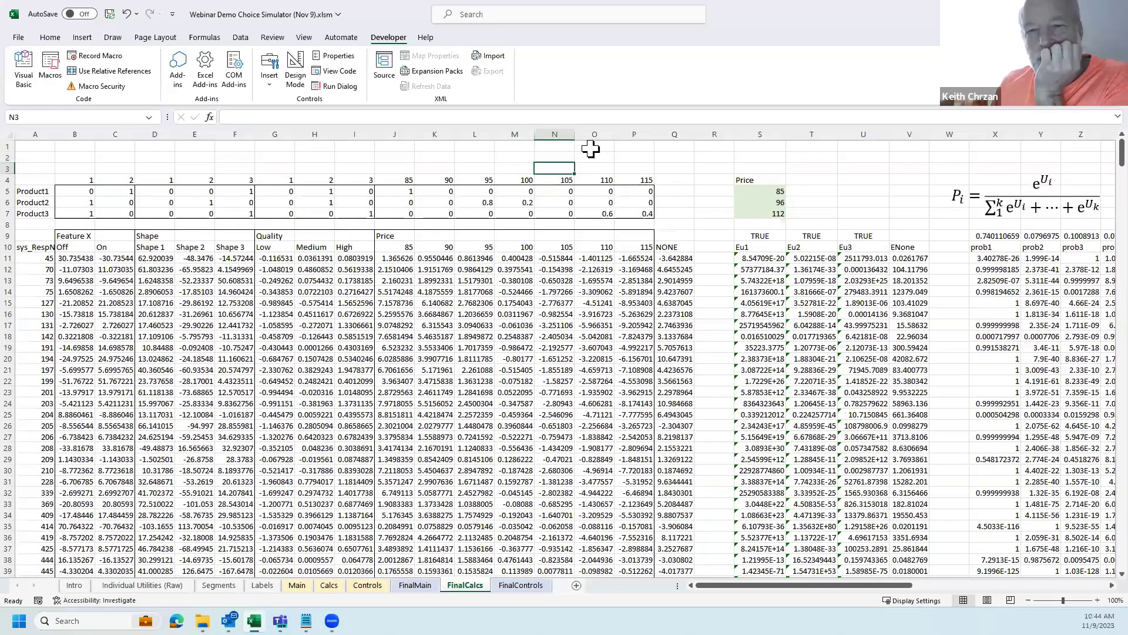
{"action": "key", "text": "Right"}
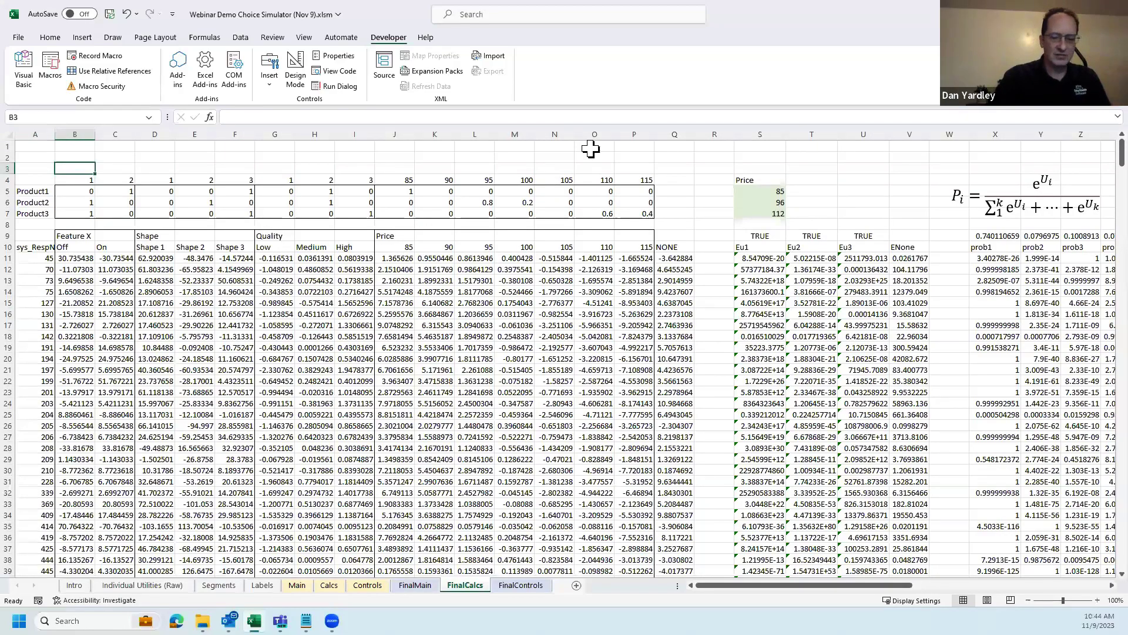
{"action": "type", "text": "=rand"}
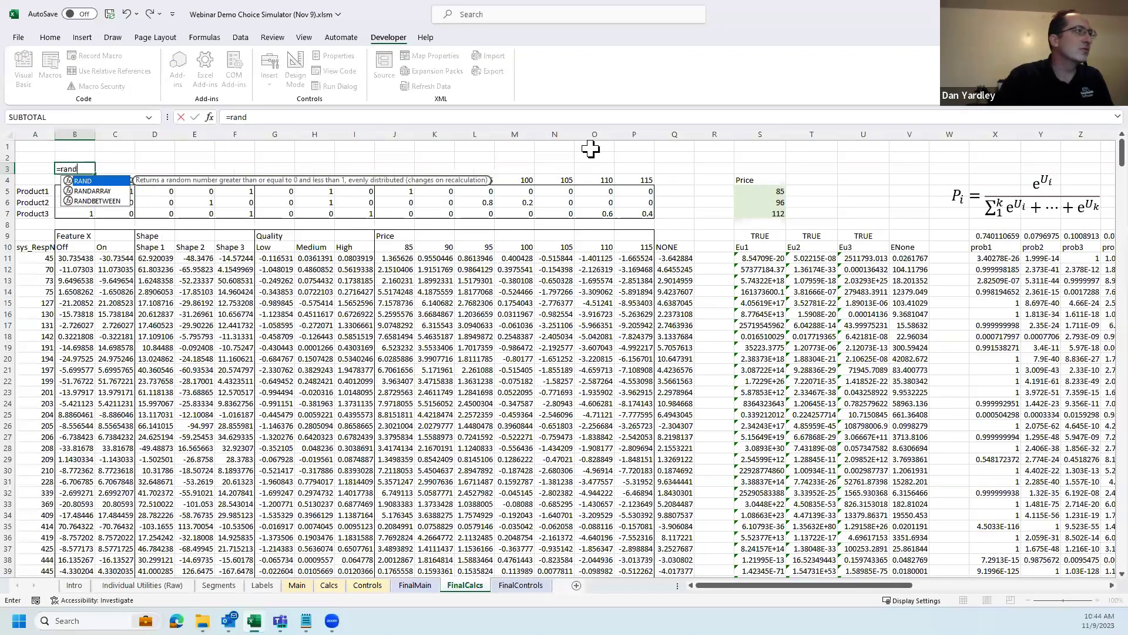
{"action": "key", "text": "Down"}
{"action": "key", "text": "Down"}
{"action": "key", "text": "Tab"}
{"action": "type", "text": "1,10"}
{"action": "key", "text": "Return"}
- Copy the random-number formula from B3 across row 3 through P3
{"action": "key", "text": "Up"}
{"action": "key", "text": "ctrl+c"}
{"action": "key", "text": "Down"}
{"action": "key", "text": "ctrl+Right"}
{"action": "key", "text": "Up"}
{"action": "key", "text": "ctrl+shift+Left"}
{"action": "key", "text": "Return"}
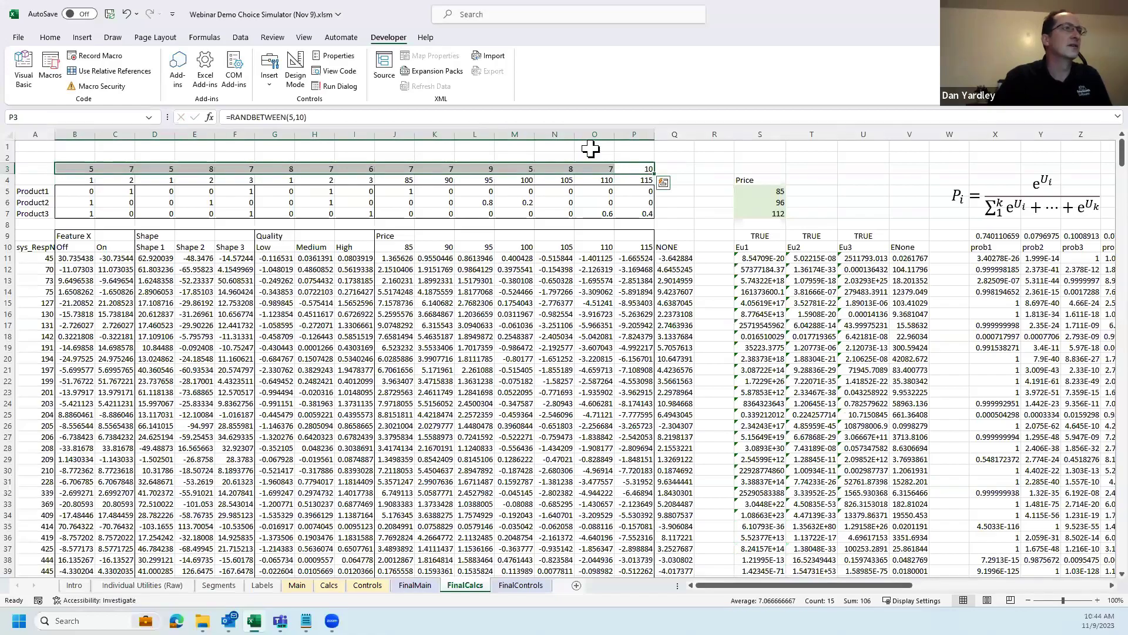
- Replace the random-number formulas in B3:P3 with their fixed values
{"action": "key", "text": "ctrl+Left"}
{"action": "key", "text": "ctrl+shift+Right"}
{"action": "key", "text": "ctrl+c"}
{"action": "key", "text": "alt+e"}
{"action": "key", "text": "s"}
{"action": "key", "text": "v"}
{"action": "key", "text": "Return"}
- In cell S3, enter =SUMPRODUCT($B$3:$P$3,B7:P7) to total the costs for Product 3
{"action": "key", "text": "Right"}
{"action": "key", "text": "Right"}
{"action": "key", "text": "ctrl+Right"}
{"action": "key", "text": "Right"}
{"action": "key", "text": "Right"}
{"action": "key", "text": "Right"}
{"action": "type", "text": "=sum"}
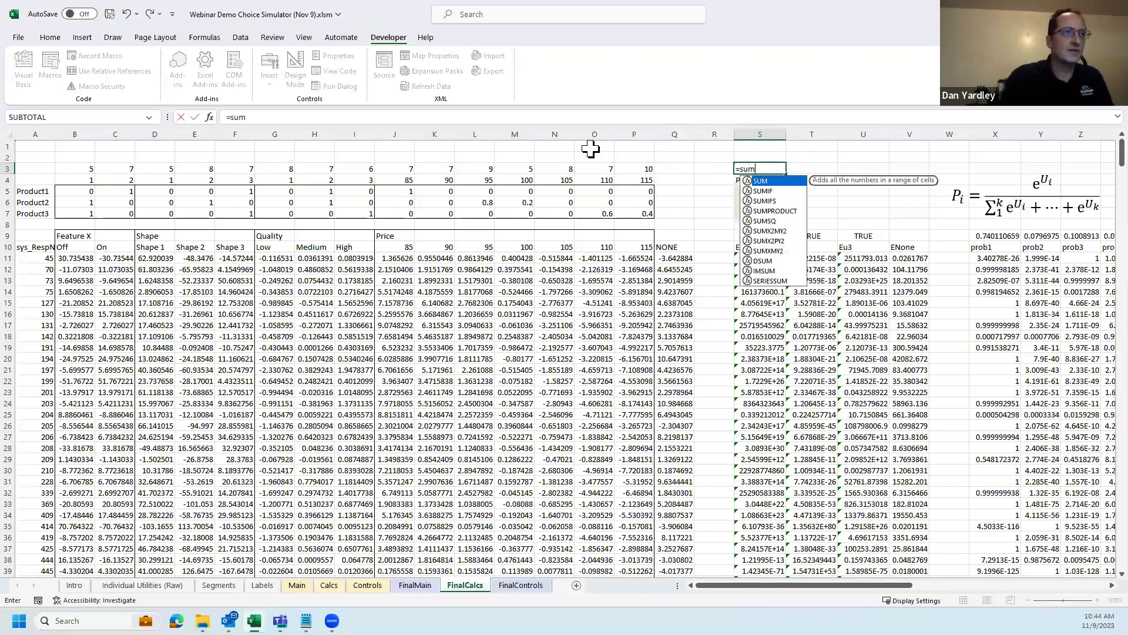
{"action": "key", "text": "Down"}
{"action": "key", "text": "Down"}
{"action": "key", "text": "Down"}
{"action": "key", "text": "Tab"}
{"action": "key", "text": "Left"}
{"action": "key", "text": "Left"}
{"action": "key", "text": "Left"}
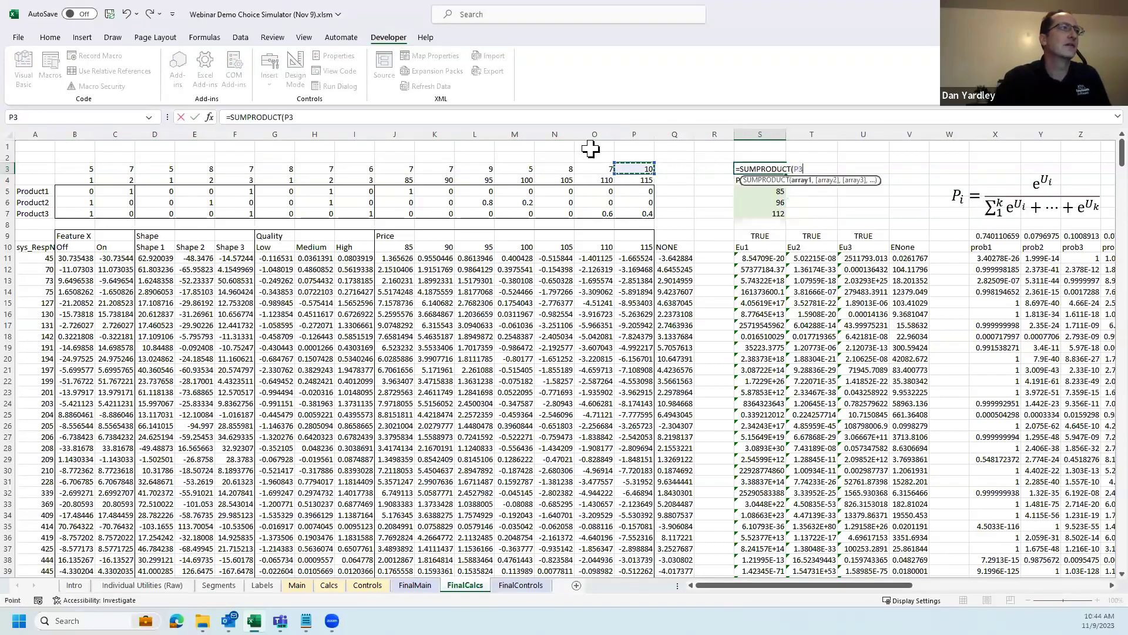
{"action": "key", "text": "ctrl+shift+Left"}
{"action": "key", "text": "Left"}
{"action": "key", "text": "Down"}
{"action": "key", "text": "Down"}
{"action": "key", "text": "Right"}
{"action": "key", "text": "Up"}
{"action": "key", "text": "Up"}
{"action": "key", "text": "ctrl+shift+Left"}
{"action": "key", "text": "F4"}
{"action": "type", "text": ","}
{"action": "key", "text": "Down"}
{"action": "key", "text": "Down"}
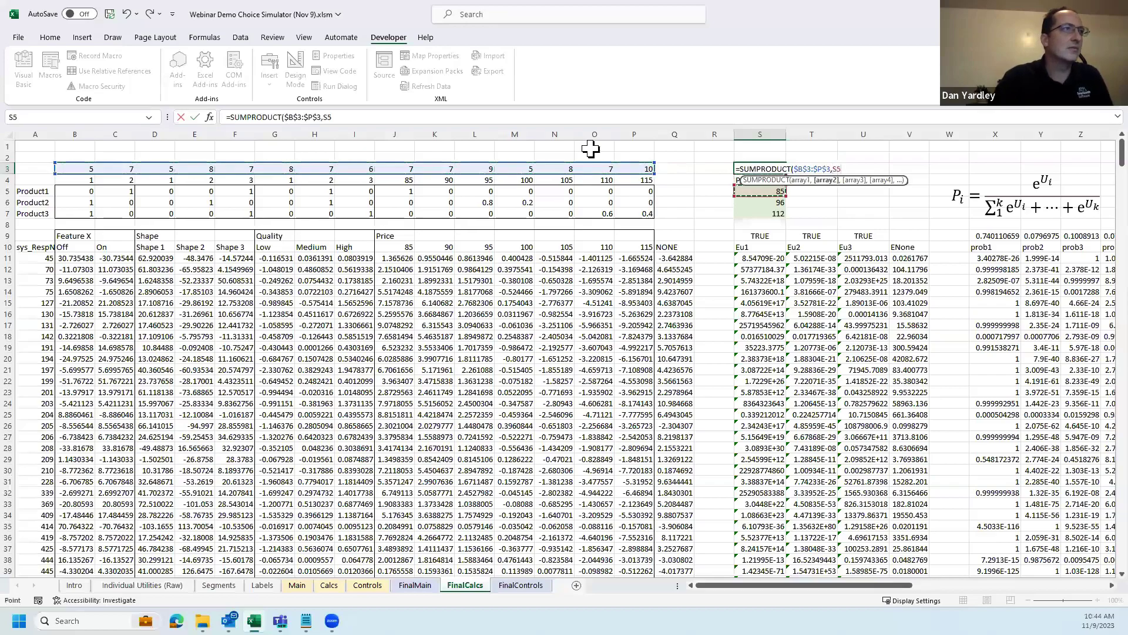
{"action": "key", "text": "ctrl+Left"}
{"action": "key", "text": "Down"}
{"action": "key", "text": "Down"}
{"action": "key", "text": "ctrl+shift+Left"}
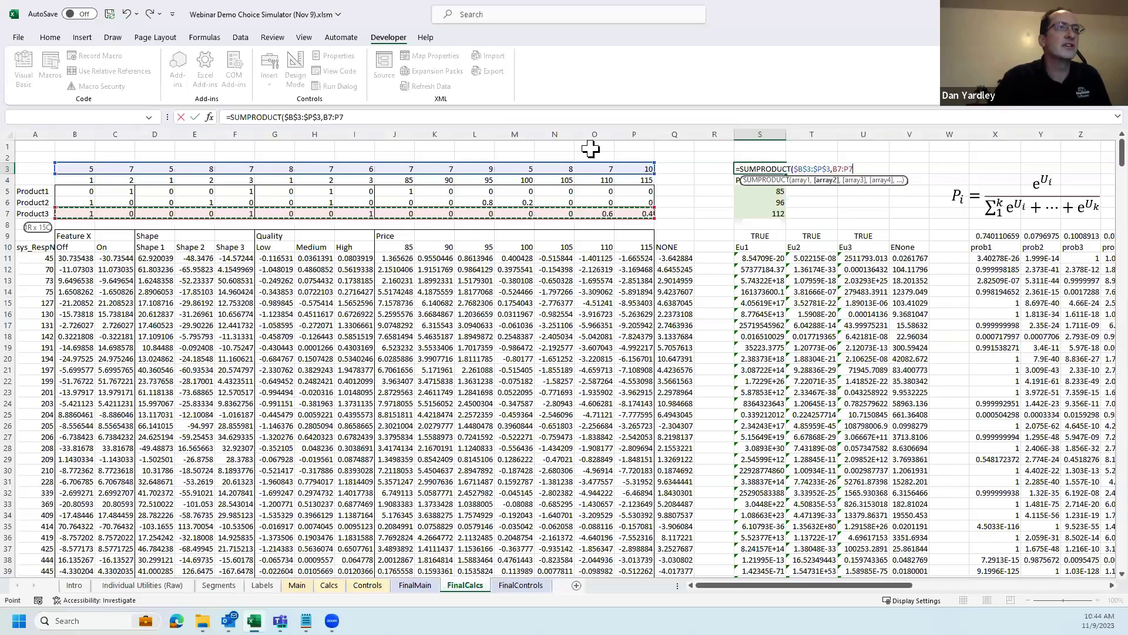
{"action": "key", "text": "ctrl+Return"}
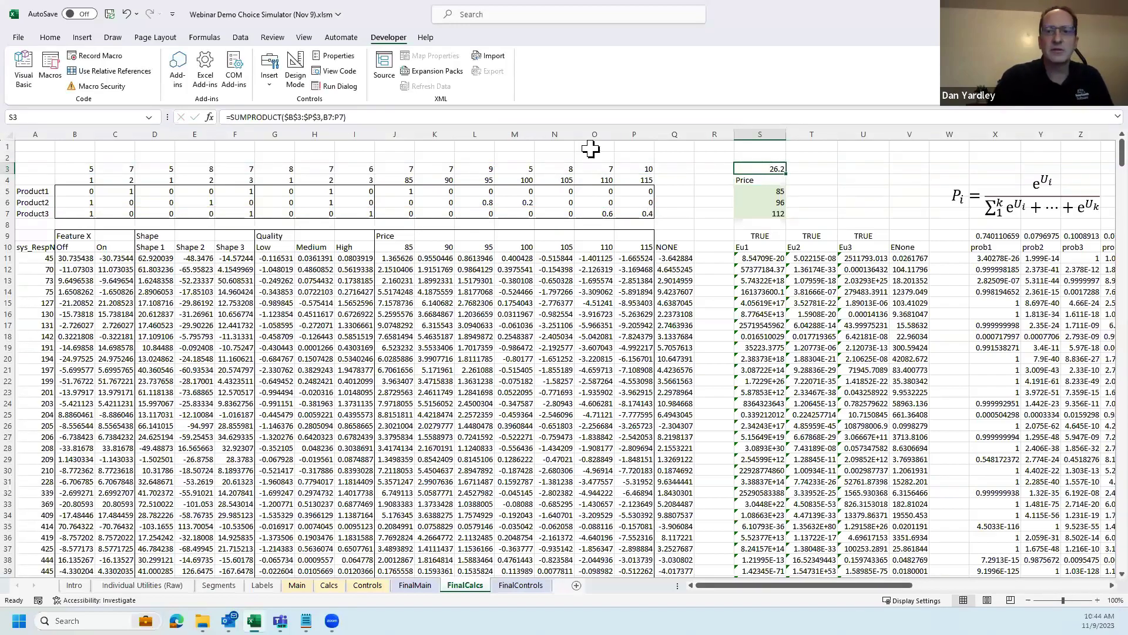
- Shorten the ranges in S3's formula to leave out the price columns: =SUMPRODUCT($B$3:$I$3,B7:I7)
{"action": "key", "text": "F2"}
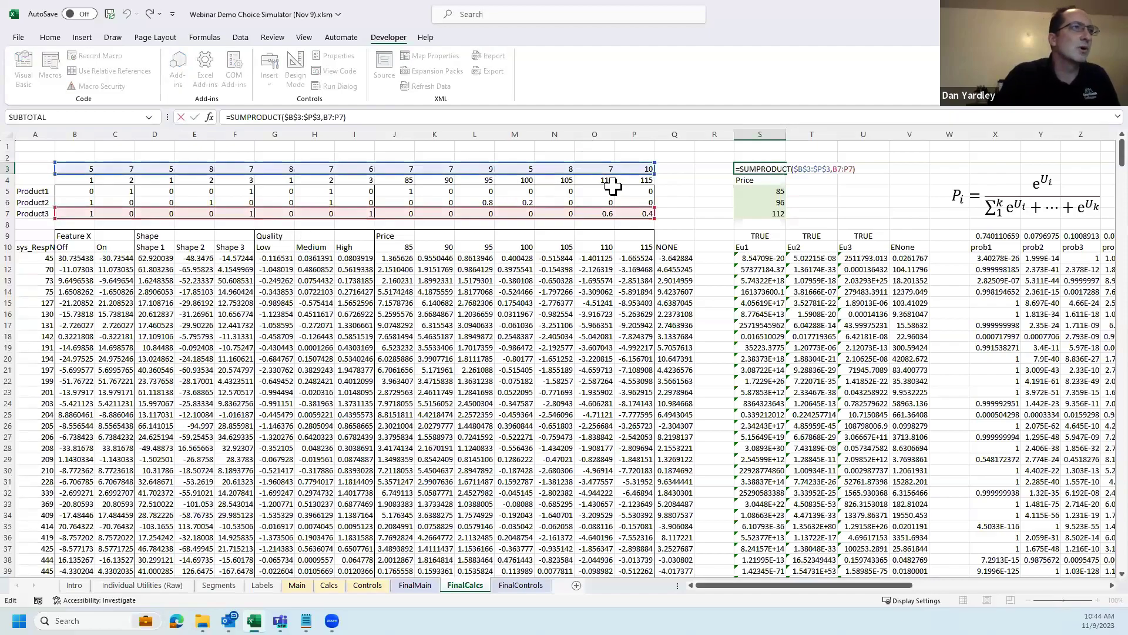
{"action": "left_click_drag", "start_coordinate": [655, 220], "coordinate": [369, 213]}
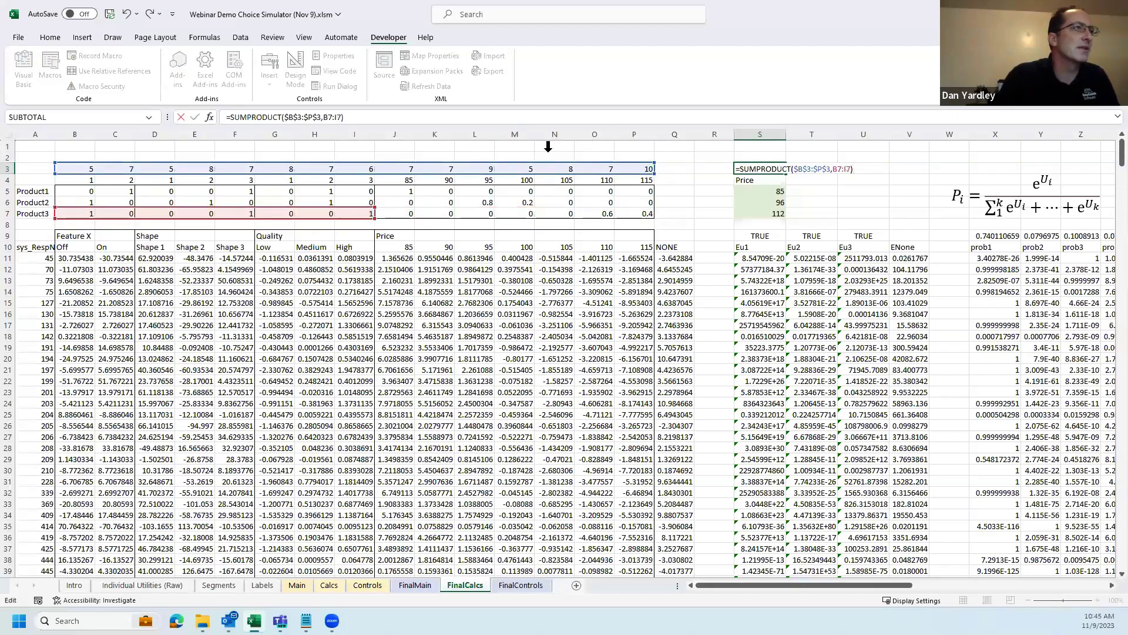
{"action": "left_click_drag", "start_coordinate": [659, 166], "coordinate": [377, 159]}
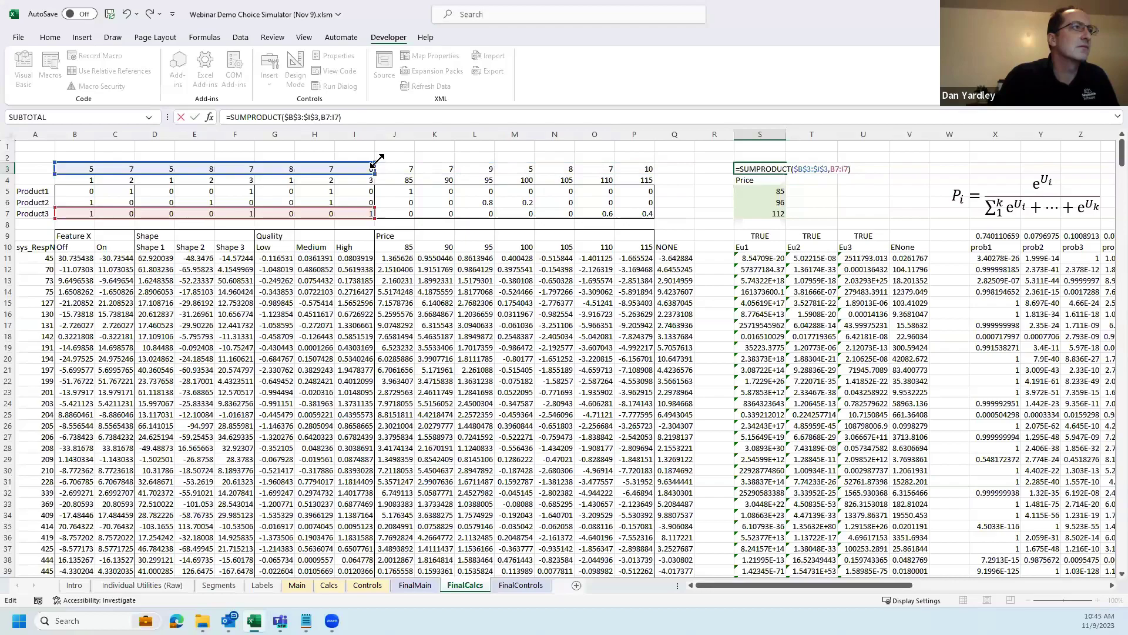
{"action": "key", "text": "ctrl+Return"}
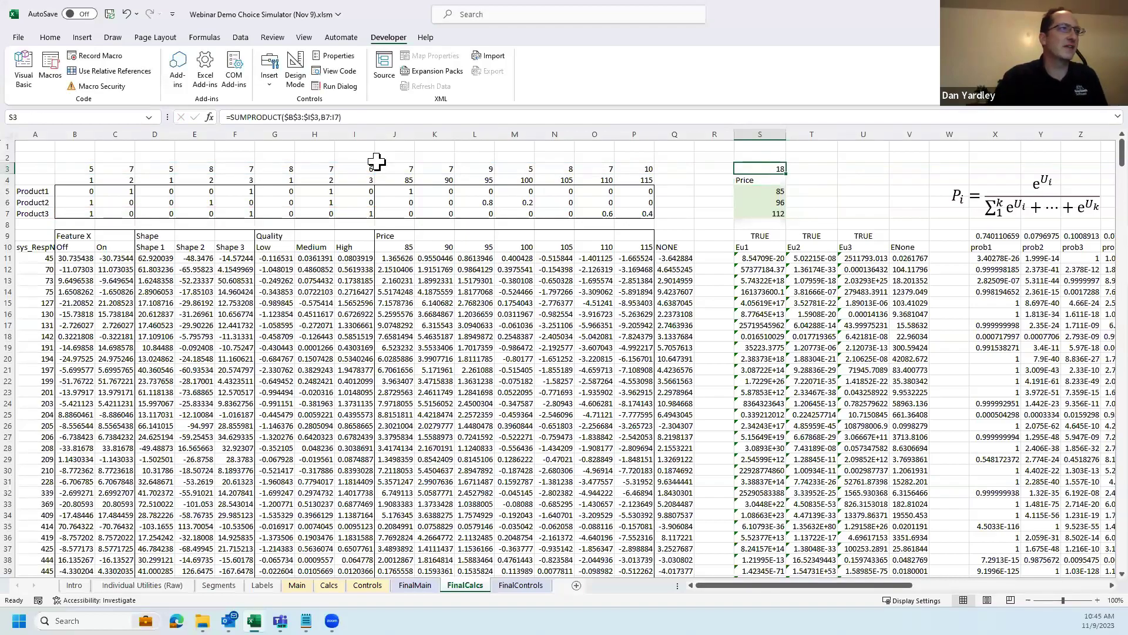
- Clear the values above the price columns in J3:P3
{"action": "key", "text": "Left"}
{"action": "key", "text": "Left"}
{"action": "key", "text": "Left"}
{"action": "key", "text": "shift+Left"}
{"action": "key", "text": "shift+Left"}
{"action": "key", "text": "shift+Left"}
{"action": "key", "text": "shift+Left"}
{"action": "key", "text": "shift+Left"}
{"action": "key", "text": "shift+Left"}
{"action": "key", "text": "Delete"}
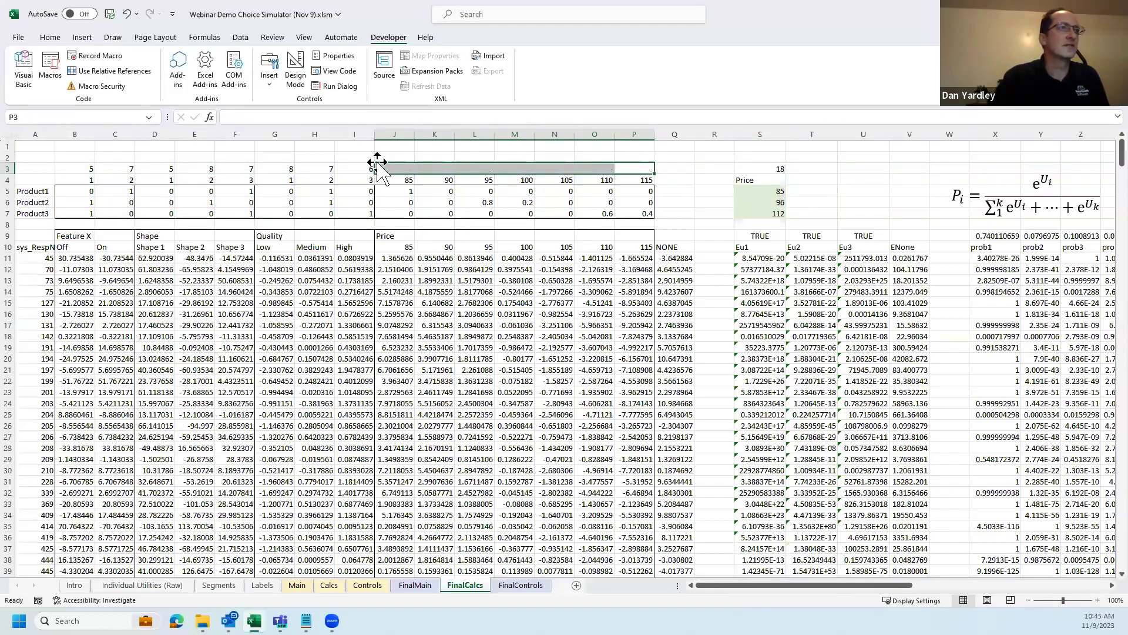
- Label row 3 as Cost in cell A3, and return to the SUMPRODUCT cell S3
{"action": "key", "text": "ctrl+Right"}
{"action": "key", "text": "ctrl+Left"}
{"action": "key", "text": "ctrl+Left"}
{"action": "key", "text": "ctrl+Left"}
{"action": "type", "text": "Cost"}
{"action": "key", "text": "ctrl+Return"}
{"action": "key", "text": "ctrl+Right"}
{"action": "key", "text": "ctrl+Right"}
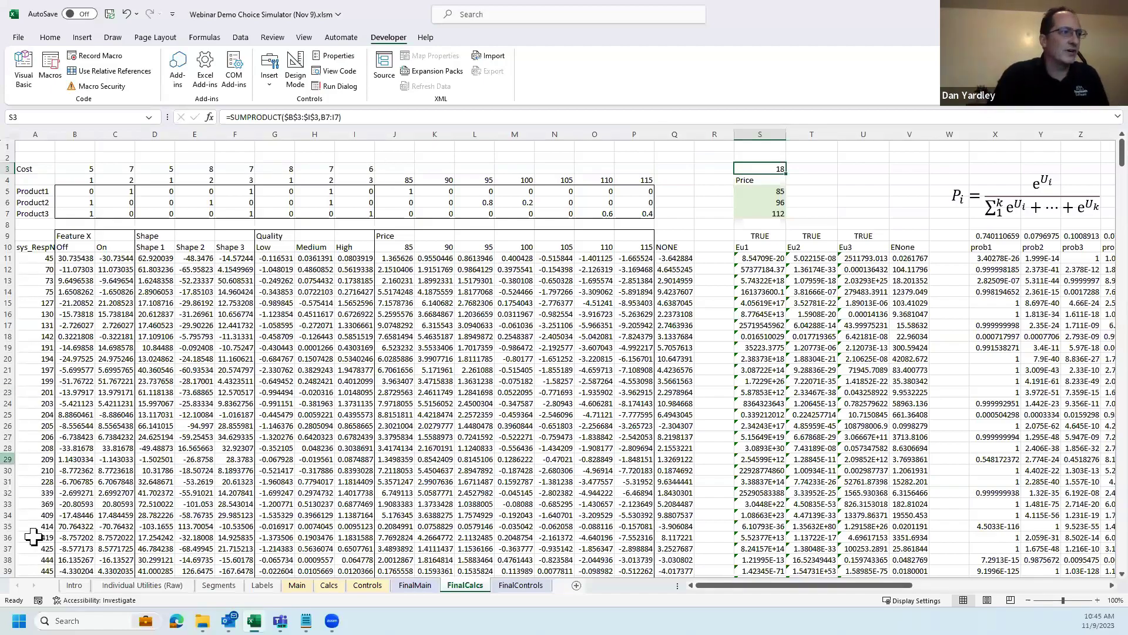
- On the FinalMain sheet, select the empty cell below Product 1's first-choice share and hide the formula bar
{"action": "left_click", "coordinate": [415, 584]}
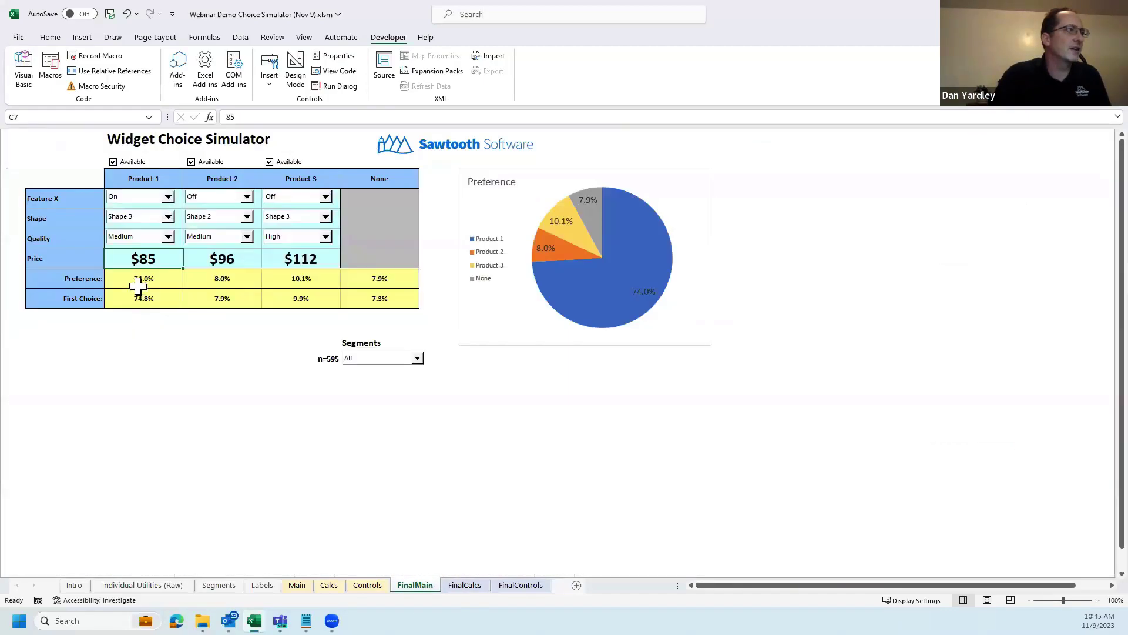
{"action": "left_click", "coordinate": [139, 317]}
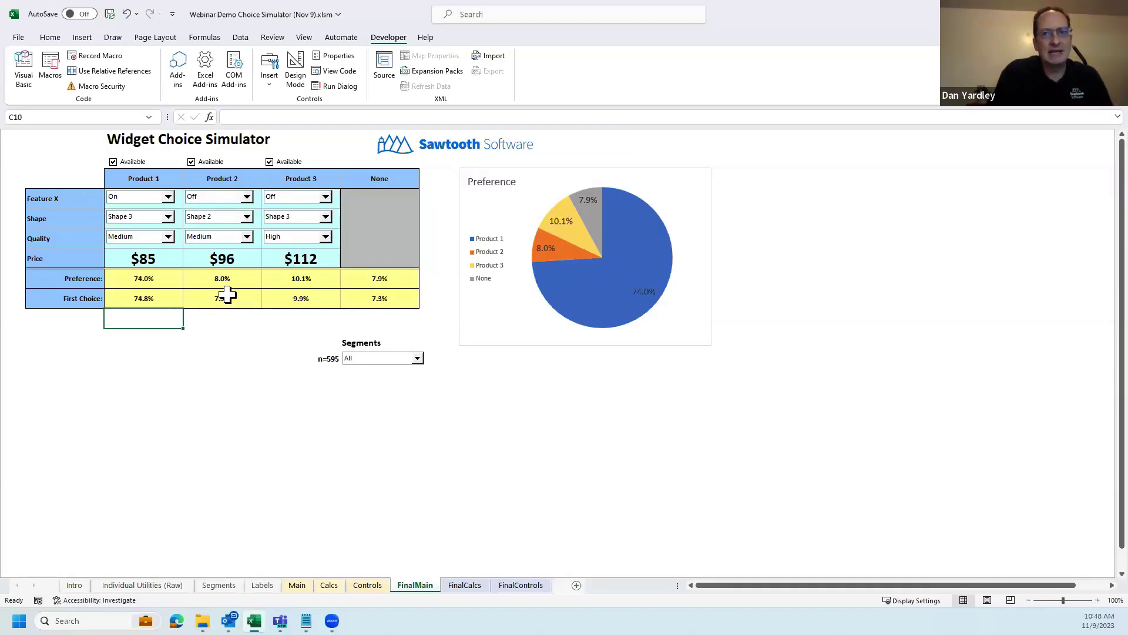
{"action": "mouse_move", "coordinate": [623, 257]}
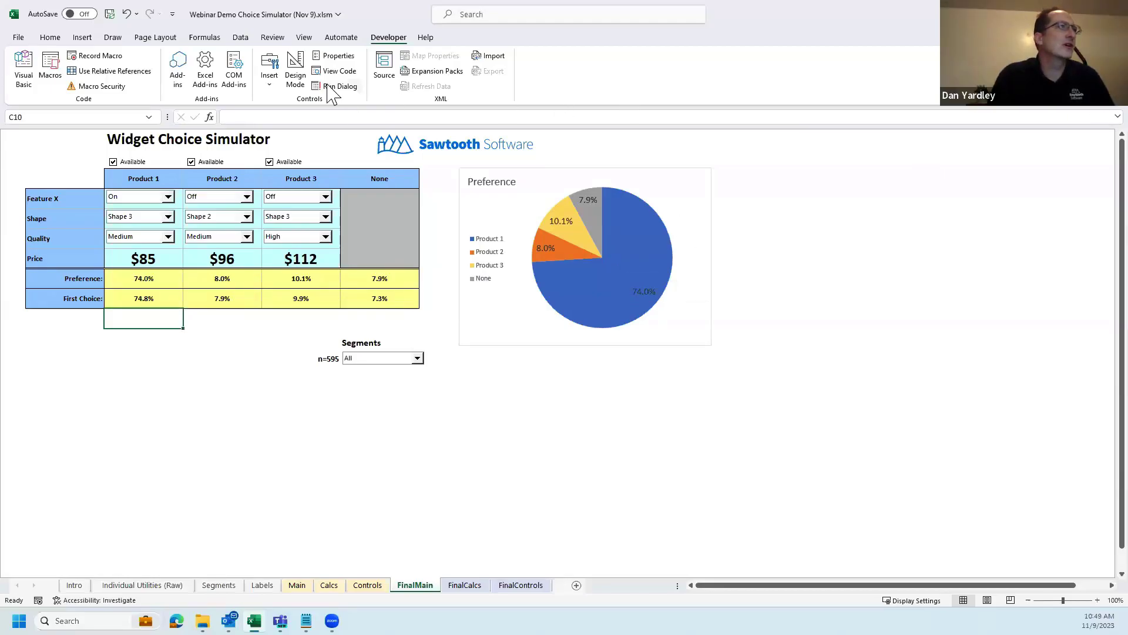
{"action": "left_click", "coordinate": [305, 39]}
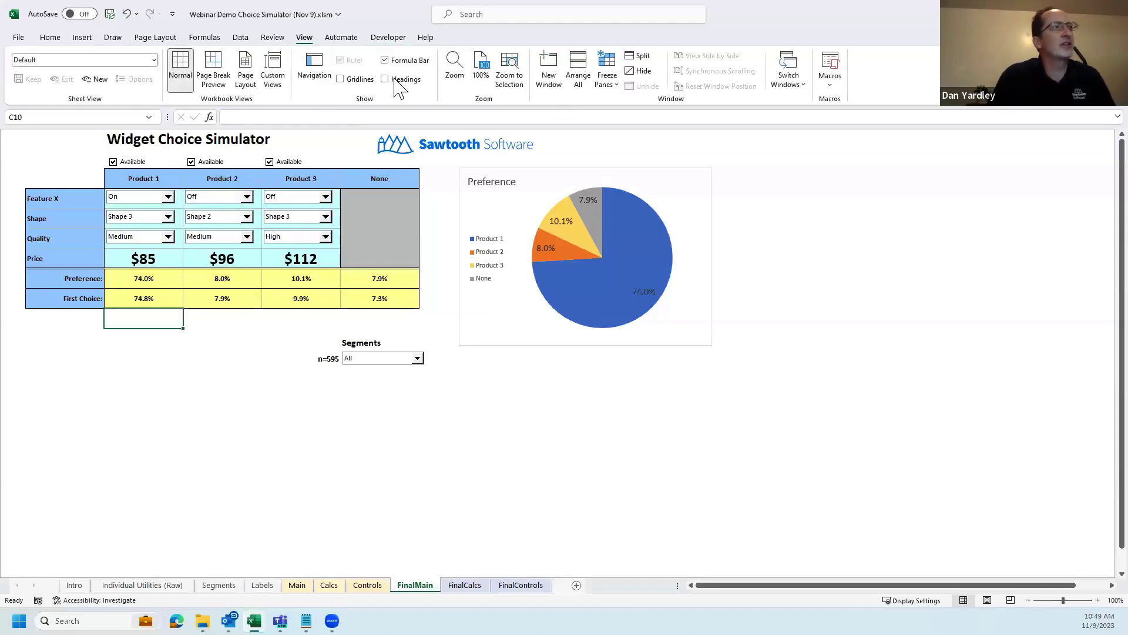
{"action": "left_click", "coordinate": [385, 60]}
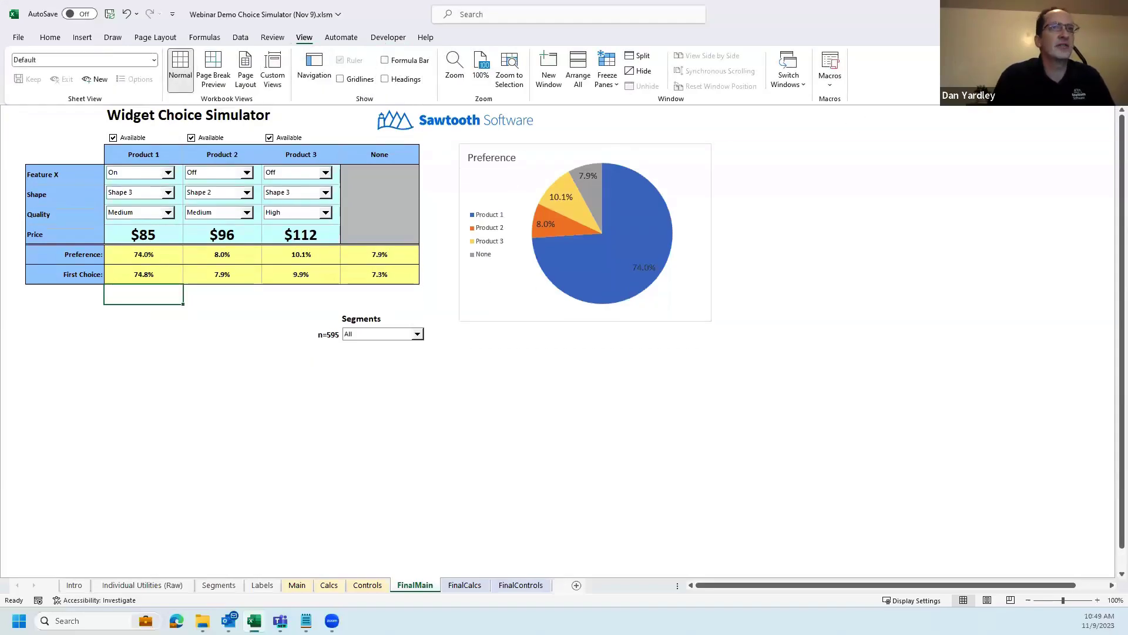
{"action": "left_click", "coordinate": [1095, 108]}
{"action": "left_click", "coordinate": [997, 178]}
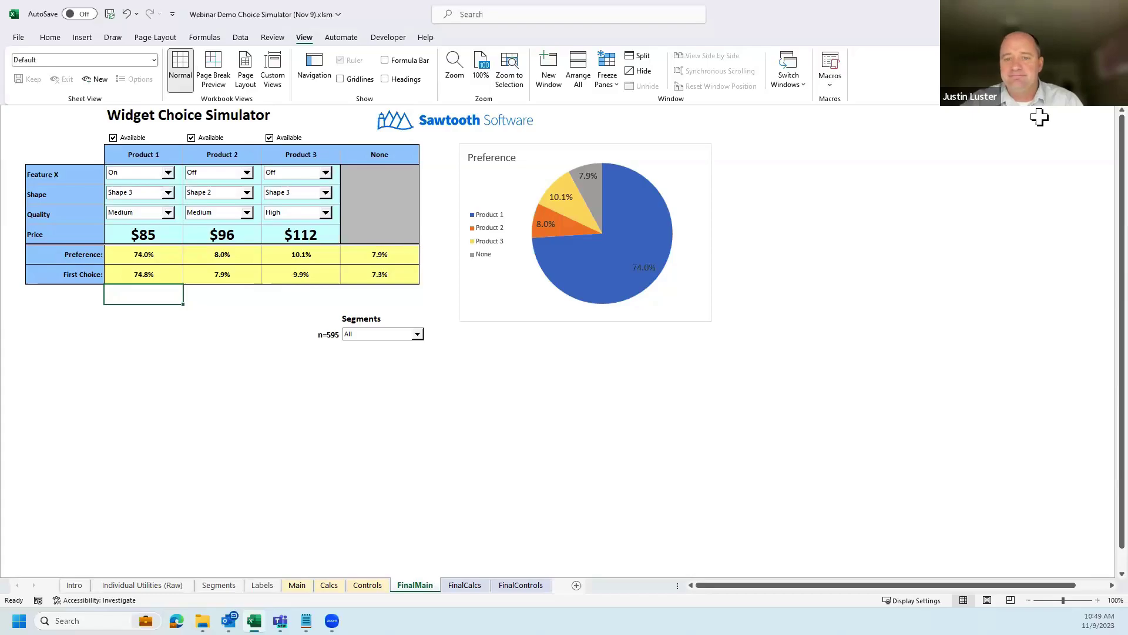
- Select the Segments drop-down as an object with the Select Objects tool, and return to normal cell selection
{"action": "left_click", "coordinate": [53, 39]}
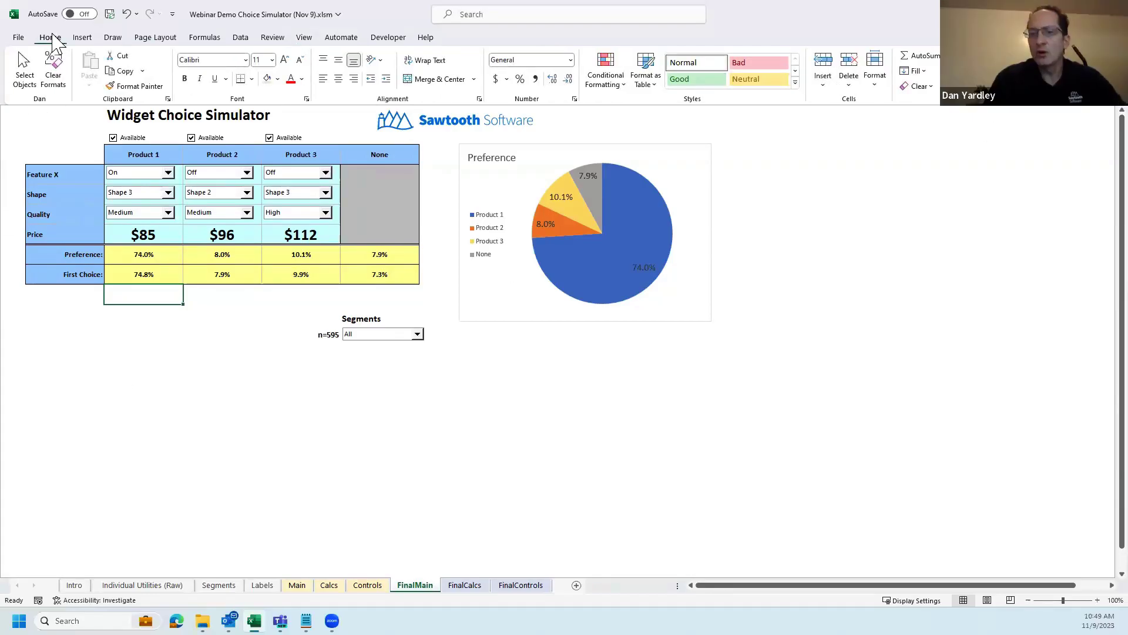
{"action": "left_click", "coordinate": [25, 69]}
{"action": "left_click_drag", "start_coordinate": [311, 303], "coordinate": [429, 347]}
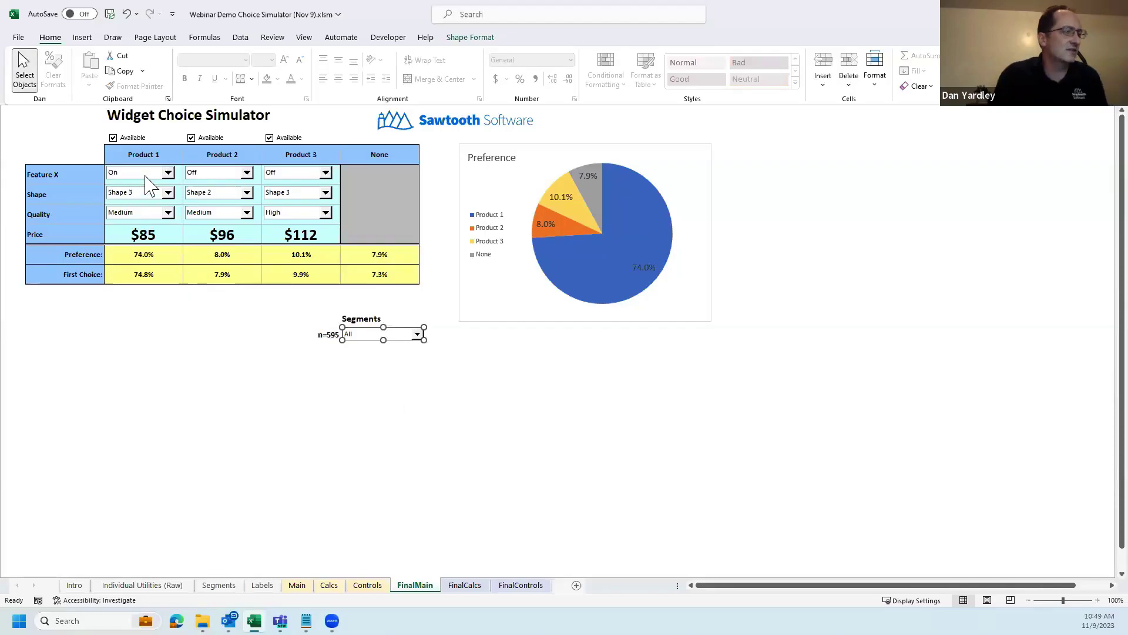
{"action": "left_click", "coordinate": [132, 303]}
{"action": "left_click", "coordinate": [32, 87]}
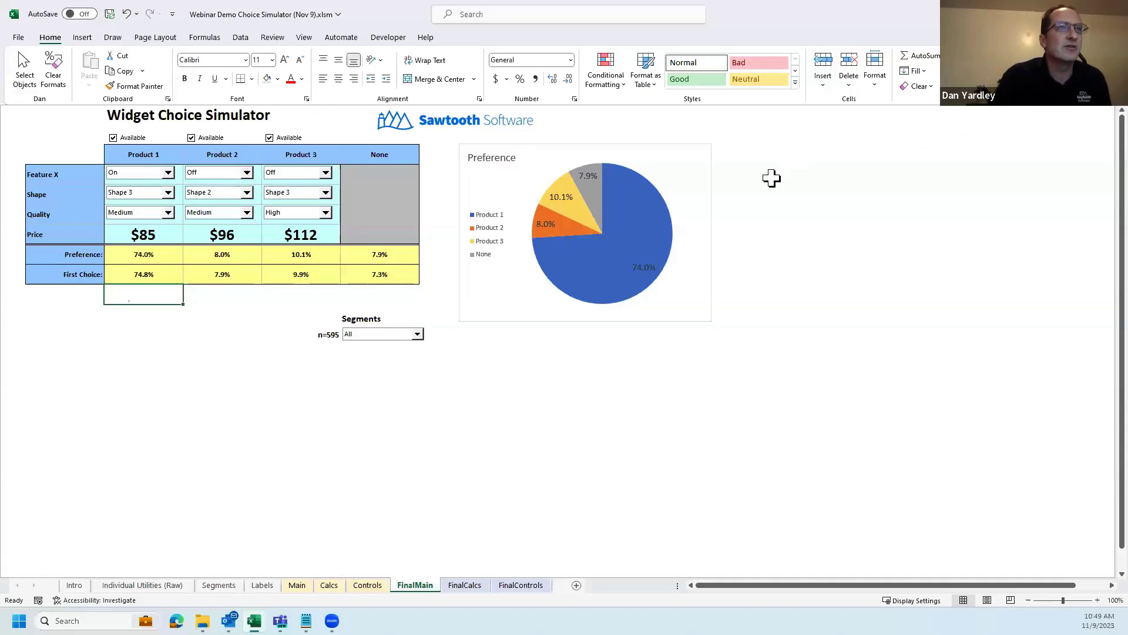
{"action": "left_click", "coordinate": [1002, 70]}
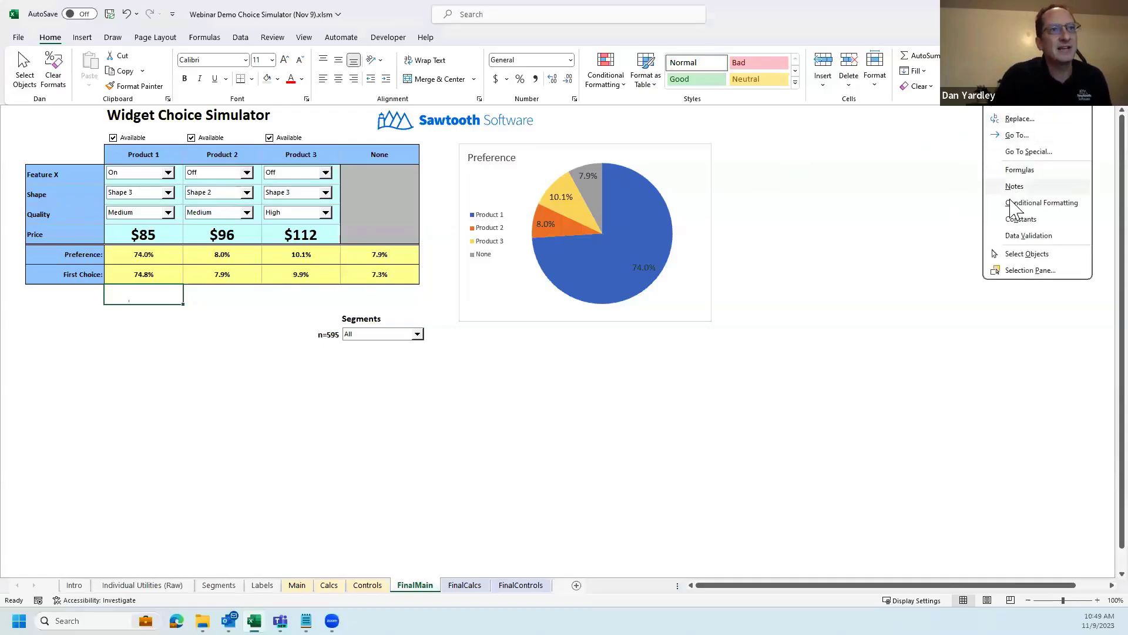
{"action": "left_click", "coordinate": [905, 262]}
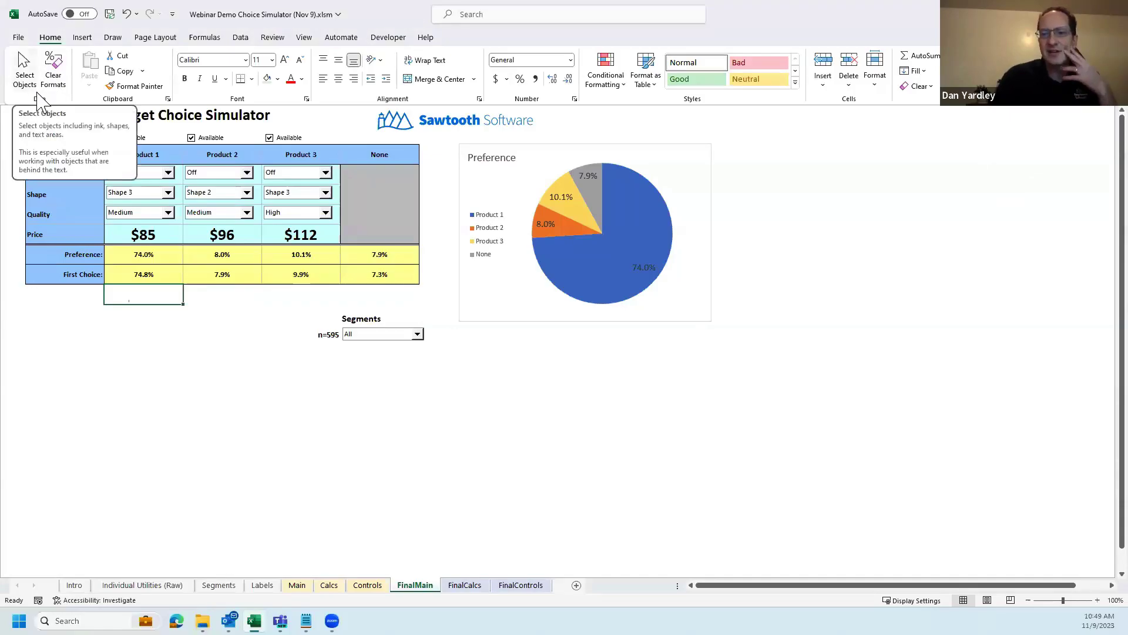
{"action": "left_click", "coordinate": [62, 391]}
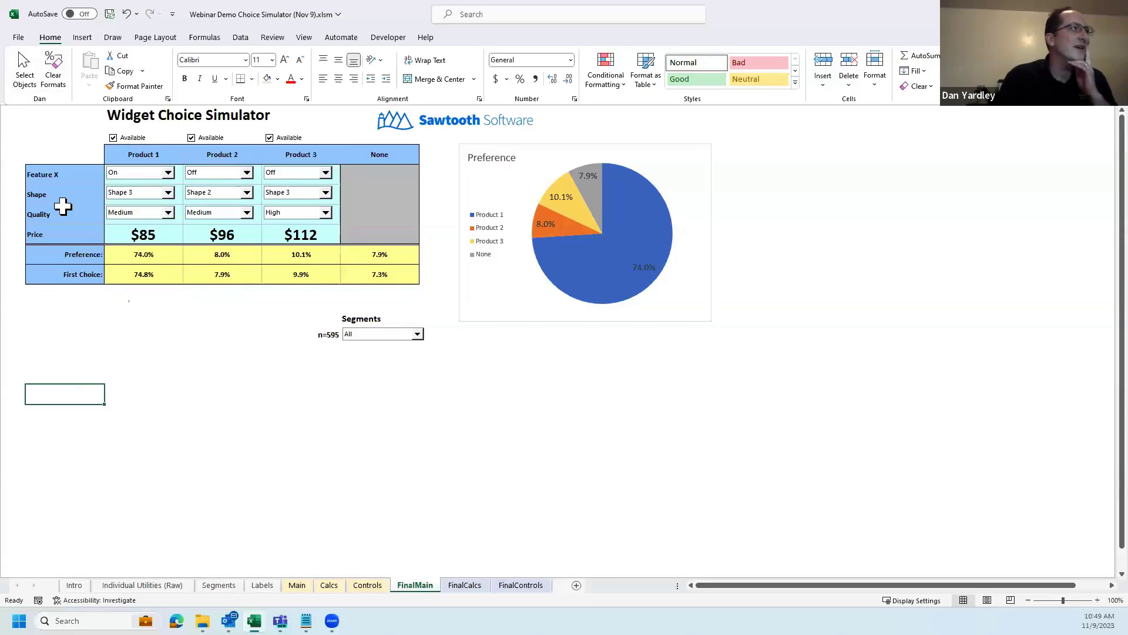
- Clear the formatting of the simulator table from the Feature X row through the Preference row, and undo it
{"action": "left_click_drag", "start_coordinate": [63, 176], "coordinate": [382, 256]}
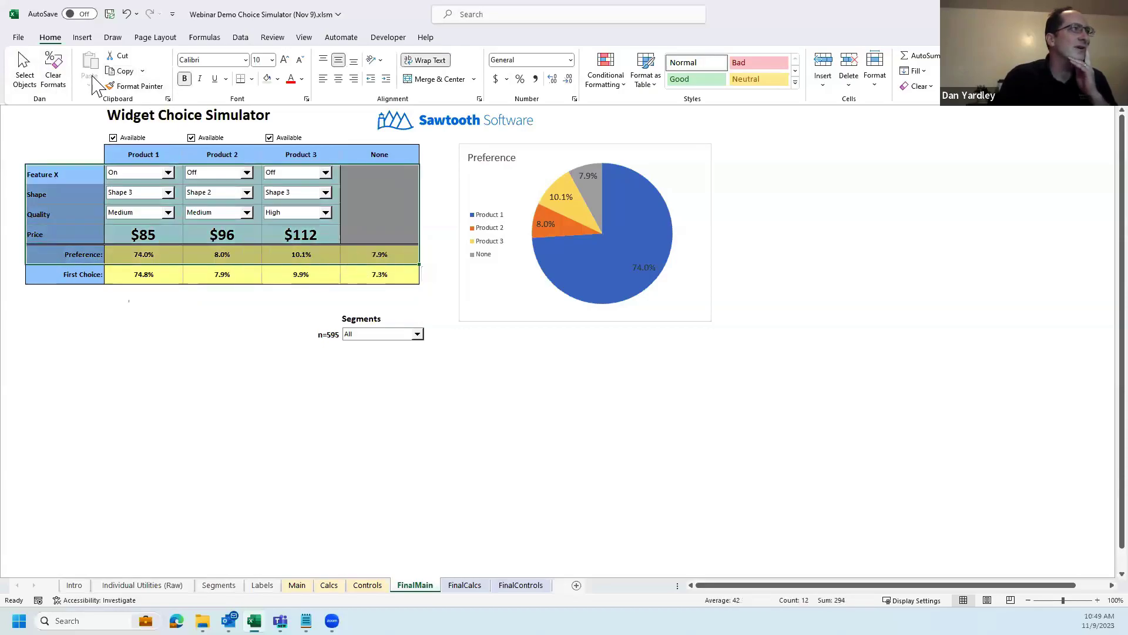
{"action": "left_click", "coordinate": [57, 84]}
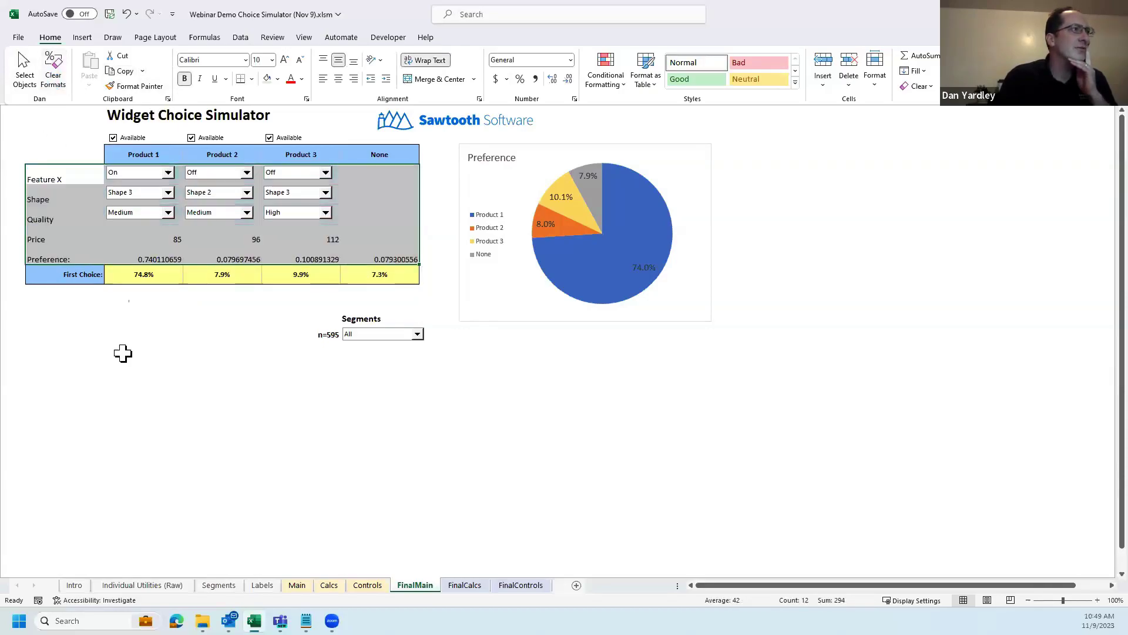
{"action": "key", "text": "ctrl+z"}
{"action": "left_click", "coordinate": [112, 388]}
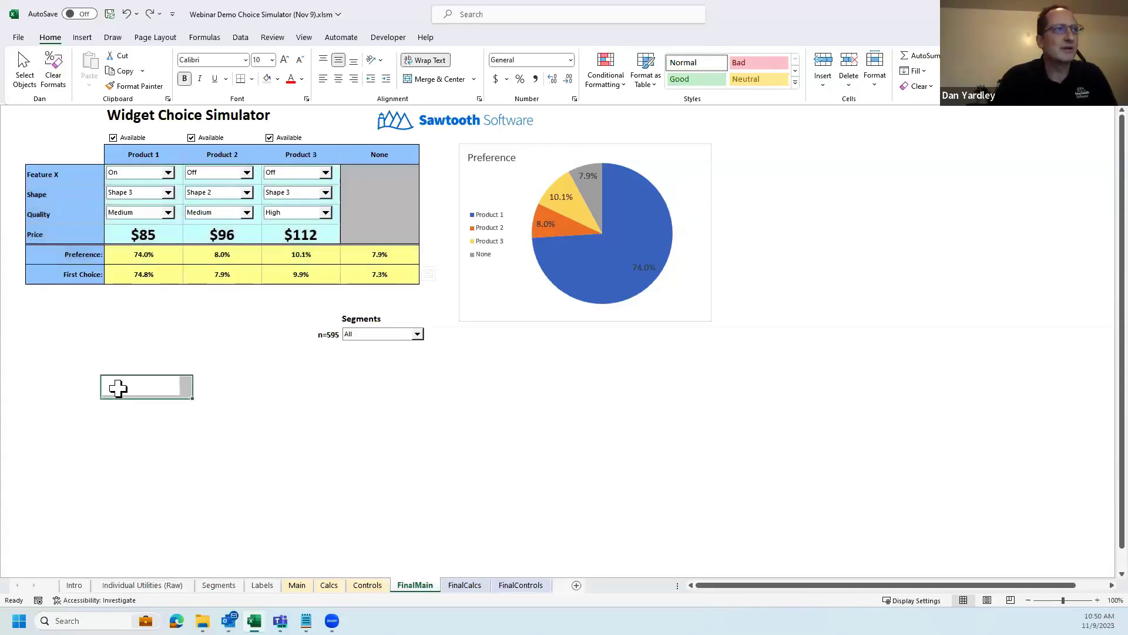
- On the FinalCalcs sheet, move the probability equation slightly up and left so it sits above columns U to X
{"action": "left_click", "coordinate": [473, 588]}
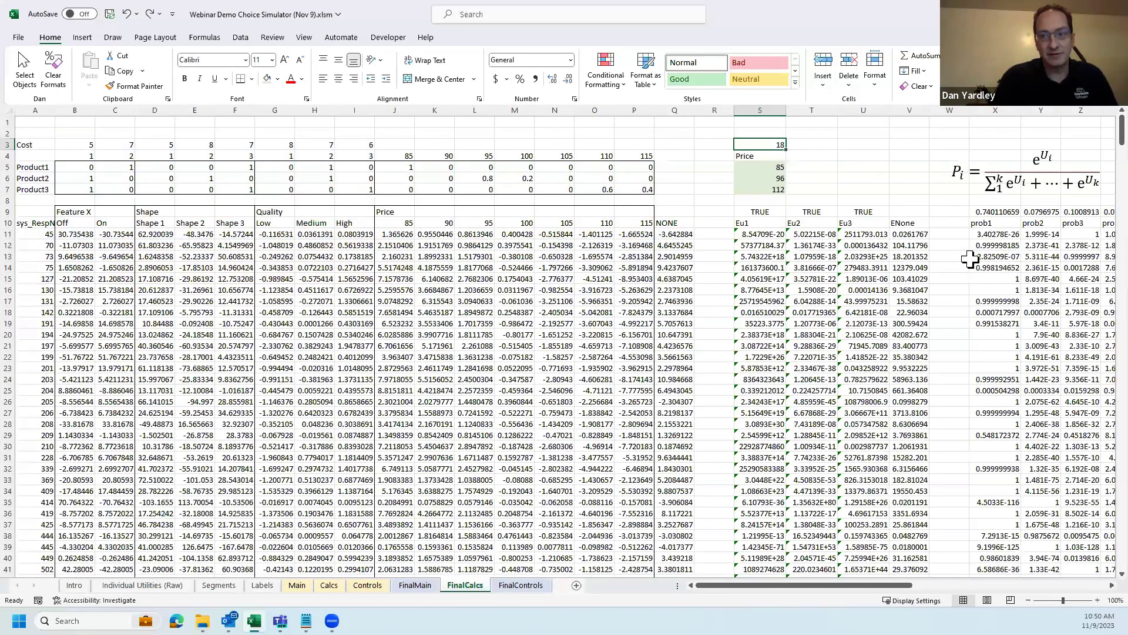
{"action": "left_click", "coordinate": [1009, 158]}
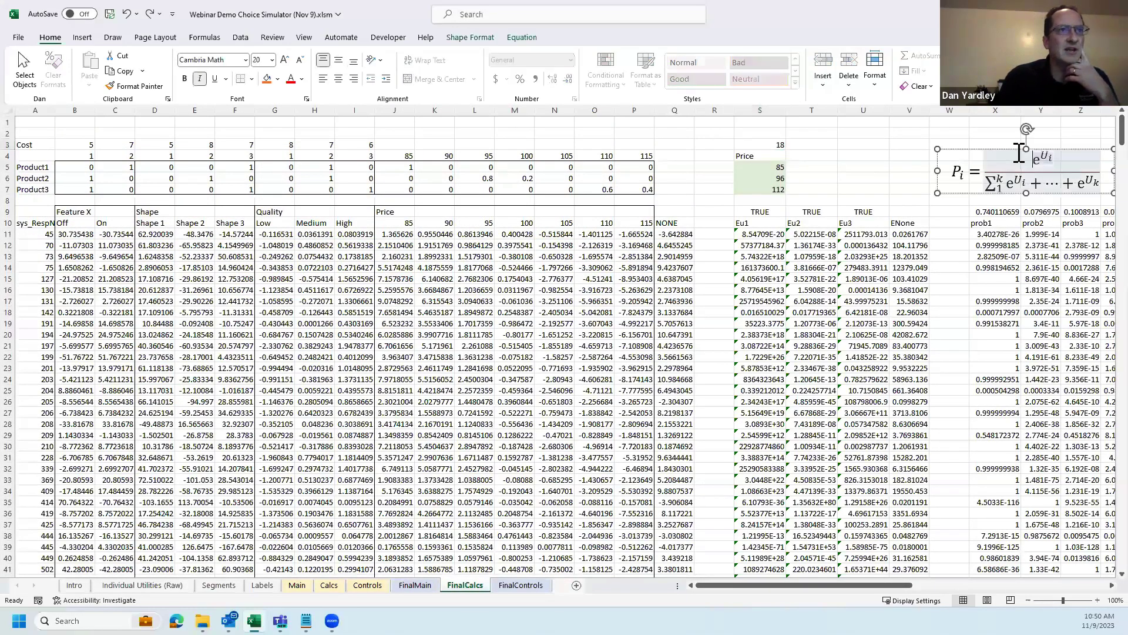
{"action": "left_click_drag", "start_coordinate": [1009, 159], "coordinate": [939, 148]}
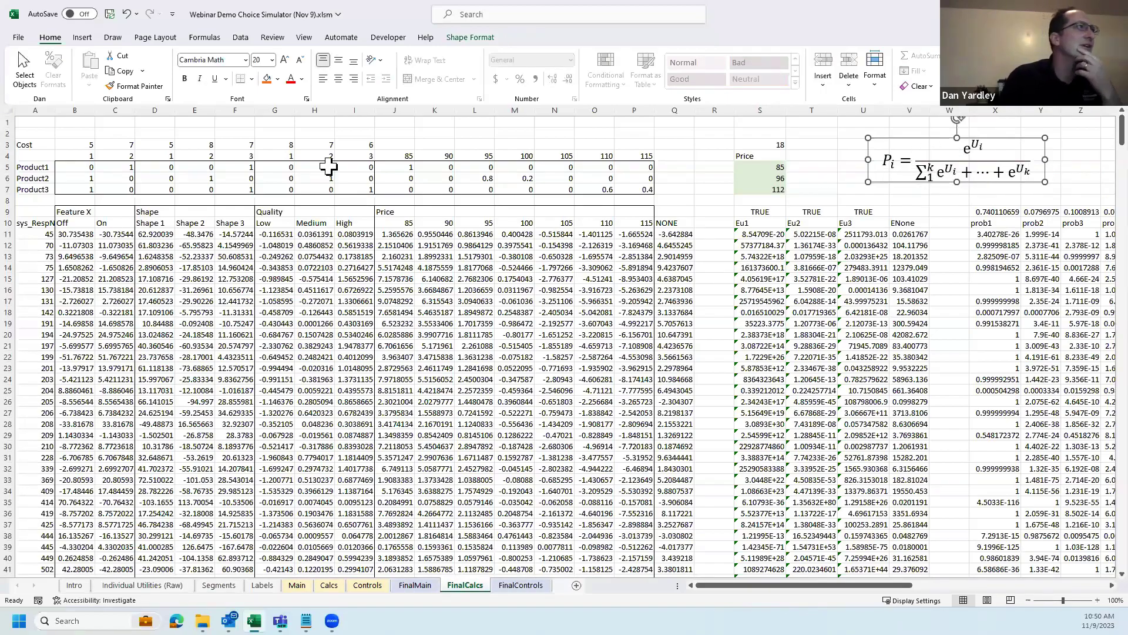
- Try handwriting a summation sign with Ink to Math, discard it and deselect the equation
{"action": "left_click", "coordinate": [110, 38]}
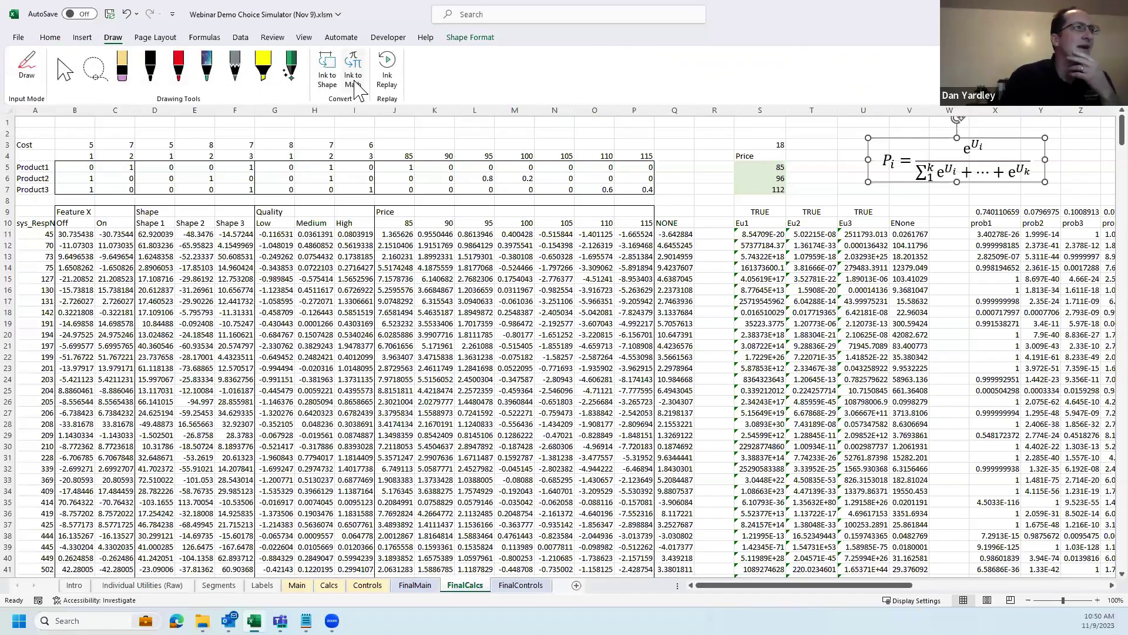
{"action": "left_click", "coordinate": [355, 77]}
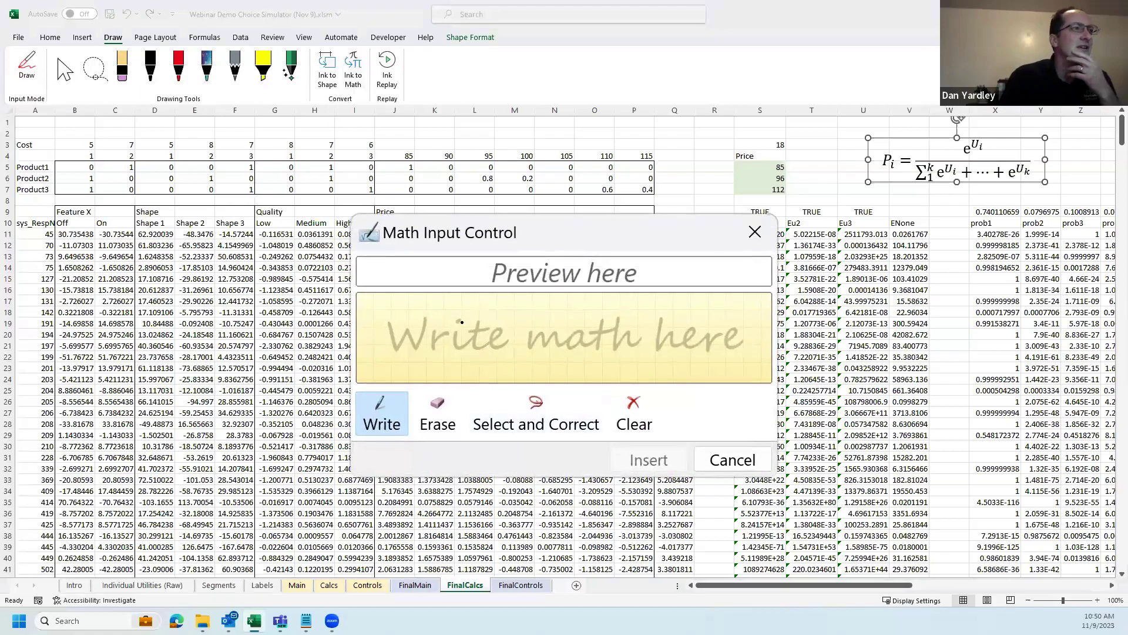
{"action": "mouse_move", "coordinate": [475, 307]}
{"action": "left_mouse_down"}
{"action": "mouse_move", "coordinate": [471, 323]}
{"action": "mouse_move", "coordinate": [450, 321]}
{"action": "mouse_move", "coordinate": [487, 341]}
{"action": "mouse_move", "coordinate": [456, 357]}
{"action": "mouse_move", "coordinate": [482, 377]}
{"action": "left_mouse_up"}
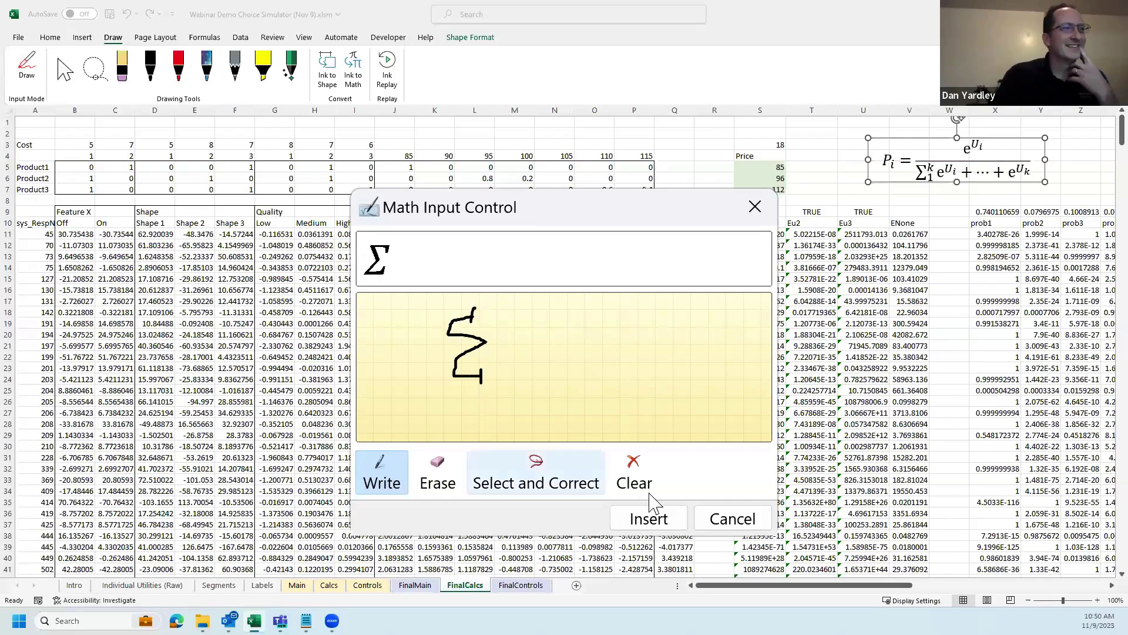
{"action": "left_click", "coordinate": [717, 517]}
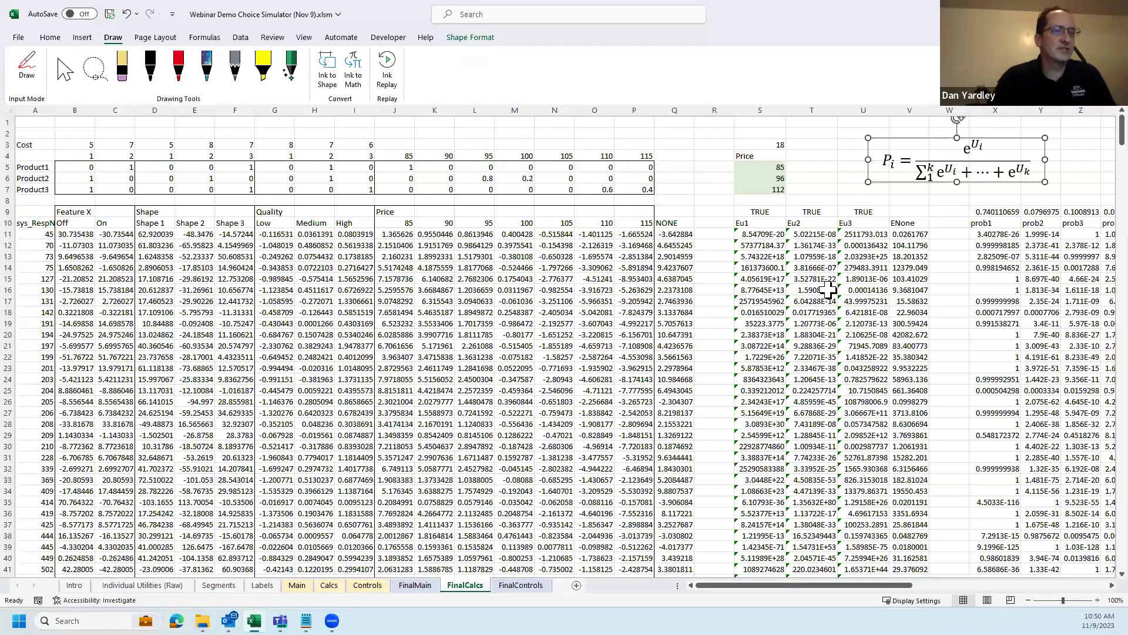
{"action": "key", "text": "Escape"}
- Examine the attribute level headings and the respondents' utilities from Feature X across to the NONE column
{"action": "left_click", "coordinate": [691, 225]}
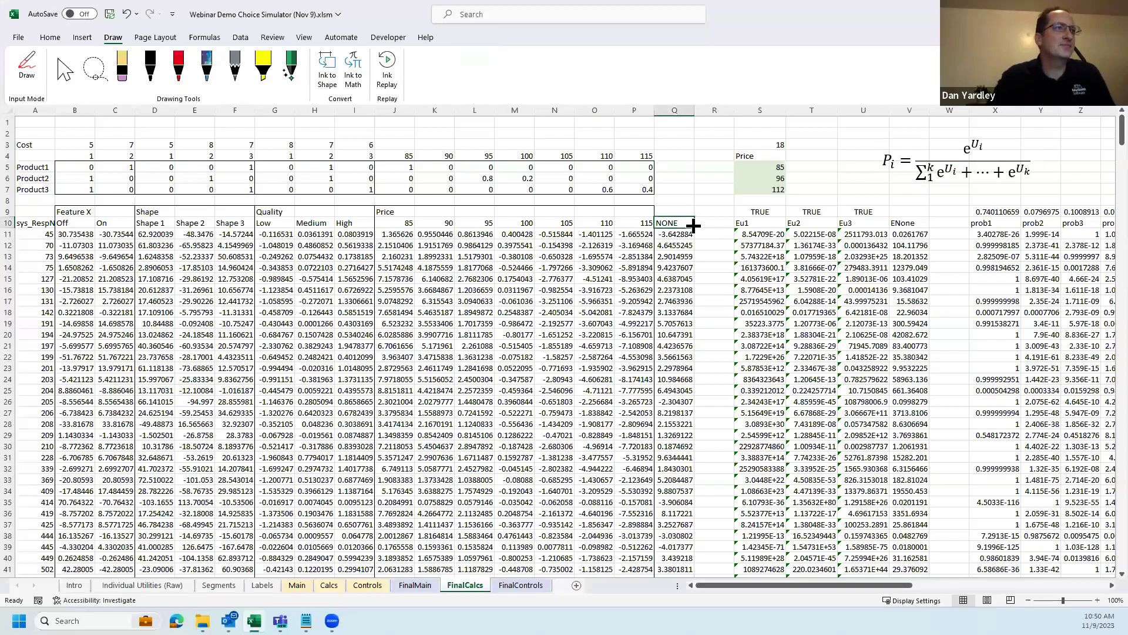
{"action": "key", "text": "Home"}
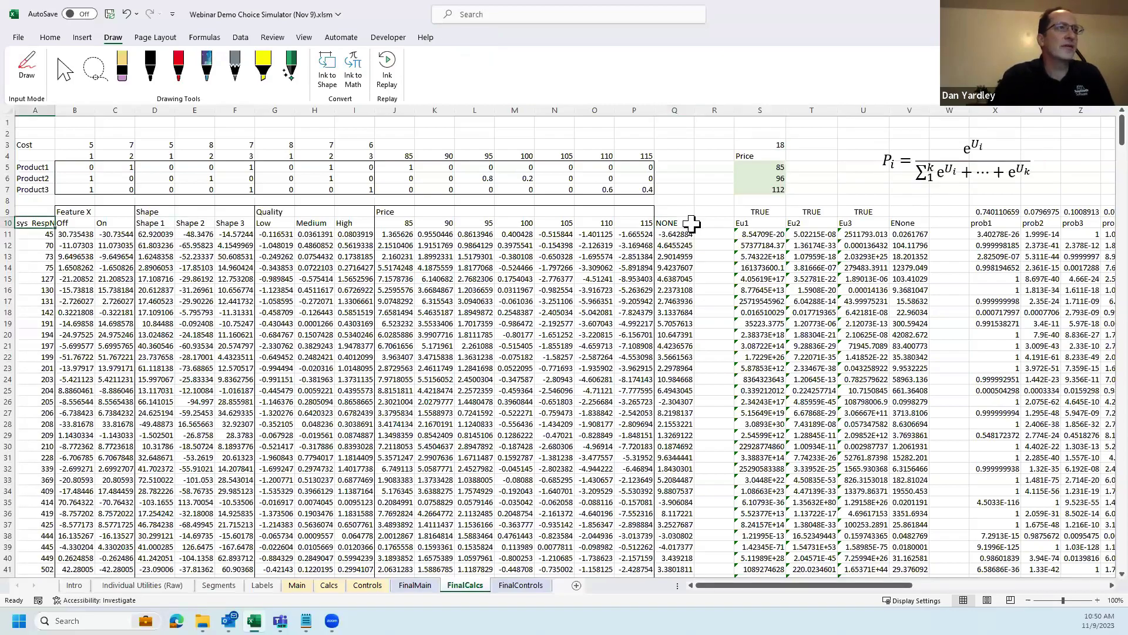
{"action": "key", "text": "Right"}
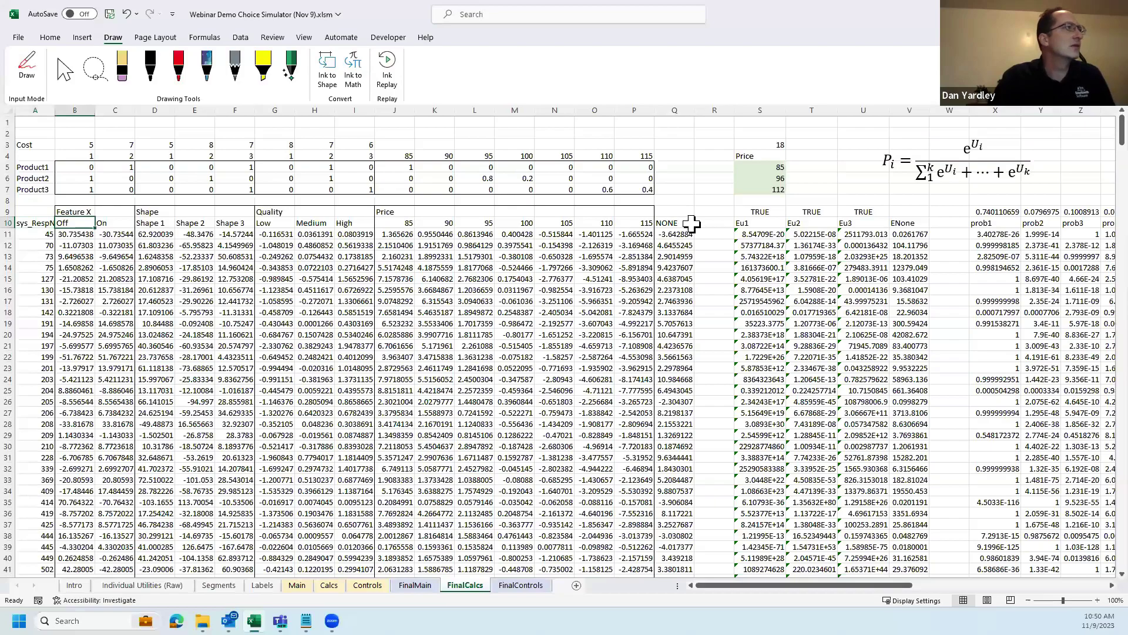
{"action": "key", "text": "Right"}
{"action": "key", "text": "Right"}
{"action": "key", "text": "Right"}
{"action": "key", "text": "Right"}
{"action": "key", "text": "Right"}
{"action": "key", "text": "Right"}
{"action": "key", "text": "Right"}
{"action": "key", "text": "Right"}
{"action": "key", "text": "Right"}
{"action": "key", "text": "Right"}
{"action": "key", "text": "Right"}
{"action": "key", "text": "Down"}
{"action": "key", "text": "Right"}
{"action": "key", "text": "Right"}
{"action": "key", "text": "Right"}
{"action": "key", "text": "Right"}
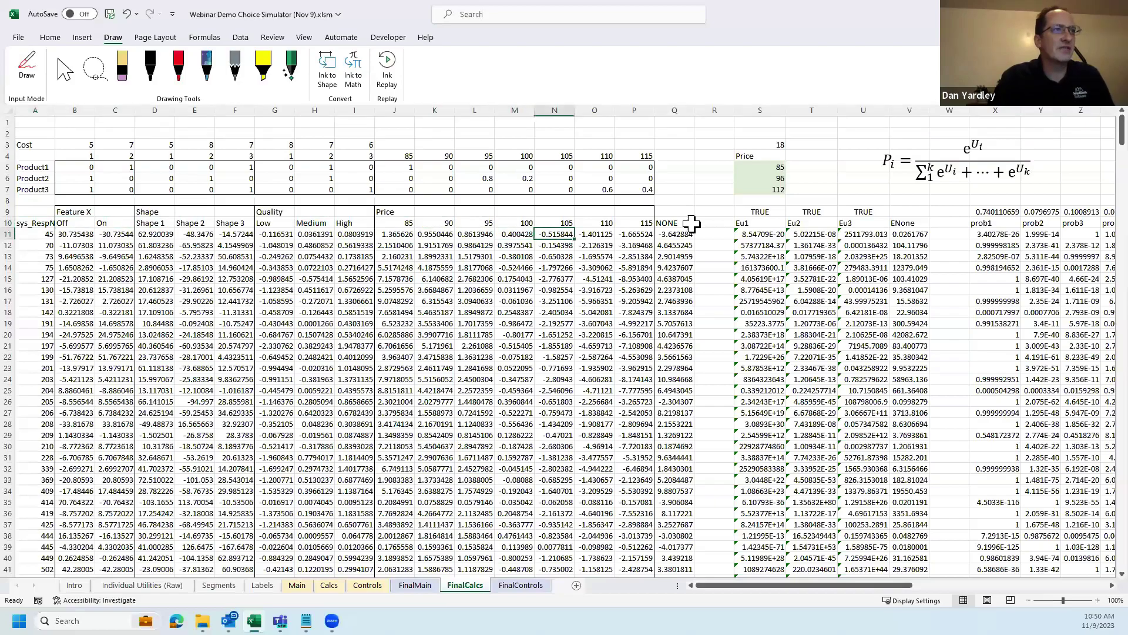
{"action": "key", "text": "Right"}
{"action": "key", "text": "Left"}
{"action": "key", "text": "Down"}
{"action": "key", "text": "Down"}
{"action": "key", "text": "Down"}
{"action": "key", "text": "Down"}
{"action": "key", "text": "Down"}
{"action": "key", "text": "Up"}
{"action": "key", "text": "Up"}
{"action": "key", "text": "Up"}
{"action": "key", "text": "Up"}
{"action": "key", "text": "Up"}
{"action": "key", "text": "Right"}
{"action": "key", "text": "Left"}
{"action": "key", "text": "Right"}
{"action": "key", "text": "Left"}
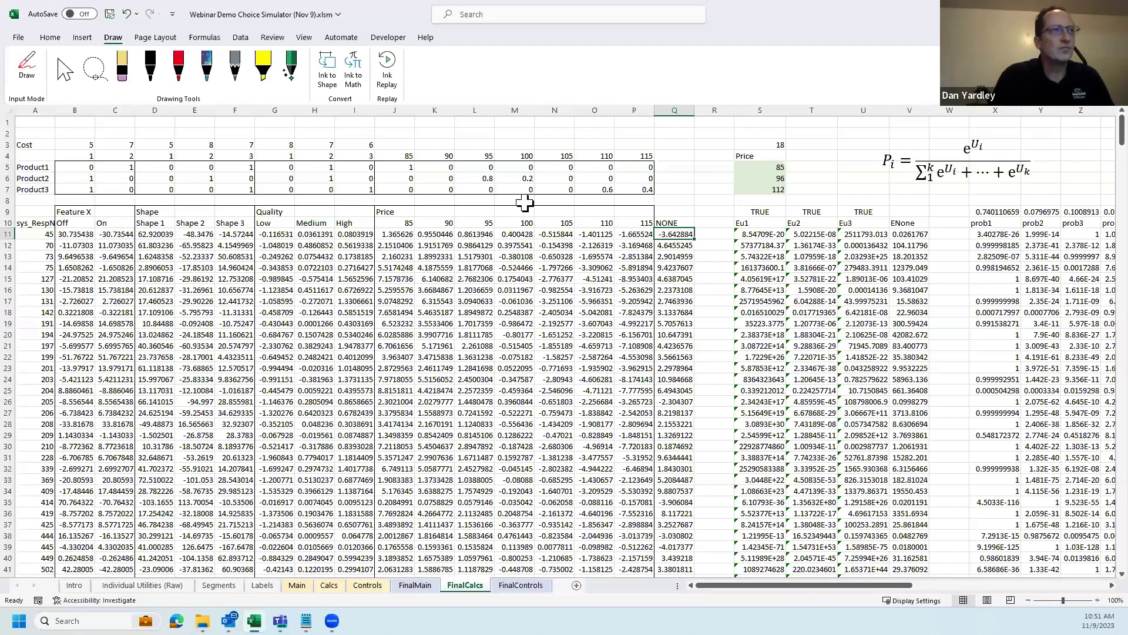
- Enter the scaling factor 2 in cell P8 below the product coding rows, and copy it
{"action": "left_click", "coordinate": [638, 200]}
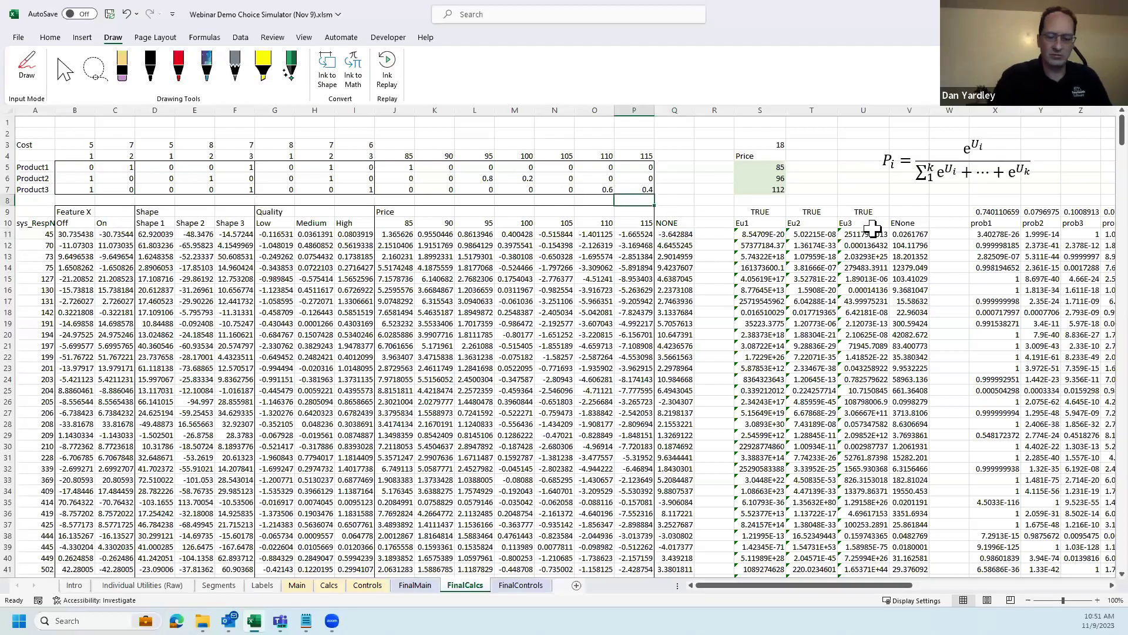
{"action": "type", "text": "2"}
{"action": "key", "text": "Return"}
{"action": "key", "text": "Up"}
{"action": "key", "text": "ctrl+c"}
- Multiply the utilities in B11:P605 by the copied factor with a values-only Paste Special, and undo the multiplication
{"action": "key", "text": "Down"}
{"action": "key", "text": "Down"}
{"action": "key", "text": "Down"}
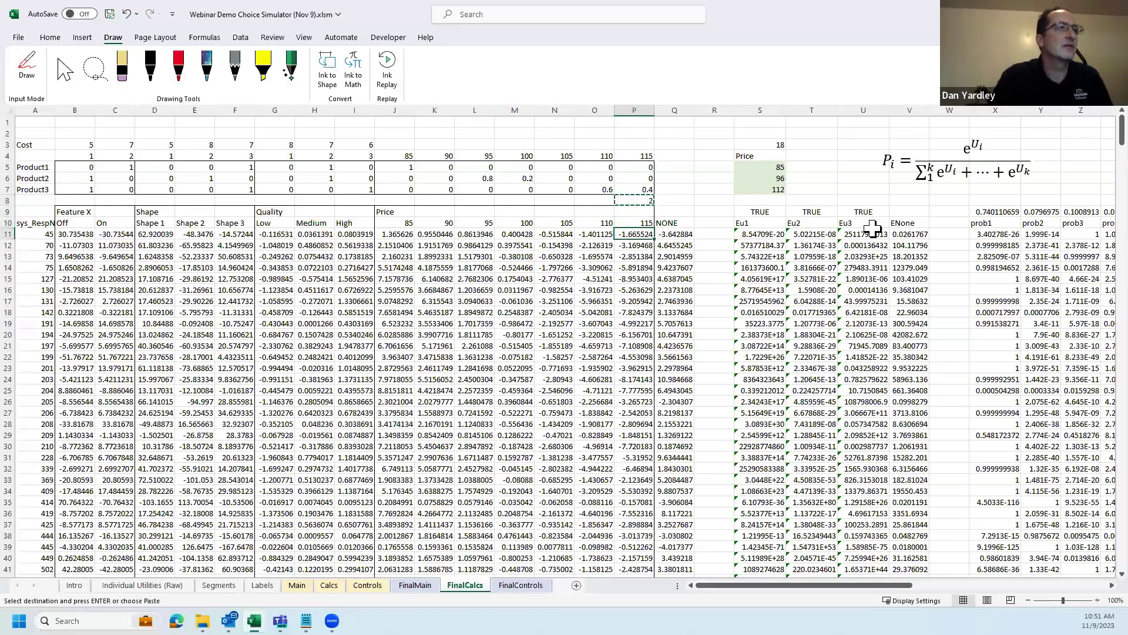
{"action": "key", "text": "ctrl+shift+Left"}
{"action": "key", "text": "ctrl+shift+Down"}
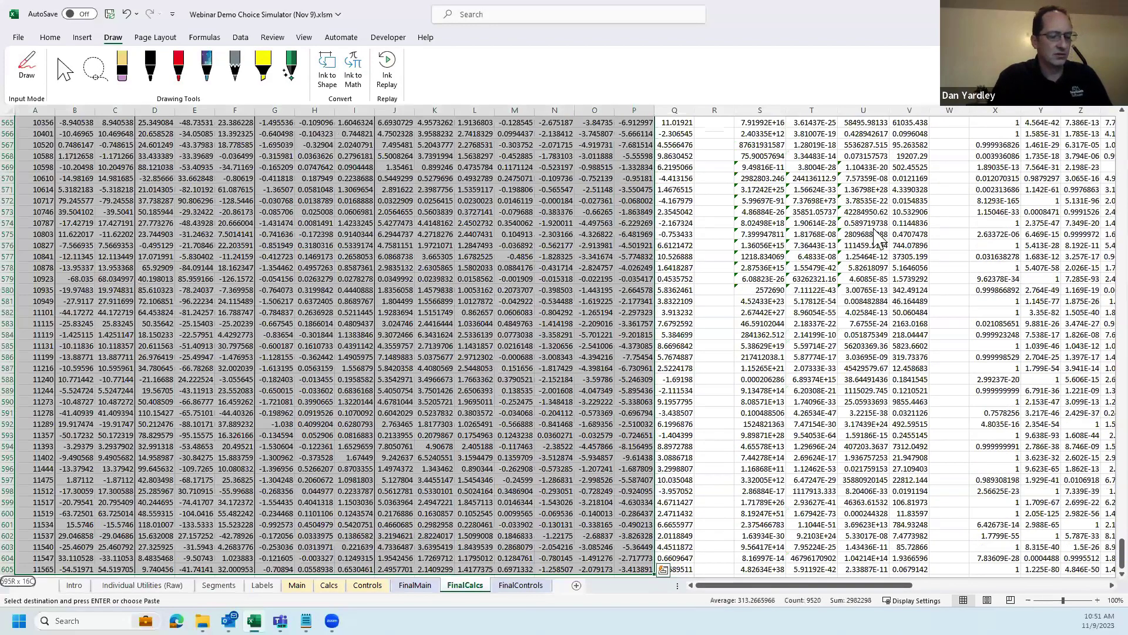
{"action": "key", "text": "ctrl+alt+v"}
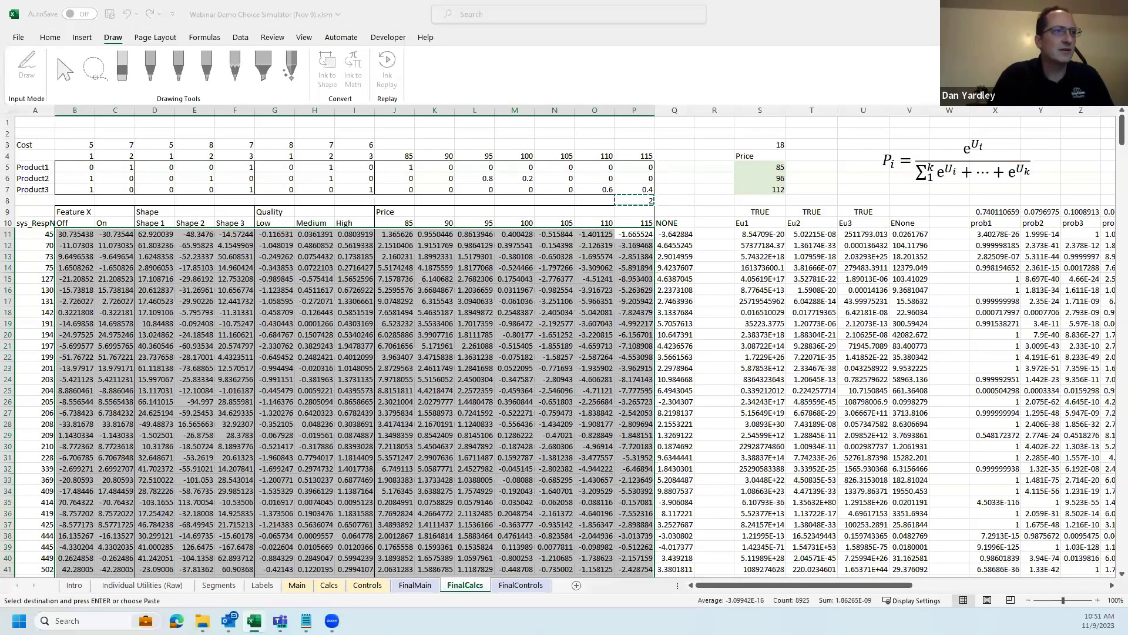
{"action": "left_click", "coordinate": [681, 229]}
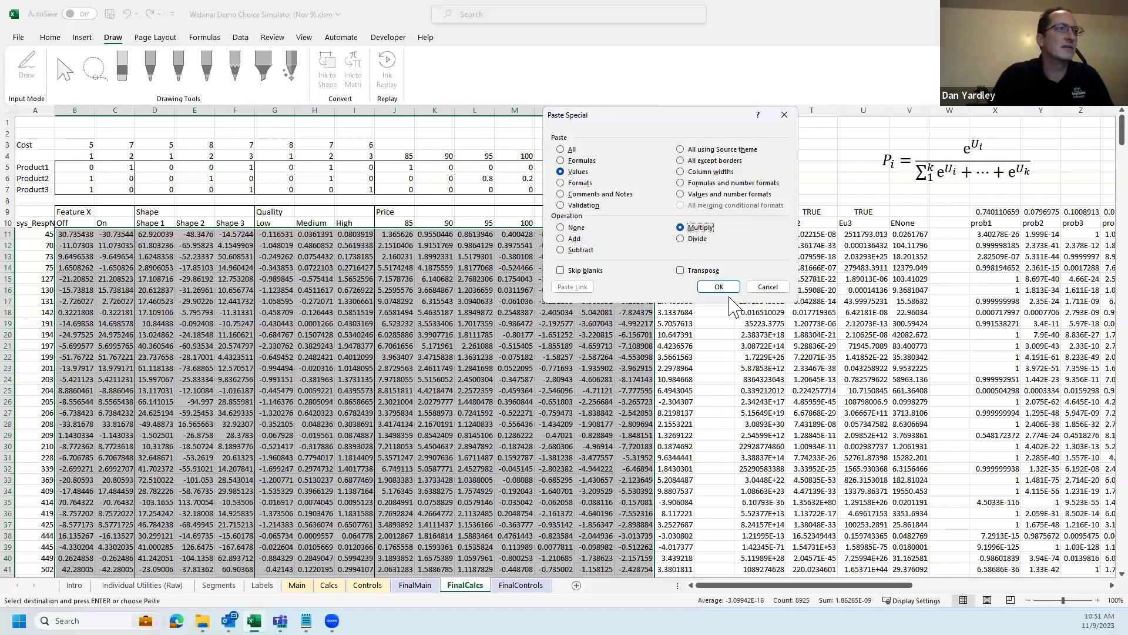
{"action": "left_click", "coordinate": [719, 288]}
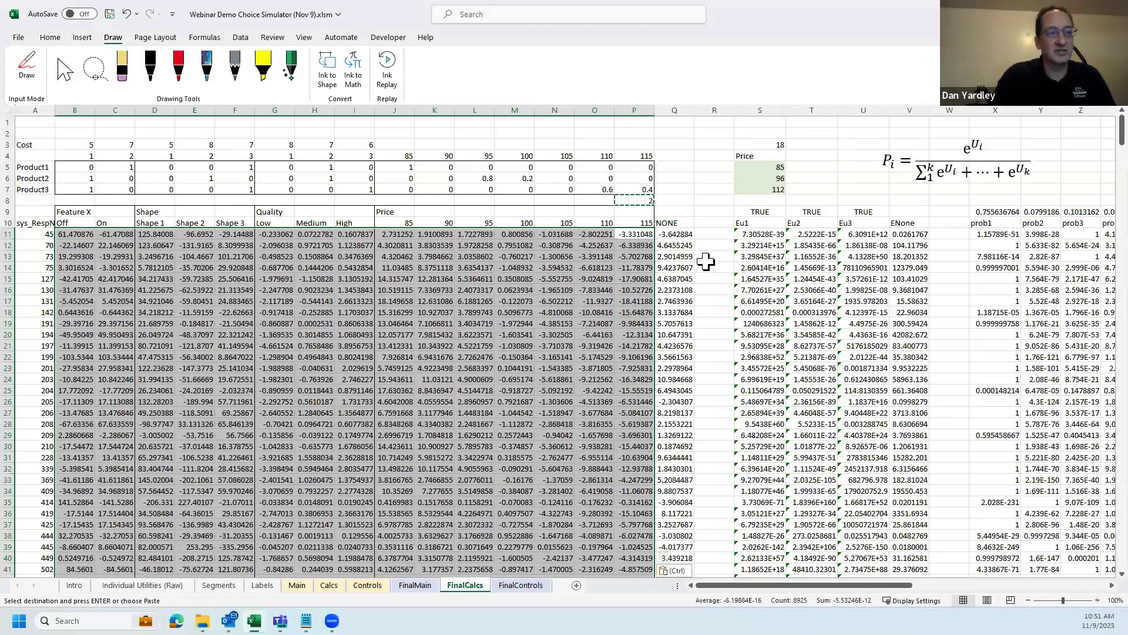
{"action": "key", "text": "ctrl+z"}
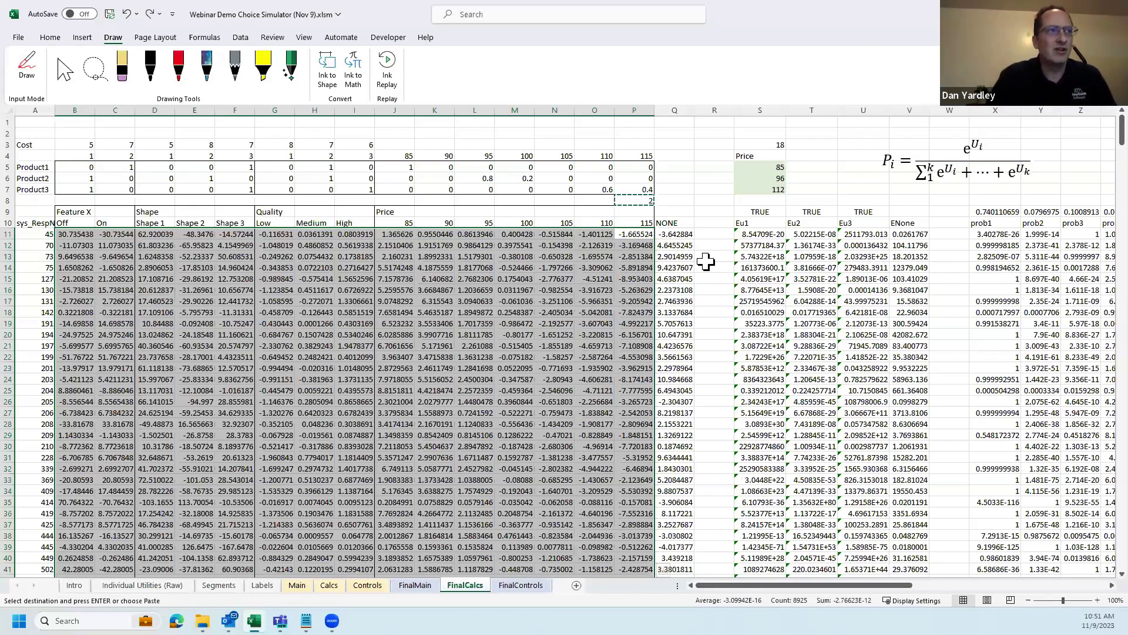
{"action": "key", "text": "Right"}
{"action": "key", "text": "Right"}
{"action": "key", "text": "Escape"}
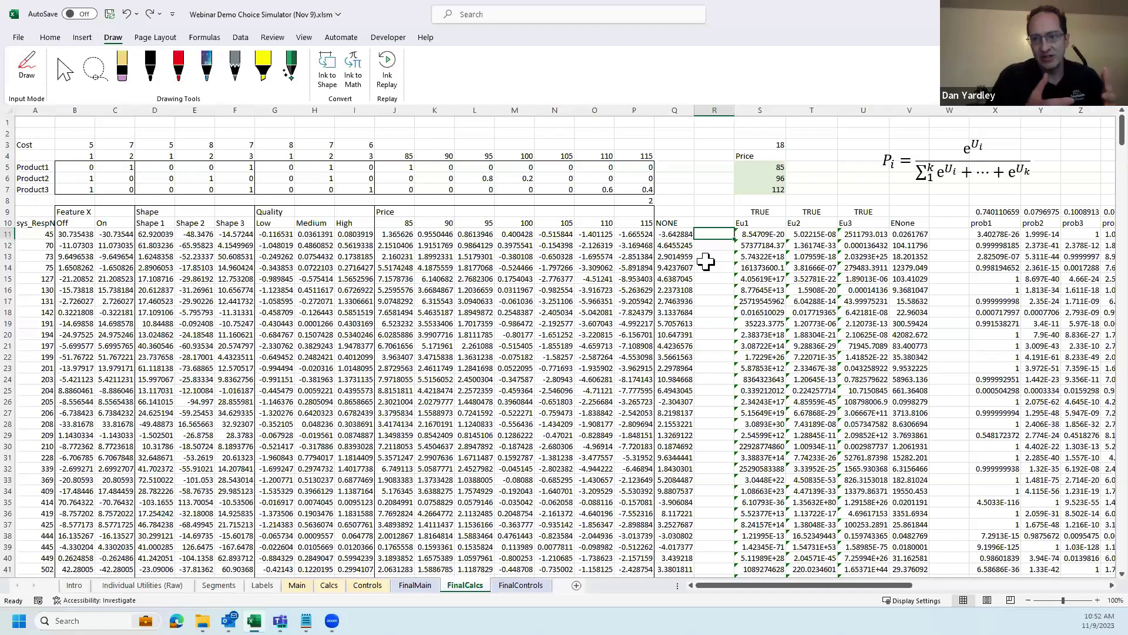
- Examine the first respondent's exponentiated utilities in row 11, from Eu1 through ENone
{"action": "left_click", "coordinate": [756, 238]}
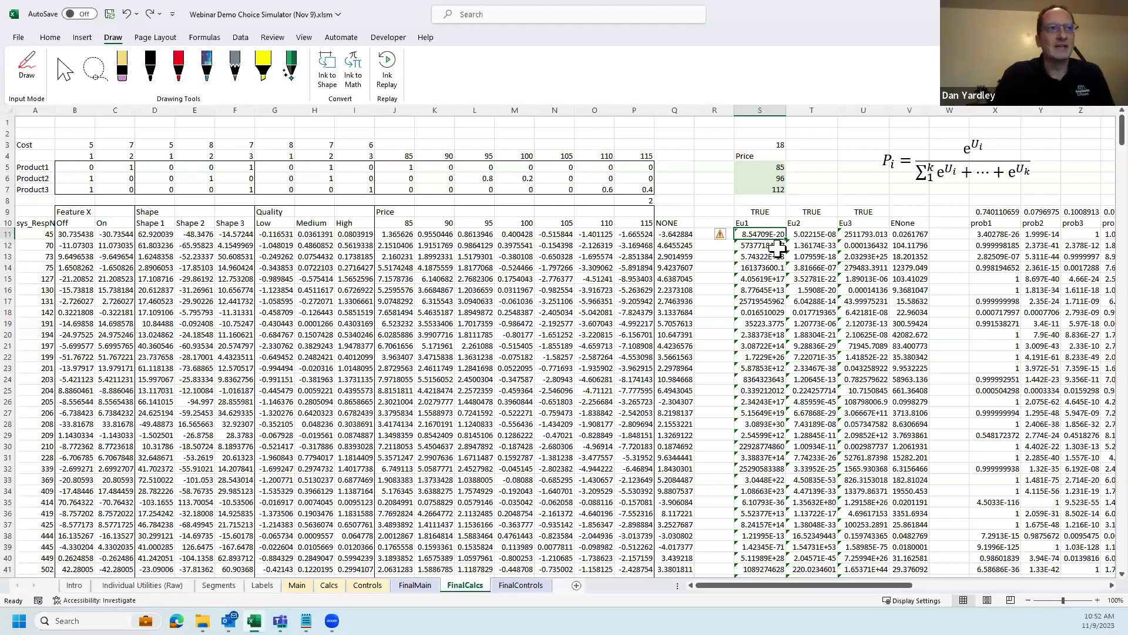
{"action": "key", "text": "Right"}
{"action": "key", "text": "Right"}
{"action": "key", "text": "Right"}
{"action": "key", "text": "Right"}
{"action": "key", "text": "Right"}
{"action": "key", "text": "Left"}
{"action": "key", "text": "Left"}
{"action": "key", "text": "Left"}
{"action": "key", "text": "Left"}
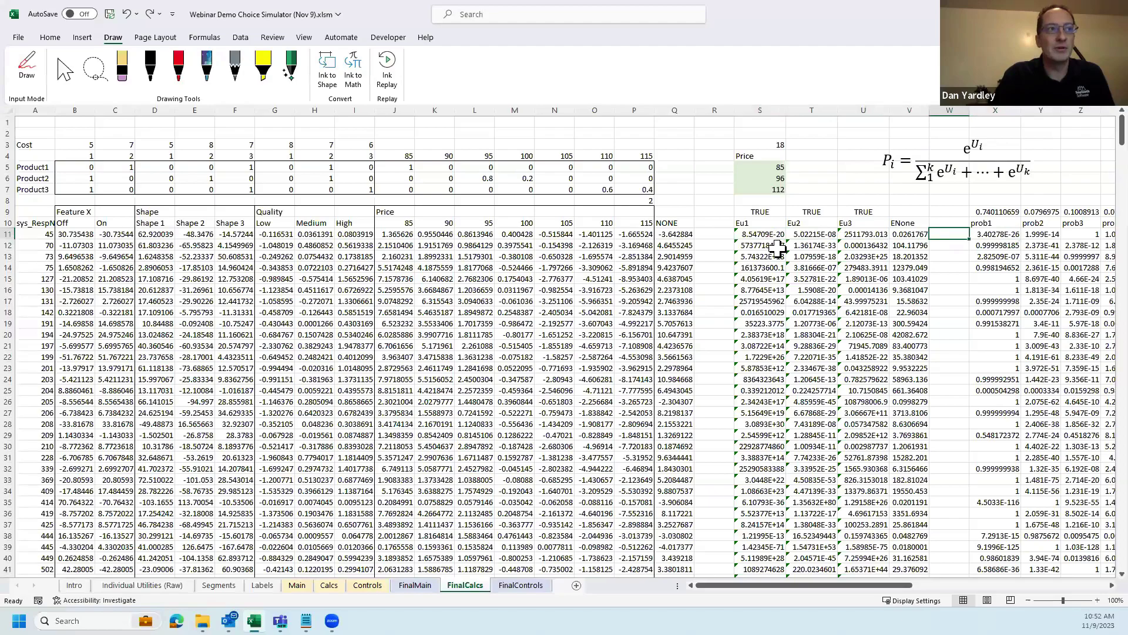
- Delete the exponentiated utility and probability formulas below the first respondent, from S12 across to AA605
{"action": "left_click", "coordinate": [777, 248]}
{"action": "key", "text": "ctrl+shift+Right"}
{"action": "key", "text": "ctrl+shift+Right"}
{"action": "key", "text": "ctrl+shift+Right"}
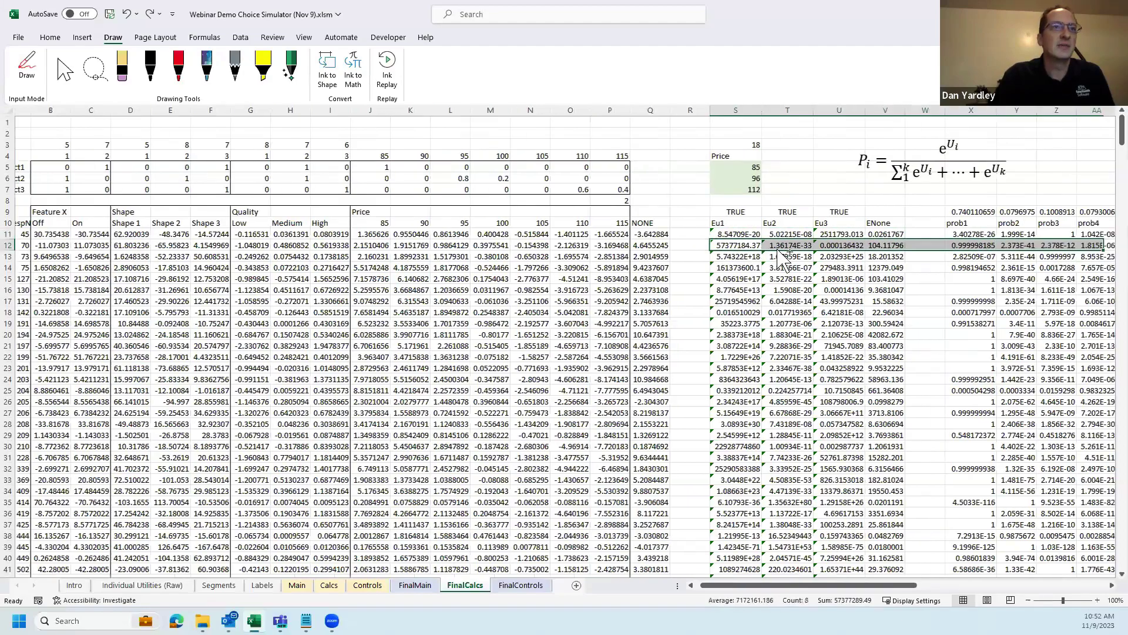
{"action": "key", "text": "ctrl+shift+Down"}
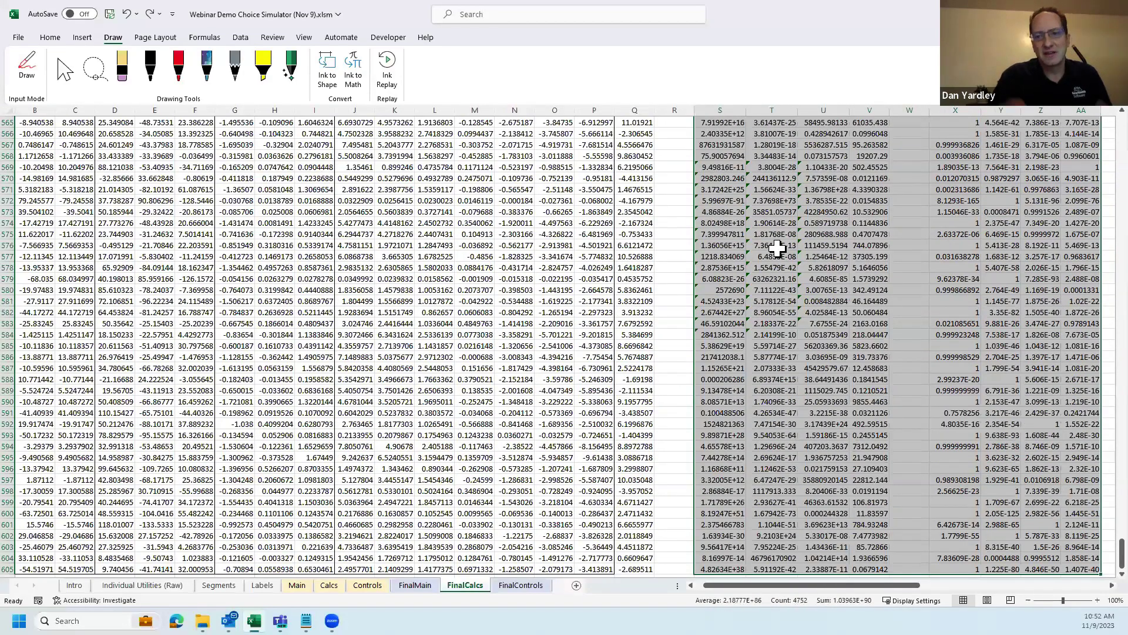
{"action": "key", "text": "Delete"}
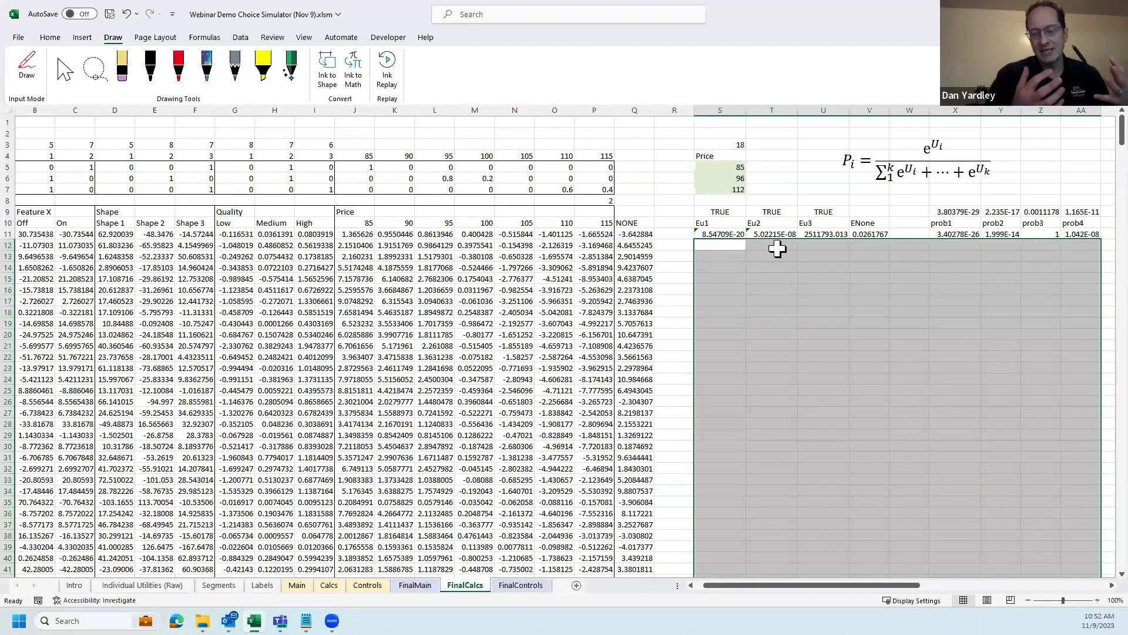